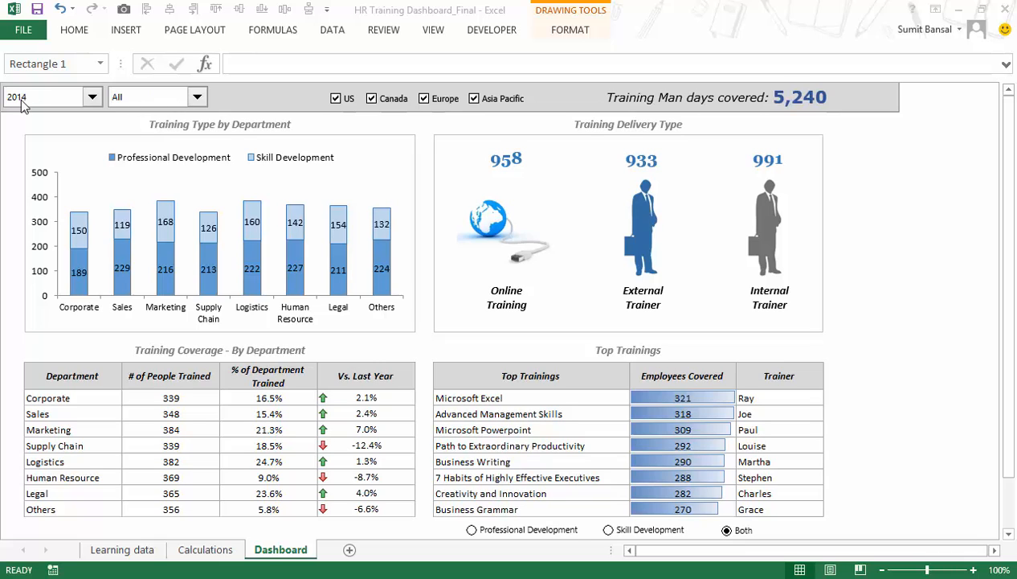
Check the job band filter options, set the dashboard year to 2013, and view the source rows on the Learning data sheet.
{"action": "left_click", "coordinate": [93, 97]}
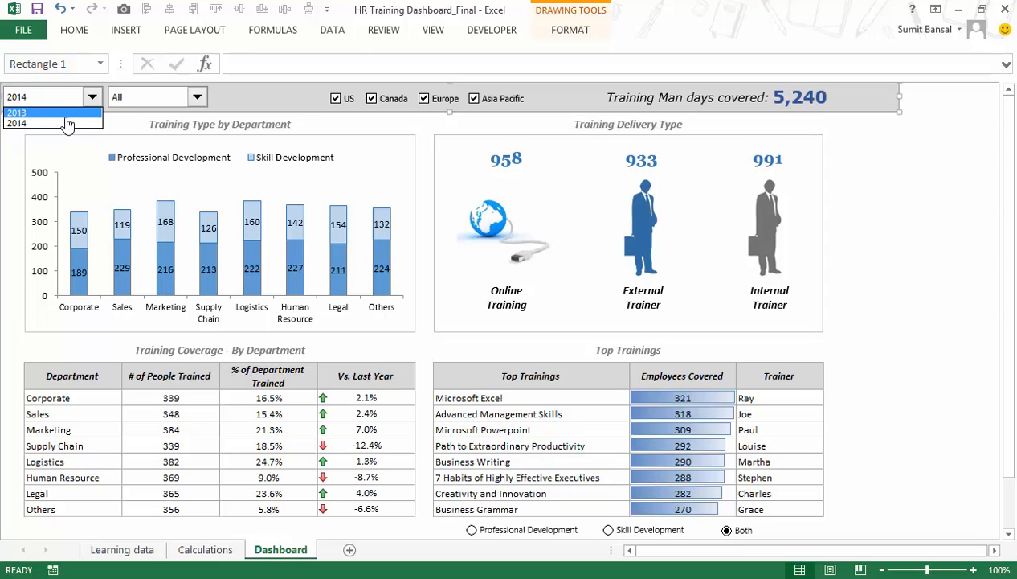
{"action": "left_click", "coordinate": [153, 102]}
{"action": "left_click", "coordinate": [159, 102]}
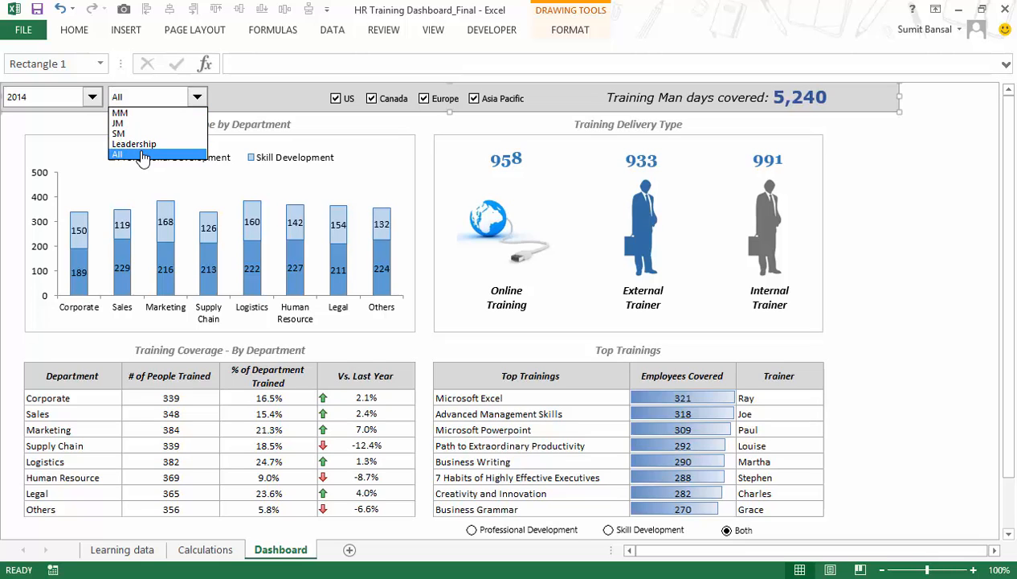
{"action": "left_click", "coordinate": [157, 98]}
{"action": "left_click", "coordinate": [91, 97]}
{"action": "left_click", "coordinate": [48, 112]}
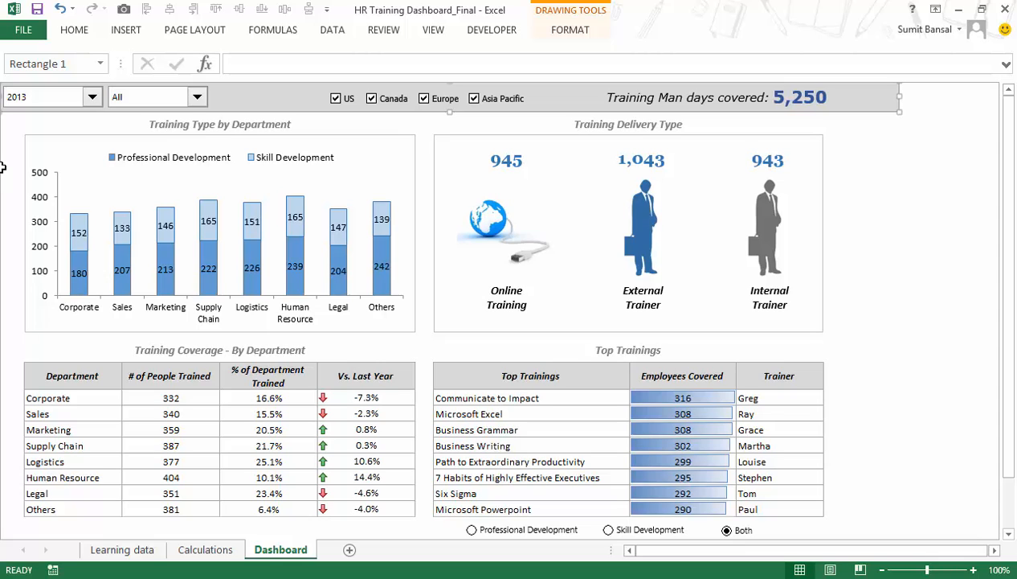
{"action": "left_click", "coordinate": [112, 549]}
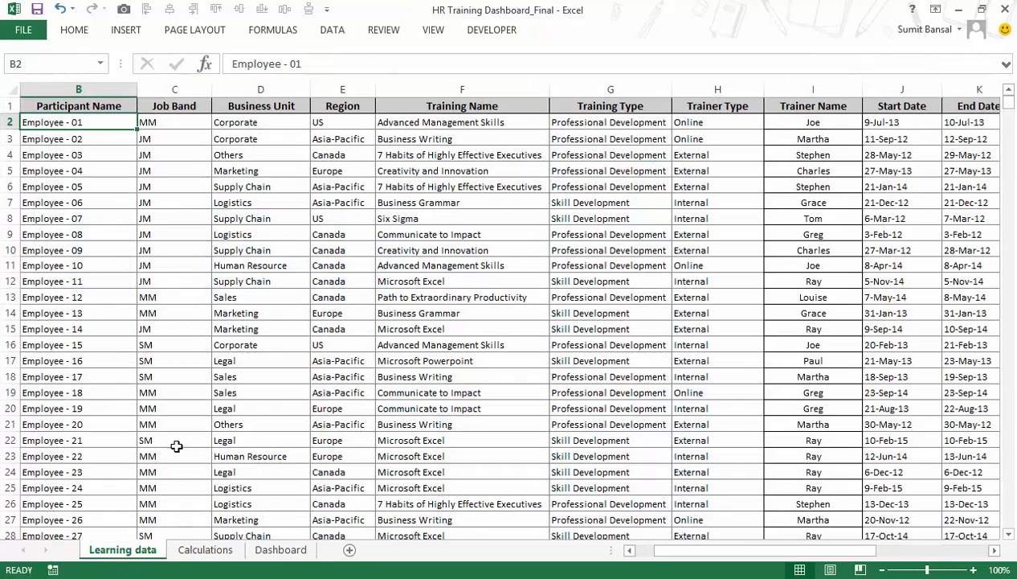
{"action": "left_click", "coordinate": [286, 549]}
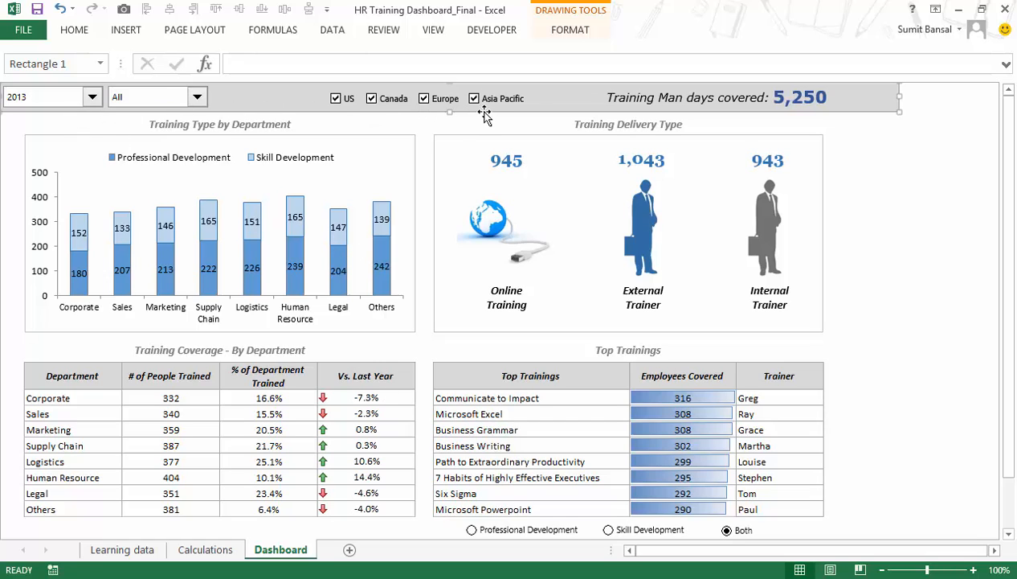
Set the dashboard year filter to 2014 and keep the job band filter on All.
{"action": "left_click", "coordinate": [93, 98]}
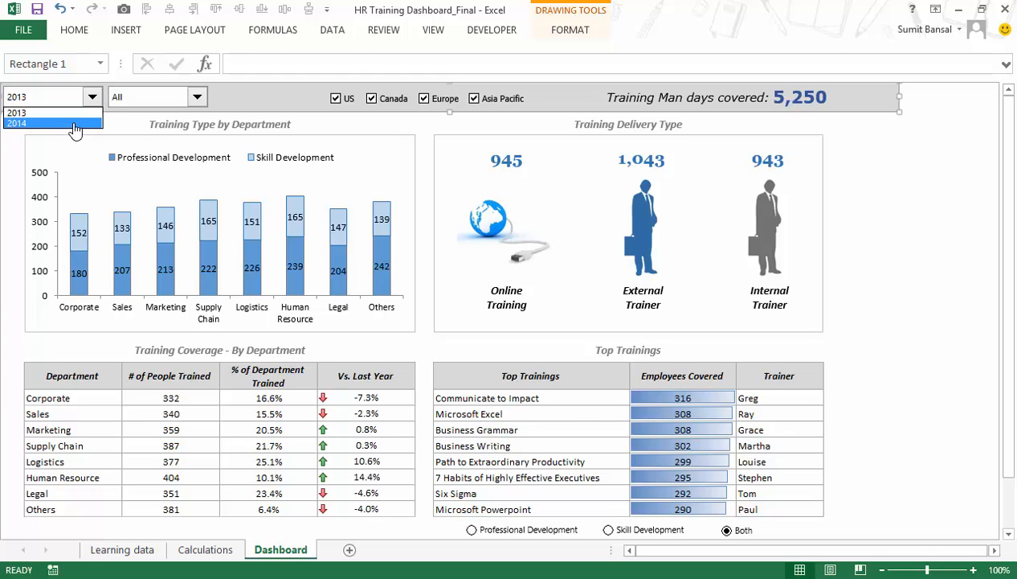
{"action": "left_click", "coordinate": [73, 123]}
{"action": "left_click", "coordinate": [150, 98]}
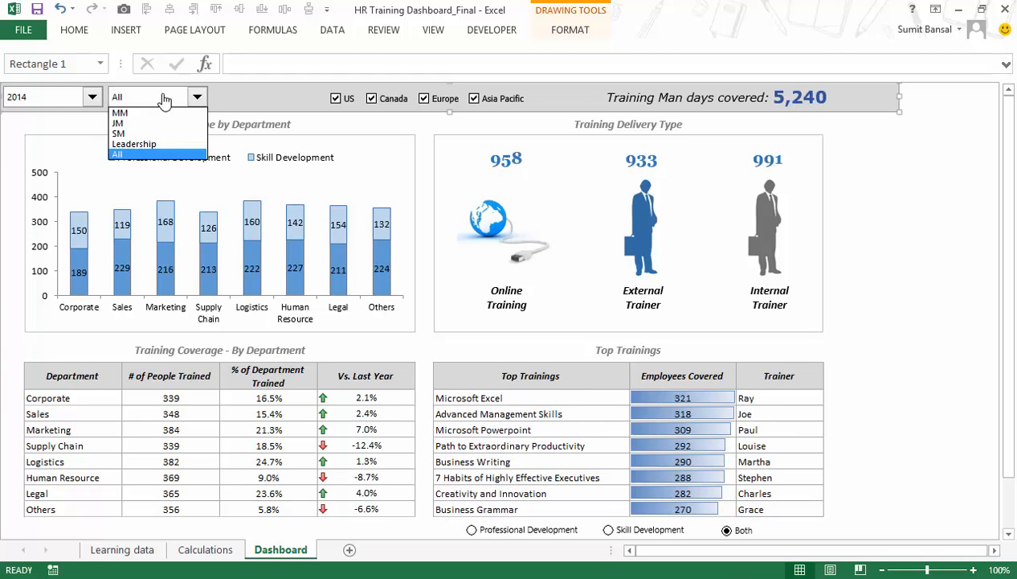
{"action": "left_click", "coordinate": [141, 155]}
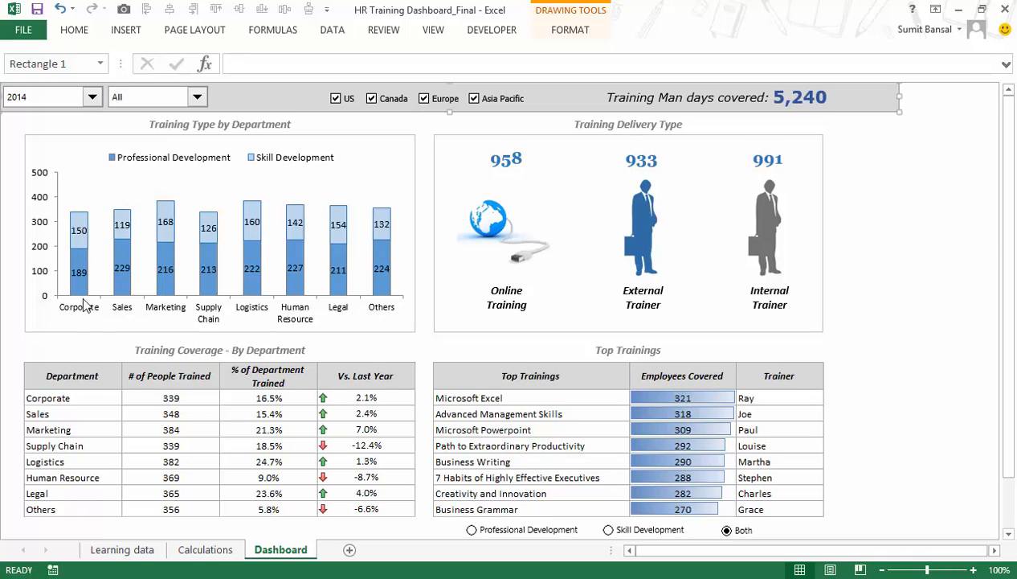
Filter the dashboard by job band MM, followed by job band JM.
{"action": "left_click", "coordinate": [149, 100]}
{"action": "left_click", "coordinate": [151, 127]}
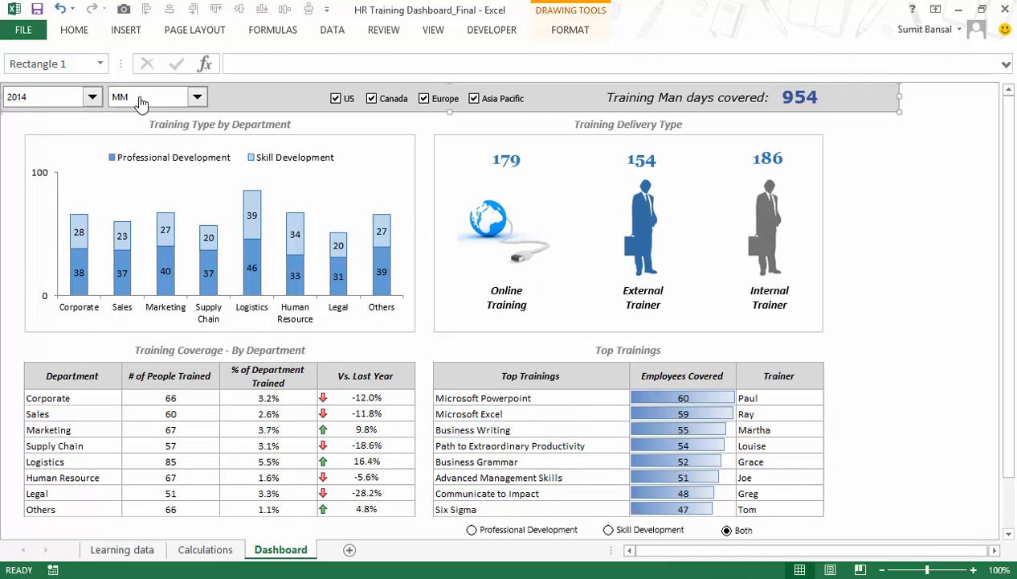
{"action": "left_click", "coordinate": [141, 100]}
{"action": "left_click", "coordinate": [169, 119]}
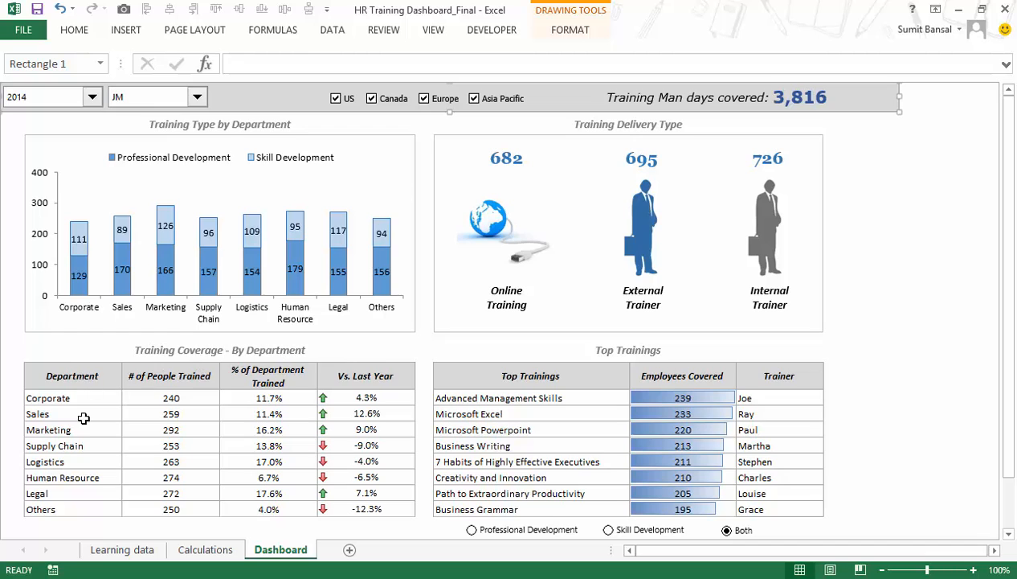
Select the department names in the Training Coverage table, exclude the US and Canada regions from the dashboard, and include both again.
{"action": "left_click_drag", "start_coordinate": [53, 399], "coordinate": [54, 500]}
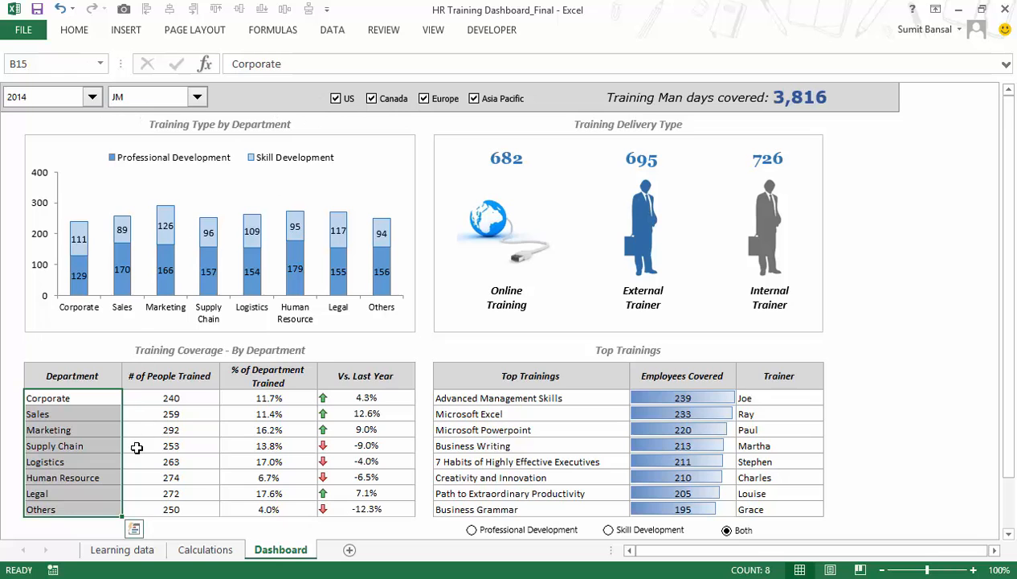
{"action": "left_click", "coordinate": [337, 98]}
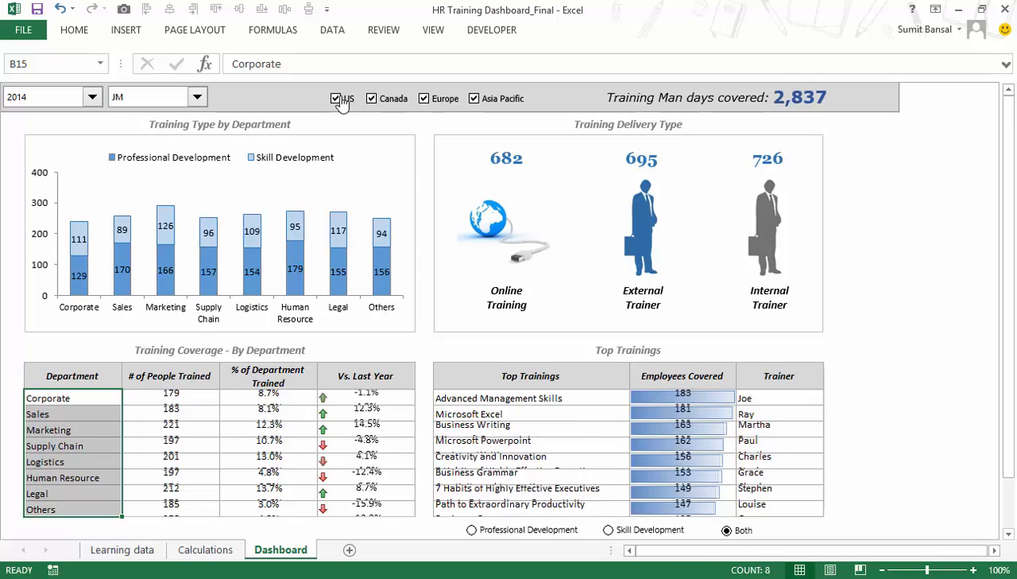
{"action": "left_click", "coordinate": [378, 103]}
{"action": "left_click", "coordinate": [370, 98]}
{"action": "left_click", "coordinate": [337, 98]}
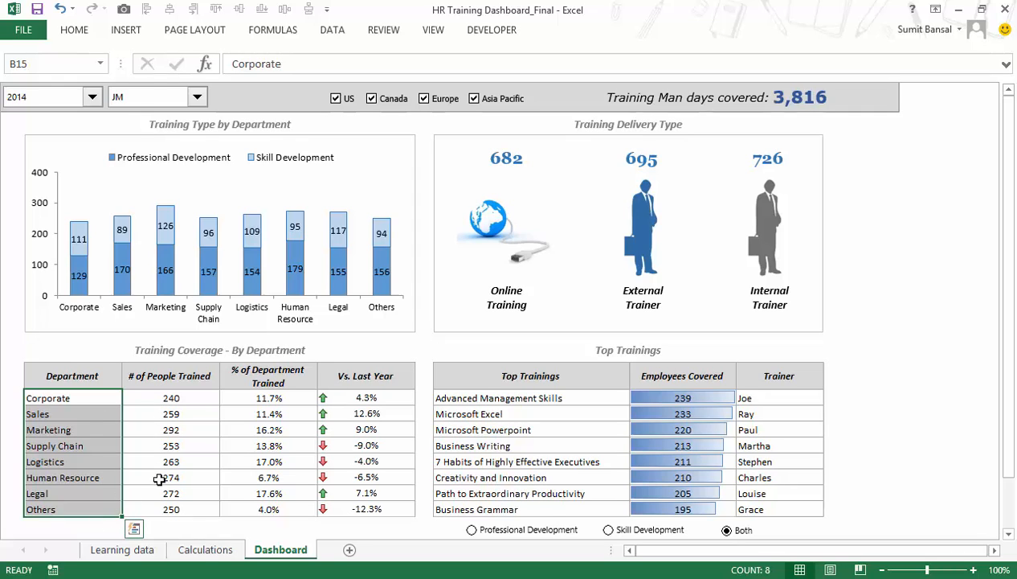
Inspect the % of Department Trained column in the coverage table and set the job band filter to All.
{"action": "left_click_drag", "start_coordinate": [250, 400], "coordinate": [247, 507]}
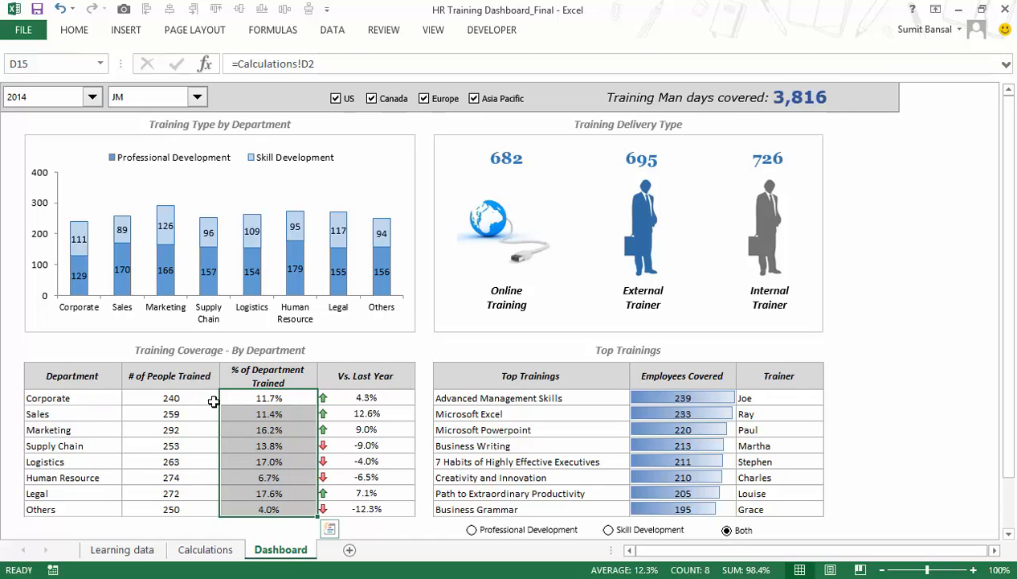
{"action": "left_click", "coordinate": [95, 399]}
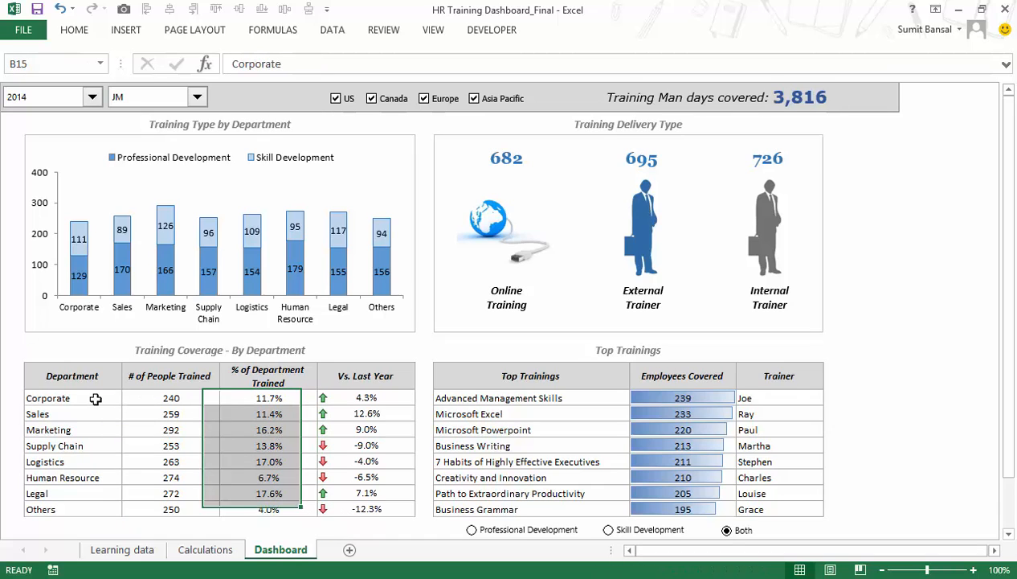
{"action": "left_click", "coordinate": [242, 398]}
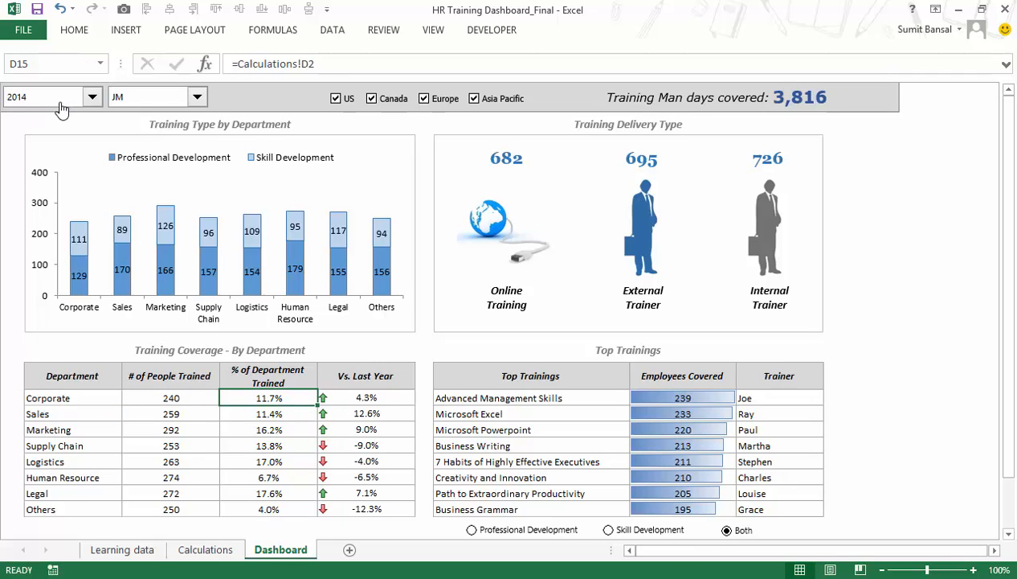
{"action": "left_click", "coordinate": [152, 101]}
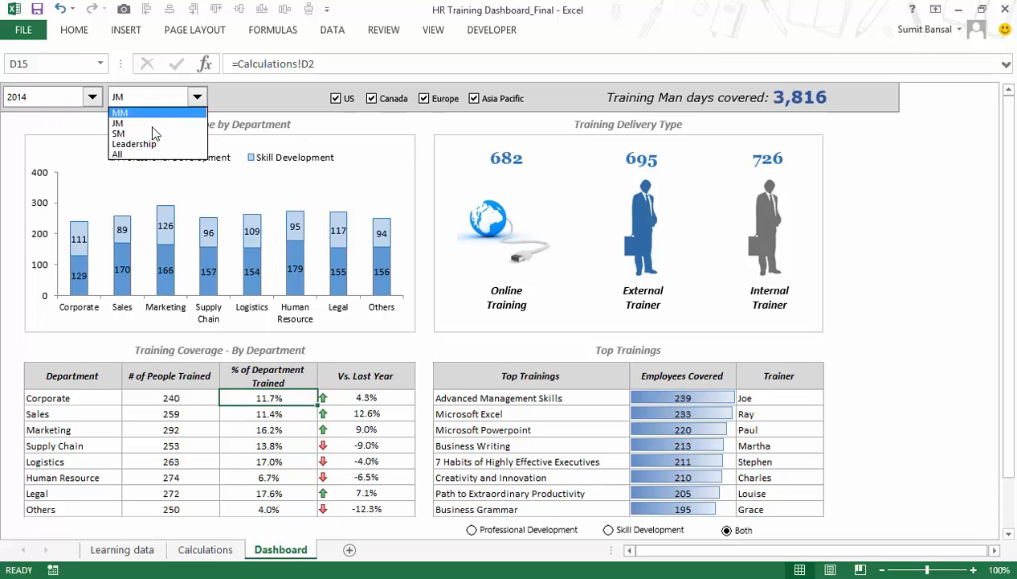
{"action": "left_click", "coordinate": [153, 153]}
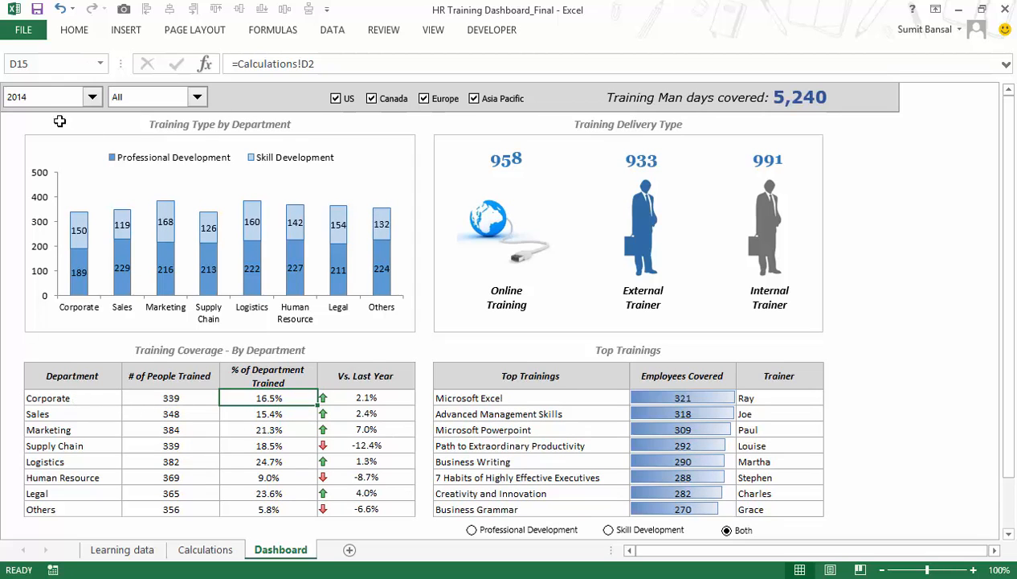
Examine Corporate's Vs. Last Year figure, the Supply Chain row, and the training and trainer names in the Top Trainings table.
{"action": "left_click", "coordinate": [394, 398]}
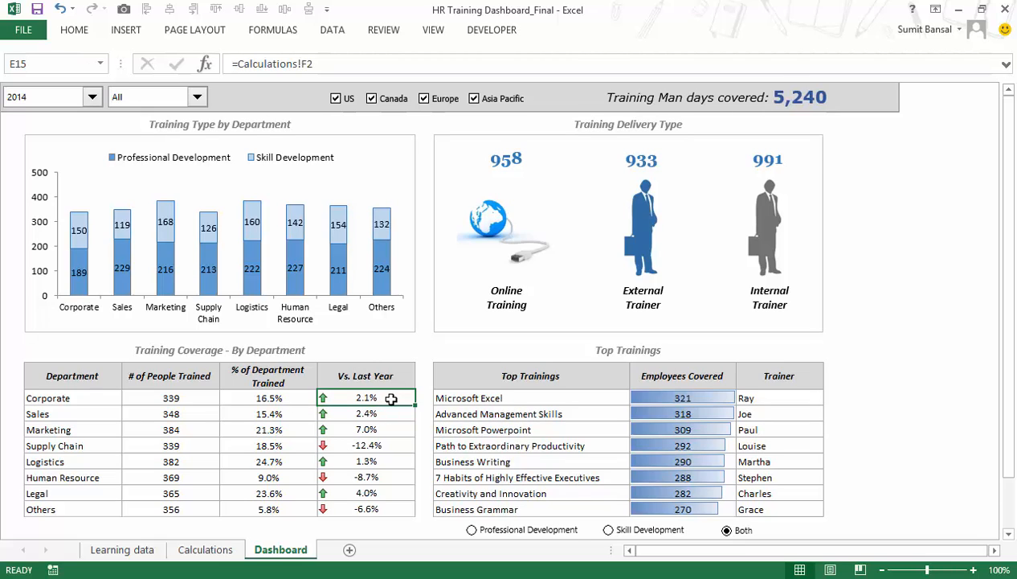
{"action": "left_click_drag", "start_coordinate": [88, 446], "coordinate": [404, 448]}
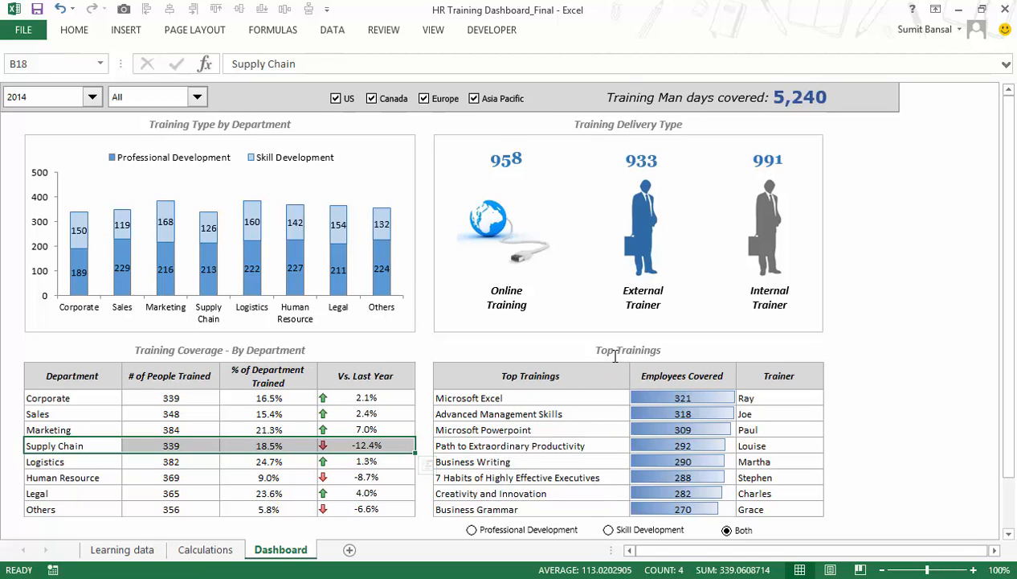
{"action": "left_click_drag", "start_coordinate": [530, 397], "coordinate": [528, 505]}
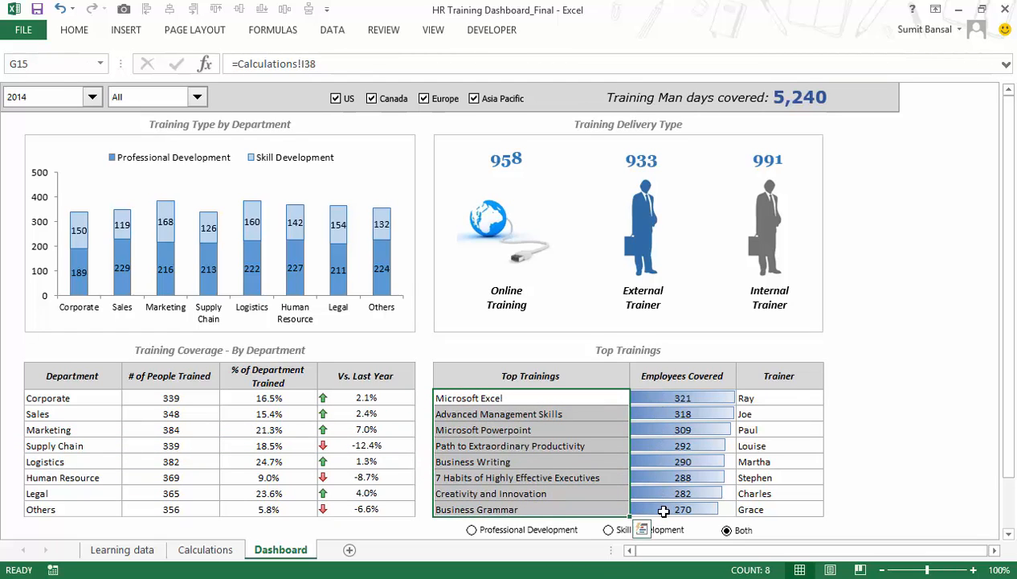
{"action": "left_click_drag", "start_coordinate": [759, 397], "coordinate": [765, 509]}
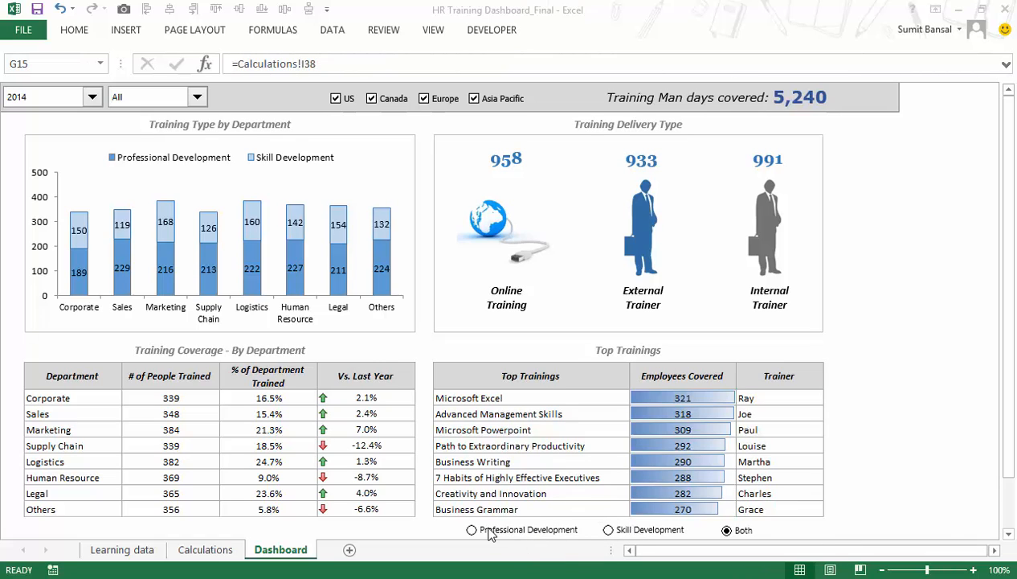
Filter the Top Trainings table by Professional Development and by Skill Development, and return it to Both.
{"action": "left_click", "coordinate": [489, 531]}
{"action": "left_click", "coordinate": [500, 532]}
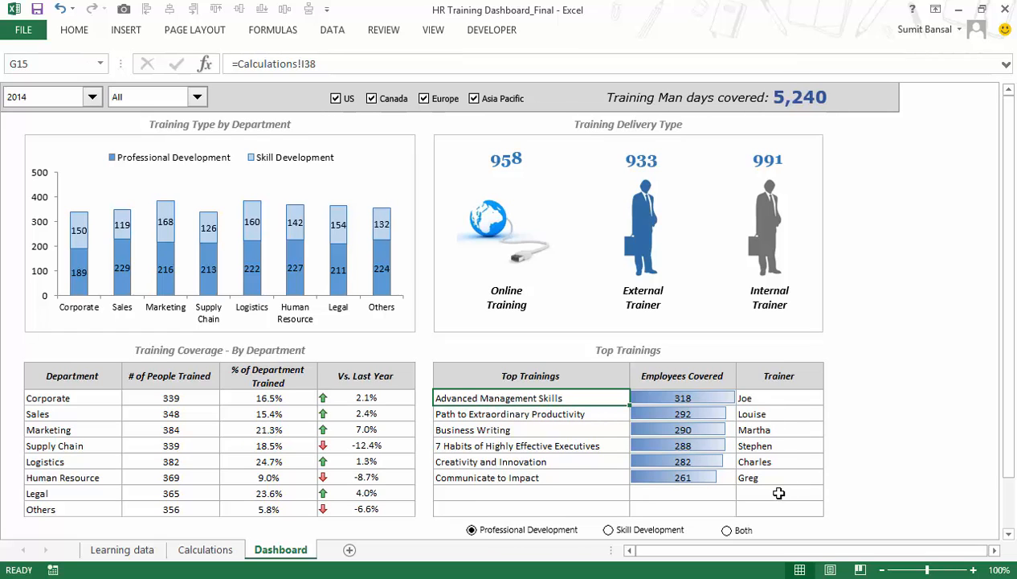
{"action": "left_click", "coordinate": [640, 533]}
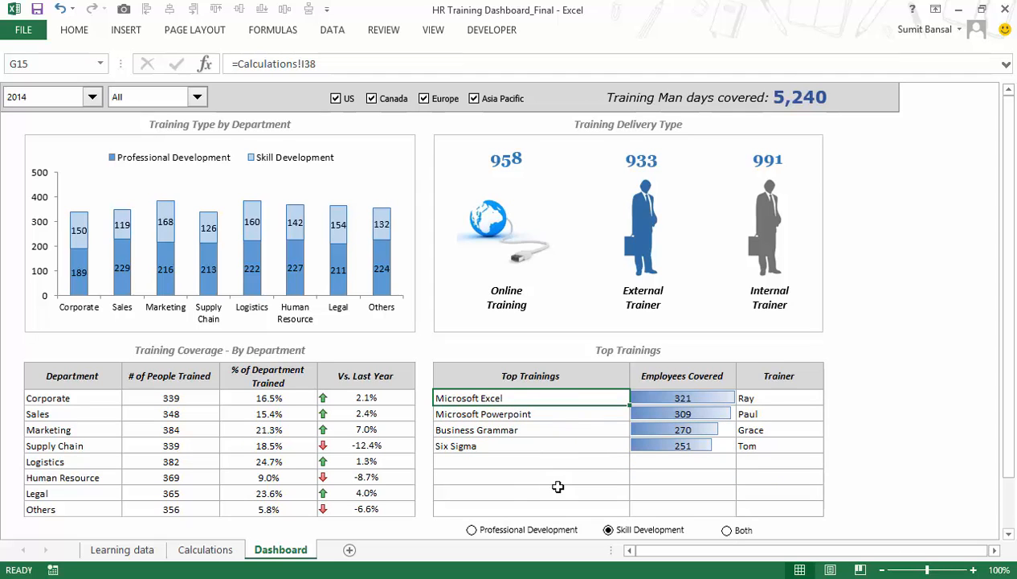
{"action": "left_click", "coordinate": [733, 533]}
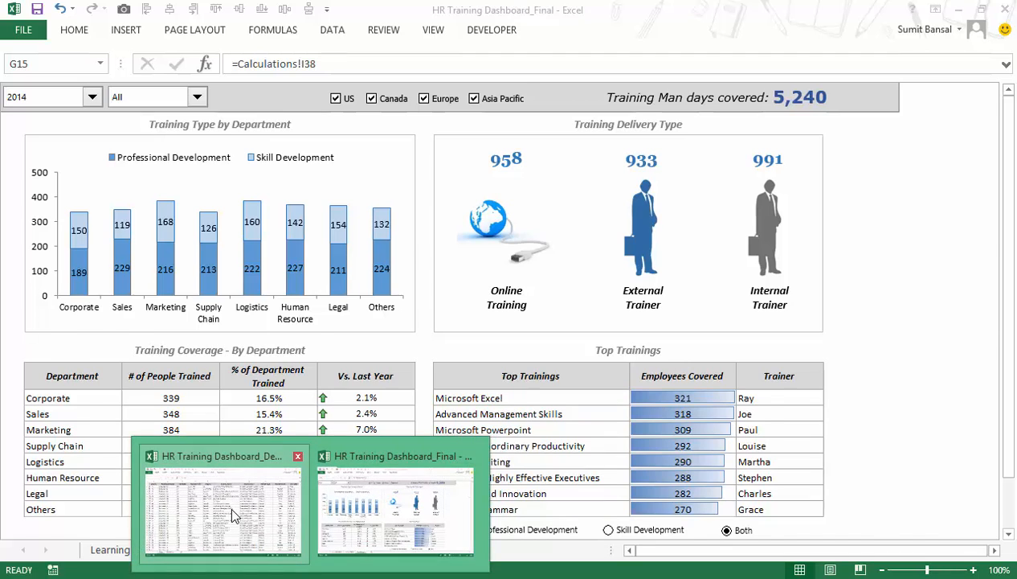
Switch to the HR Training Dashboard_Demo workbook and examine the Emp ID, Participant Name, Job Band, Business Unit and Region columns of the Data sheet.
{"action": "left_click", "coordinate": [239, 517]}
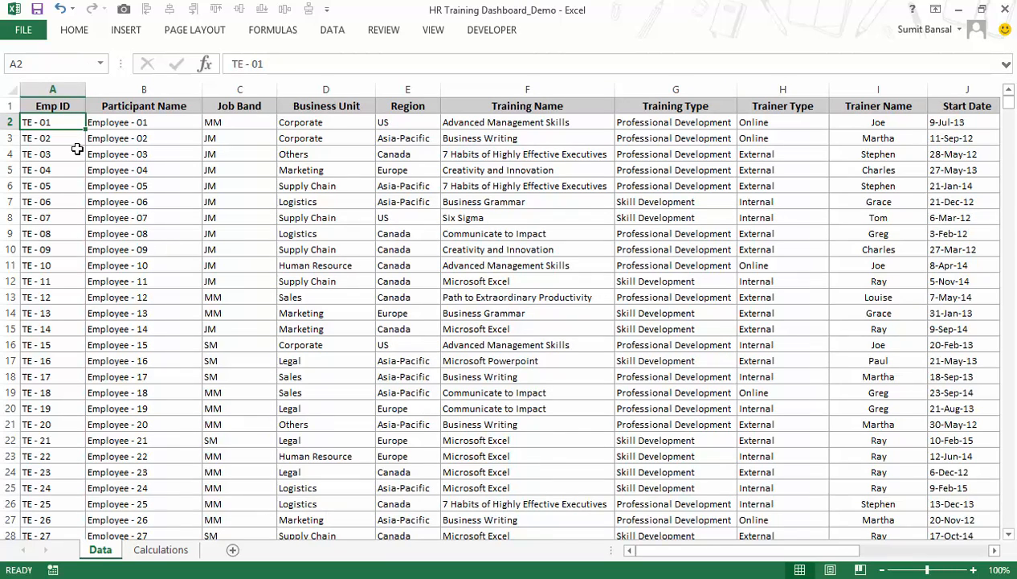
{"action": "left_click", "coordinate": [61, 106]}
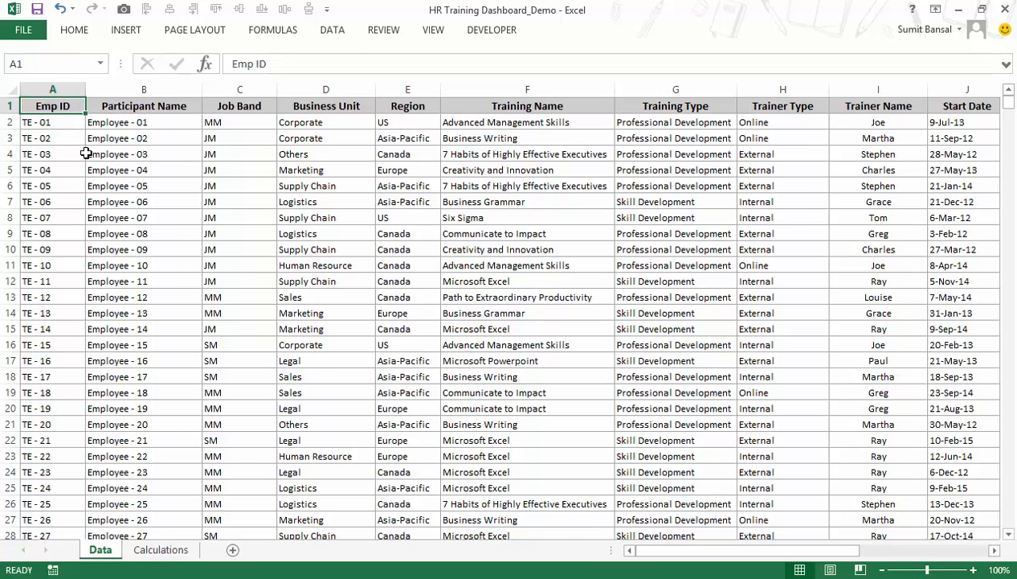
{"action": "key", "text": "Right"}
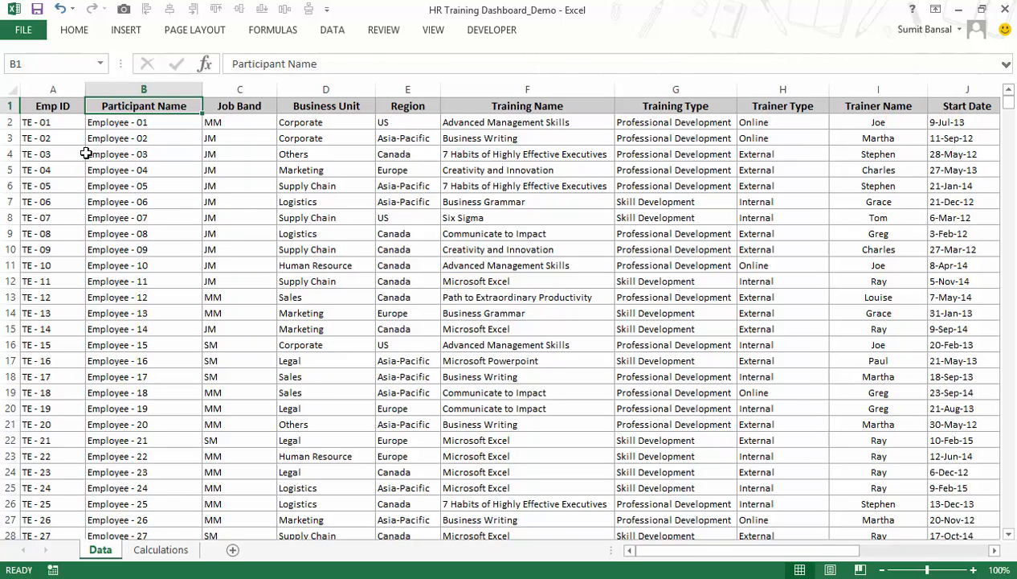
{"action": "key", "text": "Right"}
{"action": "key", "text": "Down"}
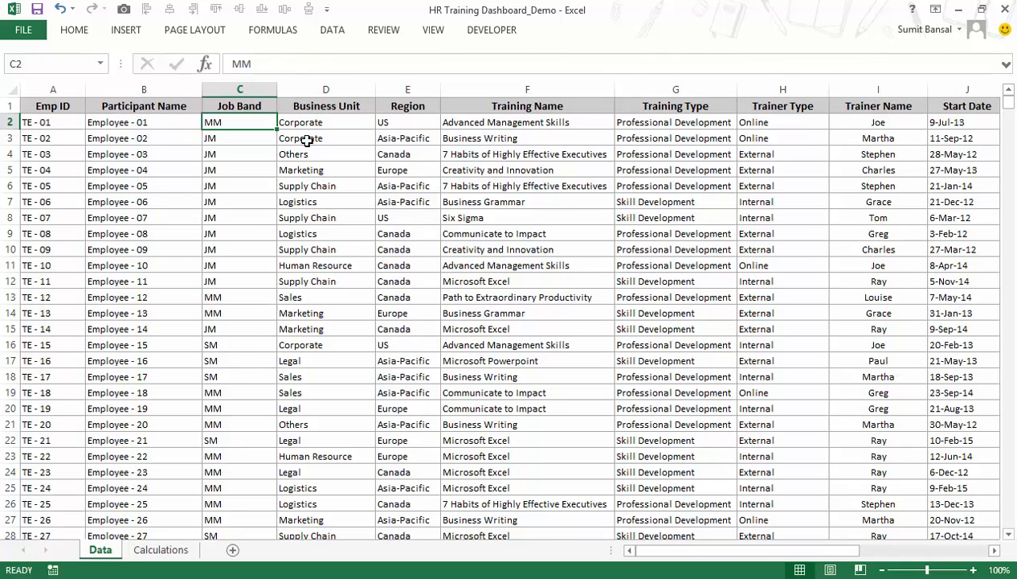
{"action": "left_click", "coordinate": [321, 112]}
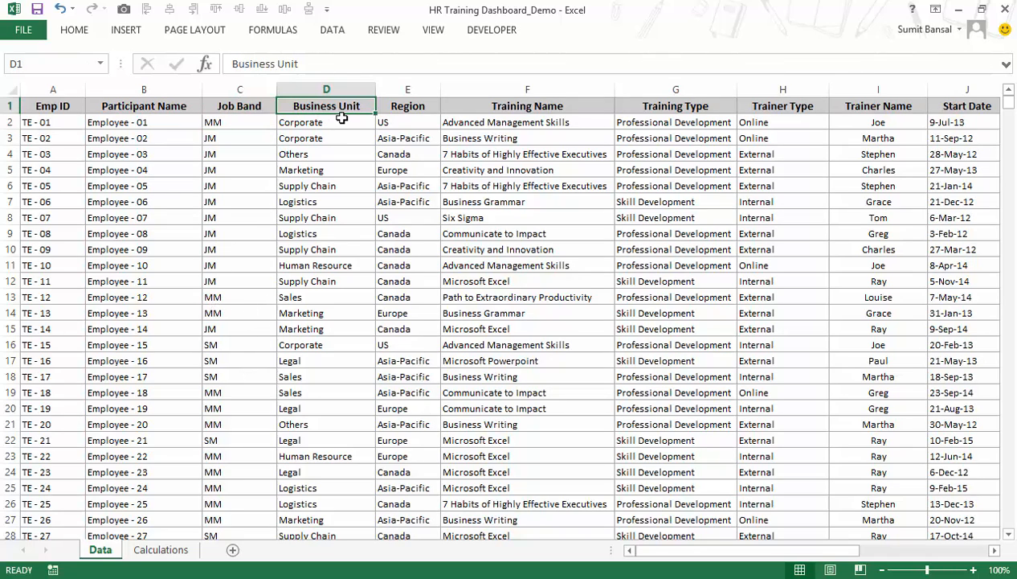
{"action": "key", "text": "Down"}
{"action": "key", "text": "Down"}
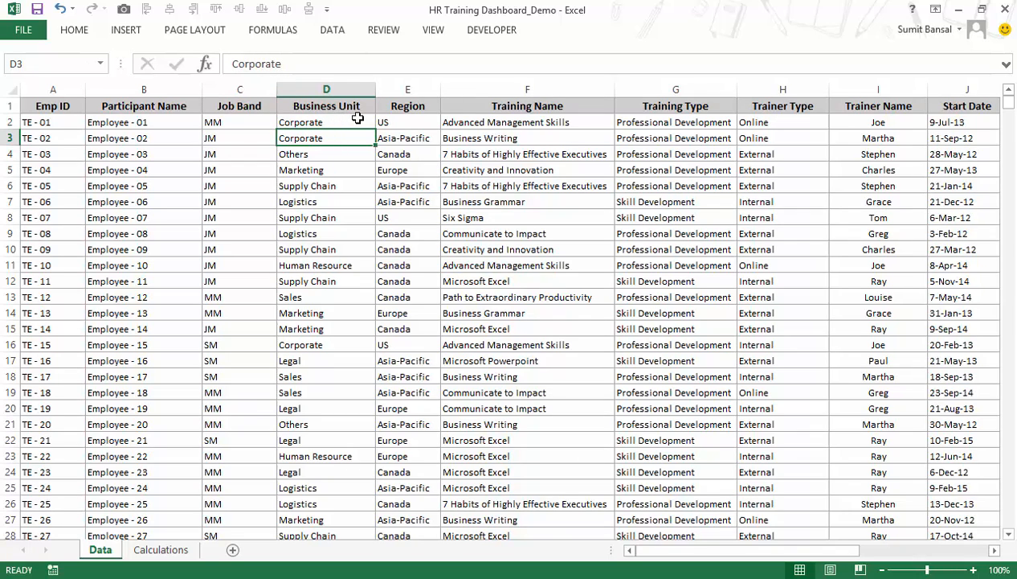
{"action": "left_click", "coordinate": [410, 105]}
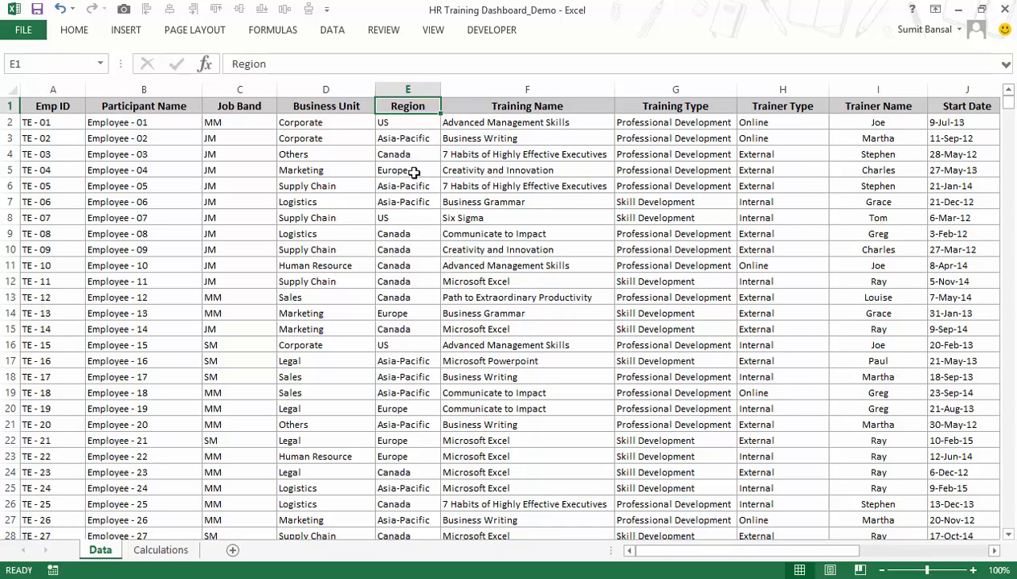
Examine the Training Name and Training Type columns of the Data sheet, including the Business Writing and Six Sigma rows.
{"action": "left_click_drag", "start_coordinate": [490, 122], "coordinate": [508, 309]}
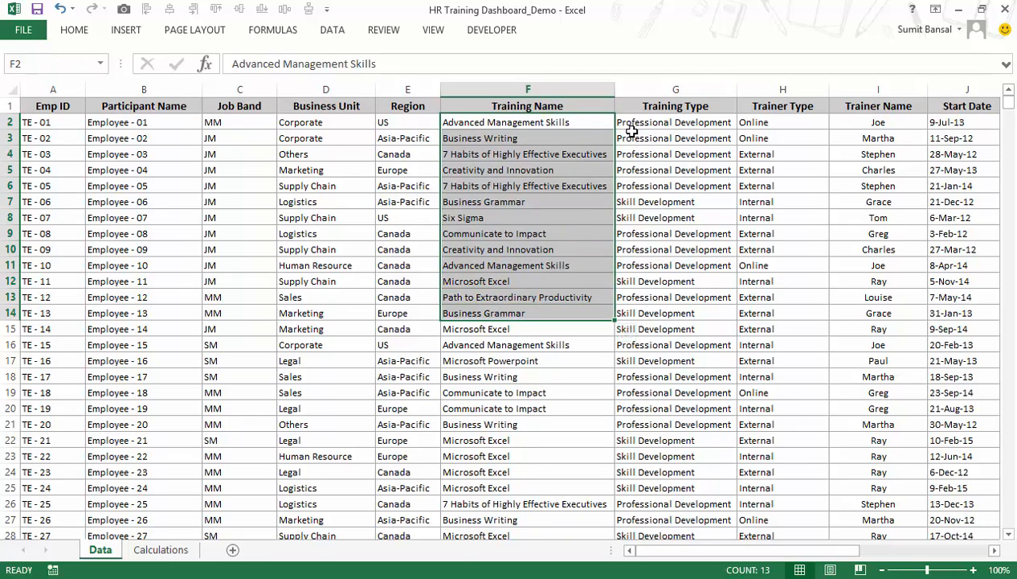
{"action": "left_click_drag", "start_coordinate": [633, 137], "coordinate": [640, 277]}
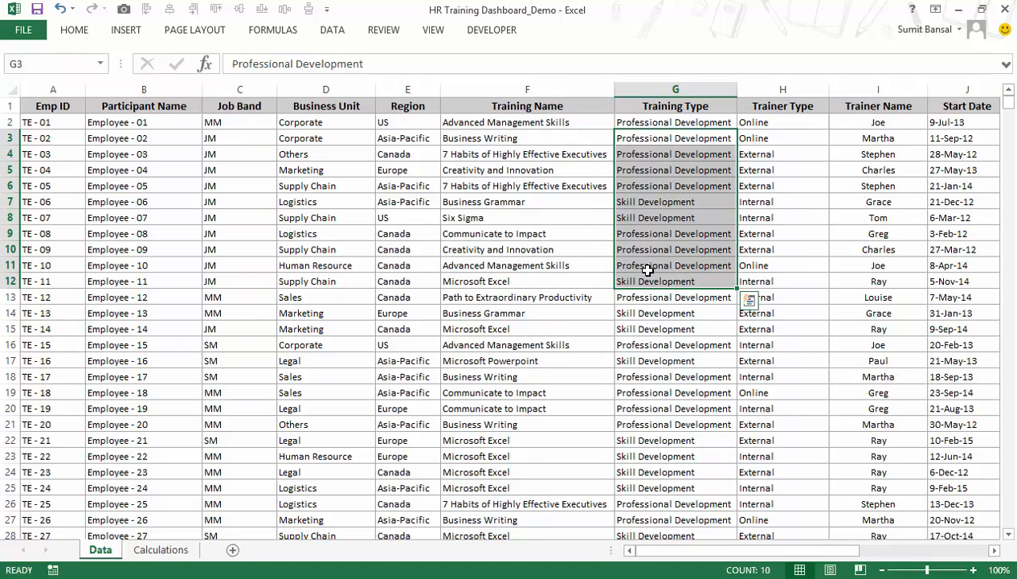
{"action": "left_click", "coordinate": [524, 122]}
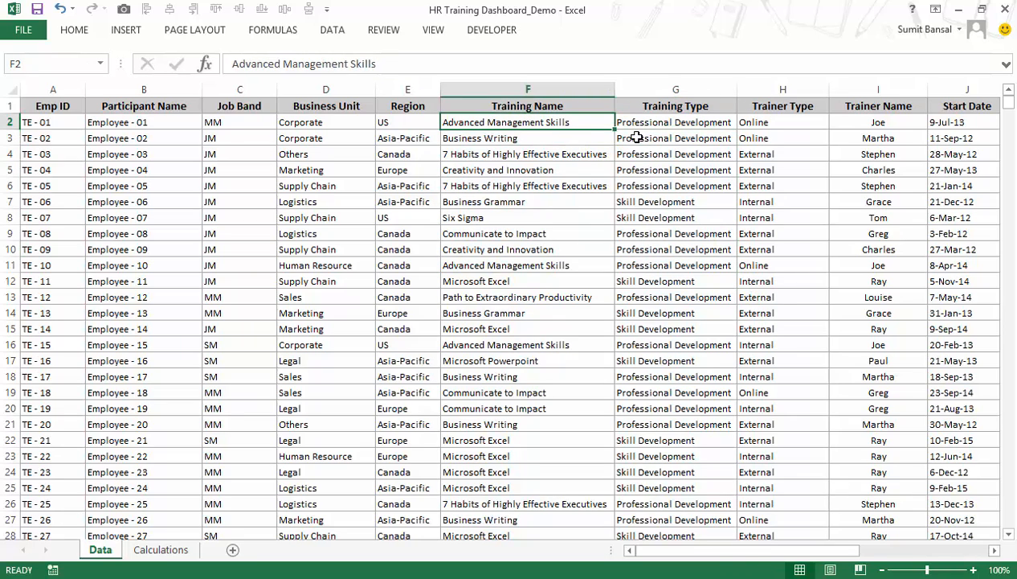
{"action": "left_click", "coordinate": [553, 138]}
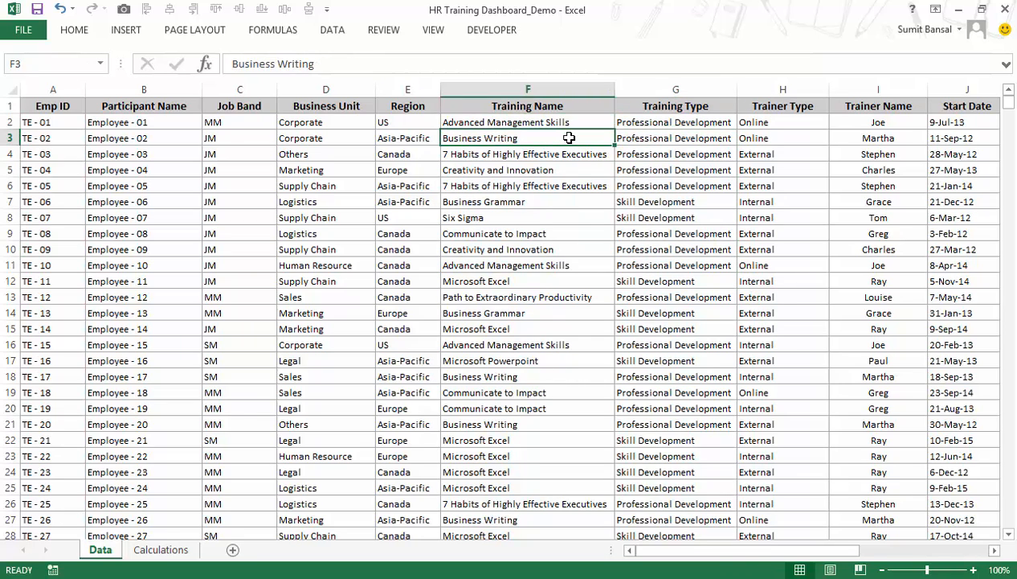
{"action": "left_click", "coordinate": [608, 218]}
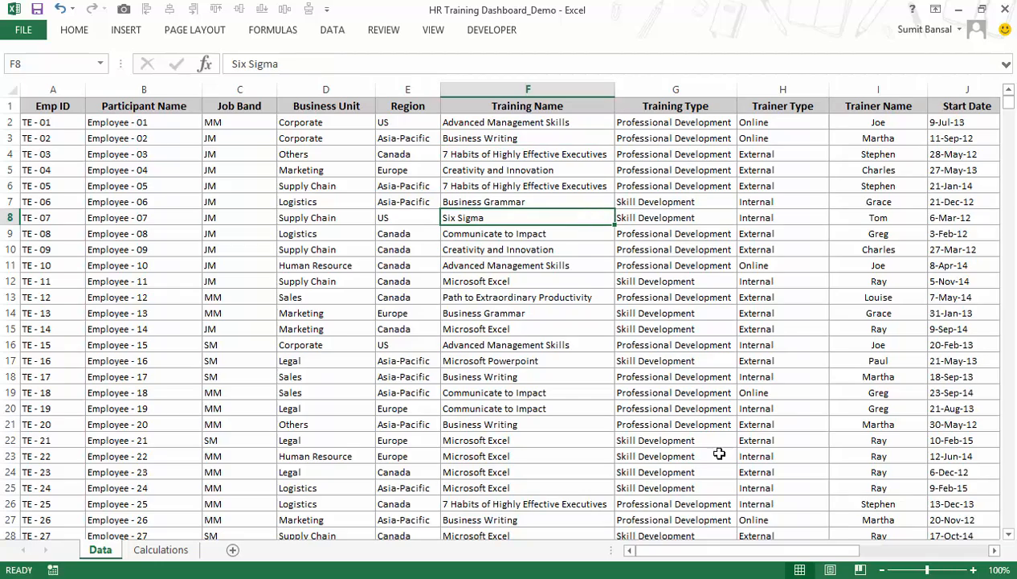
Review the Trainer Type and Trainer Name entries, plus the date, # of Days and Online/Classroom columns and the Department table beside them.
{"action": "left_click", "coordinate": [993, 551]}
{"action": "left_click", "coordinate": [994, 551]}
{"action": "left_click", "coordinate": [993, 551]}
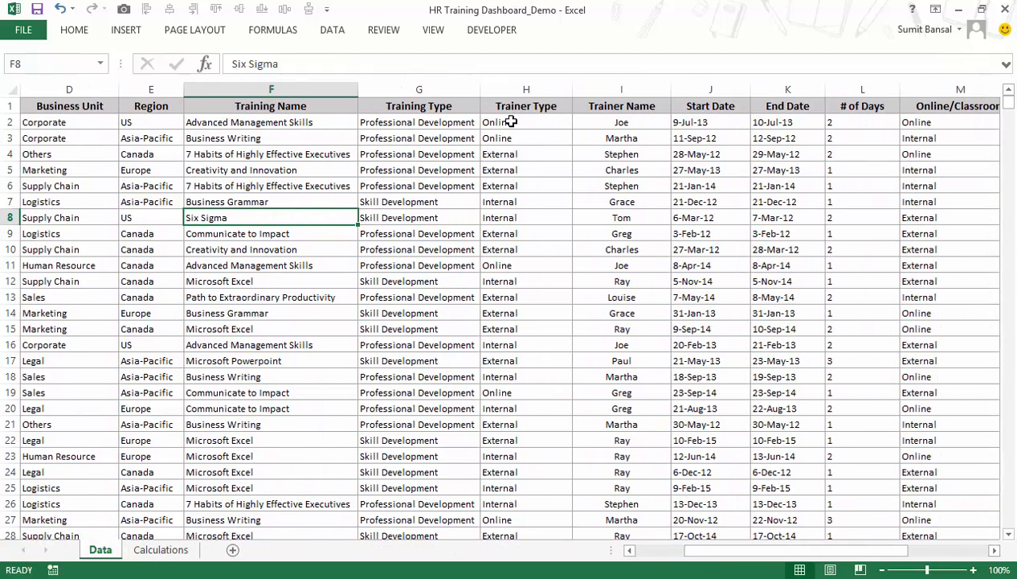
{"action": "left_click_drag", "start_coordinate": [511, 121], "coordinate": [520, 135]}
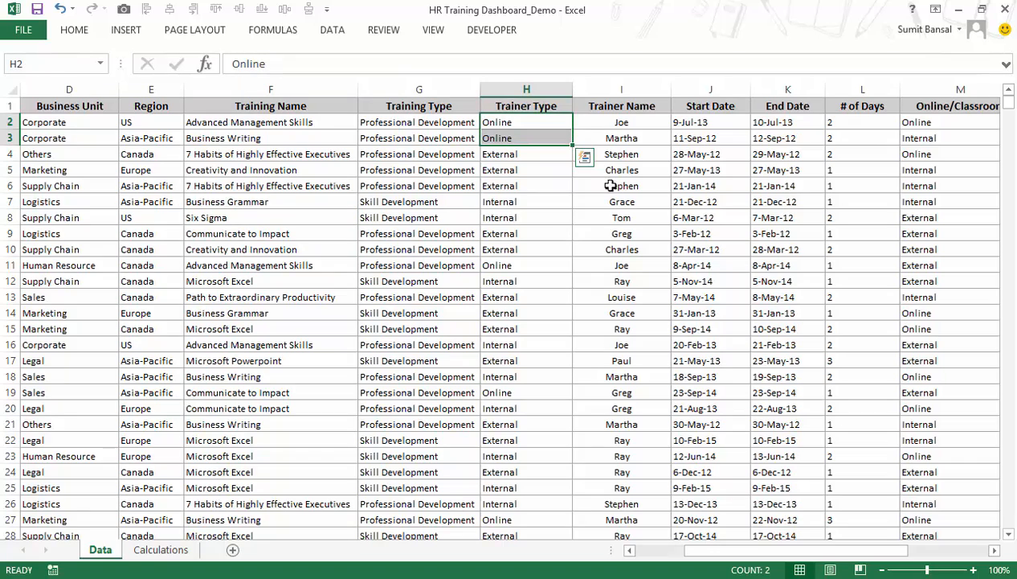
{"action": "left_click", "coordinate": [622, 121]}
{"action": "left_click_drag", "start_coordinate": [622, 121], "coordinate": [623, 282]}
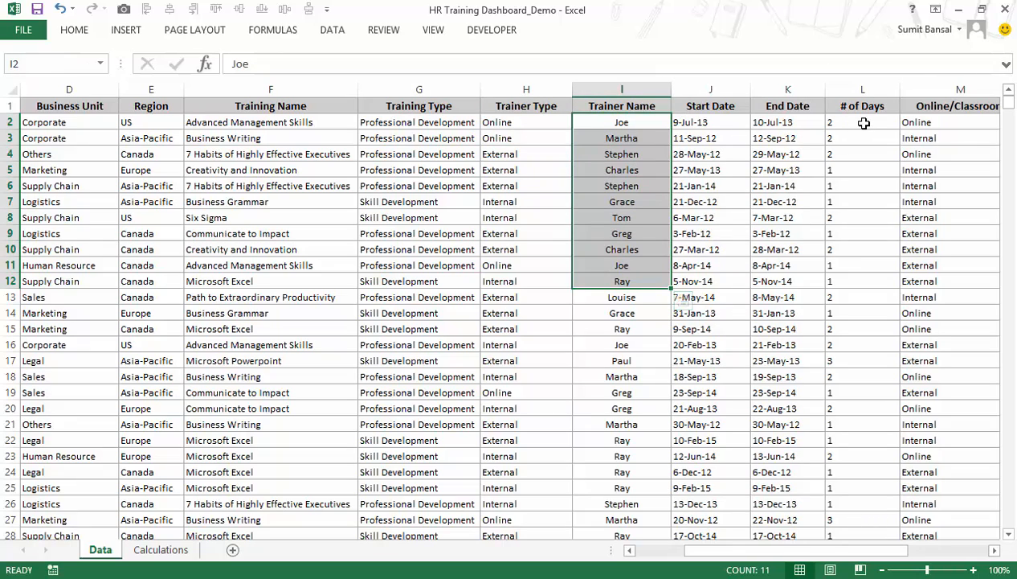
{"action": "left_click", "coordinate": [994, 550]}
{"action": "left_click", "coordinate": [994, 550]}
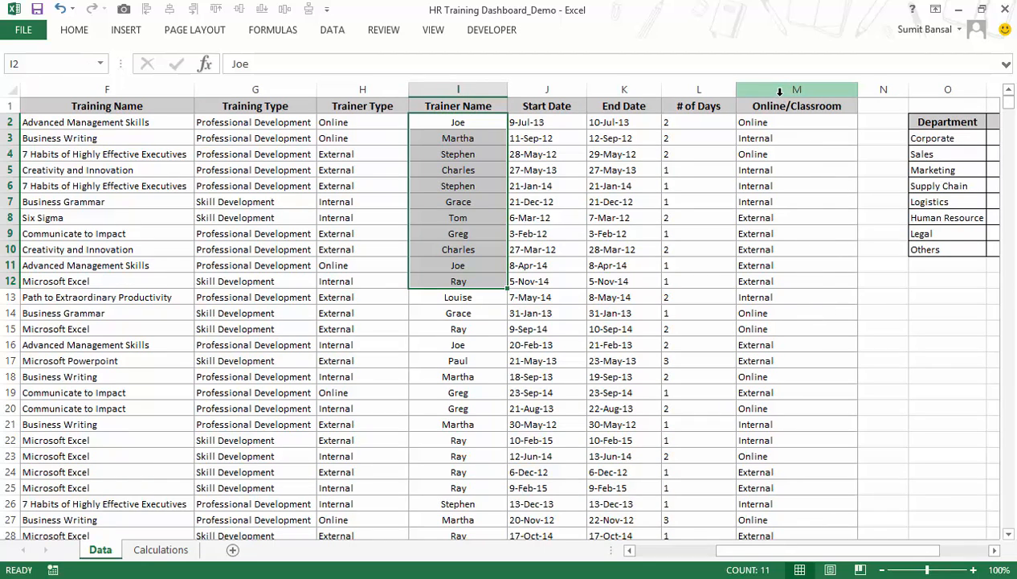
Look over the Calculations sheet and add a new worksheet named Dashboard after it.
{"action": "left_click", "coordinate": [149, 554]}
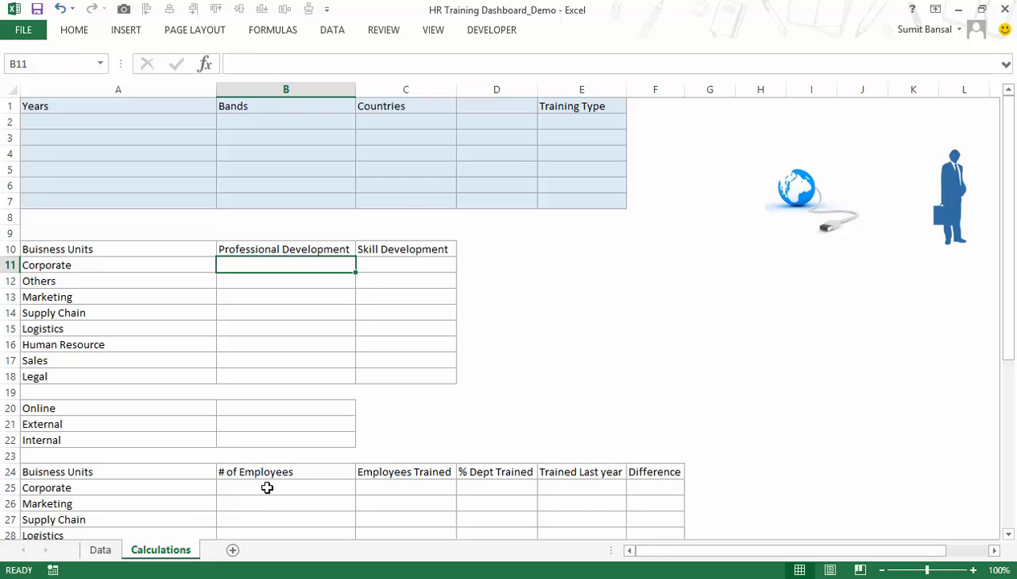
{"action": "left_click", "coordinate": [233, 550]}
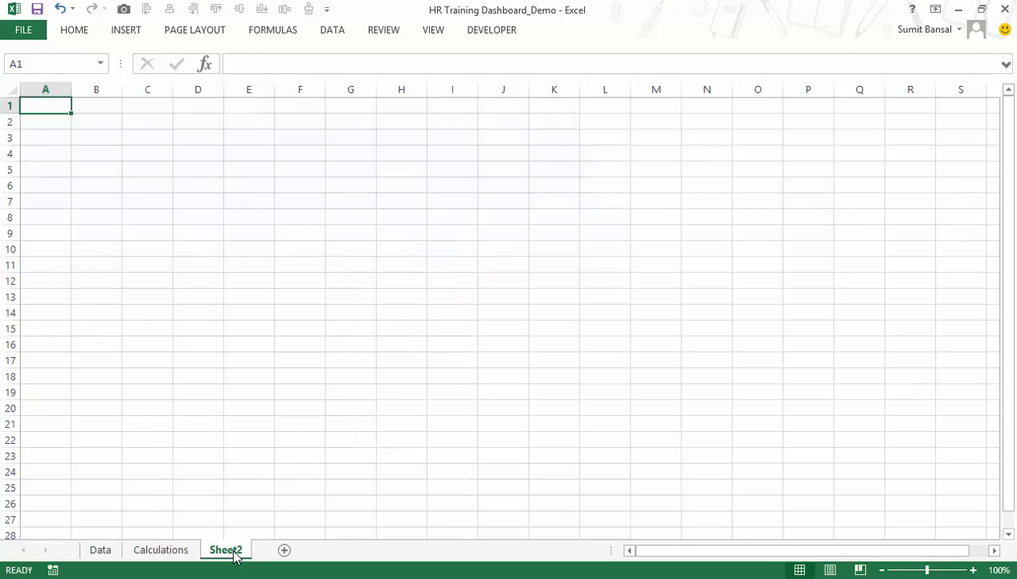
{"action": "double_click", "coordinate": [237, 551]}
{"action": "type", "text": "Das"}
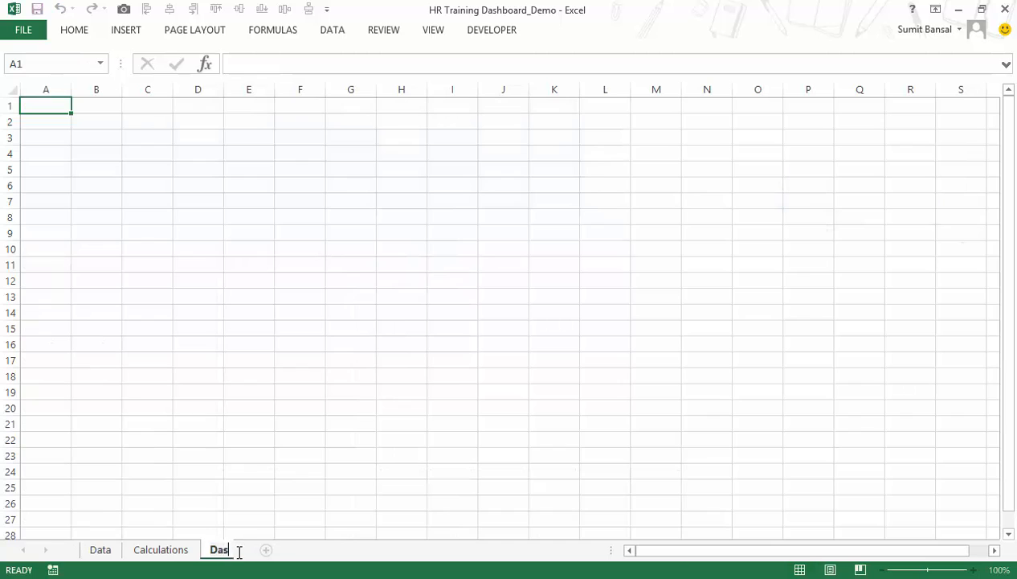
{"action": "type", "text": "hboard"}
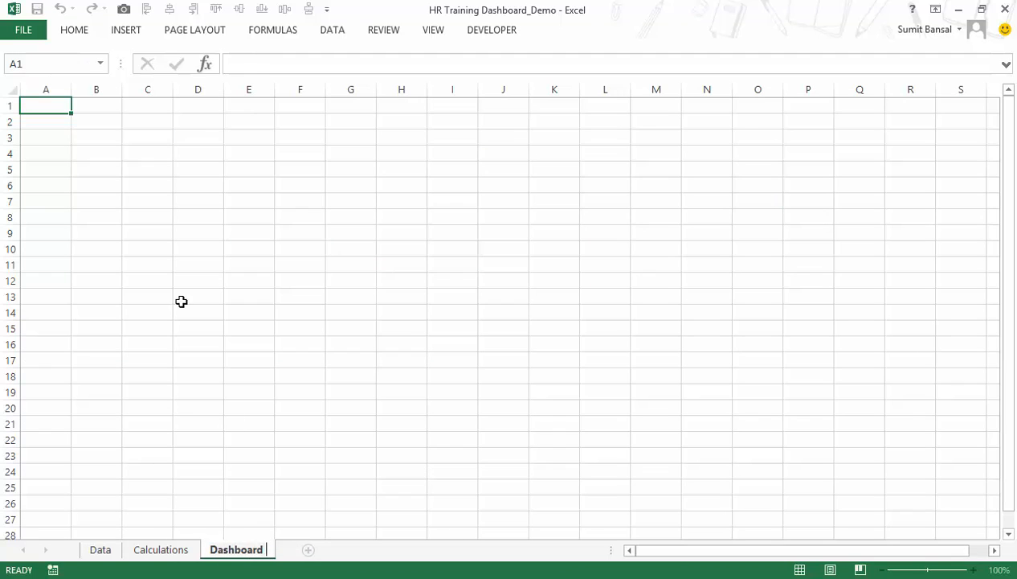
{"action": "left_click", "coordinate": [232, 168]}
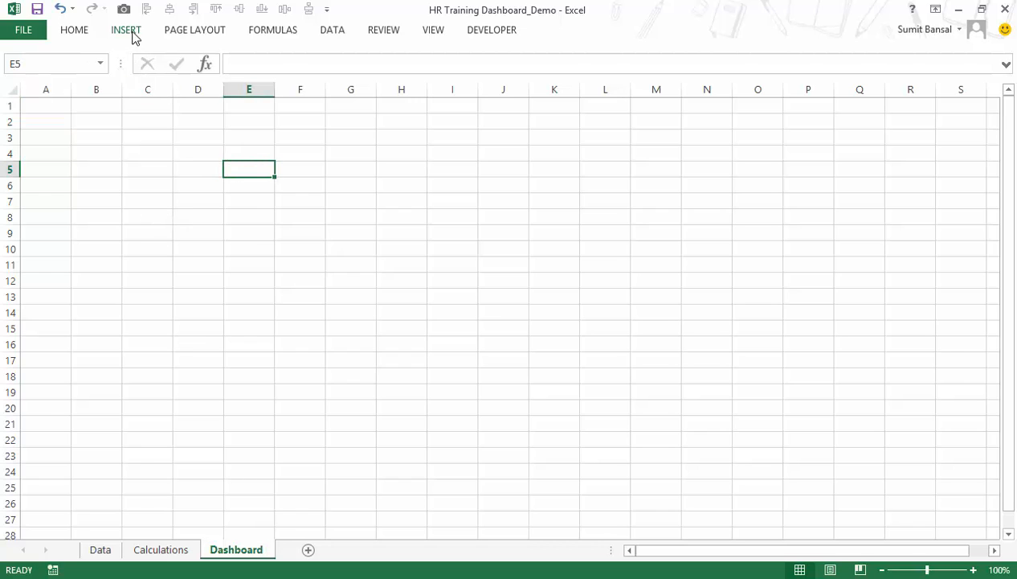
Hide the gridlines on the Dashboard sheet.
{"action": "left_click", "coordinate": [428, 32]}
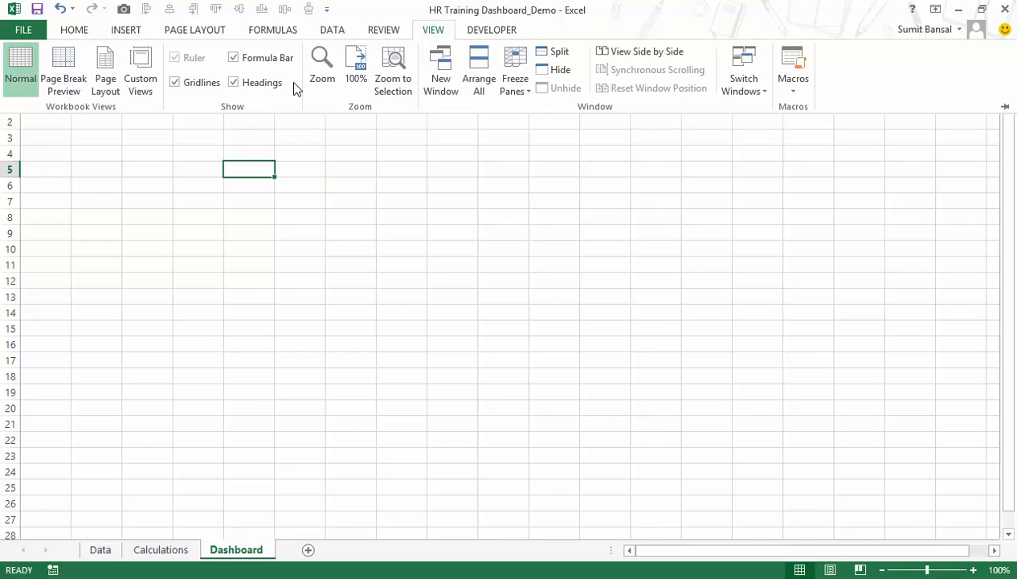
{"action": "left_click", "coordinate": [197, 85]}
{"action": "left_click", "coordinate": [341, 224]}
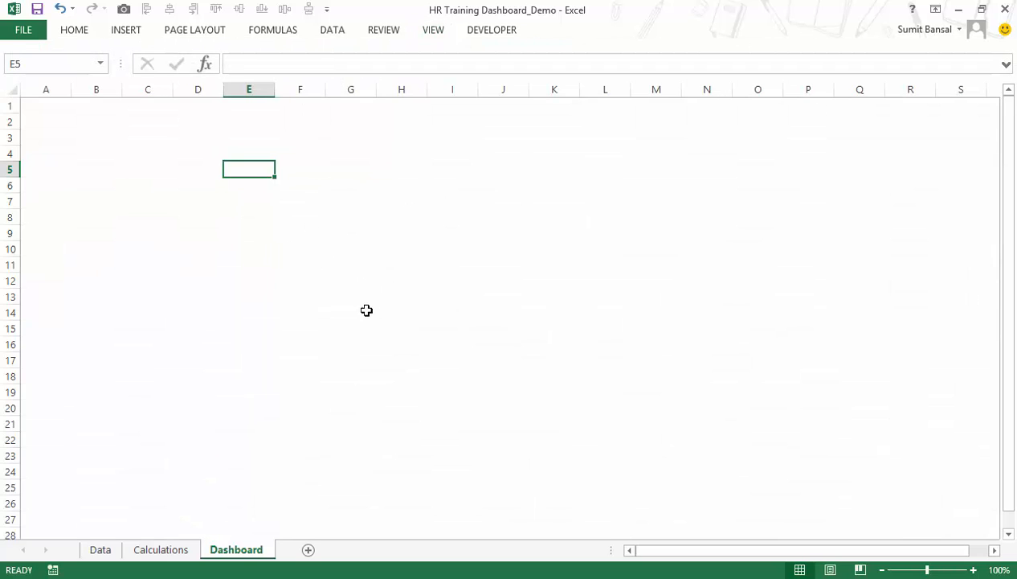
Draw a wide rectangle across the head of the Dashboard sheet, from cell A1 through column R and slightly into row 3.
{"action": "left_click", "coordinate": [135, 36]}
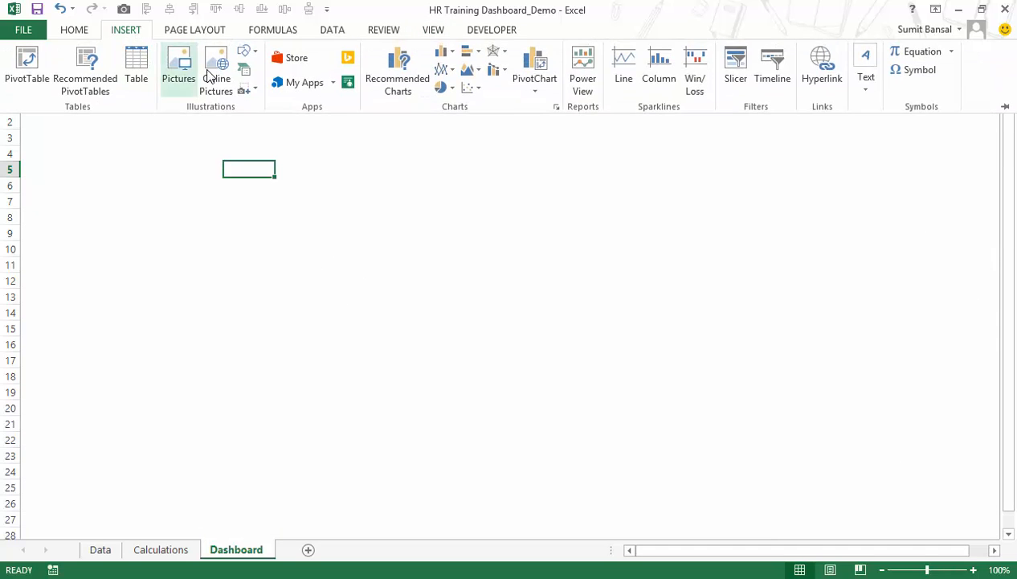
{"action": "left_click", "coordinate": [245, 54]}
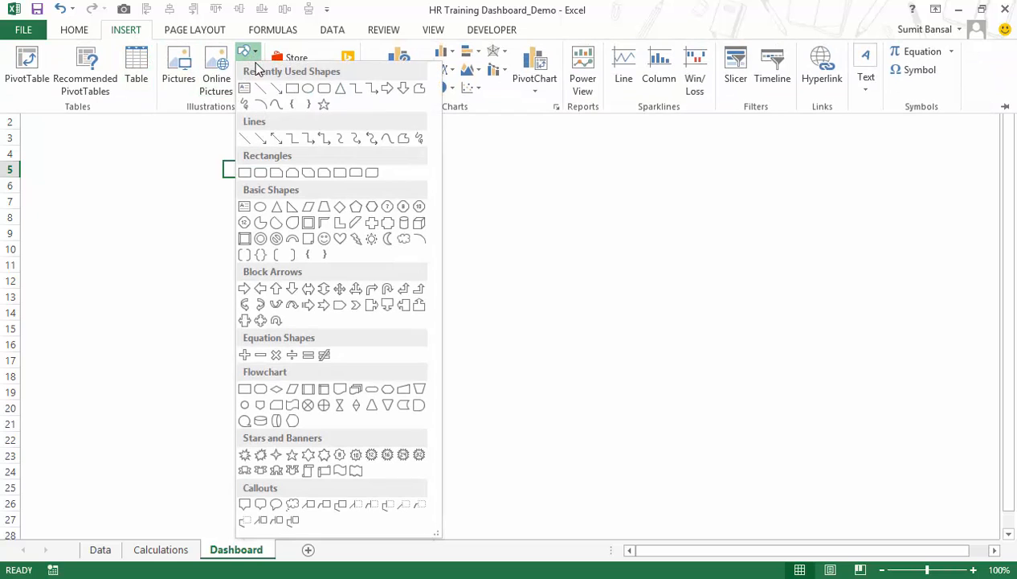
{"action": "left_click", "coordinate": [291, 87]}
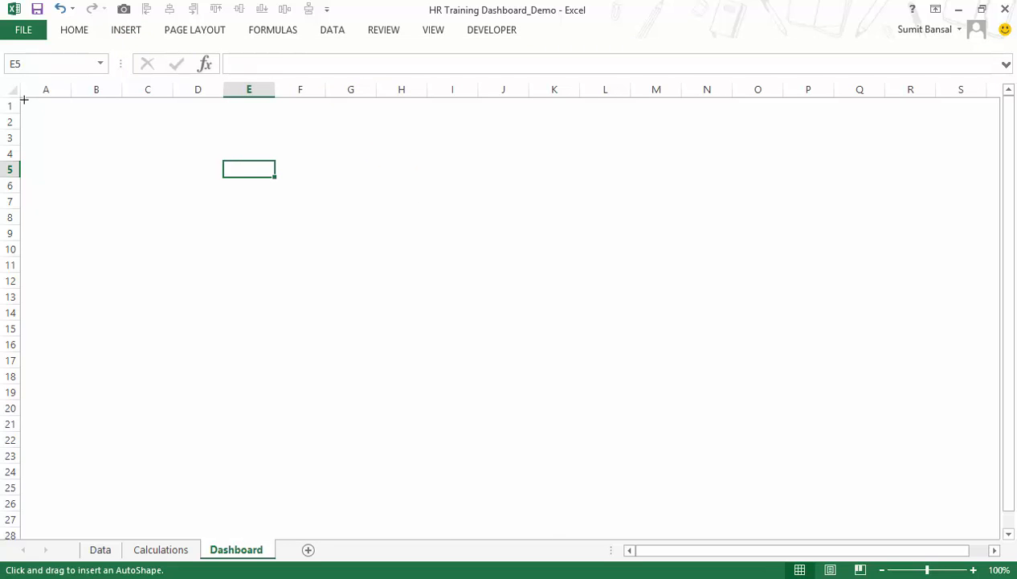
{"action": "mouse_move", "coordinate": [21, 97]}
{"action": "left_mouse_down"}
{"action": "mouse_move", "coordinate": [18, 118]}
{"action": "mouse_move", "coordinate": [441, 135]}
{"action": "mouse_move", "coordinate": [838, 114]}
{"action": "mouse_move", "coordinate": [964, 140]}
{"action": "mouse_move", "coordinate": [925, 135]}
{"action": "left_mouse_up"}
Give the header rectangle a solid light gray fill.
{"action": "right_click", "coordinate": [810, 128]}
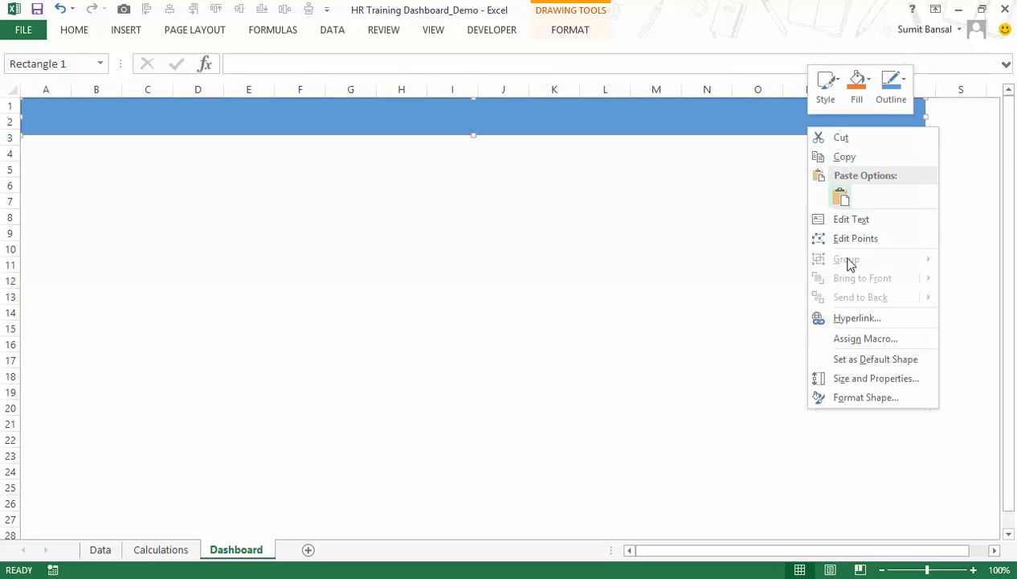
{"action": "left_click", "coordinate": [865, 397]}
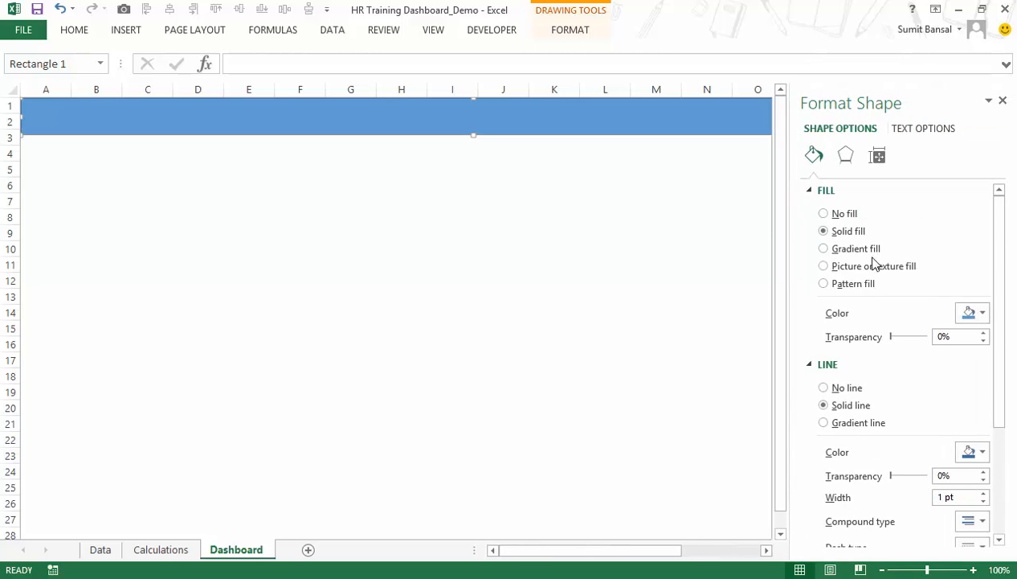
{"action": "left_click", "coordinate": [981, 313]}
{"action": "left_click", "coordinate": [887, 389]}
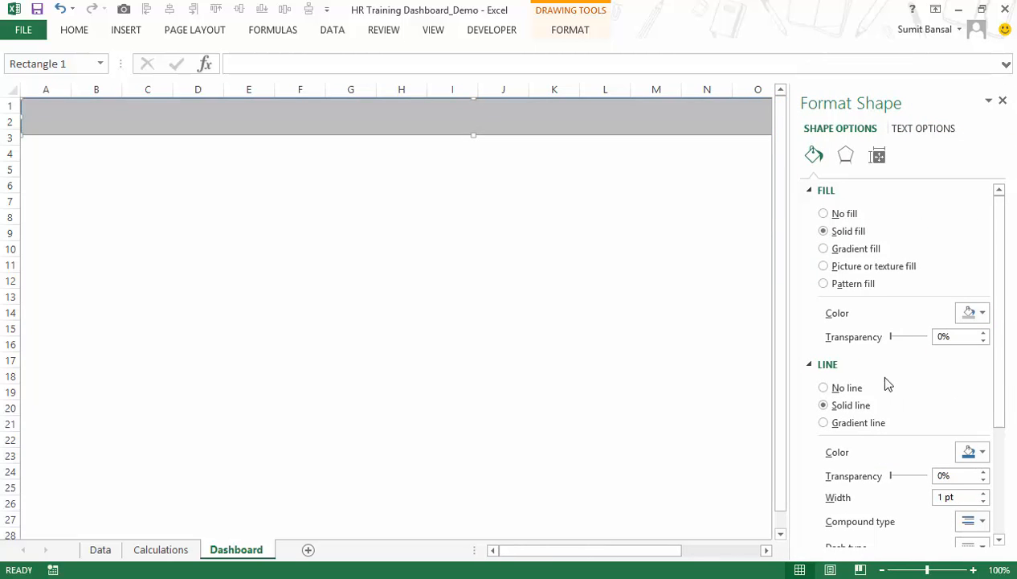
{"action": "left_click", "coordinate": [981, 313]}
{"action": "left_click", "coordinate": [885, 374]}
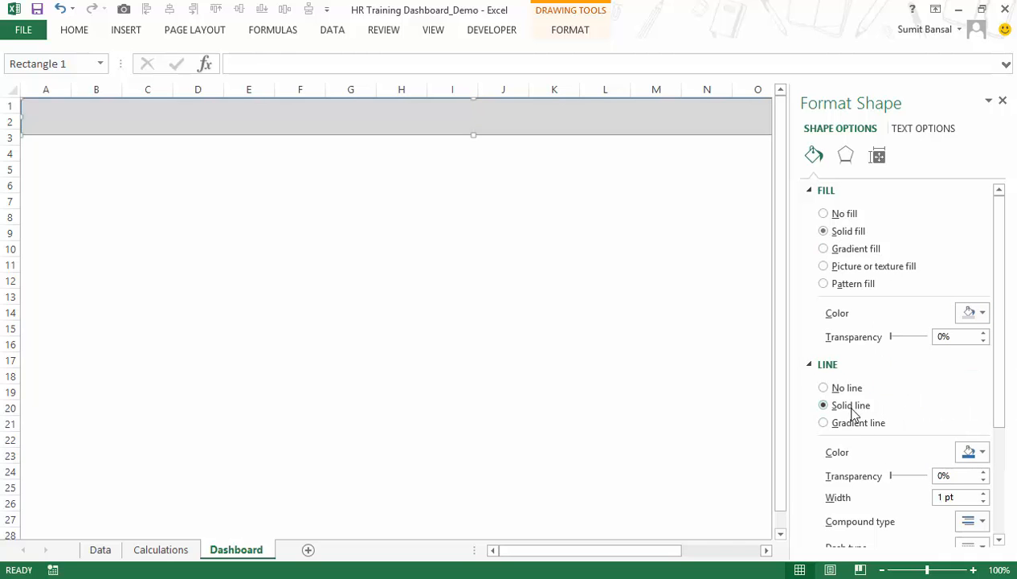
Give the header rectangle a dark gray outline and shorten it slightly so that it ends at about the lower edge of row 2.
{"action": "left_click", "coordinate": [981, 452]}
{"action": "left_click", "coordinate": [887, 389]}
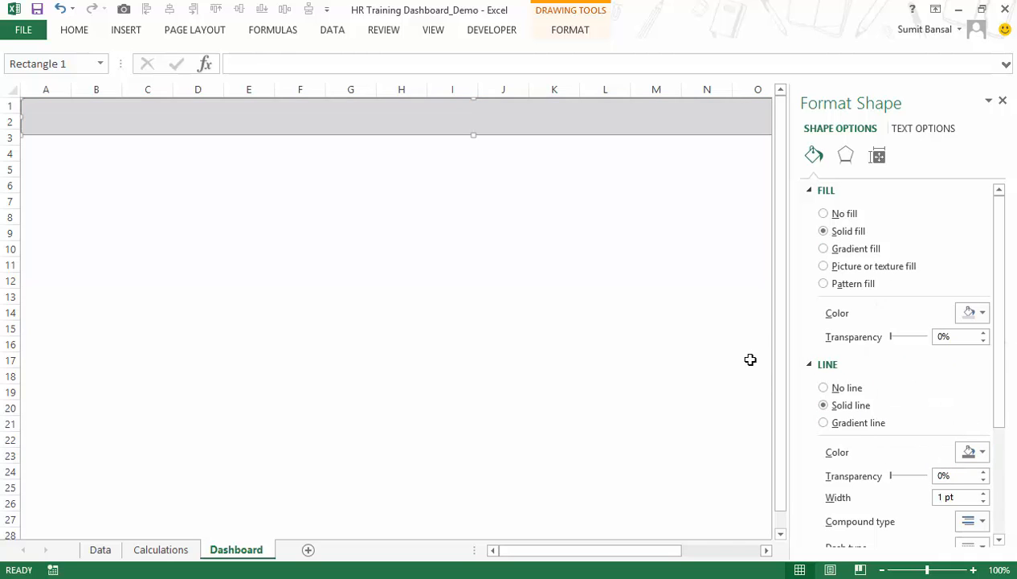
{"action": "left_click", "coordinate": [1004, 102]}
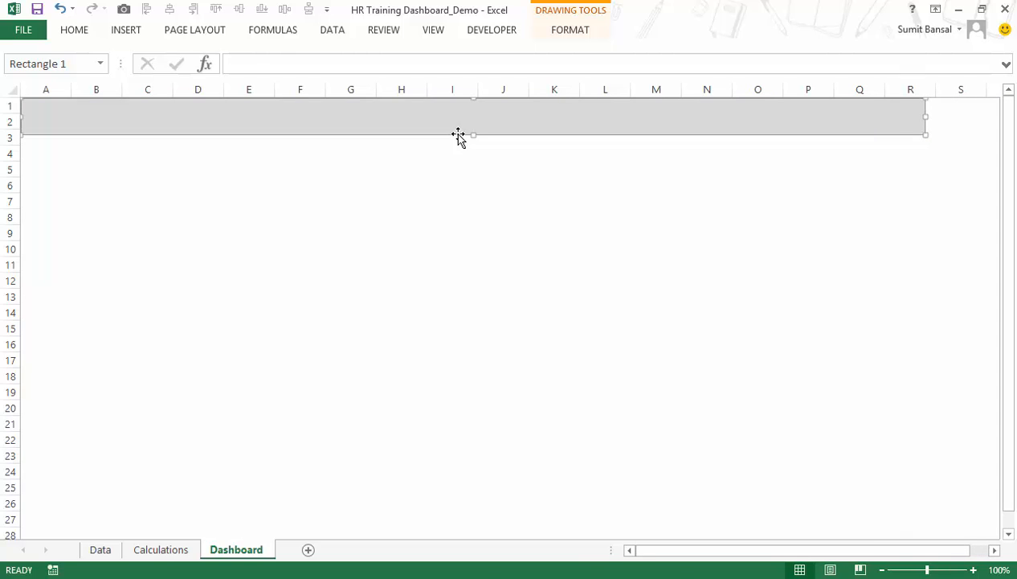
{"action": "left_click_drag", "start_coordinate": [473, 133], "coordinate": [472, 130]}
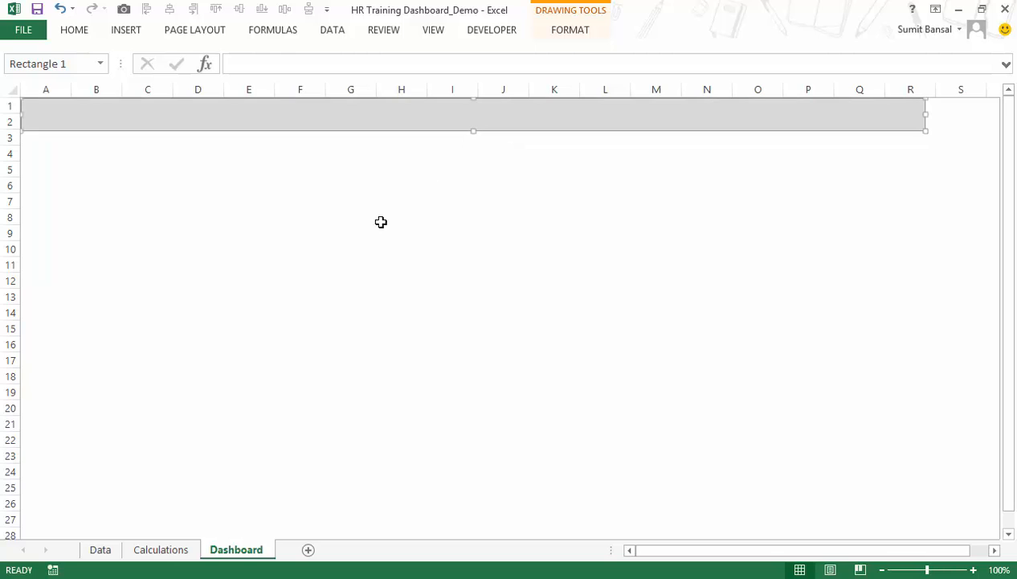
{"action": "left_click", "coordinate": [198, 203]}
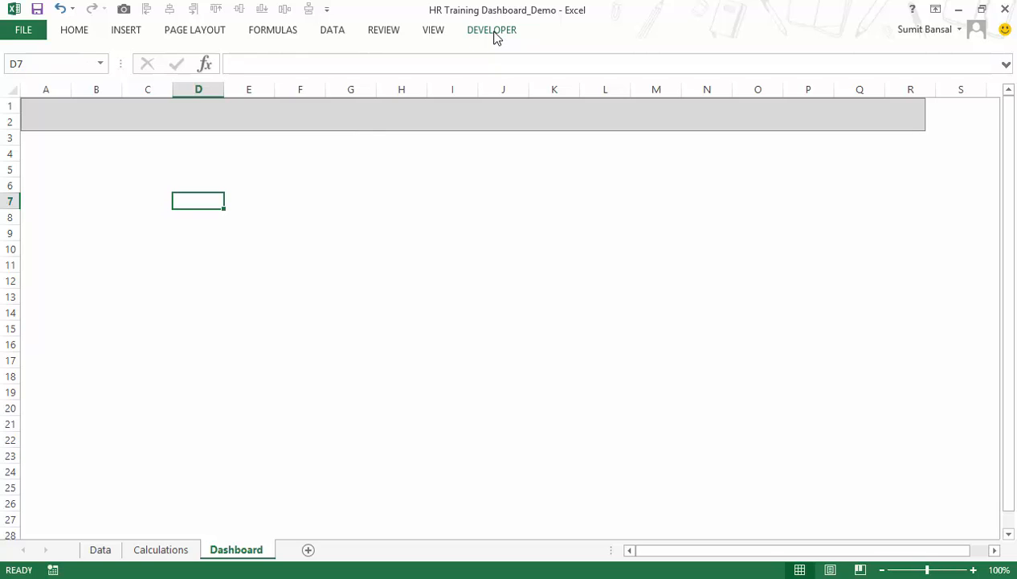
Check in the ribbon customization options that the Developer tab is enabled.
{"action": "right_click", "coordinate": [382, 31]}
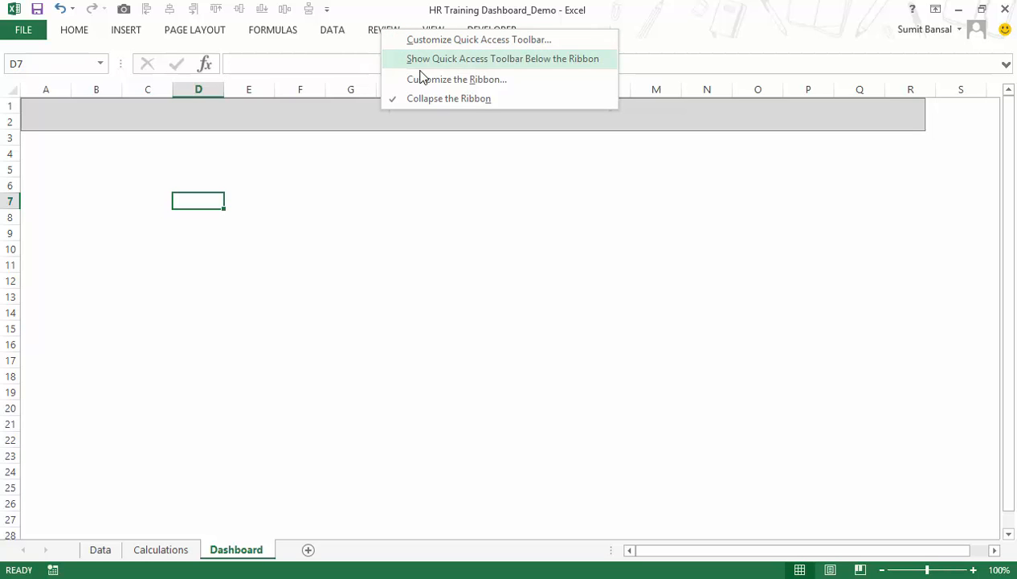
{"action": "left_click", "coordinate": [454, 87]}
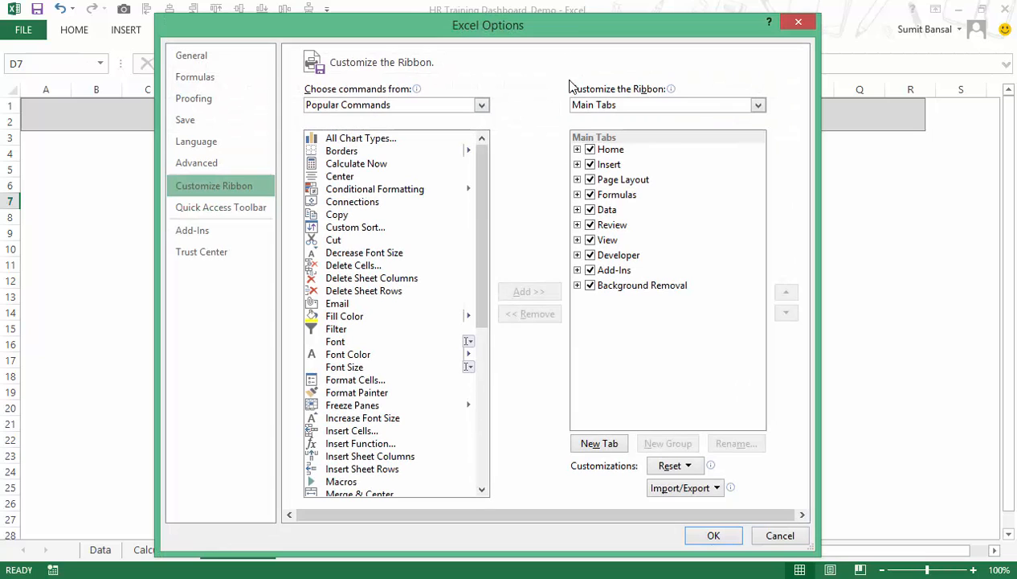
{"action": "left_click_drag", "start_coordinate": [567, 32], "coordinate": [571, 24]}
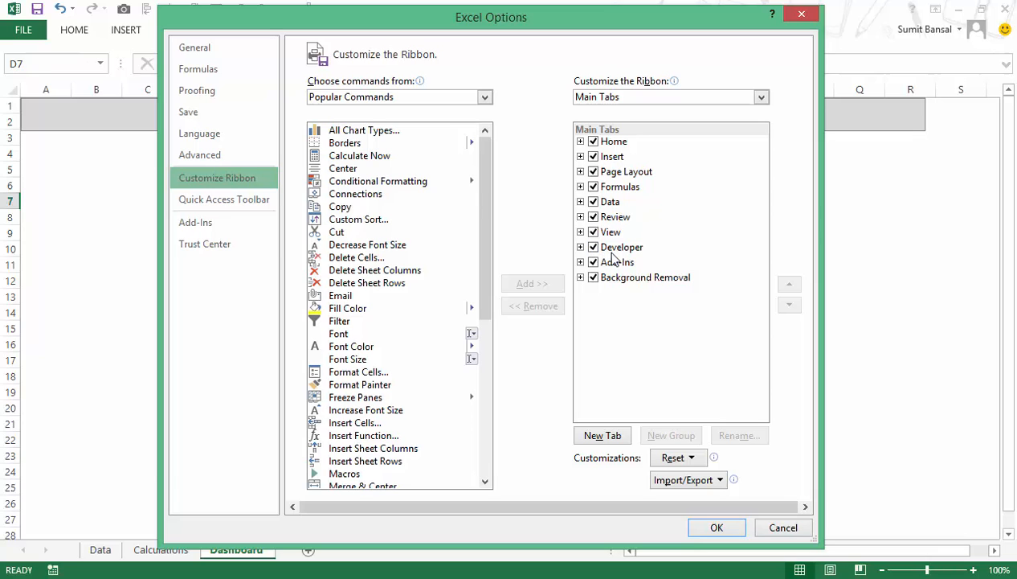
{"action": "left_click", "coordinate": [710, 528]}
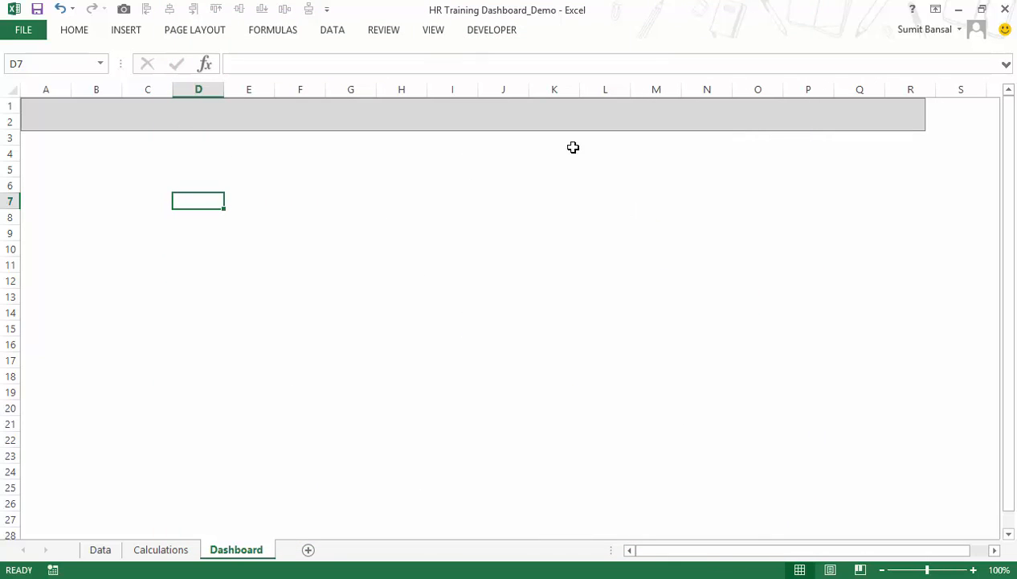
Insert a Combo Box form control on the Dashboard sheet, with its upper corner at about cell F5.
{"action": "left_click", "coordinate": [480, 35]}
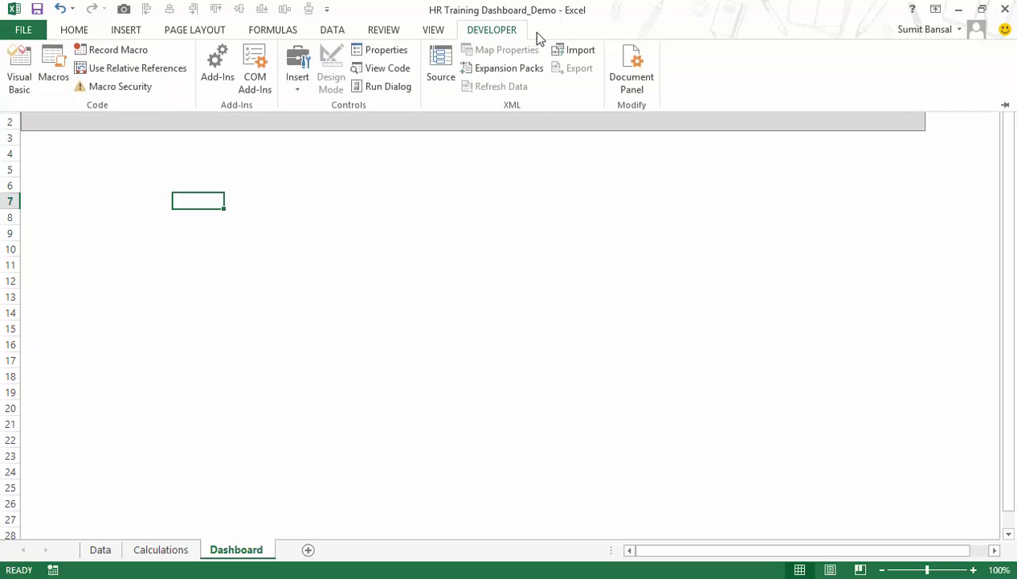
{"action": "left_click", "coordinate": [297, 87]}
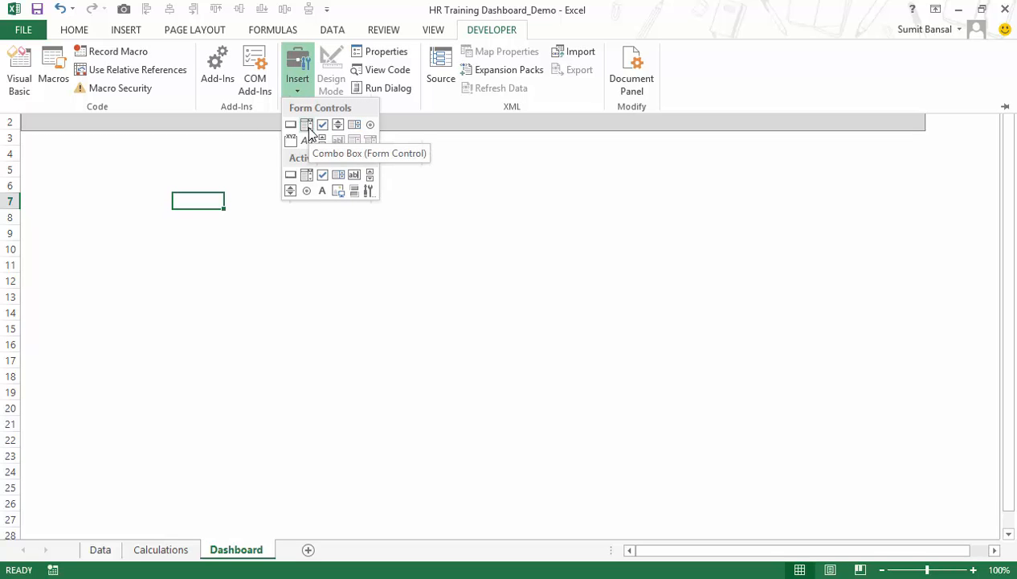
{"action": "left_click", "coordinate": [307, 126]}
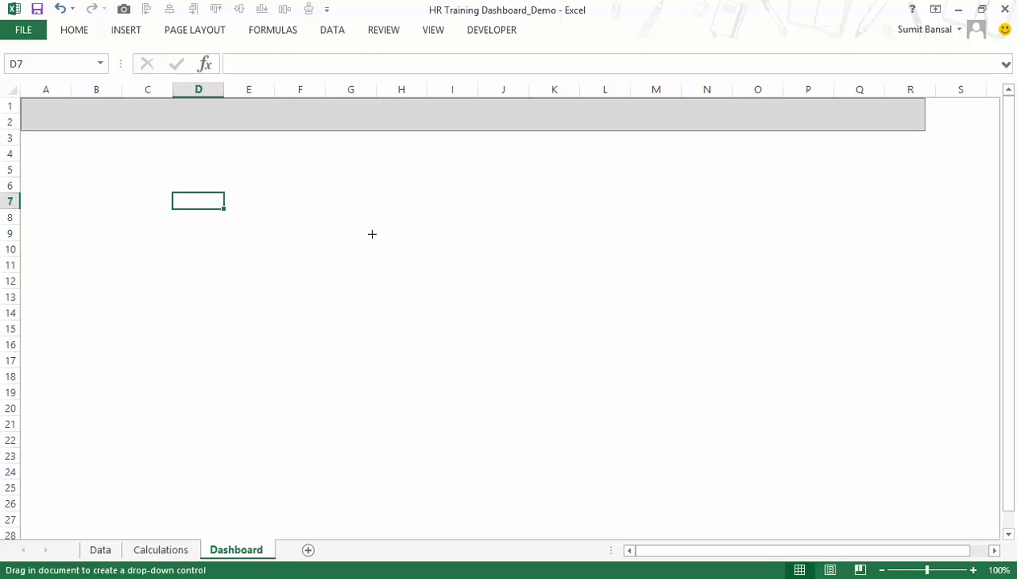
{"action": "left_click", "coordinate": [275, 162]}
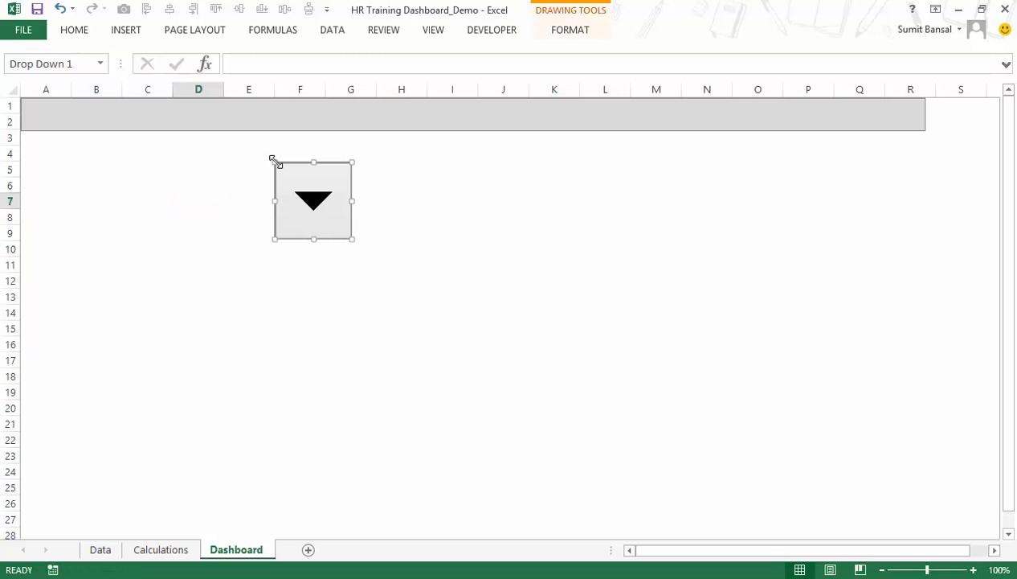
Resize the combo box to a slim field about two columns wide and place it in the gray header bar over columns A and B.
{"action": "left_click_drag", "start_coordinate": [314, 237], "coordinate": [446, 179]}
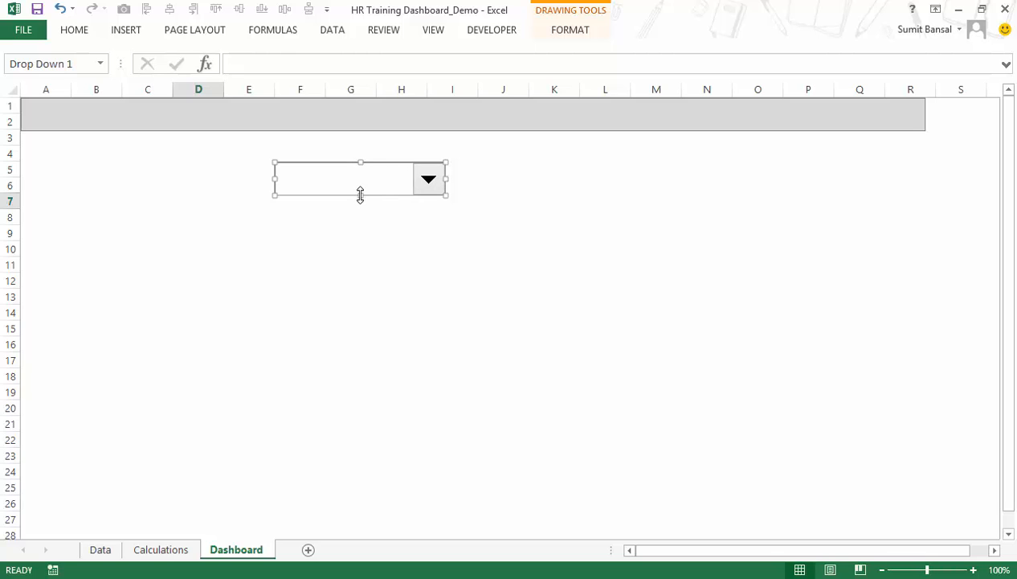
{"action": "left_click_drag", "start_coordinate": [360, 195], "coordinate": [360, 190]}
{"action": "left_click_drag", "start_coordinate": [440, 174], "coordinate": [95, 117]}
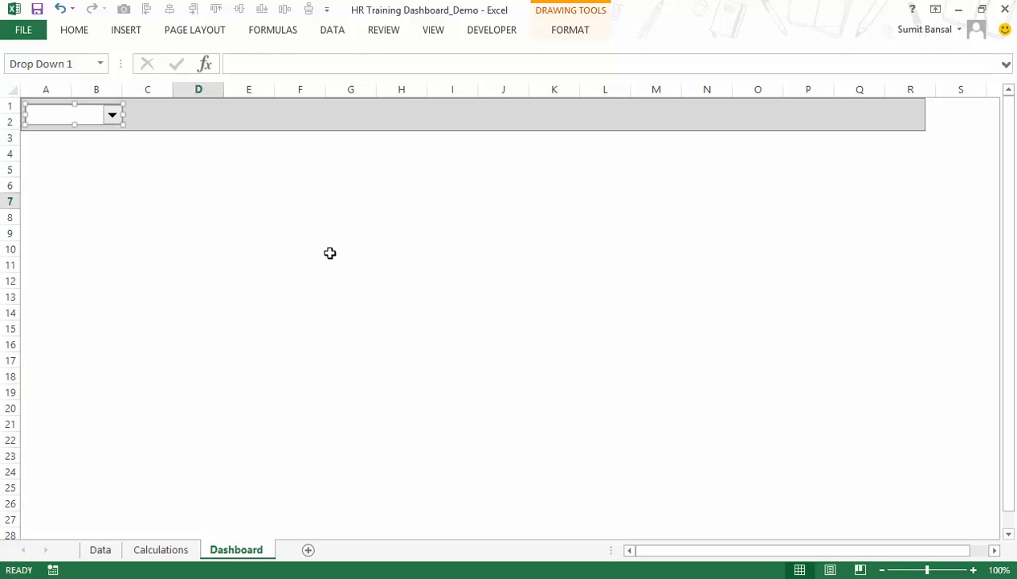
{"action": "left_click", "coordinate": [76, 167]}
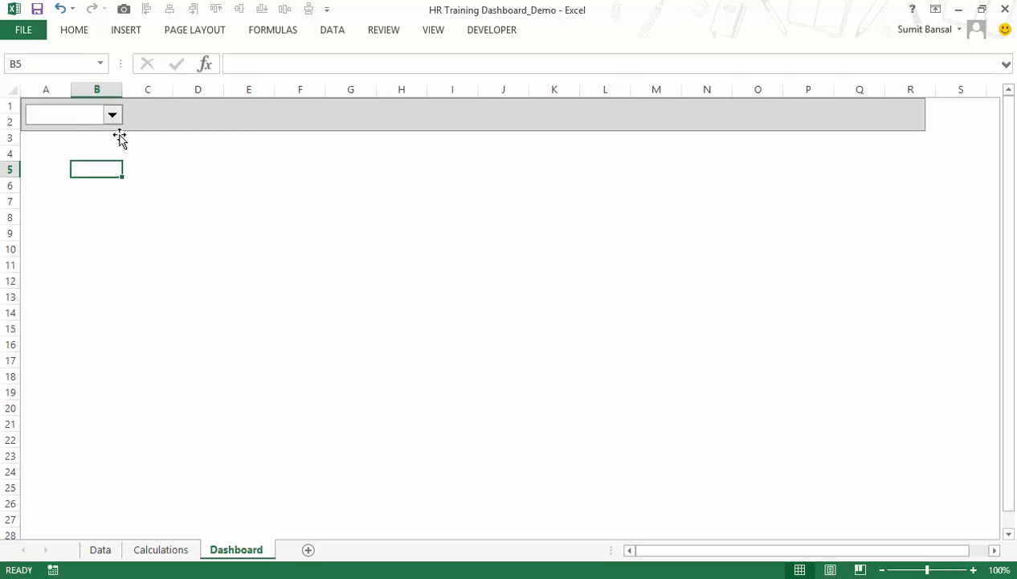
Enter the years 2013 and 2014 in cells A2 and A3 of the Calculations sheet.
{"action": "left_click", "coordinate": [175, 554]}
{"action": "left_click", "coordinate": [128, 124]}
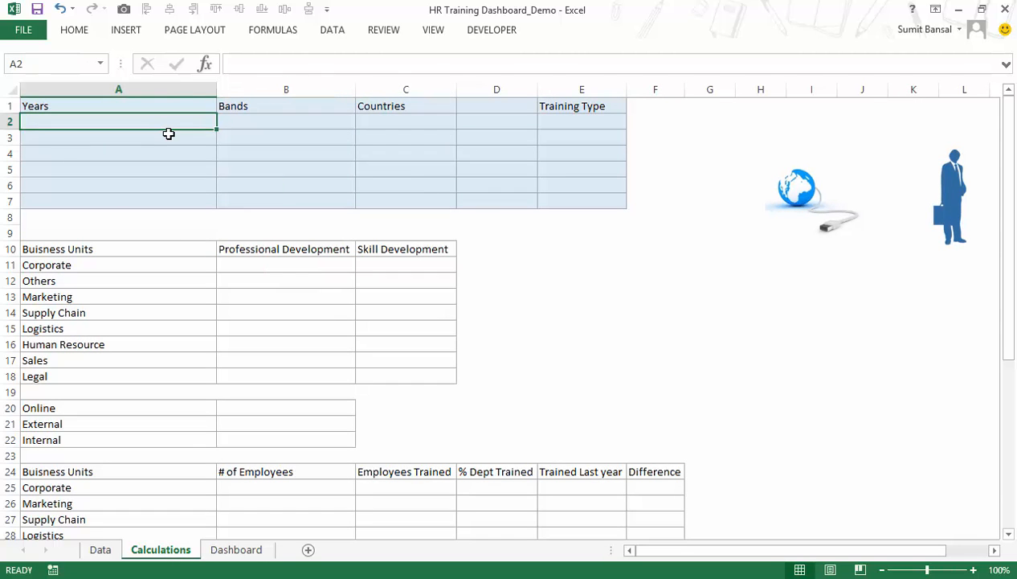
{"action": "type", "text": "2013"}
{"action": "key", "text": "Return"}
{"action": "type", "text": "2014"}
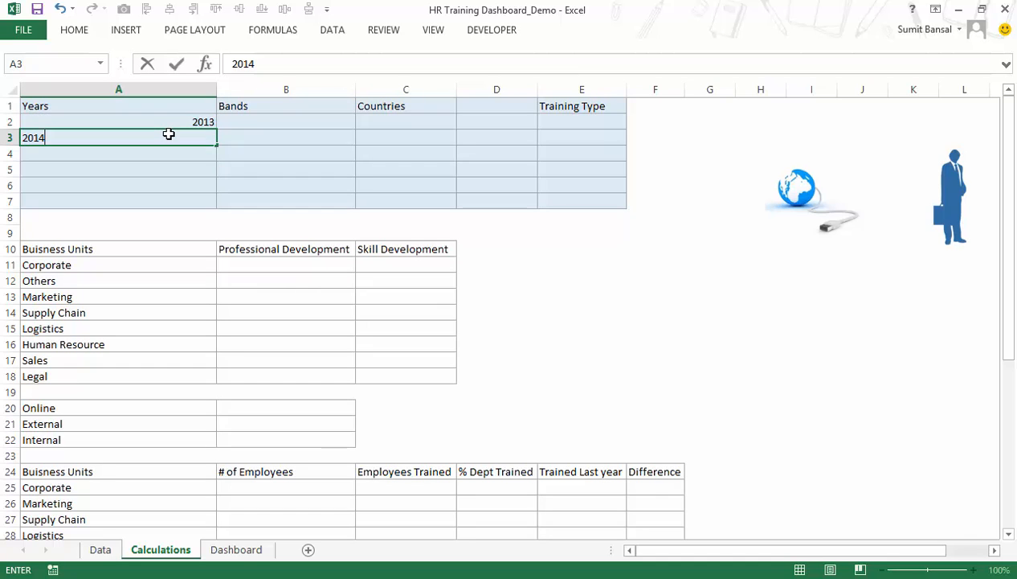
{"action": "left_click_drag", "start_coordinate": [168, 121], "coordinate": [168, 135]}
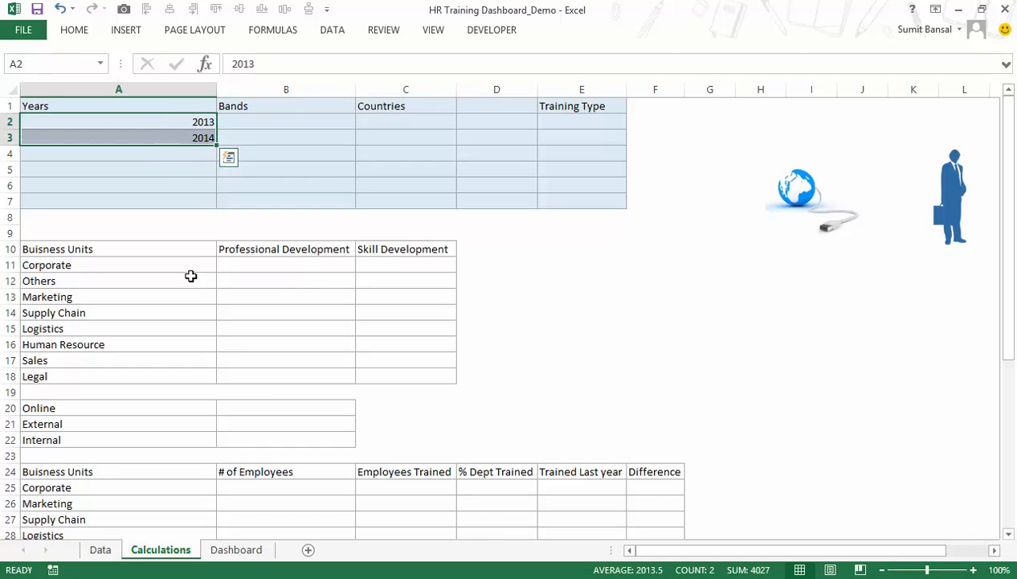
Set the input range of the Dashboard combo box to Calculations!$A$2:$A$3.
{"action": "left_click", "coordinate": [236, 551]}
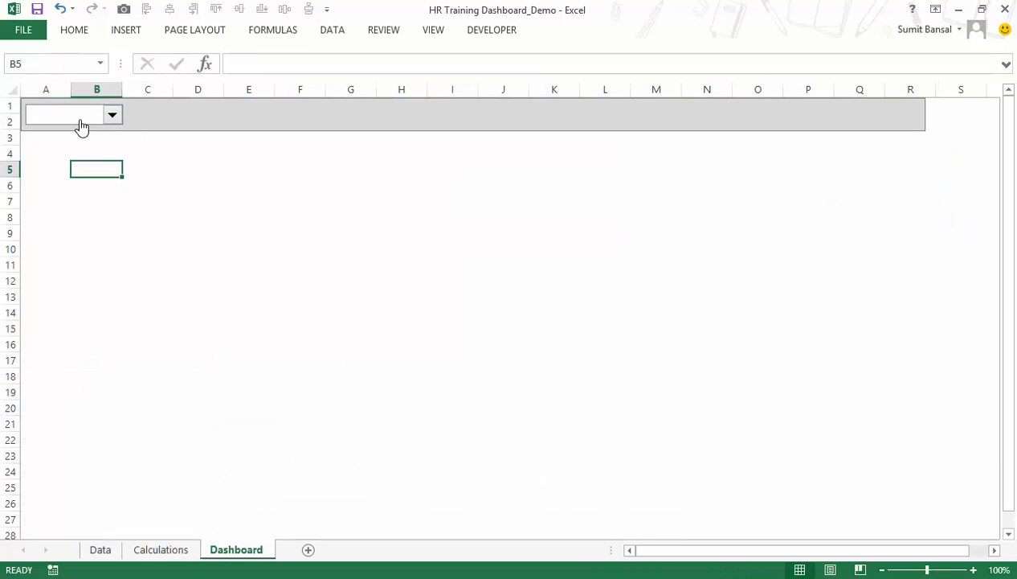
{"action": "right_click", "coordinate": [81, 126]}
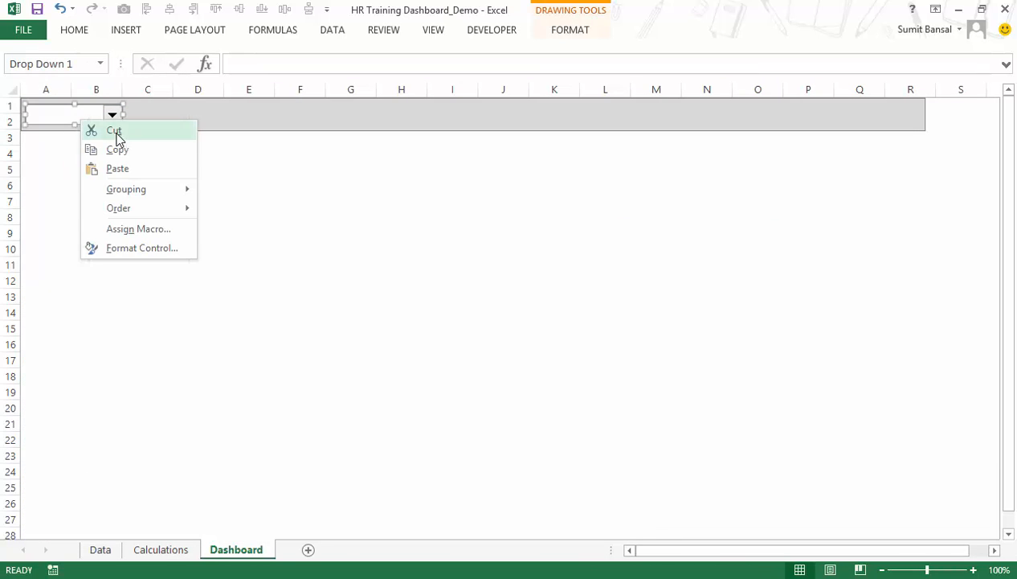
{"action": "left_click", "coordinate": [144, 248]}
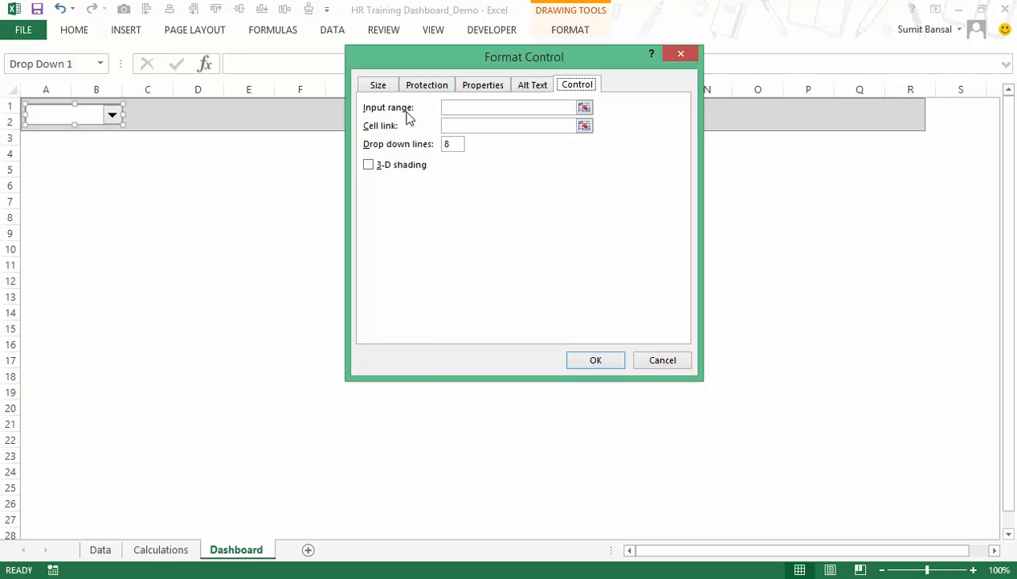
{"action": "left_click", "coordinate": [585, 109]}
{"action": "left_click", "coordinate": [164, 550]}
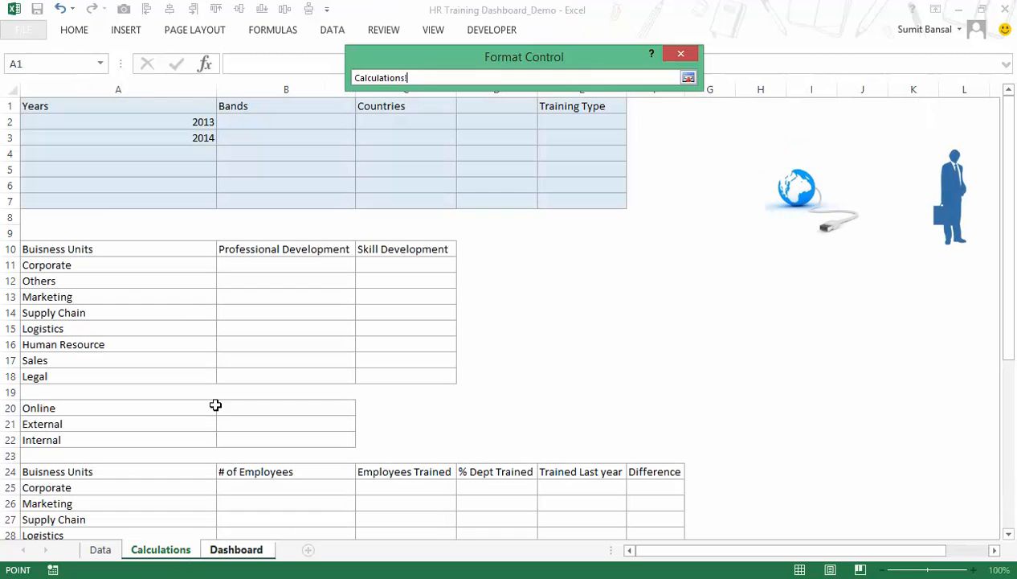
{"action": "left_click_drag", "start_coordinate": [158, 124], "coordinate": [161, 137]}
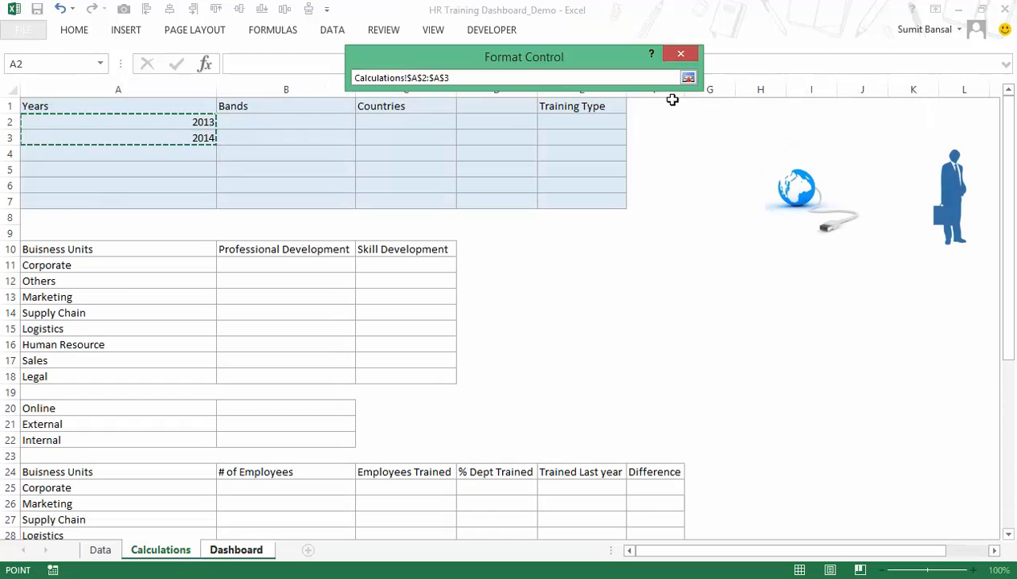
{"action": "left_click", "coordinate": [689, 78]}
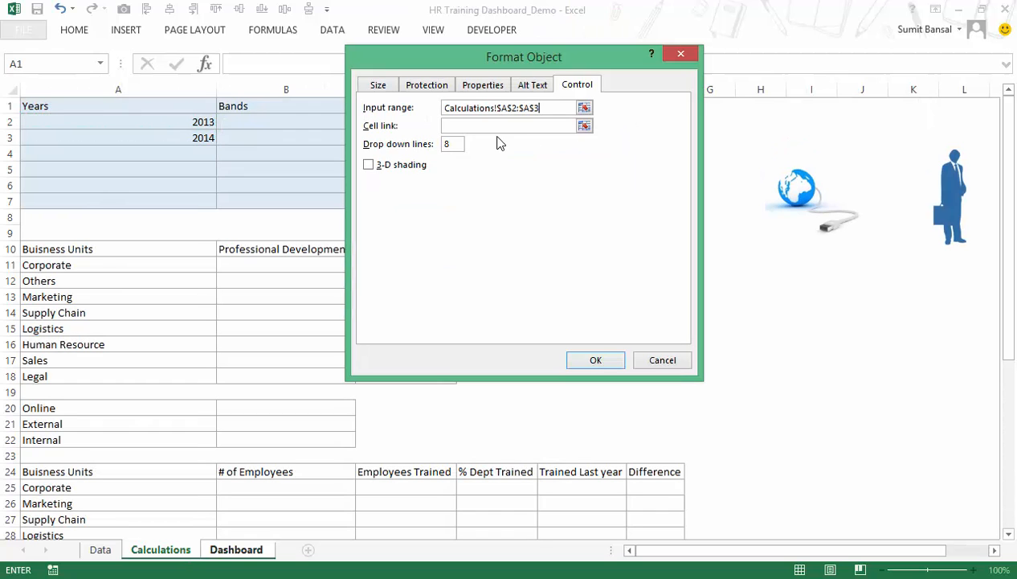
Set the combo box's cell link to Calculations!$A$7.
{"action": "left_click", "coordinate": [587, 129]}
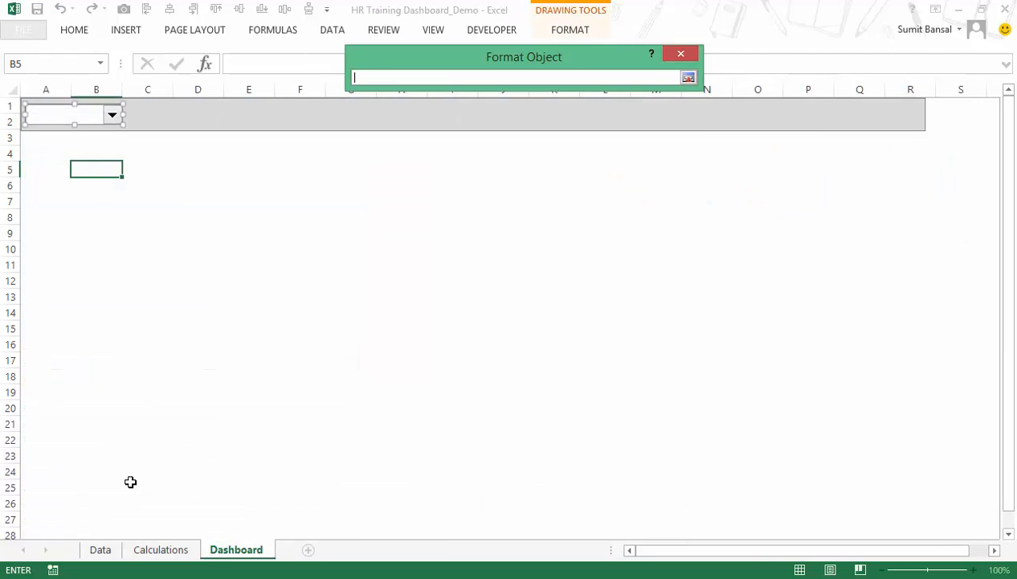
{"action": "left_click", "coordinate": [163, 549]}
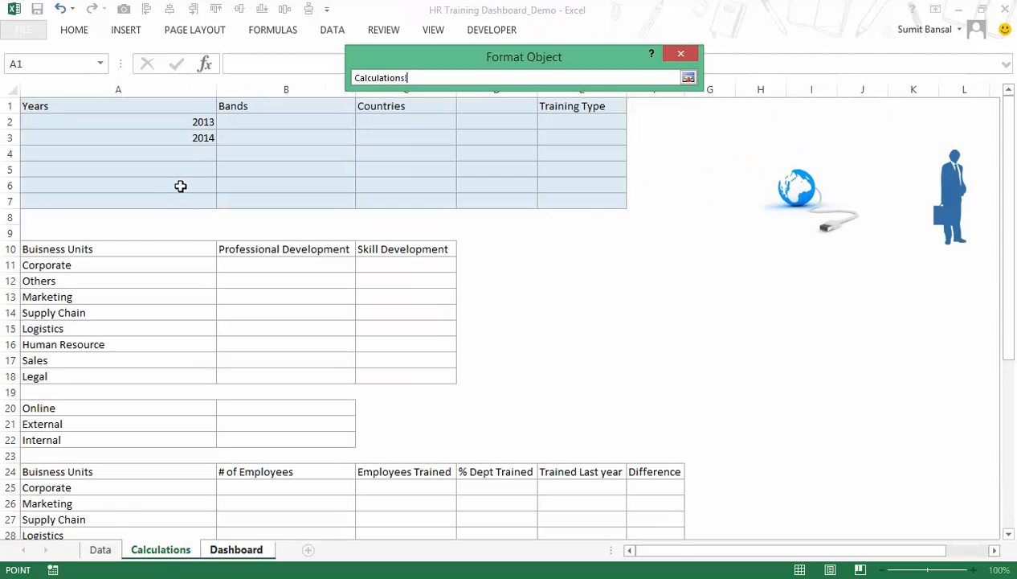
{"action": "left_click", "coordinate": [176, 199]}
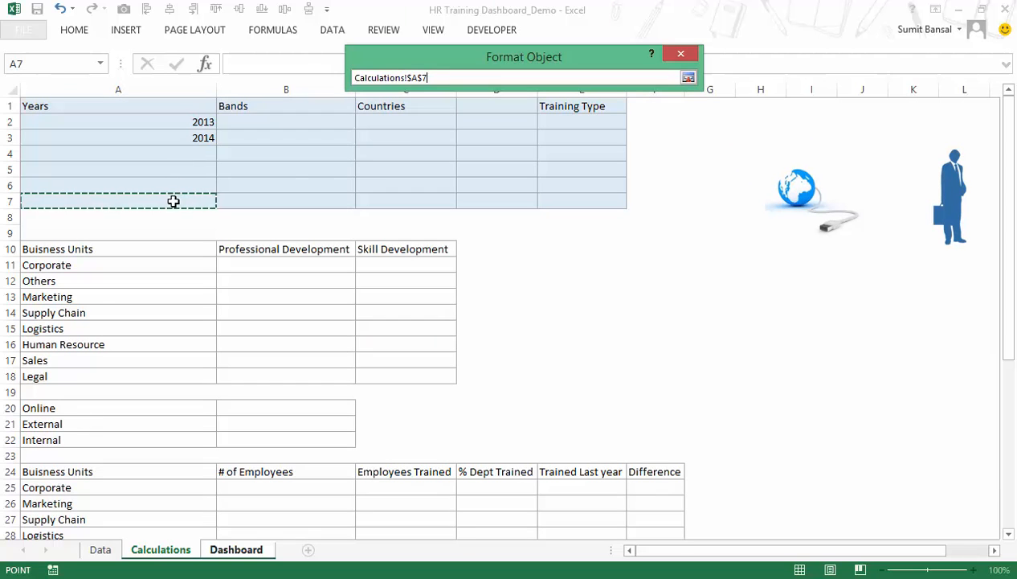
{"action": "left_click", "coordinate": [688, 78]}
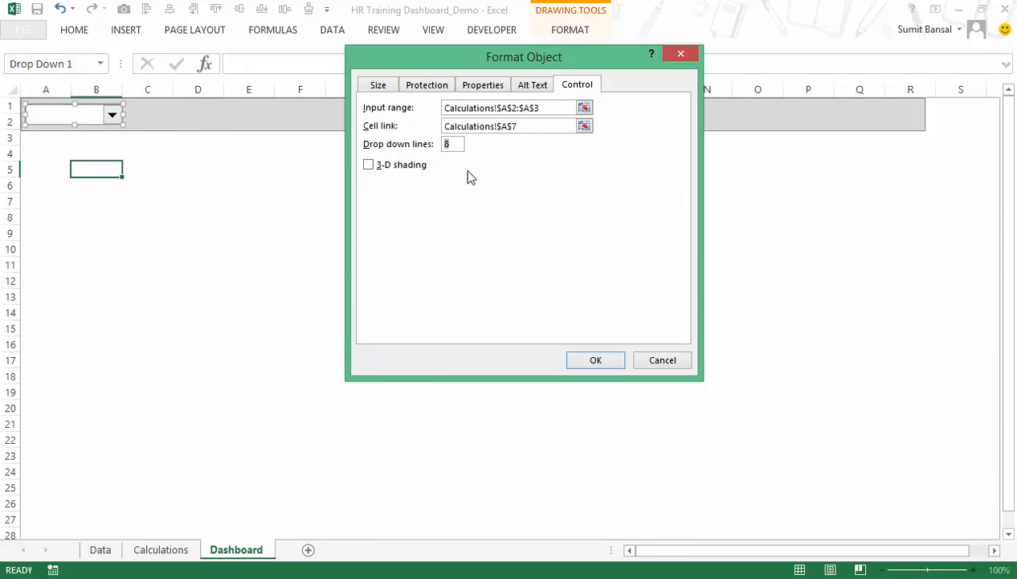
Set the combo box's drop down lines to 2 and apply the control settings.
{"action": "key", "text": "BackSpace"}
{"action": "type", "text": "2"}
{"action": "left_click", "coordinate": [595, 361]}
{"action": "left_click", "coordinate": [181, 243]}
Choose 2013 in the year combo box and check its linked cell A7 on the Calculations sheet.
{"action": "left_click", "coordinate": [112, 115]}
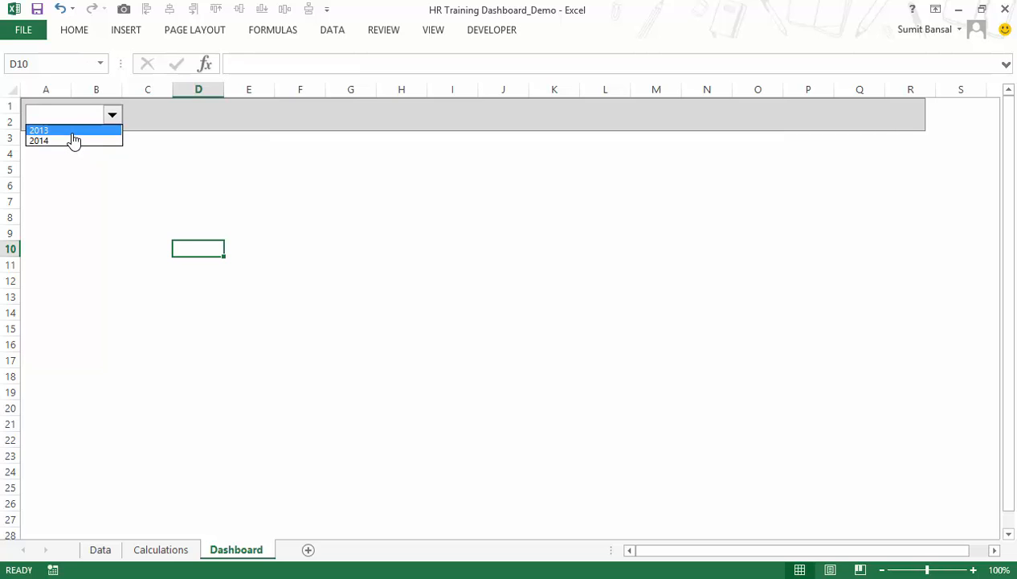
{"action": "left_click", "coordinate": [71, 133]}
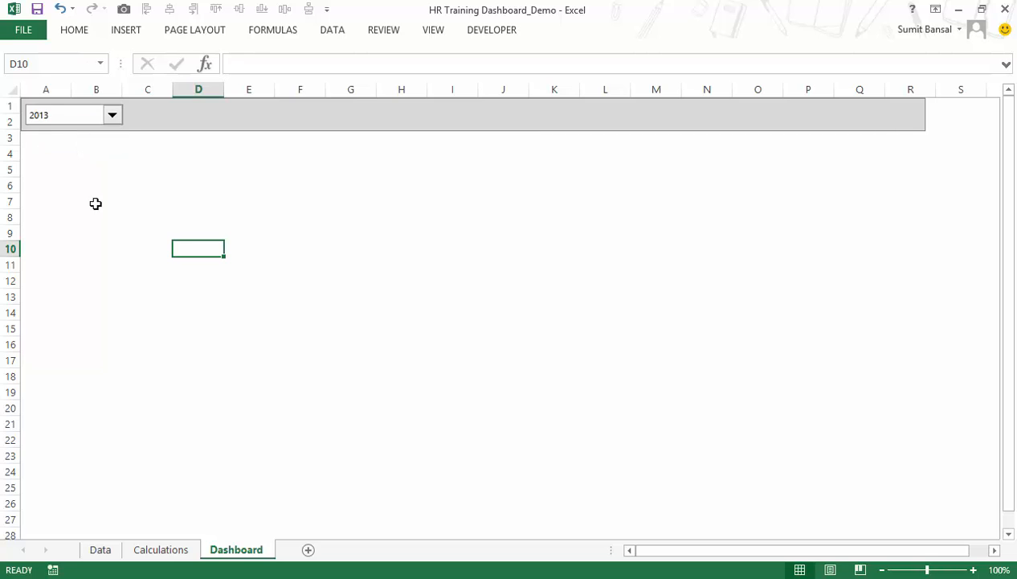
{"action": "left_click", "coordinate": [164, 550]}
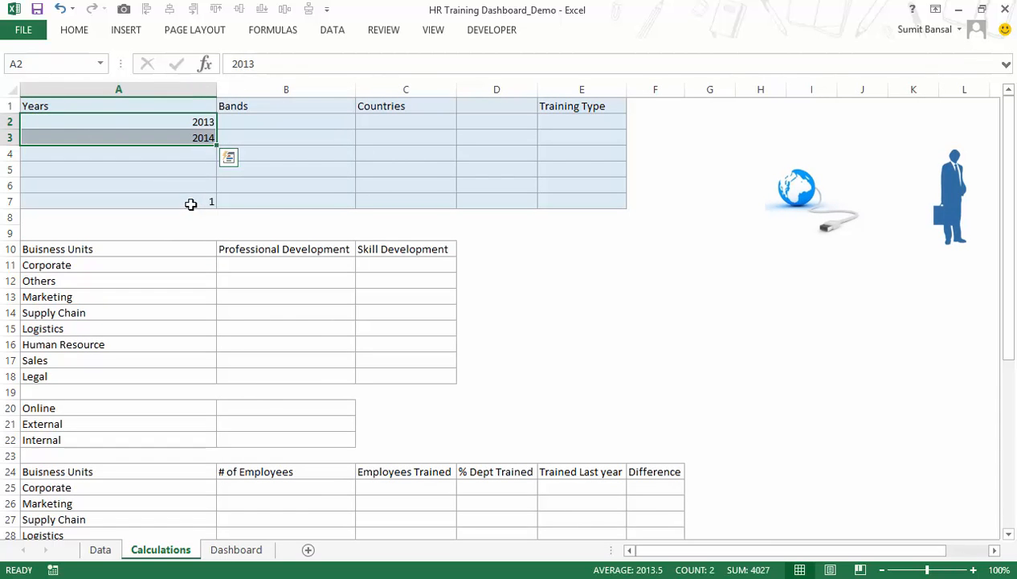
{"action": "left_click", "coordinate": [190, 201]}
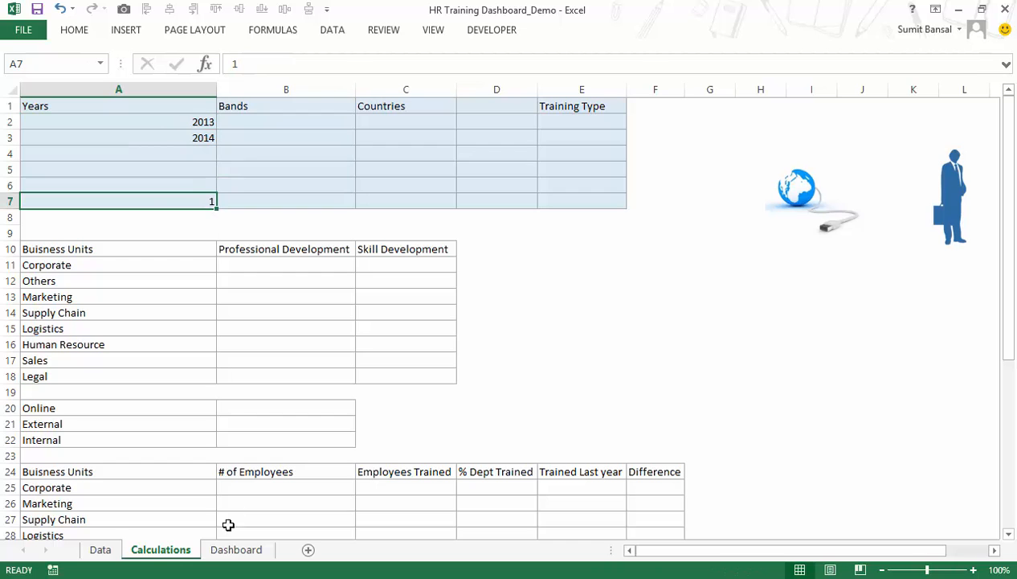
Choose 2014 in the year combo box and check linked cell A7 on the Calculations sheet again.
{"action": "left_click", "coordinate": [232, 551]}
{"action": "left_click", "coordinate": [118, 124]}
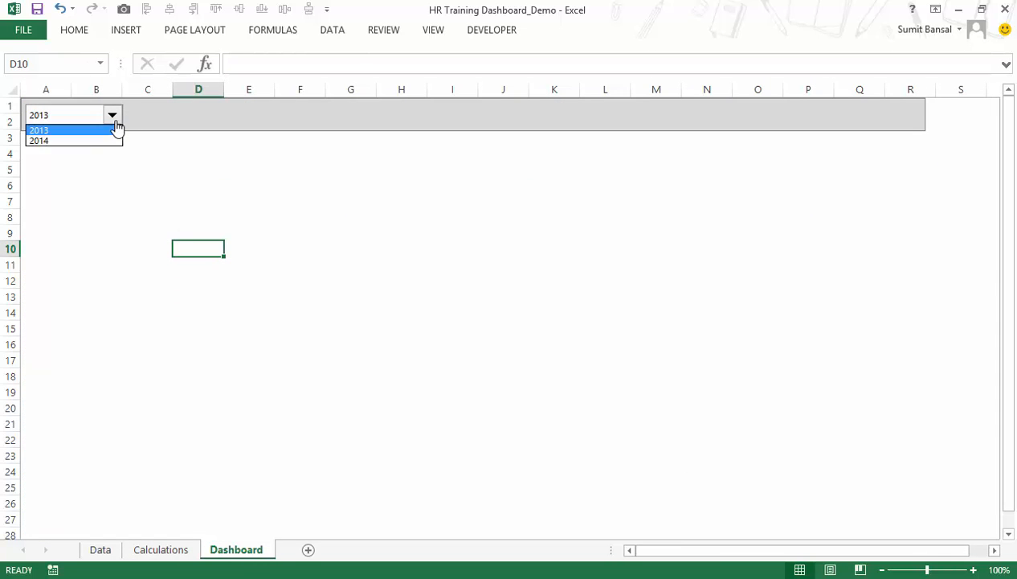
{"action": "left_click", "coordinate": [107, 143]}
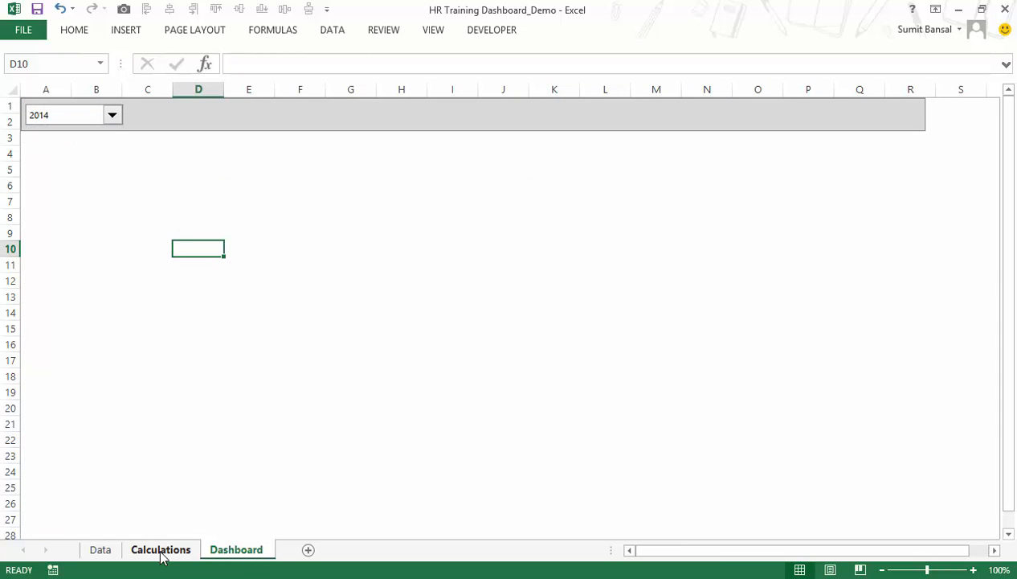
{"action": "left_click", "coordinate": [160, 550]}
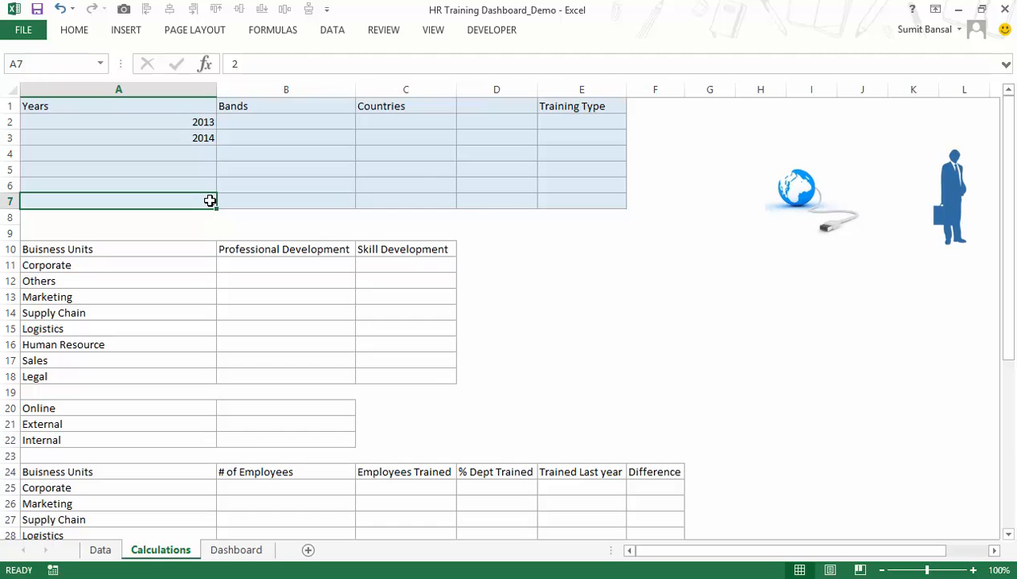
{"action": "left_click", "coordinate": [231, 549]}
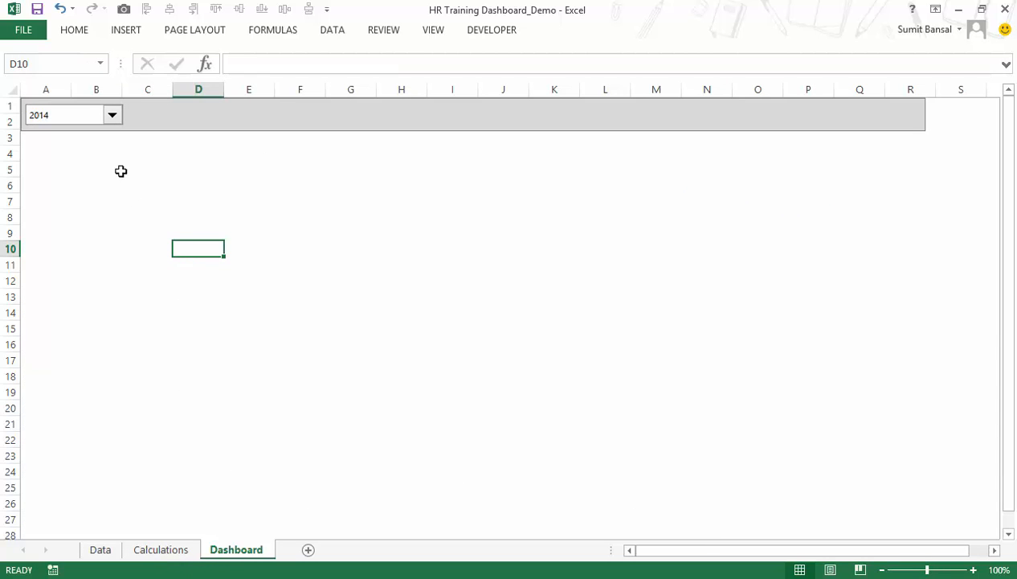
{"action": "left_click", "coordinate": [172, 550]}
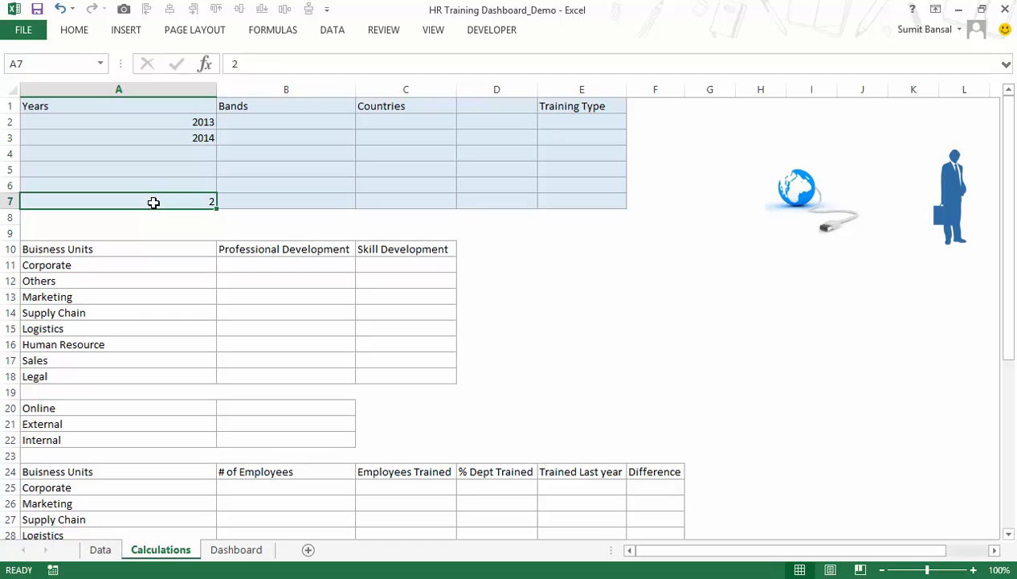
Duplicate the year combo box on the Dashboard sheet and place the copy directly beside it in the gray header bar.
{"action": "left_click", "coordinate": [255, 550]}
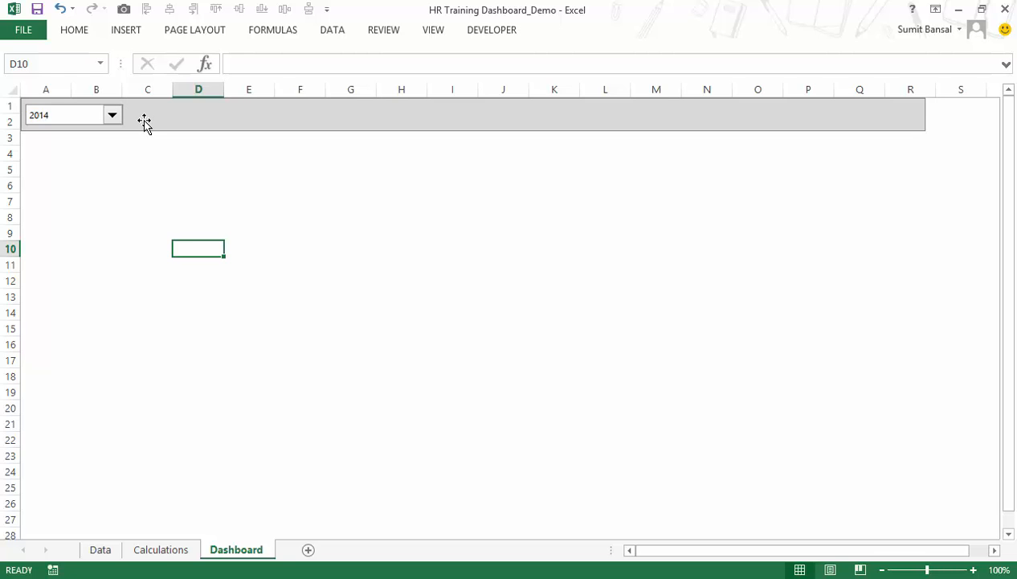
{"action": "left_click", "coordinate": [87, 118]}
{"action": "left_click", "coordinate": [86, 118]}
{"action": "right_click", "coordinate": [87, 118]}
{"action": "key", "text": "Escape"}
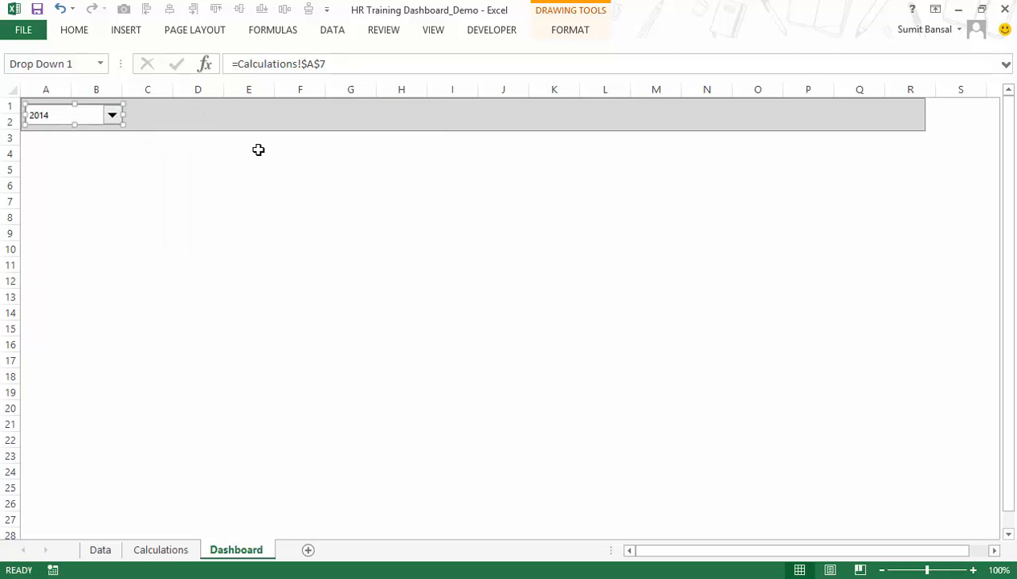
{"action": "key", "text": "ctrl+d"}
{"action": "left_click_drag", "start_coordinate": [106, 129], "coordinate": [206, 117]}
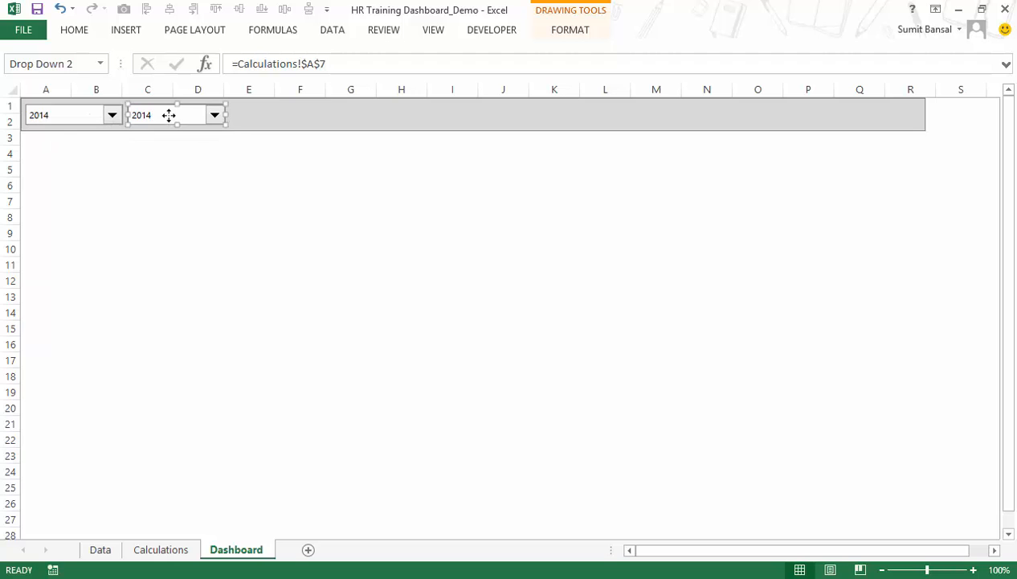
Review the Bands column on the Calculations sheet as the source for the second combo box, and return to the Dashboard.
{"action": "left_click", "coordinate": [157, 549]}
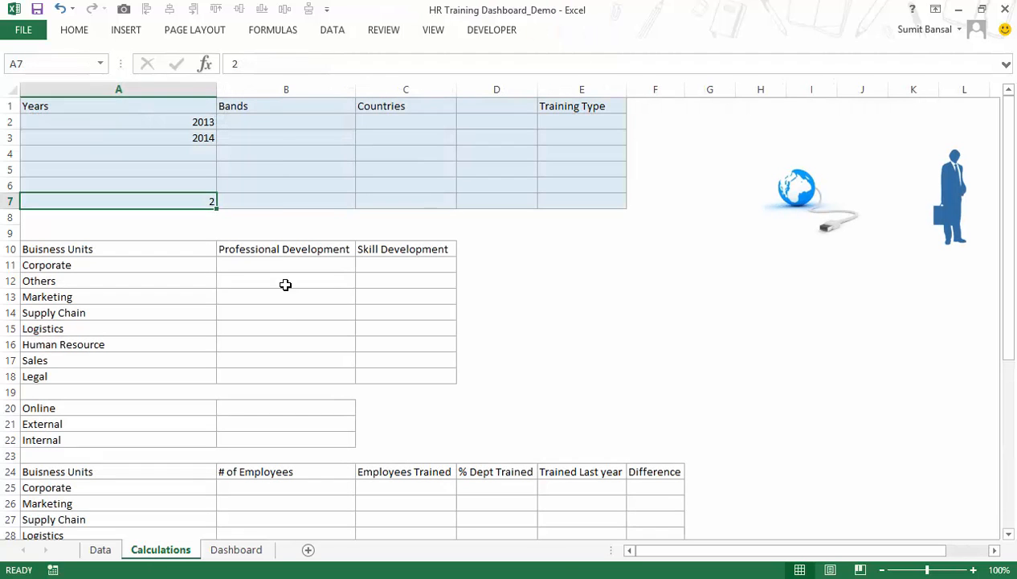
{"action": "left_click_drag", "start_coordinate": [265, 122], "coordinate": [299, 179]}
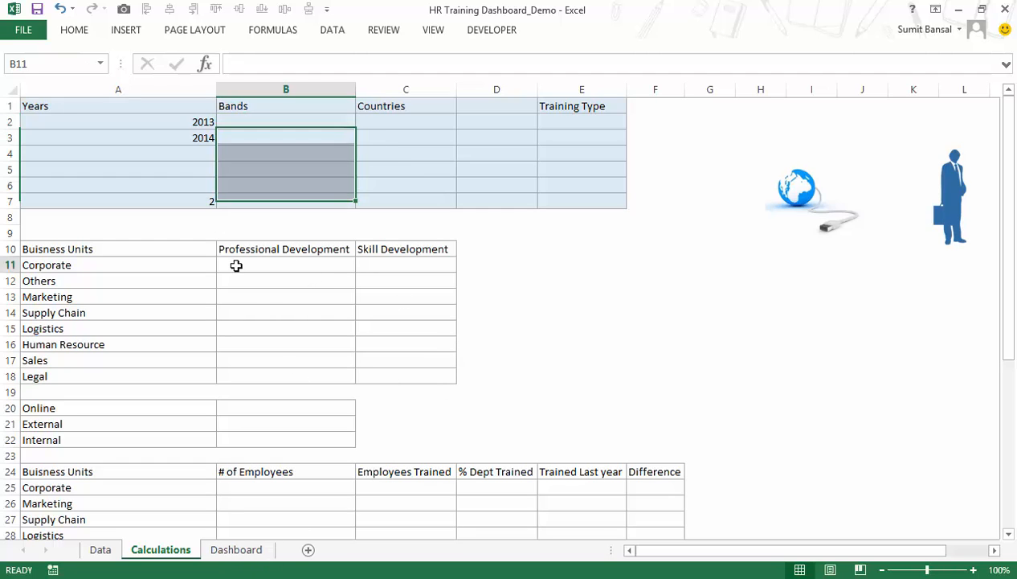
{"action": "left_click", "coordinate": [236, 266]}
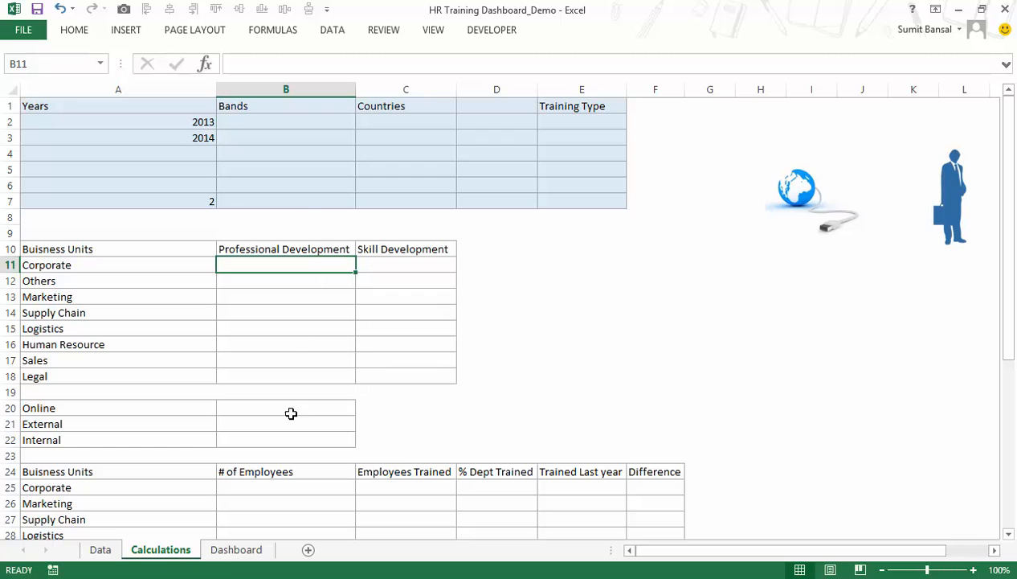
{"action": "left_click", "coordinate": [237, 549]}
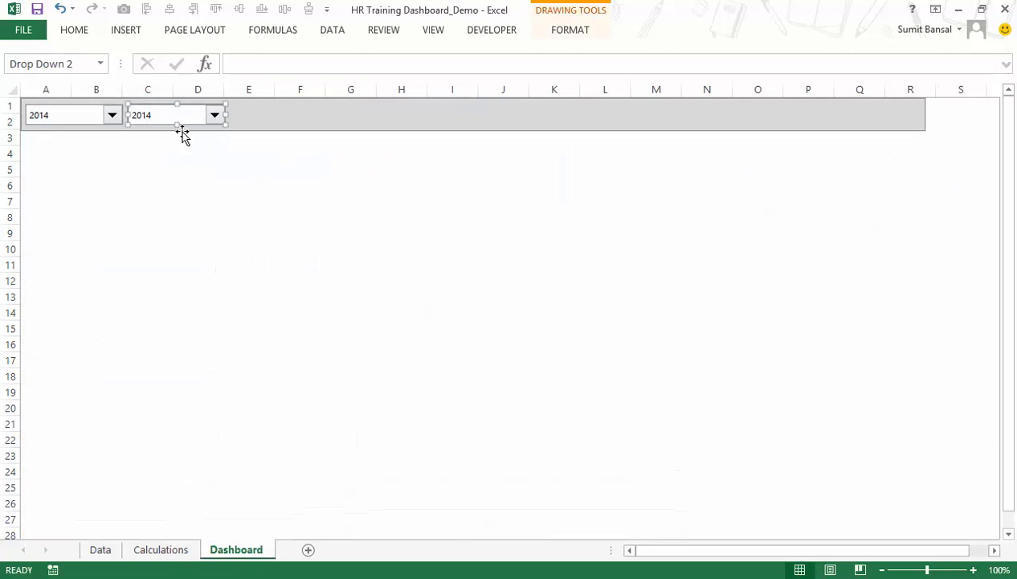
Copy all Job Band entries on the Data sheet, from C2 down to the last record.
{"action": "left_click", "coordinate": [100, 553]}
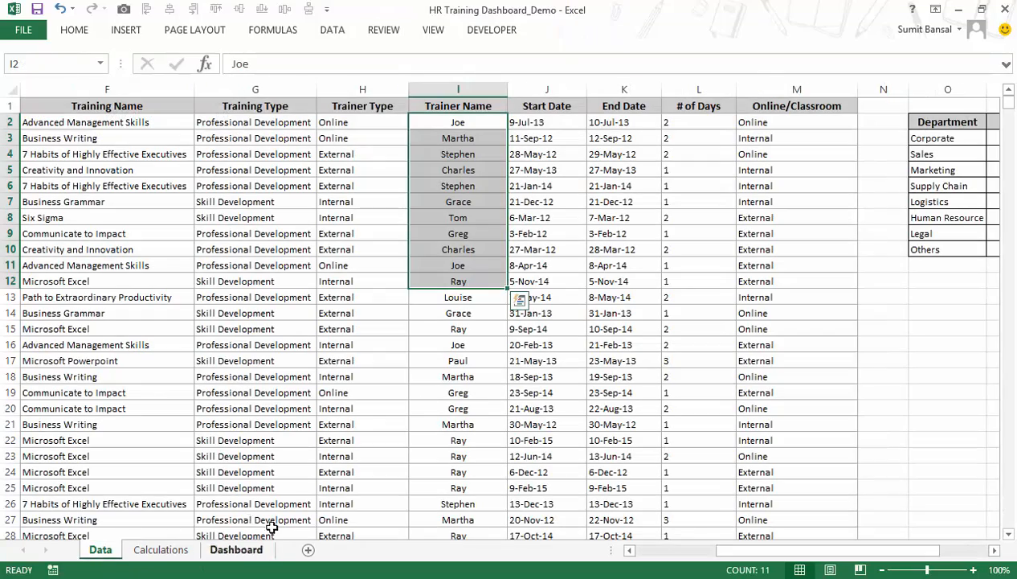
{"action": "left_click", "coordinate": [347, 126]}
{"action": "key", "text": "Left"}
{"action": "key", "text": "Left"}
{"action": "key", "text": "Left"}
{"action": "key", "text": "Left"}
{"action": "key", "text": "Left"}
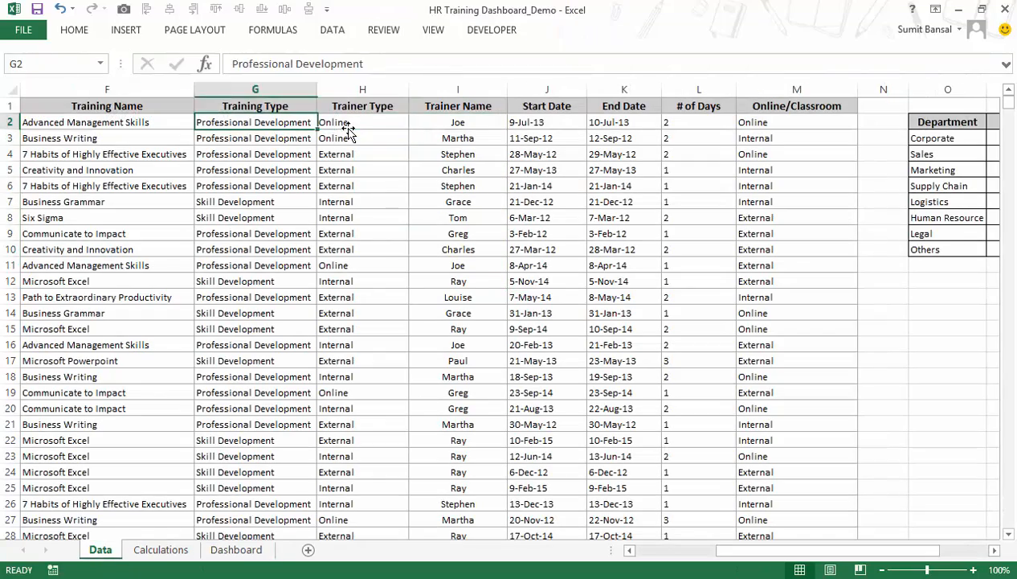
{"action": "scroll", "coordinate": [349, 132], "scroll_direction": "left", "scroll_amount": 2}
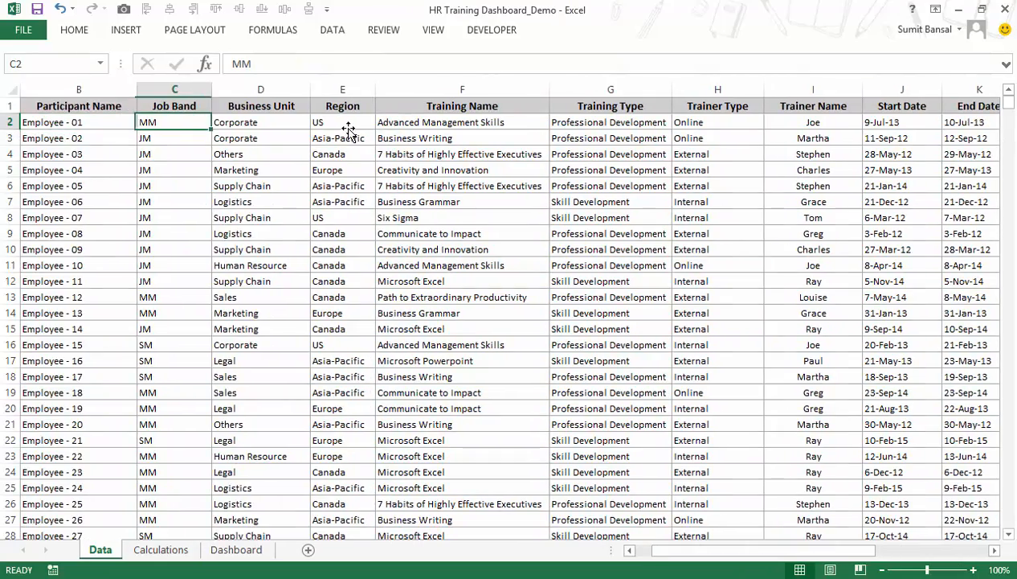
{"action": "key", "text": "ctrl+shift+Down"}
{"action": "key", "text": "ctrl+c"}
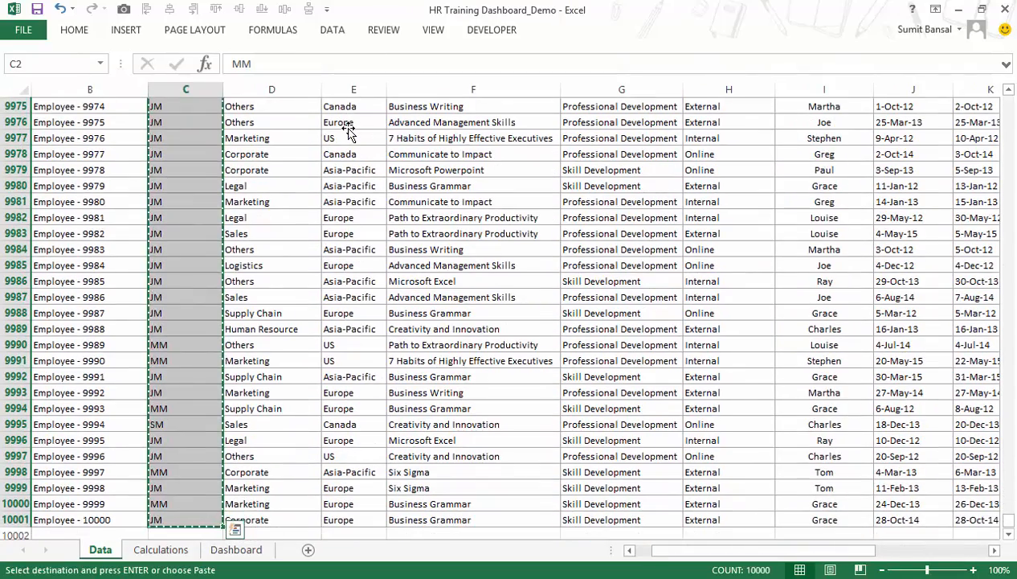
Paste the copied job bands into the empty area below the Department table on the Data sheet, starting at O14.
{"action": "left_click_drag", "start_coordinate": [684, 558], "coordinate": [836, 552]}
{"action": "scroll", "coordinate": [689, 374], "scroll_direction": "up", "scroll_amount": 16}
{"action": "scroll", "coordinate": [689, 373], "scroll_direction": "up", "scroll_amount": 20}
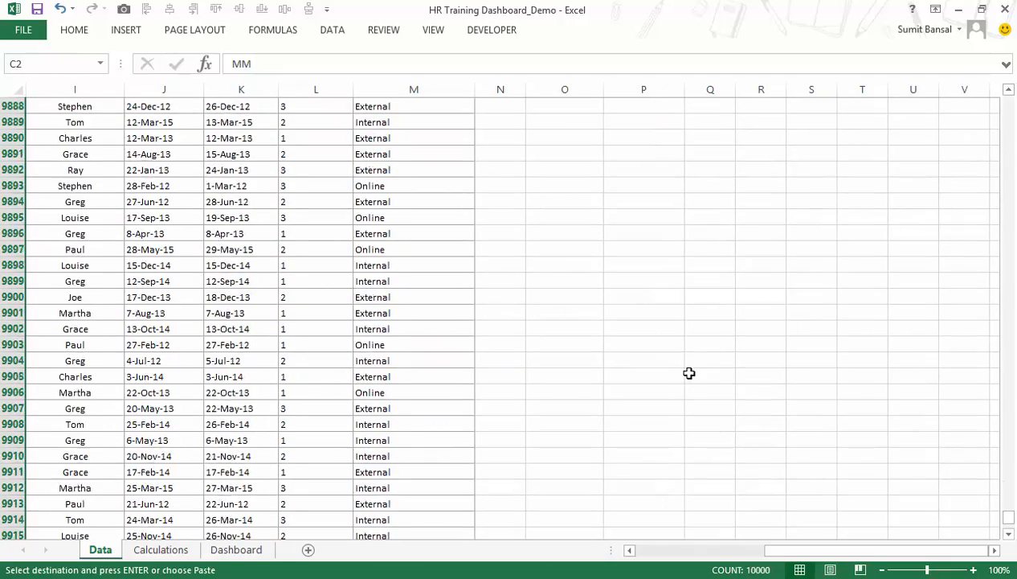
{"action": "left_click_drag", "start_coordinate": [1009, 515], "coordinate": [1009, 103]}
{"action": "left_click", "coordinate": [554, 310]}
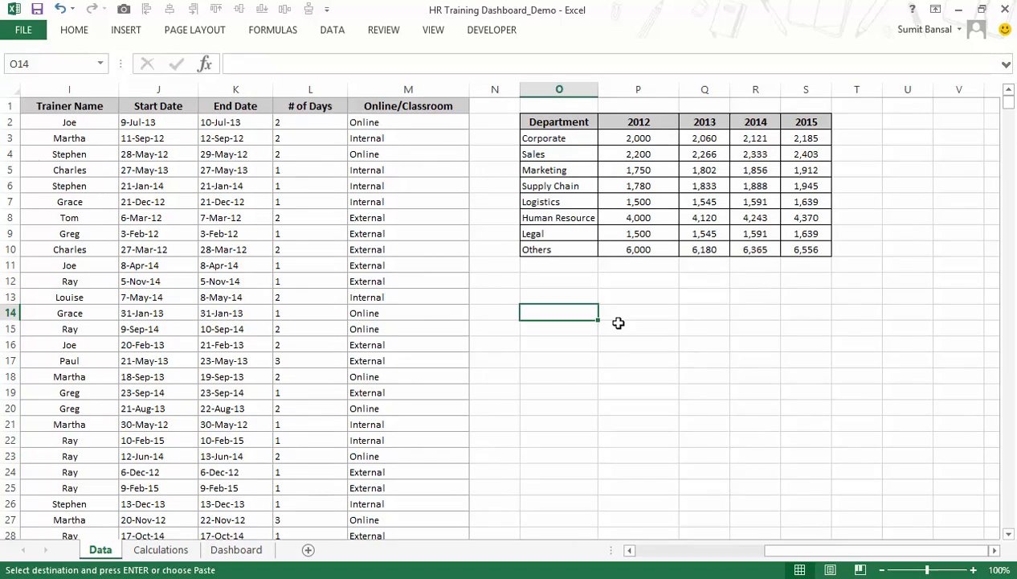
{"action": "key", "text": "ctrl+v"}
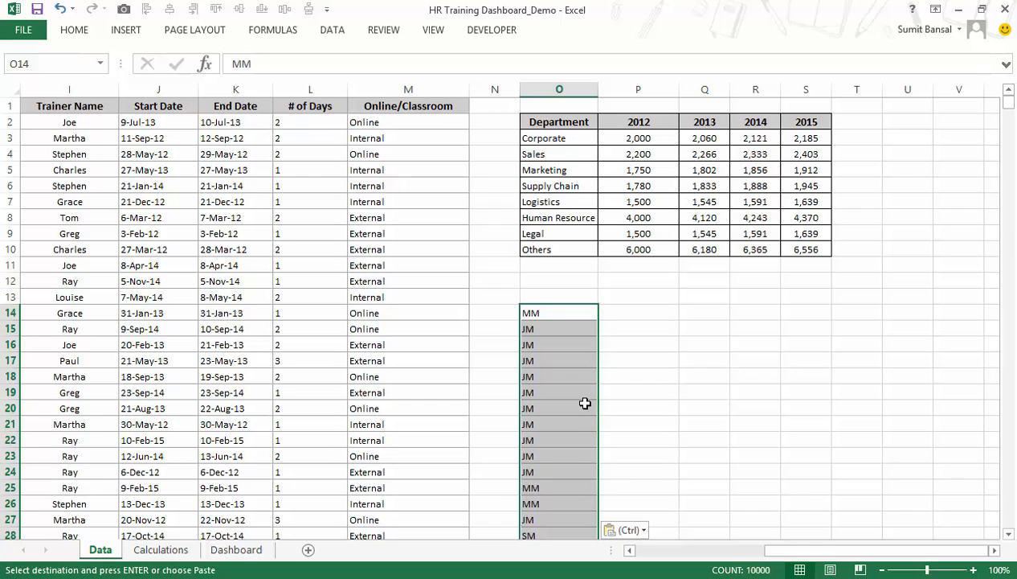
{"action": "left_click", "coordinate": [333, 30]}
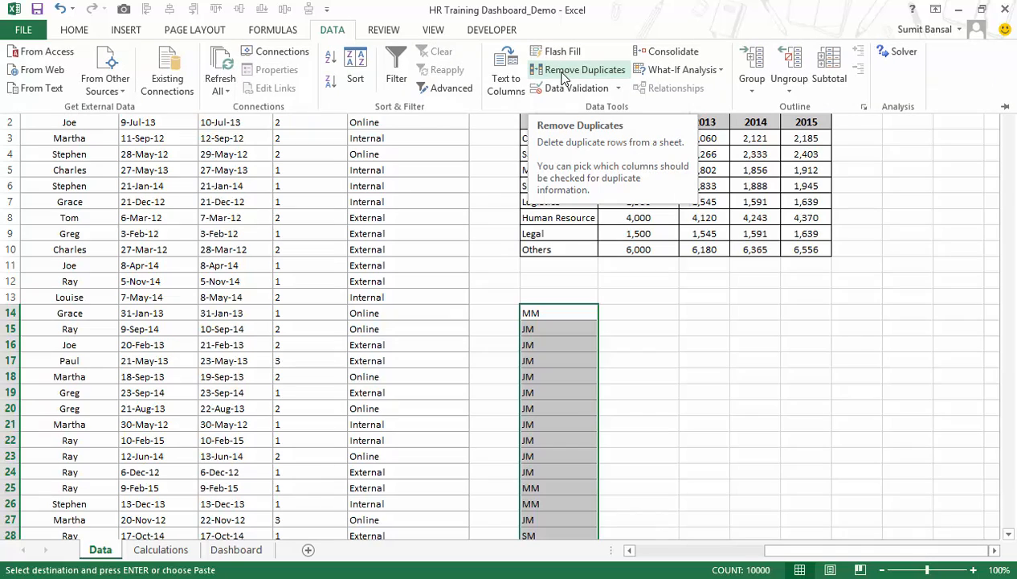
{"action": "left_click", "coordinate": [564, 76]}
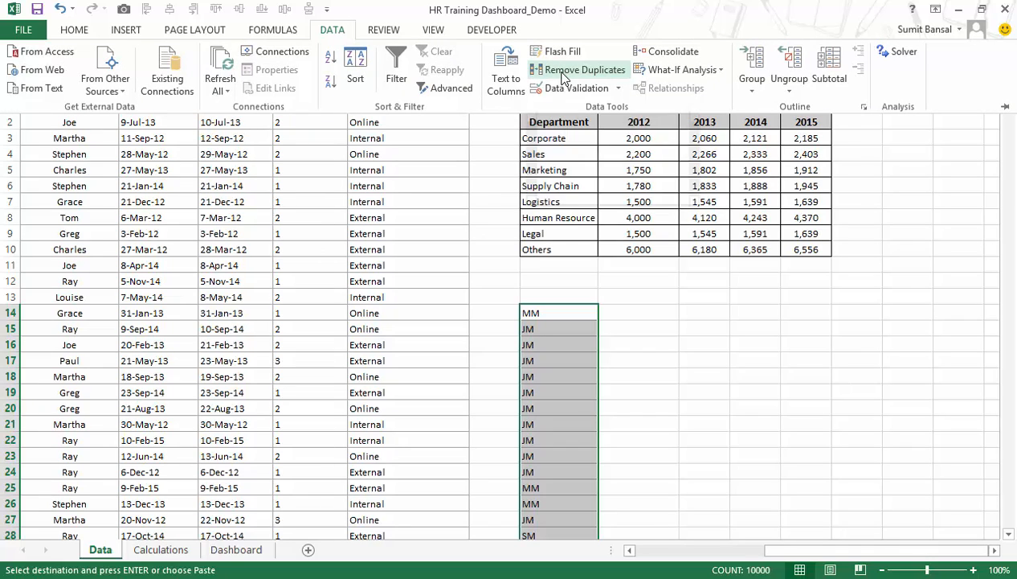
{"action": "left_click_drag", "start_coordinate": [609, 126], "coordinate": [732, 107]}
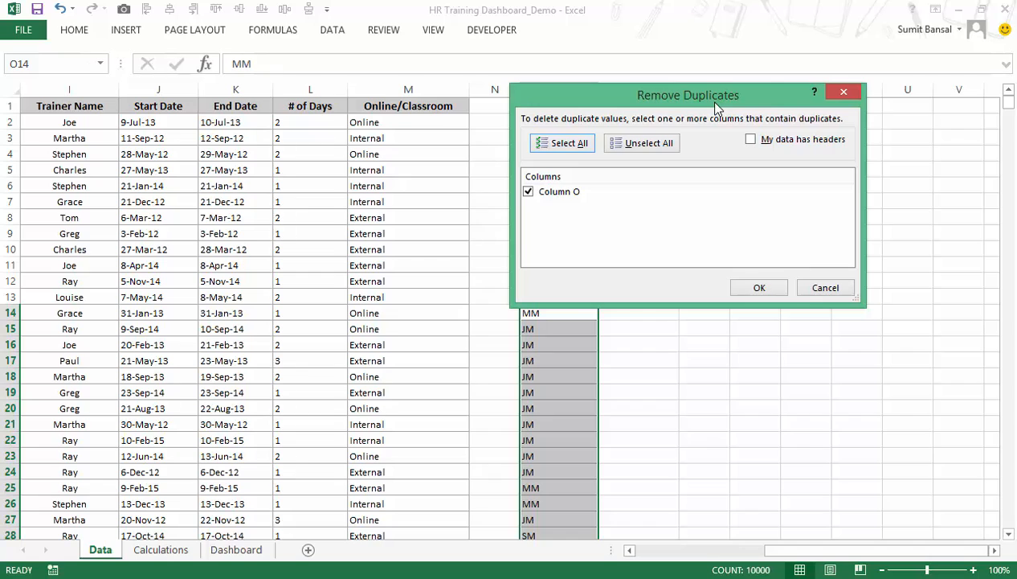
{"action": "left_click_drag", "start_coordinate": [715, 104], "coordinate": [737, 63]}
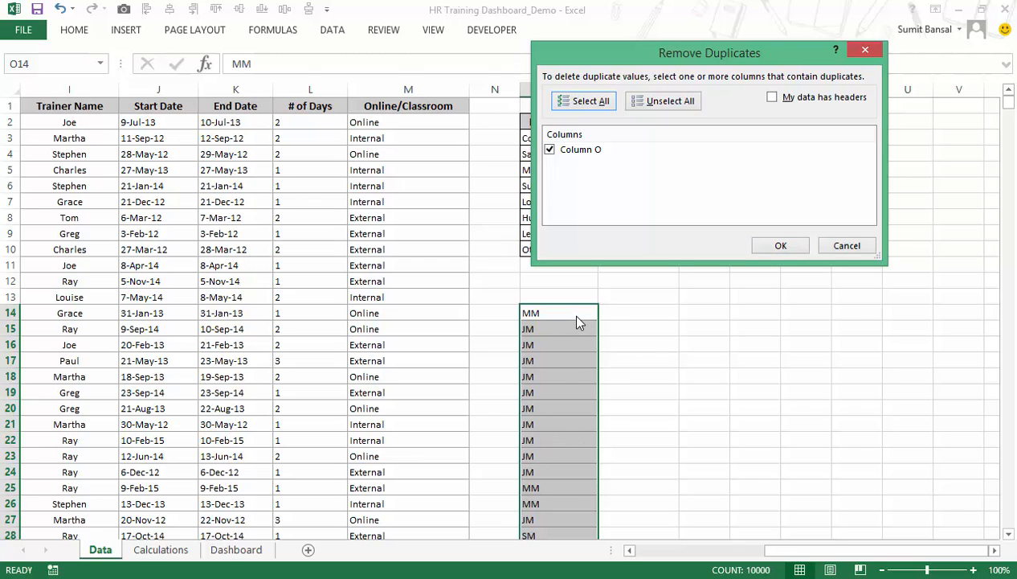
{"action": "left_click", "coordinate": [843, 246]}
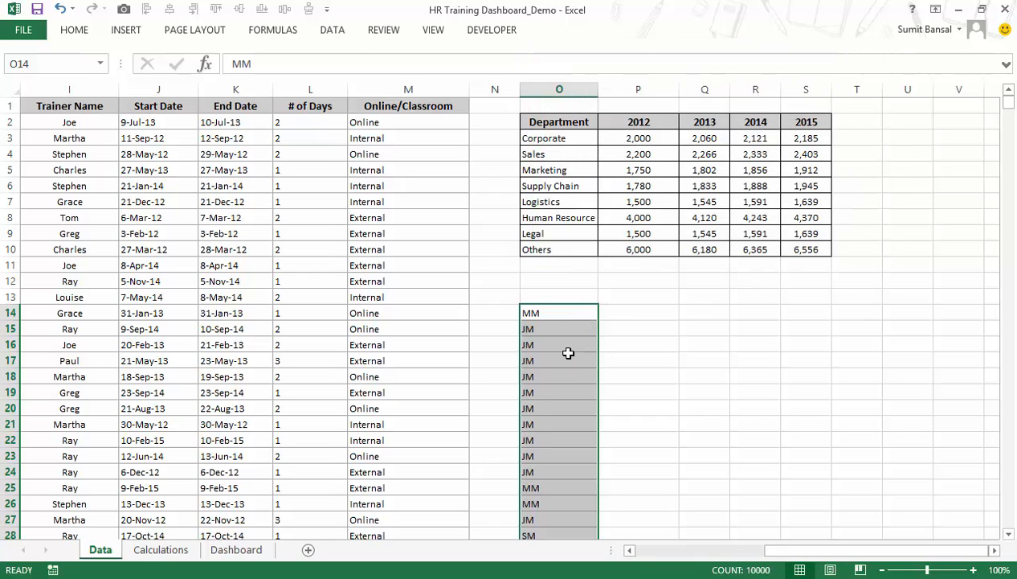
Remove the duplicates from the pasted job band list in column O, treating the data as having no headers.
{"action": "key", "text": "alt"}
{"action": "key", "text": "a"}
{"action": "key", "text": "m"}
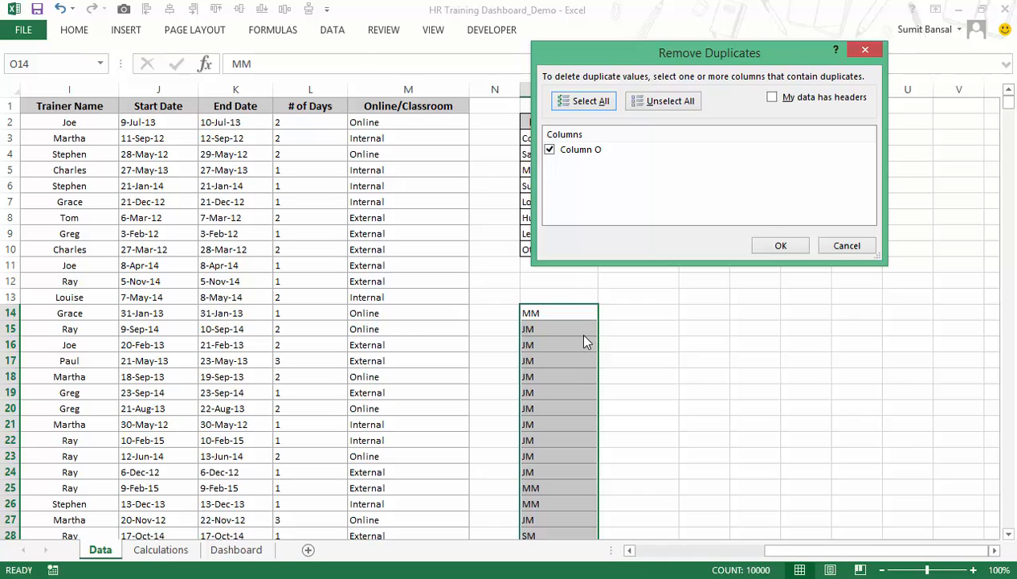
{"action": "left_click", "coordinate": [776, 249]}
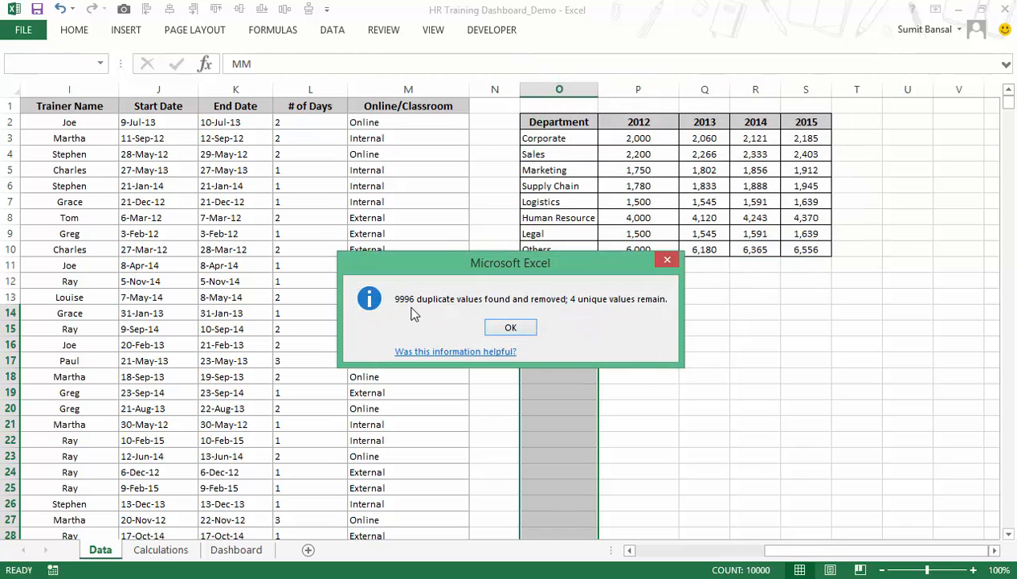
{"action": "left_click", "coordinate": [510, 328]}
Reorder the unique band list so that JM is in O14 and MM in O15, above SM and Leadership.
{"action": "left_click_drag", "start_coordinate": [560, 314], "coordinate": [561, 359]}
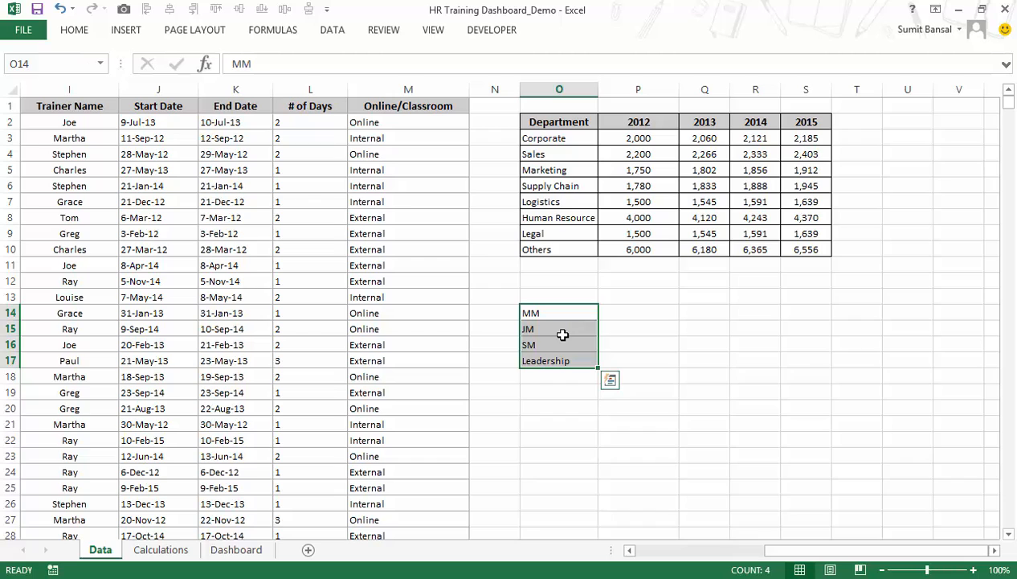
{"action": "left_click", "coordinate": [562, 335]}
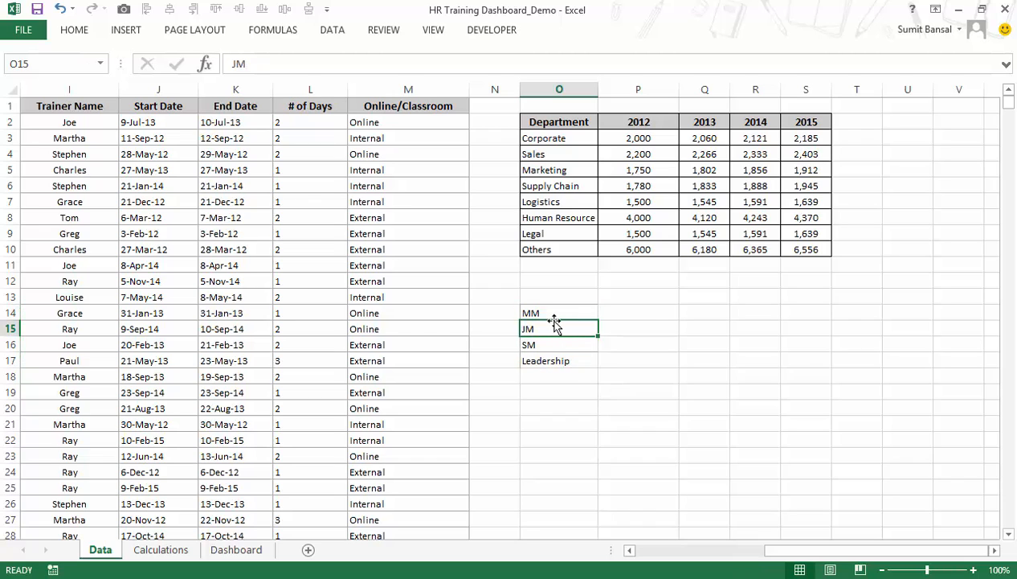
{"action": "left_click_drag", "start_coordinate": [555, 322], "coordinate": [559, 313]}
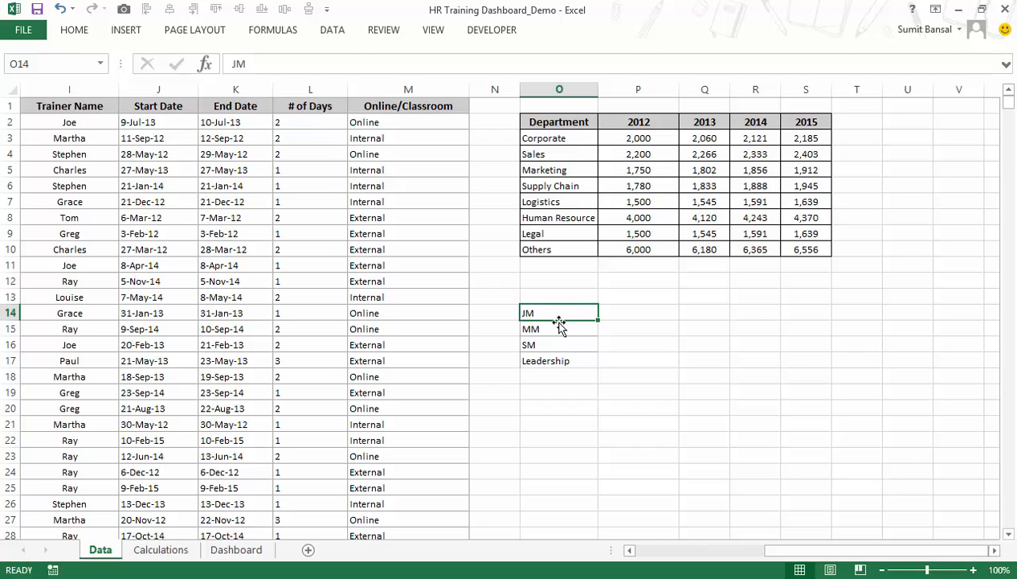
{"action": "left_click", "coordinate": [556, 327]}
{"action": "left_click", "coordinate": [553, 343]}
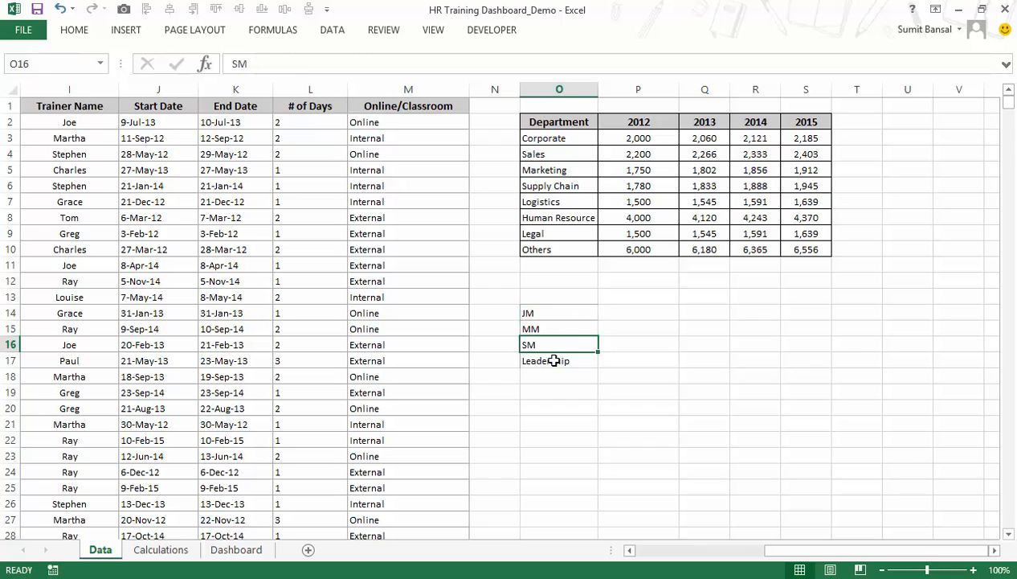
{"action": "left_click", "coordinate": [552, 359]}
Enter All Employees in O13 above the band list and copy the range O13:O17.
{"action": "left_click", "coordinate": [546, 298]}
{"action": "type", "text": "All Employees"}
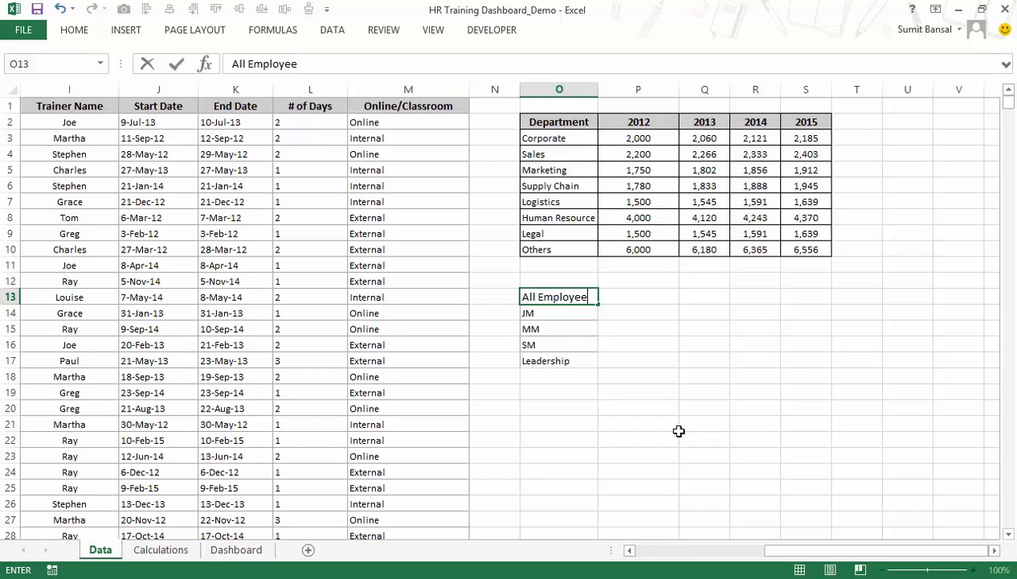
{"action": "key", "text": "Return"}
{"action": "key", "text": "Up"}
{"action": "key", "text": "shift+Down"}
{"action": "key", "text": "shift+Down"}
{"action": "key", "text": "shift+Down"}
{"action": "key", "text": "shift+Down"}
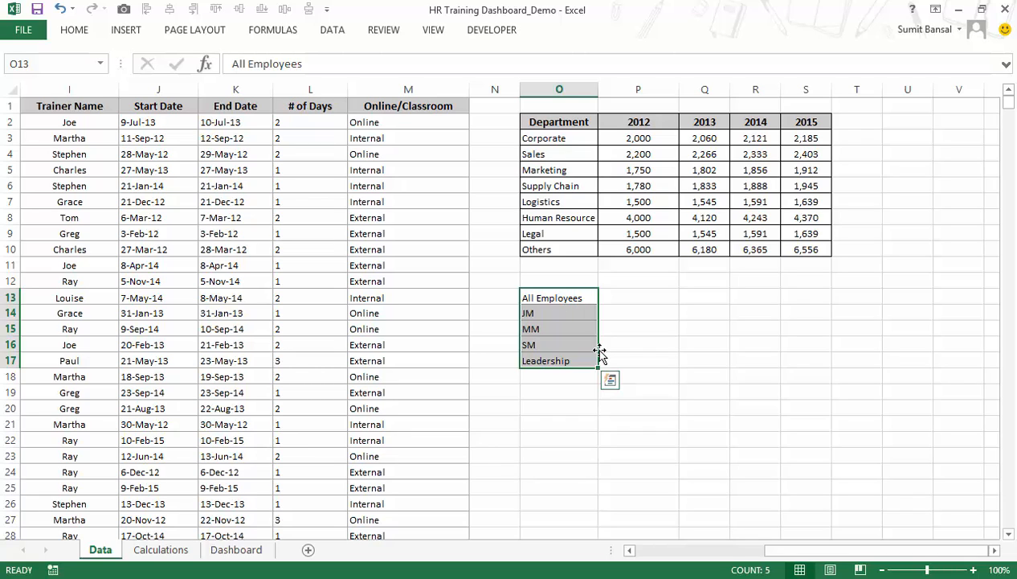
{"action": "key", "text": "ctrl+c"}
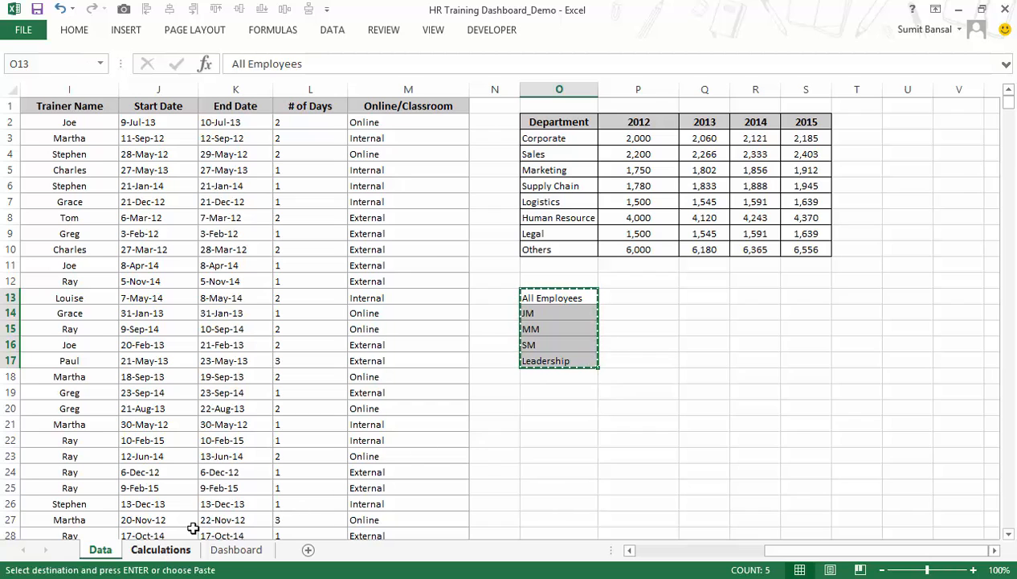
Paste the band list, from All Employees to Leadership, as values into B2:B6 under Bands on the Calculations sheet.
{"action": "left_click", "coordinate": [161, 550]}
{"action": "left_click", "coordinate": [245, 127]}
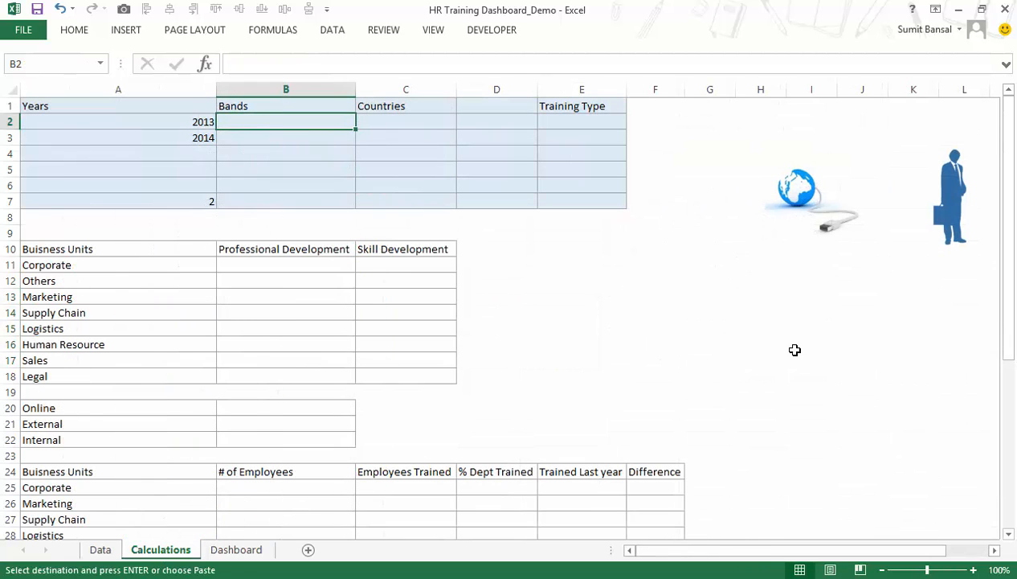
{"action": "key", "text": "alt"}
{"action": "key", "text": "e"}
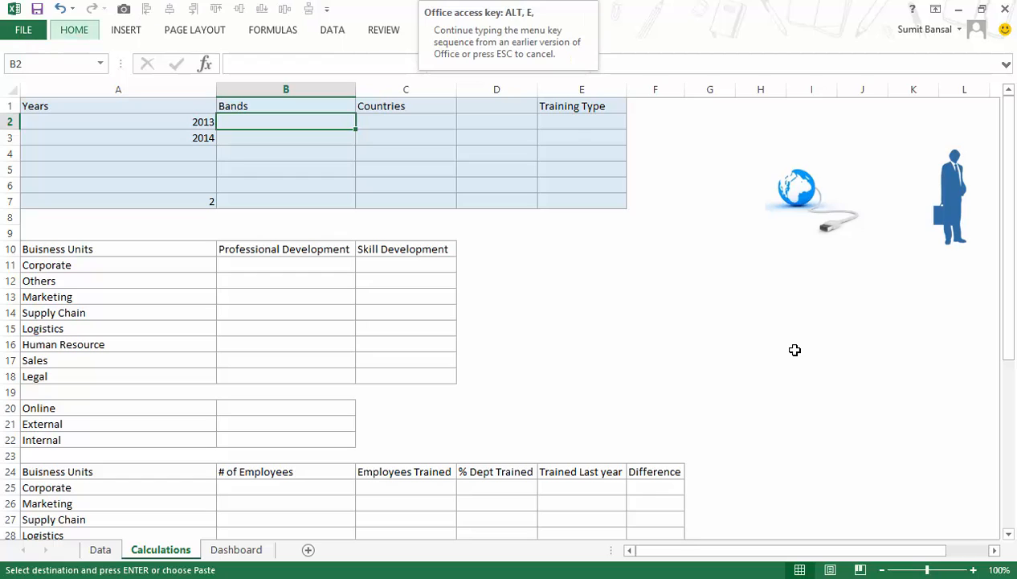
{"action": "key", "text": "s"}
{"action": "key", "text": "v"}
{"action": "left_click_drag", "start_coordinate": [635, 30], "coordinate": [685, 119]}
{"action": "left_click", "coordinate": [813, 346]}
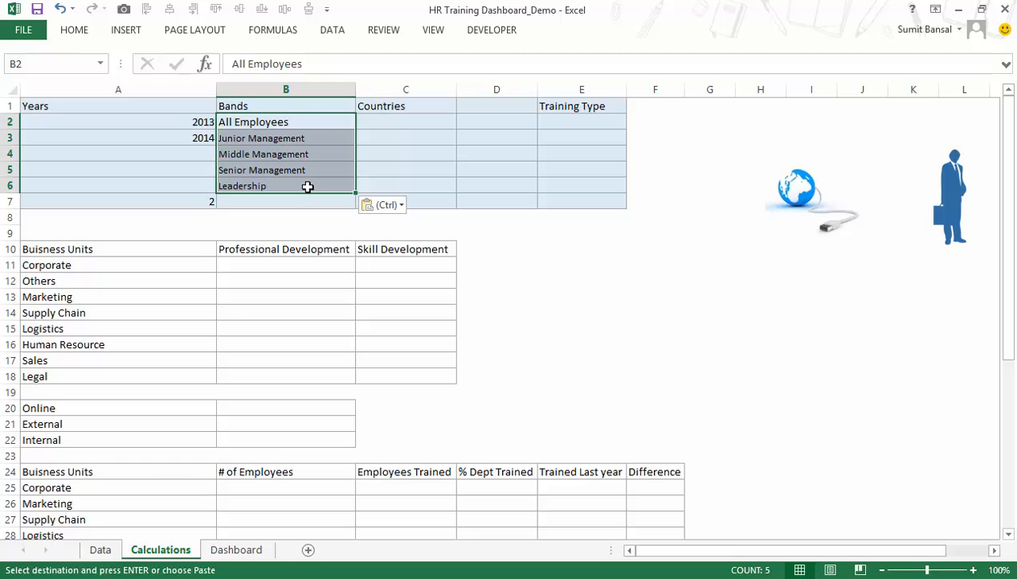
Set the second Dashboard combo box's input range to Calculations!$B$2:$B$6.
{"action": "left_click", "coordinate": [228, 553]}
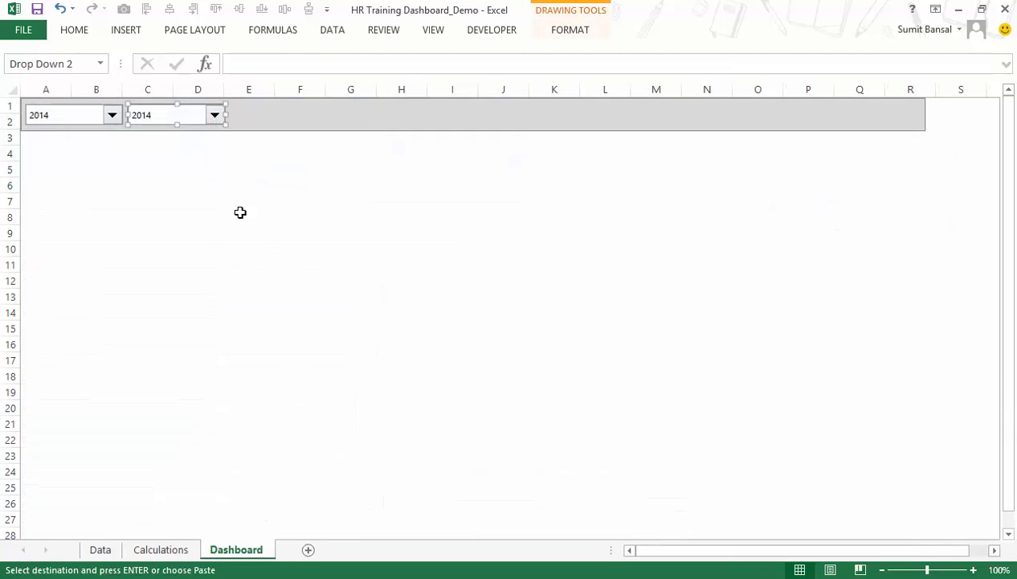
{"action": "right_click", "coordinate": [184, 118]}
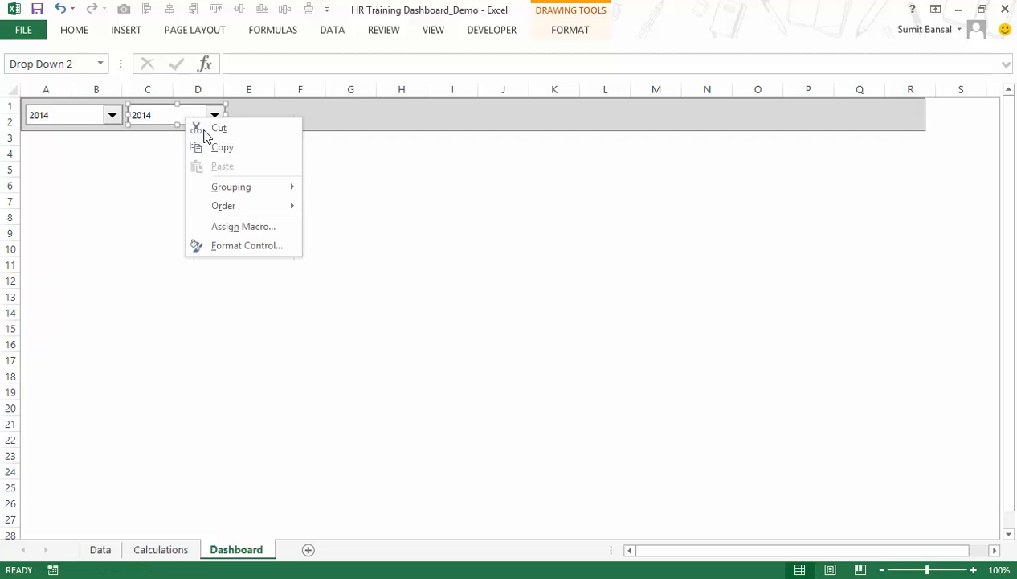
{"action": "left_click", "coordinate": [239, 244]}
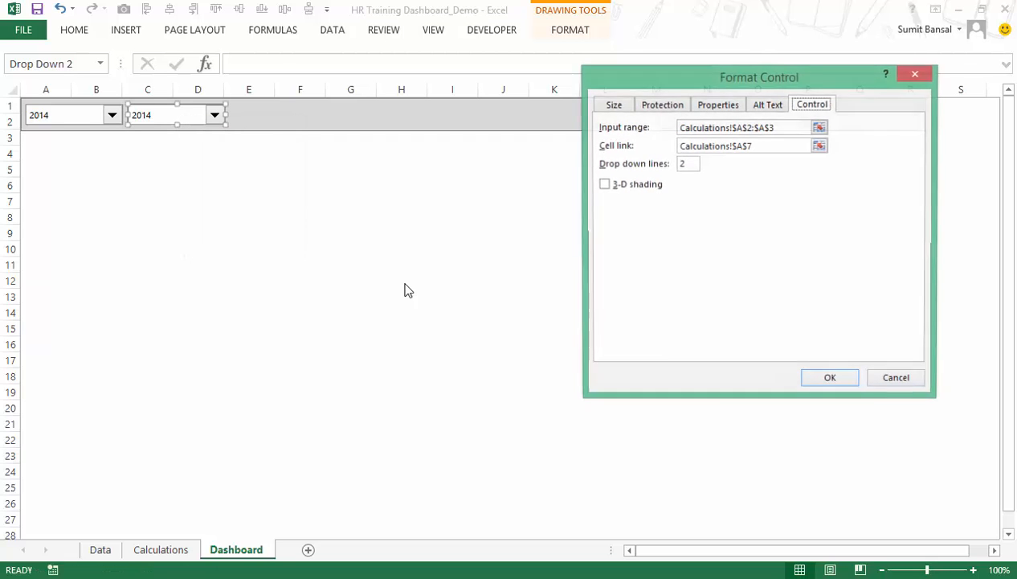
{"action": "left_click", "coordinate": [819, 127]}
{"action": "left_click_drag", "start_coordinate": [280, 125], "coordinate": [279, 186]}
{"action": "left_click", "coordinate": [924, 98]}
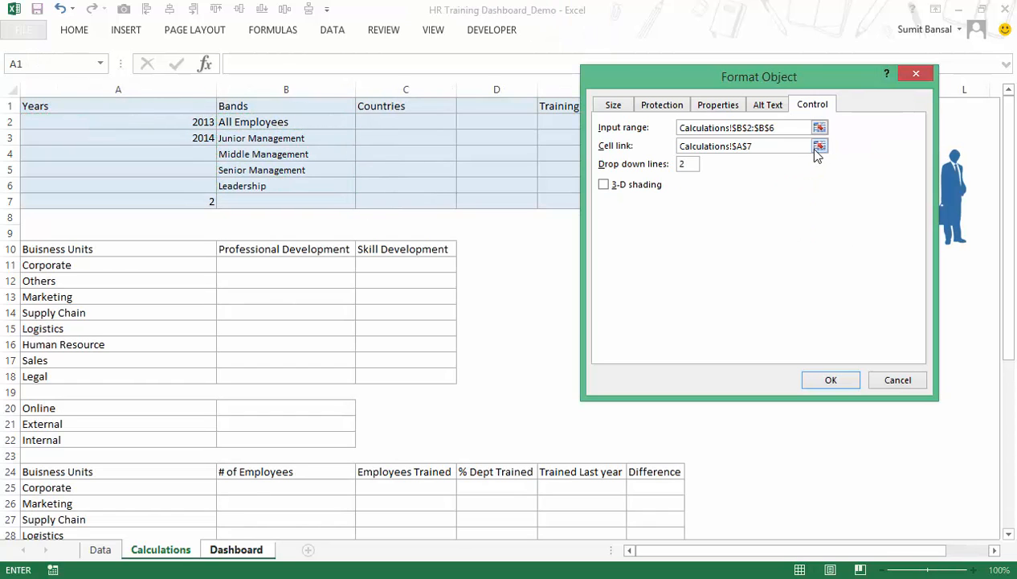
Link the second Dashboard combo box to Calculations!$B$7 and set its drop down lines to 5.
{"action": "left_click", "coordinate": [819, 148]}
{"action": "left_click", "coordinate": [319, 200]}
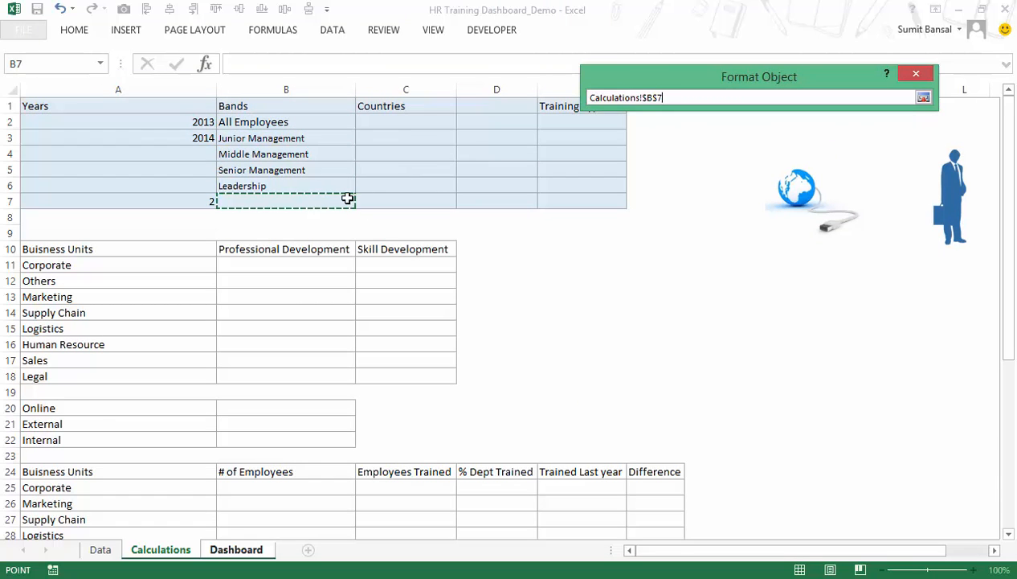
{"action": "left_click", "coordinate": [924, 98]}
{"action": "double_click", "coordinate": [684, 165]}
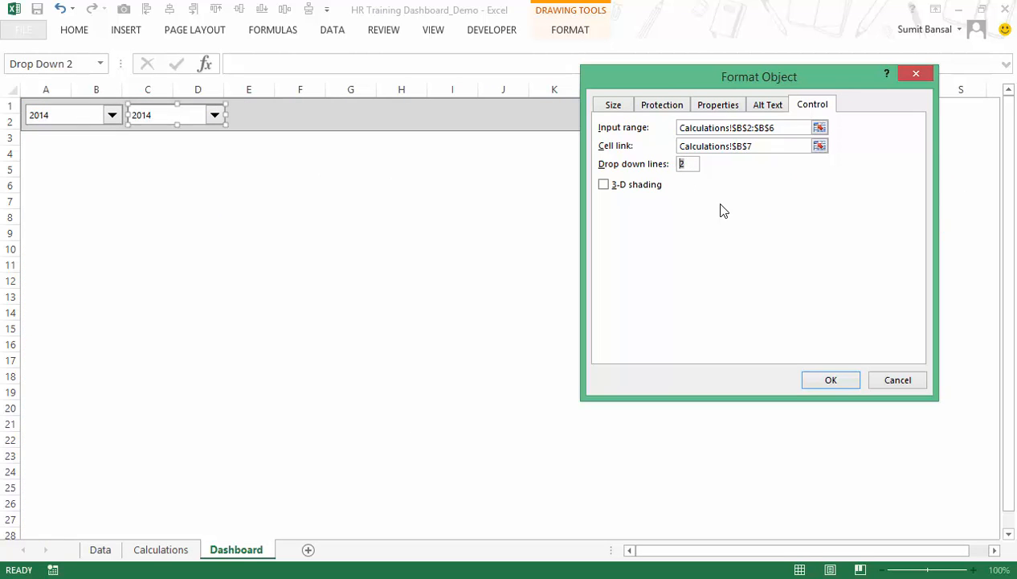
{"action": "type", "text": "5"}
{"action": "left_click", "coordinate": [831, 379]}
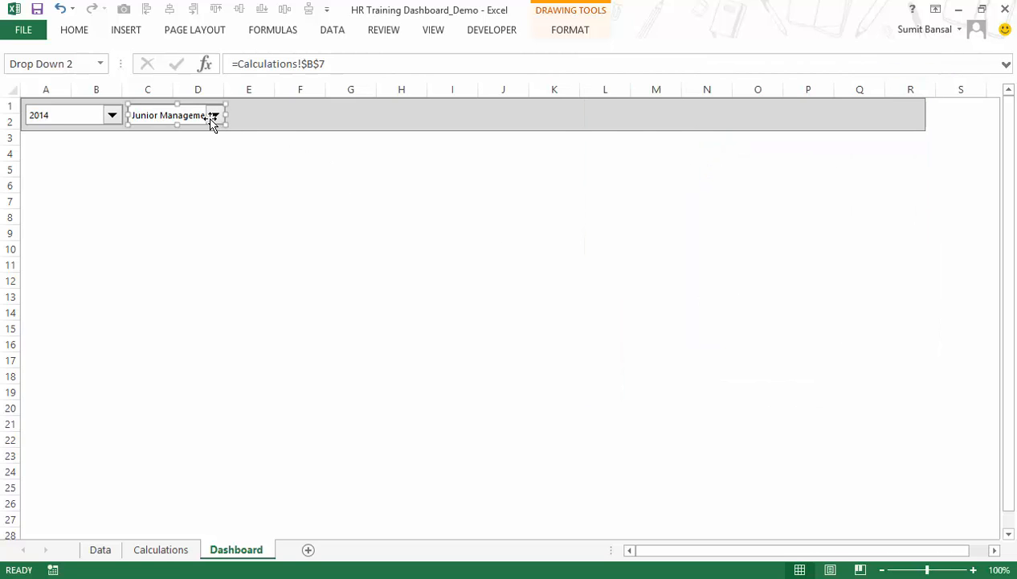
{"action": "key", "text": "Escape"}
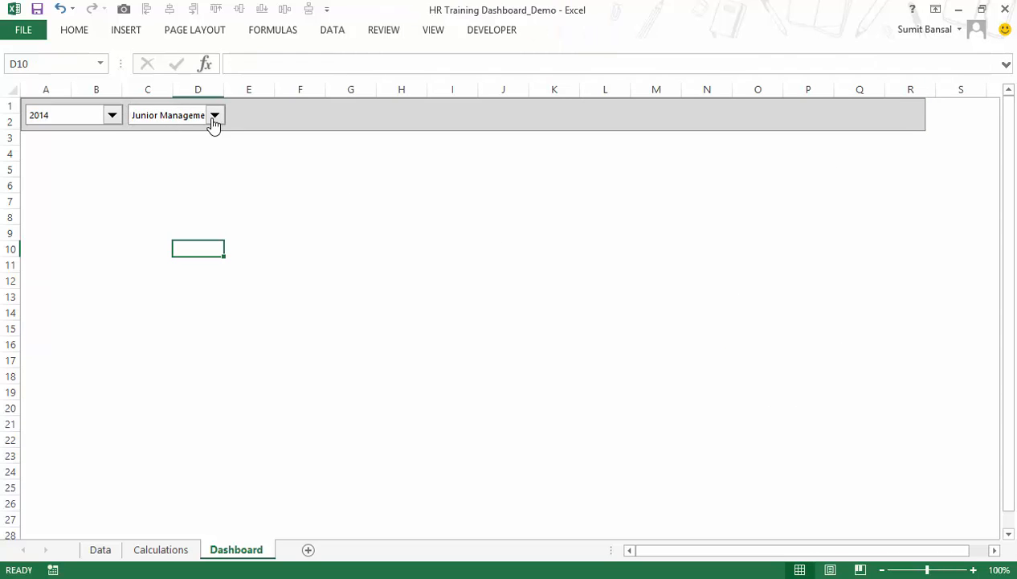
Check the band combo box's choices and compare B3:B5 on the Calculations sheet with the band abbreviations on the Data sheet.
{"action": "left_click", "coordinate": [214, 117]}
{"action": "left_click", "coordinate": [161, 556]}
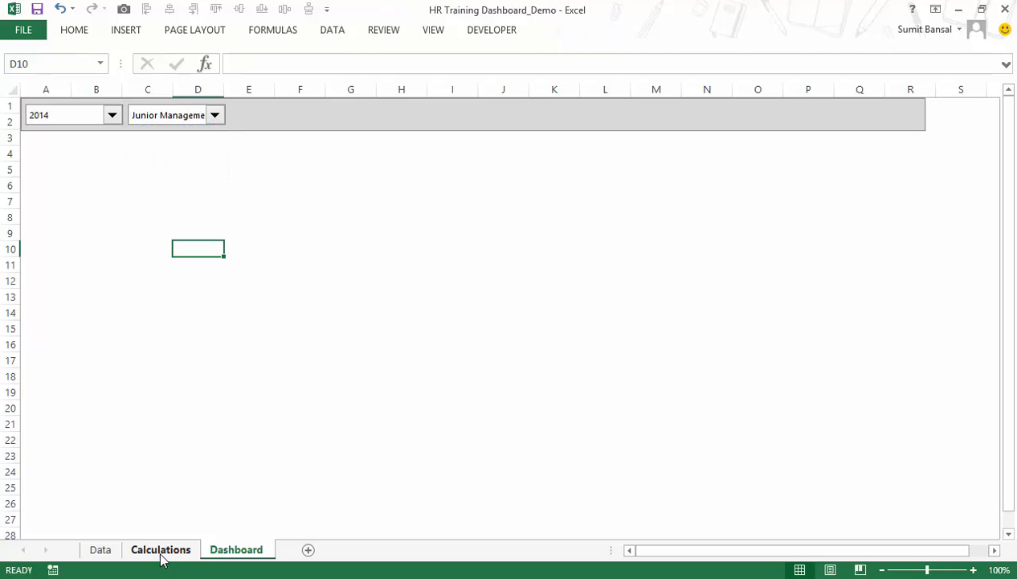
{"action": "left_click", "coordinate": [161, 556]}
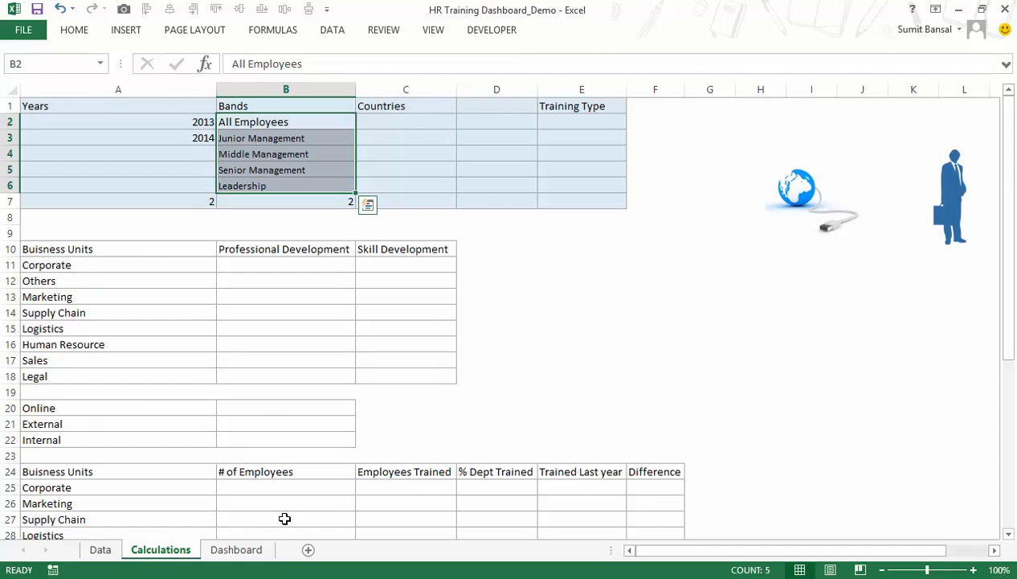
{"action": "left_click", "coordinate": [100, 549]}
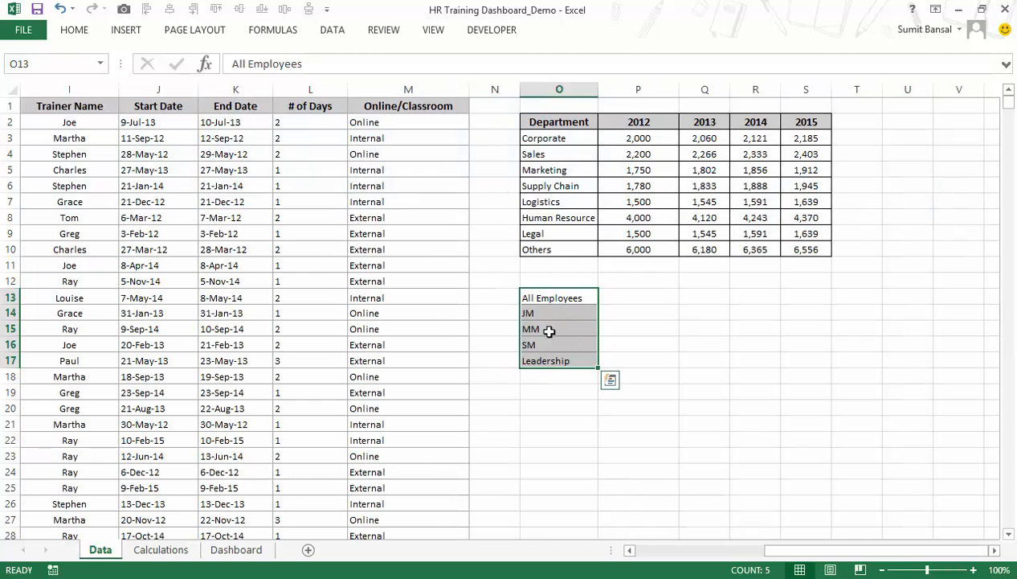
{"action": "left_click", "coordinate": [548, 313]}
{"action": "left_click", "coordinate": [566, 315]}
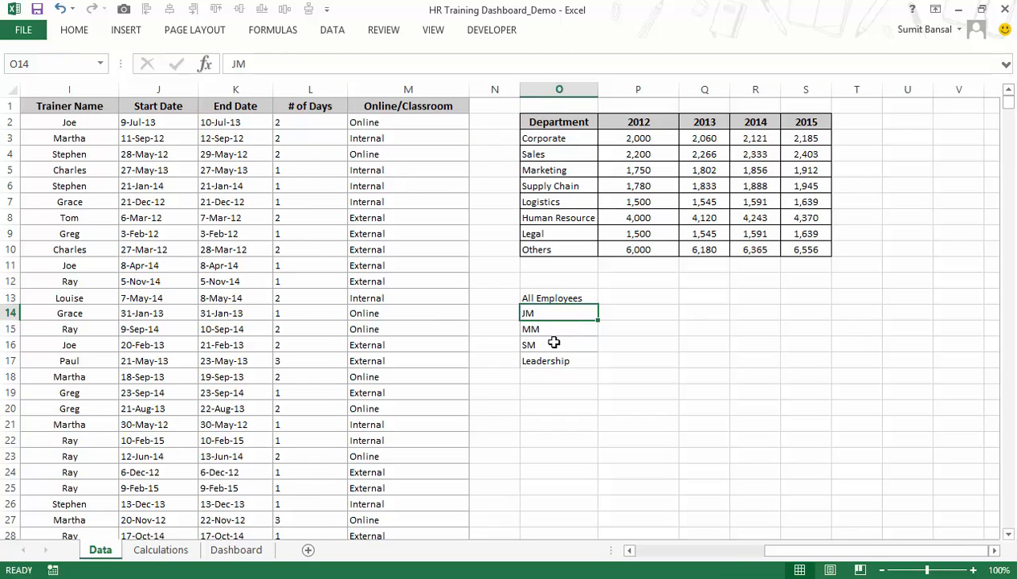
{"action": "left_click", "coordinate": [159, 549]}
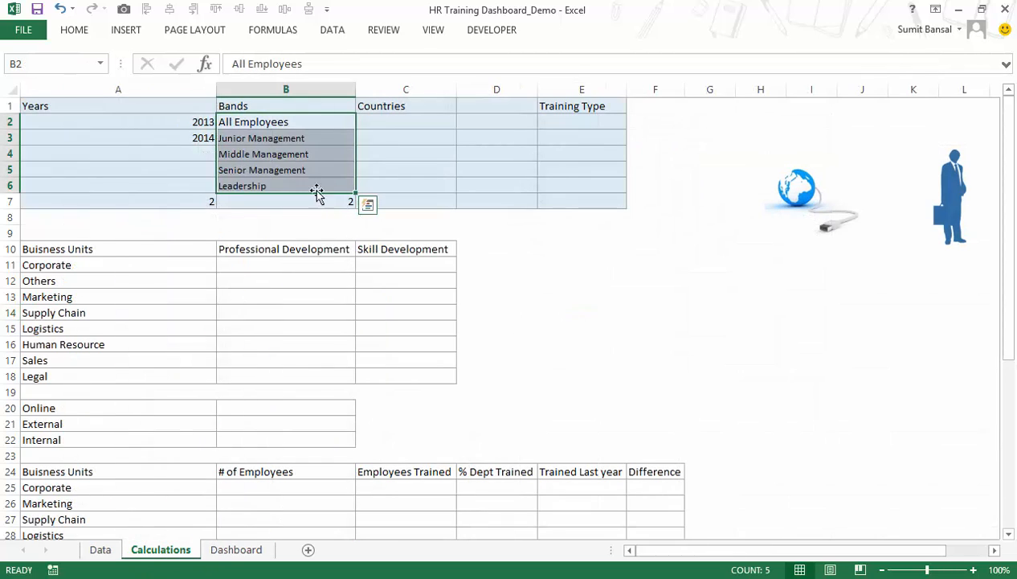
{"action": "left_click", "coordinate": [281, 135]}
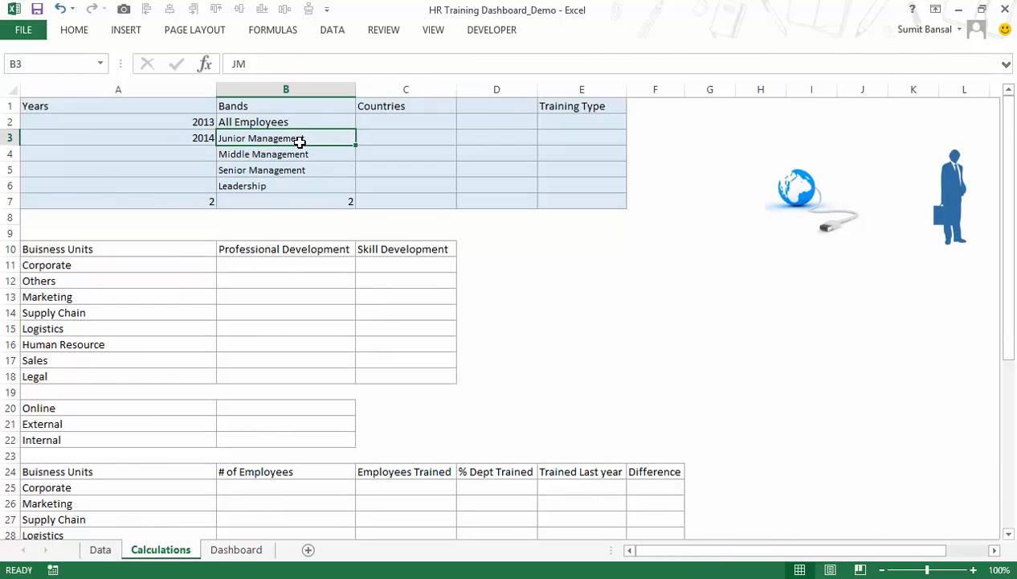
{"action": "left_click", "coordinate": [298, 154]}
{"action": "left_click", "coordinate": [299, 166]}
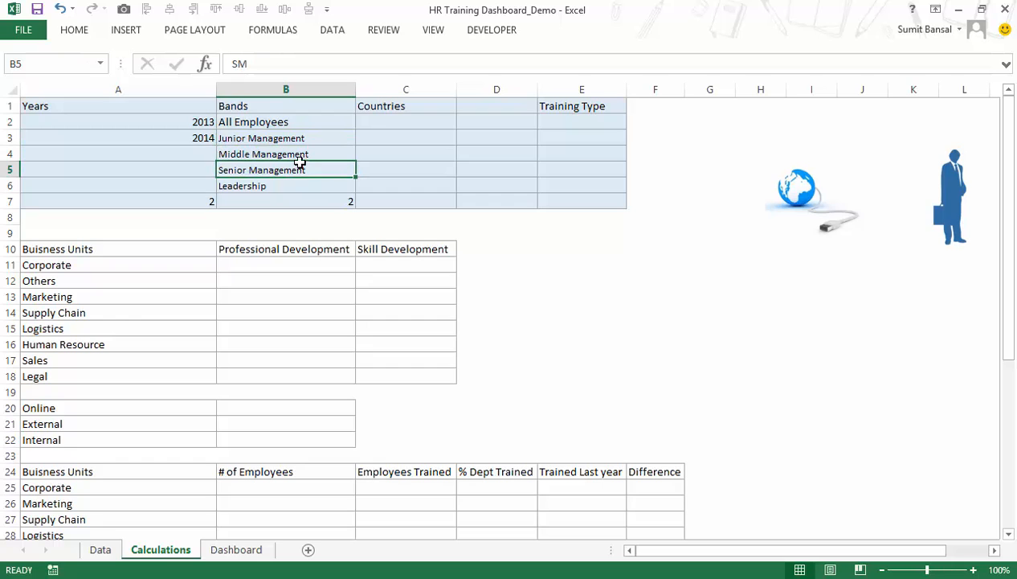
{"action": "left_click", "coordinate": [653, 141]}
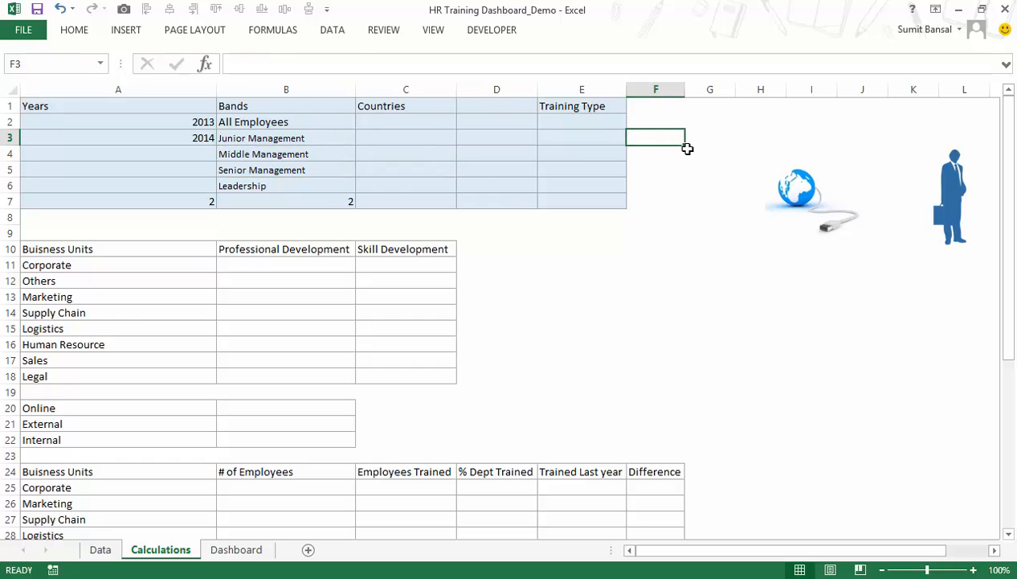
{"action": "type", "text": "="}
{"action": "key", "text": "Escape"}
Inspect the stored content behind the Junior Management entry in B3.
{"action": "left_click", "coordinate": [329, 135]}
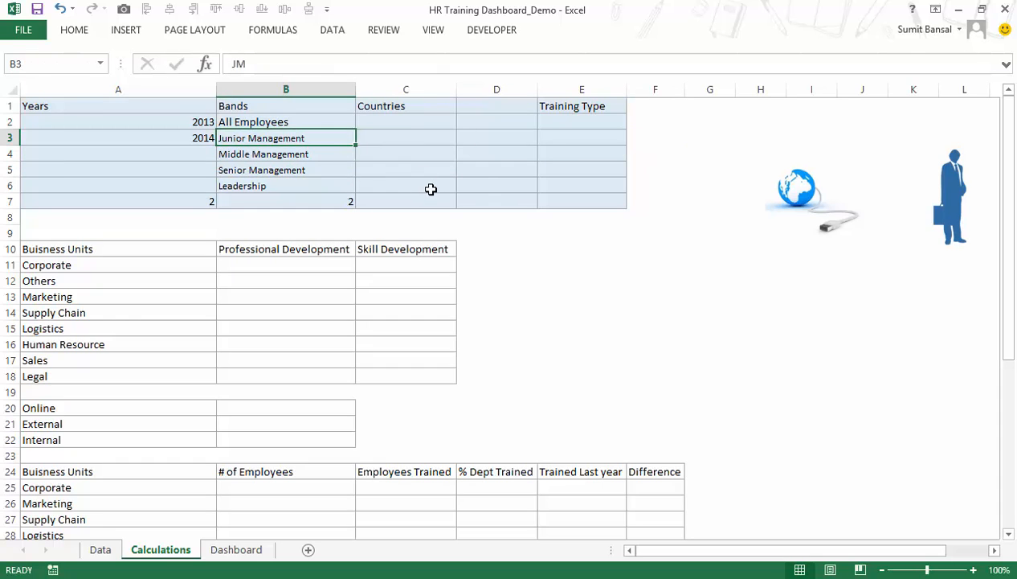
{"action": "key", "text": "F2"}
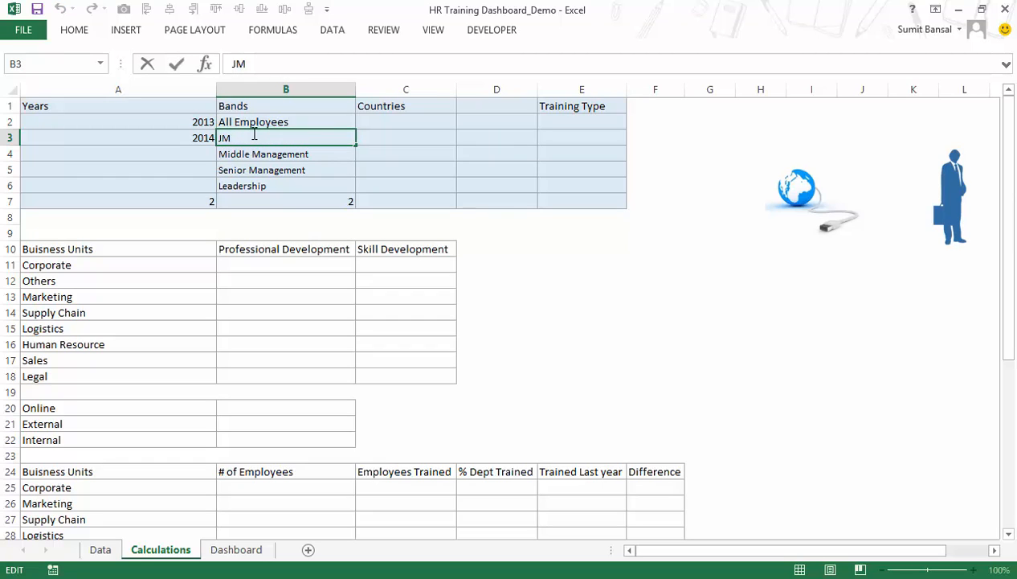
{"action": "key", "text": "Escape"}
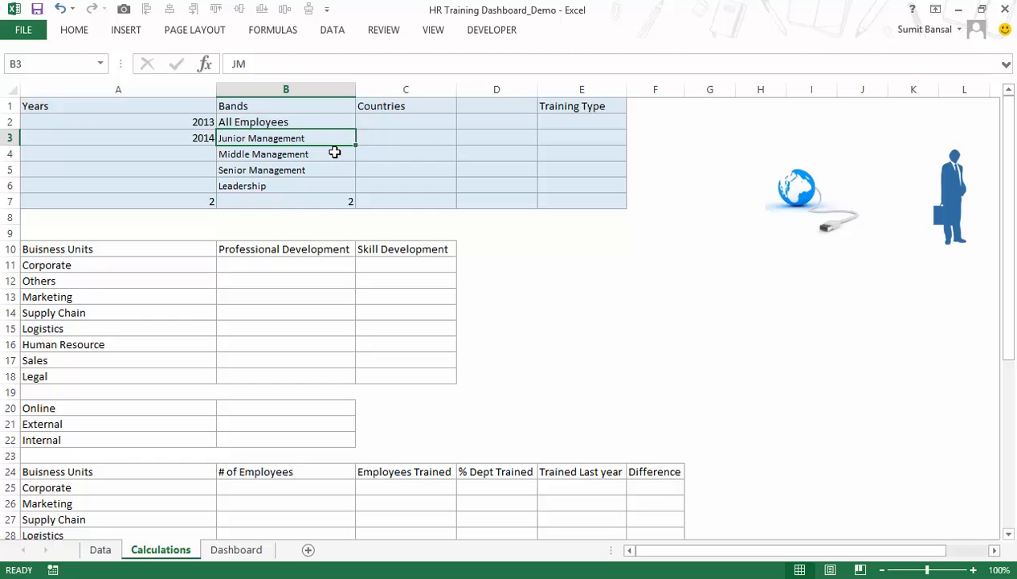
Reset B3's custom number format to General.
{"action": "key", "text": "ctrl+1"}
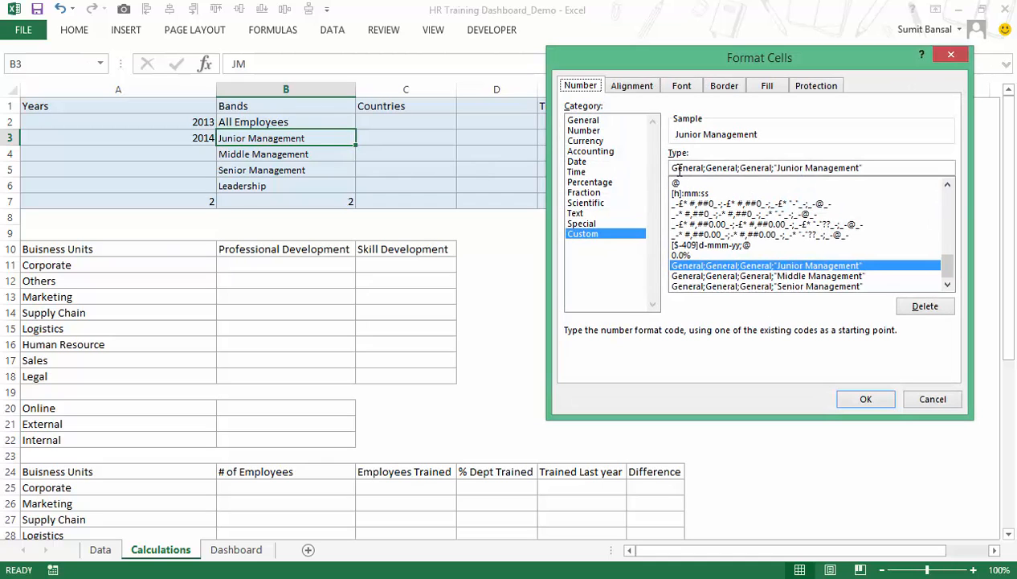
{"action": "left_click_drag", "start_coordinate": [707, 167], "coordinate": [893, 168]}
{"action": "key", "text": "BackSpace"}
{"action": "key", "text": "Return"}
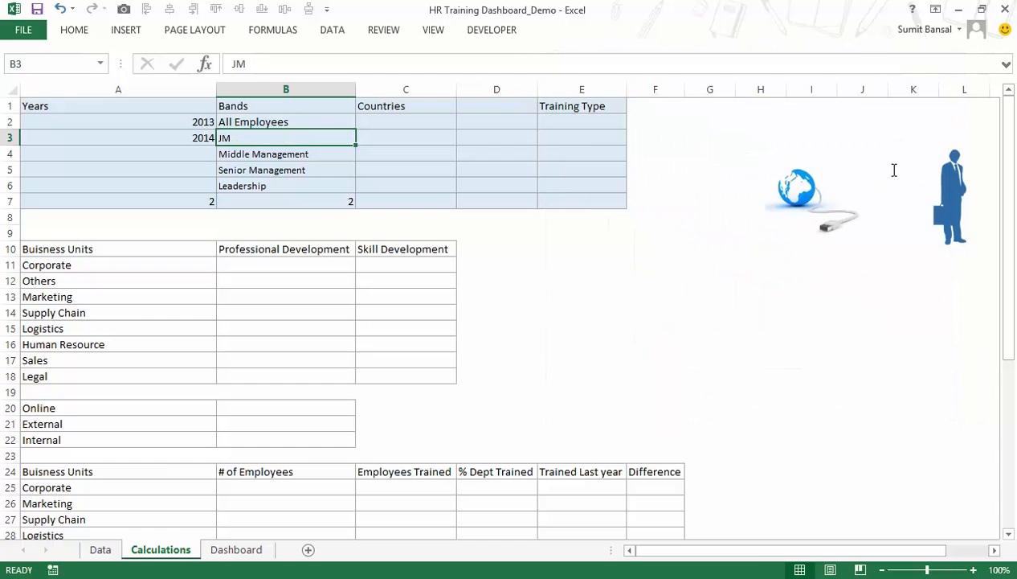
Copy B3 and paste only its formats onto the band cells B3:B6.
{"action": "key", "text": "ctrl+c"}
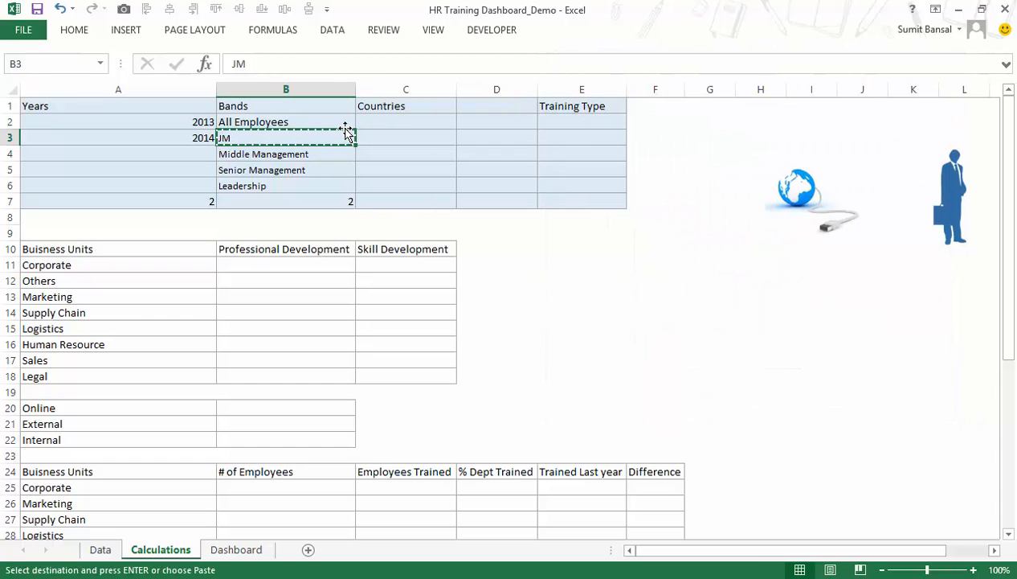
{"action": "key", "text": "shift+Down"}
{"action": "key", "text": "shift+Down"}
{"action": "key", "text": "shift+Down"}
{"action": "key", "text": "ctrl+alt+v"}
{"action": "key", "text": "t"}
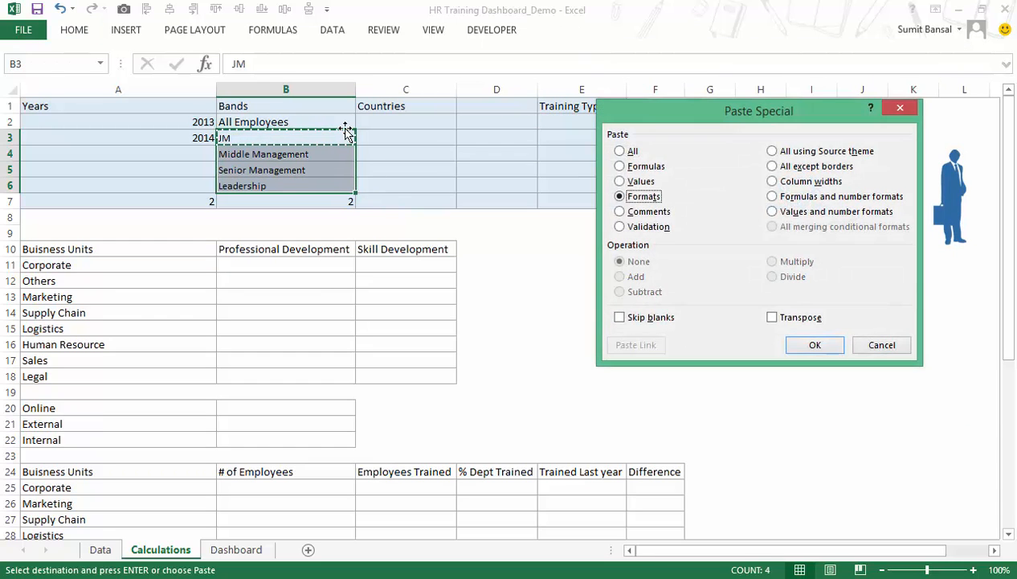
{"action": "key", "text": "Return"}
{"action": "key", "text": "Escape"}
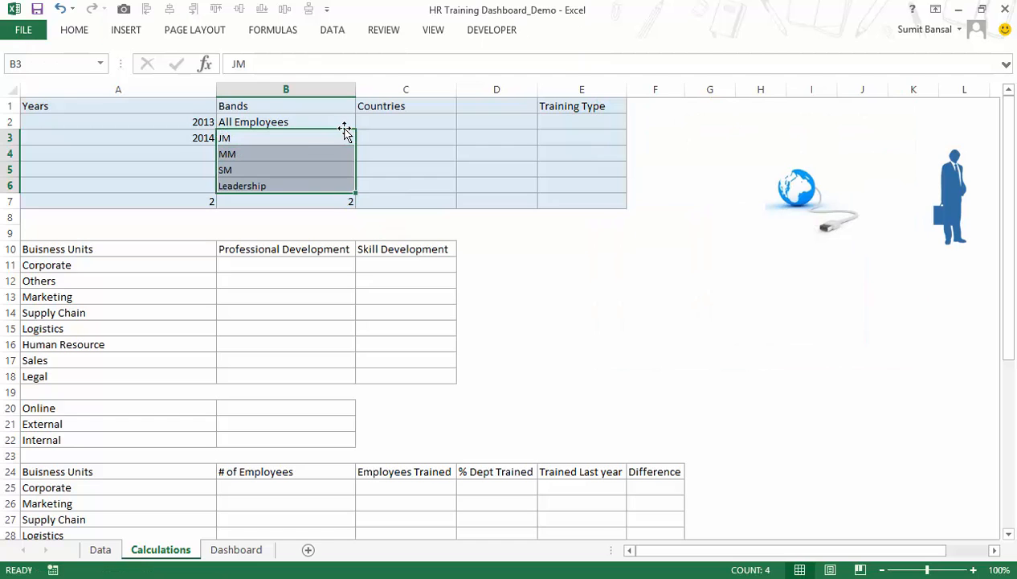
Give B3 the custom number format General;General;General;"Junior Management".
{"action": "left_click", "coordinate": [306, 143]}
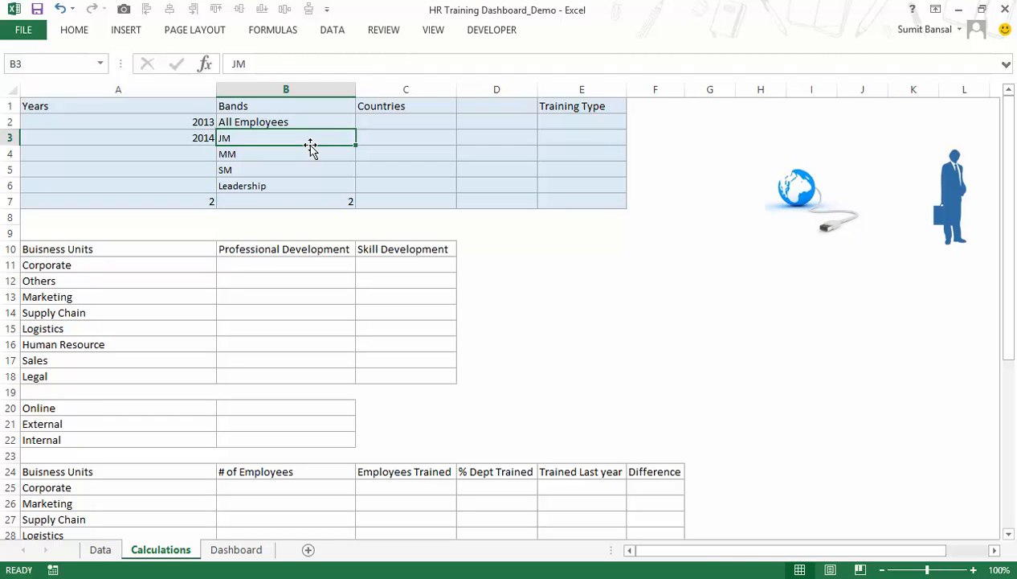
{"action": "key", "text": "ctrl+1"}
{"action": "left_click", "coordinate": [619, 233]}
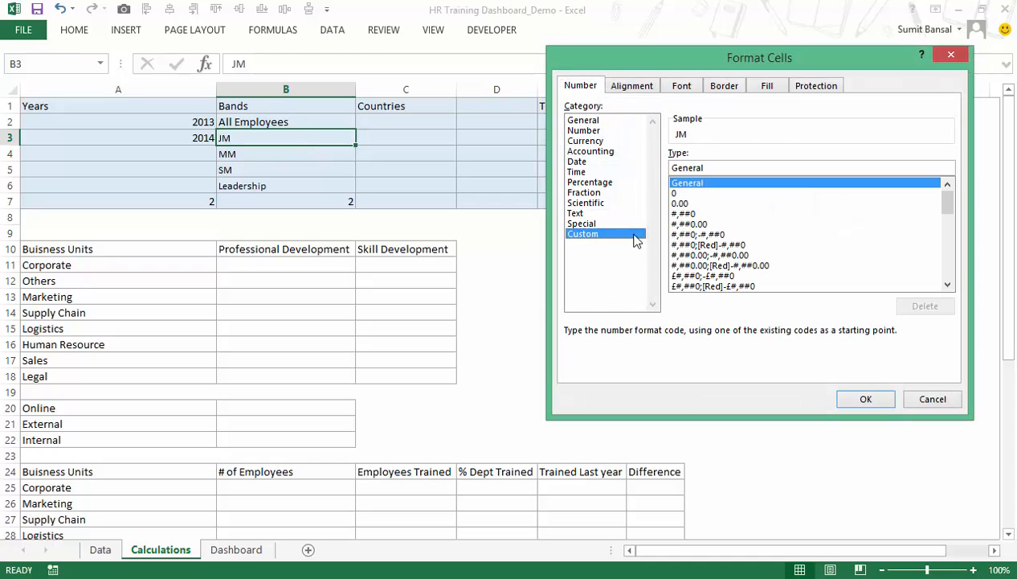
{"action": "left_click", "coordinate": [734, 170]}
{"action": "left_click_drag", "start_coordinate": [709, 167], "coordinate": [670, 167]}
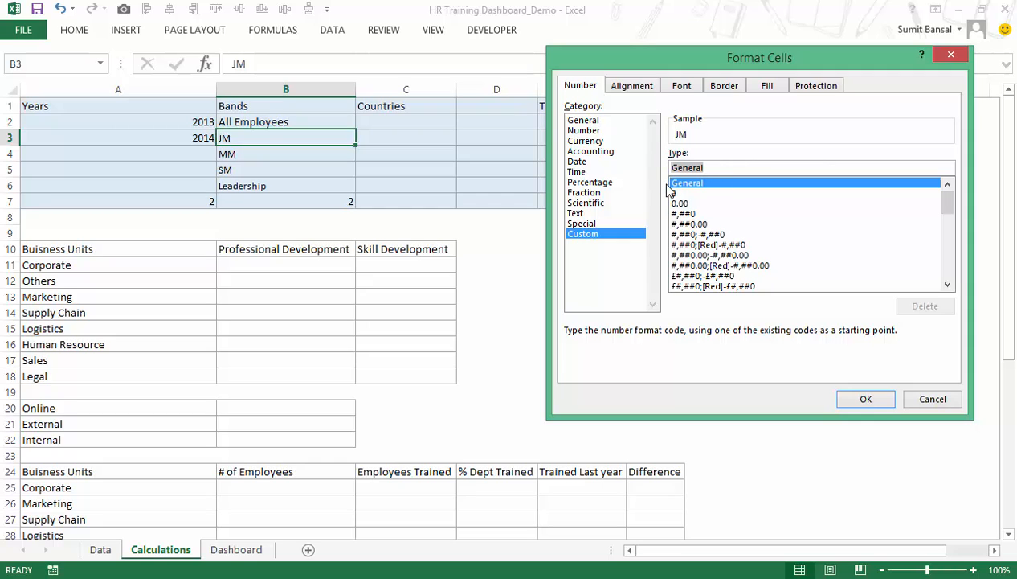
{"action": "left_click", "coordinate": [717, 168]}
{"action": "key", "text": "shift+Home"}
{"action": "key", "text": "End"}
{"action": "type", "text": ";"}
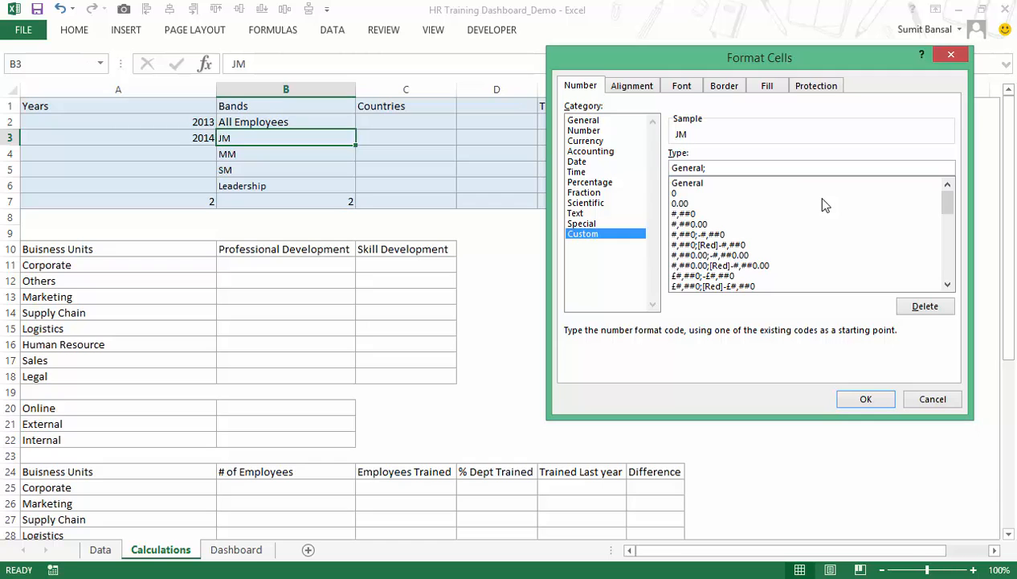
{"action": "key", "text": "ctrl+v"}
{"action": "key", "text": "ctrl+v"}
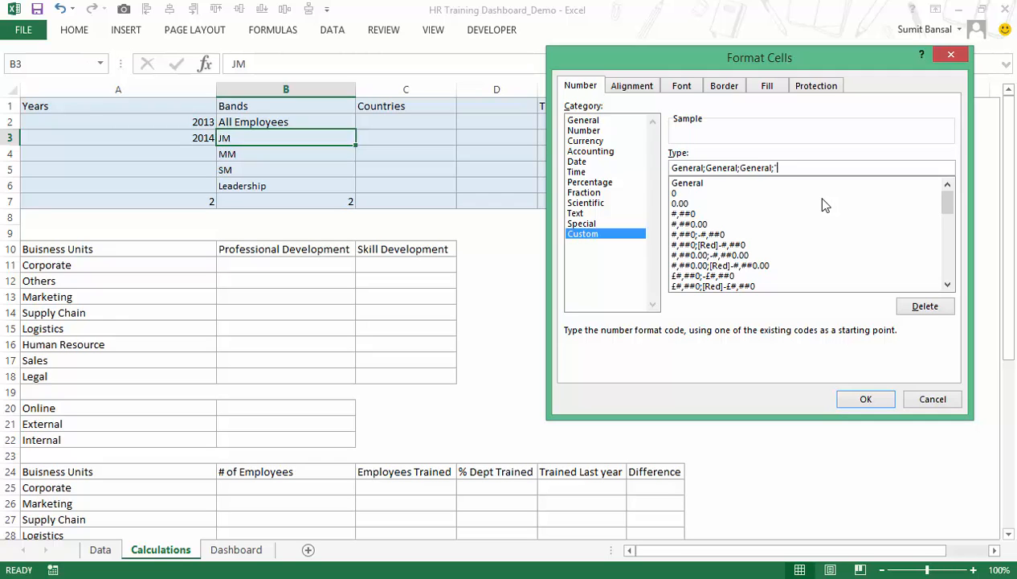
{"action": "type", "text": ";\"Juni"}
{"action": "type", "text": "or Management\""}
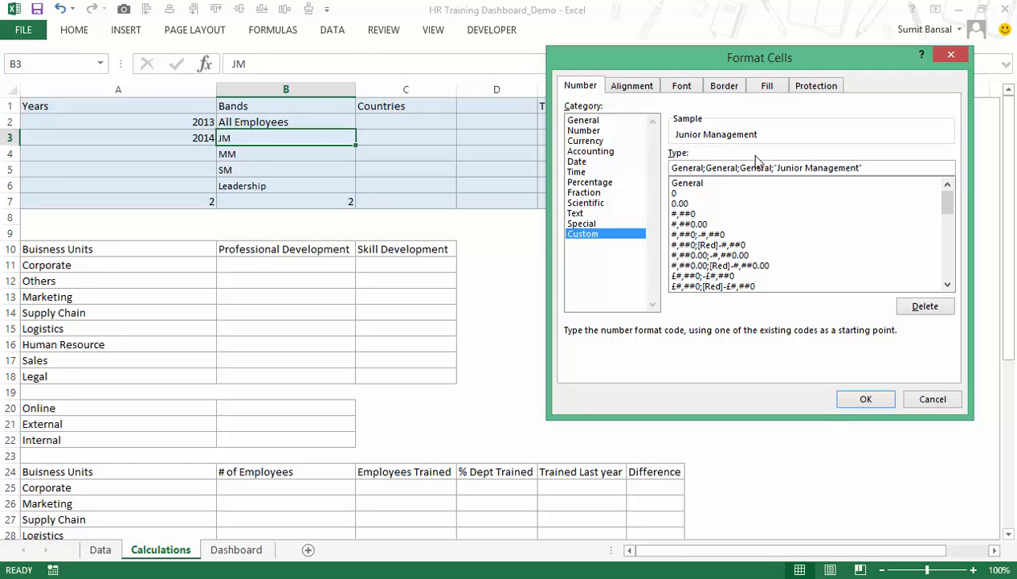
{"action": "left_click", "coordinate": [856, 405]}
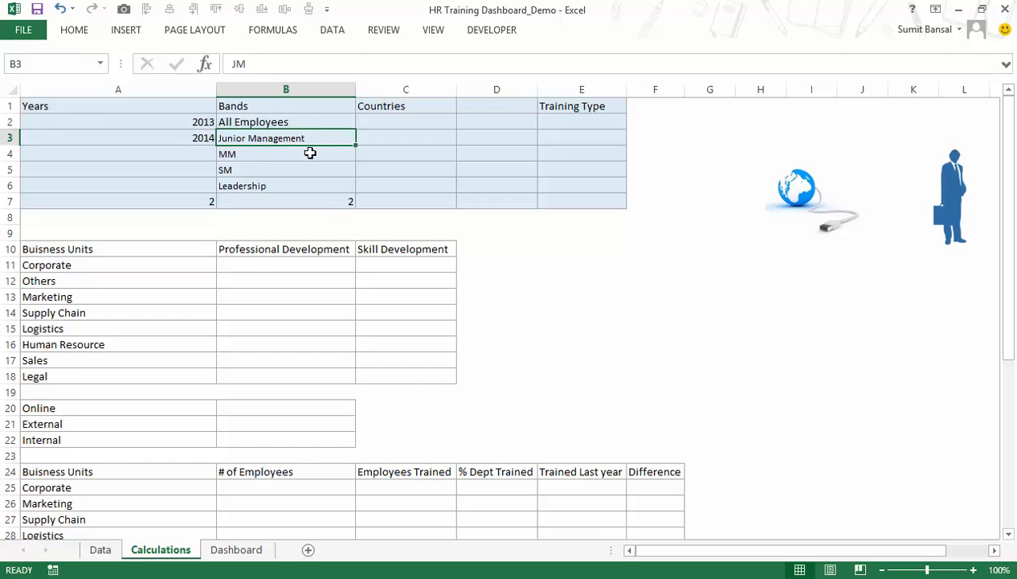
Give B4 the custom number format General;General;General;"Middle Management".
{"action": "left_click", "coordinate": [308, 157]}
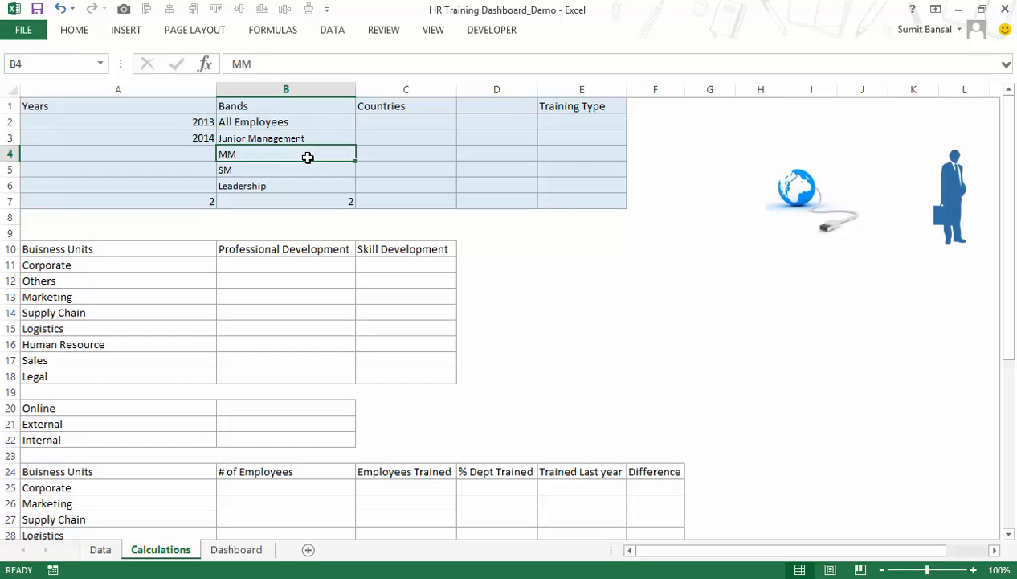
{"action": "key", "text": "ctrl+1"}
{"action": "left_click", "coordinate": [594, 234]}
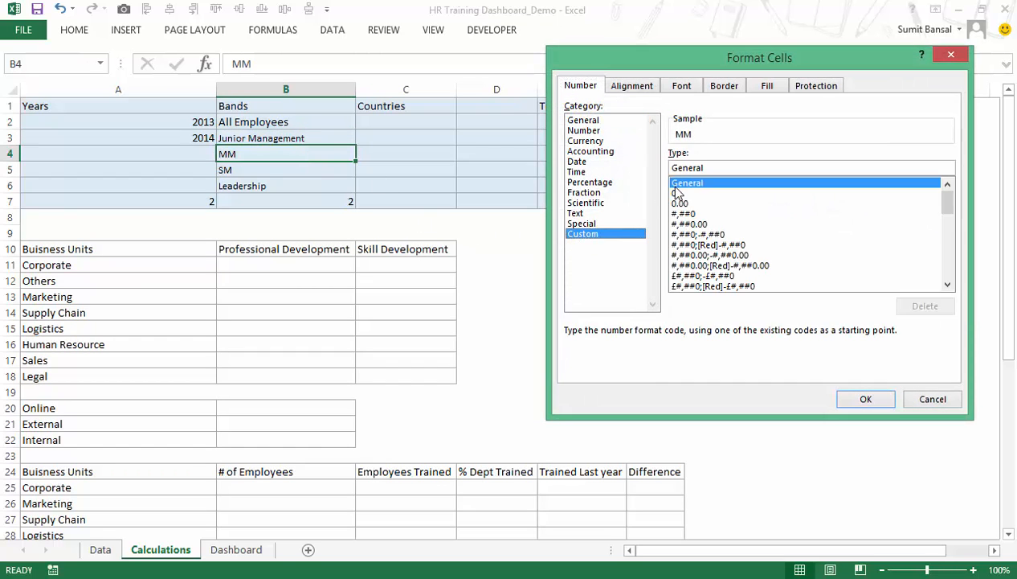
{"action": "left_click", "coordinate": [719, 166]}
{"action": "type", "text": ";General;General;\"Middle Management"}
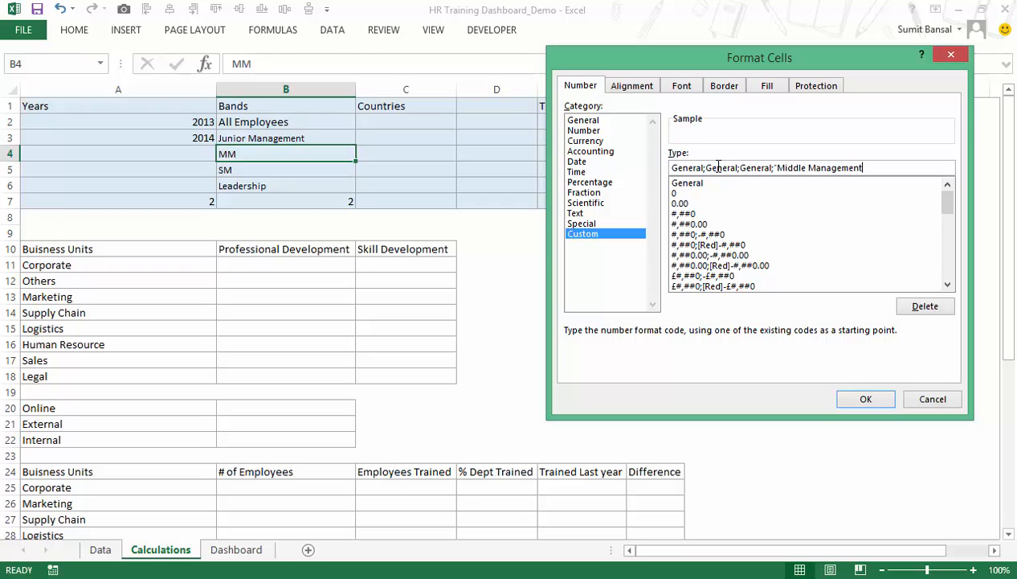
{"action": "type", "text": "\""}
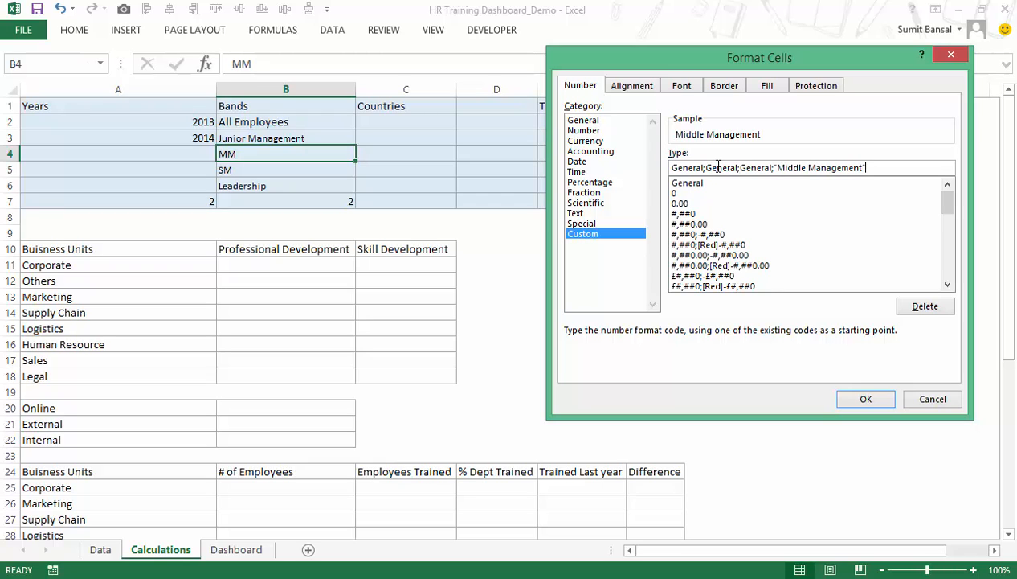
{"action": "left_click", "coordinate": [858, 398]}
Give B5 the custom number format General;General;General;"Senior Management".
{"action": "left_click", "coordinate": [289, 170]}
{"action": "key", "text": "ctrl+1"}
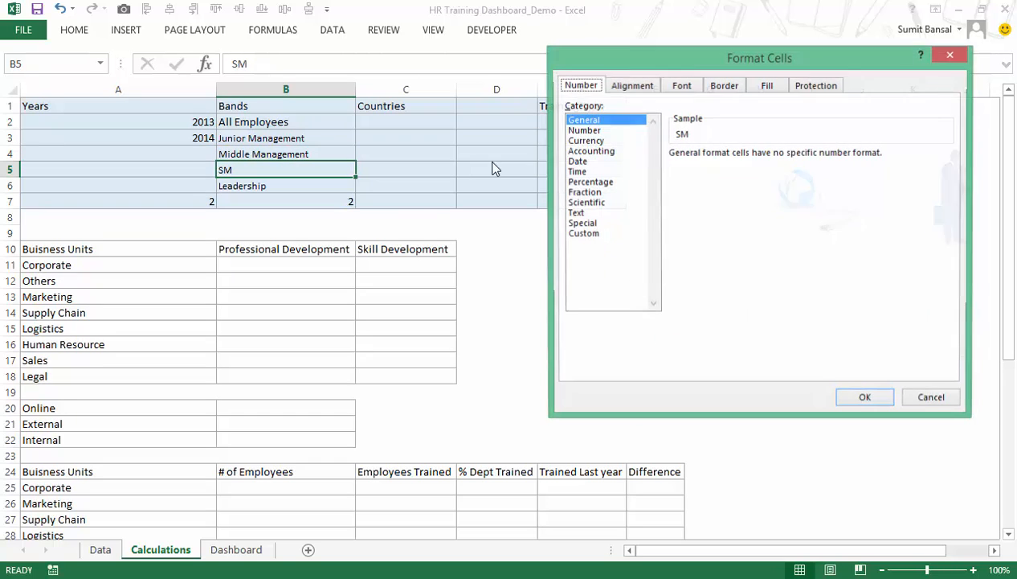
{"action": "left_click", "coordinate": [583, 233]}
{"action": "left_click", "coordinate": [714, 167]}
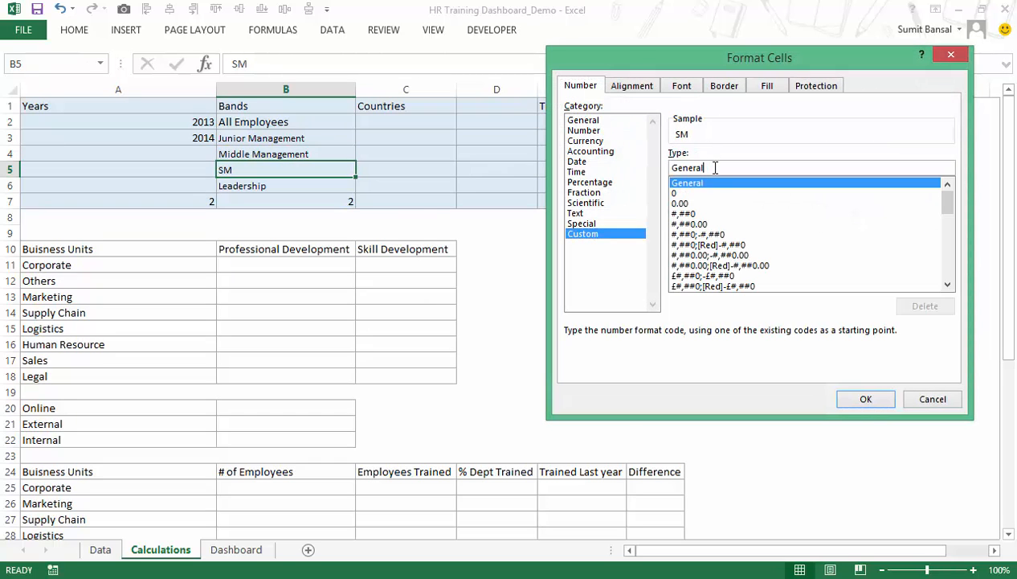
{"action": "type", "text": ";General;General"}
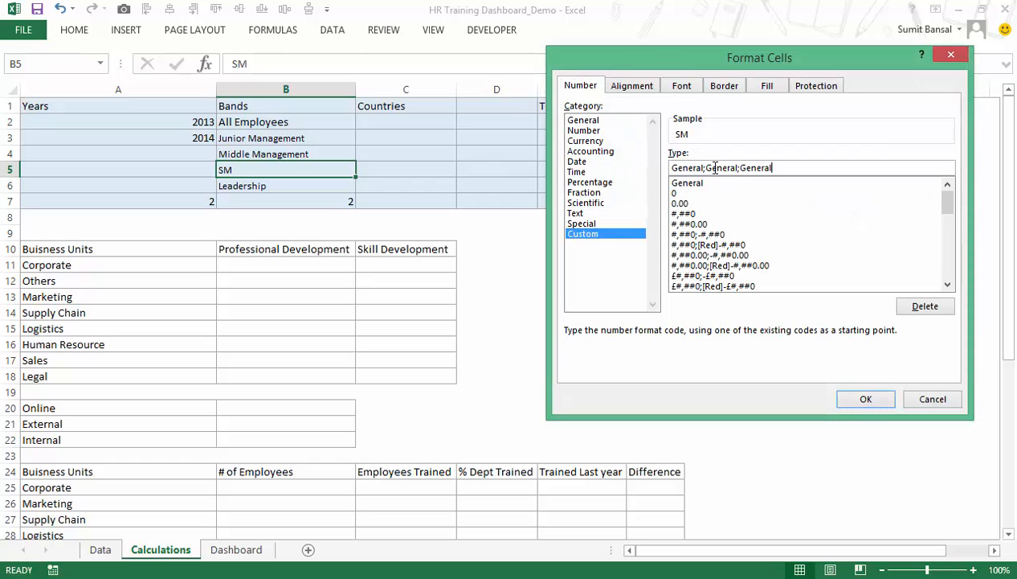
{"action": "type", "text": ";\"Senior Management\""}
{"action": "left_click", "coordinate": [864, 399]}
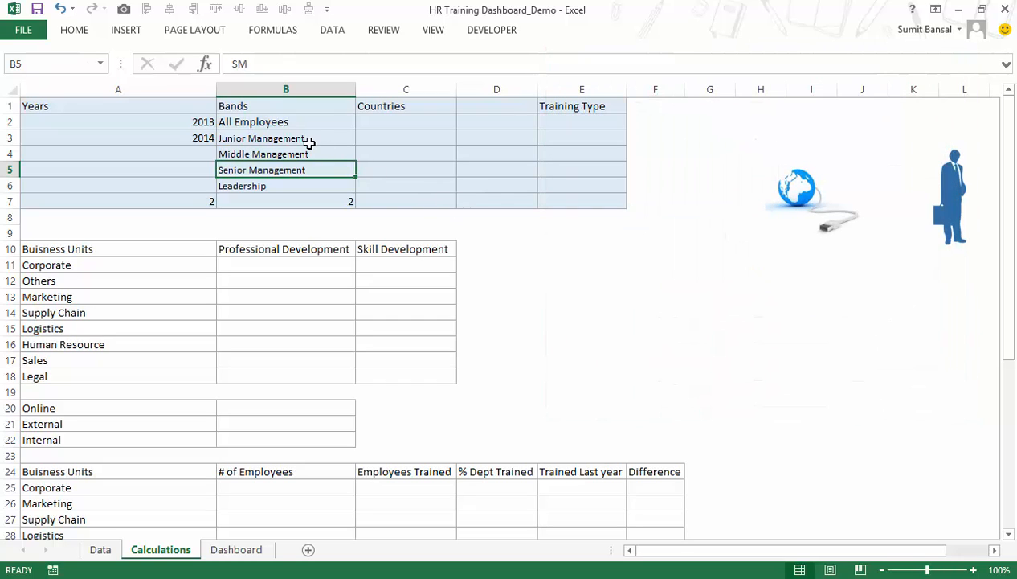
Check the underlying values of the band cells B3:B5 and the options offered by the Dashboard's band combo box.
{"action": "key", "text": "Up"}
{"action": "key", "text": "Up"}
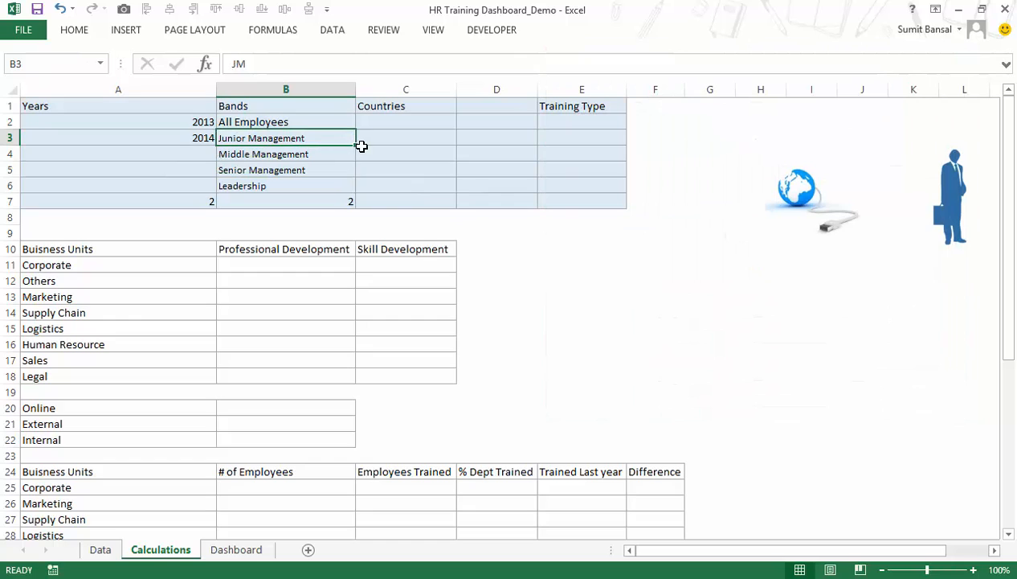
{"action": "key", "text": "Down"}
{"action": "key", "text": "Down"}
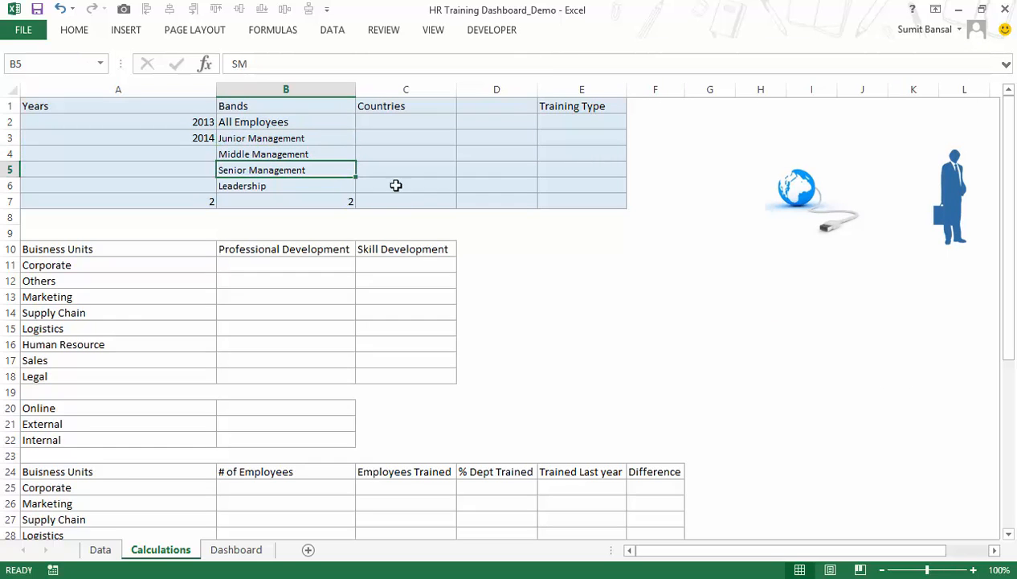
{"action": "left_click", "coordinate": [240, 551]}
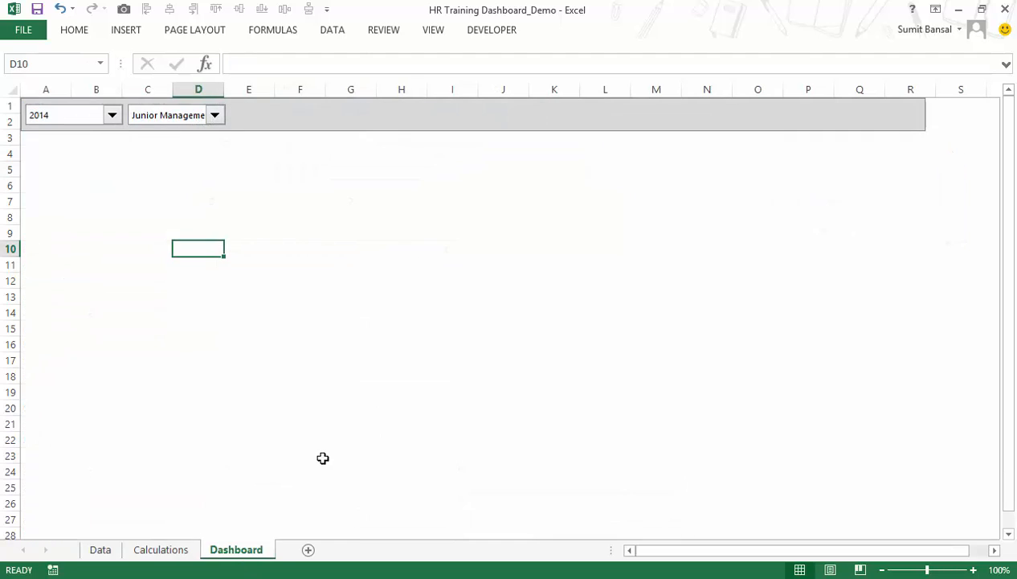
{"action": "left_click", "coordinate": [215, 117]}
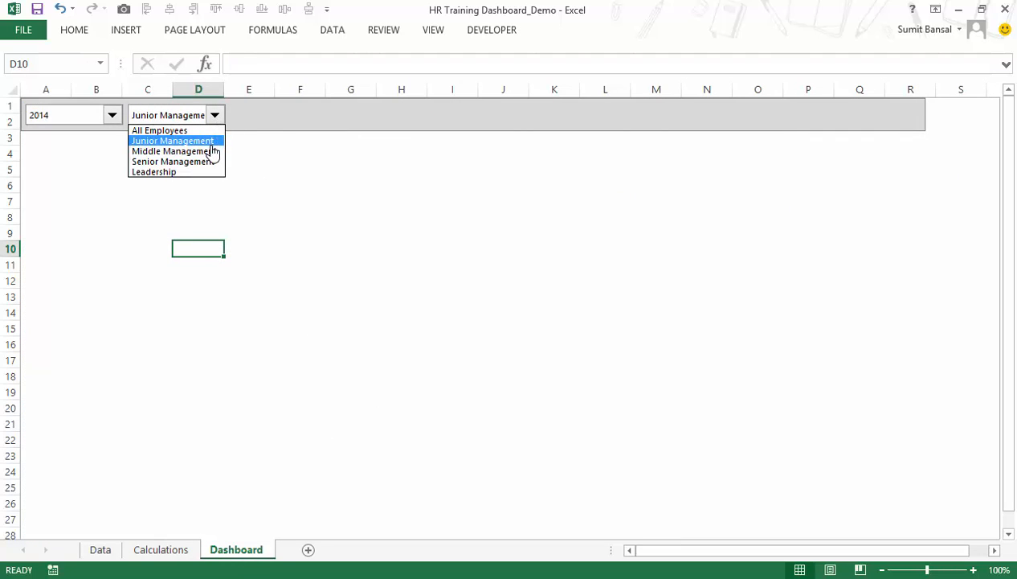
{"action": "left_click", "coordinate": [199, 118]}
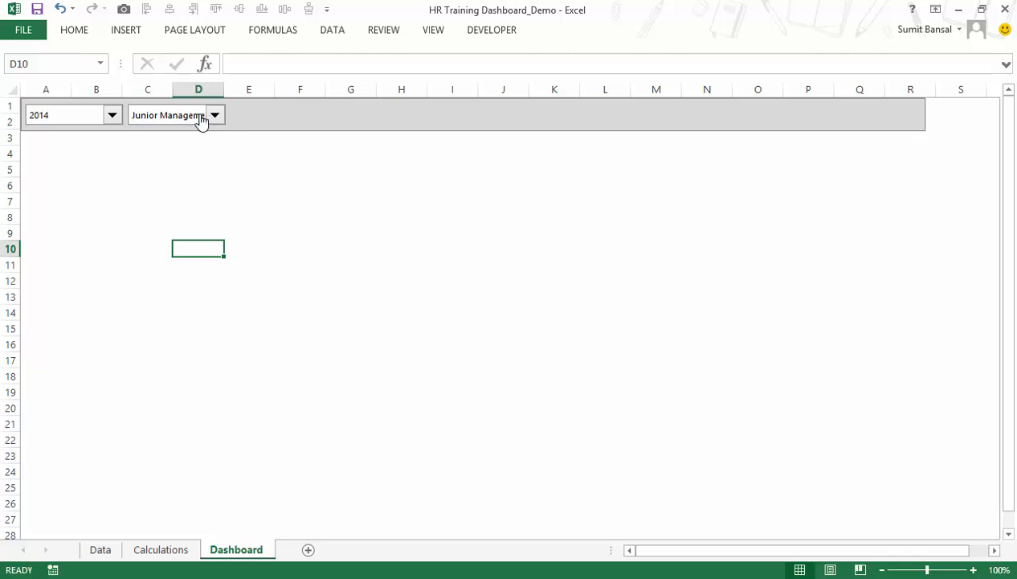
Widen the band combo box on the Dashboard so the full band names fit, and check its list.
{"action": "left_click", "coordinate": [224, 120], "text": "ctrl"}
{"action": "left_click_drag", "start_coordinate": [224, 115], "coordinate": [243, 115]}
{"action": "key", "text": "Escape"}
{"action": "left_click", "coordinate": [231, 118]}
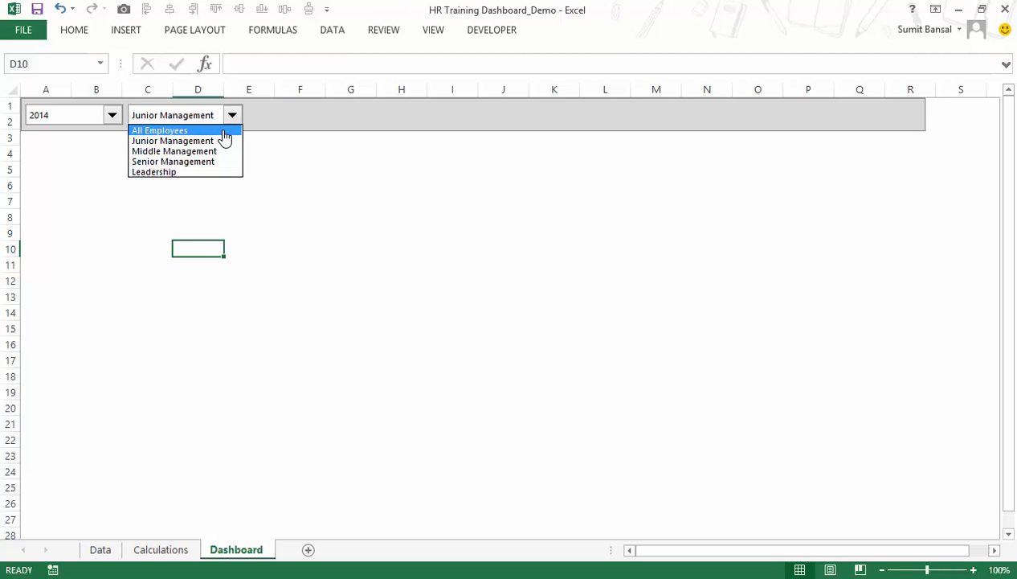
{"action": "left_click", "coordinate": [214, 121]}
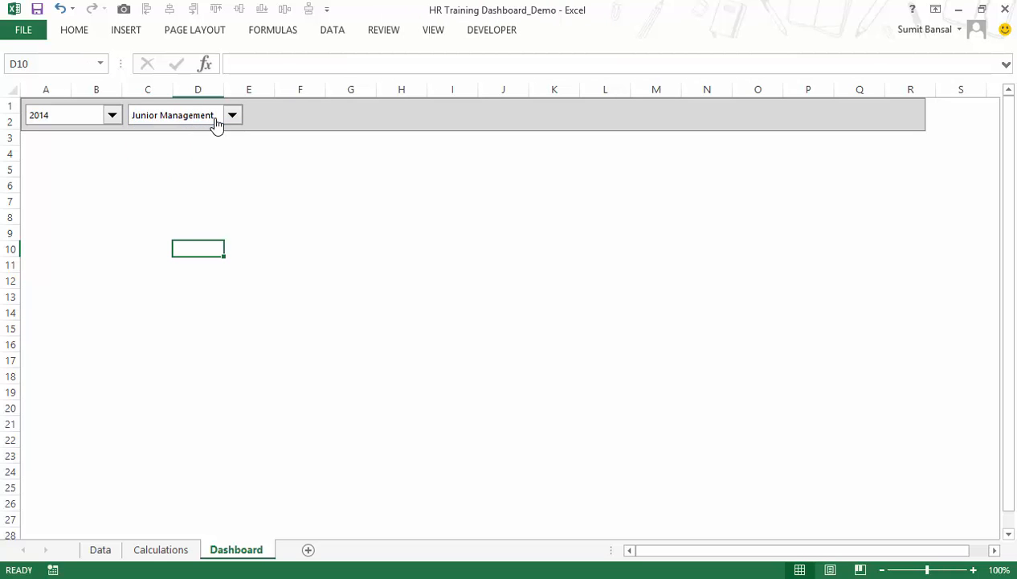
Compare the band cells B3:B5 on the Calculations sheet with the band combo box list on the Dashboard.
{"action": "left_click", "coordinate": [161, 549]}
{"action": "left_click_drag", "start_coordinate": [280, 139], "coordinate": [282, 175]}
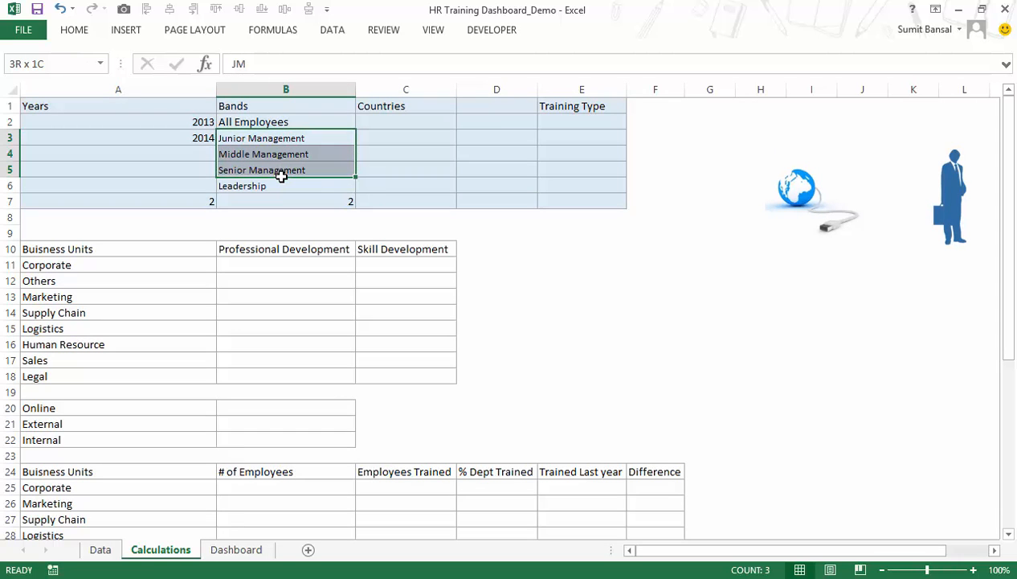
{"action": "left_click", "coordinate": [284, 138]}
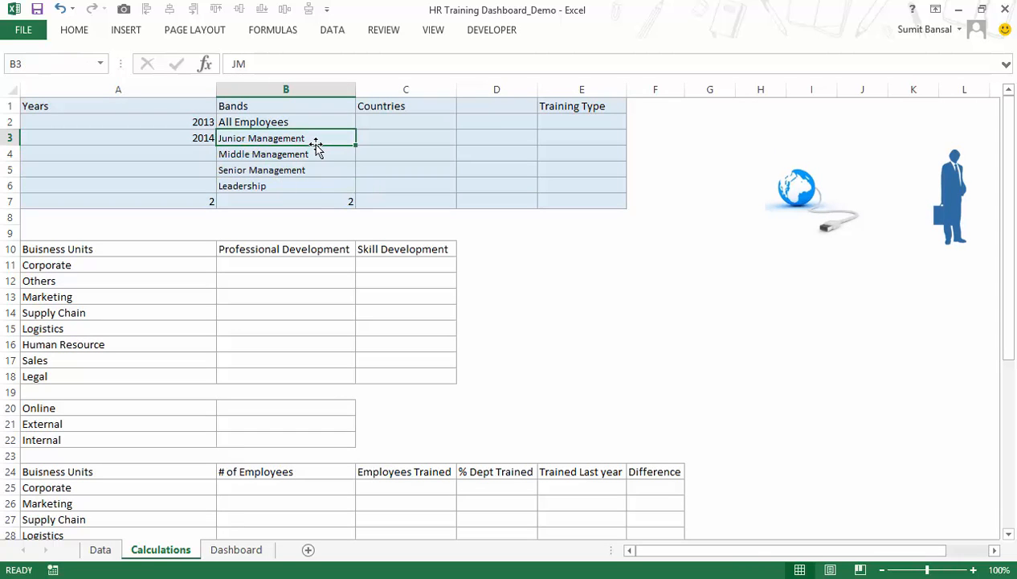
{"action": "left_click", "coordinate": [233, 557]}
{"action": "left_click", "coordinate": [233, 118]}
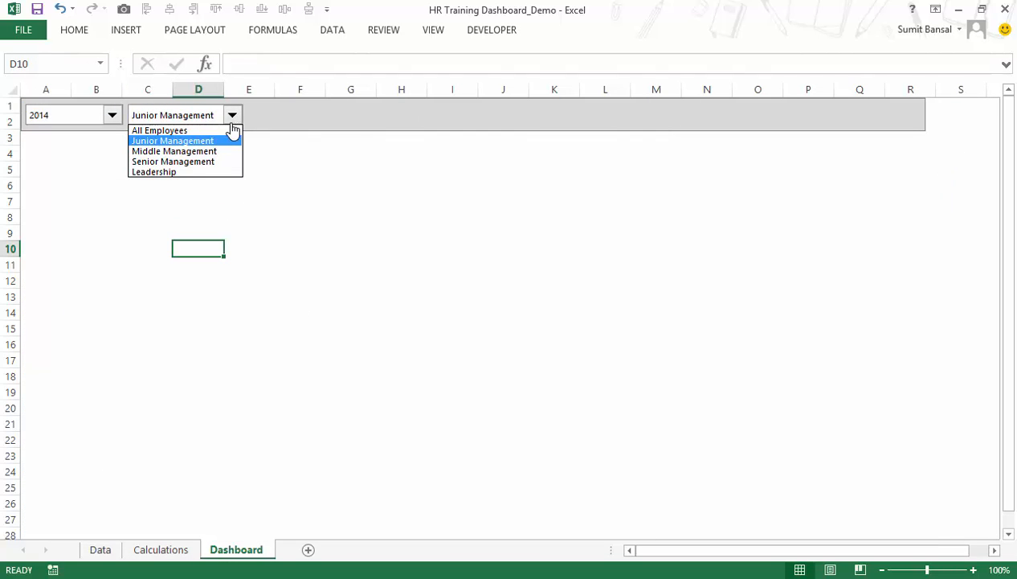
{"action": "left_click", "coordinate": [233, 120]}
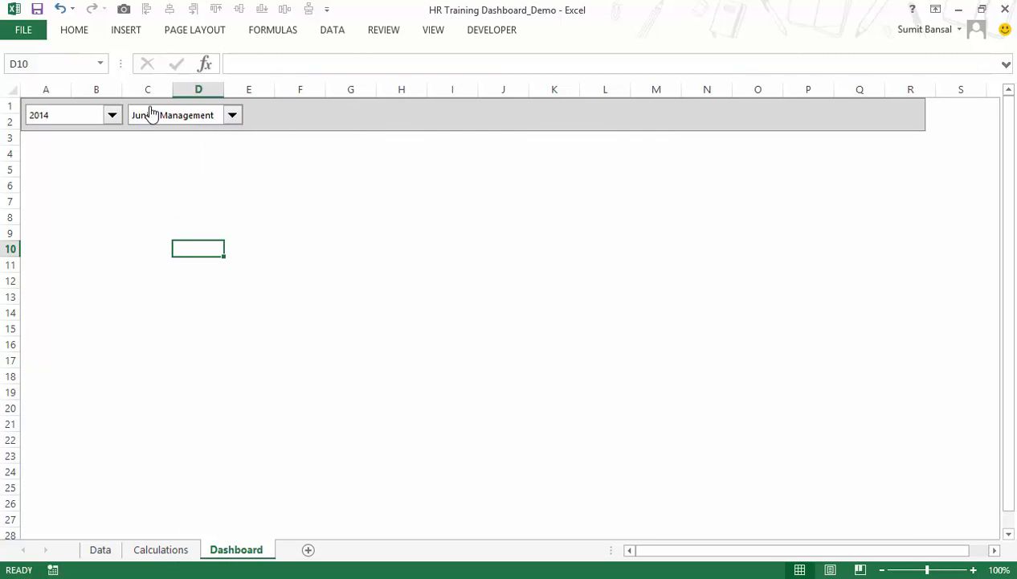
Copy all entries of the Region column on the Data sheet, from E2 down to the last row.
{"action": "left_click", "coordinate": [168, 555]}
{"action": "left_click", "coordinate": [386, 121]}
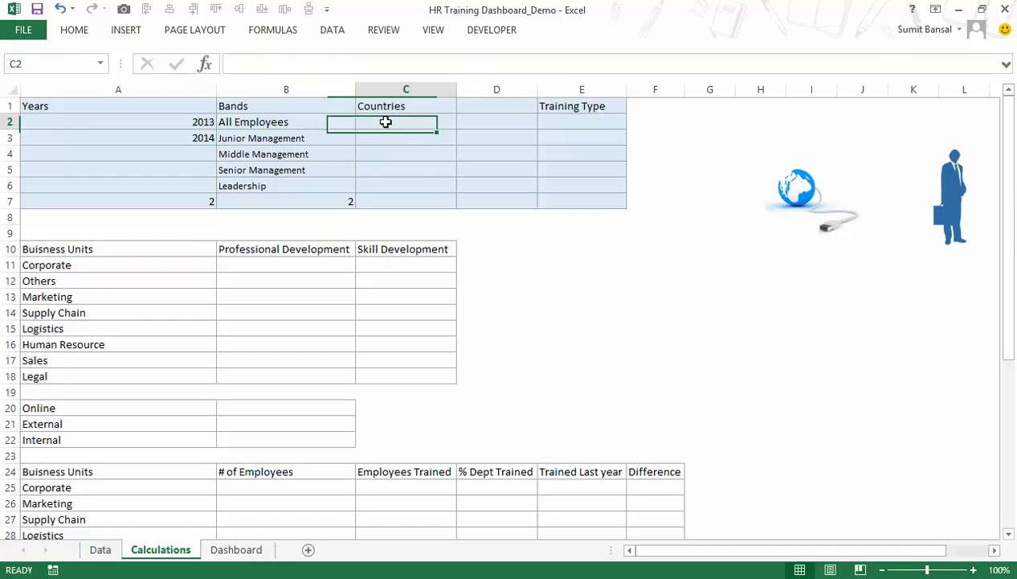
{"action": "left_click_drag", "start_coordinate": [385, 121], "coordinate": [386, 168]}
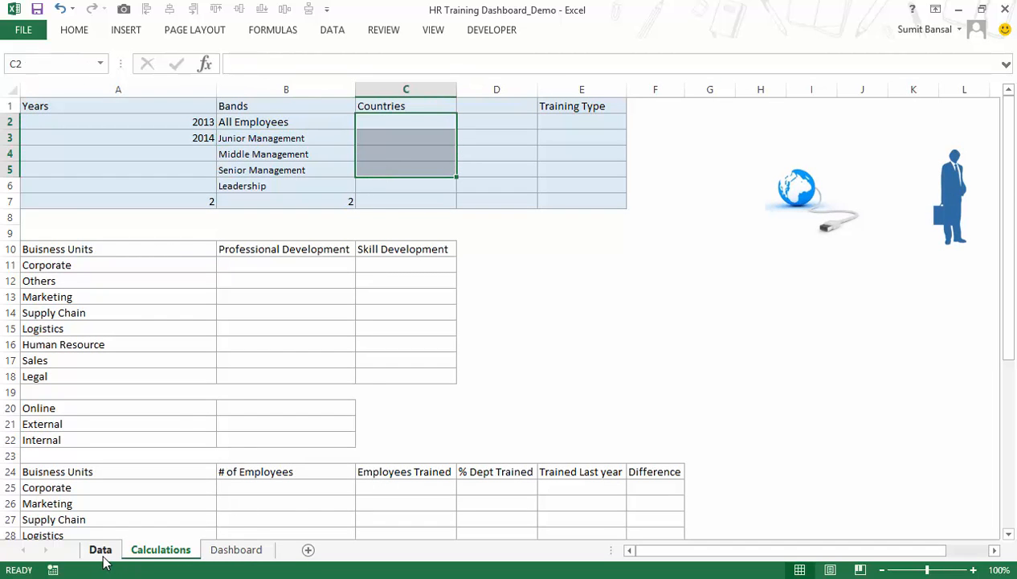
{"action": "left_click", "coordinate": [103, 556]}
{"action": "left_click", "coordinate": [115, 121]}
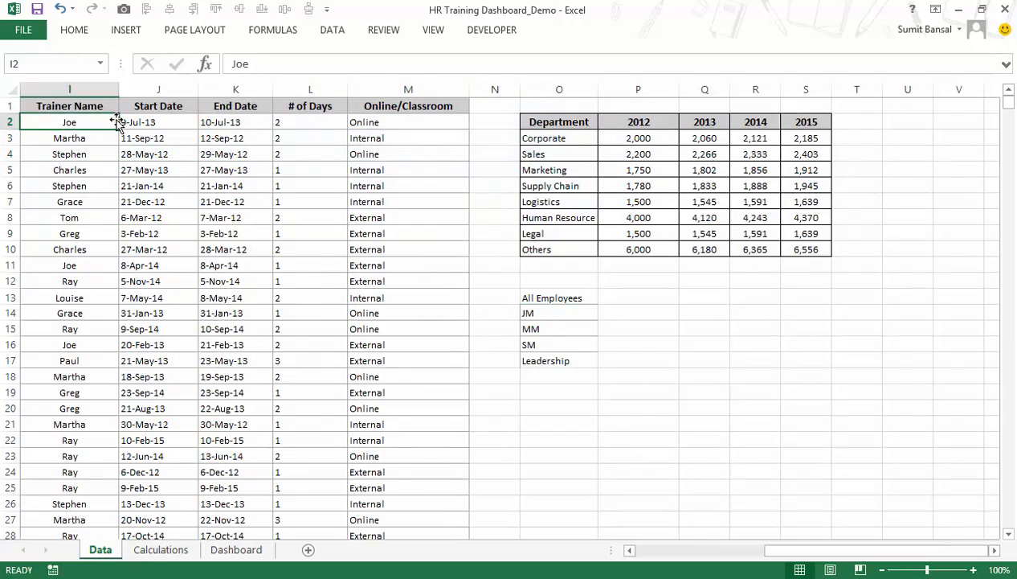
{"action": "key", "text": "Left"}
{"action": "key", "text": "Left"}
{"action": "key", "text": "Left"}
{"action": "key", "text": "Left"}
{"action": "key", "text": "Left"}
{"action": "key", "text": "Right"}
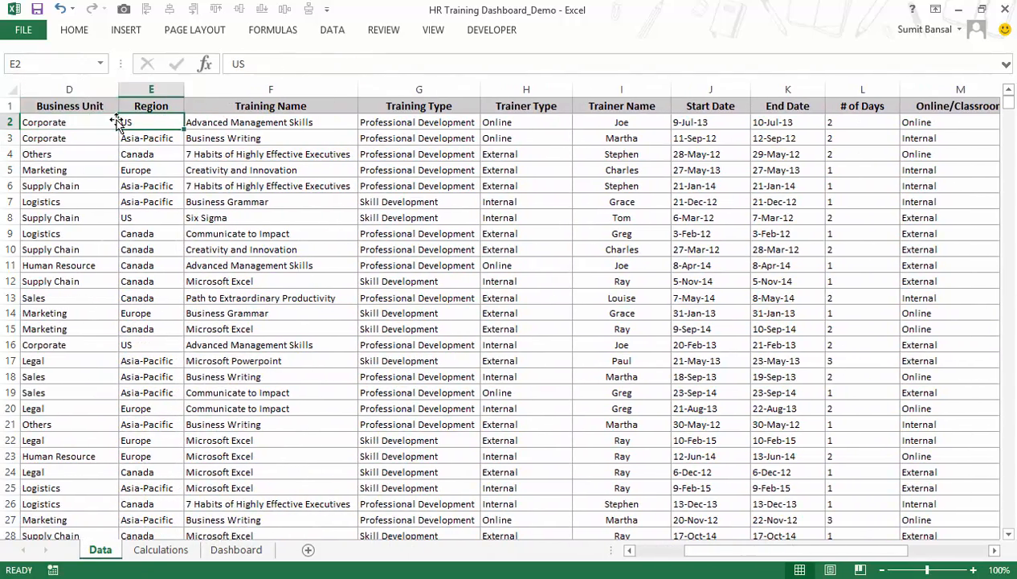
{"action": "key", "text": "ctrl+shift+Down"}
{"action": "key", "text": "ctrl+c"}
Paste the copied region entries on the Data sheet starting at cell Q13.
{"action": "left_click_drag", "start_coordinate": [743, 550], "coordinate": [924, 550]}
{"action": "left_click_drag", "start_coordinate": [1011, 522], "coordinate": [1010, 101]}
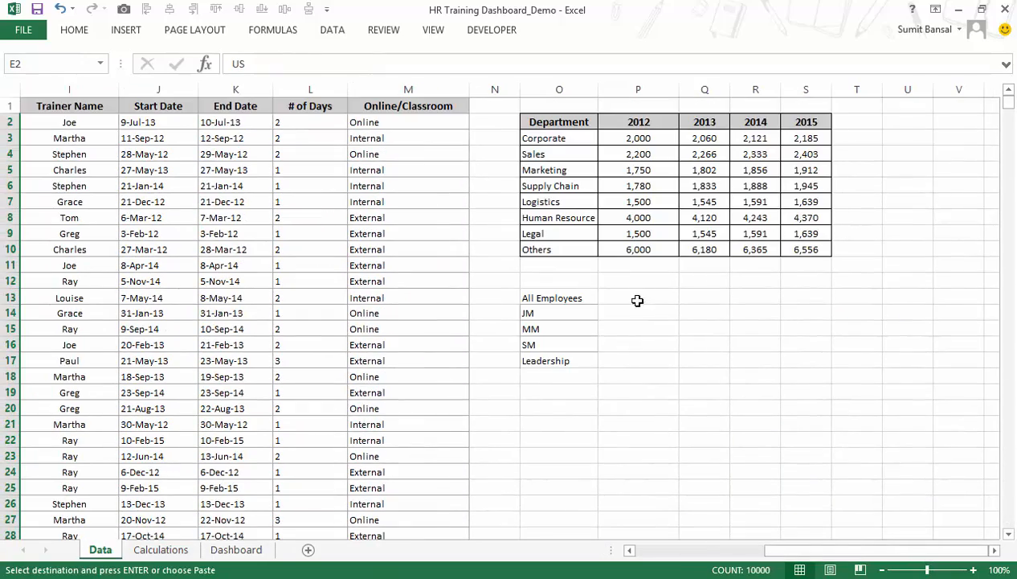
{"action": "left_click", "coordinate": [700, 297]}
{"action": "key", "text": "ctrl+v"}
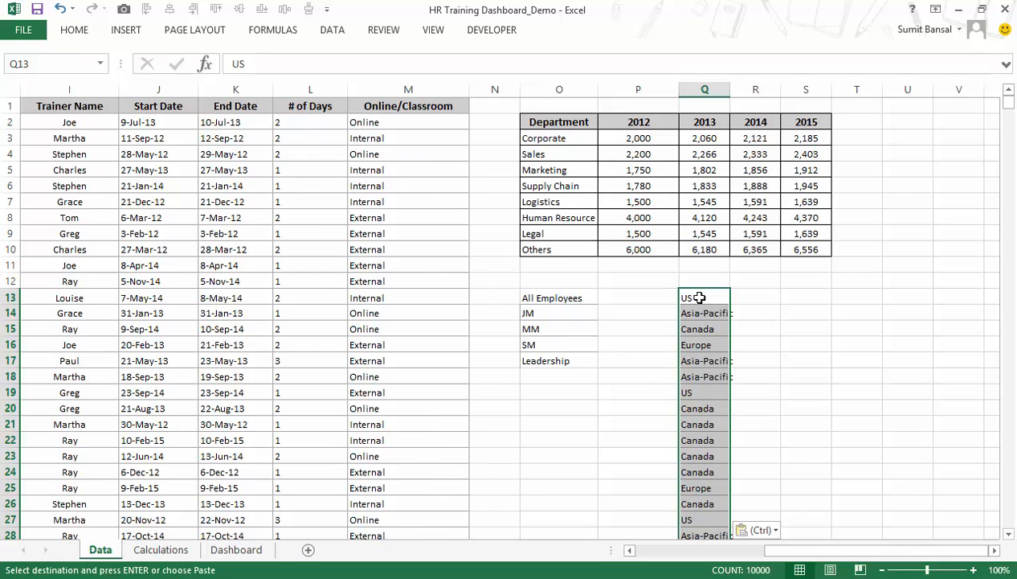
Remove duplicates from the region list in column Q, treating the data as having no headers.
{"action": "key", "text": "alt"}
{"action": "key", "text": "a"}
{"action": "key", "text": "m"}
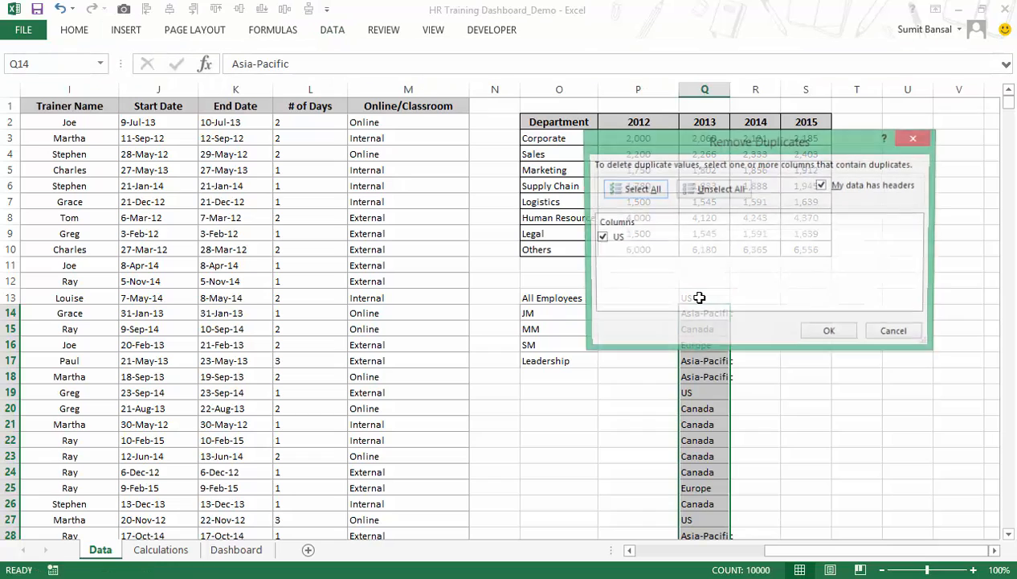
{"action": "left_click_drag", "start_coordinate": [650, 143], "coordinate": [485, 122]}
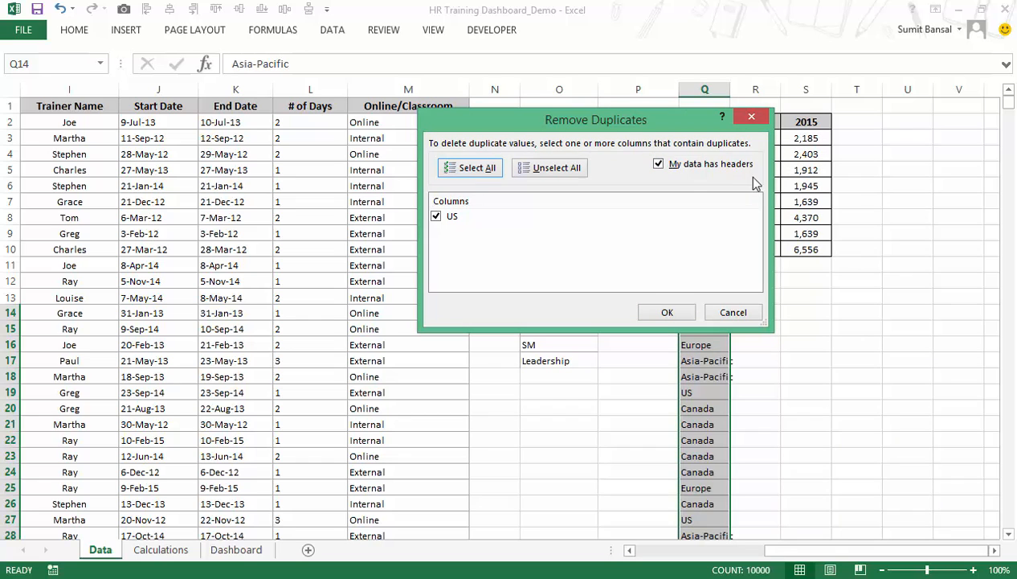
{"action": "left_click_drag", "start_coordinate": [667, 126], "coordinate": [523, 110]}
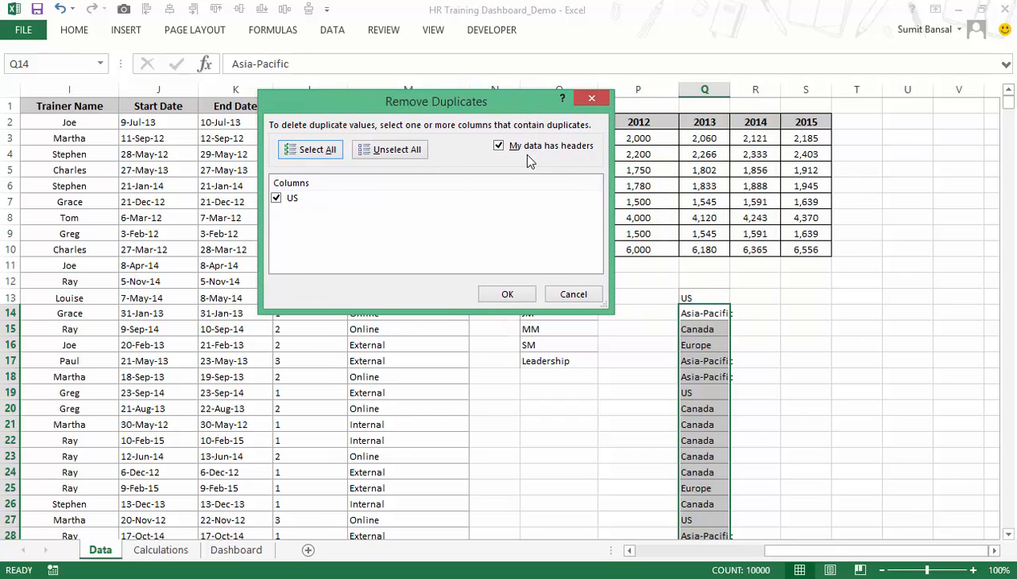
{"action": "left_click", "coordinate": [507, 147]}
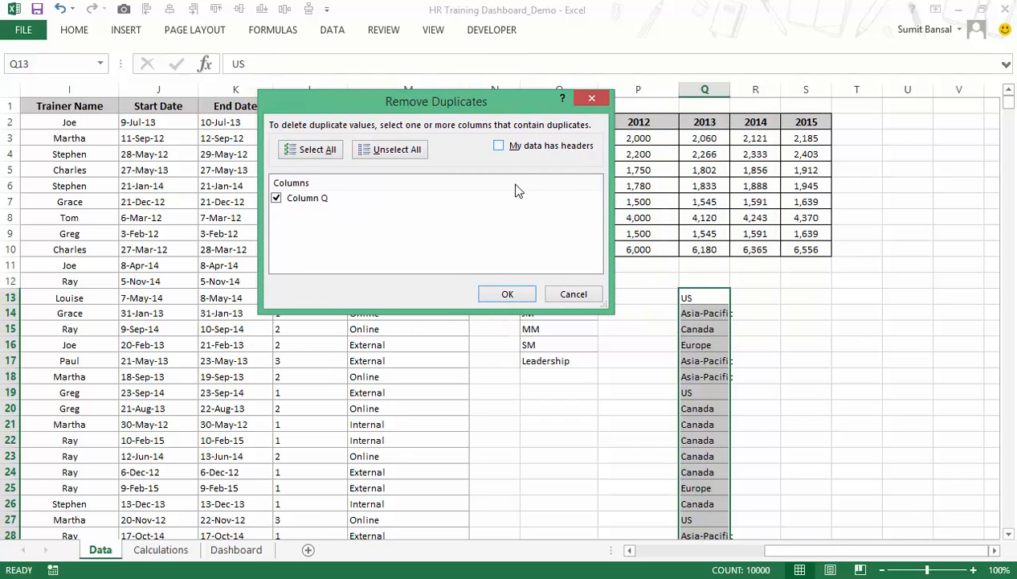
{"action": "left_click", "coordinate": [497, 296]}
{"action": "left_click", "coordinate": [518, 326]}
{"action": "left_click", "coordinate": [771, 345]}
Copy the unique regions in Q13:Q16 and paste them as values under Countries from C2 on the Calculations sheet.
{"action": "left_click_drag", "start_coordinate": [688, 298], "coordinate": [697, 346]}
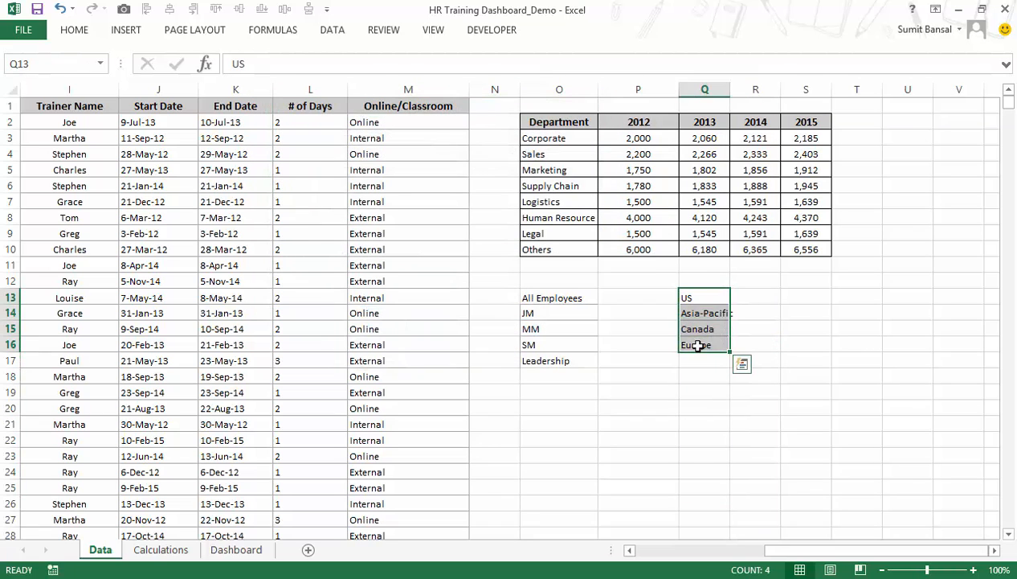
{"action": "key", "text": "ctrl+c"}
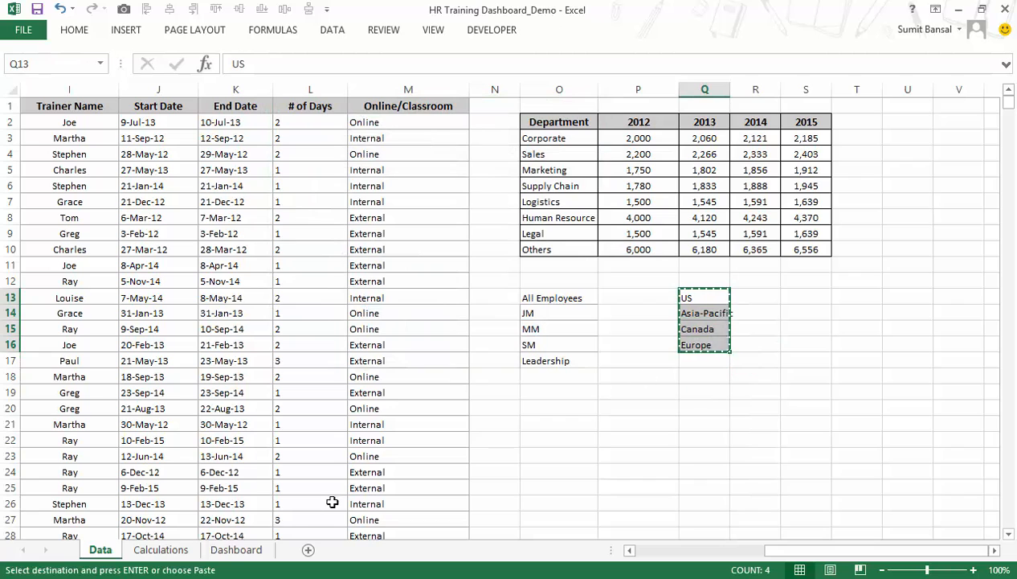
{"action": "left_click", "coordinate": [161, 550]}
{"action": "left_click_drag", "start_coordinate": [388, 190], "coordinate": [374, 124]}
{"action": "key", "text": "alt"}
{"action": "key", "text": "e"}
{"action": "key", "text": "s"}
{"action": "key", "text": "v"}
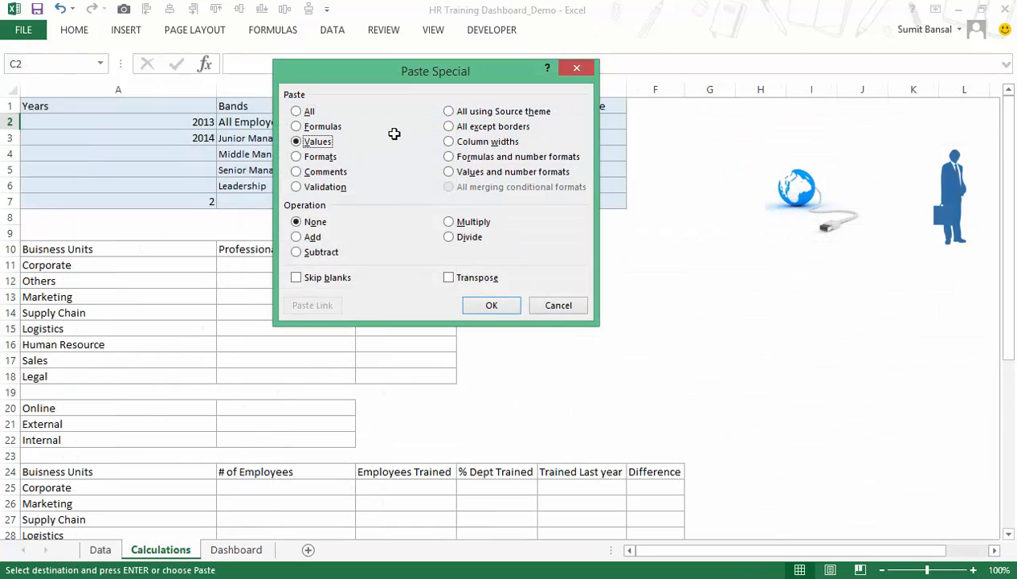
{"action": "key", "text": "Return"}
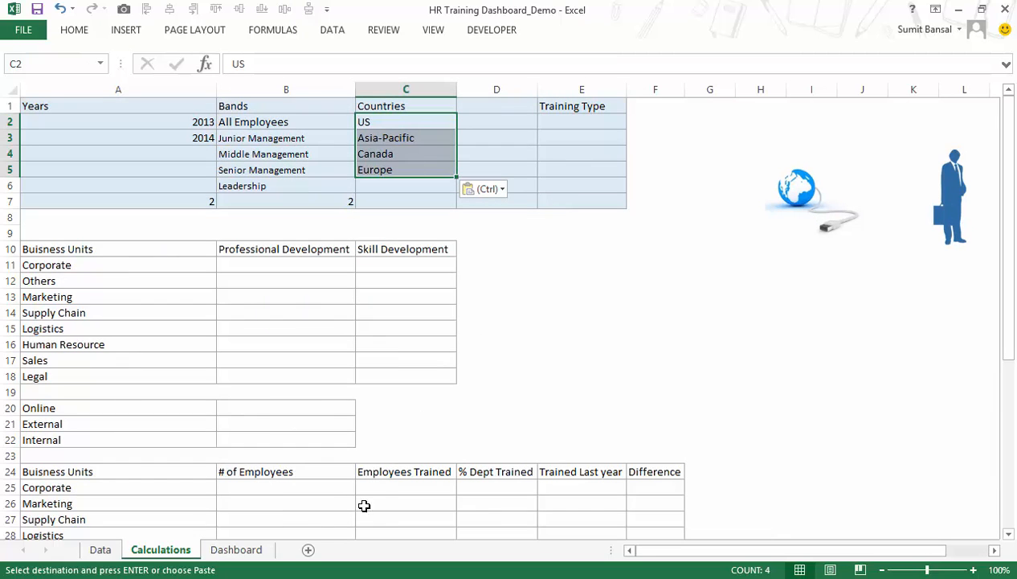
Insert a Check Box form control in the Dashboard's grey header bar, beside the band combo box.
{"action": "left_click", "coordinate": [238, 550]}
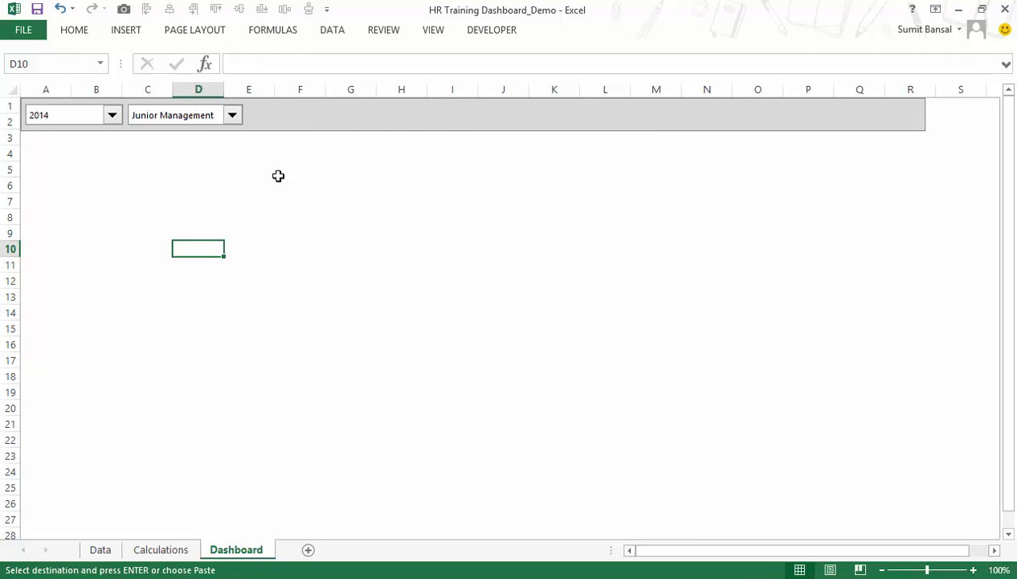
{"action": "left_click", "coordinate": [480, 32]}
{"action": "left_click", "coordinate": [297, 85]}
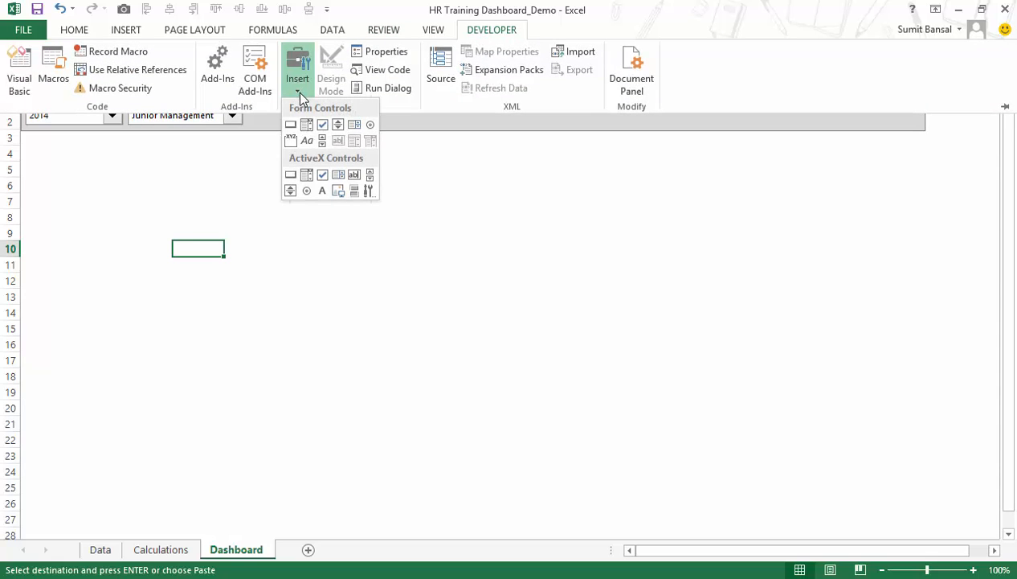
{"action": "left_click", "coordinate": [323, 126]}
{"action": "mouse_move", "coordinate": [275, 109]}
{"action": "left_mouse_down"}
{"action": "mouse_move", "coordinate": [345, 129]}
{"action": "mouse_move", "coordinate": [291, 109]}
{"action": "left_mouse_up"}
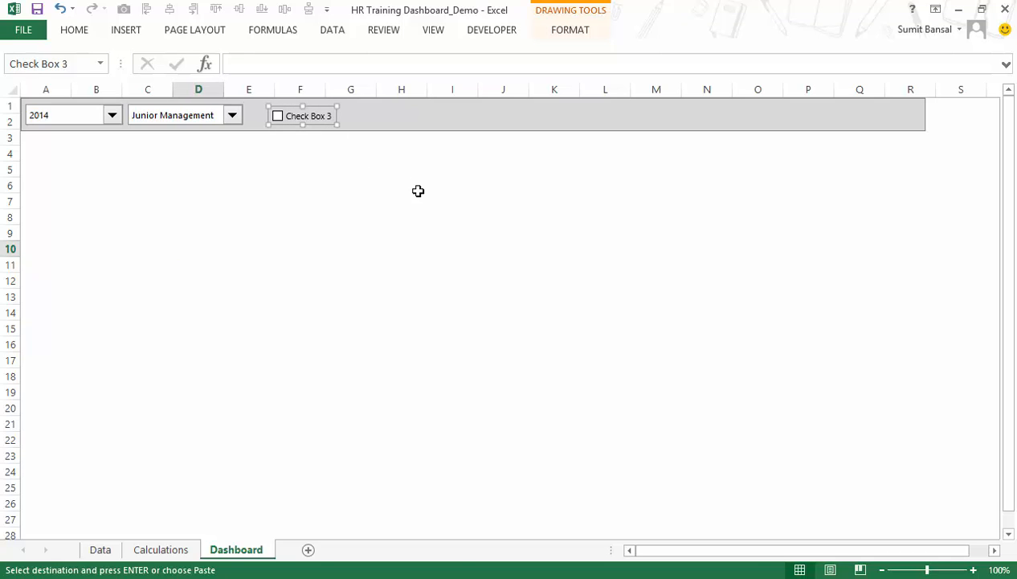
{"action": "key", "text": "Escape"}
Duplicate the check box three times.
{"action": "key", "text": "ctrl+d"}
{"action": "key", "text": "ctrl+d"}
{"action": "key", "text": "ctrl+d"}
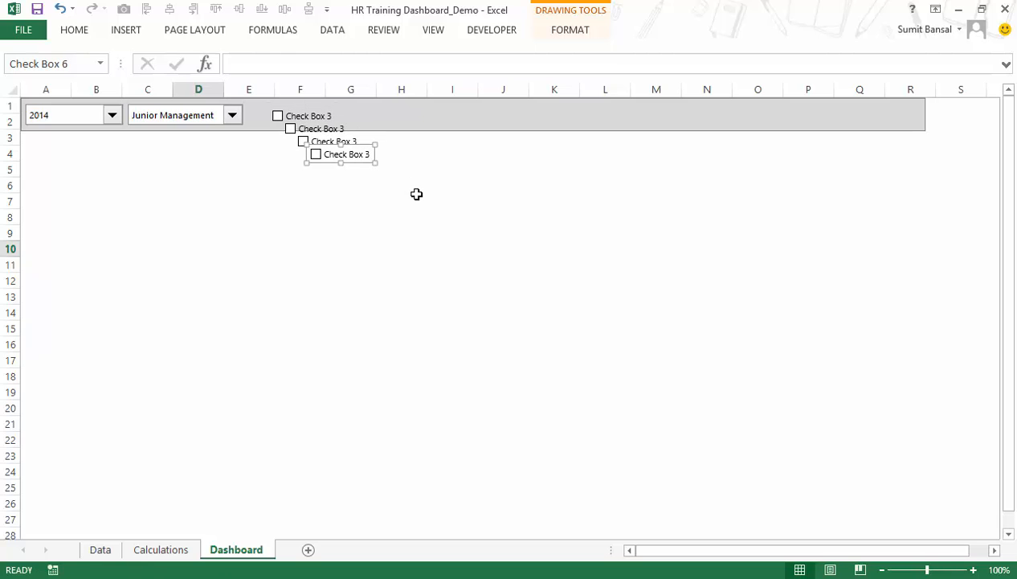
Align the four check boxes by their top edges within the grey header bar.
{"action": "left_click", "coordinate": [313, 142], "text": "ctrl"}
{"action": "left_click", "coordinate": [292, 129], "text": "ctrl"}
{"action": "left_click", "coordinate": [282, 115], "text": "ctrl"}
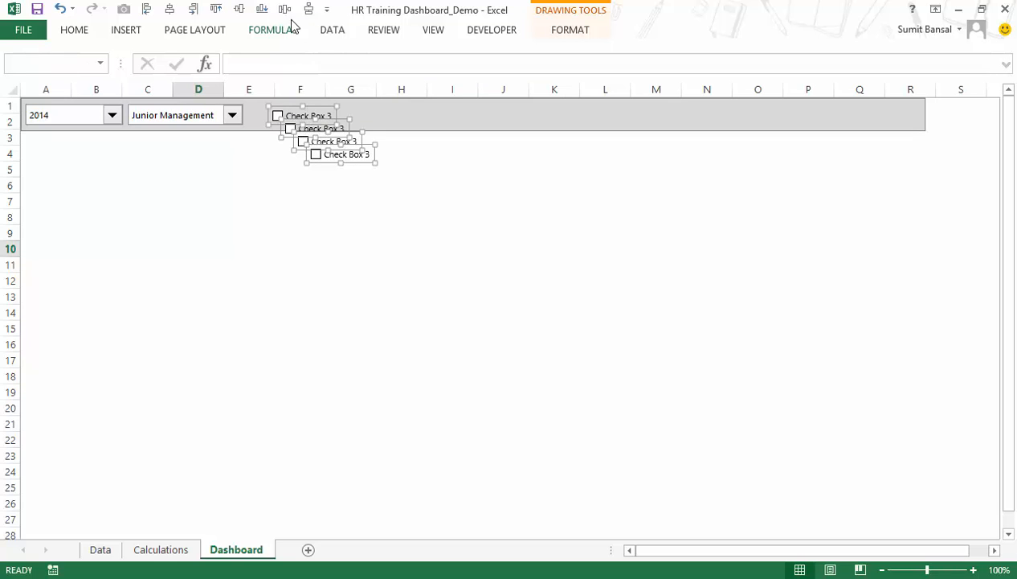
{"action": "left_click", "coordinate": [215, 9]}
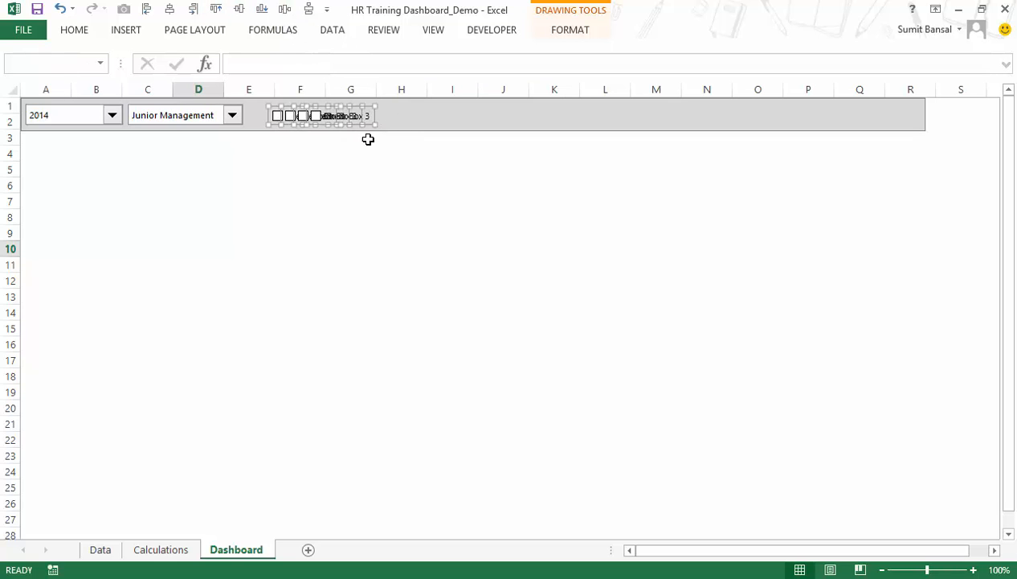
{"action": "key", "text": "Escape"}
Move the last check box right to about column I, and distribute all four check boxes horizontally.
{"action": "left_click", "coordinate": [366, 119], "text": "ctrl"}
{"action": "key", "text": "Right"}
{"action": "key", "text": "Right"}
{"action": "key", "text": "Right"}
{"action": "key", "text": "Right"}
{"action": "key", "text": "Right"}
{"action": "key", "text": "Right"}
{"action": "key", "text": "Right"}
{"action": "key", "text": "Right"}
{"action": "key", "text": "Right"}
{"action": "key", "text": "Right"}
{"action": "key", "text": "Right"}
{"action": "key", "text": "Right"}
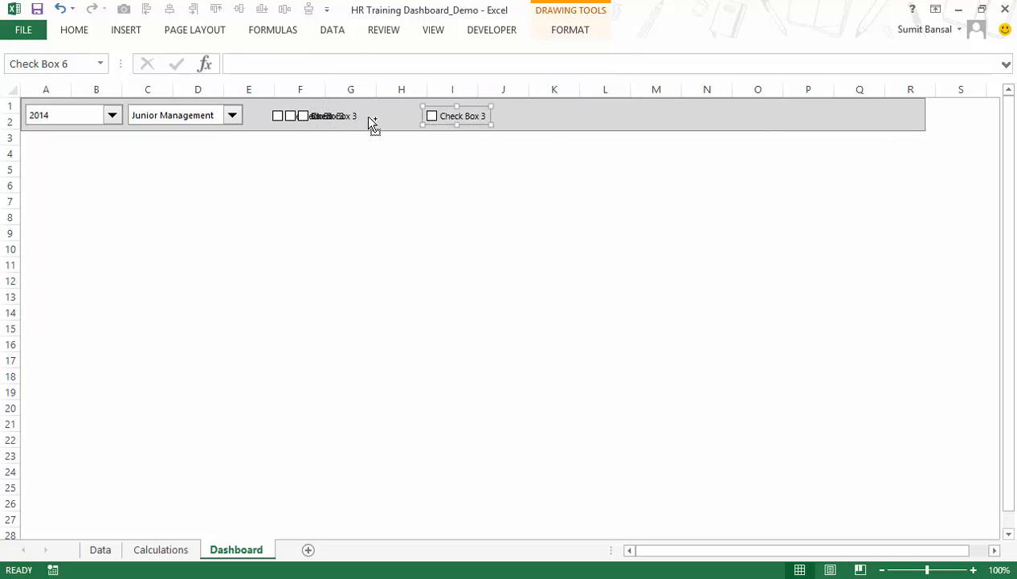
{"action": "left_click", "coordinate": [355, 120], "text": "ctrl"}
{"action": "left_click", "coordinate": [289, 117], "text": "ctrl"}
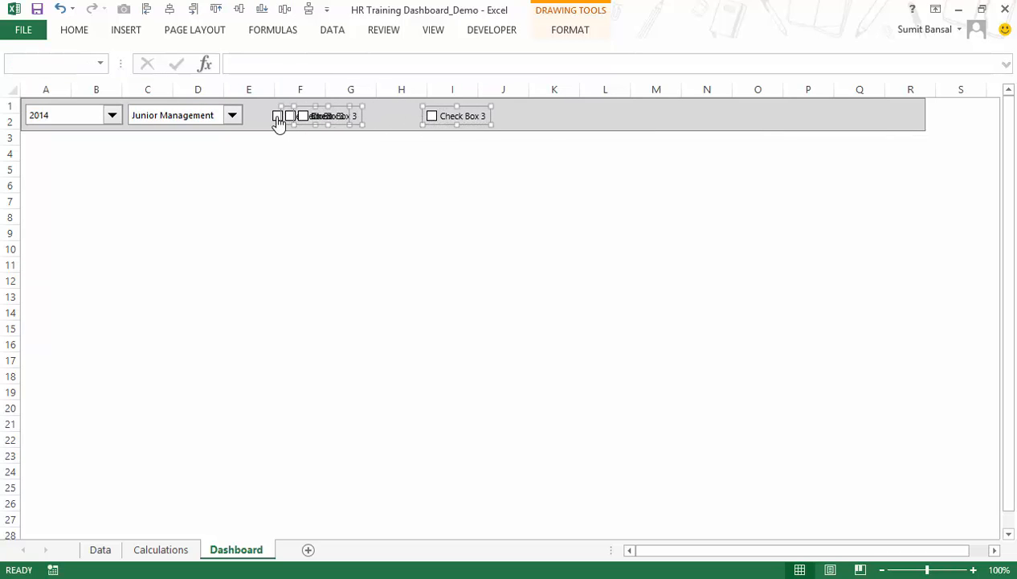
{"action": "left_click", "coordinate": [285, 9]}
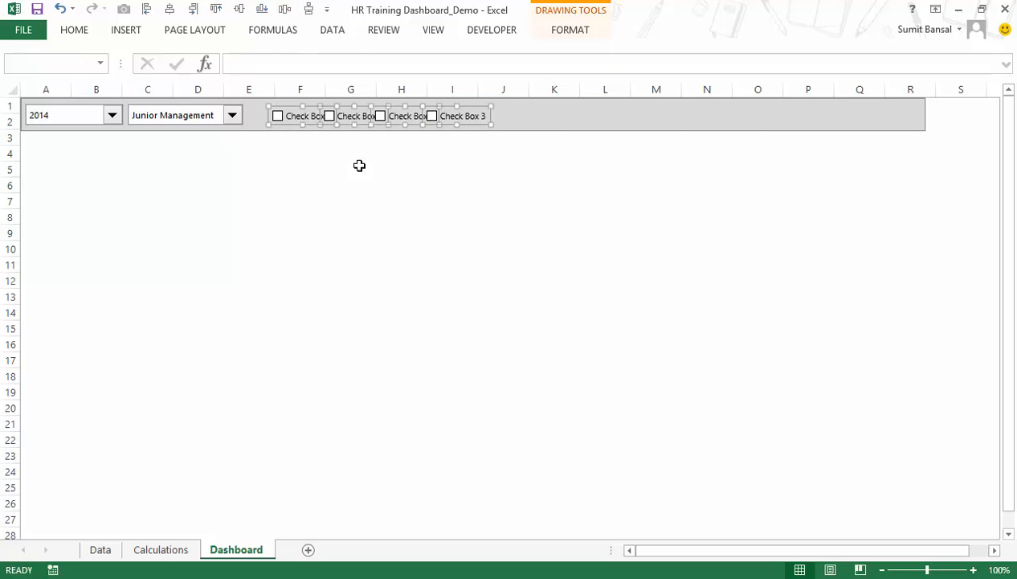
{"action": "left_click", "coordinate": [385, 222]}
Replace the first check box's label in the Dashboard header bar with US.
{"action": "left_click", "coordinate": [295, 115], "text": "ctrl"}
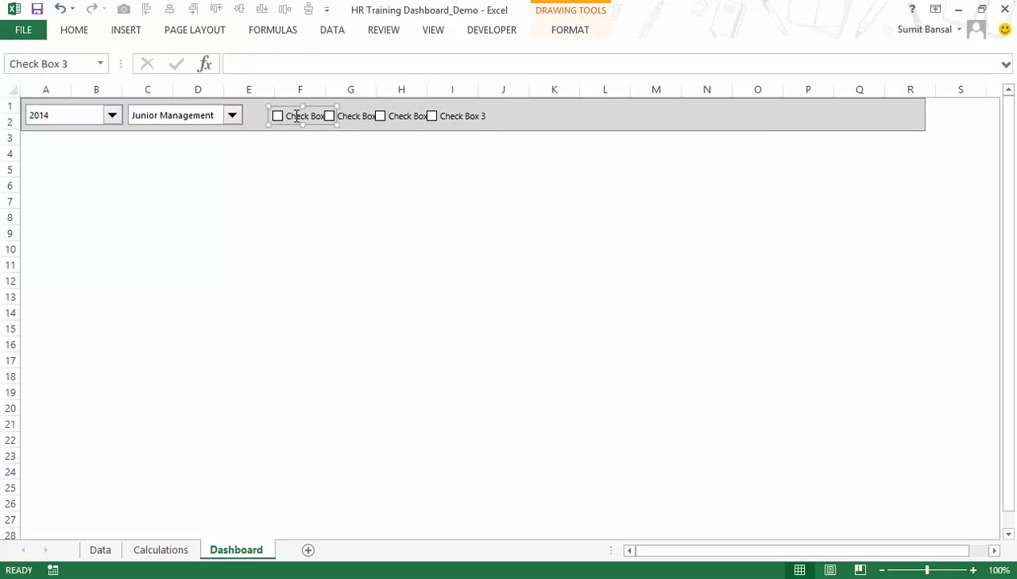
{"action": "left_click", "coordinate": [295, 116]}
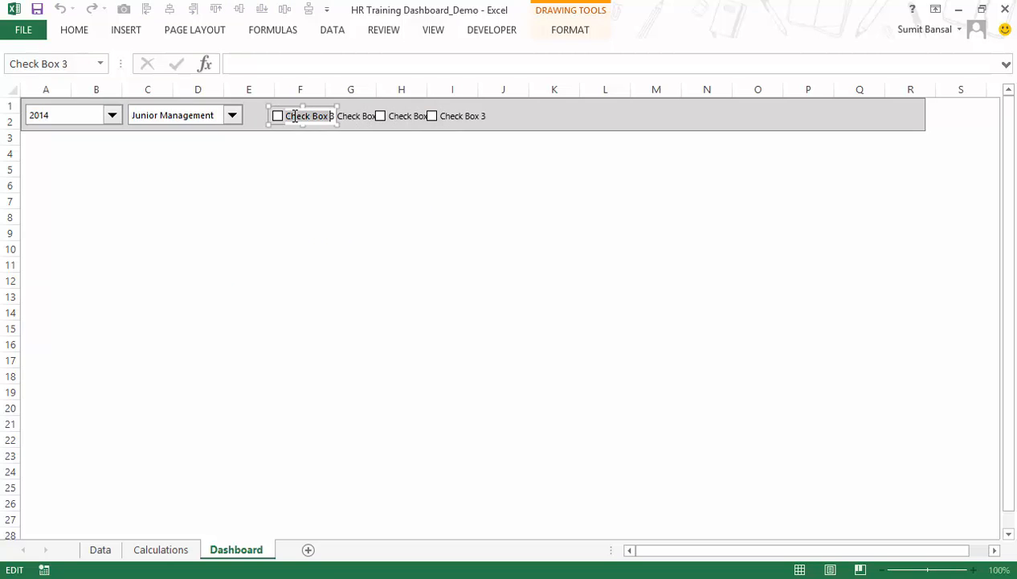
{"action": "key", "text": "ctrl+a"}
{"action": "type", "text": "US"}
Check the country names on the Calculations sheet and label the Dashboard's second check box Canada.
{"action": "left_click", "coordinate": [161, 550]}
{"action": "left_click", "coordinate": [231, 551]}
{"action": "right_click", "coordinate": [354, 116]}
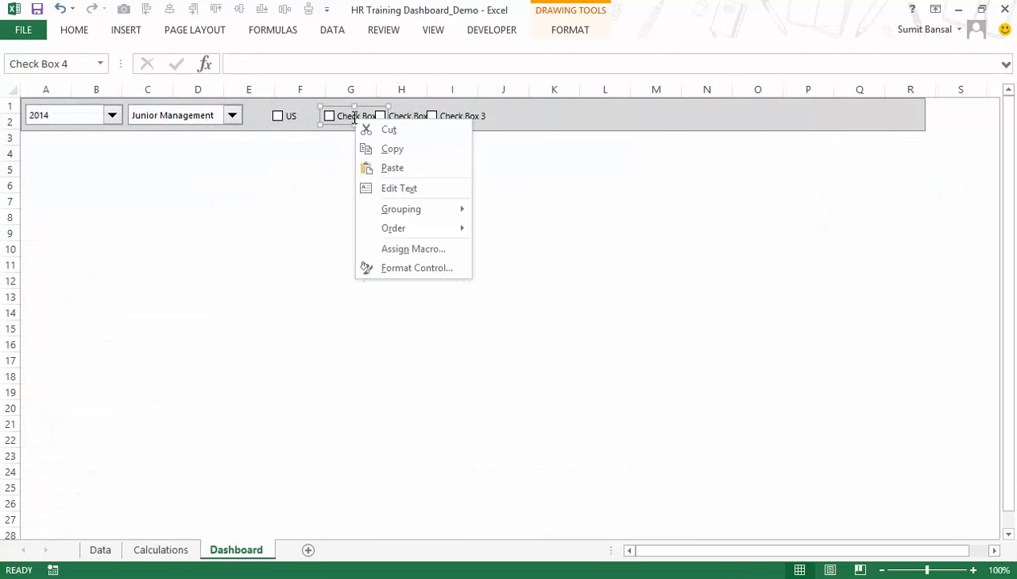
{"action": "left_click", "coordinate": [389, 188]}
{"action": "key", "text": "ctrl+a"}
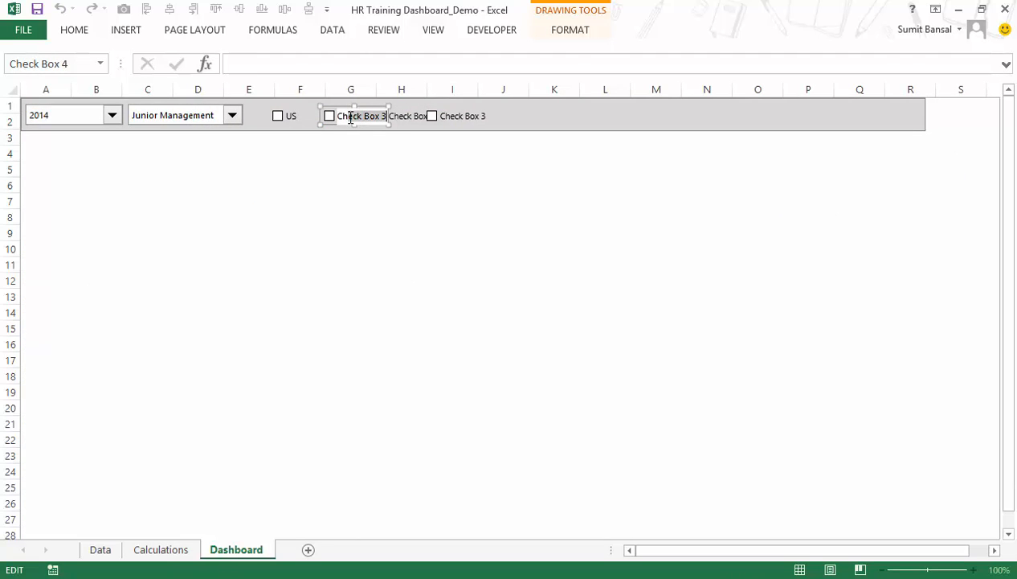
{"action": "key", "text": "Home"}
{"action": "key", "text": "shift+End"}
{"action": "type", "text": "Can"}
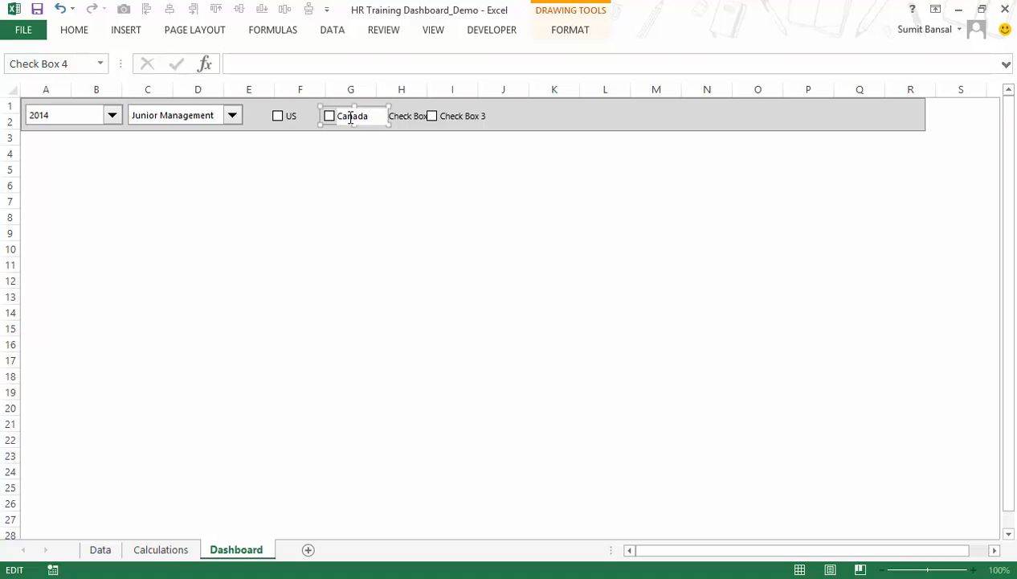
Replace the third check box's label with Europe.
{"action": "left_click", "coordinate": [401, 116], "text": "ctrl"}
{"action": "key", "text": "ctrl+shift+Right"}
{"action": "key", "text": "ctrl+shift+Right"}
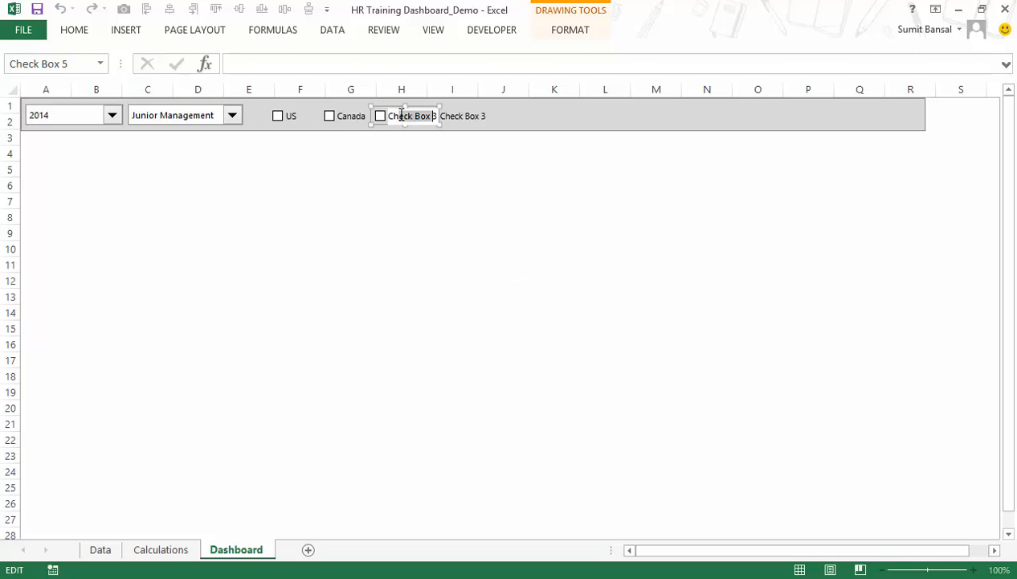
{"action": "key", "text": "ctrl+Left"}
{"action": "key", "text": "ctrl+Left"}
{"action": "key", "text": "ctrl+a"}
{"action": "type", "text": "Europe"}
Replace the fourth check box's label with Asia Pacific.
{"action": "left_click", "coordinate": [453, 116]}
{"action": "left_click", "coordinate": [452, 116]}
{"action": "type", "text": "A"}
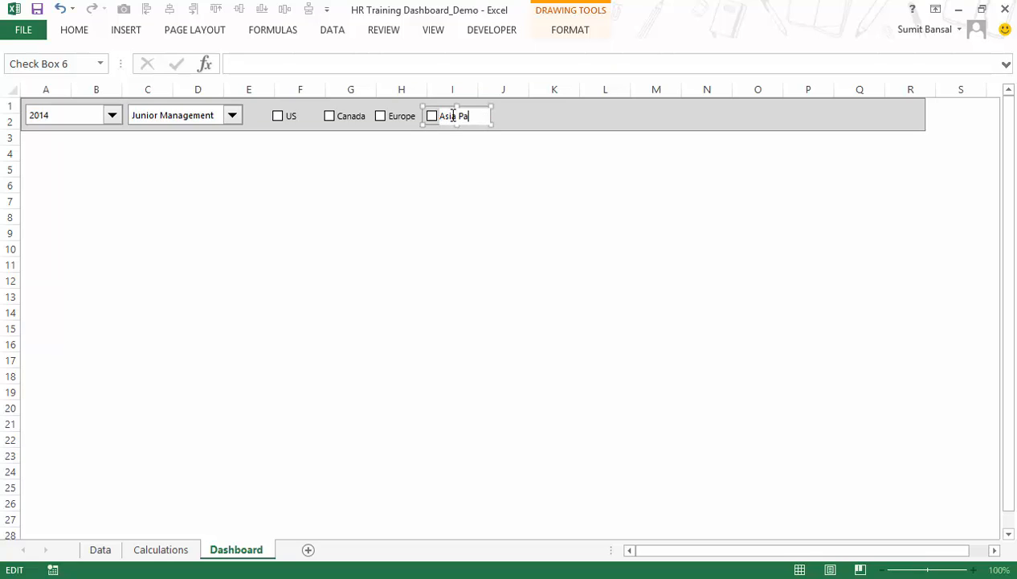
{"action": "left_click", "coordinate": [468, 187]}
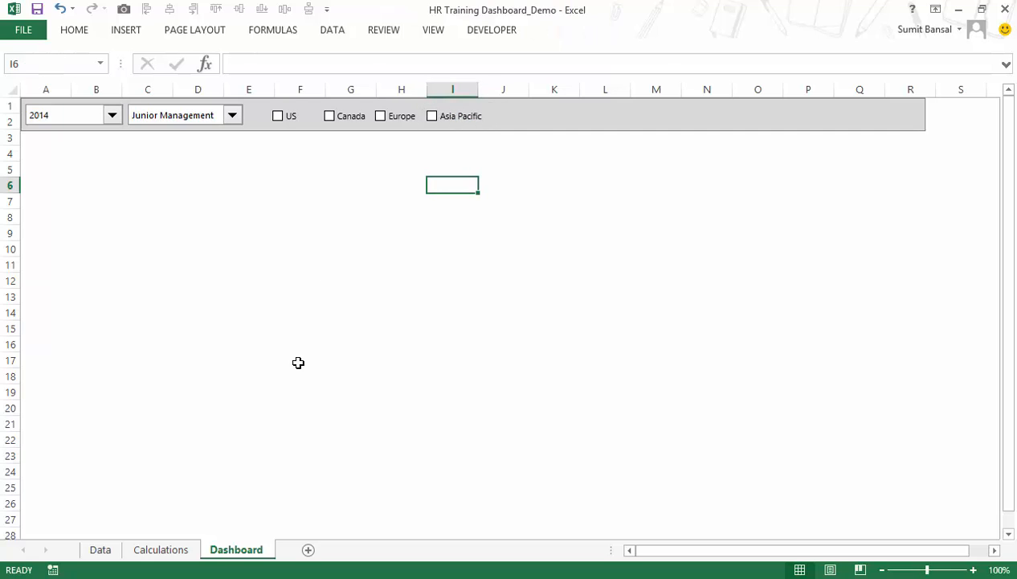
Reorder the Countries list on the Calculations sheet to US, Canada, Europe, Asia-Pacific in C2:C5, matching the check boxes.
{"action": "left_click", "coordinate": [161, 548]}
{"action": "left_click", "coordinate": [388, 152]}
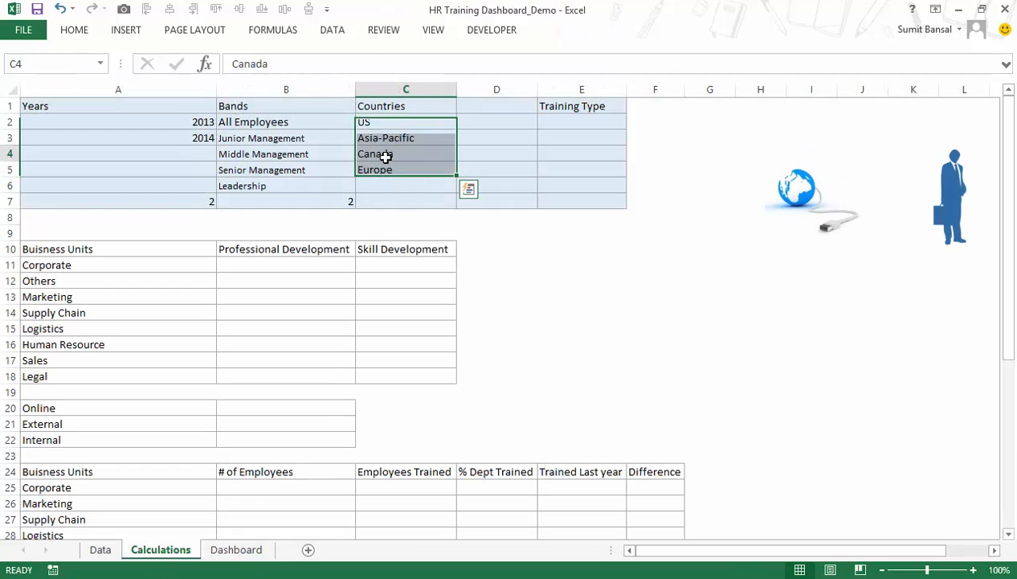
{"action": "mouse_move", "coordinate": [389, 152]}
{"action": "left_mouse_down"}
{"action": "mouse_move", "coordinate": [371, 153]}
{"action": "mouse_move", "coordinate": [401, 138]}
{"action": "left_mouse_up"}
{"action": "left_click", "coordinate": [404, 170]}
{"action": "left_click_drag", "start_coordinate": [455, 170], "coordinate": [463, 157]}
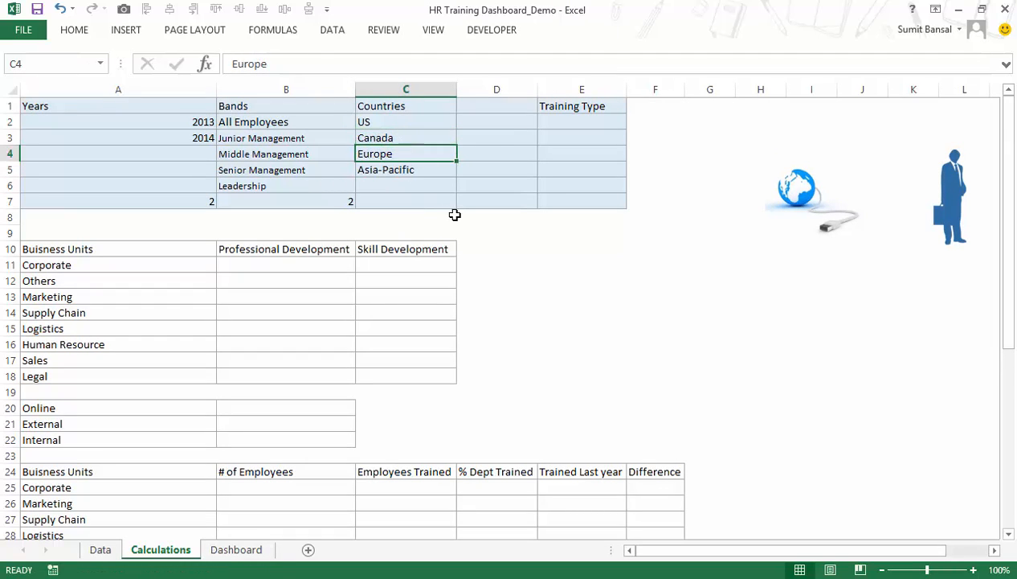
{"action": "left_click", "coordinate": [469, 122]}
Nudge the Canada check box on the Dashboard slightly left, closer to the US check box.
{"action": "left_click", "coordinate": [259, 550]}
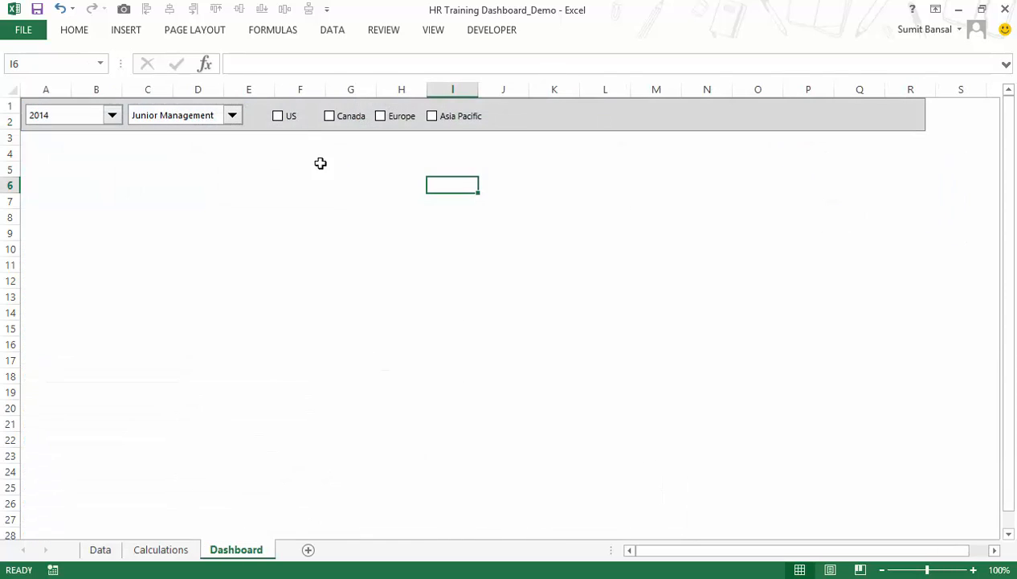
{"action": "right_click", "coordinate": [296, 120]}
{"action": "right_click", "coordinate": [351, 119]}
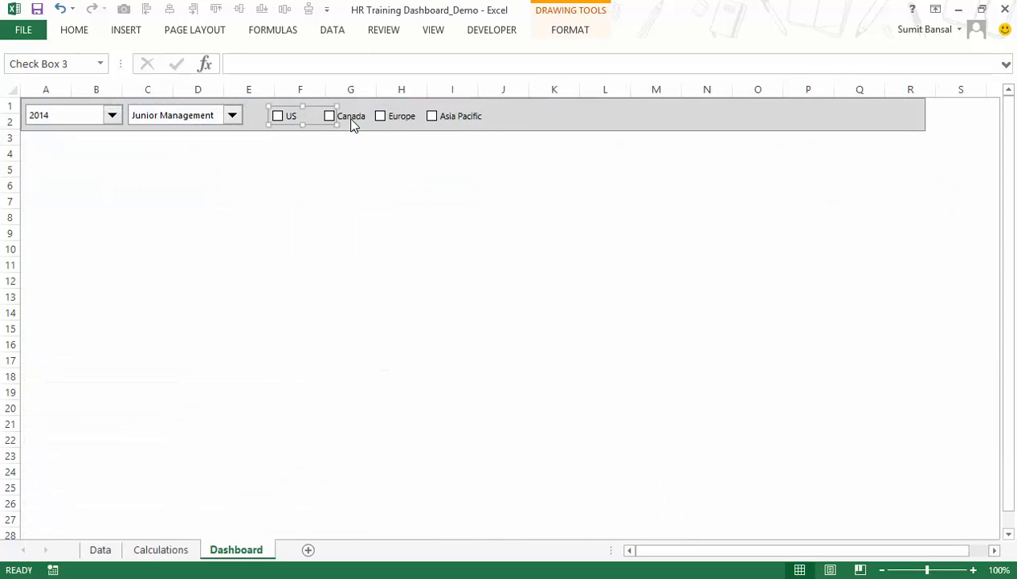
{"action": "key", "text": "Left"}
{"action": "key", "text": "Left"}
{"action": "key", "text": "Left"}
{"action": "key", "text": "Left"}
{"action": "key", "text": "Left"}
{"action": "key", "text": "Left"}
{"action": "key", "text": "Left"}
{"action": "key", "text": "Left"}
{"action": "key", "text": "Left"}
{"action": "key", "text": "Escape"}
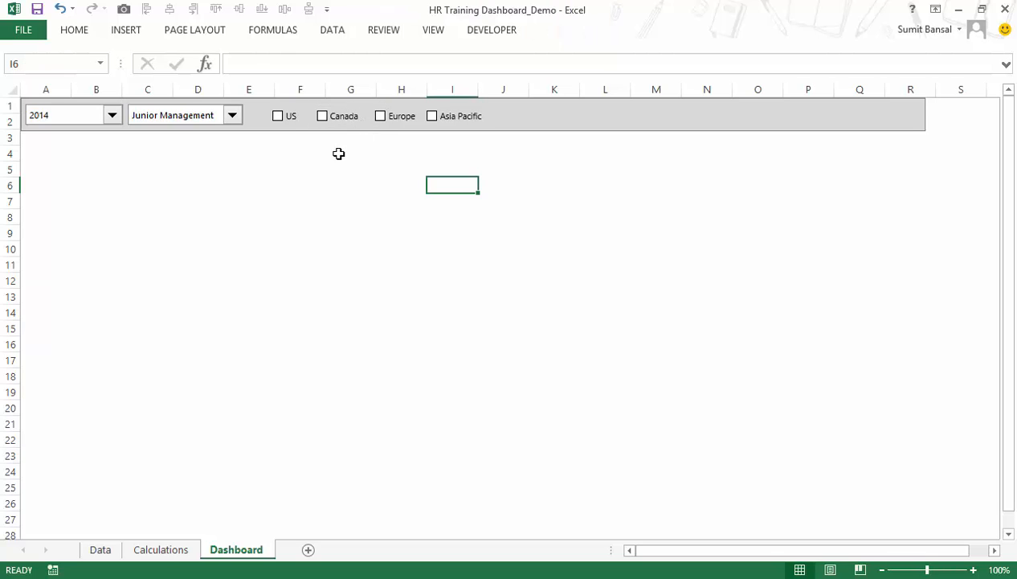
Tick the US check box and link it to cell D2 of the Calculations sheet through Format Control.
{"action": "left_click", "coordinate": [290, 123]}
{"action": "right_click", "coordinate": [287, 126]}
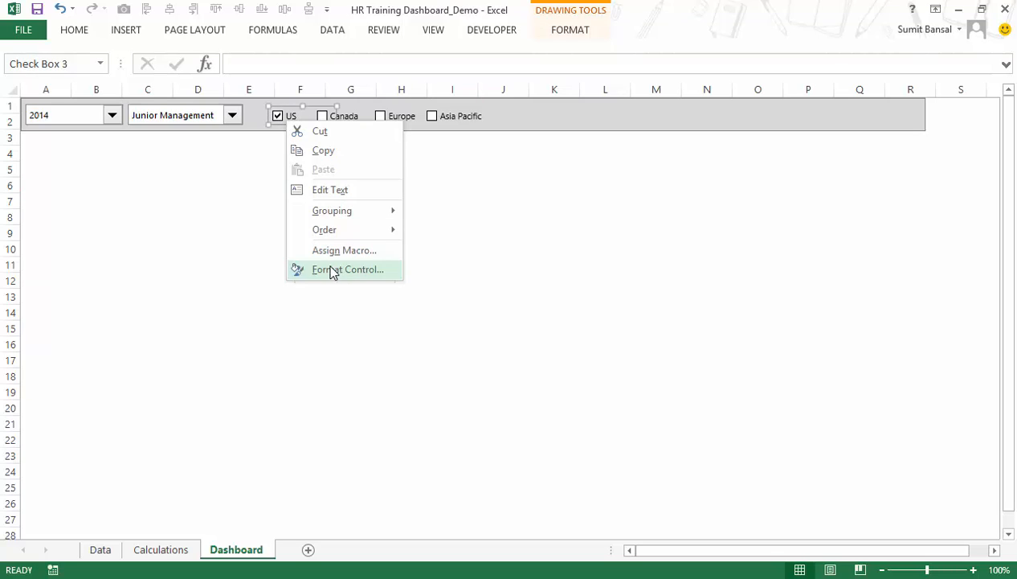
{"action": "left_click", "coordinate": [354, 275]}
{"action": "left_click_drag", "start_coordinate": [479, 41], "coordinate": [613, 46]}
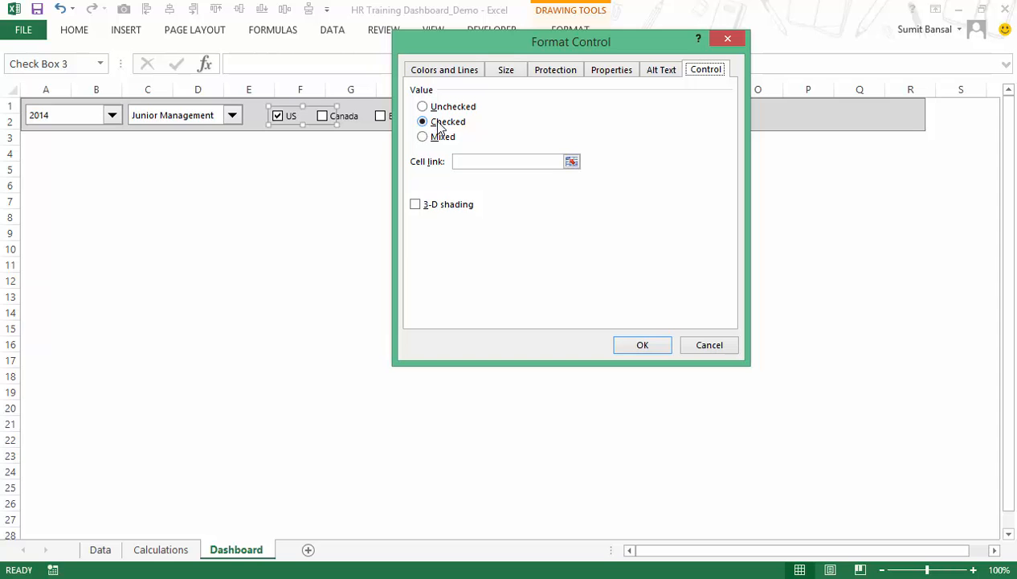
{"action": "left_click", "coordinate": [571, 162]}
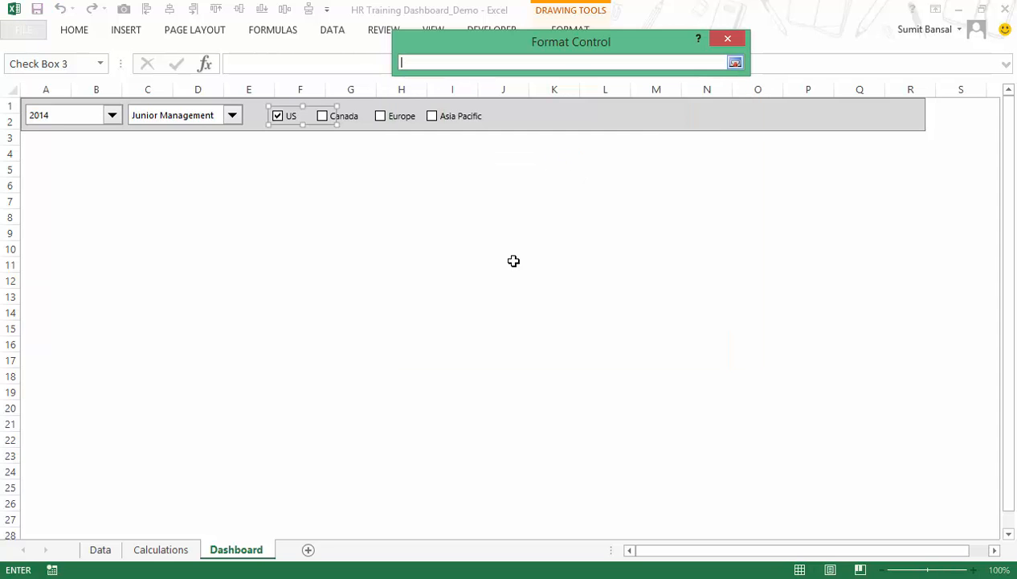
{"action": "left_click", "coordinate": [179, 551]}
{"action": "left_click", "coordinate": [468, 119]}
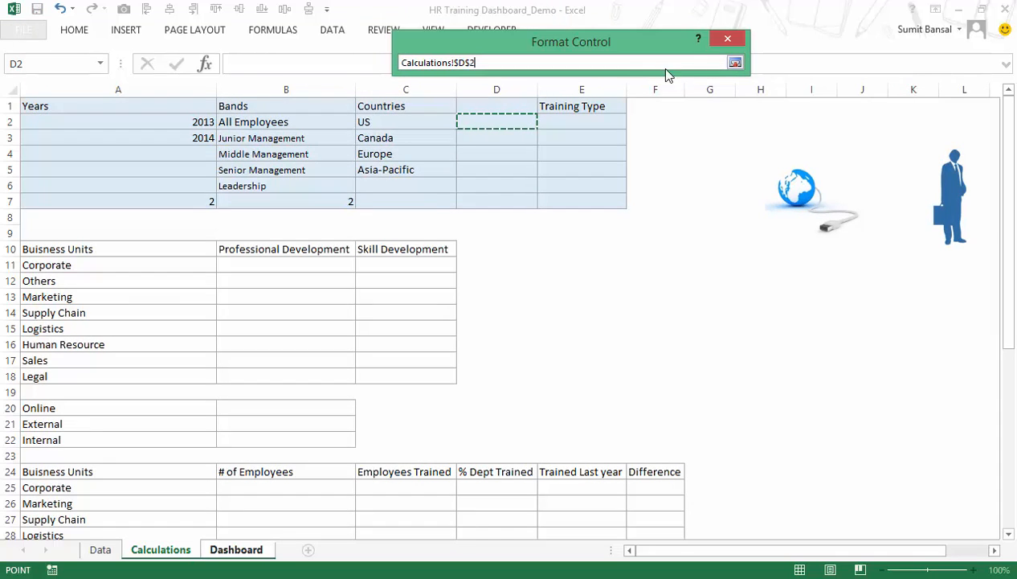
{"action": "left_click", "coordinate": [735, 62]}
{"action": "left_click", "coordinate": [627, 344]}
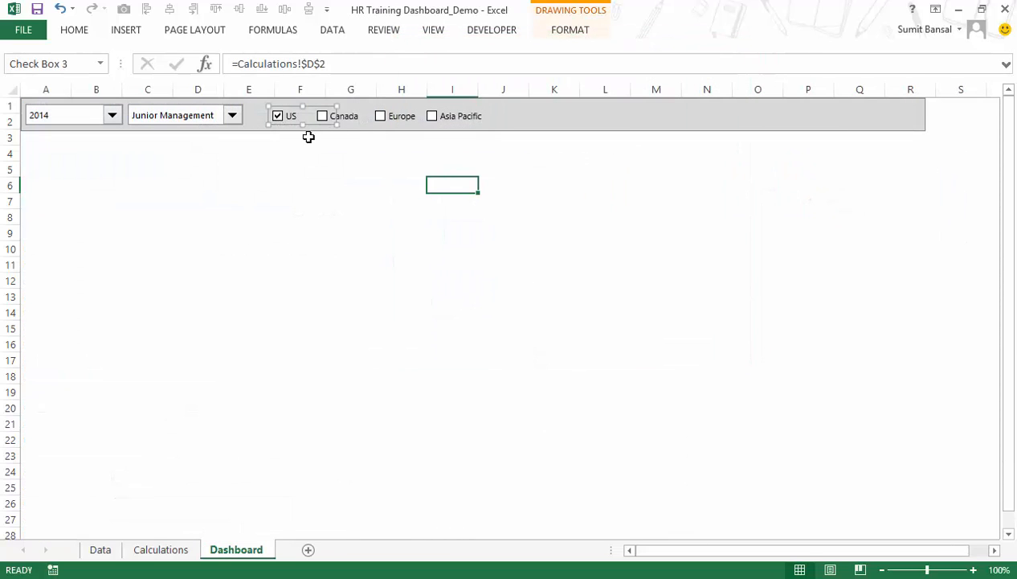
Test the US check box by unticking and reticking it, examining linked cell D2 on the Calculations sheet each time.
{"action": "key", "text": "Escape"}
{"action": "left_click", "coordinate": [278, 117]}
{"action": "left_click", "coordinate": [178, 551]}
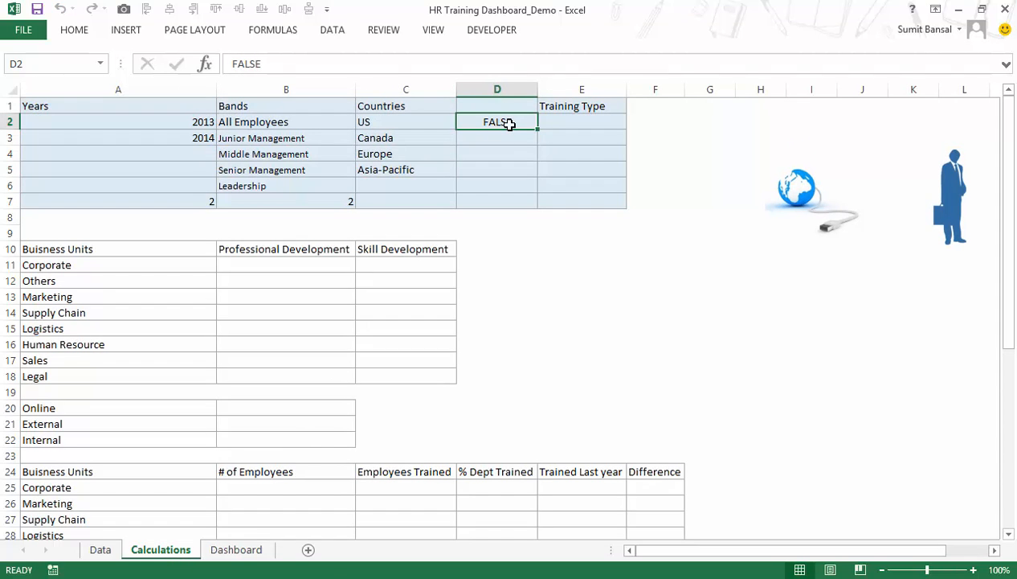
{"action": "left_click", "coordinate": [231, 552]}
{"action": "left_click", "coordinate": [278, 117]}
{"action": "left_click", "coordinate": [178, 551]}
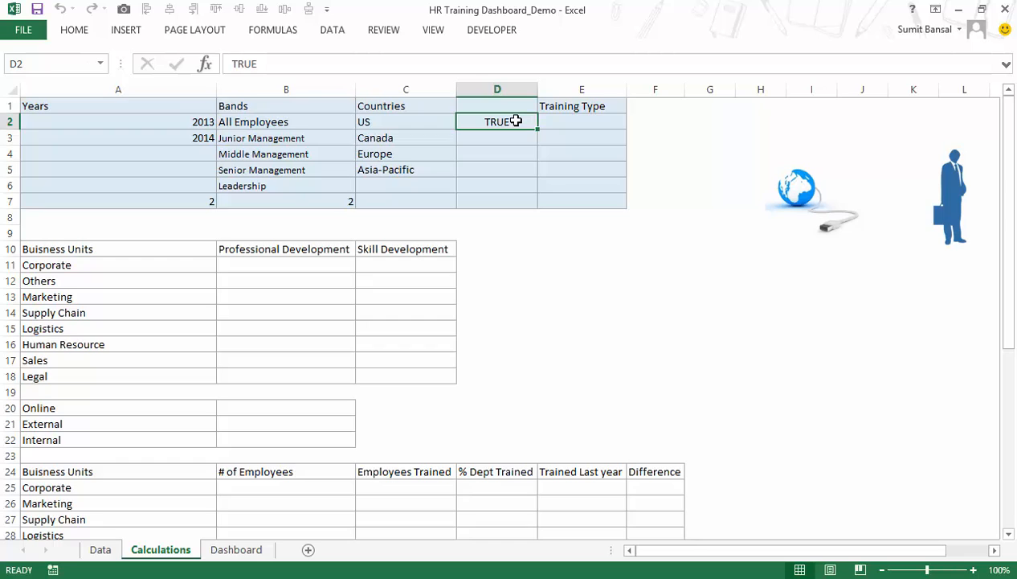
{"action": "left_click", "coordinate": [409, 120]}
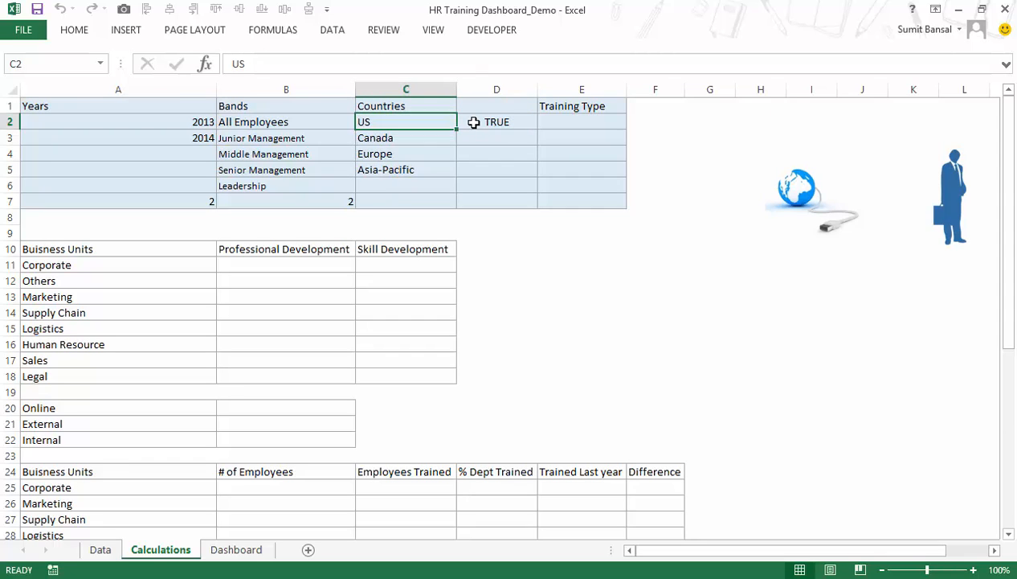
{"action": "left_click", "coordinate": [474, 121]}
Set the Canada check box's value to Checked and link it to Calculations cell D3.
{"action": "left_click", "coordinate": [237, 549]}
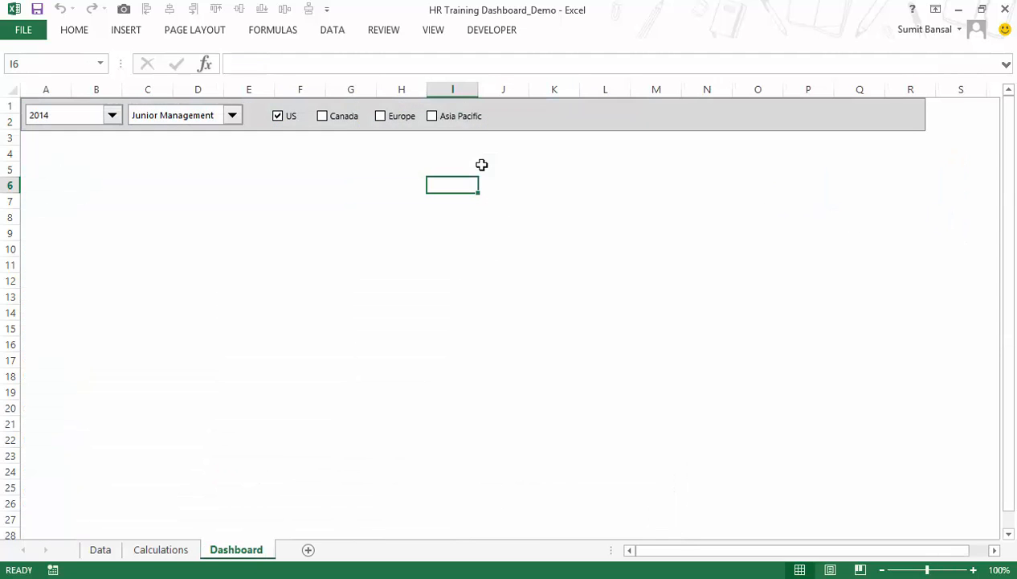
{"action": "right_click", "coordinate": [347, 122]}
{"action": "left_click", "coordinate": [396, 265]}
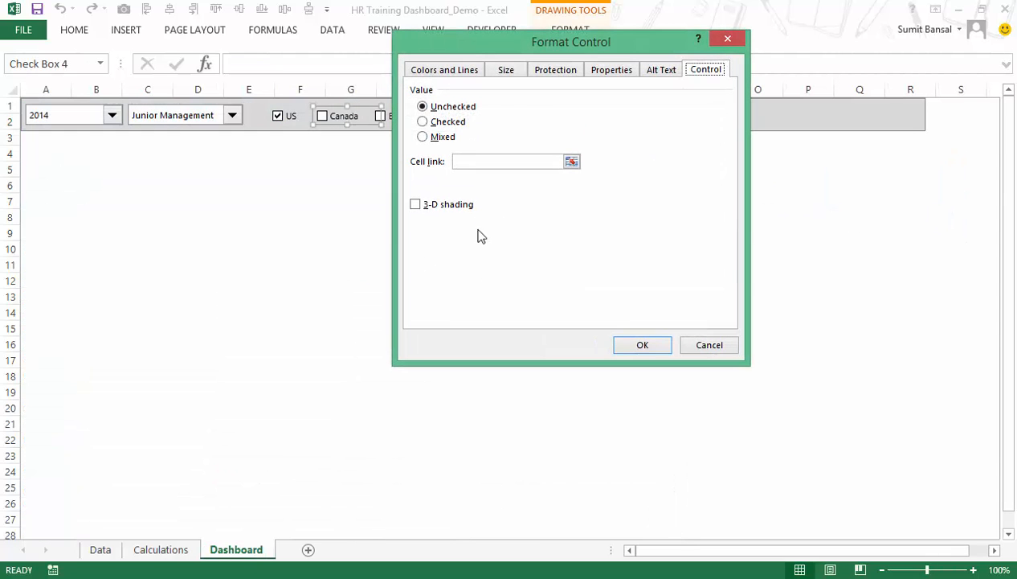
{"action": "left_click", "coordinate": [445, 123]}
{"action": "left_click", "coordinate": [571, 162]}
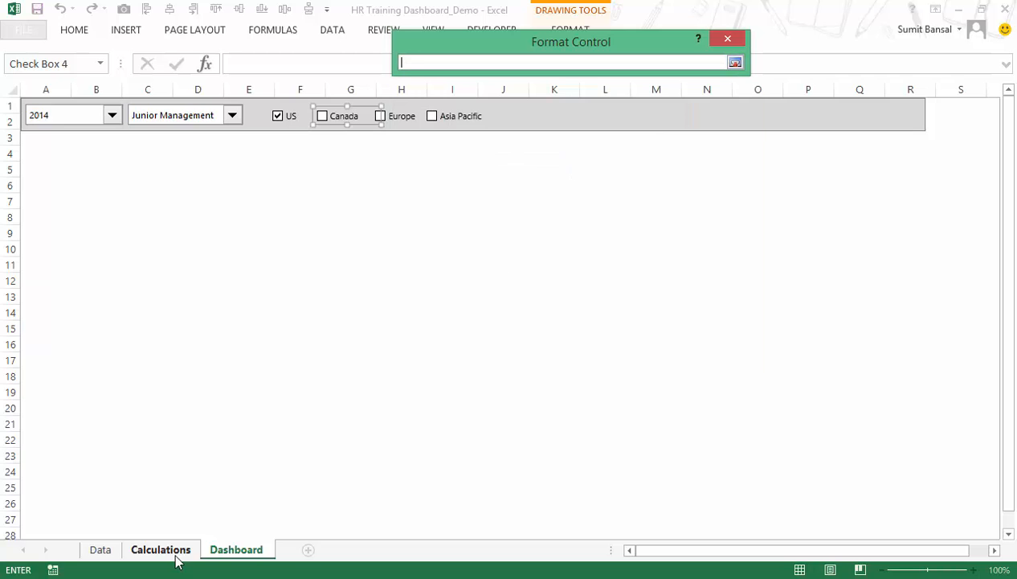
{"action": "left_click", "coordinate": [160, 549]}
{"action": "left_click", "coordinate": [475, 138]}
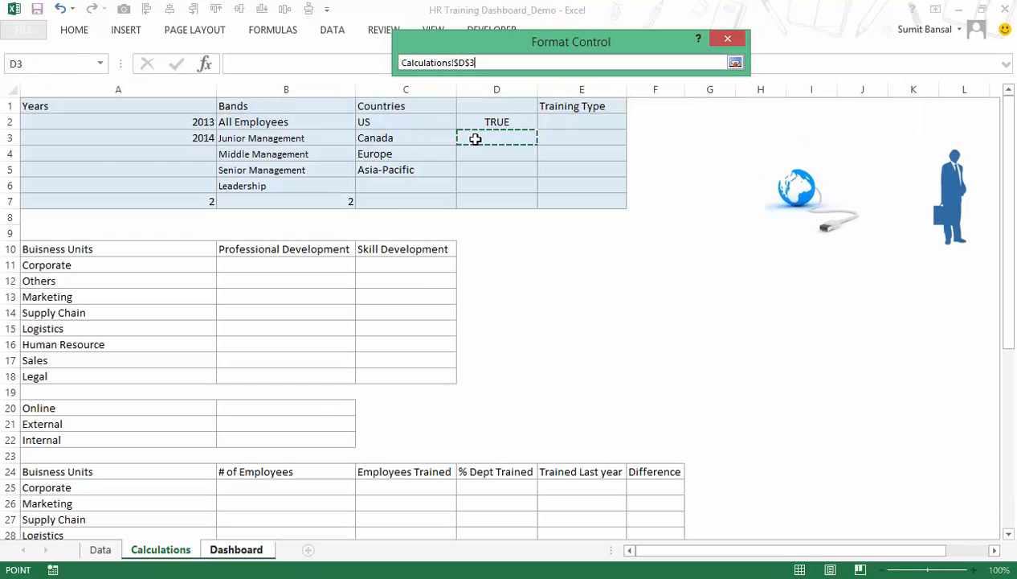
{"action": "left_click", "coordinate": [735, 62]}
{"action": "left_click", "coordinate": [631, 344]}
Set the Europe check box's value to Checked and link it to Calculations cell D4.
{"action": "right_click", "coordinate": [394, 115]}
{"action": "left_click", "coordinate": [457, 264]}
{"action": "left_click", "coordinate": [446, 124]}
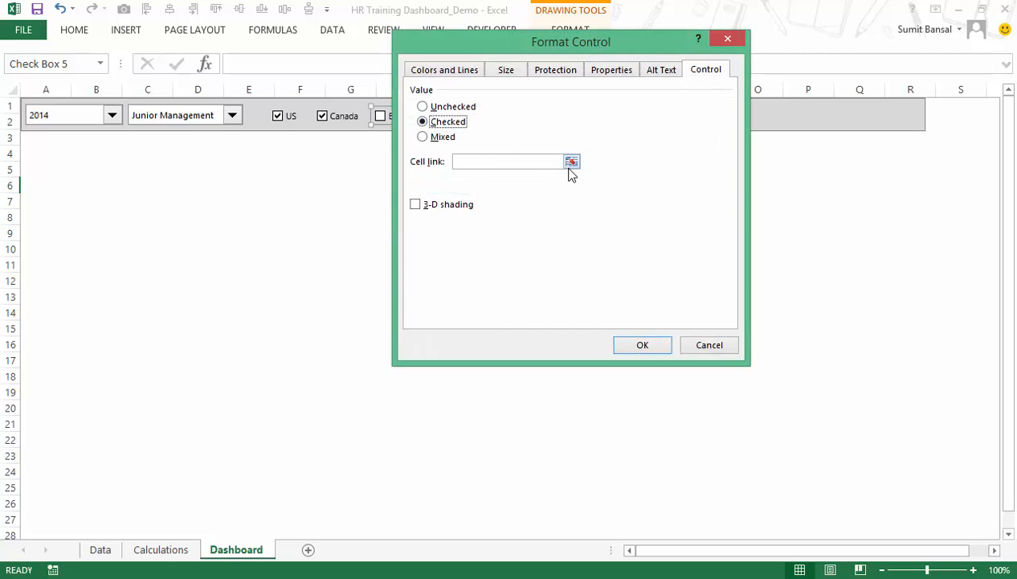
{"action": "left_click", "coordinate": [571, 161]}
{"action": "left_click", "coordinate": [161, 549]}
{"action": "left_click", "coordinate": [492, 154]}
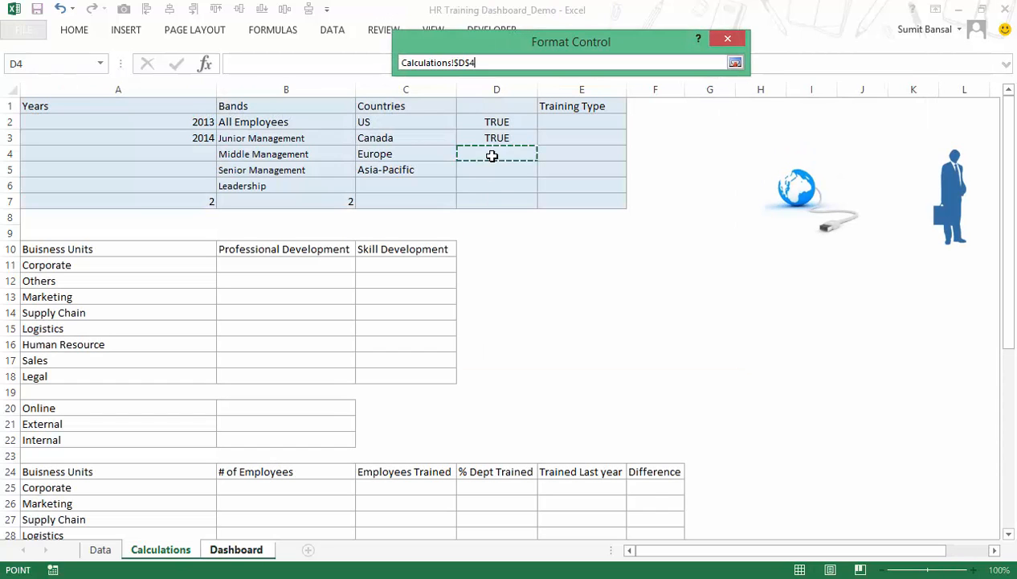
{"action": "left_click", "coordinate": [735, 61]}
{"action": "left_click", "coordinate": [641, 345]}
Set the Asia Pacific check box's value to Checked and link it to Calculations cell D5.
{"action": "right_click", "coordinate": [465, 122]}
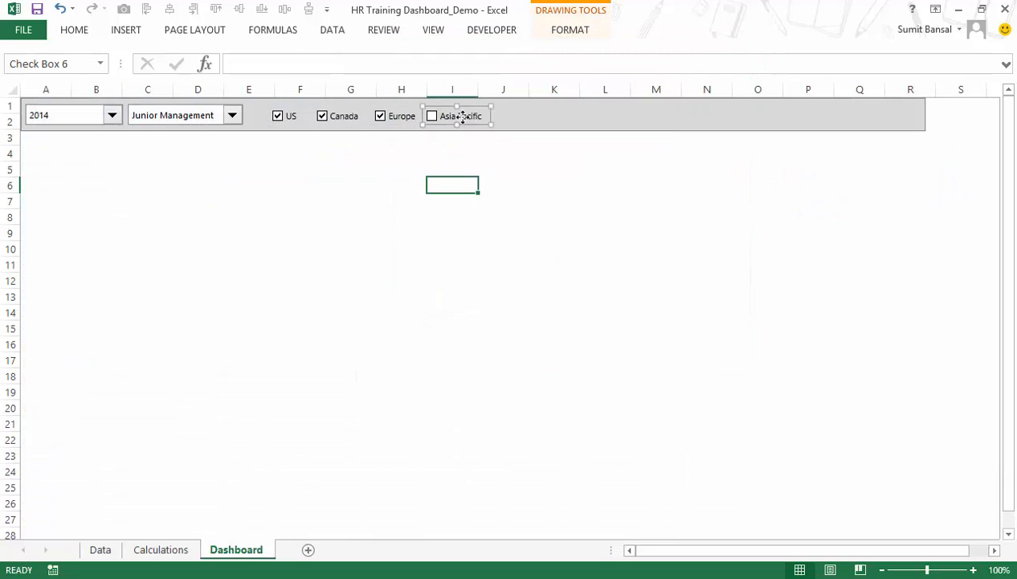
{"action": "left_click", "coordinate": [518, 266]}
{"action": "left_click", "coordinate": [445, 121]}
{"action": "left_click", "coordinate": [572, 163]}
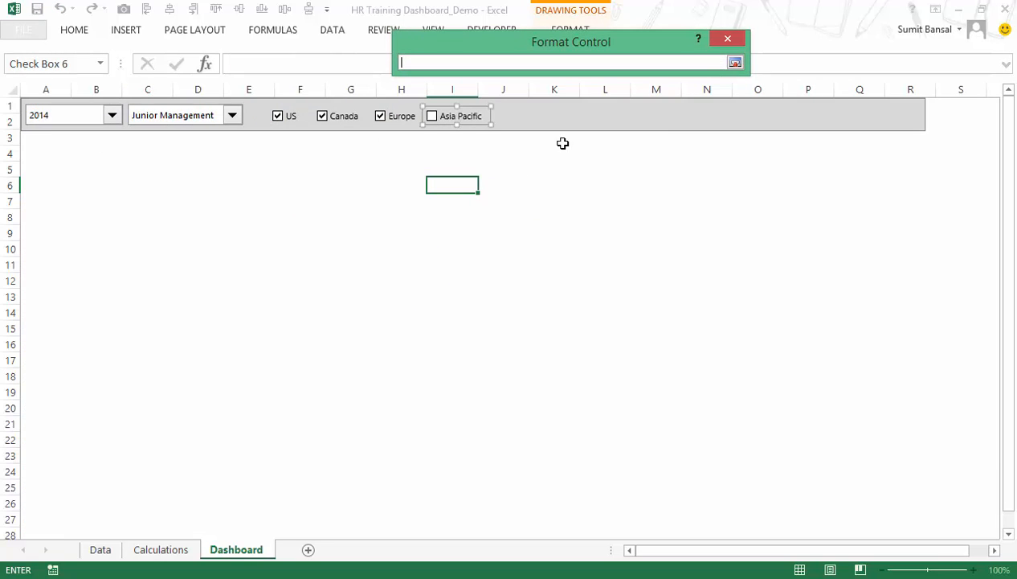
{"action": "left_click", "coordinate": [160, 548]}
{"action": "left_click", "coordinate": [476, 175]}
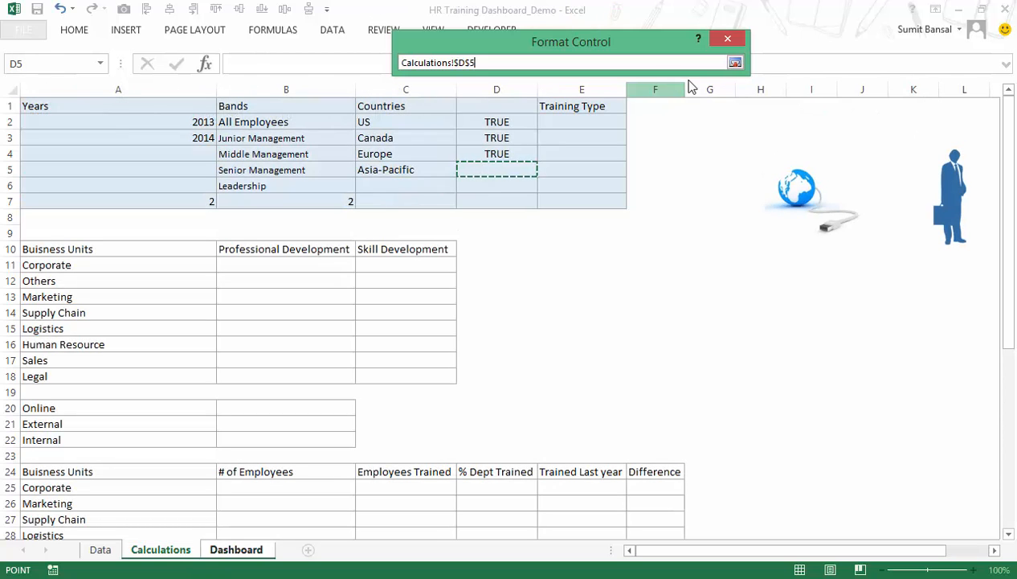
{"action": "left_click", "coordinate": [735, 63]}
{"action": "left_click", "coordinate": [641, 344]}
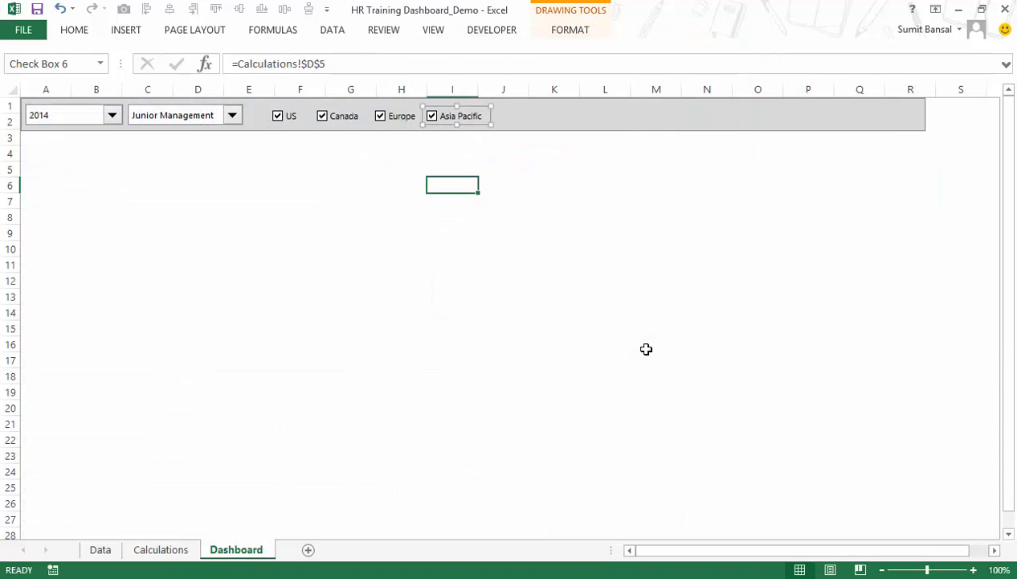
{"action": "left_click", "coordinate": [660, 351]}
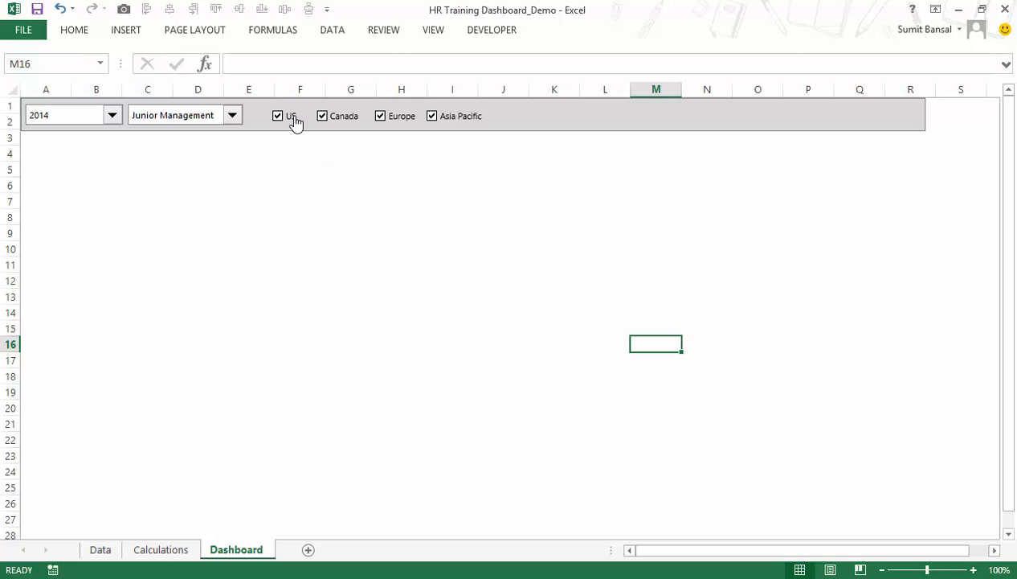
Test the Canada and Europe check boxes by unticking and reticking them, examining linked cells D2:D5 on the Calculations sheet.
{"action": "left_click", "coordinate": [337, 121]}
{"action": "left_click", "coordinate": [397, 122]}
{"action": "left_click", "coordinate": [161, 550]}
{"action": "left_click_drag", "start_coordinate": [490, 138], "coordinate": [490, 153]}
{"action": "left_click_drag", "start_coordinate": [515, 120], "coordinate": [516, 171]}
{"action": "left_click", "coordinate": [250, 550]}
{"action": "left_click", "coordinate": [336, 122]}
{"action": "left_click", "coordinate": [388, 120]}
{"action": "left_click", "coordinate": [161, 549]}
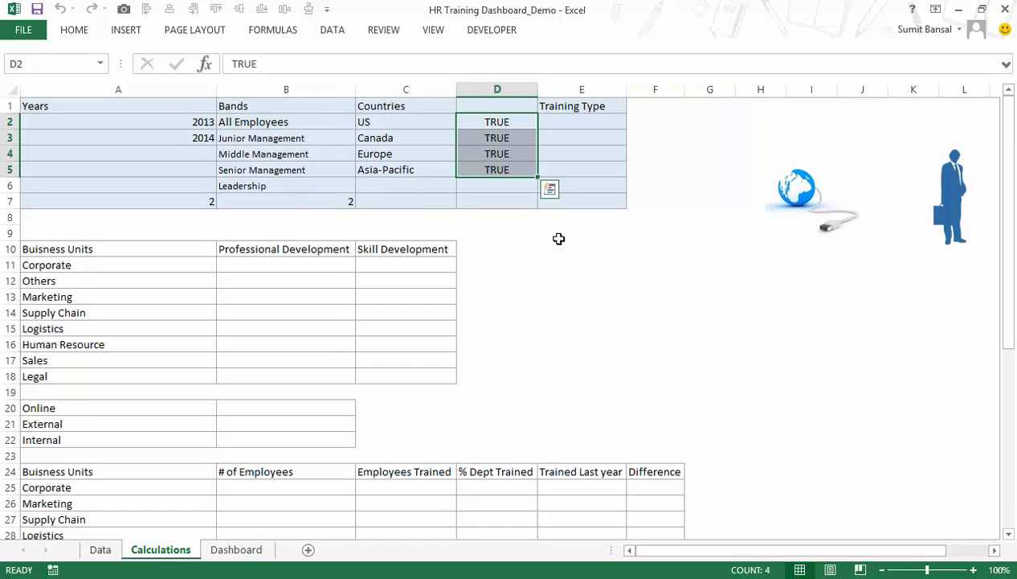
Compare the Training Type cells E2:E7 with the Calculations and Dashboard sheets of the HR Training Dashboard_Final workbook.
{"action": "left_click_drag", "start_coordinate": [572, 121], "coordinate": [573, 202]}
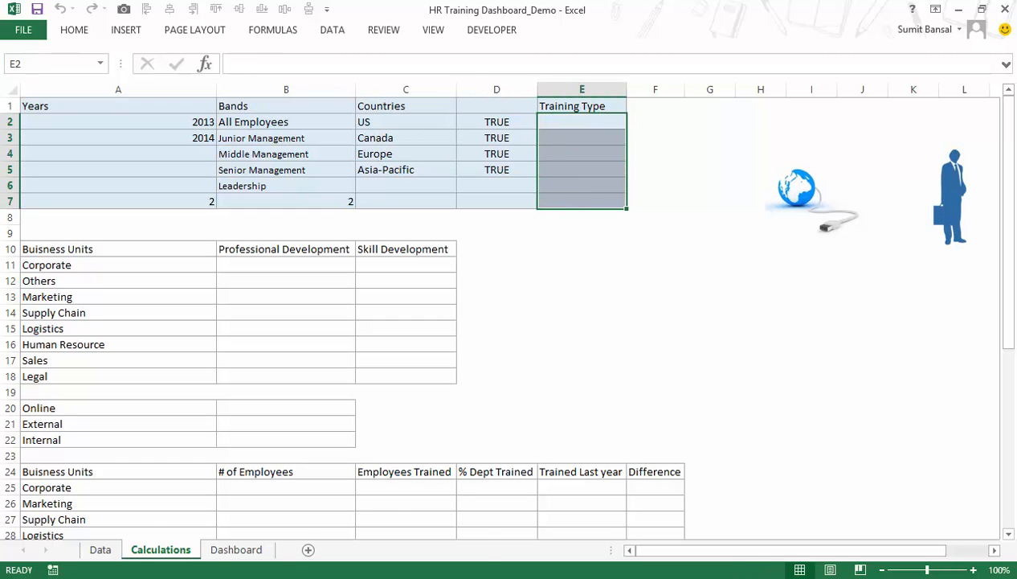
{"action": "left_click", "coordinate": [333, 544]}
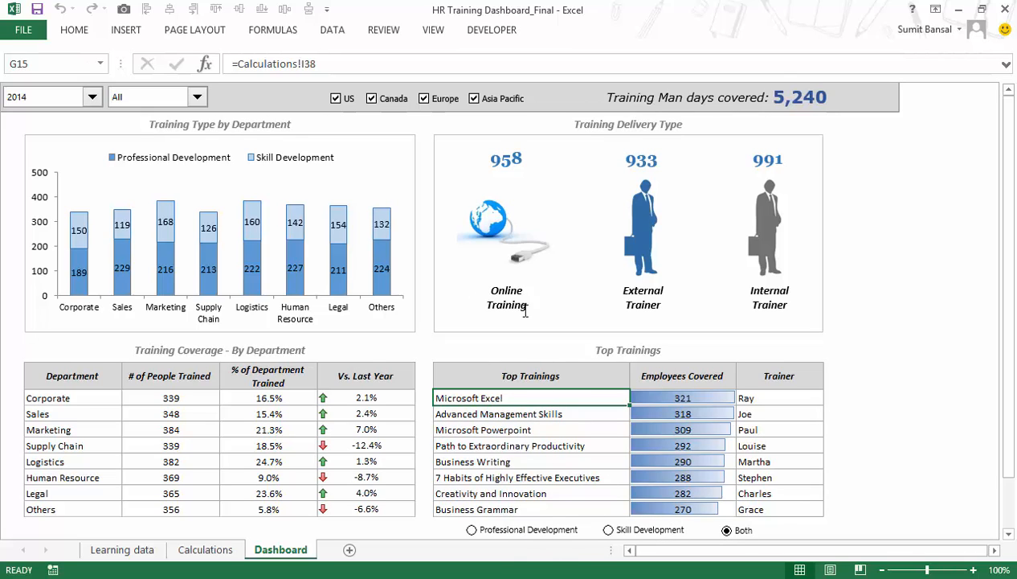
{"action": "left_click", "coordinate": [208, 550]}
{"action": "left_click", "coordinate": [281, 550]}
{"action": "left_click", "coordinate": [227, 518]}
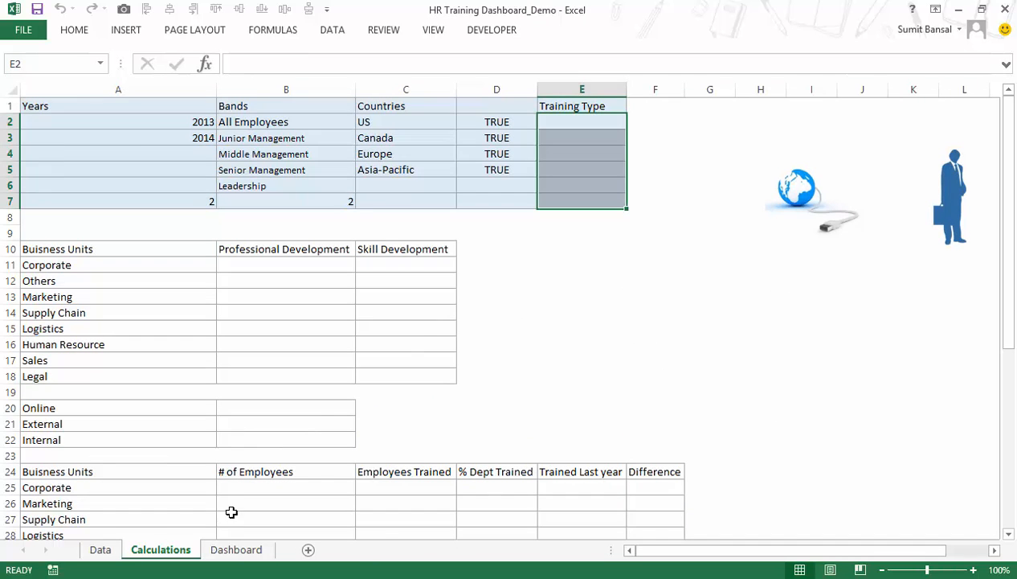
Select B11 for Corporate in the demo, then examine the Corporate column of the Training Type by Department chart in HR Training Dashboard_Final.
{"action": "left_click", "coordinate": [648, 341]}
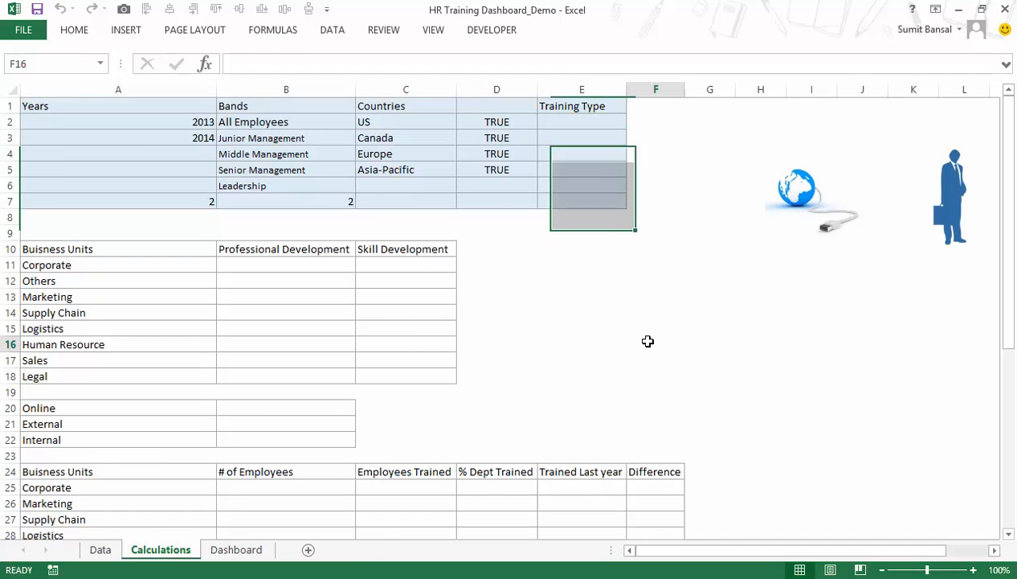
{"action": "left_click", "coordinate": [159, 267]}
{"action": "left_click", "coordinate": [233, 266]}
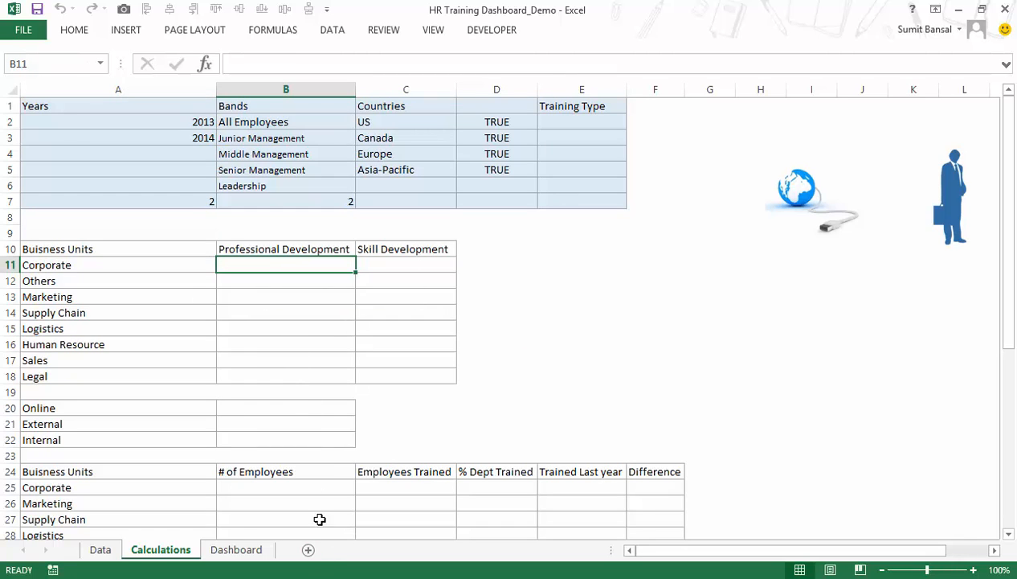
{"action": "left_click", "coordinate": [315, 574]}
{"action": "left_click", "coordinate": [464, 451]}
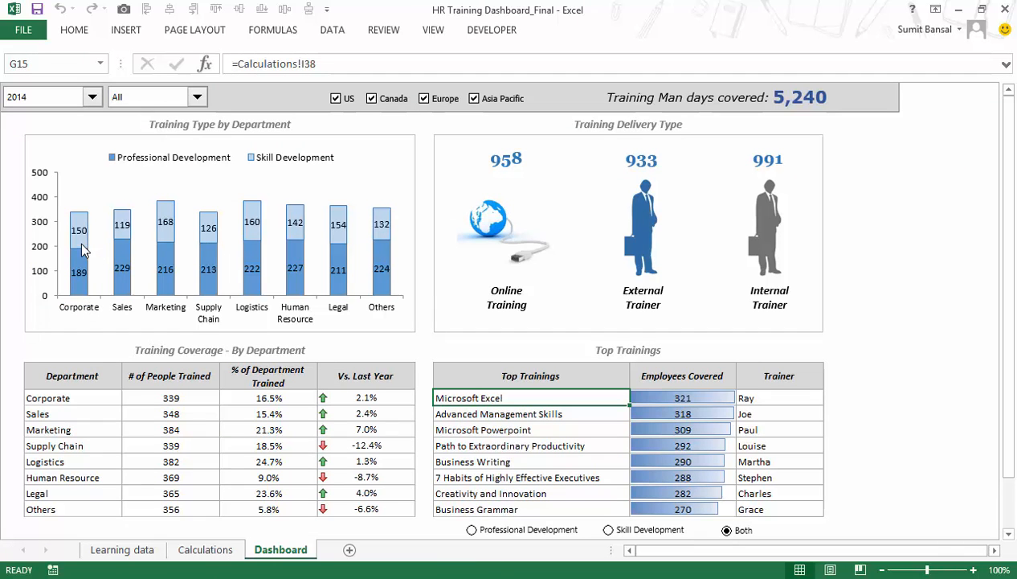
{"action": "mouse_move", "coordinate": [80, 266]}
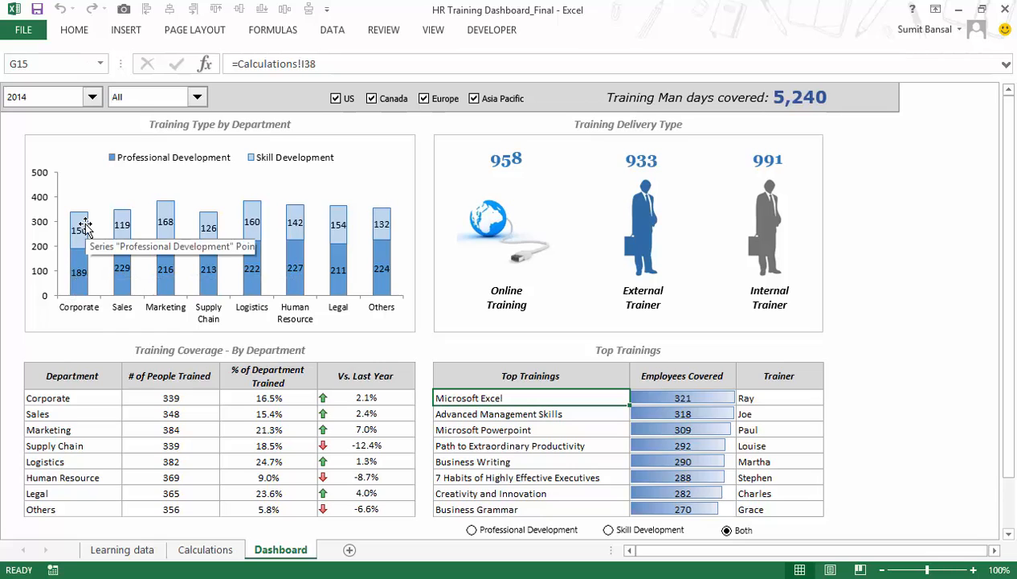
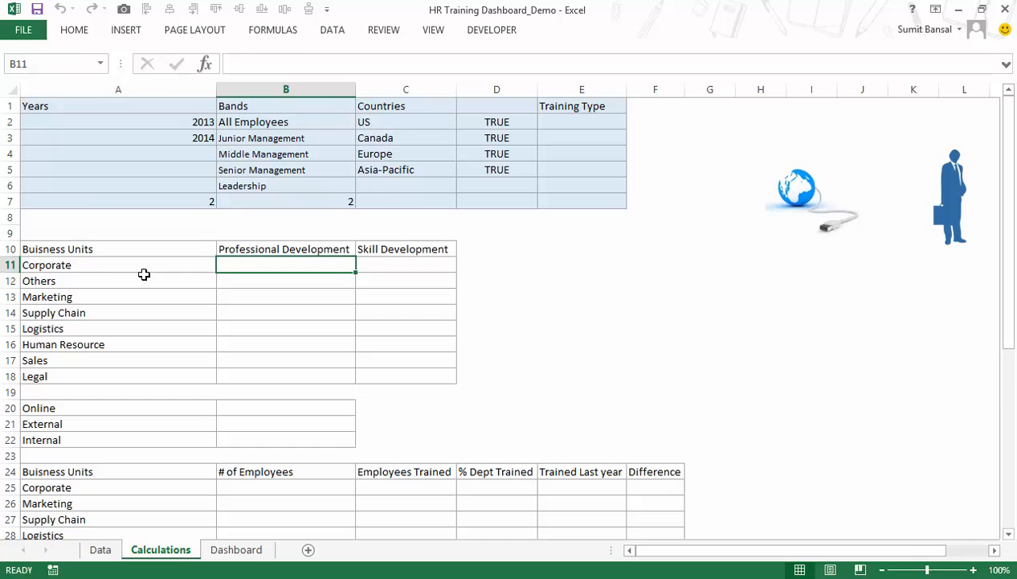
{"action": "left_click", "coordinate": [243, 250]}
{"action": "left_click", "coordinate": [269, 269]}
{"action": "type", "text": "="}
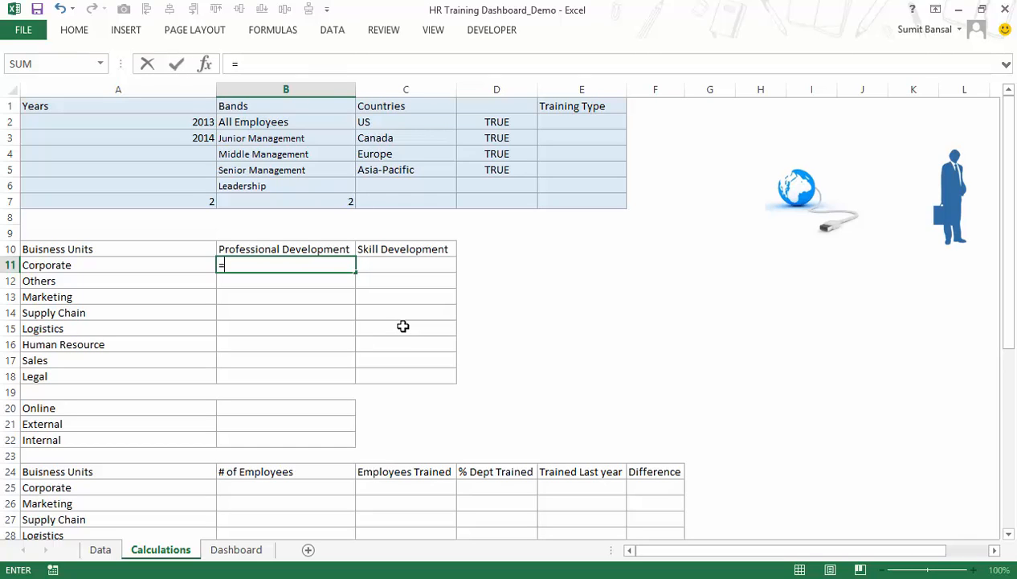
{"action": "type", "text": "sumpr"}
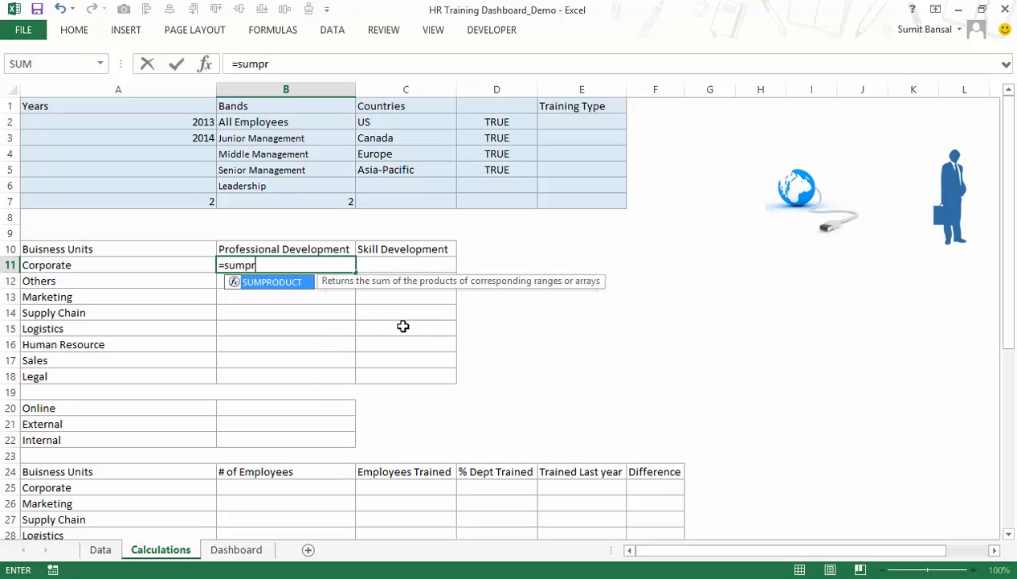
{"action": "key", "text": "Tab"}
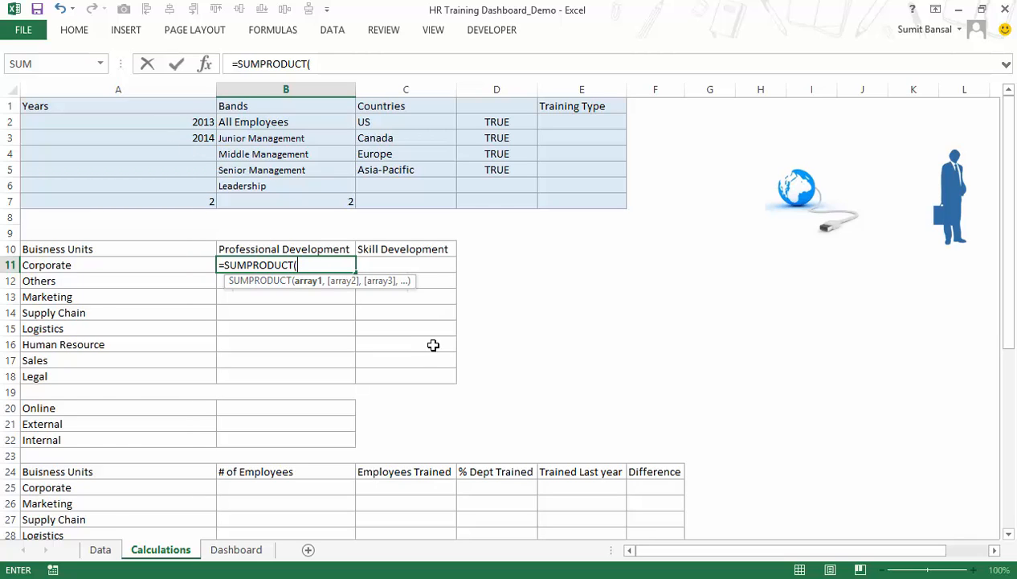
{"action": "type", "text": "year"}
{"action": "key", "text": "Tab"}
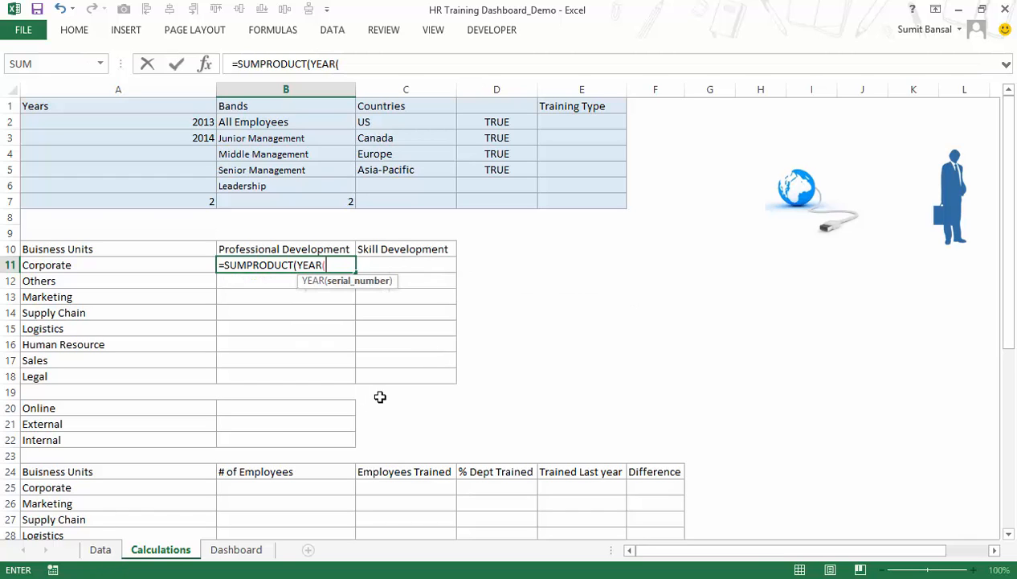
{"action": "key", "text": "Escape"}
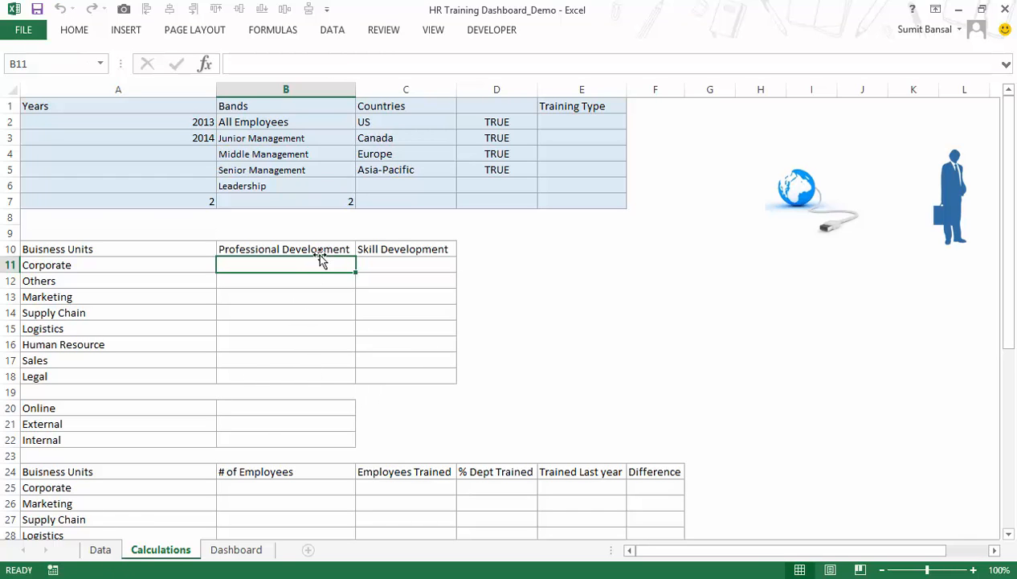
Convert the training records in A1:M10001 on the Data sheet into a table with headers.
{"action": "left_click", "coordinate": [101, 548]}
{"action": "left_click", "coordinate": [250, 319]}
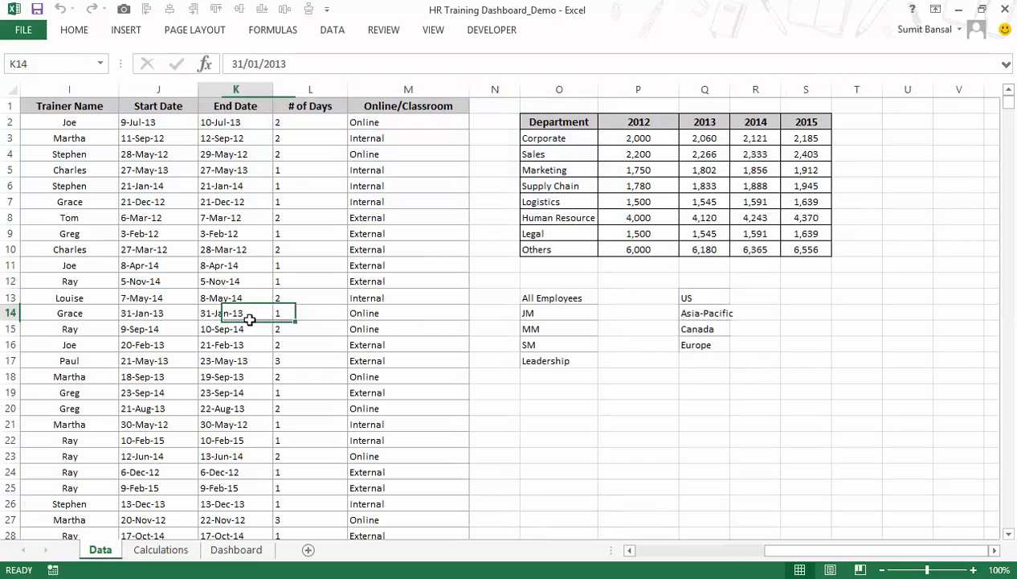
{"action": "key", "text": "ctrl+Left"}
{"action": "key", "text": "ctrl+Up"}
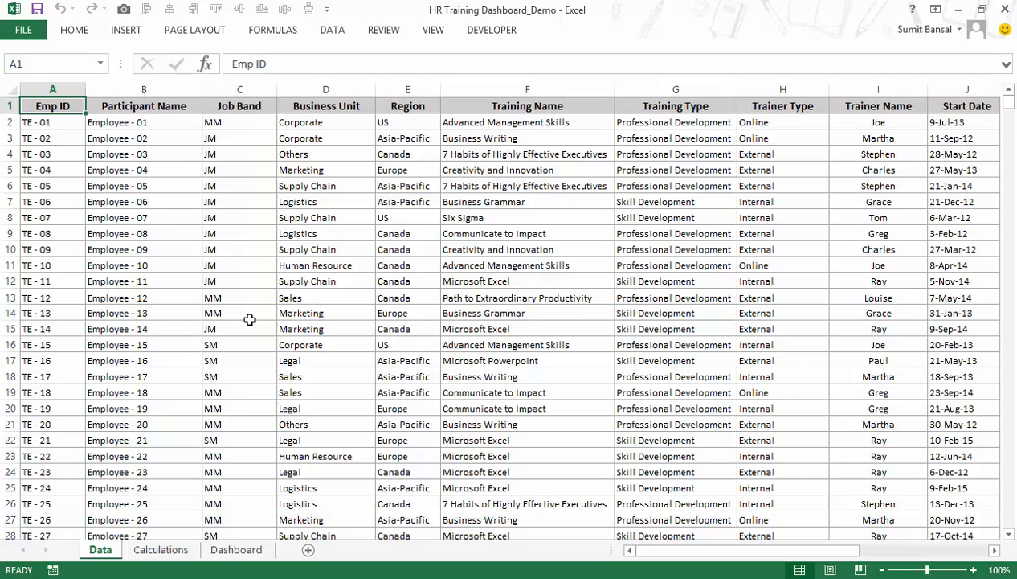
{"action": "scroll", "coordinate": [257, 330], "scroll_direction": "down", "scroll_amount": 3}
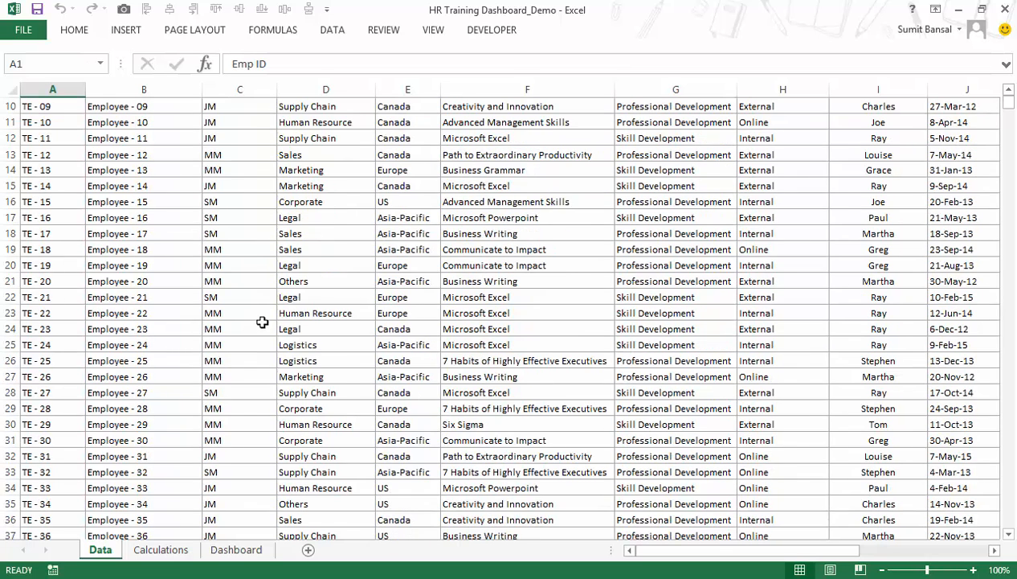
{"action": "scroll", "coordinate": [264, 365], "scroll_direction": "up", "scroll_amount": 3}
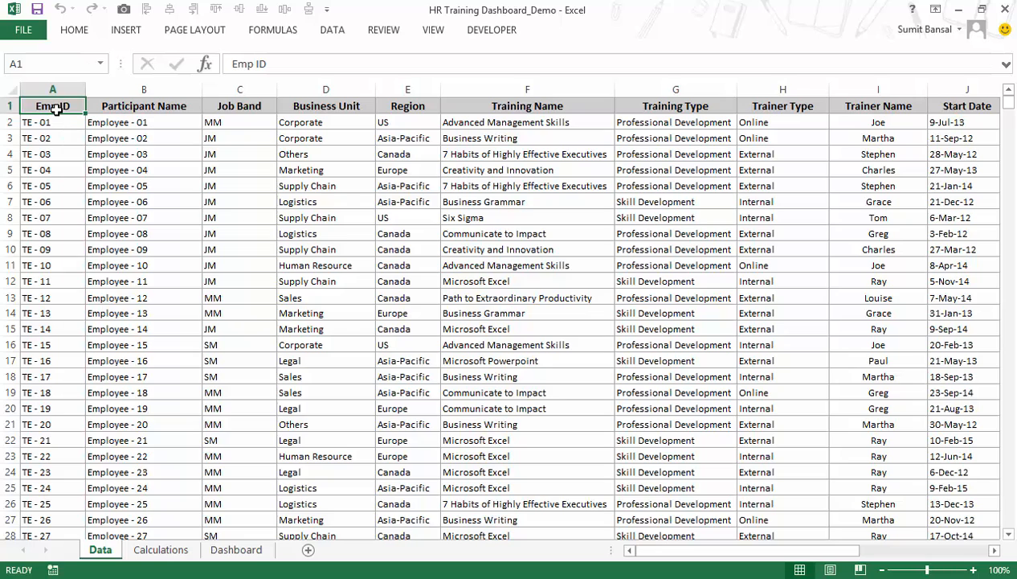
{"action": "left_click", "coordinate": [482, 277]}
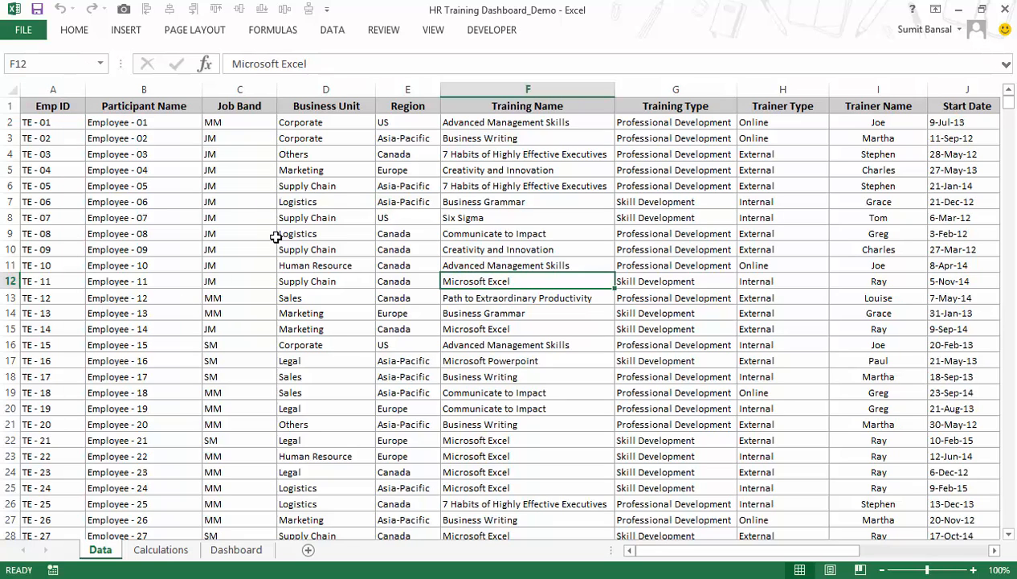
{"action": "key", "text": "ctrl+t"}
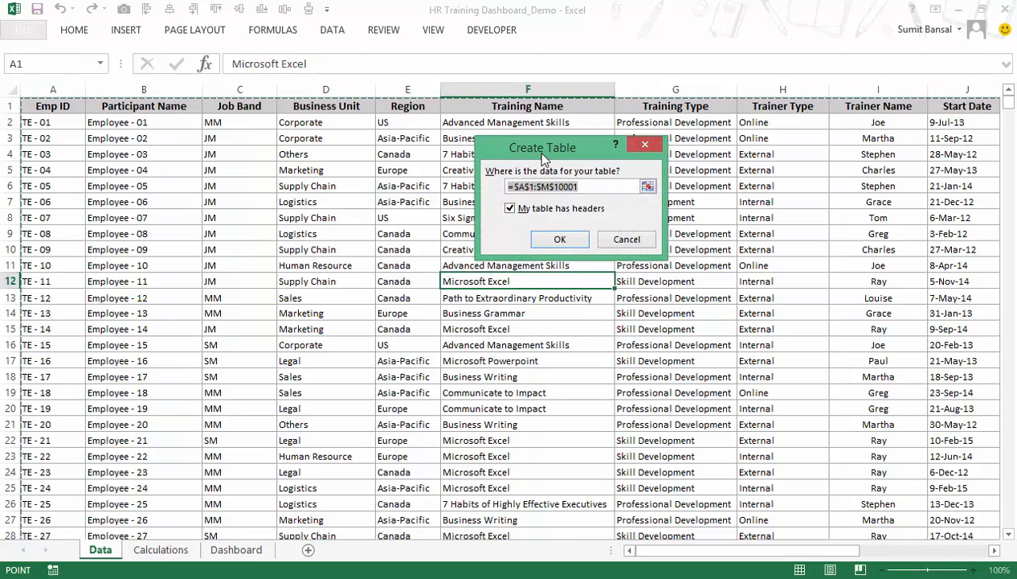
{"action": "left_click_drag", "start_coordinate": [577, 151], "coordinate": [262, 175]}
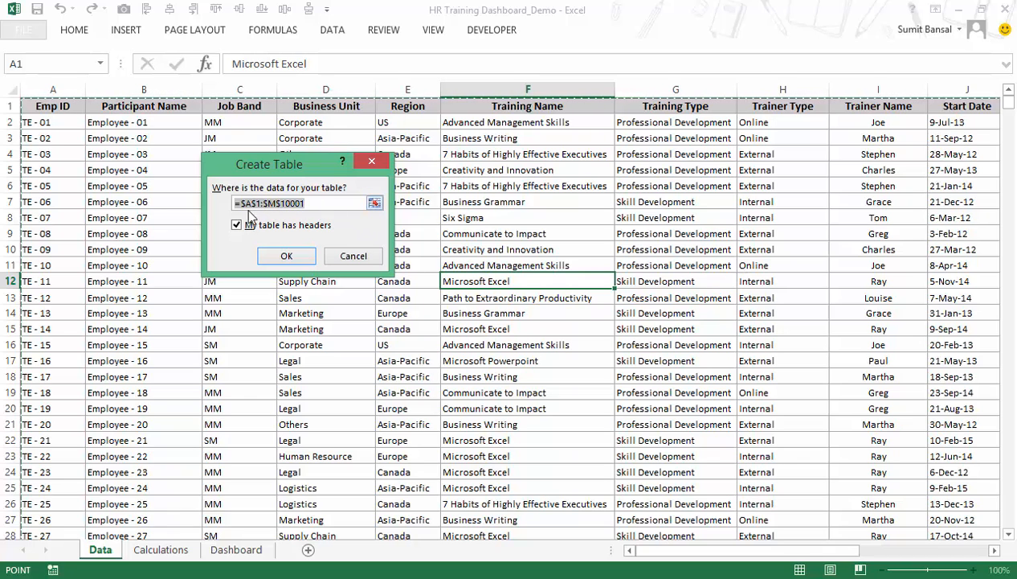
{"action": "left_click", "coordinate": [237, 224]}
{"action": "left_click", "coordinate": [271, 258]}
Name the training records table HRData.
{"action": "left_click", "coordinate": [255, 202]}
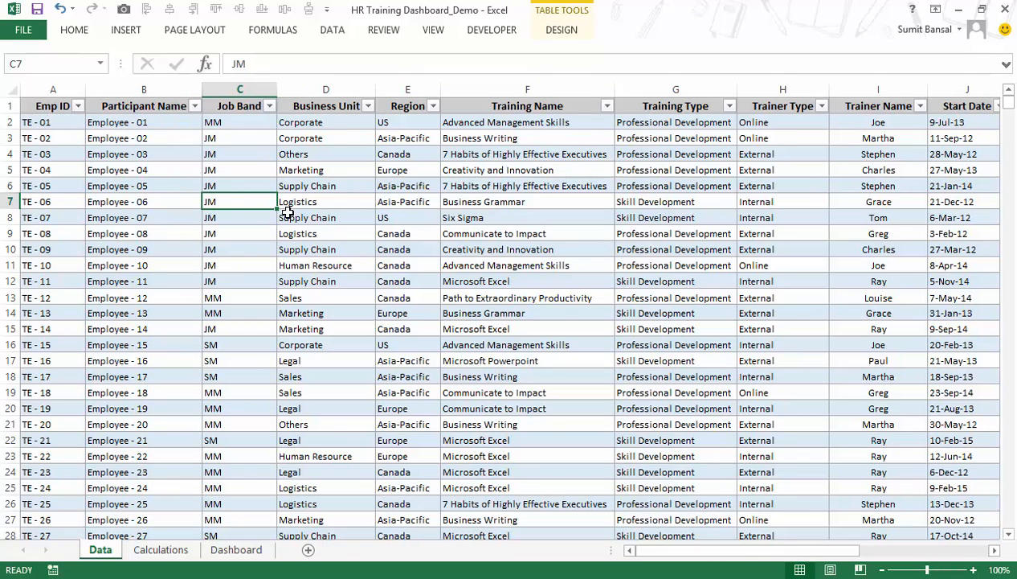
{"action": "left_click", "coordinate": [560, 39]}
{"action": "left_click_drag", "start_coordinate": [42, 68], "coordinate": [2, 72]}
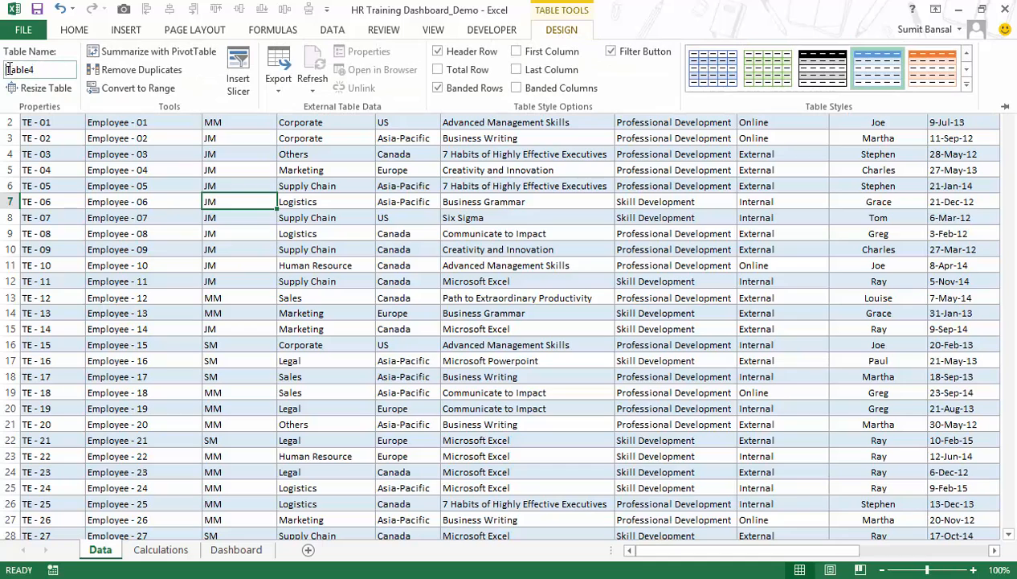
{"action": "double_click", "coordinate": [42, 70]}
{"action": "type", "text": "HRData."}
{"action": "key", "text": "Return"}
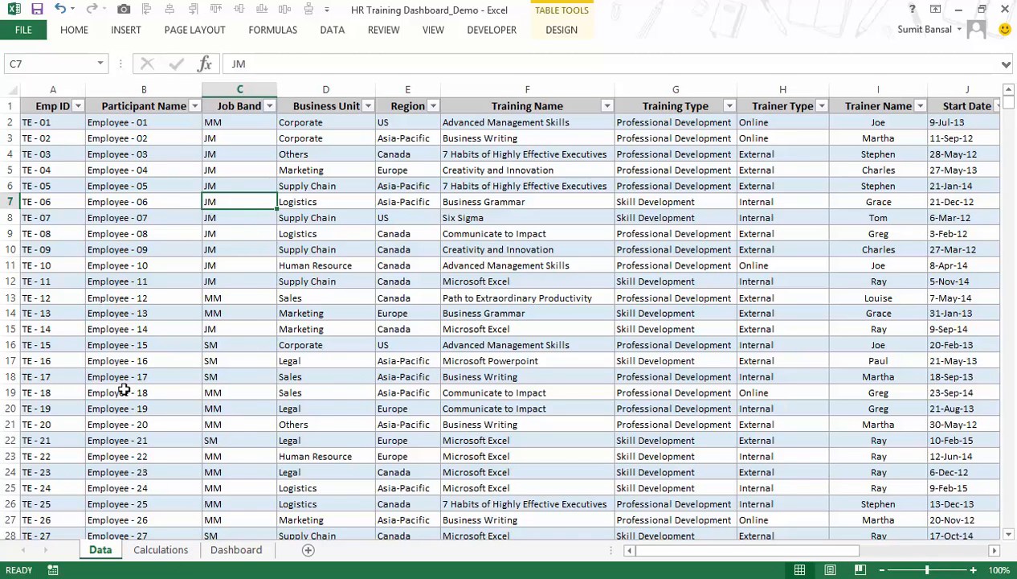
In Calculations cell B11, begin a SUMPRODUCT formula with a nested YEAR function referring to the HRData table.
{"action": "left_click", "coordinate": [160, 550]}
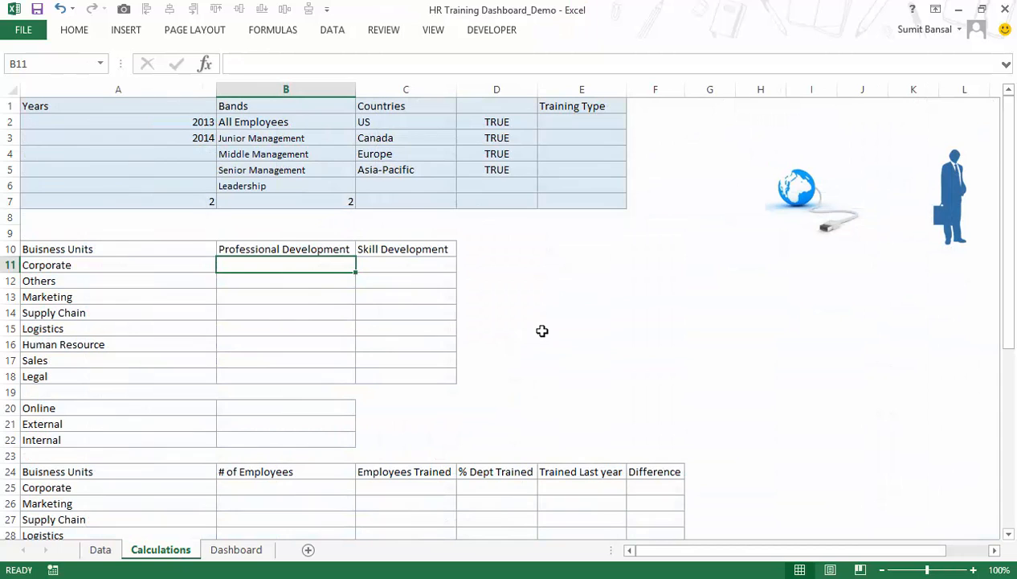
{"action": "type", "text": "=sumpro"}
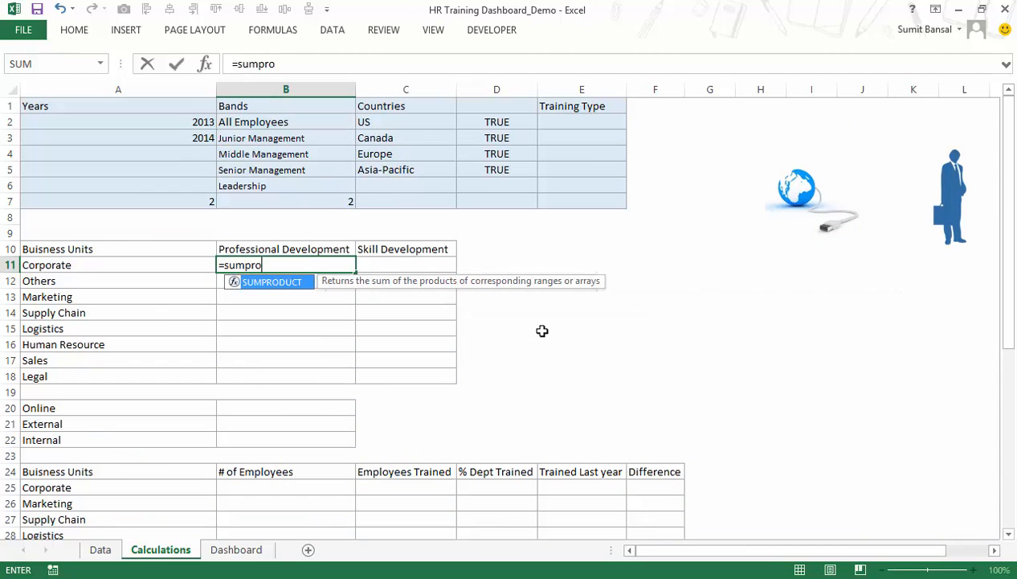
{"action": "key", "text": "Tab"}
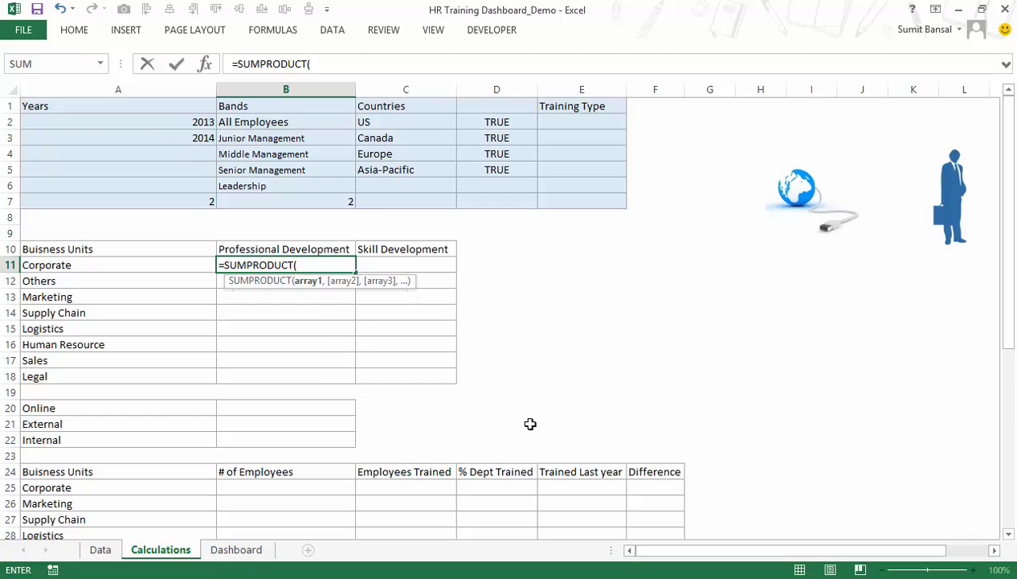
{"action": "type", "text": "yea"}
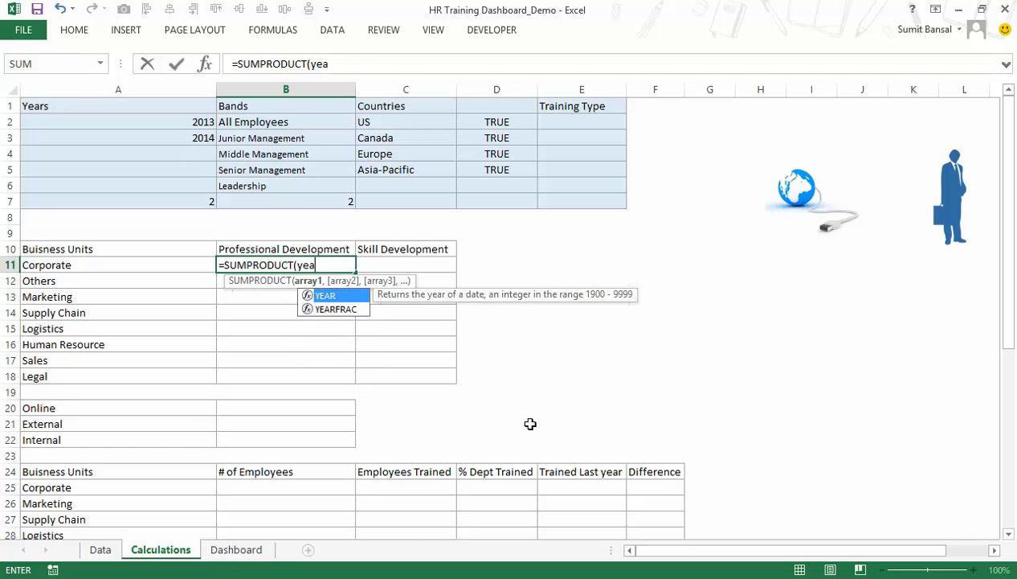
{"action": "key", "text": "Tab"}
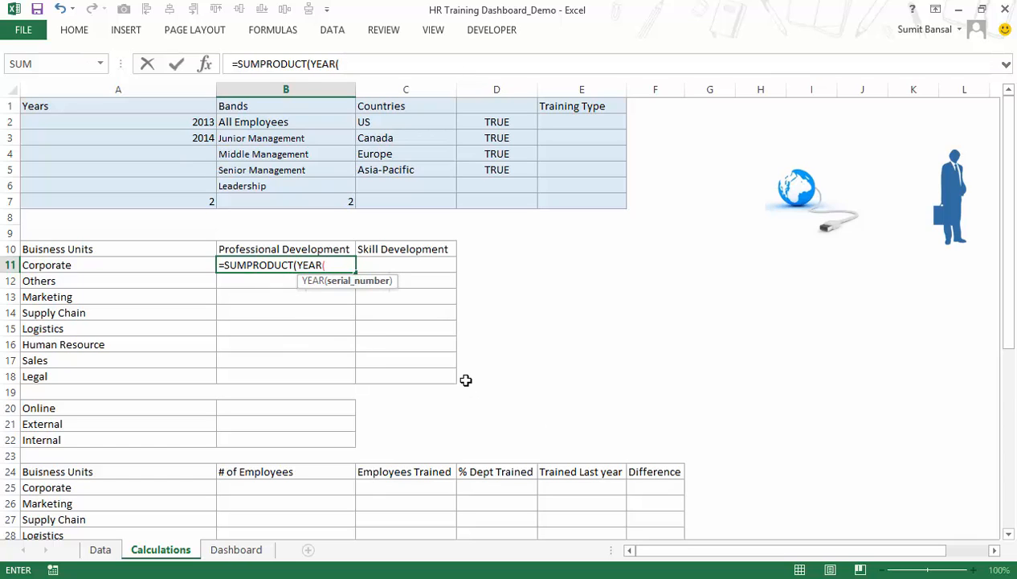
{"action": "type", "text": "hr"}
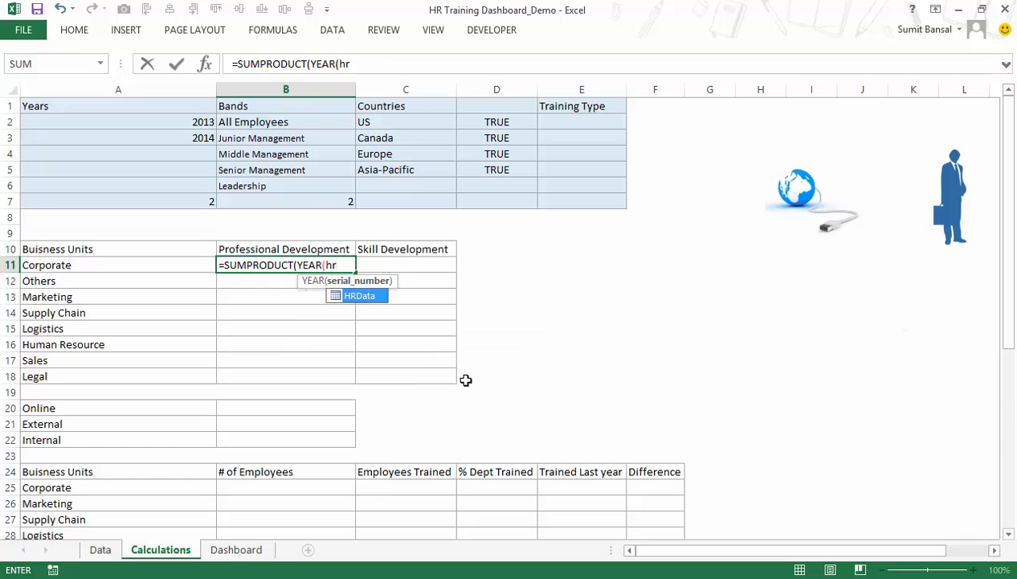
{"action": "key", "text": "Tab"}
{"action": "key", "text": "BackSpace"}
{"action": "key", "text": "BackSpace"}
{"action": "key", "text": "BackSpace"}
{"action": "key", "text": "BackSpace"}
{"action": "key", "text": "BackSpace"}
{"action": "key", "text": "BackSpace"}
{"action": "type", "text": "h"}
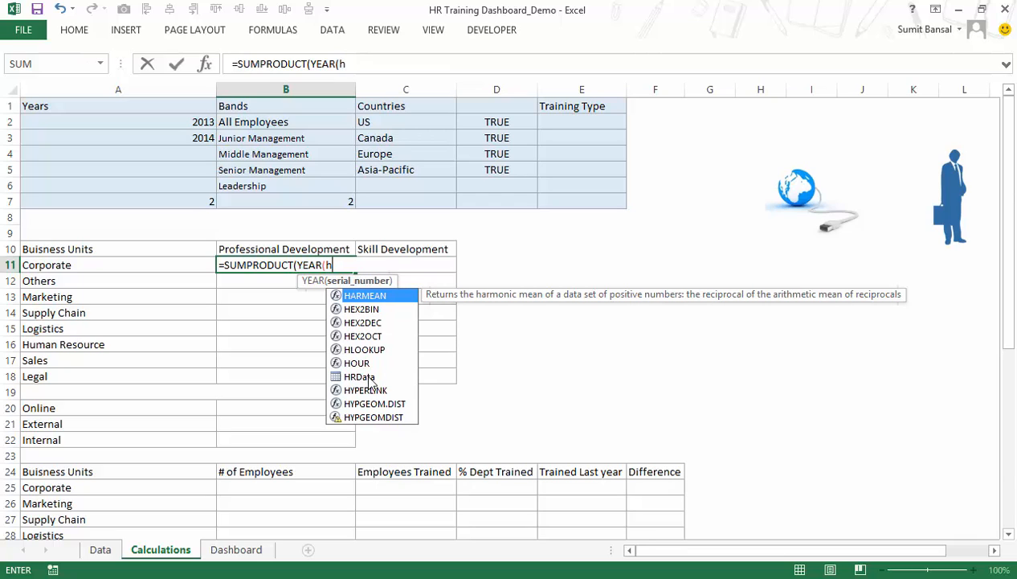
{"action": "type", "text": "r"}
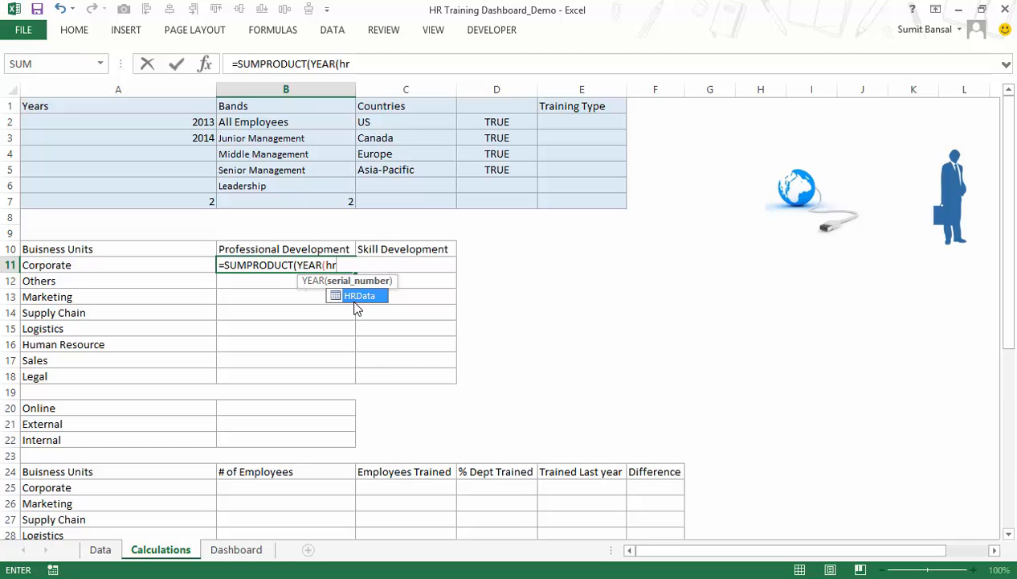
{"action": "double_click", "coordinate": [355, 302]}
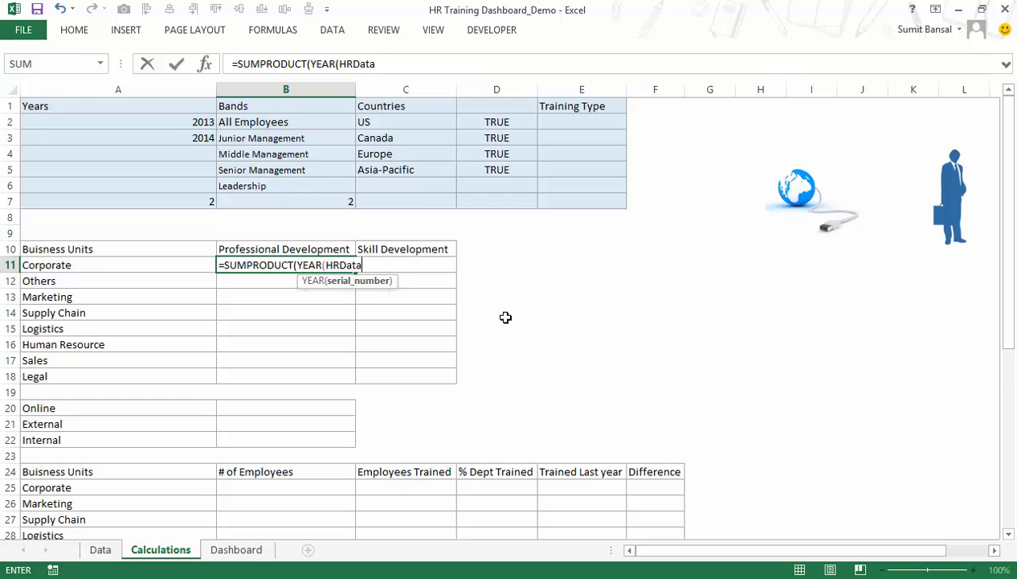
Complete the B11 formula so the year of HRData[Start Date] is compared with the absolute reference $A$8.
{"action": "type", "text": "["}
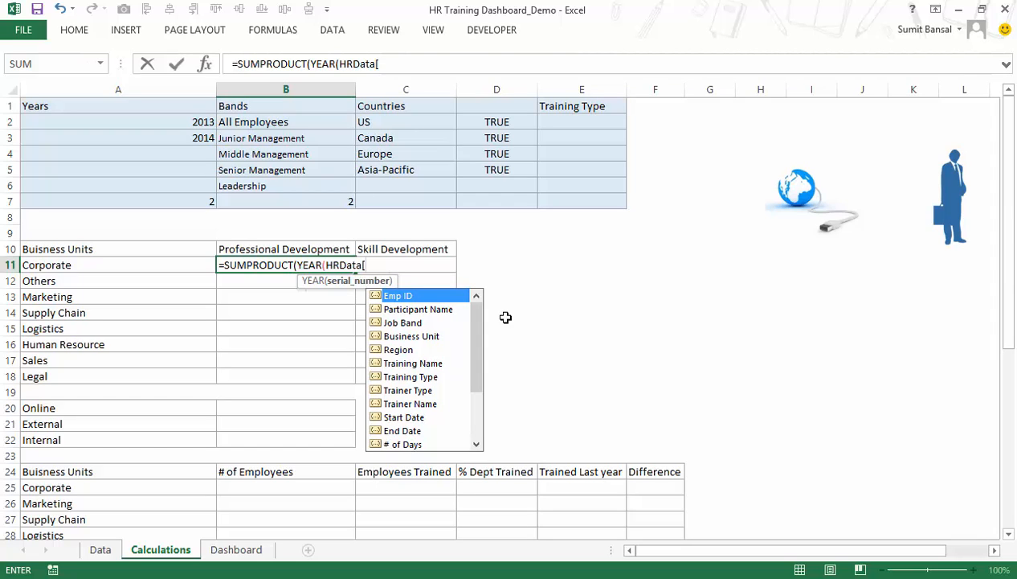
{"action": "left_click_drag", "start_coordinate": [478, 322], "coordinate": [480, 298]}
{"action": "double_click", "coordinate": [402, 418]}
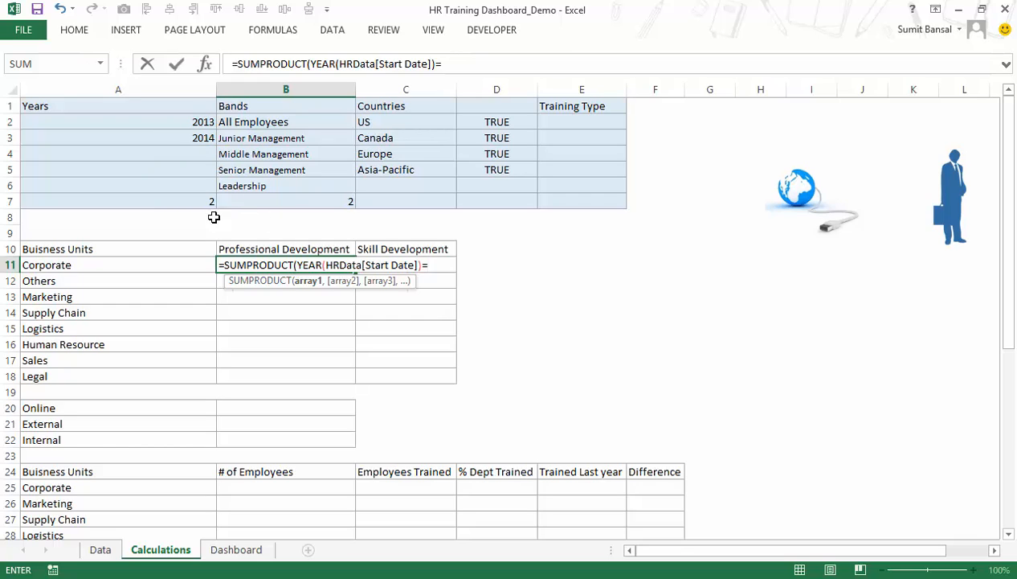
{"action": "left_click", "coordinate": [180, 215]}
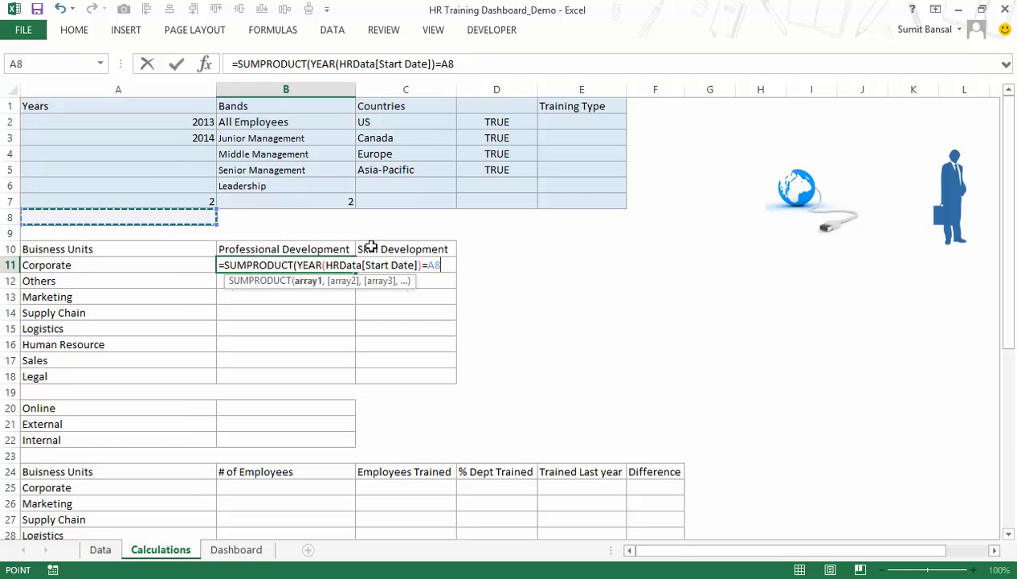
{"action": "key", "text": "F4"}
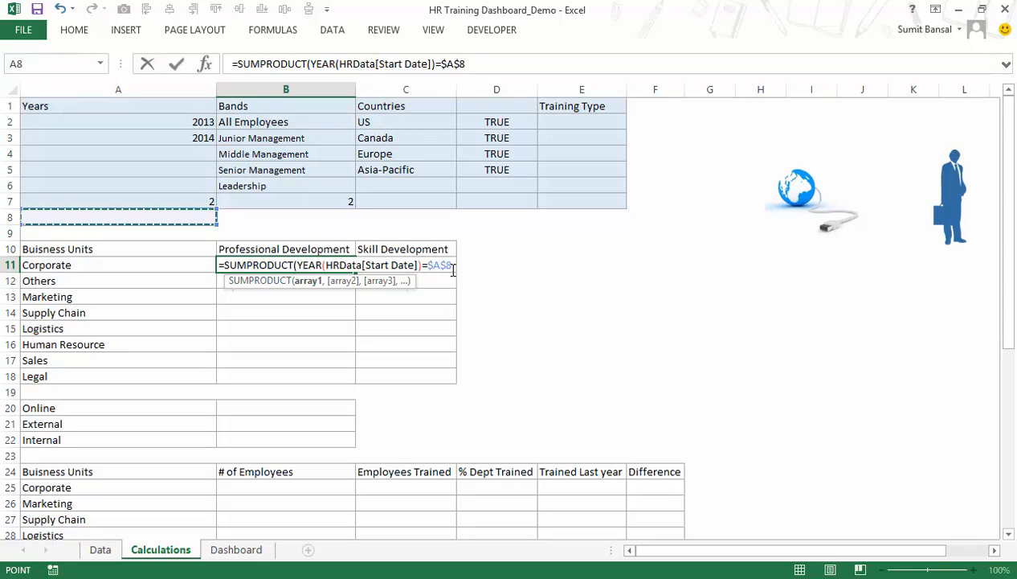
{"action": "key", "text": "Return"}
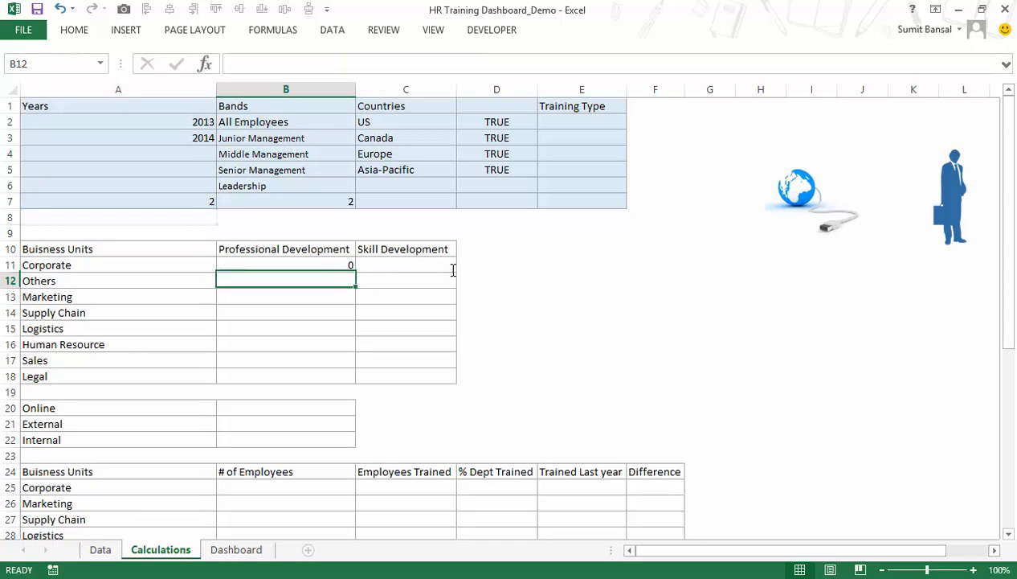
Enter =INDEX($A$2:$A$3,$A$7) in cell A8 to return the year chosen in the combo box.
{"action": "left_click", "coordinate": [137, 214]}
{"action": "type", "text": "=inde"}
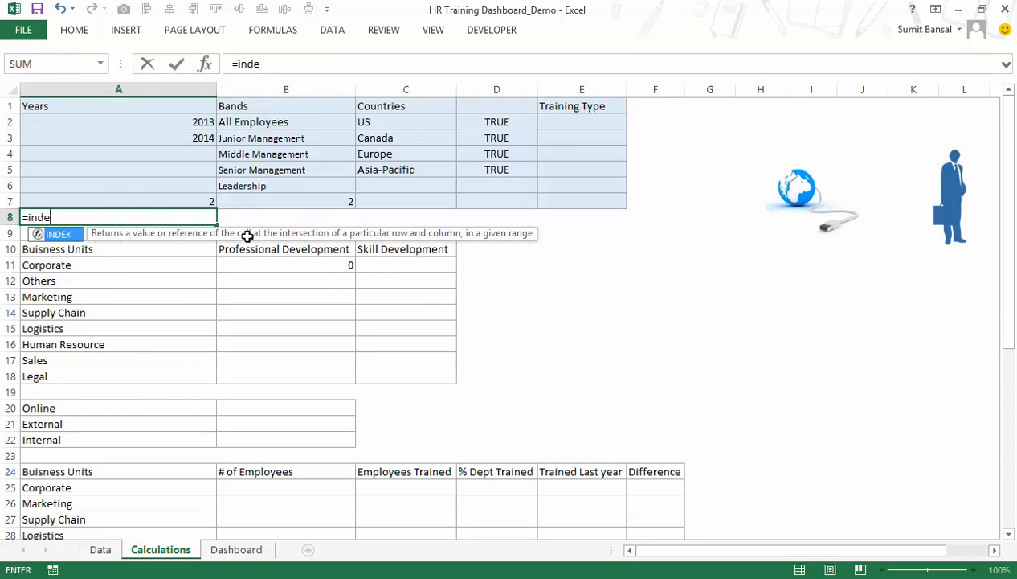
{"action": "key", "text": "Tab"}
{"action": "left_click_drag", "start_coordinate": [175, 119], "coordinate": [172, 135]}
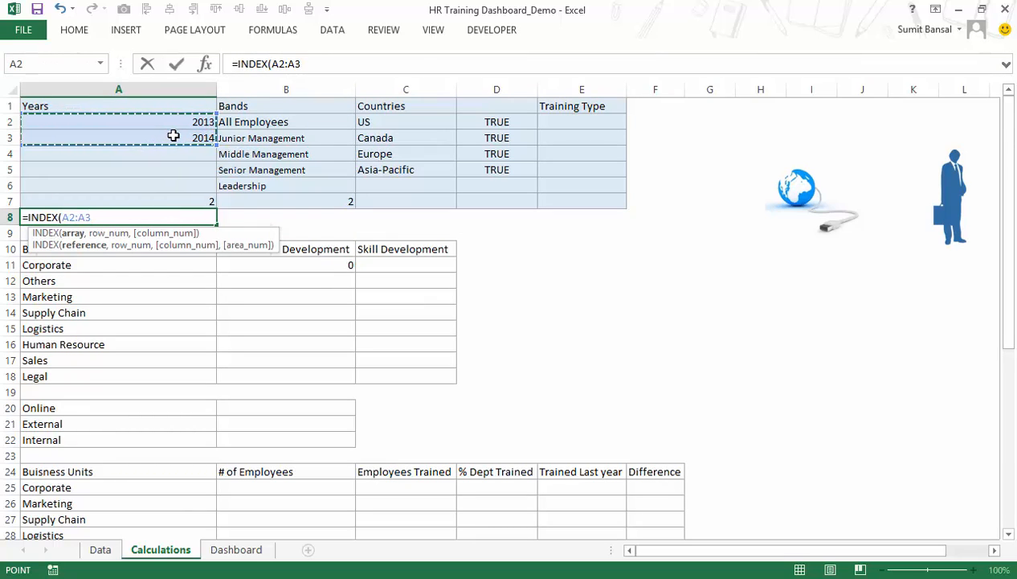
{"action": "key", "text": "F4"}
{"action": "type", "text": ","}
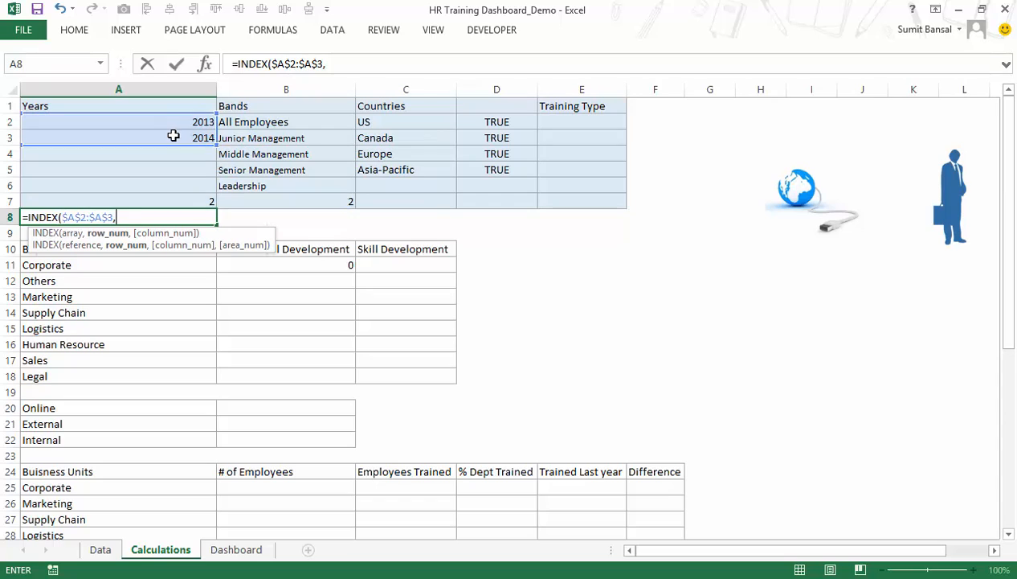
{"action": "left_click", "coordinate": [175, 200]}
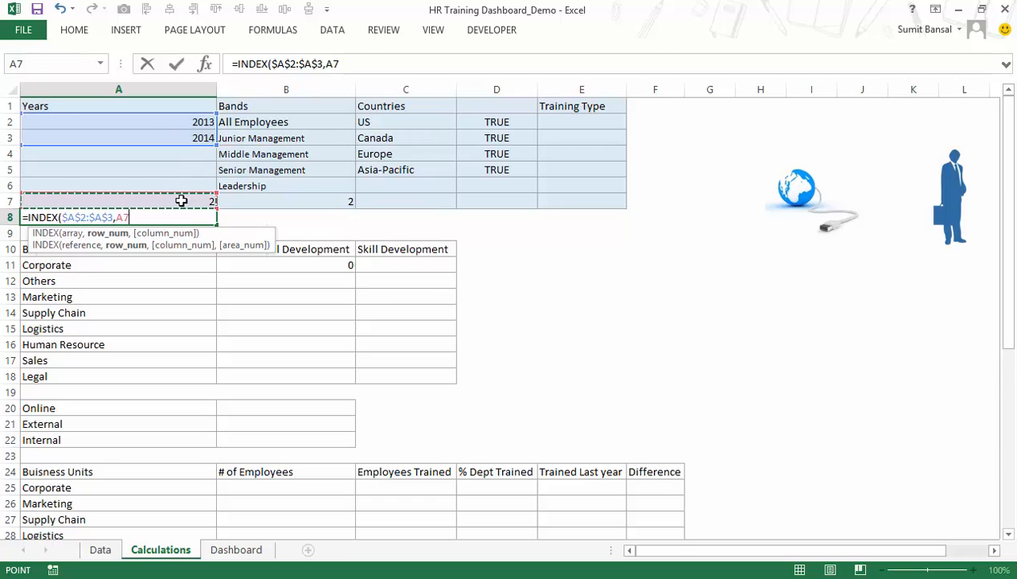
{"action": "key", "text": "F4"}
{"action": "type", "text": ")"}
{"action": "key", "text": "Return"}
{"action": "key", "text": "Up"}
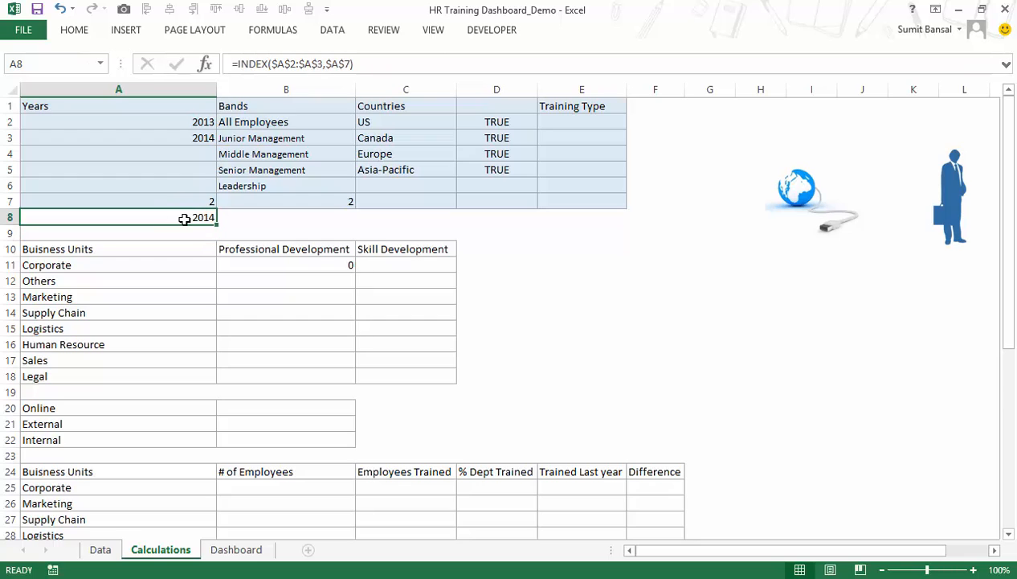
Test the year lookup in Calculations cell A8 by switching the Dashboard year selector to 2013 and back to 2014.
{"action": "left_click", "coordinate": [221, 553]}
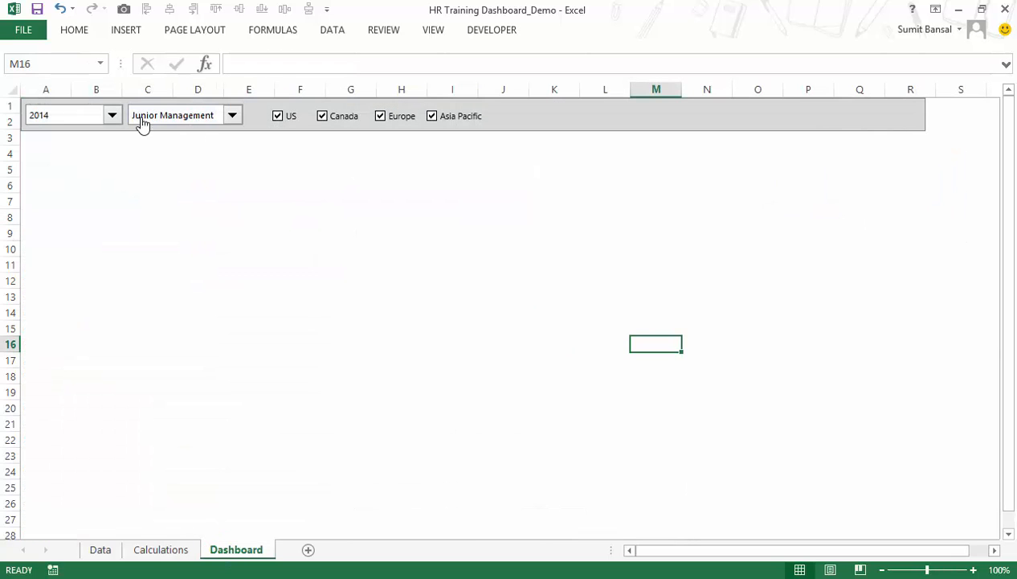
{"action": "left_click", "coordinate": [113, 117]}
{"action": "left_click", "coordinate": [111, 130]}
{"action": "left_click", "coordinate": [161, 549]}
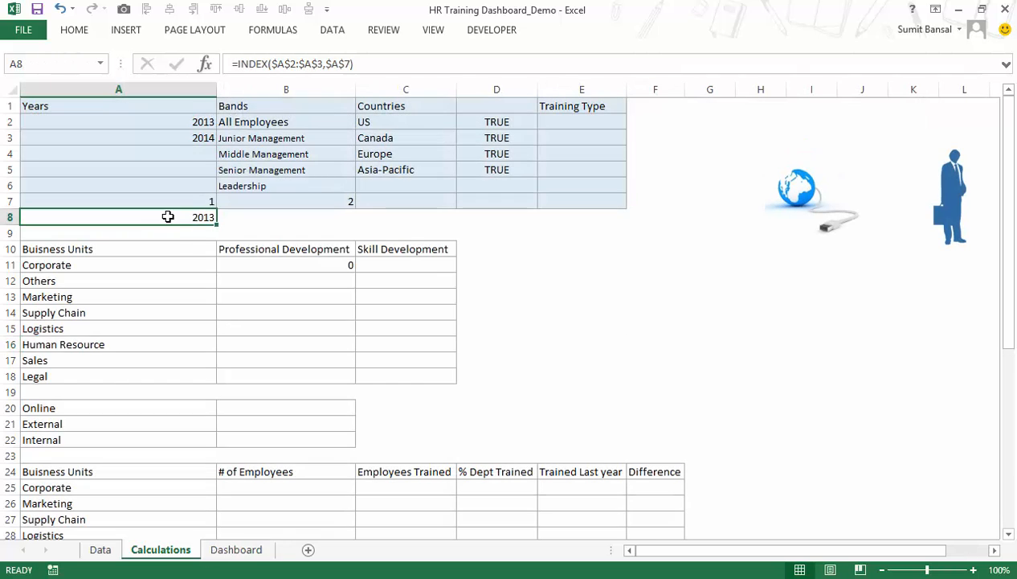
{"action": "left_click", "coordinate": [222, 554]}
{"action": "left_click", "coordinate": [112, 117]}
{"action": "left_click", "coordinate": [110, 142]}
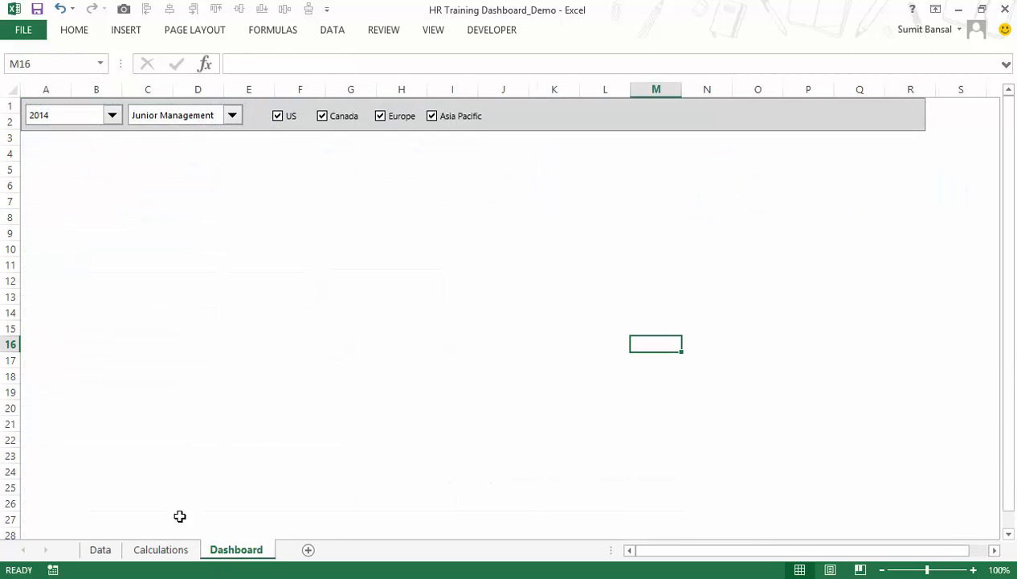
{"action": "left_click", "coordinate": [171, 549]}
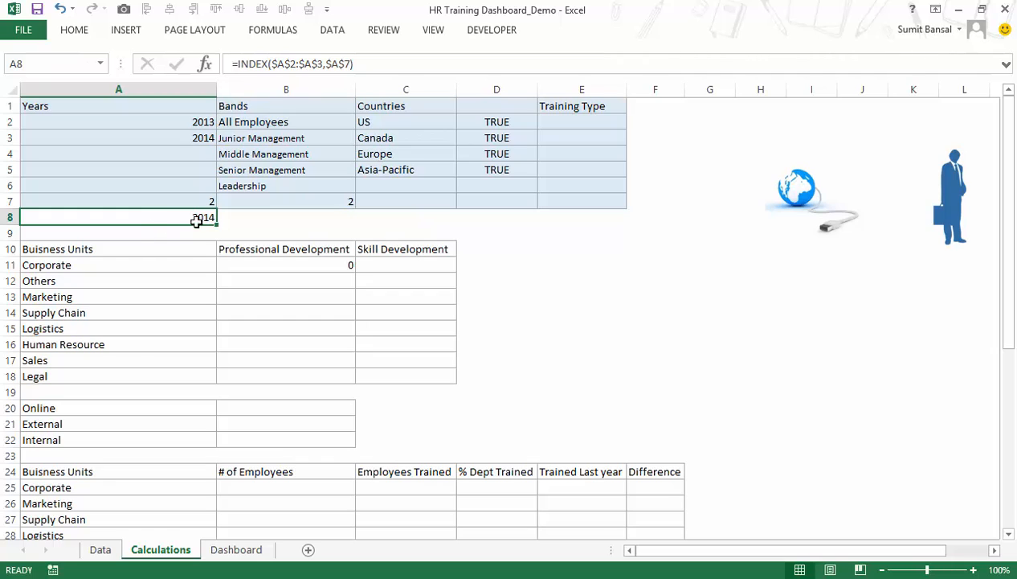
Enter =INDEX($B$2:$B$6,$B$7) in cell B8 to return the band chosen in the combo box.
{"action": "left_click", "coordinate": [222, 217]}
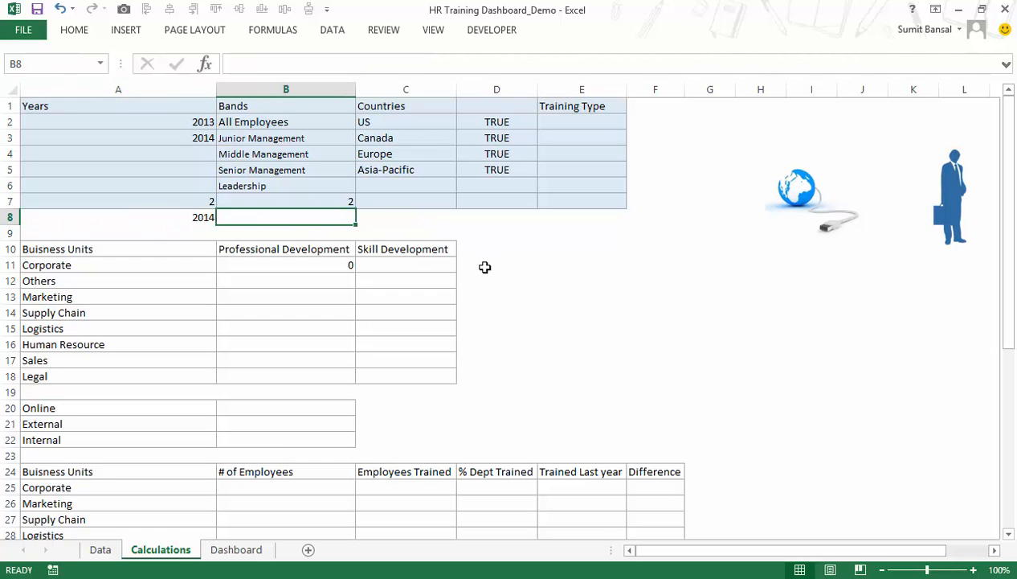
{"action": "type", "text": "=inde"}
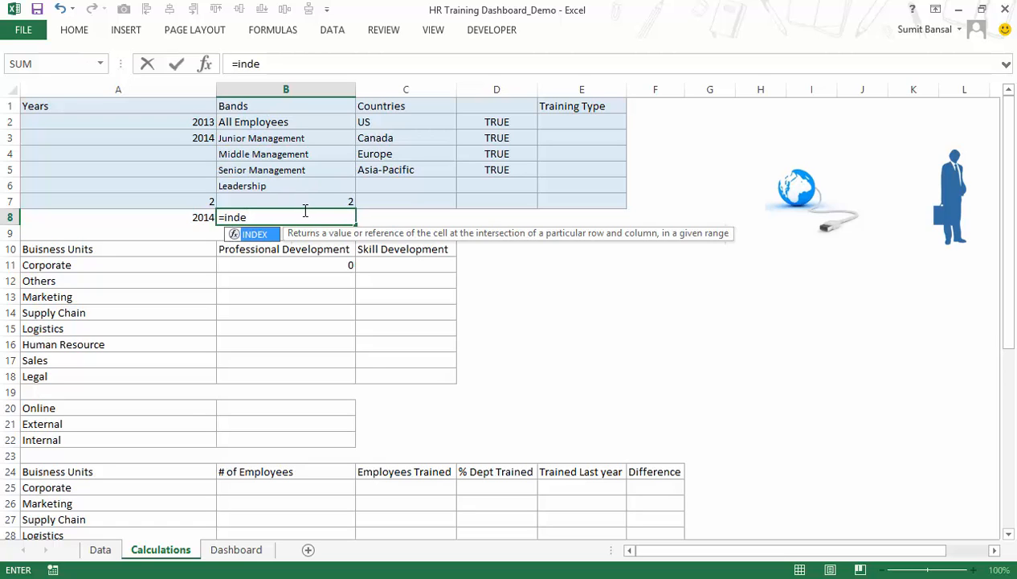
{"action": "key", "text": "Tab"}
{"action": "left_click_drag", "start_coordinate": [280, 129], "coordinate": [275, 182]}
{"action": "key", "text": "F4"}
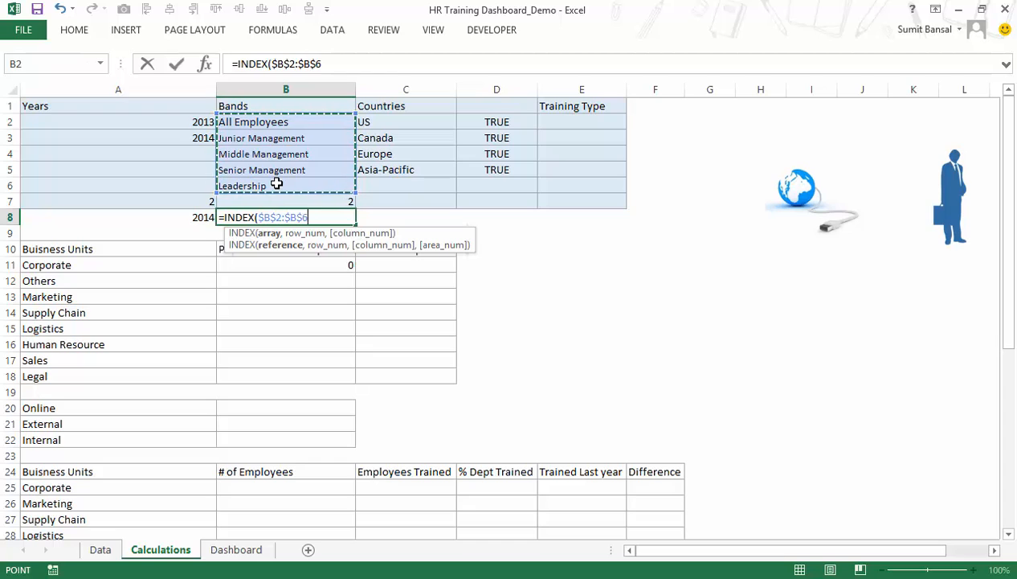
{"action": "type", "text": ","}
{"action": "left_click", "coordinate": [285, 201]}
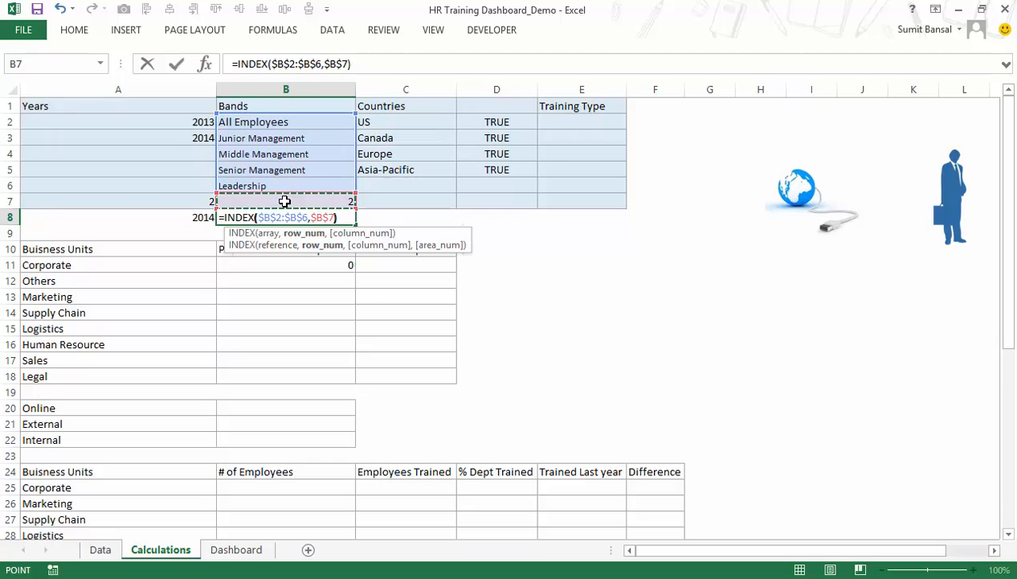
{"action": "key", "text": "Return"}
{"action": "key", "text": "Up"}
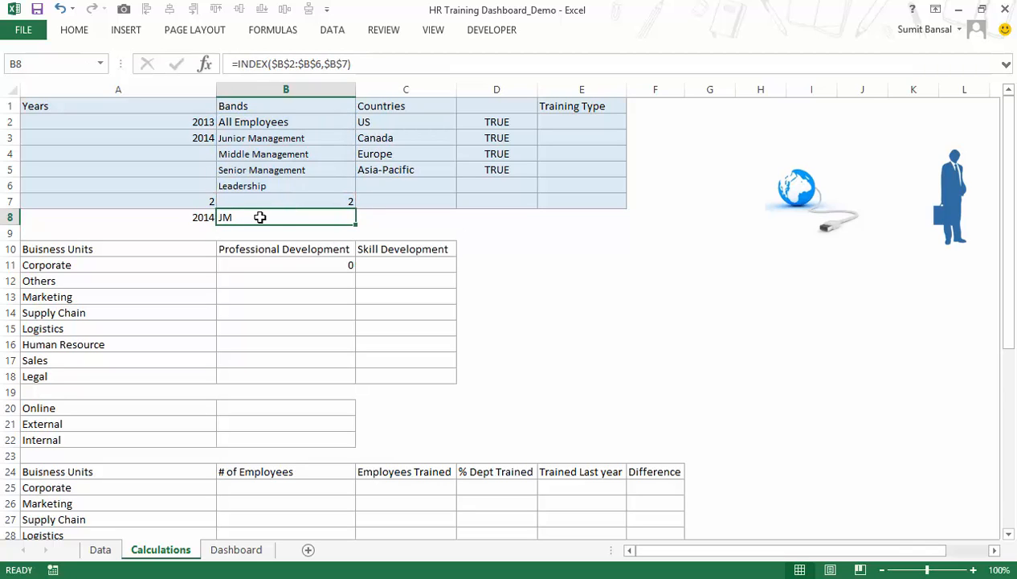
Review the year comparison in the B11 SUMPRODUCT formula and re-enter it as an array formula.
{"action": "left_click", "coordinate": [268, 265]}
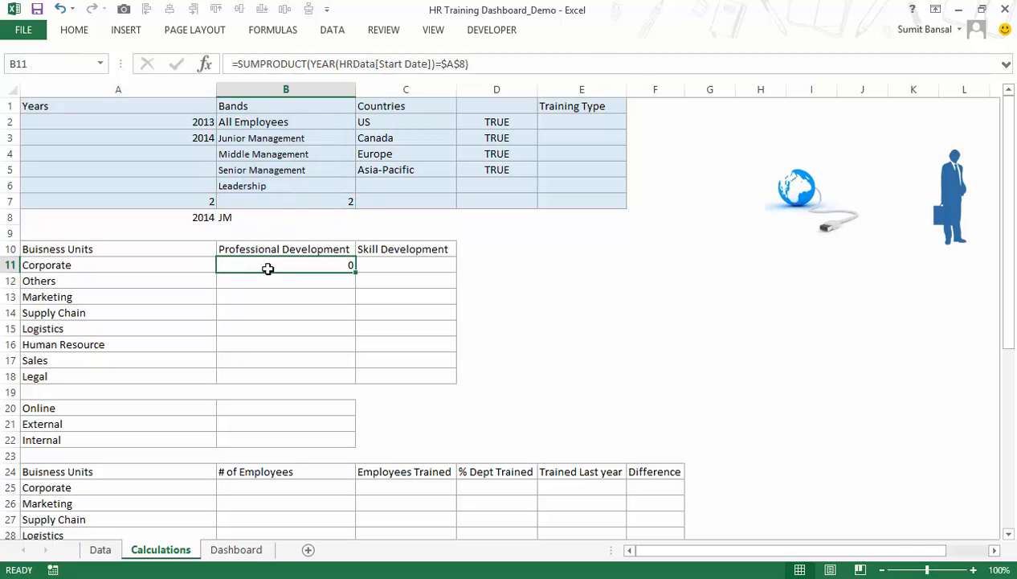
{"action": "double_click", "coordinate": [270, 268]}
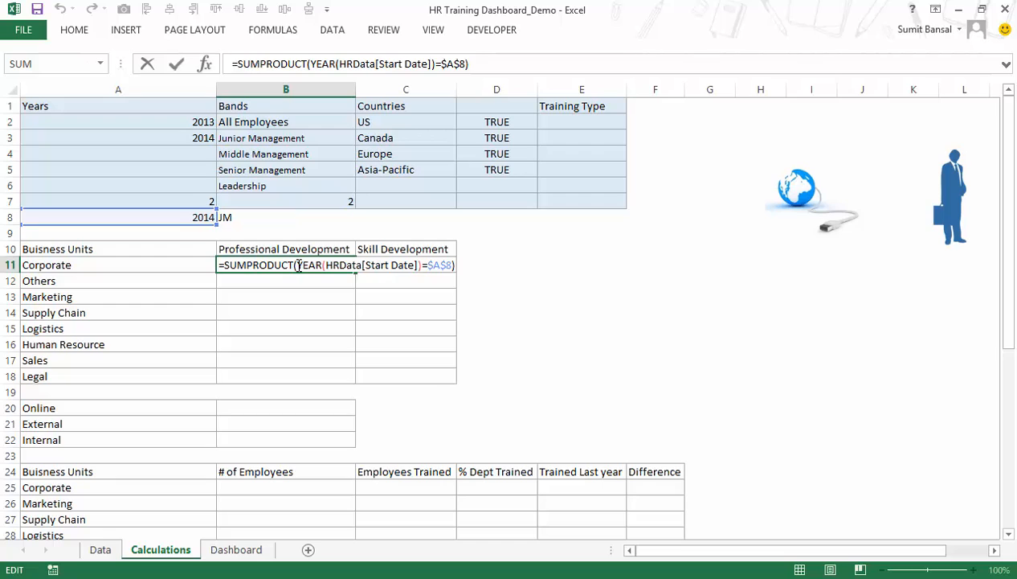
{"action": "left_click_drag", "start_coordinate": [298, 266], "coordinate": [450, 266]}
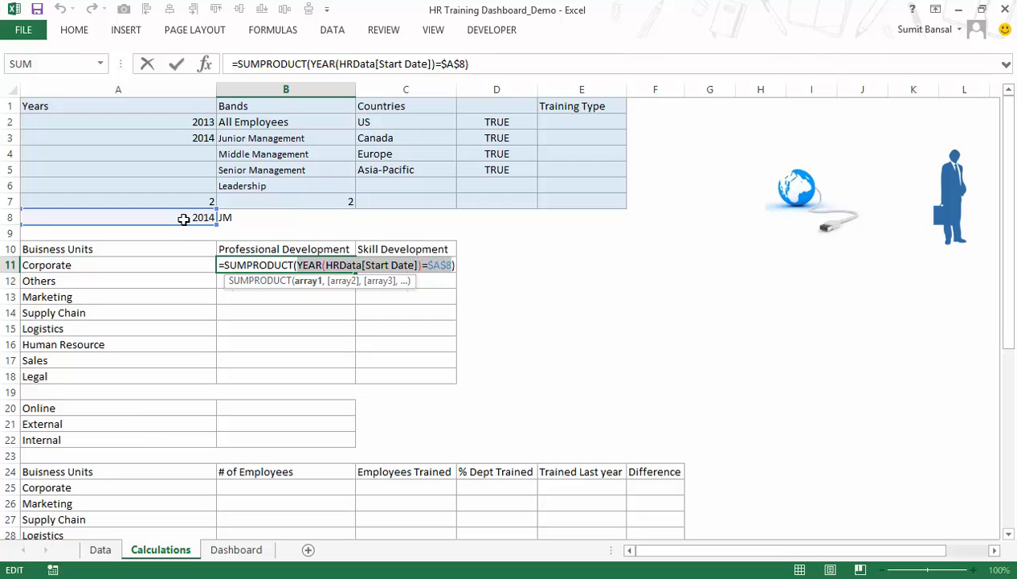
{"action": "key", "text": "ctrl+shift+Return"}
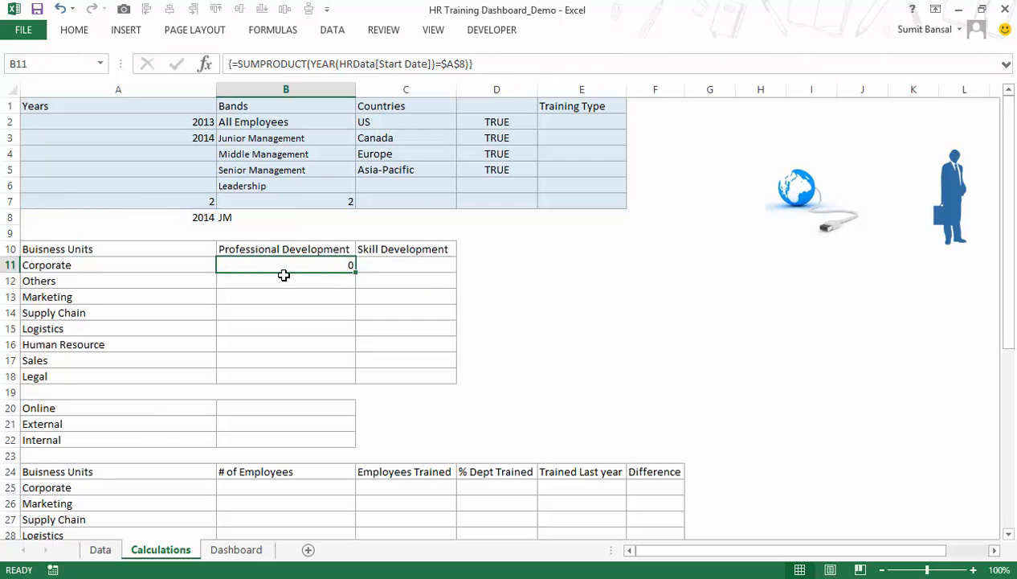
Enclose the year comparison in the B11 formula in its own parentheses and open a second condition multiplied by it.
{"action": "key", "text": "F2"}
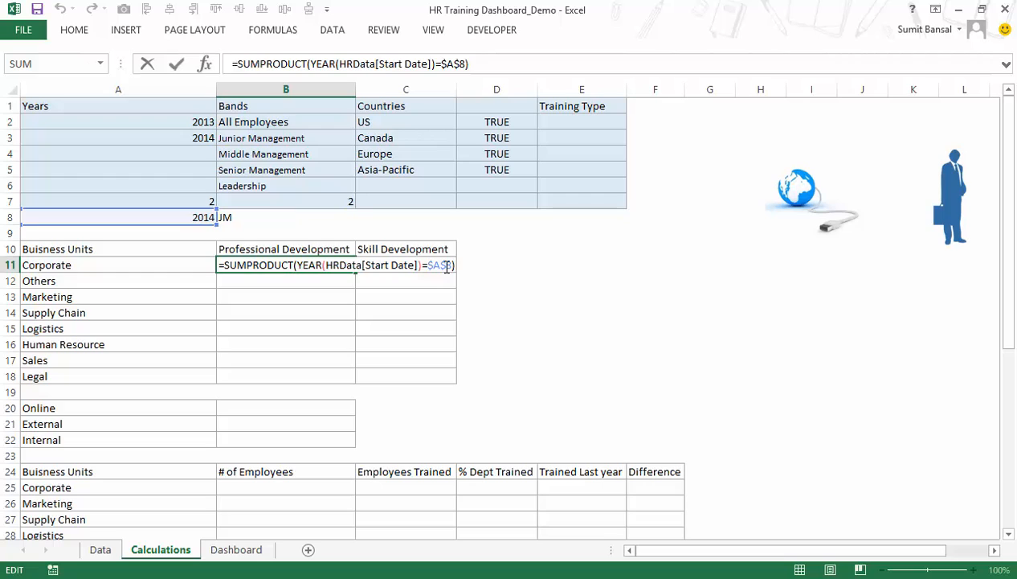
{"action": "key", "text": "BackSpace"}
{"action": "key", "text": "Left"}
{"action": "key", "text": "Left"}
{"action": "key", "text": "Left"}
{"action": "key", "text": "Left"}
{"action": "key", "text": "Left"}
{"action": "key", "text": "Left"}
{"action": "key", "text": "Left"}
{"action": "key", "text": "Left"}
{"action": "key", "text": "Left"}
{"action": "key", "text": "Left"}
{"action": "key", "text": "Left"}
{"action": "key", "text": "Left"}
{"action": "key", "text": "Left"}
{"action": "key", "text": "Left"}
{"action": "key", "text": "Left"}
{"action": "key", "text": "Left"}
{"action": "key", "text": "Left"}
{"action": "key", "text": "Left"}
{"action": "key", "text": "Left"}
{"action": "key", "text": "Left"}
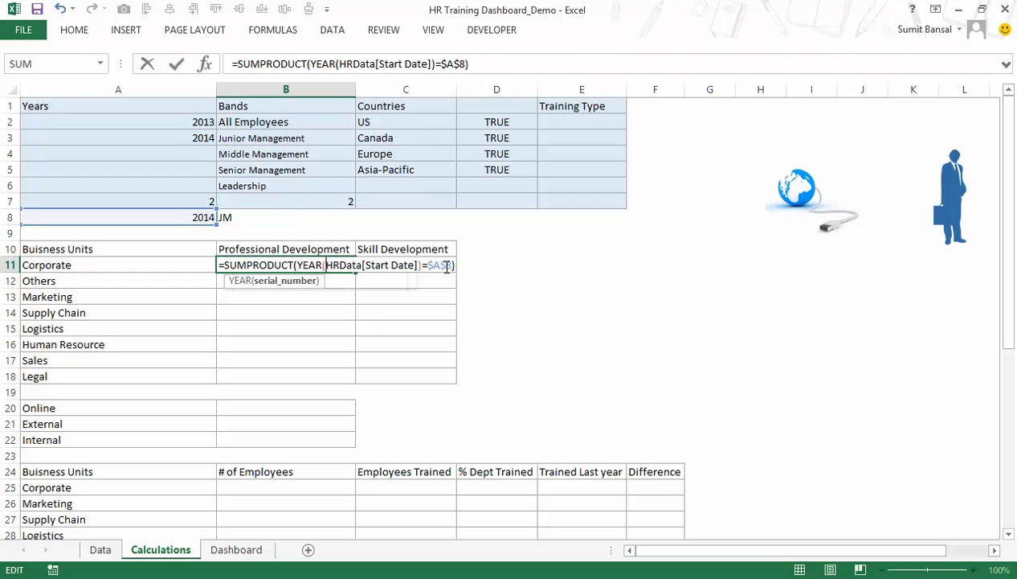
{"action": "type", "text": "("}
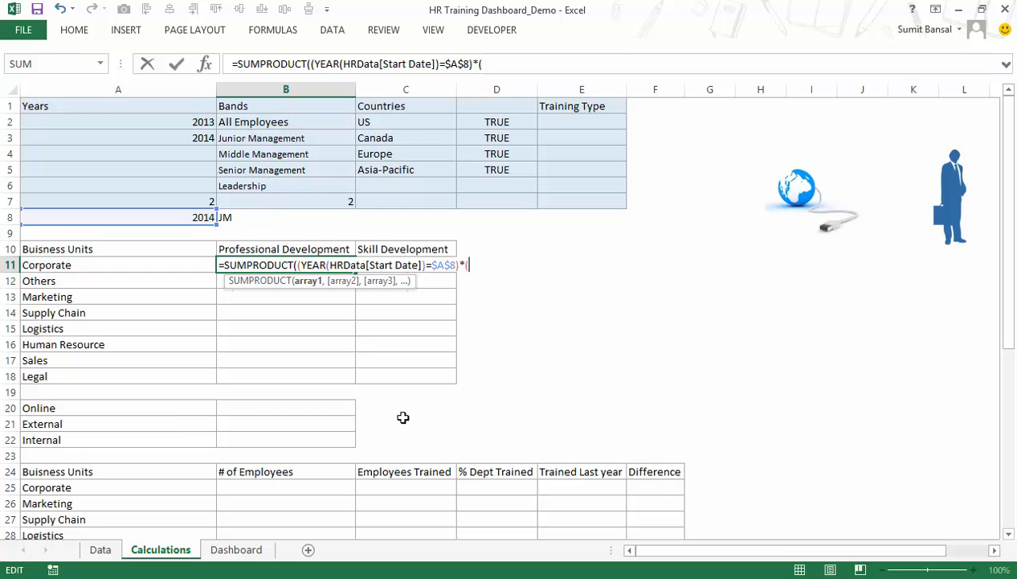
Begin the second B11 condition with an IF that returns True() when $B$8 equals "All Employees".
{"action": "type", "text": "IF("}
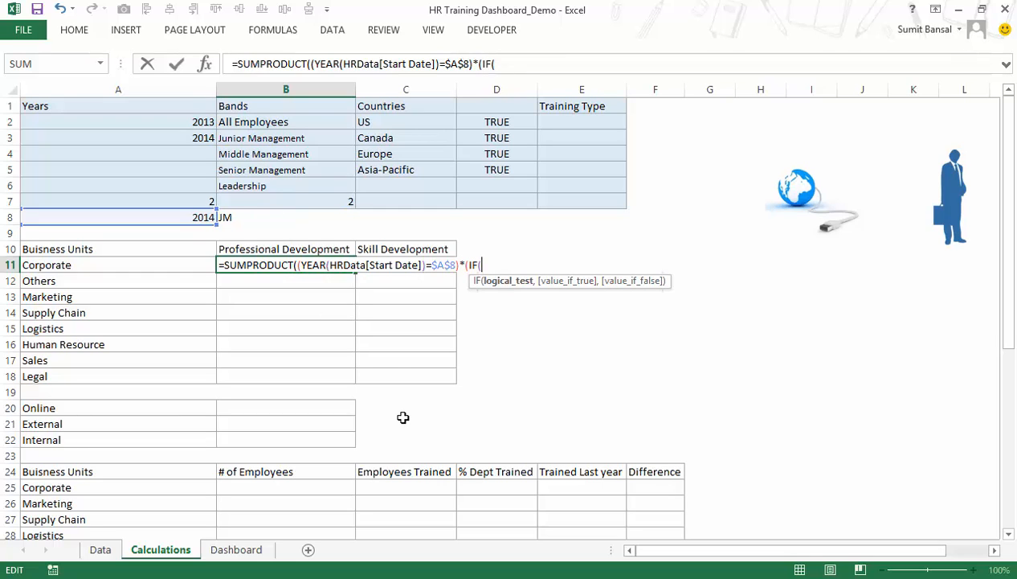
{"action": "left_click", "coordinate": [292, 218]}
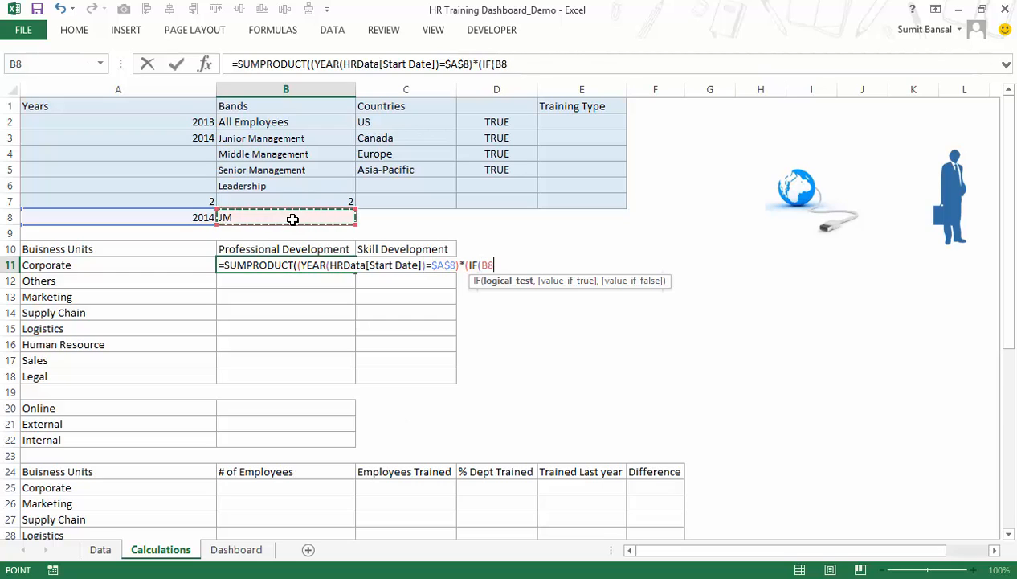
{"action": "key", "text": "F4"}
{"action": "type", "text": "=\"A"}
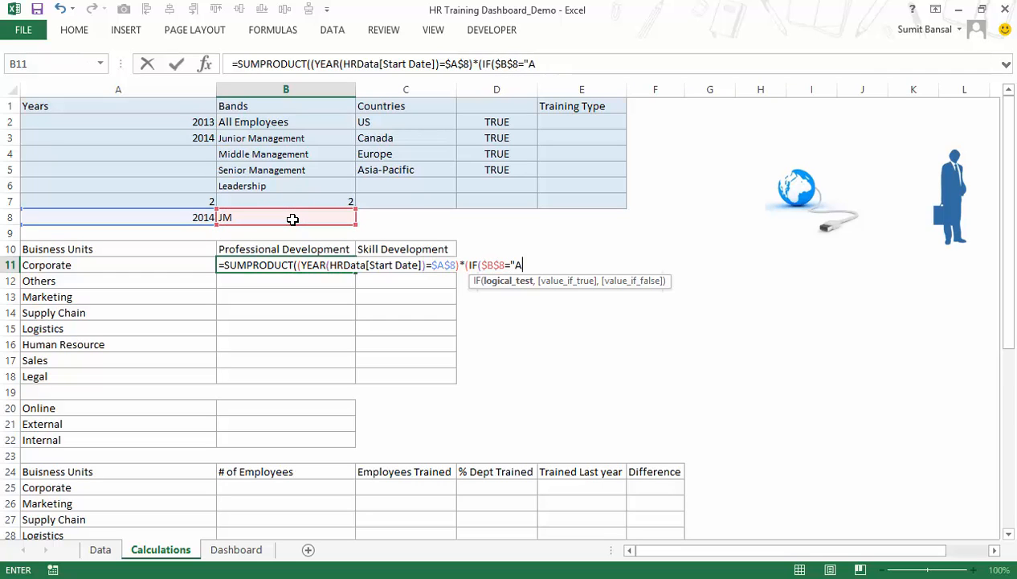
{"action": "type", "text": "ll Emplo"}
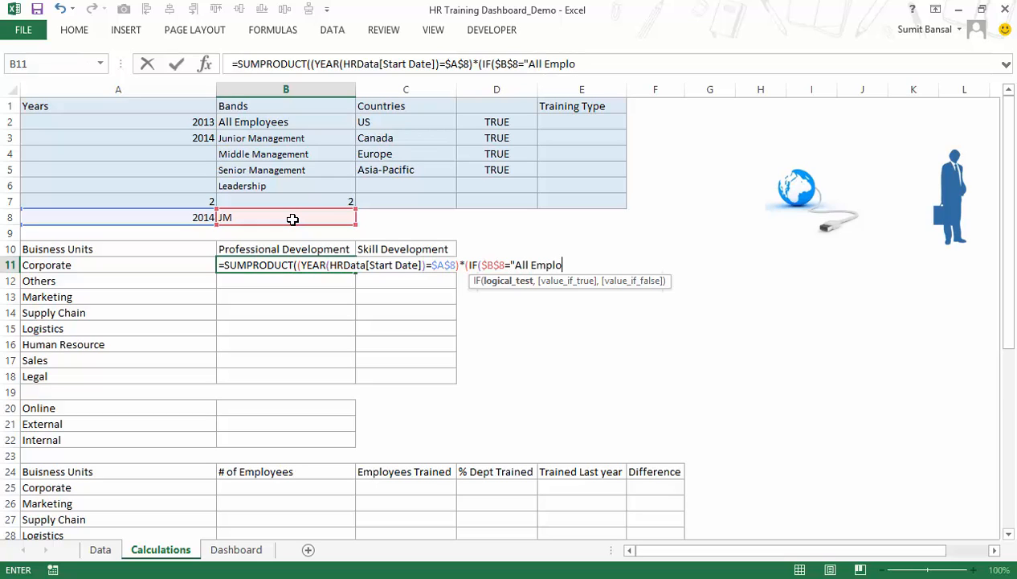
{"action": "type", "text": "yees\",True(),"}
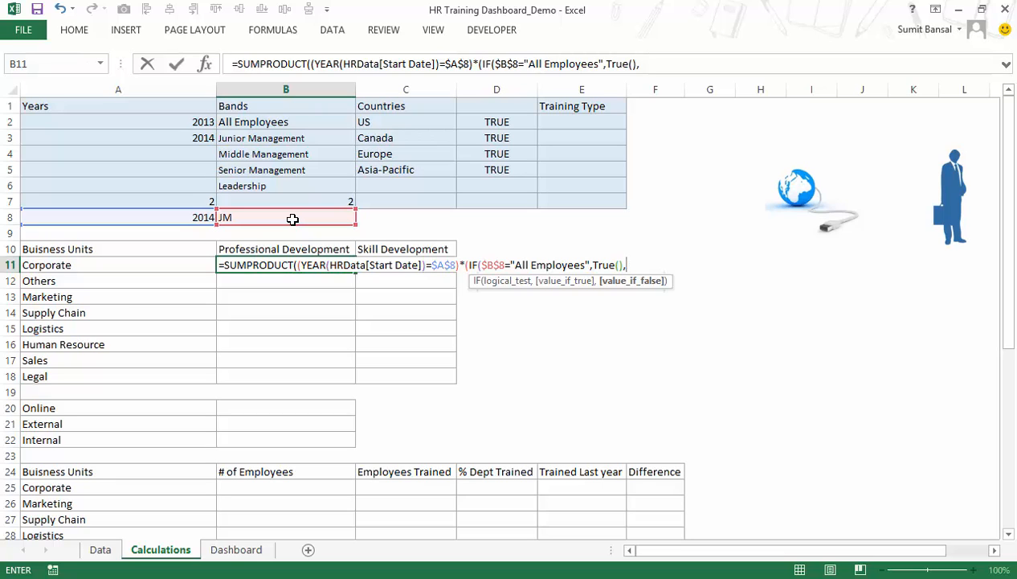
Complete the IF in B11 with HRData[Job Band]=$B$8 as the false case and enter the whole formula as an array formula.
{"action": "type", "text": "hrdata"}
{"action": "key", "text": "Tab"}
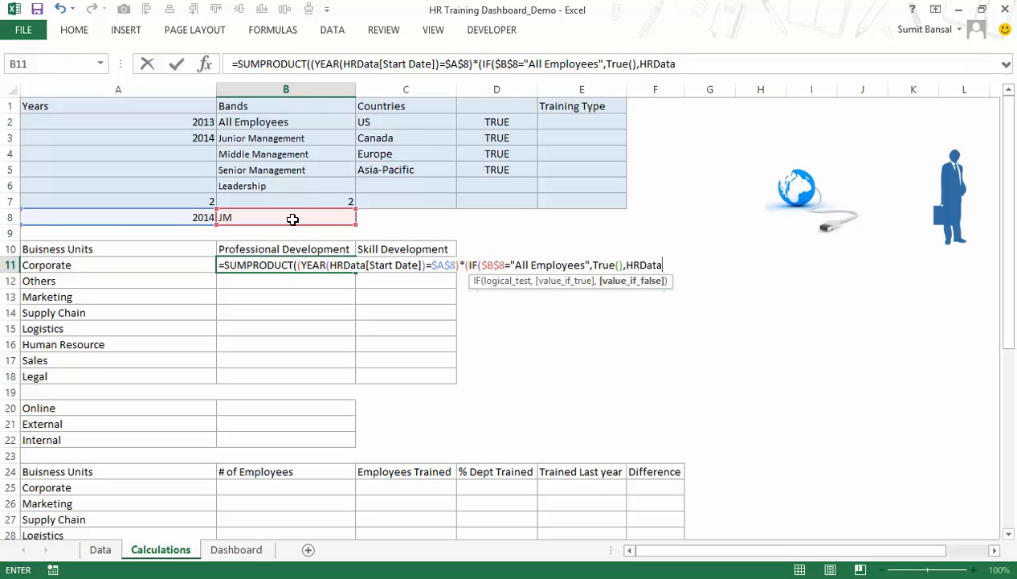
{"action": "type", "text": "["}
{"action": "key", "text": "Down"}
{"action": "key", "text": "Down"}
{"action": "key", "text": "Tab"}
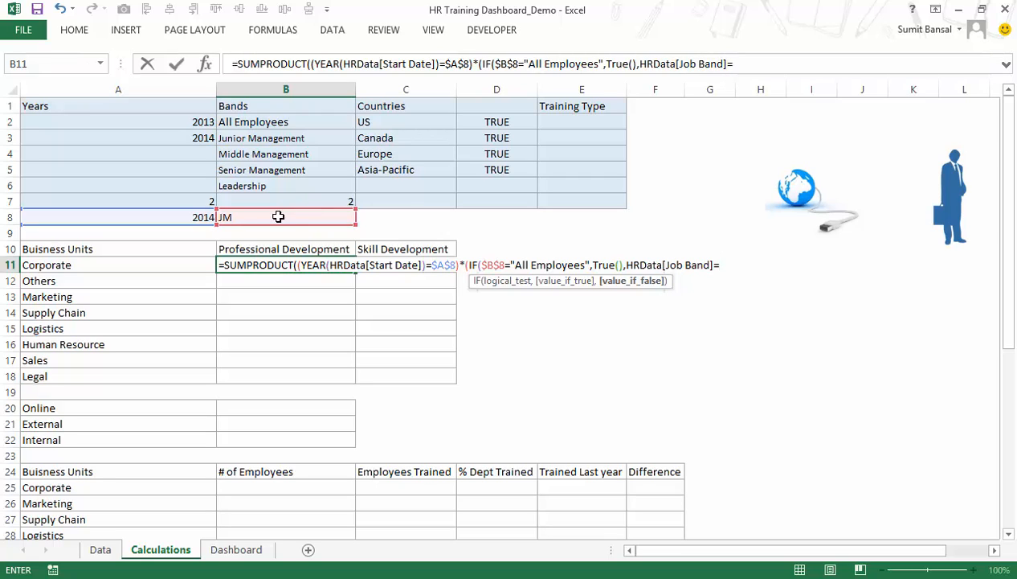
{"action": "left_click", "coordinate": [278, 217]}
{"action": "key", "text": "F4"}
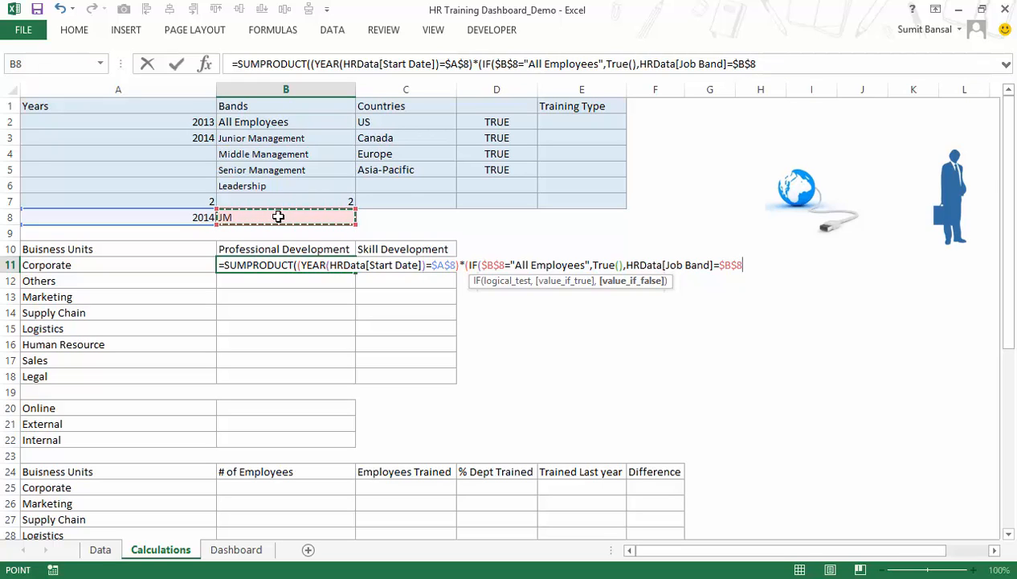
{"action": "type", "text": "))"}
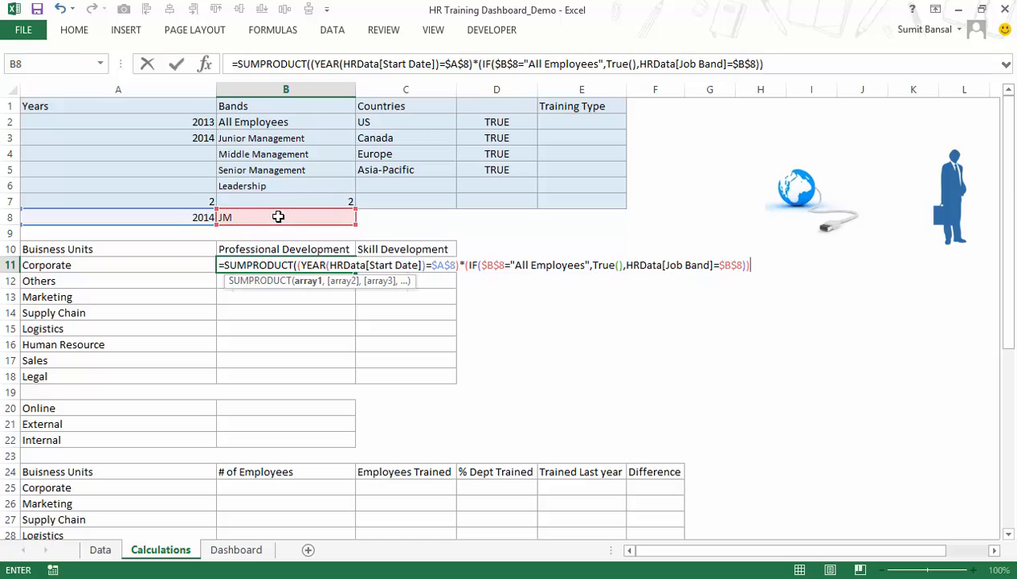
{"action": "type", "text": ")"}
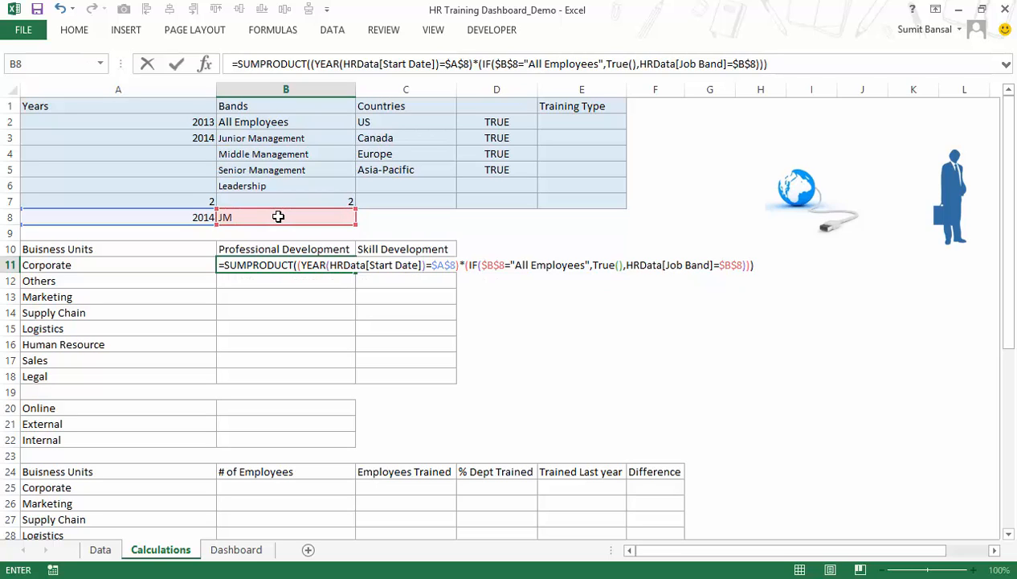
{"action": "key", "text": "ctrl+shift+Return"}
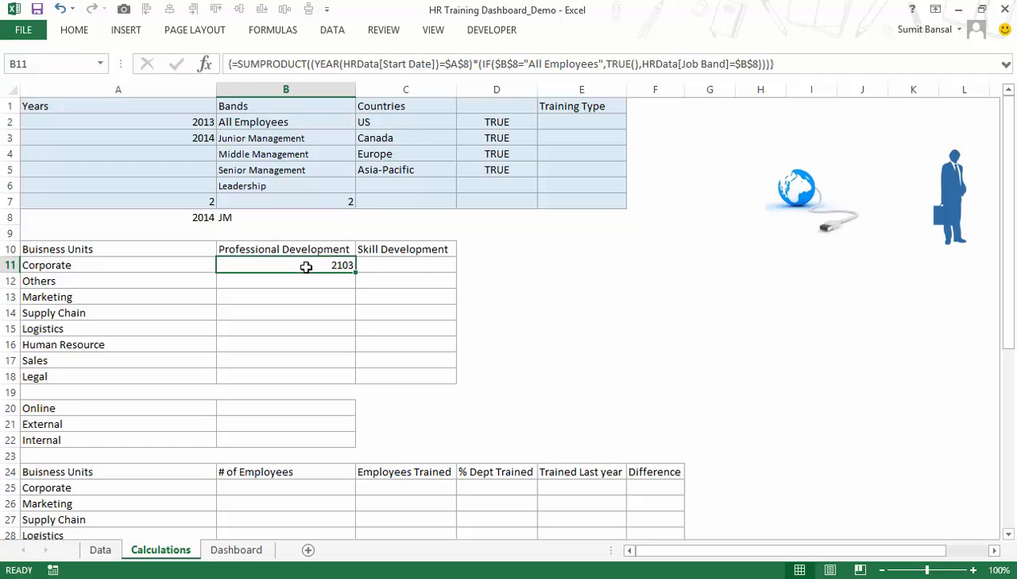
Set the Dashboard band selector to All Employees and check the B11 formula's response on the Calculations sheet.
{"action": "key", "text": "F2"}
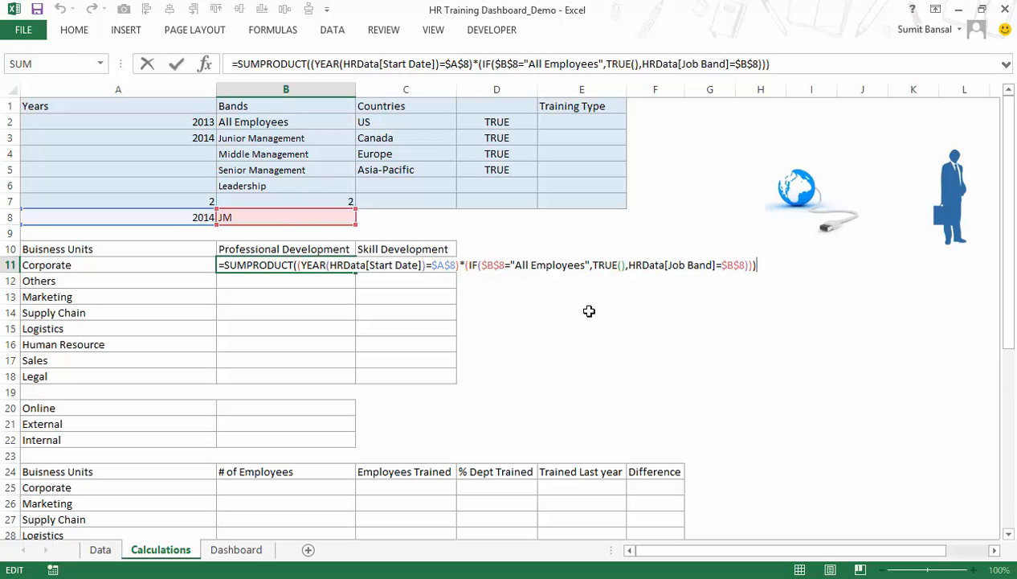
{"action": "key", "text": "ctrl+shift+Return"}
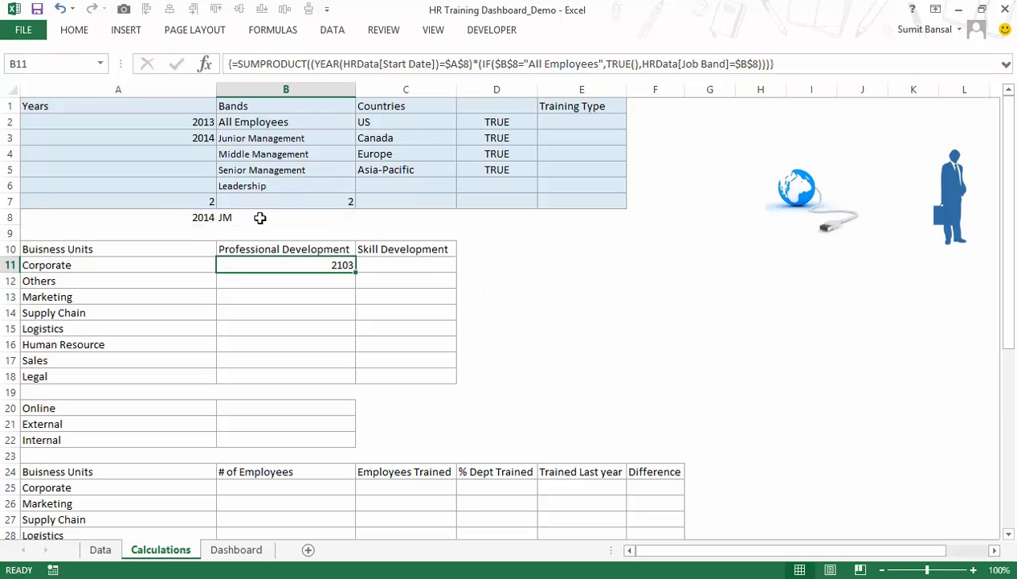
{"action": "left_click", "coordinate": [218, 546]}
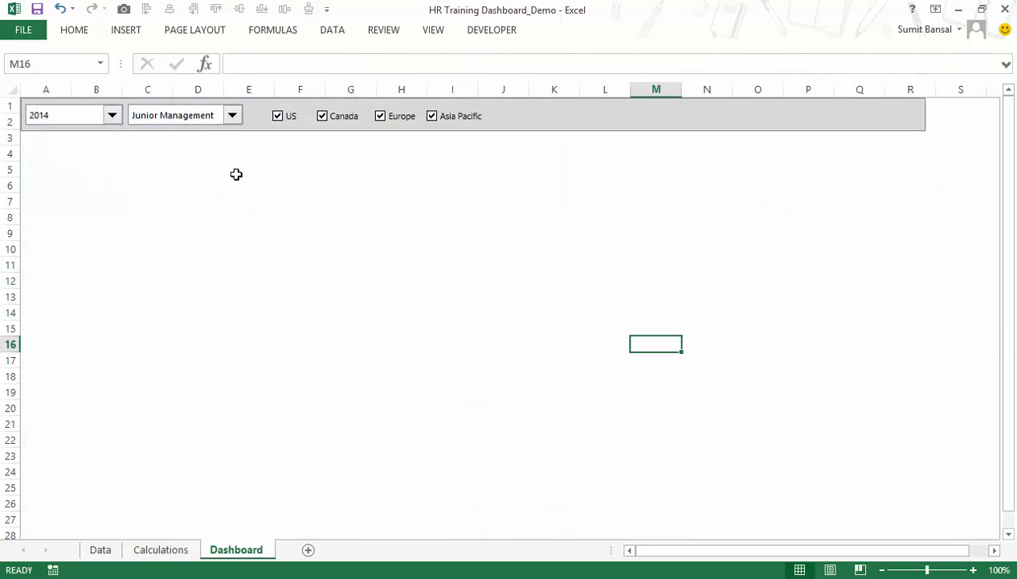
{"action": "left_click", "coordinate": [231, 115]}
{"action": "left_click", "coordinate": [227, 130]}
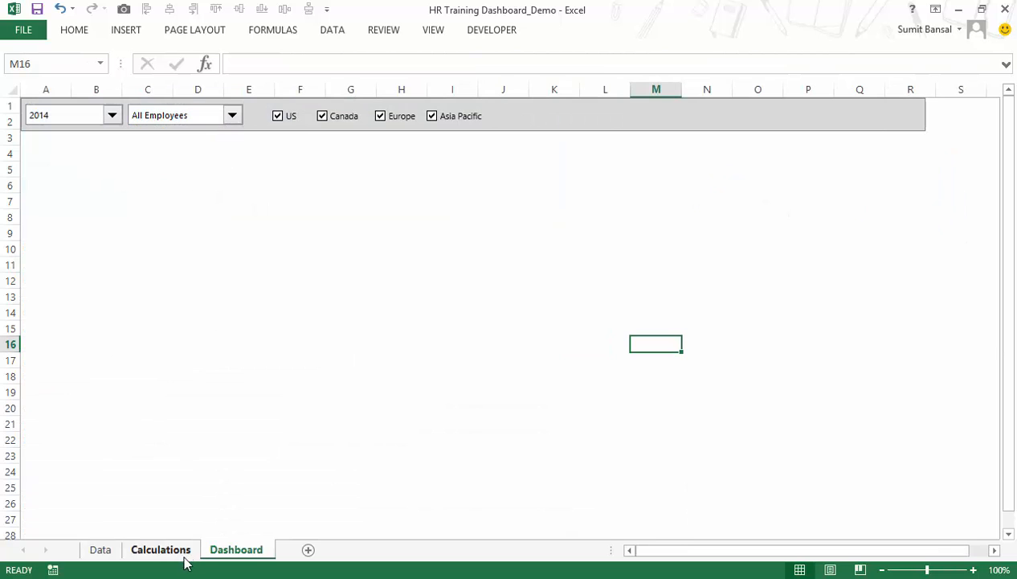
{"action": "left_click", "coordinate": [160, 550]}
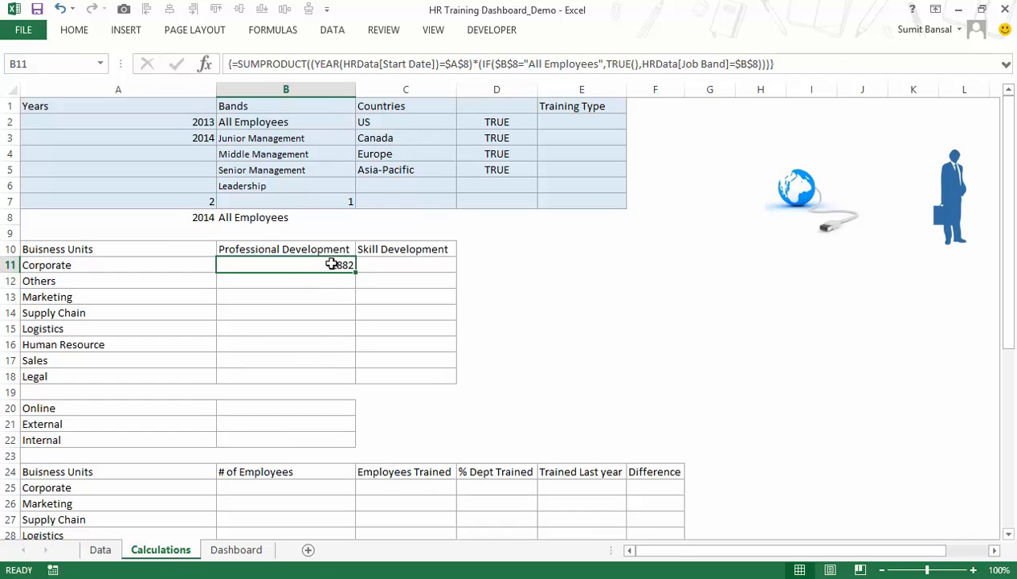
Evaluate the IF condition inside the B11 formula on its own, undo the evaluation and confirm the formula.
{"action": "double_click", "coordinate": [331, 265]}
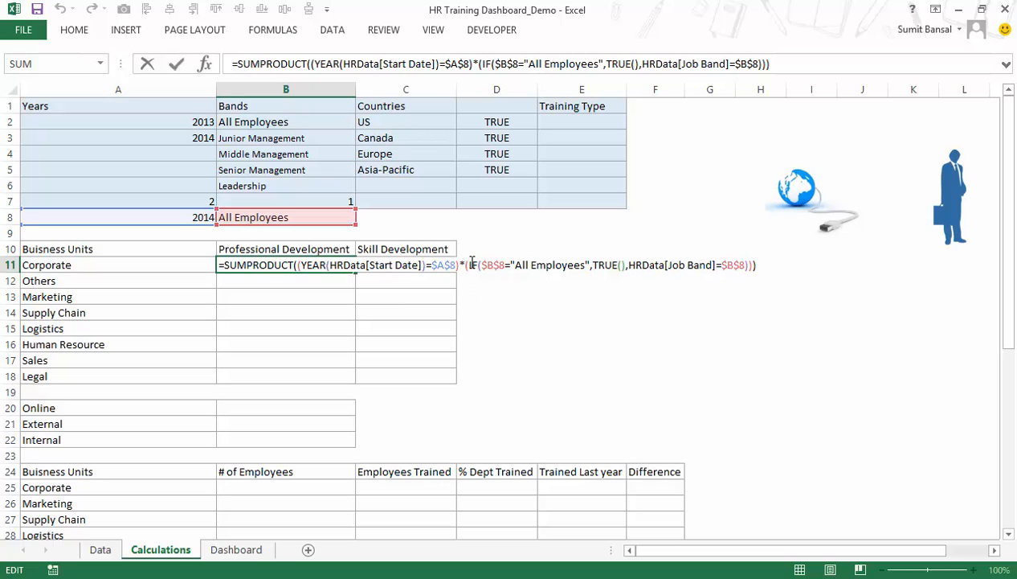
{"action": "left_click_drag", "start_coordinate": [470, 263], "coordinate": [737, 266]}
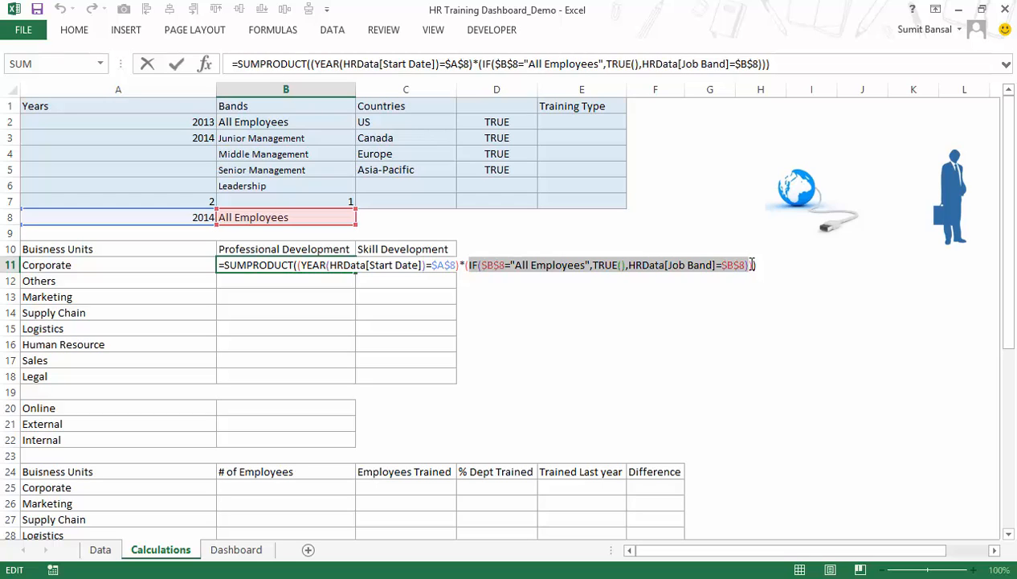
{"action": "left_click_drag", "start_coordinate": [650, 265], "coordinate": [470, 269]}
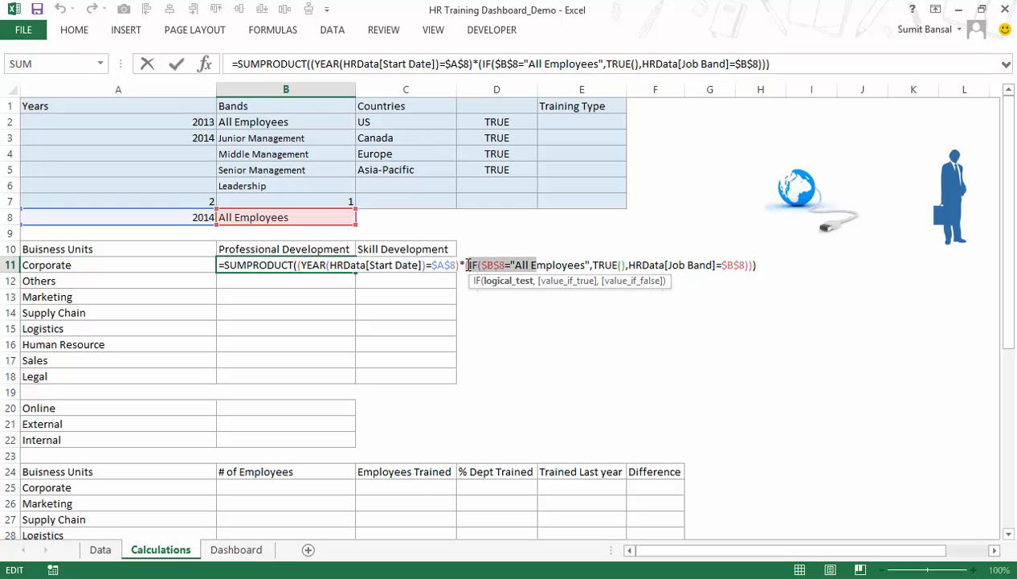
{"action": "left_click", "coordinate": [468, 265]}
{"action": "left_click_drag", "start_coordinate": [470, 265], "coordinate": [747, 265]}
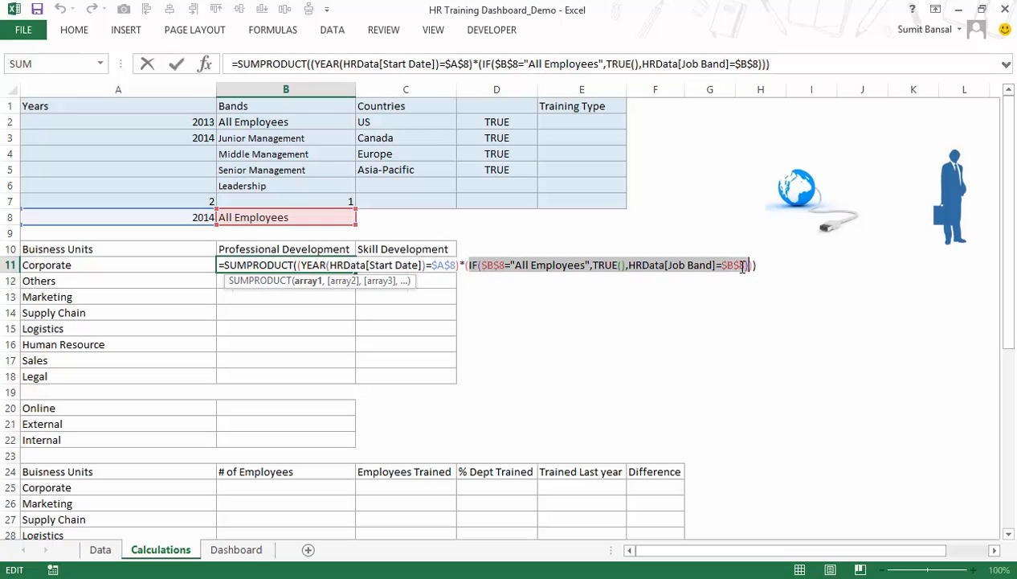
{"action": "key", "text": "F9"}
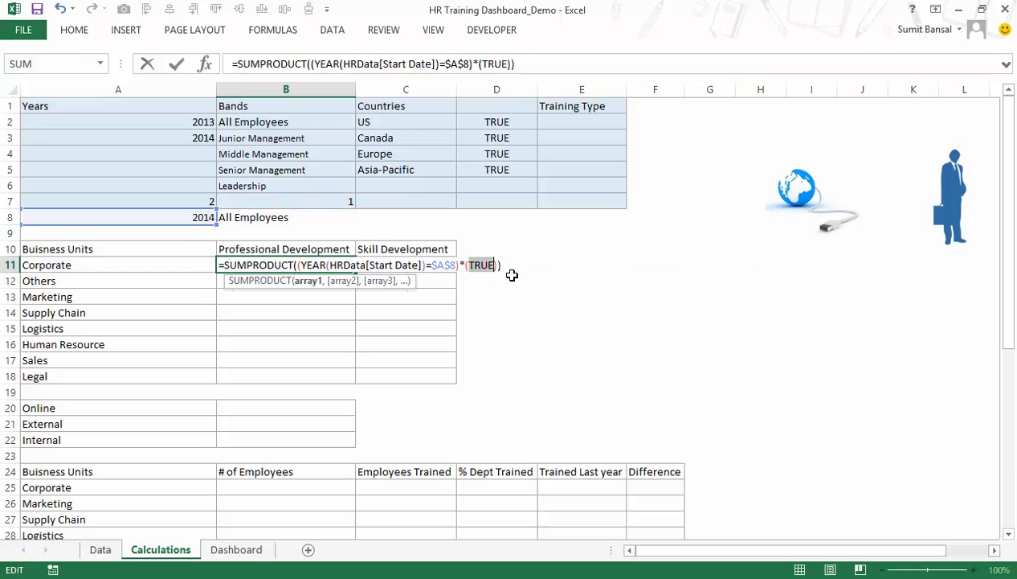
{"action": "key", "text": "ctrl+z"}
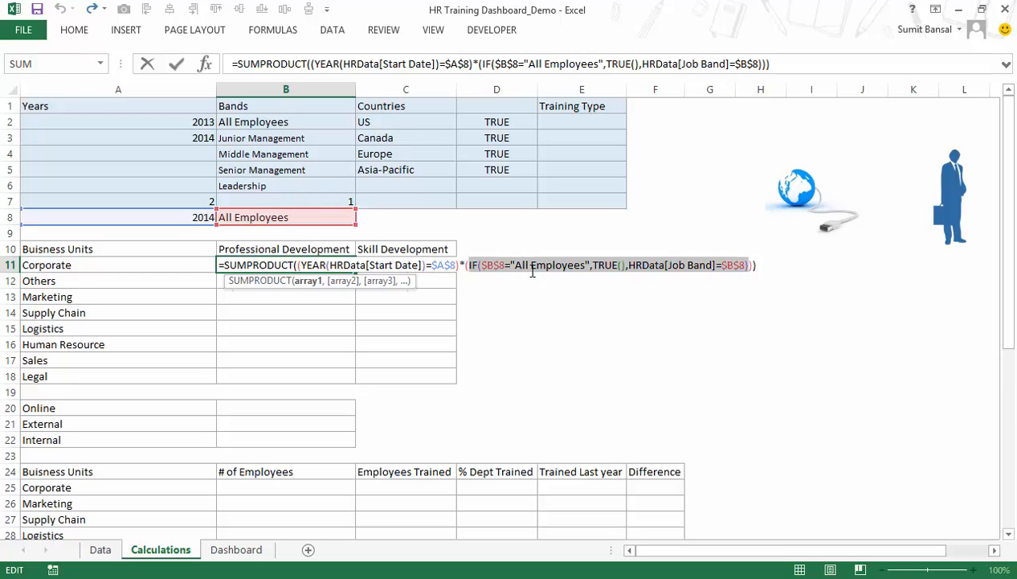
{"action": "key", "text": "Return"}
{"action": "key", "text": "Up"}
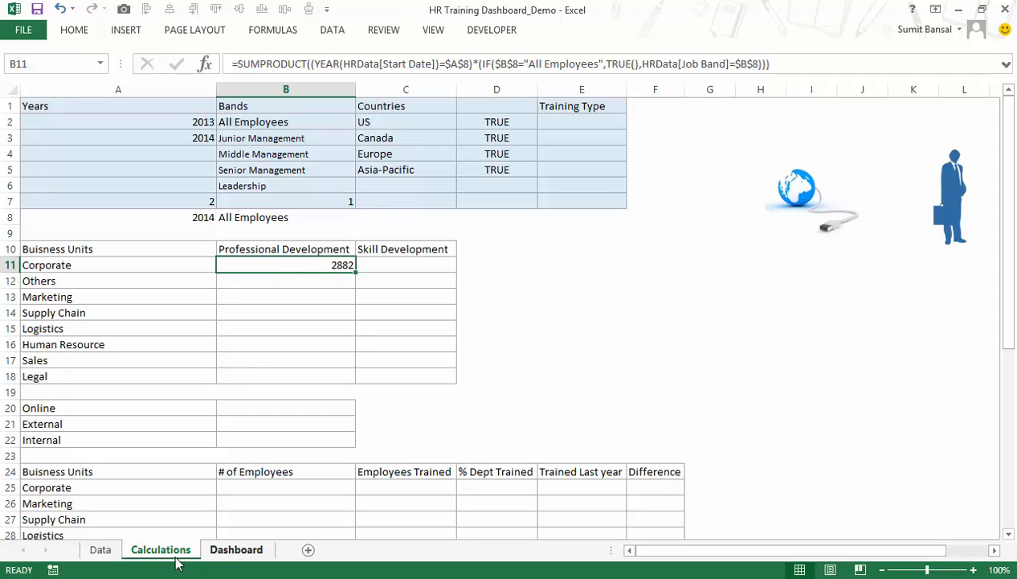
Filter the Start Date column of the HRData table on the Data sheet to 2014 only.
{"action": "left_click", "coordinate": [100, 551]}
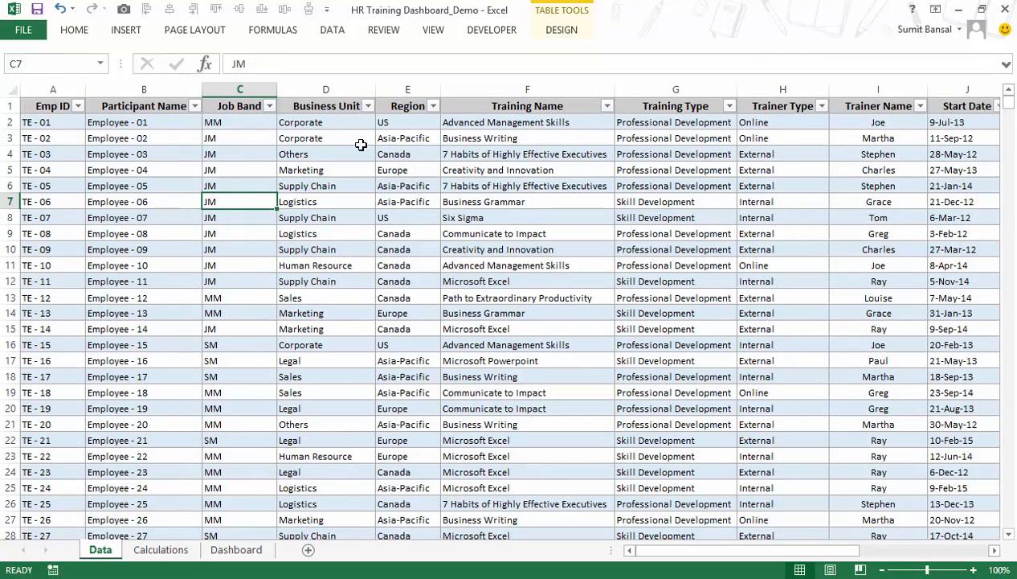
{"action": "left_click", "coordinate": [246, 106]}
{"action": "key", "text": "ctrl+Right"}
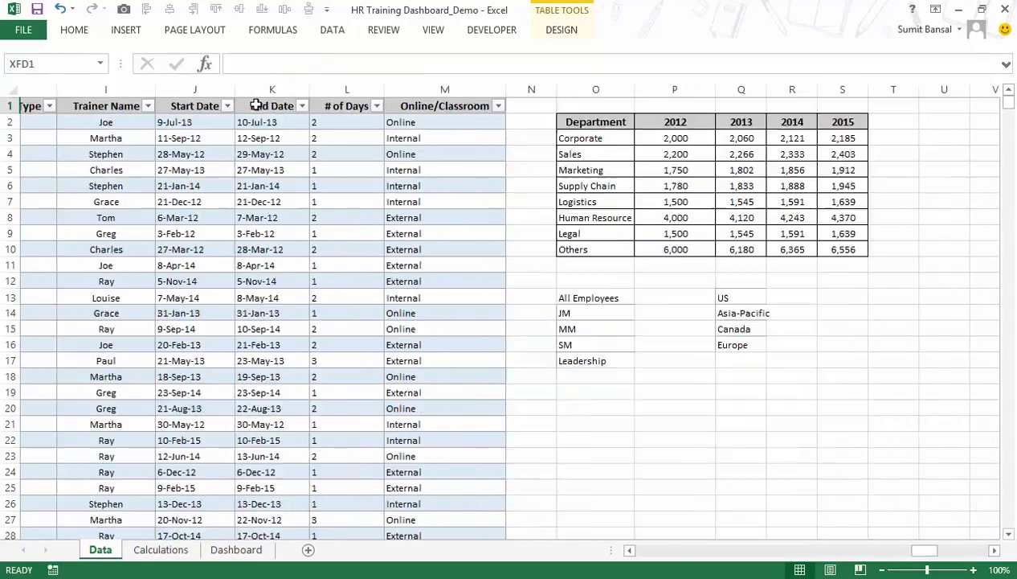
{"action": "key", "text": "Left"}
{"action": "key", "text": "Left"}
{"action": "key", "text": "Left"}
{"action": "key", "text": "Left"}
{"action": "key", "text": "Left"}
{"action": "key", "text": "Right"}
{"action": "key", "text": "Right"}
{"action": "key", "text": "Right"}
{"action": "key", "text": "Left"}
{"action": "key", "text": "alt+Down"}
{"action": "left_click", "coordinate": [247, 261]}
{"action": "left_click", "coordinate": [247, 286]}
{"action": "left_click", "coordinate": [305, 407]}
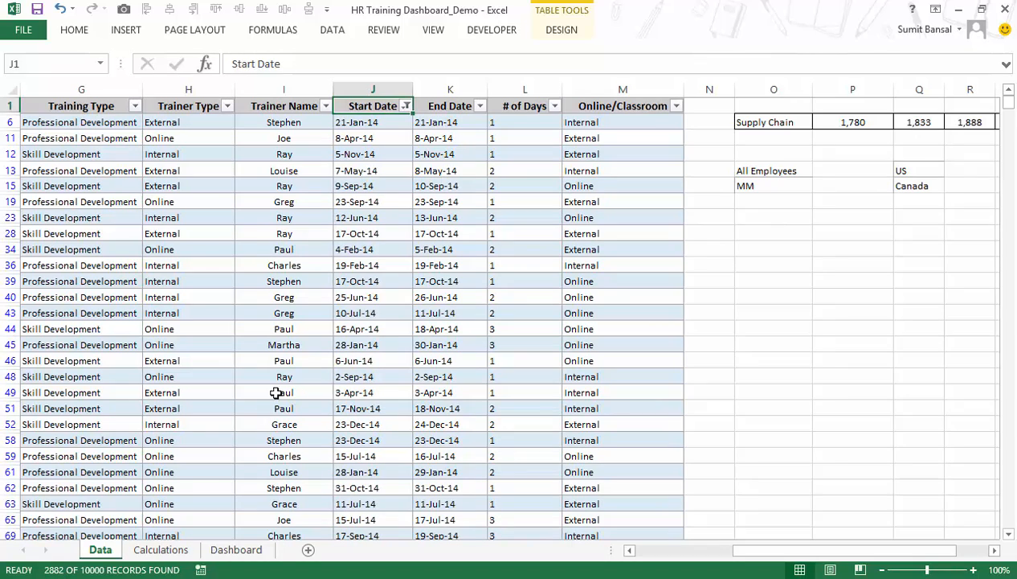
Filter the Job Band column of the HRData table to JM only.
{"action": "key", "text": "Left"}
{"action": "key", "text": "Left"}
{"action": "key", "text": "ctrl+Left"}
{"action": "key", "text": "Right"}
{"action": "key", "text": "Right"}
{"action": "key", "text": "alt+Down"}
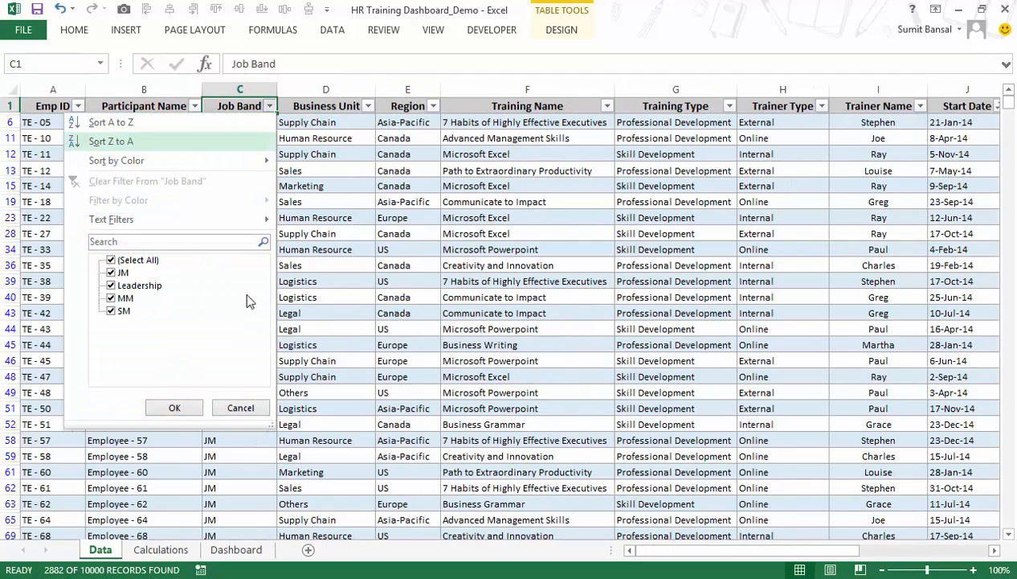
{"action": "left_click", "coordinate": [141, 259]}
{"action": "left_click", "coordinate": [123, 272]}
{"action": "left_click", "coordinate": [171, 406]}
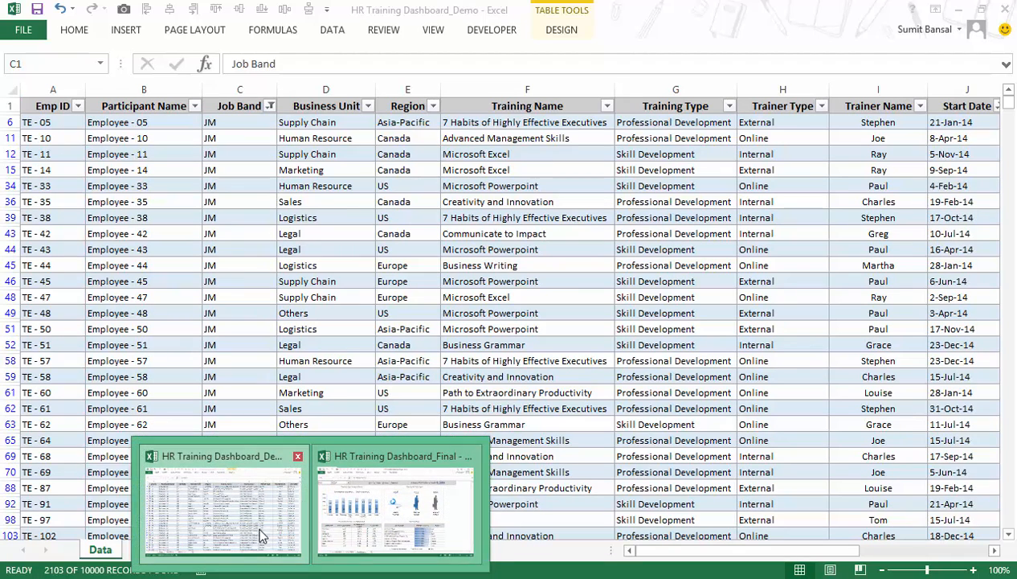
Set the Dashboard band selector to Junior Management and re-enter the Calculations sheet's B11 formula as an array formula.
{"action": "left_click", "coordinate": [160, 550]}
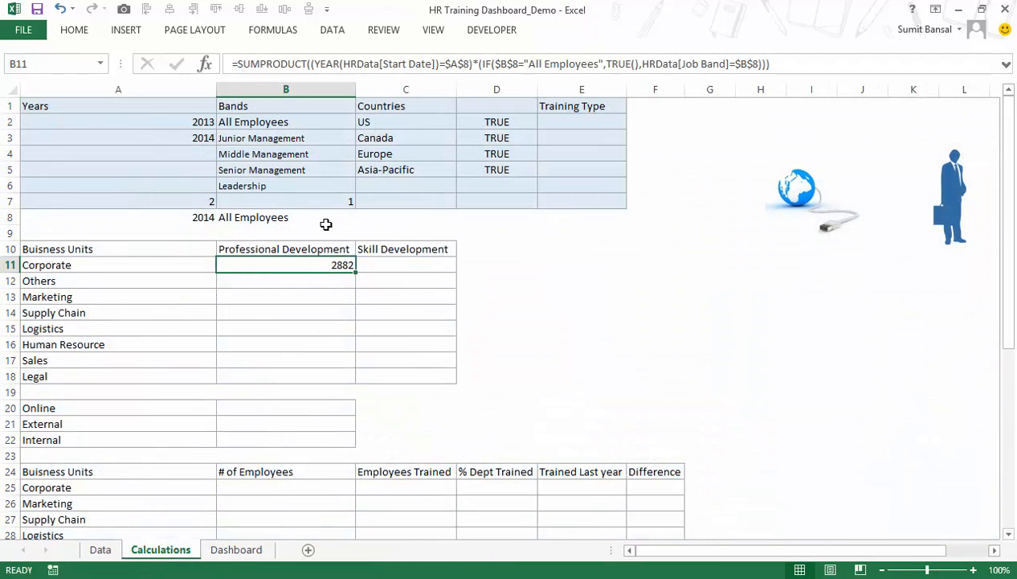
{"action": "left_click", "coordinate": [270, 549]}
{"action": "left_click", "coordinate": [231, 114]}
{"action": "left_click", "coordinate": [228, 140]}
{"action": "left_click", "coordinate": [138, 550]}
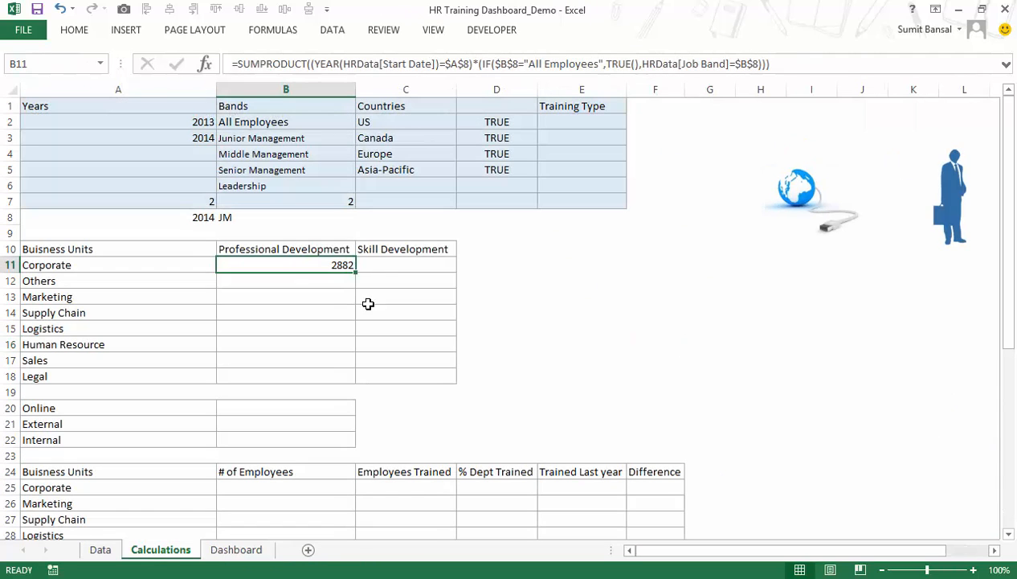
{"action": "double_click", "coordinate": [310, 263]}
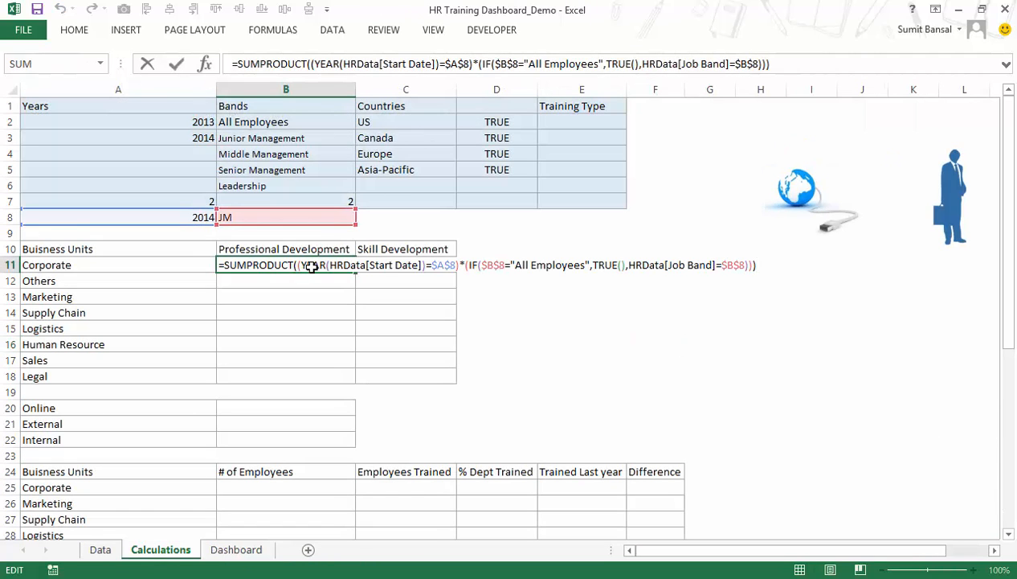
{"action": "key", "text": "ctrl+shift+Return"}
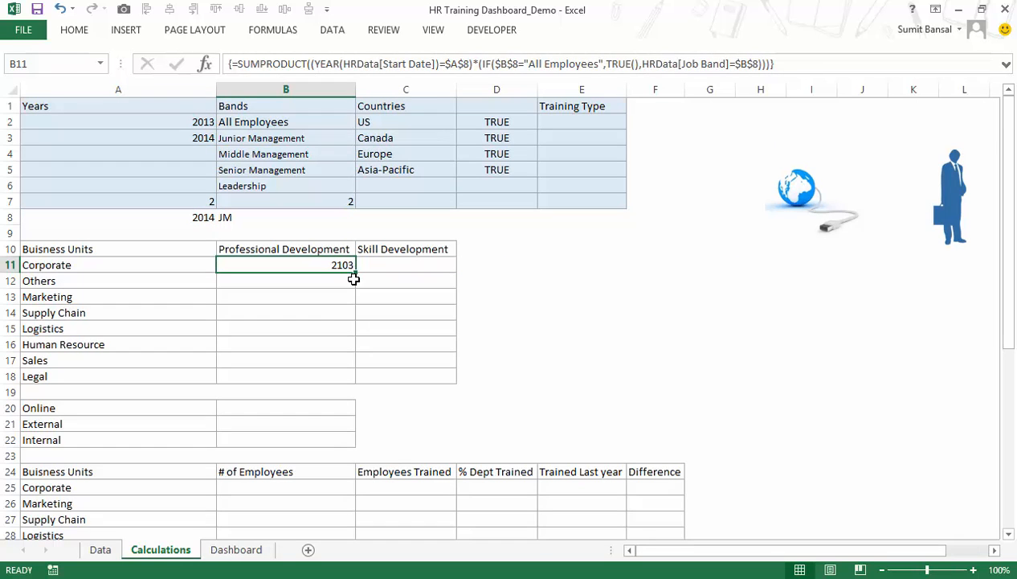
Test the B11 formula by setting the band index in B7 to 1 and back to 2.
{"action": "left_click", "coordinate": [309, 201]}
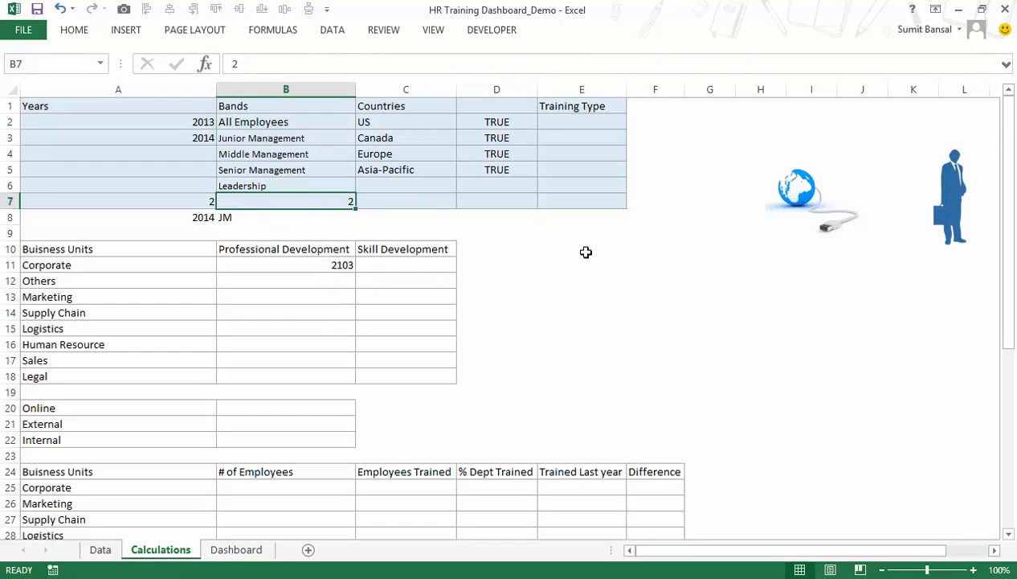
{"action": "type", "text": "1"}
{"action": "key", "text": "Return"}
{"action": "key", "text": "Up"}
{"action": "type", "text": "2"}
{"action": "key", "text": "Return"}
{"action": "key", "text": "Up"}
{"action": "left_click", "coordinate": [328, 265]}
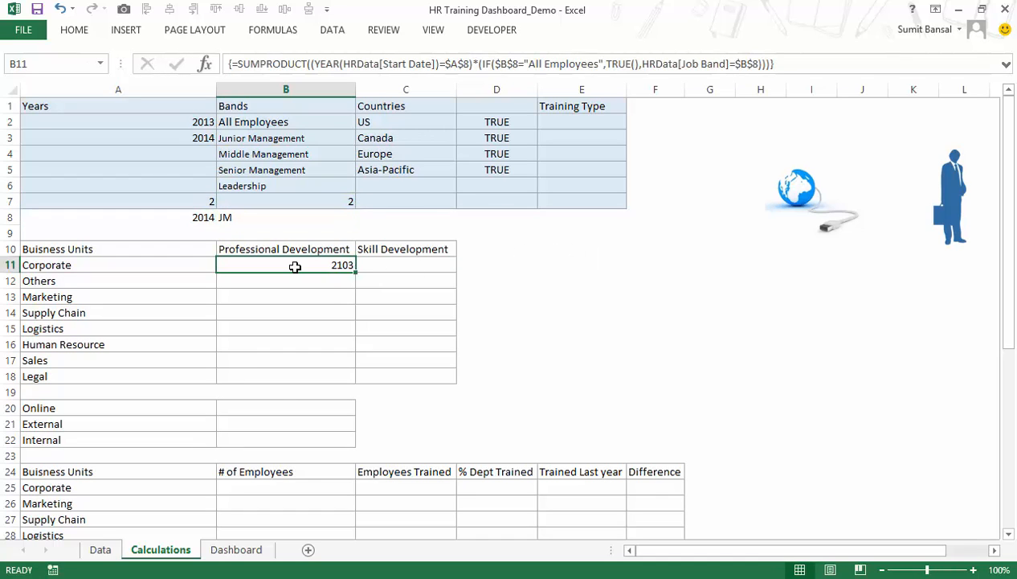
Extend the B11 formula with a third multiplied condition in parentheses that opens a MATCH function.
{"action": "key", "text": "F2"}
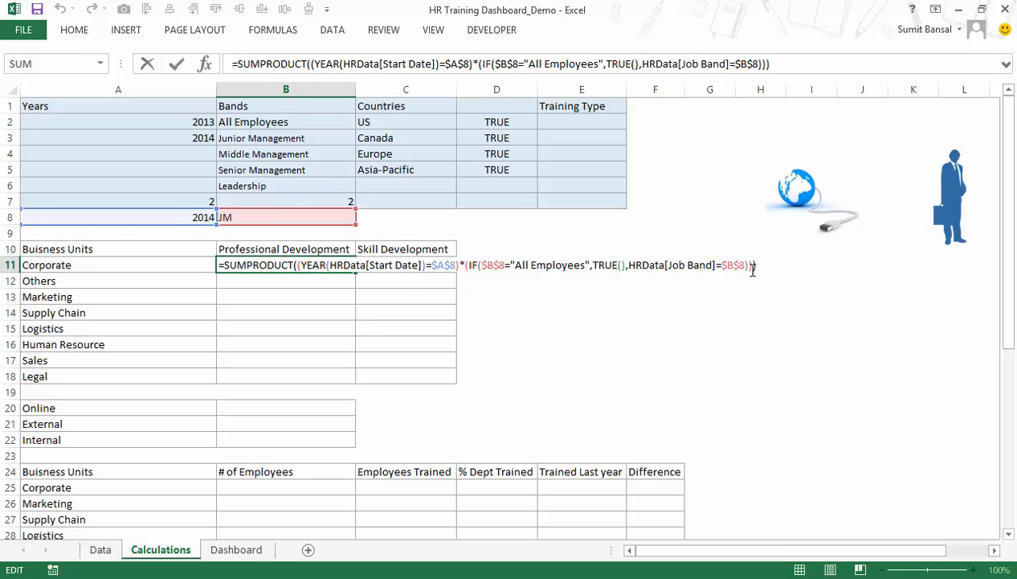
{"action": "key", "text": "BackSpace"}
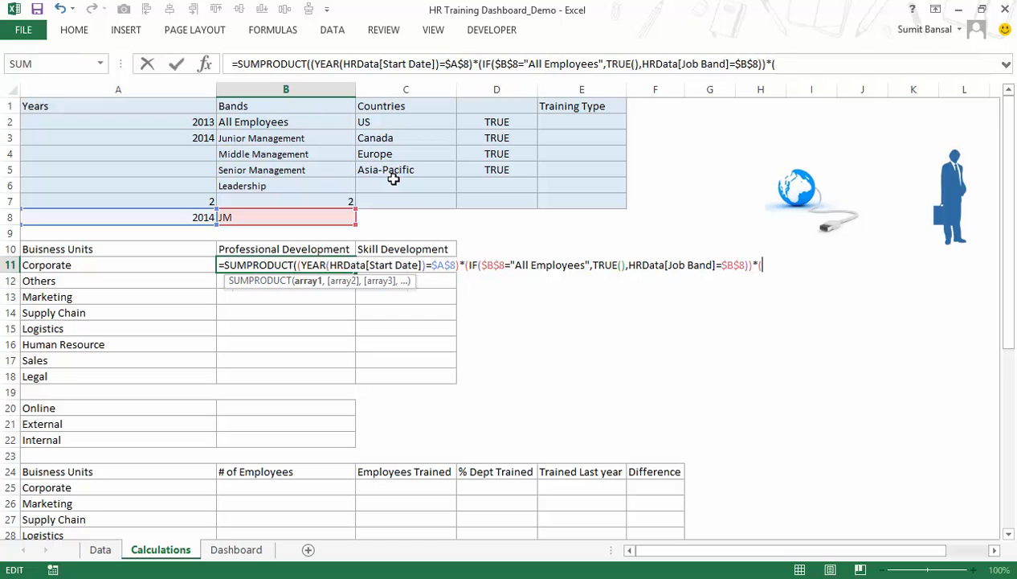
{"action": "type", "text": "mat"}
{"action": "key", "text": "Tab"}
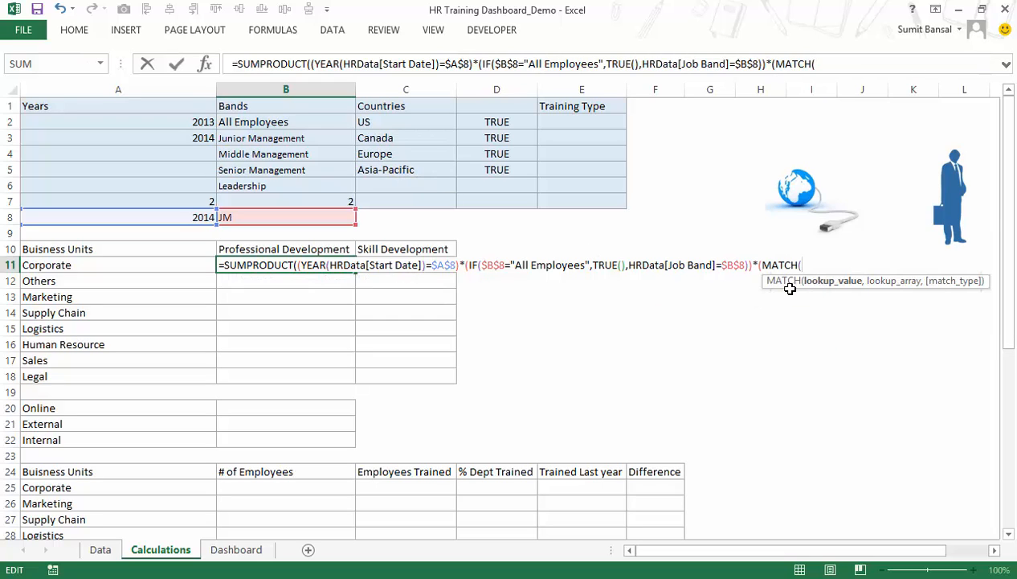
{"action": "left_click_drag", "start_coordinate": [767, 283], "coordinate": [683, 314]}
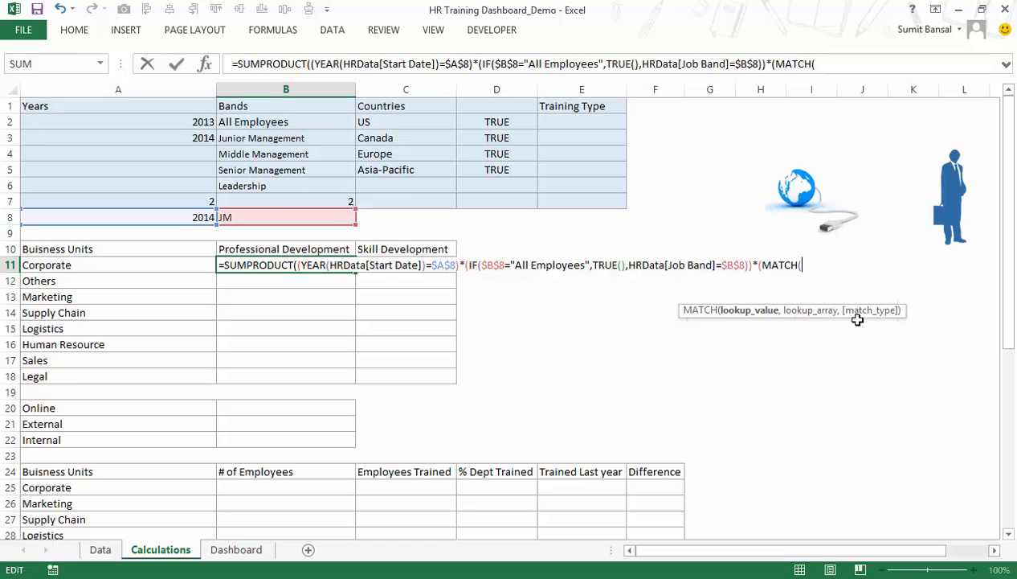
Enter HRData[Region] as the lookup value of the MATCH function in B11.
{"action": "type", "text": "hrd"}
{"action": "double_click", "coordinate": [813, 300]}
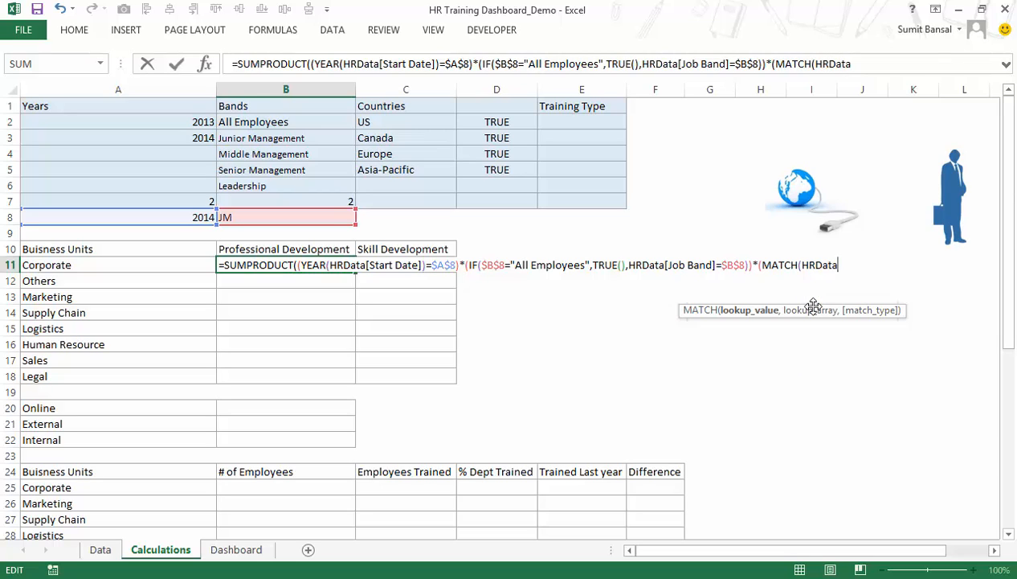
{"action": "type", "text": "["}
{"action": "key", "text": "Down"}
{"action": "key", "text": "Down"}
{"action": "key", "text": "Down"}
{"action": "key", "text": "Down"}
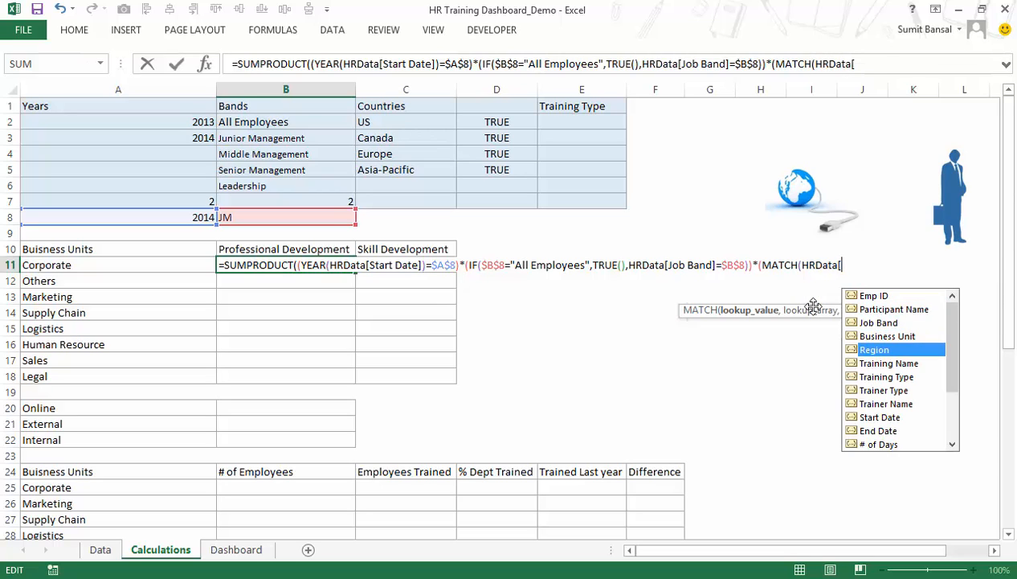
{"action": "key", "text": "Tab"}
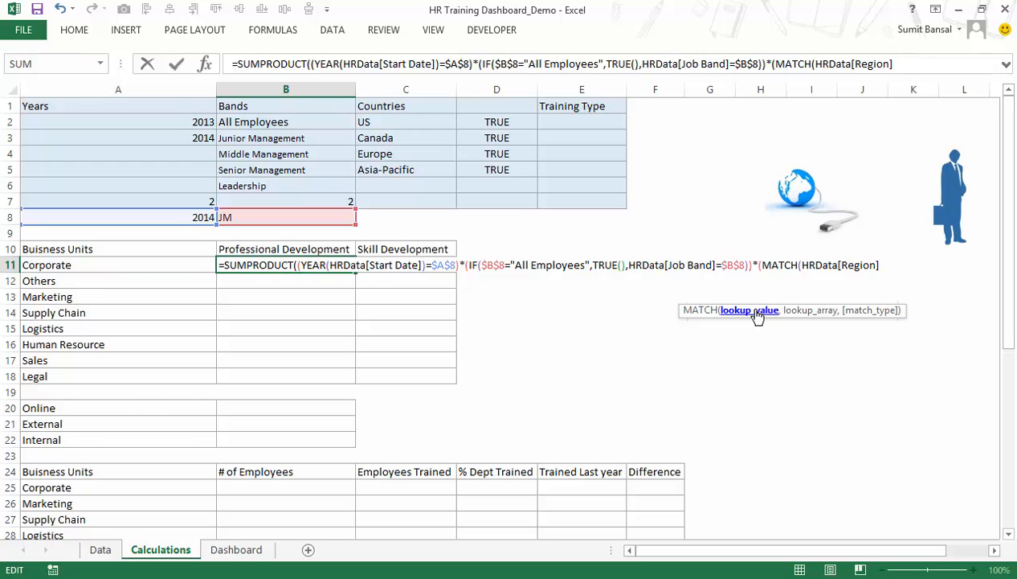
{"action": "type", "text": ","}
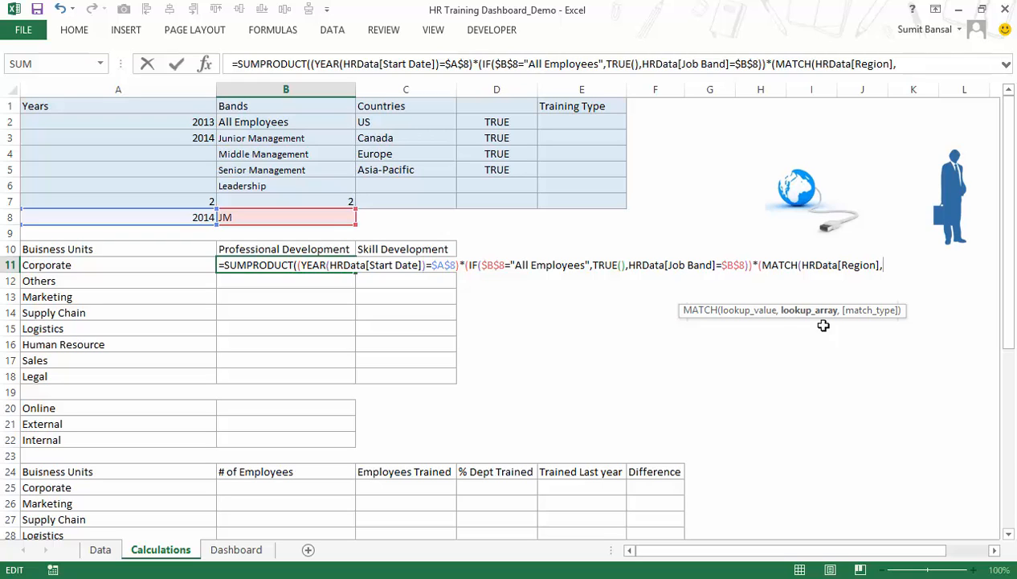
Complete the MATCH in B11 with the countries range $C$2:$C$5 as lookup array and match type 0.
{"action": "left_click_drag", "start_coordinate": [380, 120], "coordinate": [482, 173]}
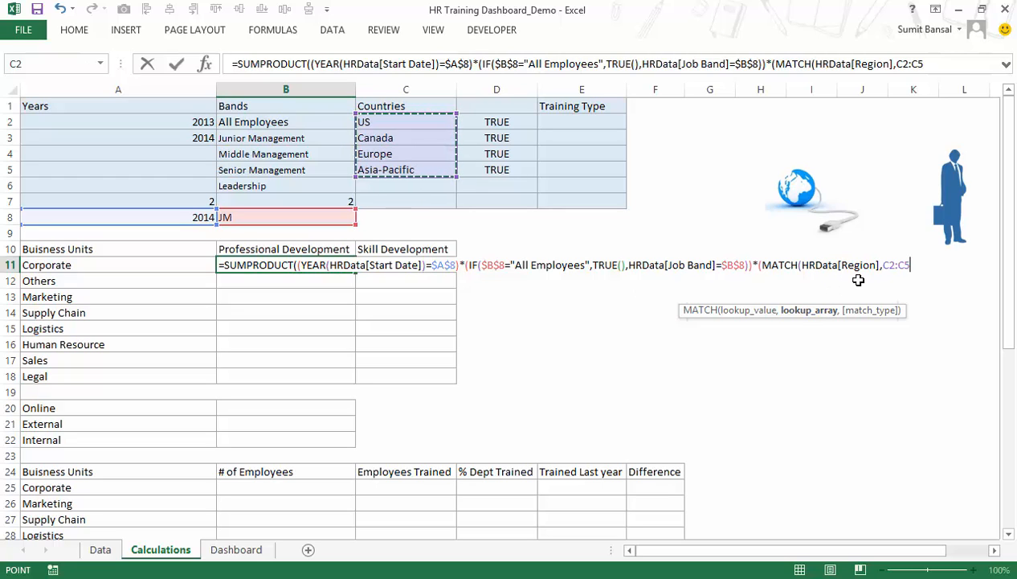
{"action": "key", "text": "F4"}
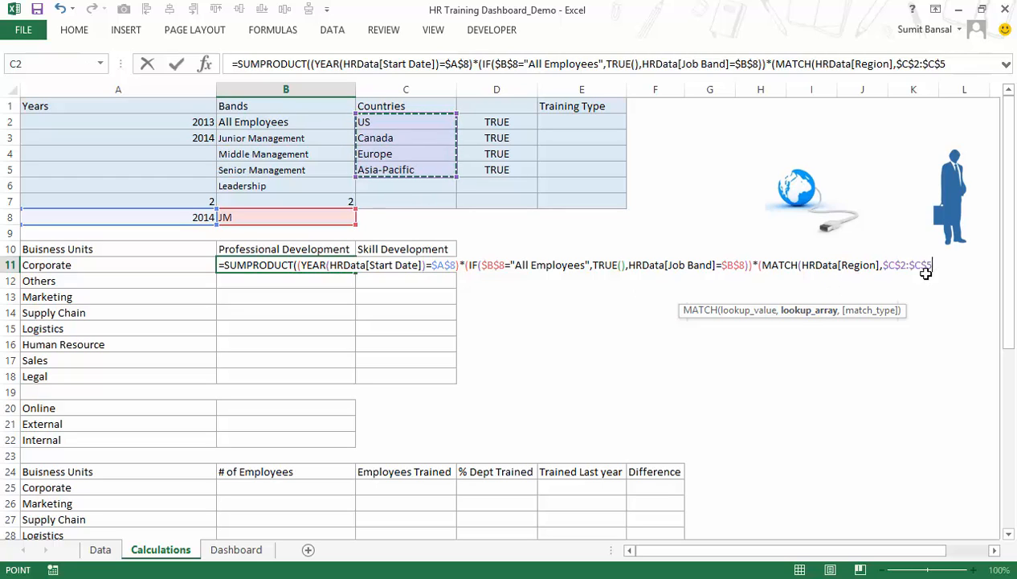
{"action": "type", "text": ","}
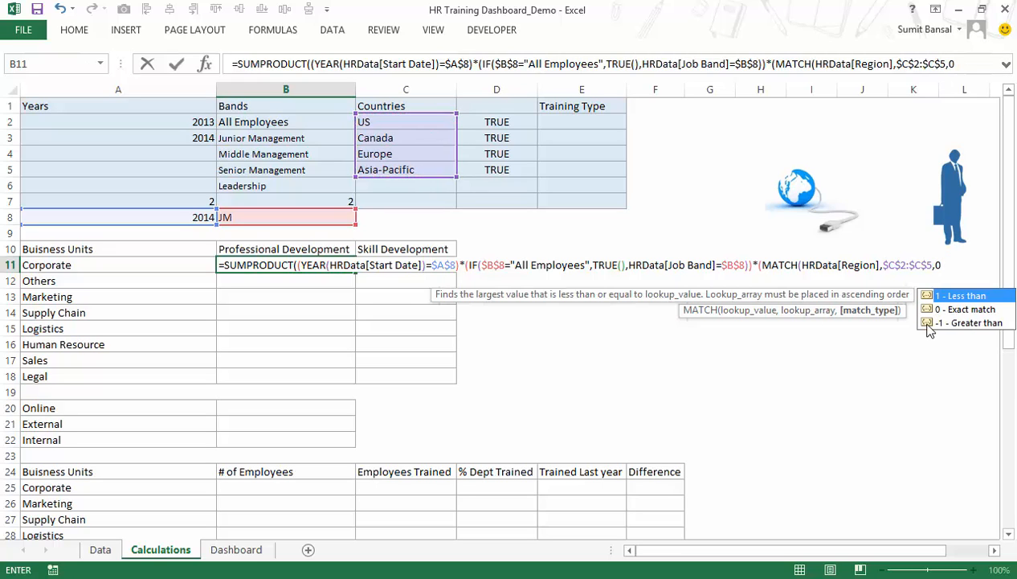
{"action": "type", "text": "0"}
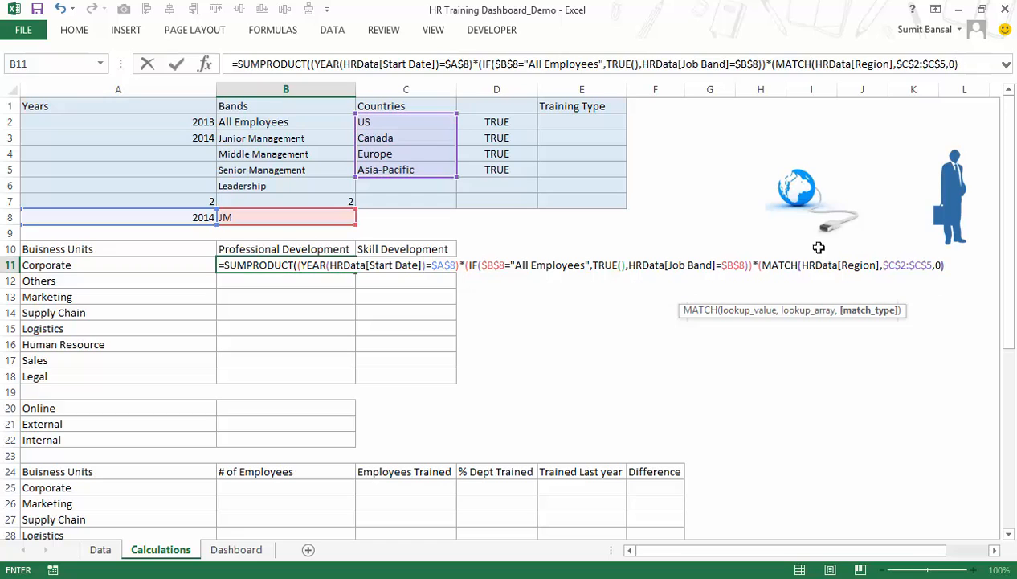
{"action": "type", "text": ")"}
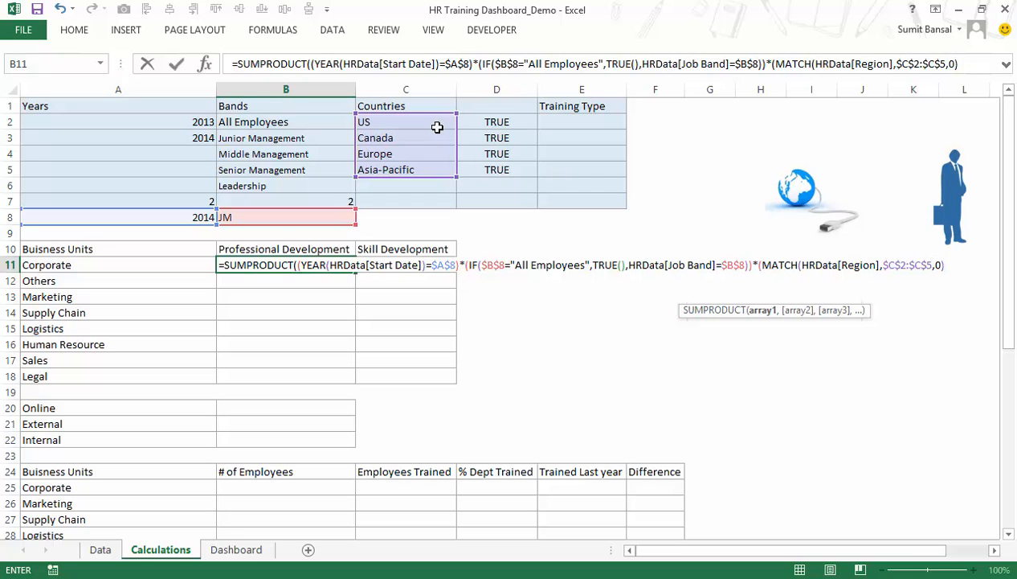
Wrap the MATCH function in the B11 formula in a CHOOSE function, using the MATCH as its index number.
{"action": "left_click", "coordinate": [763, 266]}
{"action": "type", "text": "Choose("}
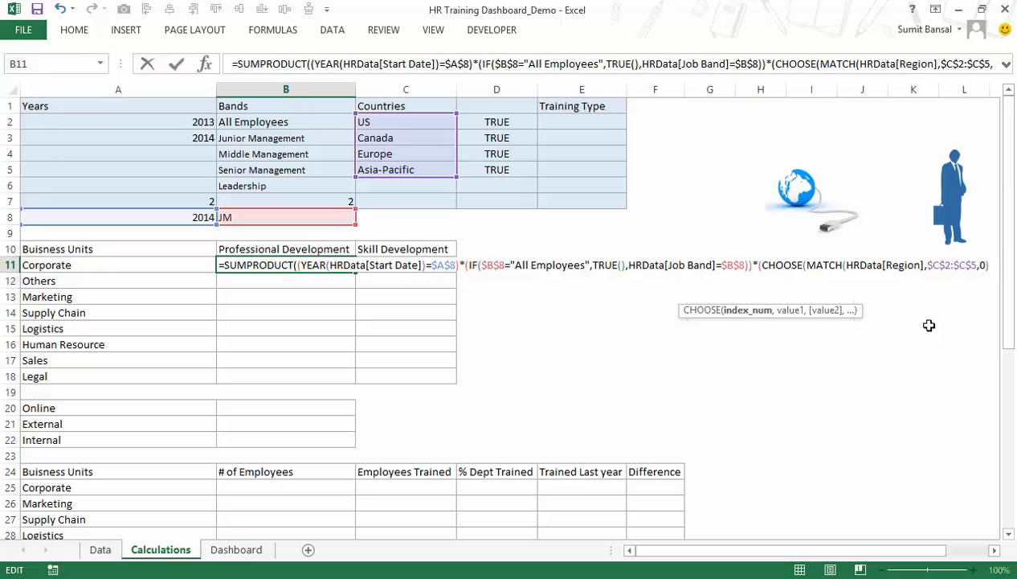
{"action": "type", "text": ","}
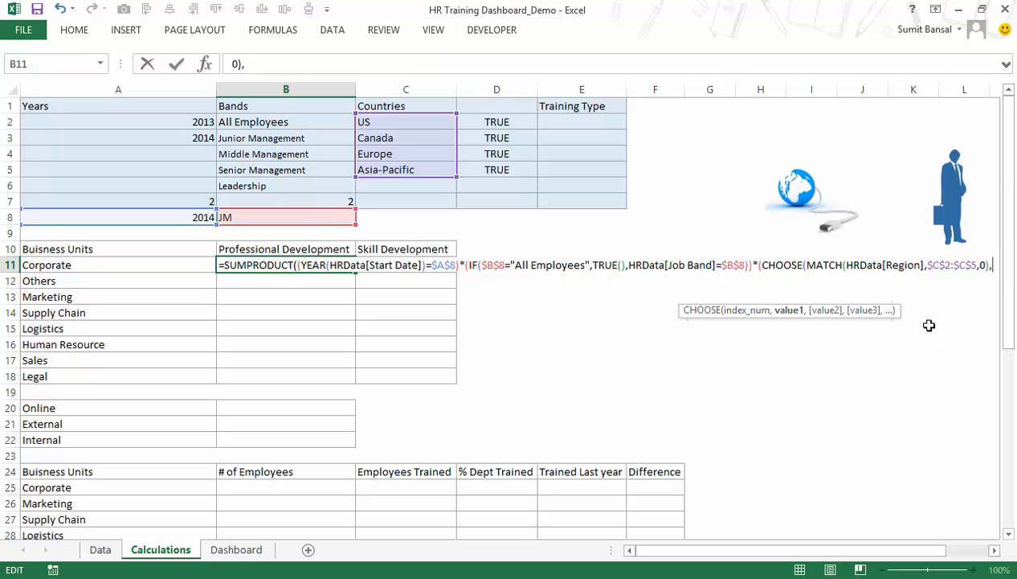
Supply the absolute references $D$2, $D$3, $D$4 and $D$5 as the four values of the CHOOSE function in B11.
{"action": "left_click", "coordinate": [509, 123]}
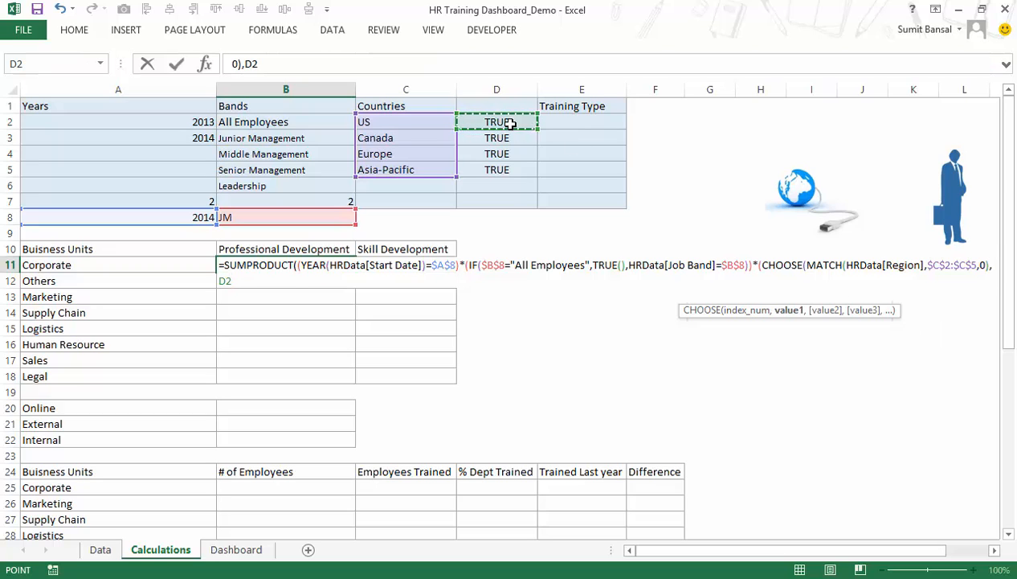
{"action": "key", "text": "F4"}
{"action": "type", "text": ","}
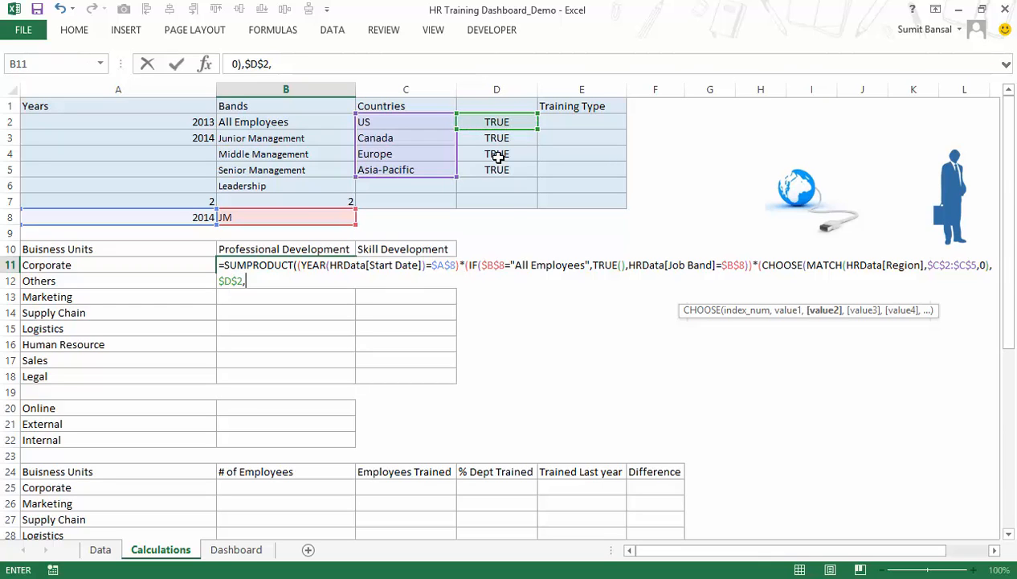
{"action": "left_click", "coordinate": [500, 139]}
{"action": "key", "text": "F4"}
{"action": "type", "text": ","}
{"action": "left_click", "coordinate": [503, 155]}
{"action": "key", "text": "F4"}
{"action": "type", "text": ",$D$4,"}
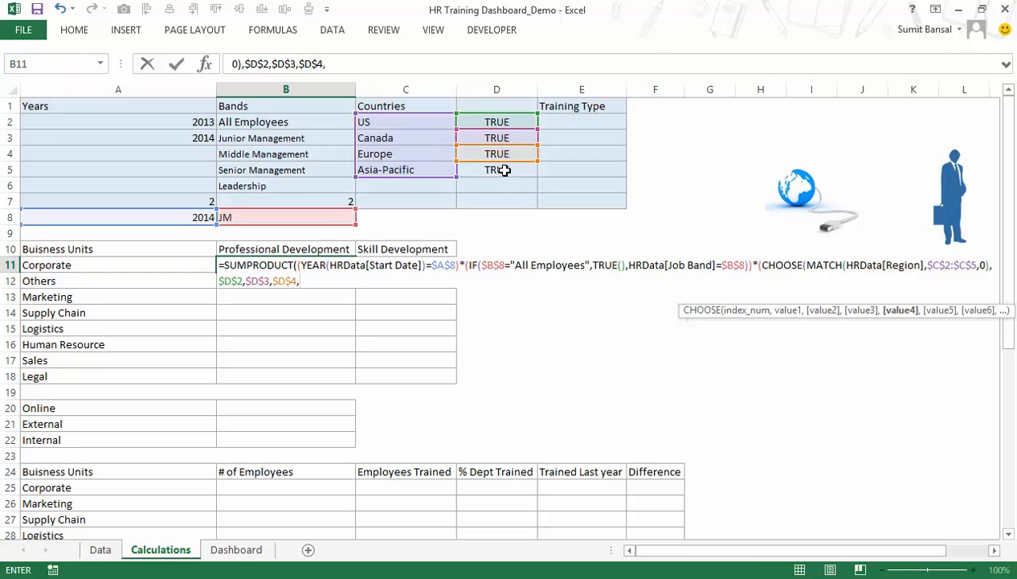
{"action": "left_click", "coordinate": [503, 170]}
{"action": "key", "text": "F4"}
{"action": "type", "text": ","}
{"action": "key", "text": "BackSpace"}
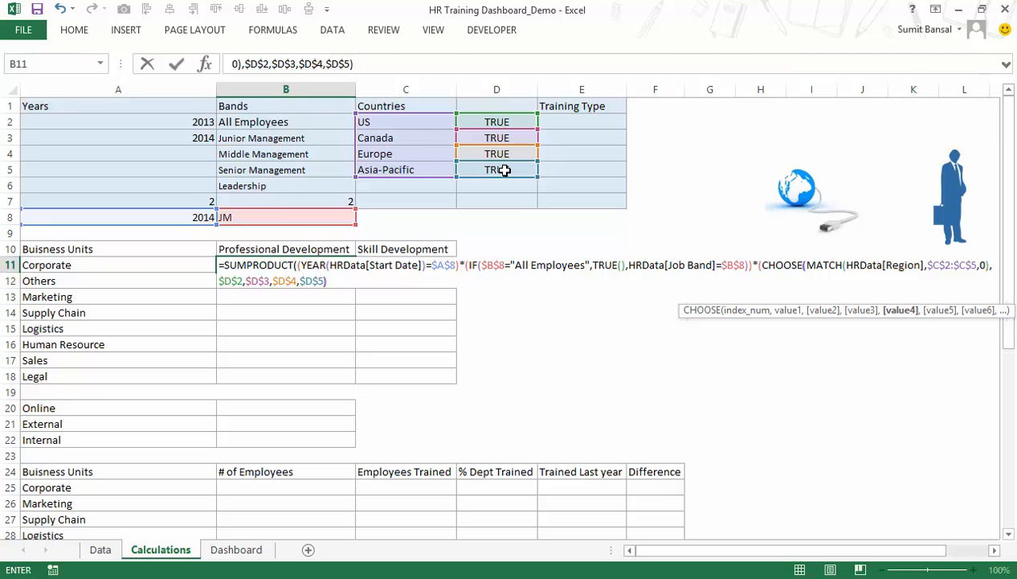
Close the remaining brackets of the B11 formula and commit it as an array formula.
{"action": "type", "text": ")"}
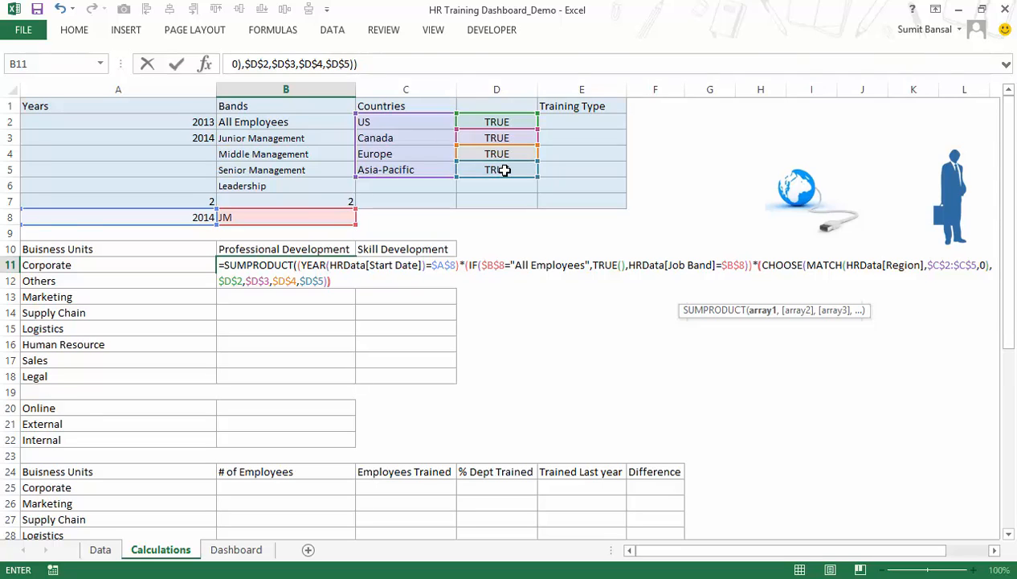
{"action": "type", "text": ")"}
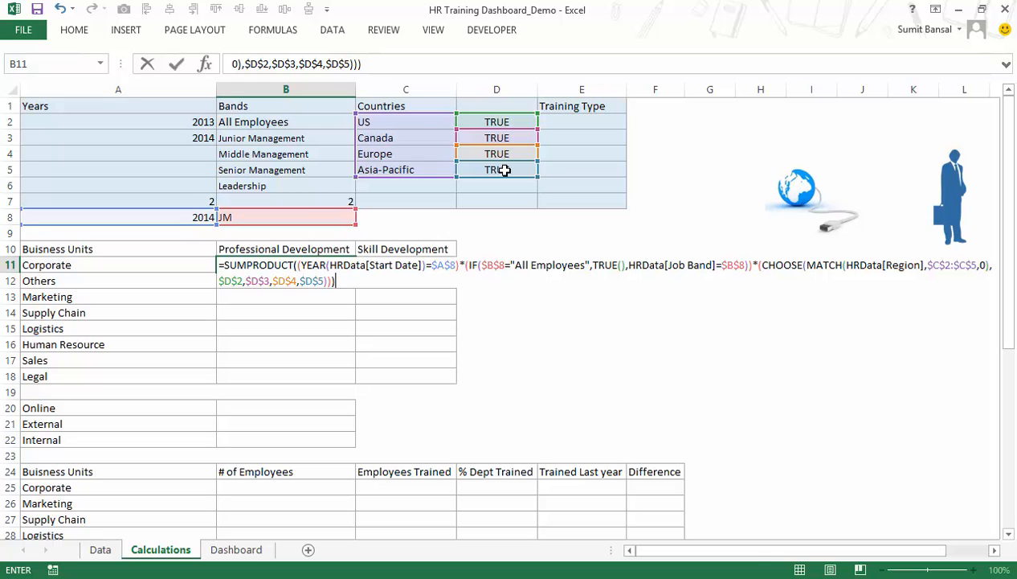
{"action": "key", "text": "ctrl+shift+Return"}
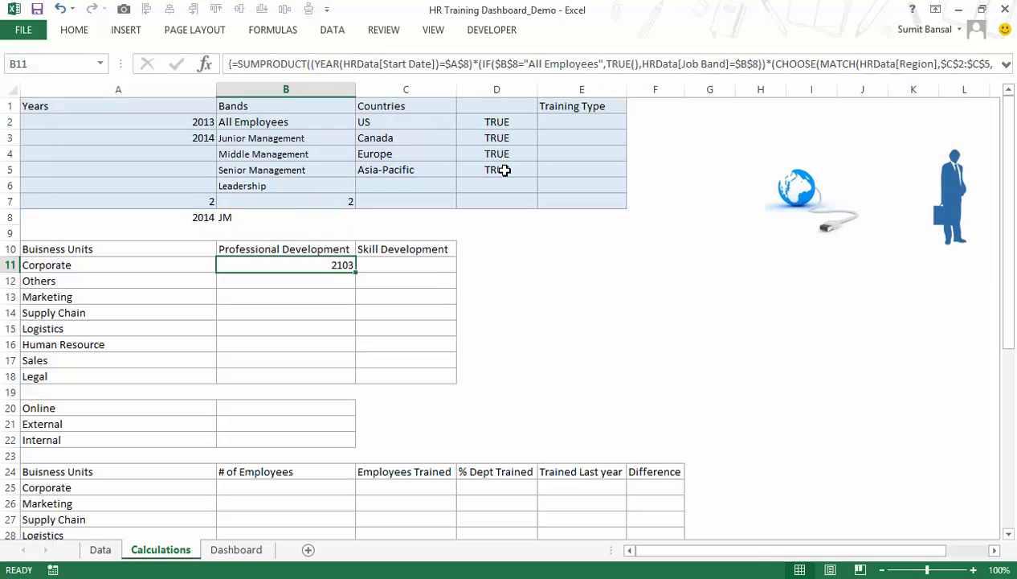
Test the country condition by unchecking US on the Dashboard sheet and return to the Calculations sheet.
{"action": "left_click", "coordinate": [237, 550]}
{"action": "left_click", "coordinate": [286, 115]}
{"action": "left_click", "coordinate": [186, 550]}
Reopen the B11 formula and replace its final closing bracket with *( to start a fourth multiplied condition.
{"action": "double_click", "coordinate": [308, 264]}
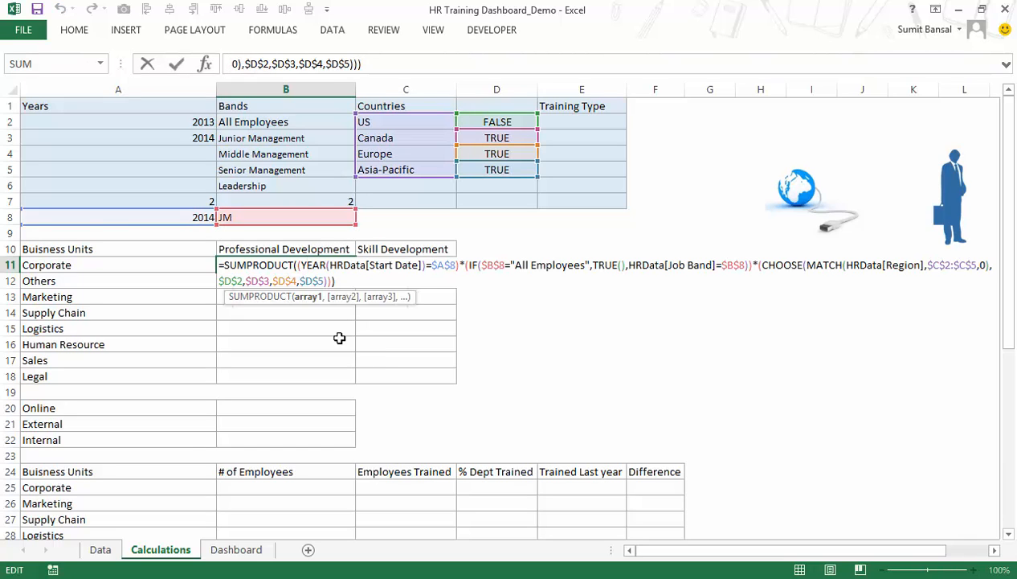
{"action": "type", "text": "("}
{"action": "left_click", "coordinate": [461, 265]}
{"action": "type", "text": "*"}
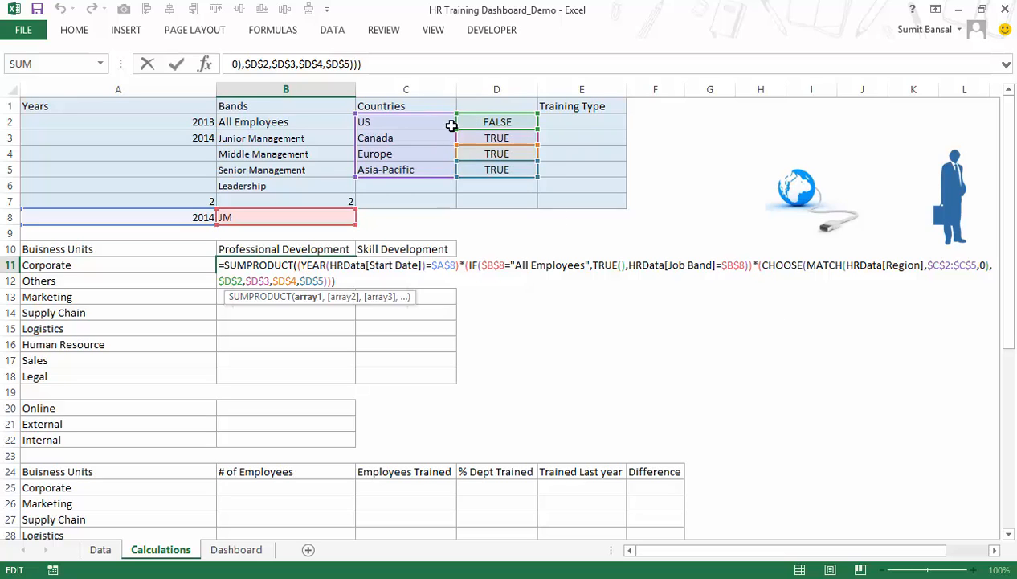
{"action": "left_click", "coordinate": [386, 283]}
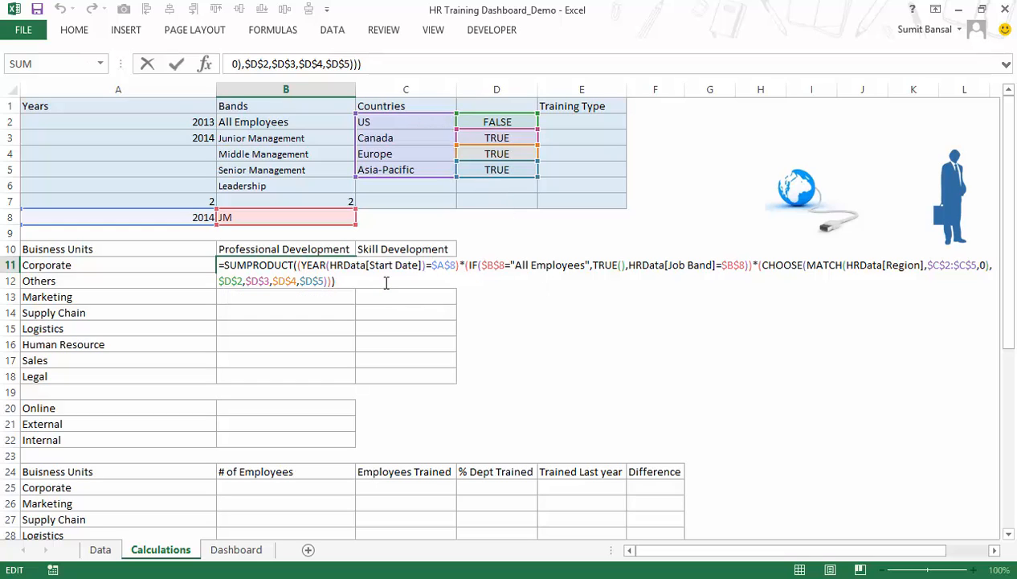
{"action": "key", "text": "BackSpace"}
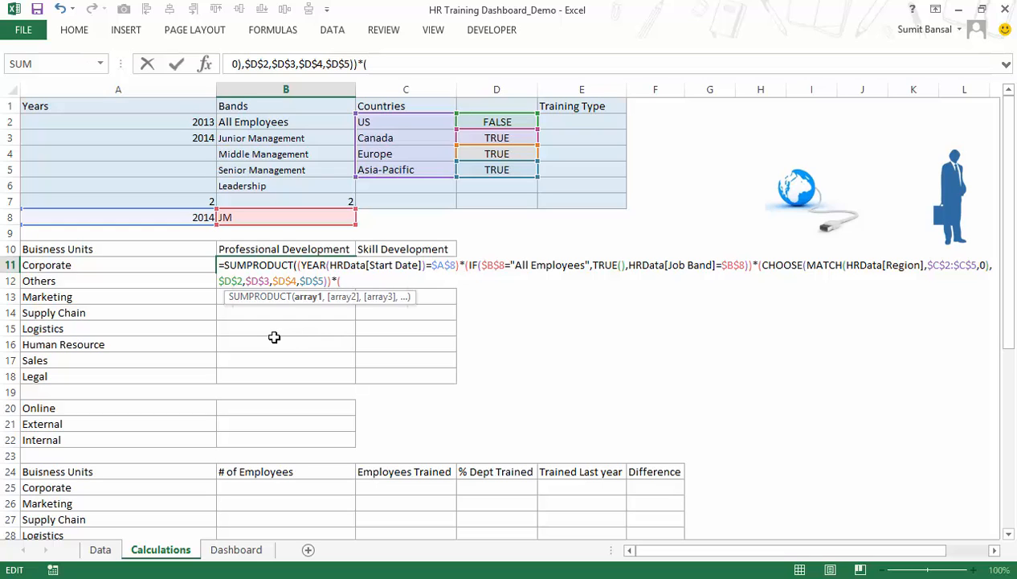
Complete the new condition in B11 as HRData[Business Unit]=$A11, locking only the column of the reference.
{"action": "type", "text": "hrd"}
{"action": "key", "text": "Tab"}
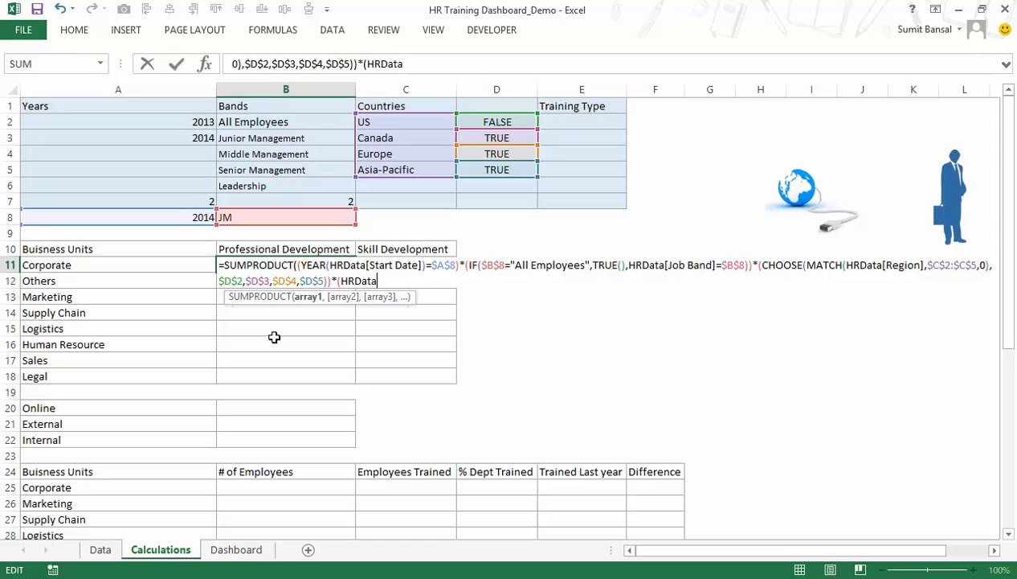
{"action": "type", "text": "["}
{"action": "key", "text": "Down"}
{"action": "key", "text": "Down"}
{"action": "key", "text": "Down"}
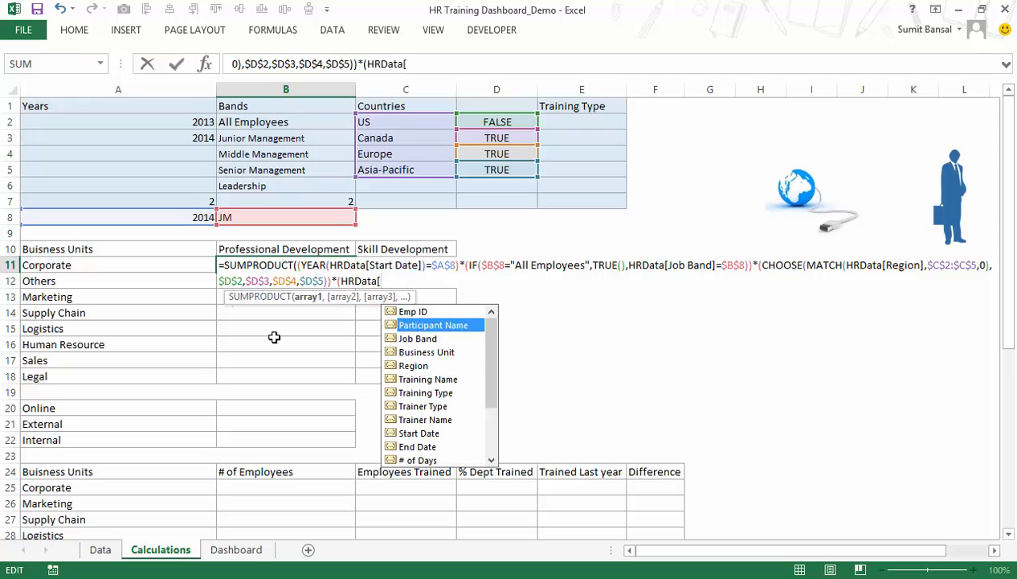
{"action": "key", "text": "Tab"}
{"action": "type", "text": "]="}
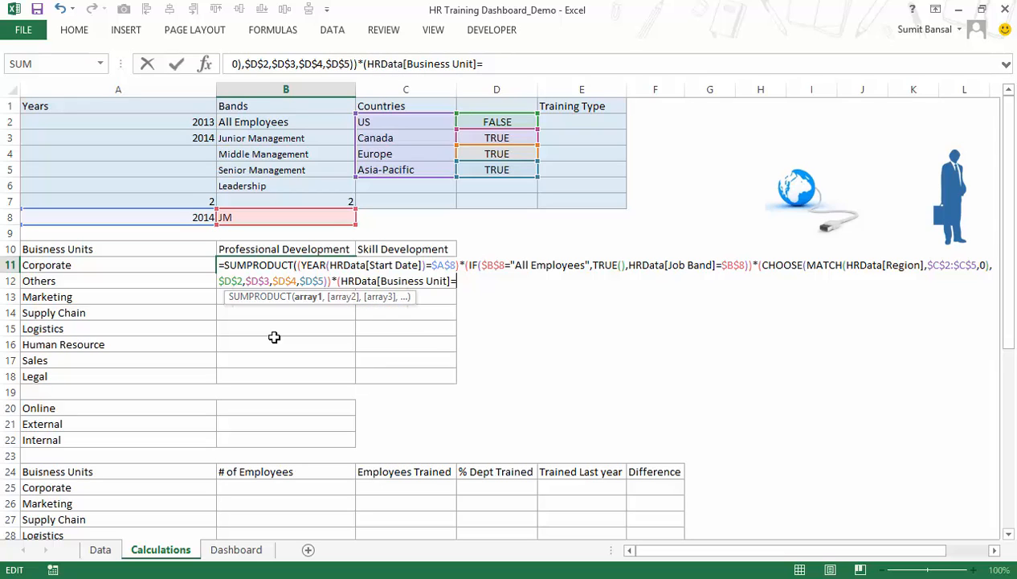
{"action": "left_click", "coordinate": [100, 266]}
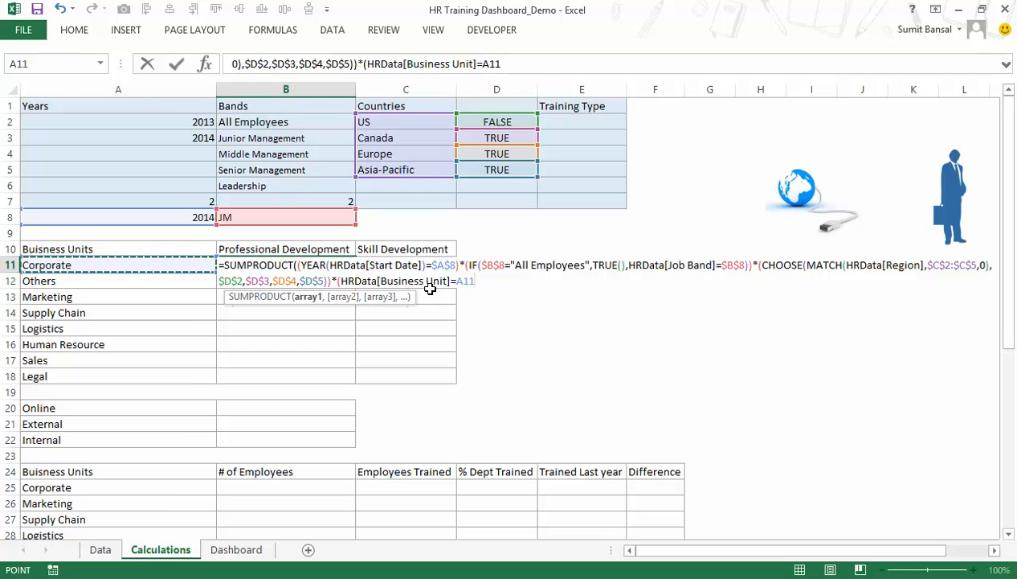
{"action": "key", "text": "F4"}
{"action": "key", "text": "F4"}
{"action": "key", "text": "F4"}
{"action": "type", "text": ")"}
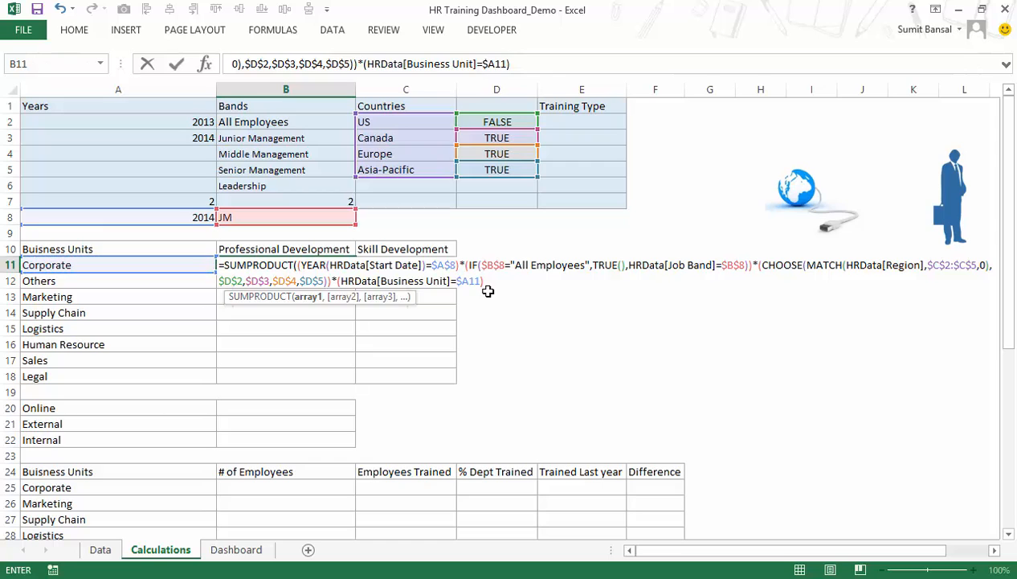
{"action": "type", "text": "*(hrd"}
Multiply the B11 formula by the condition HRData[Training Type]=$B$10 and commit it as an array formula.
{"action": "key", "text": "Tab"}
{"action": "type", "text": "["}
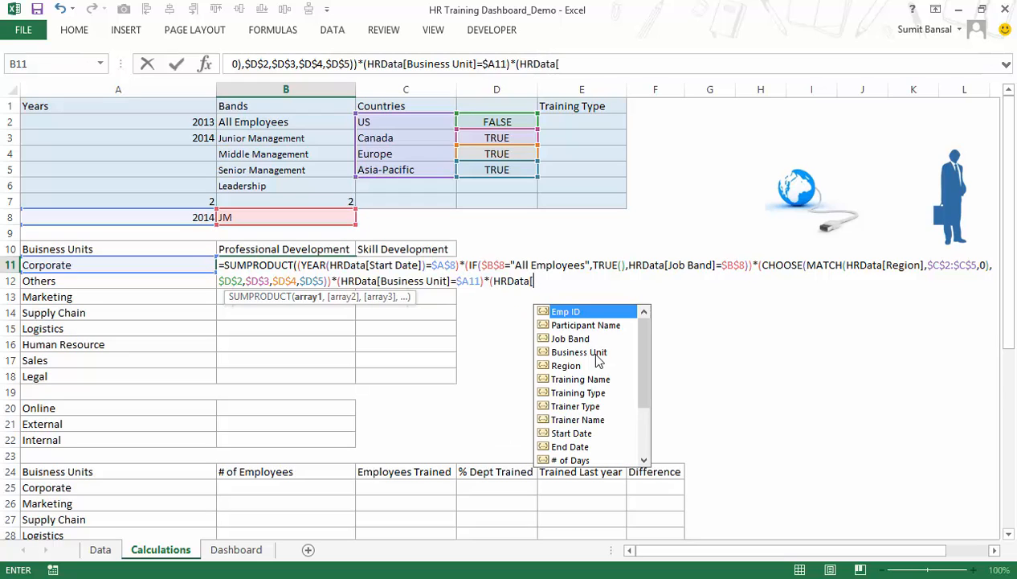
{"action": "left_click", "coordinate": [600, 392]}
{"action": "double_click", "coordinate": [599, 392]}
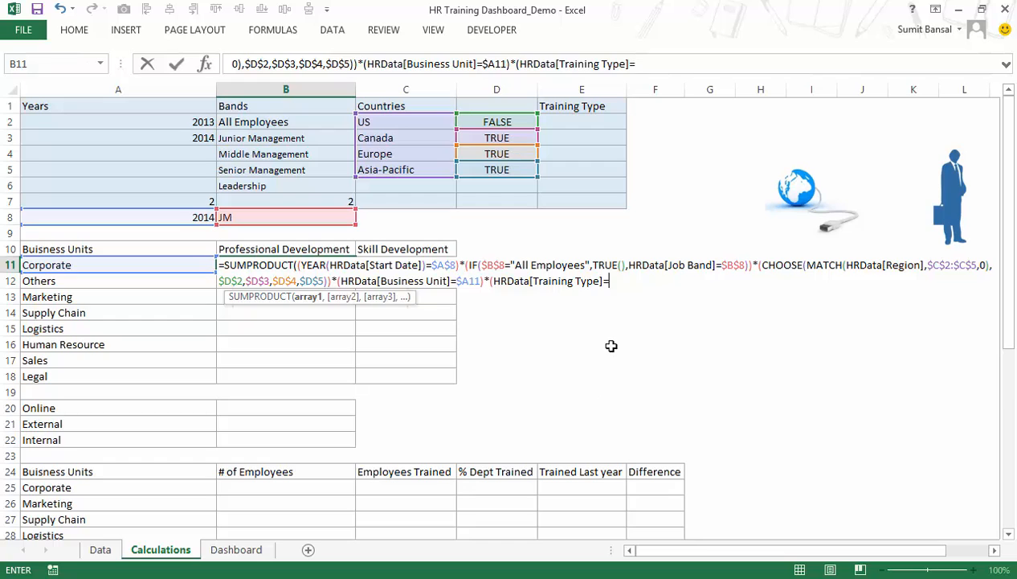
{"action": "left_click", "coordinate": [275, 250]}
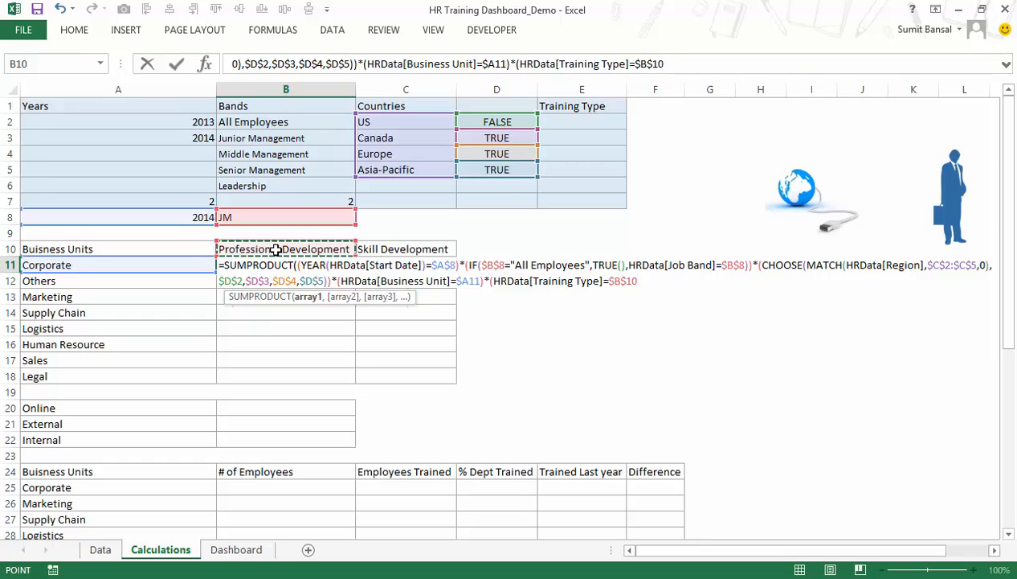
{"action": "type", "text": "))"}
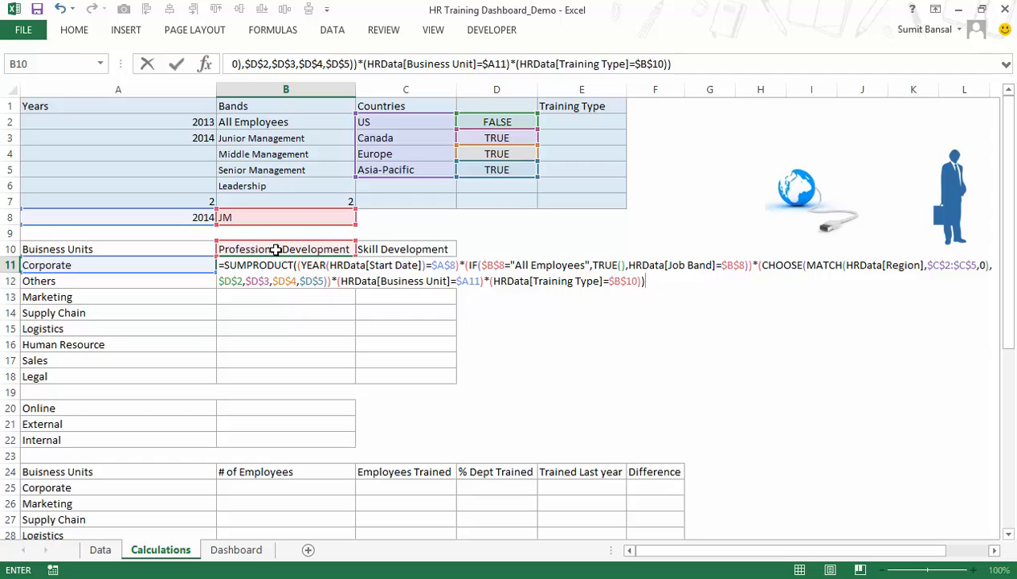
{"action": "key", "text": "ctrl+shift+Return"}
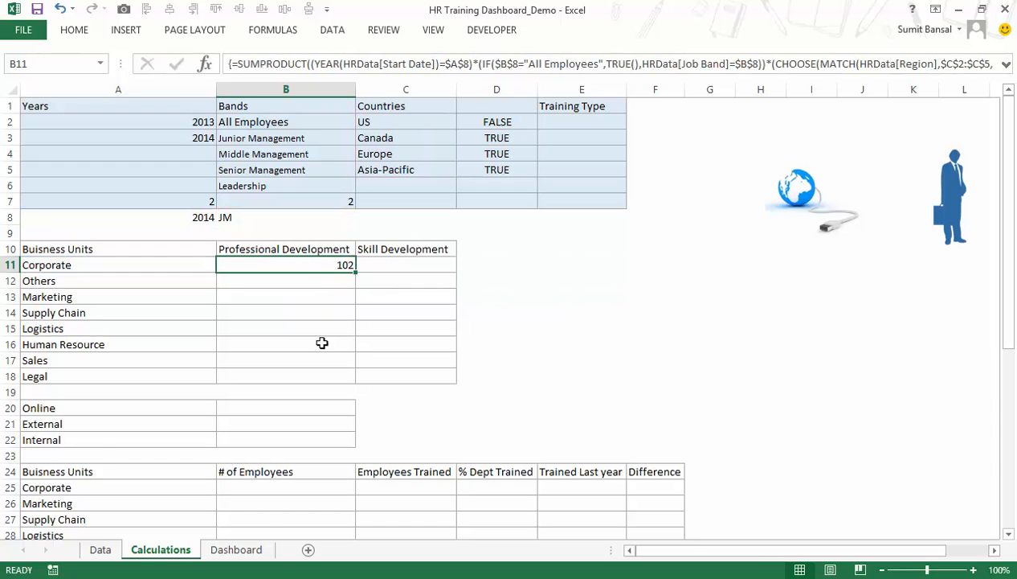
Recheck US on the Dashboard sheet and return to the B11 result on the Calculations sheet.
{"action": "left_click", "coordinate": [240, 549]}
{"action": "left_click", "coordinate": [279, 117]}
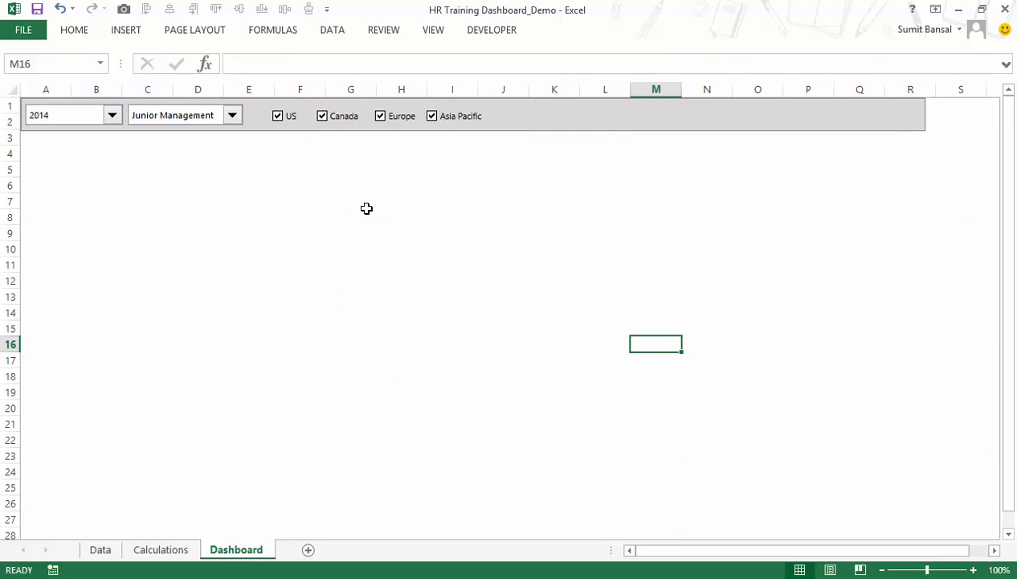
{"action": "left_click", "coordinate": [160, 549]}
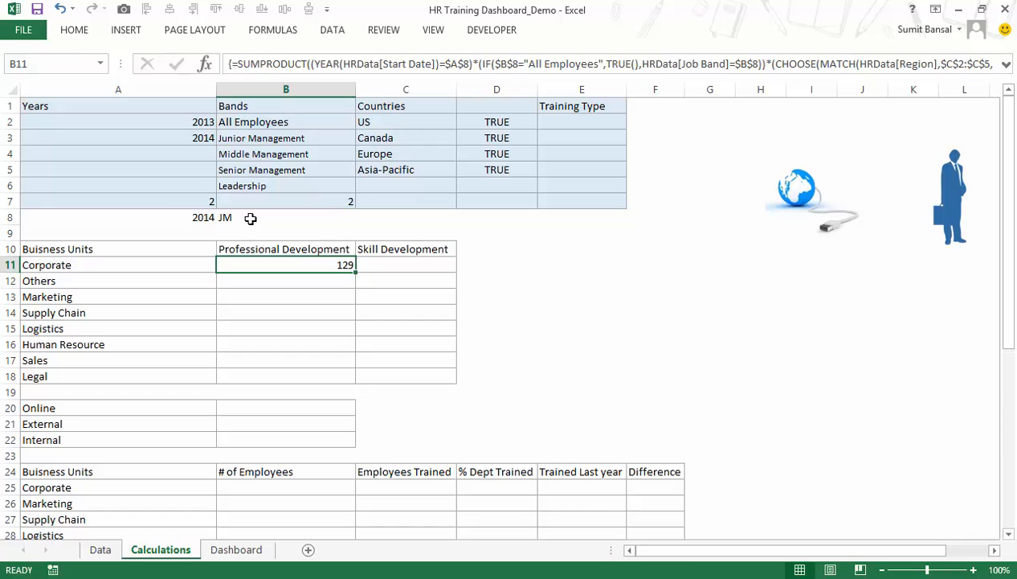
Examine the Job Band and Start Date filters on the Data sheet and the Corporate row's criteria on the Calculations sheet.
{"action": "left_click", "coordinate": [110, 549]}
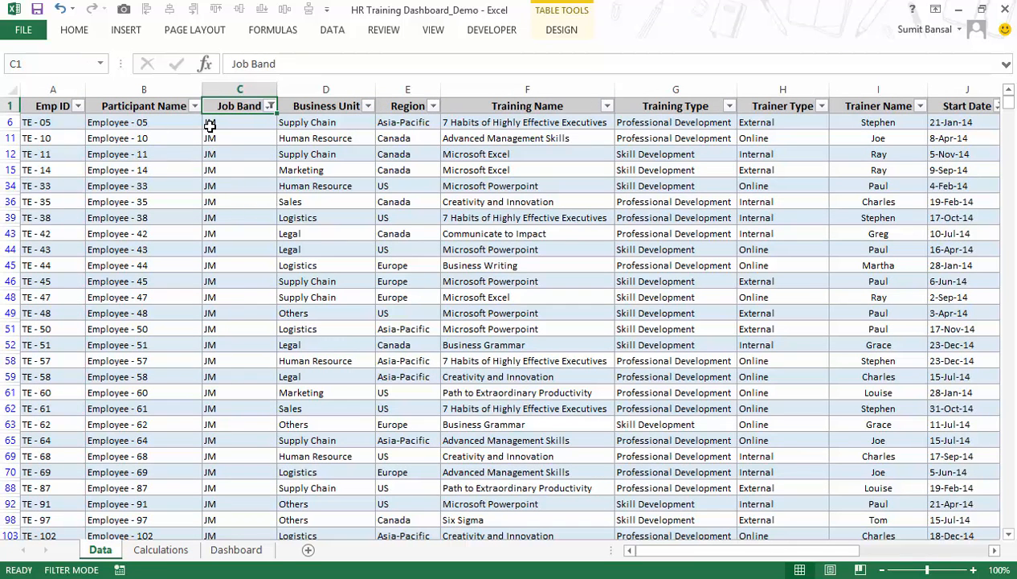
{"action": "key", "text": "Right"}
{"action": "key", "text": "Right"}
{"action": "key", "text": "Right"}
{"action": "key", "text": "Right"}
{"action": "key", "text": "Right"}
{"action": "key", "text": "Right"}
{"action": "key", "text": "Right"}
{"action": "key", "text": "Right"}
{"action": "key", "text": "Right"}
{"action": "key", "text": "Right"}
{"action": "key", "text": "Right"}
{"action": "key", "text": "Left"}
{"action": "key", "text": "Left"}
{"action": "key", "text": "Left"}
{"action": "key", "text": "Left"}
{"action": "key", "text": "alt+Down"}
{"action": "key", "text": "Escape"}
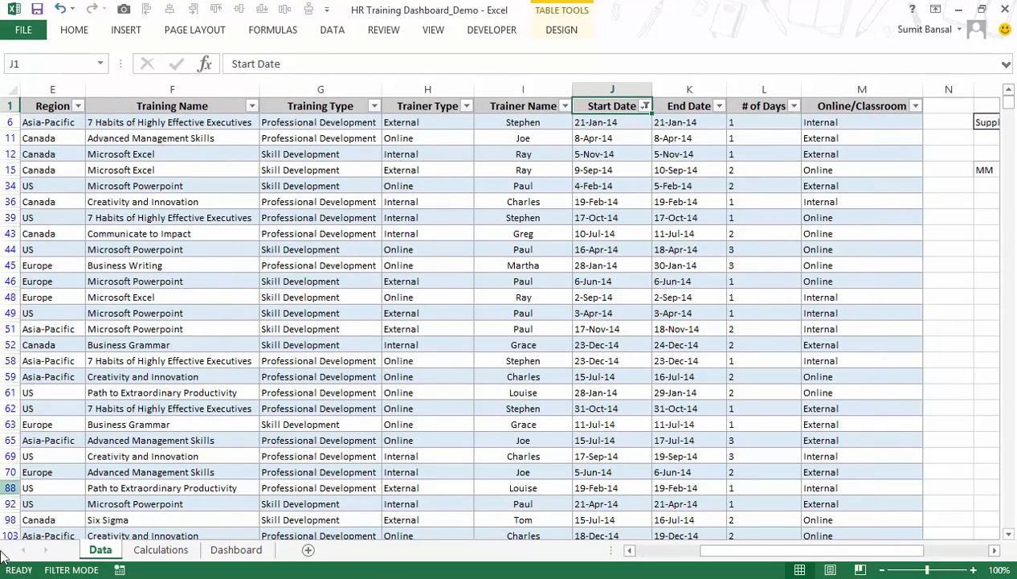
{"action": "left_click", "coordinate": [161, 549]}
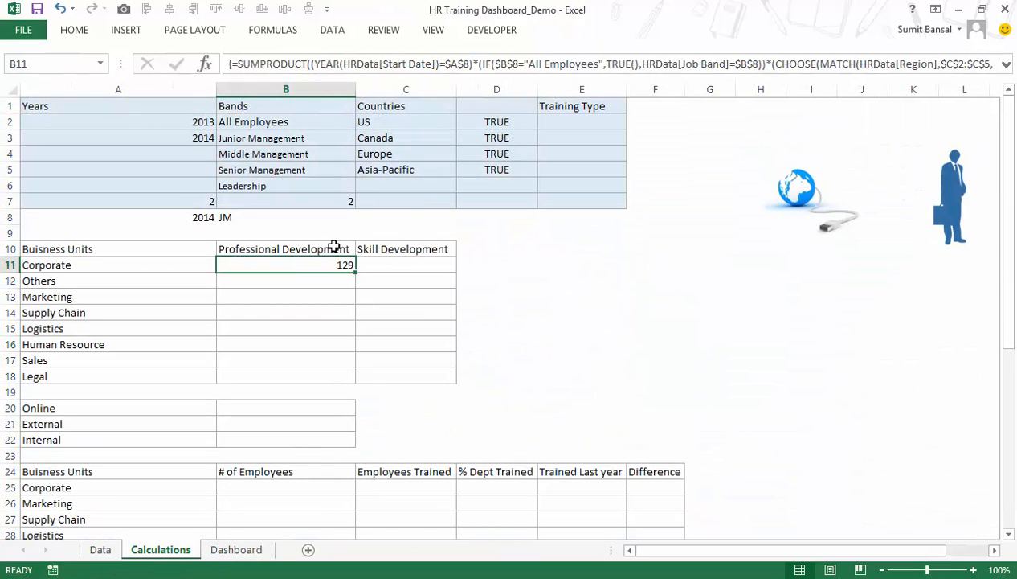
{"action": "left_click", "coordinate": [145, 262]}
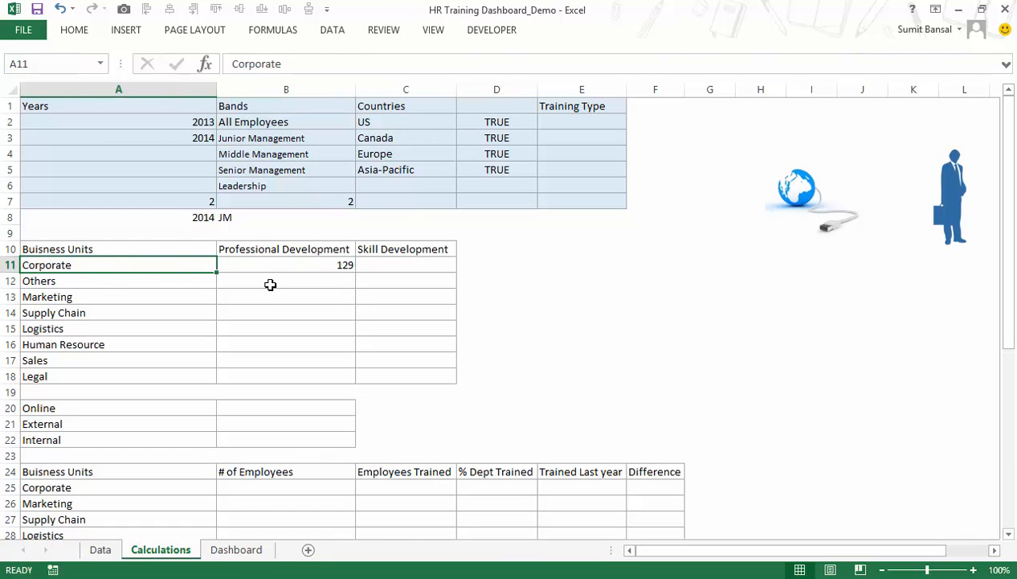
Filter the Business Unit column on the Data sheet to show only Corporate.
{"action": "left_click", "coordinate": [103, 550]}
{"action": "left_click", "coordinate": [295, 156]}
{"action": "key", "text": "Left"}
{"action": "key", "text": "Left"}
{"action": "key", "text": "Left"}
{"action": "key", "text": "Left"}
{"action": "key", "text": "Left"}
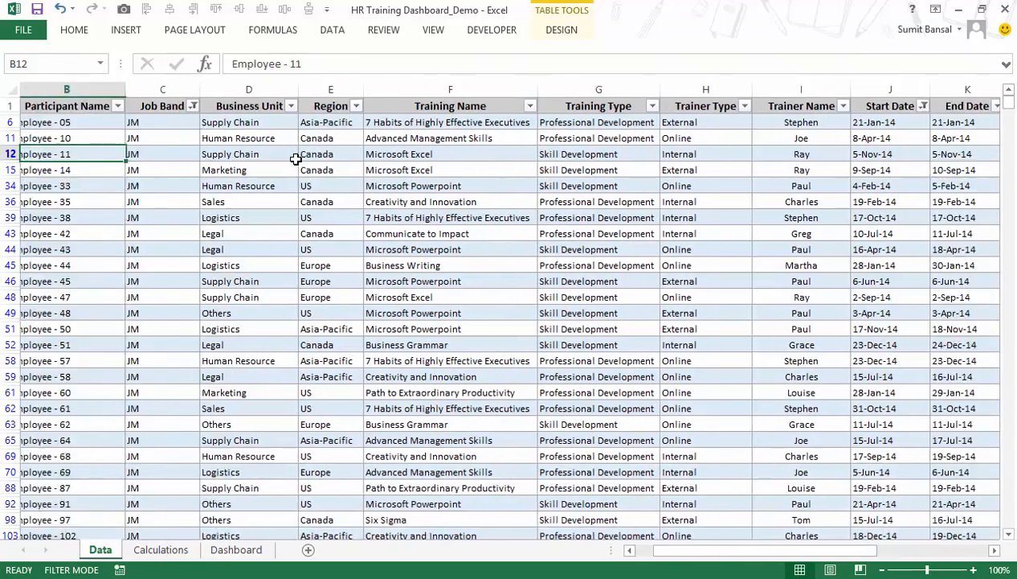
{"action": "key", "text": "Right"}
{"action": "key", "text": "Right"}
{"action": "key", "text": "ctrl+Up"}
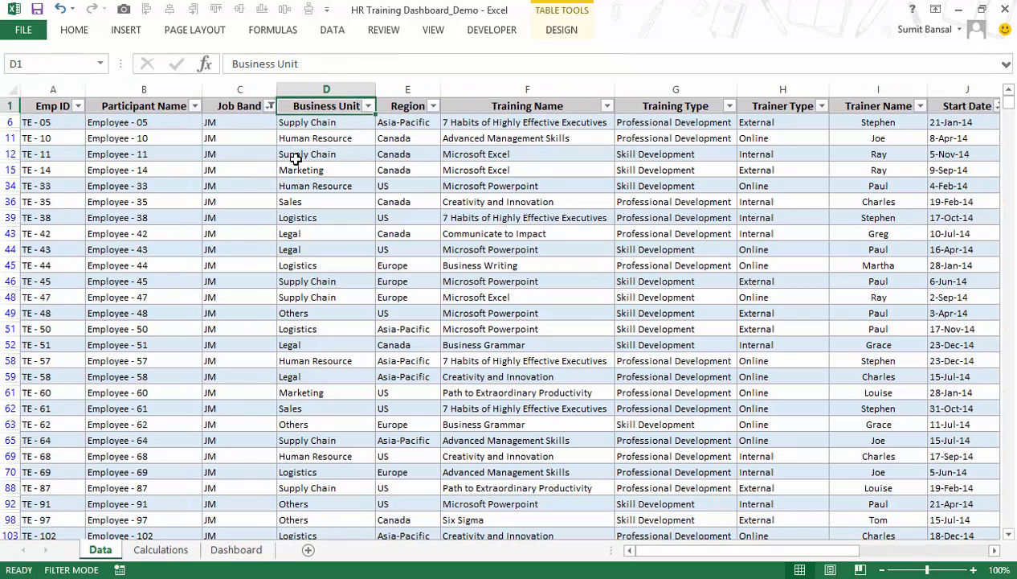
{"action": "key", "text": "alt+Down"}
{"action": "key", "text": "Down"}
{"action": "key", "text": "Down"}
{"action": "key", "text": "Down"}
{"action": "key", "text": "Down"}
{"action": "key", "text": "Down"}
{"action": "key", "text": "Down"}
{"action": "key", "text": "Down"}
{"action": "key", "text": "Down"}
{"action": "key", "text": "space"}
{"action": "key", "text": "Down"}
{"action": "key", "text": "space"}
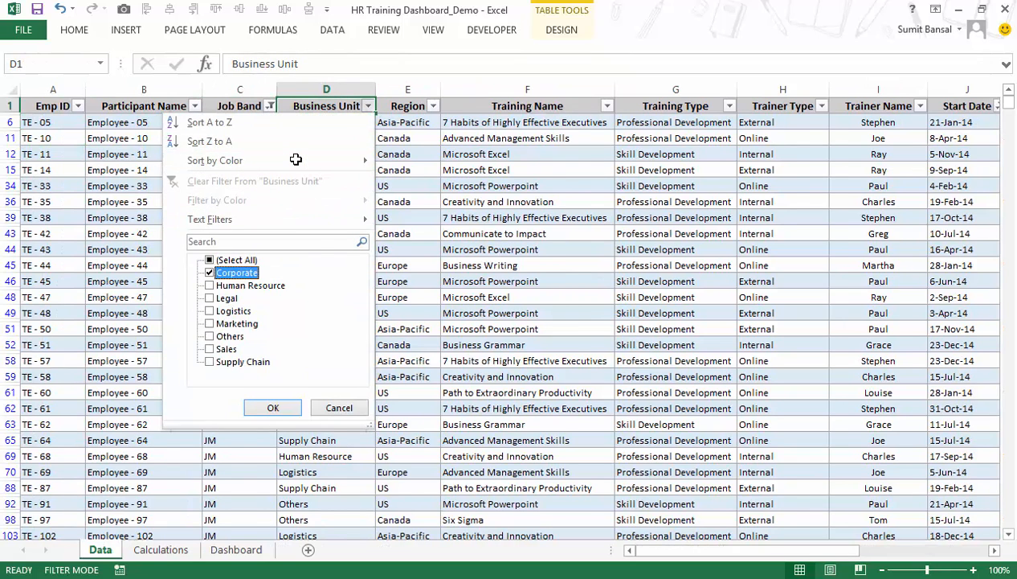
{"action": "key", "text": "Return"}
Filter the Training Type column on the Data sheet to show only Professional Development.
{"action": "key", "text": "Right"}
{"action": "key", "text": "Right"}
{"action": "key", "text": "Right"}
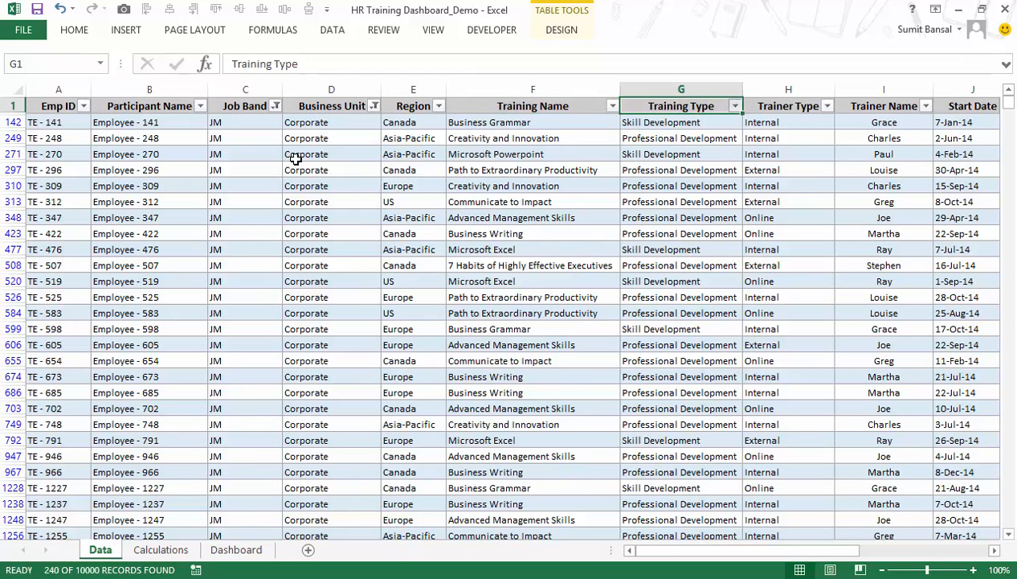
{"action": "key", "text": "alt+Down"}
{"action": "key", "text": "Down"}
{"action": "key", "text": "Down"}
{"action": "key", "text": "Down"}
{"action": "key", "text": "Down"}
{"action": "key", "text": "Down"}
{"action": "key", "text": "Down"}
{"action": "key", "text": "Down"}
{"action": "key", "text": "Down"}
{"action": "key", "text": "space"}
{"action": "key", "text": "Down"}
{"action": "key", "text": "space"}
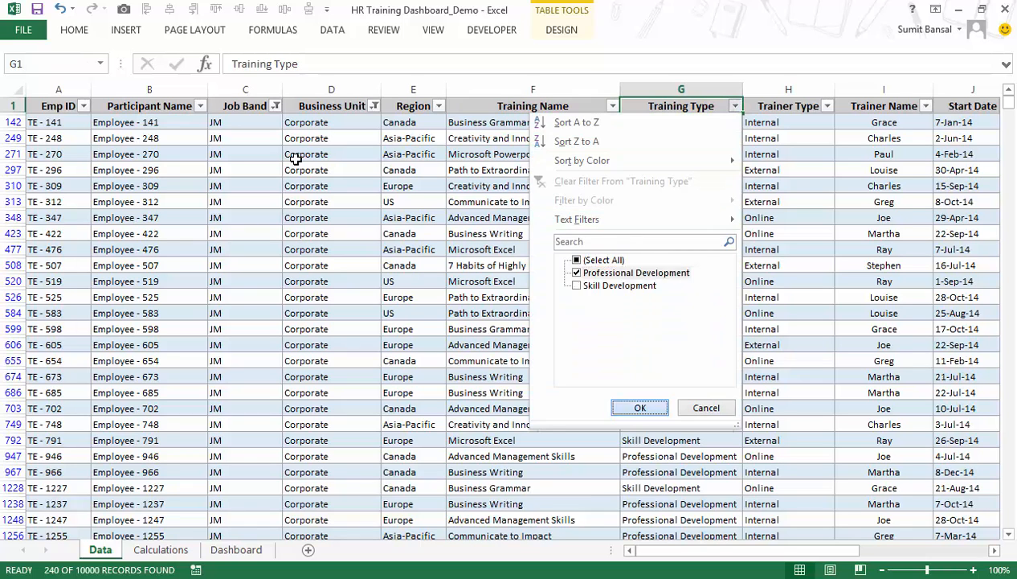
{"action": "key", "text": "Return"}
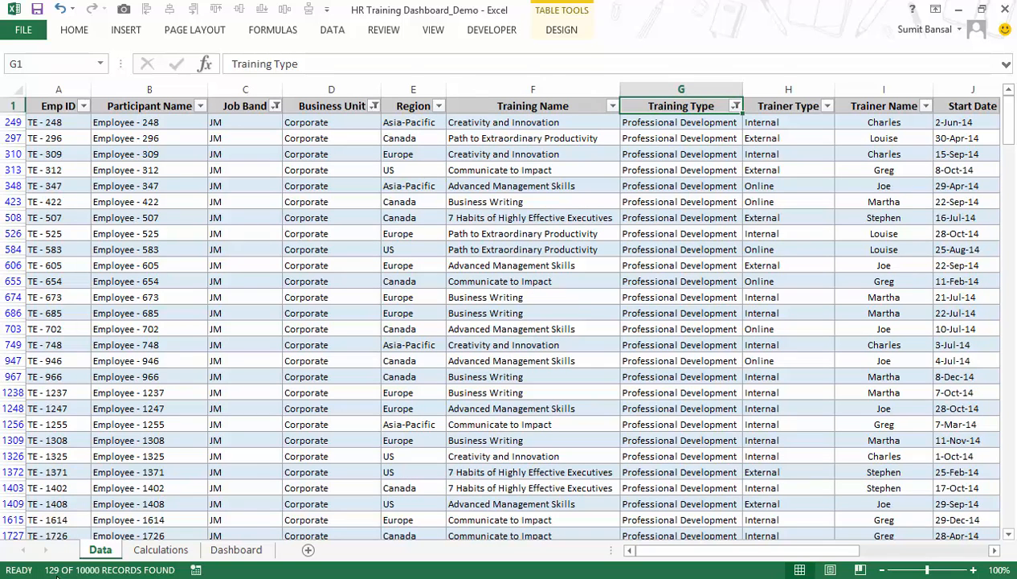
Turn off the HR data table's filters on the Data sheet so every record is shown.
{"action": "left_click", "coordinate": [140, 313]}
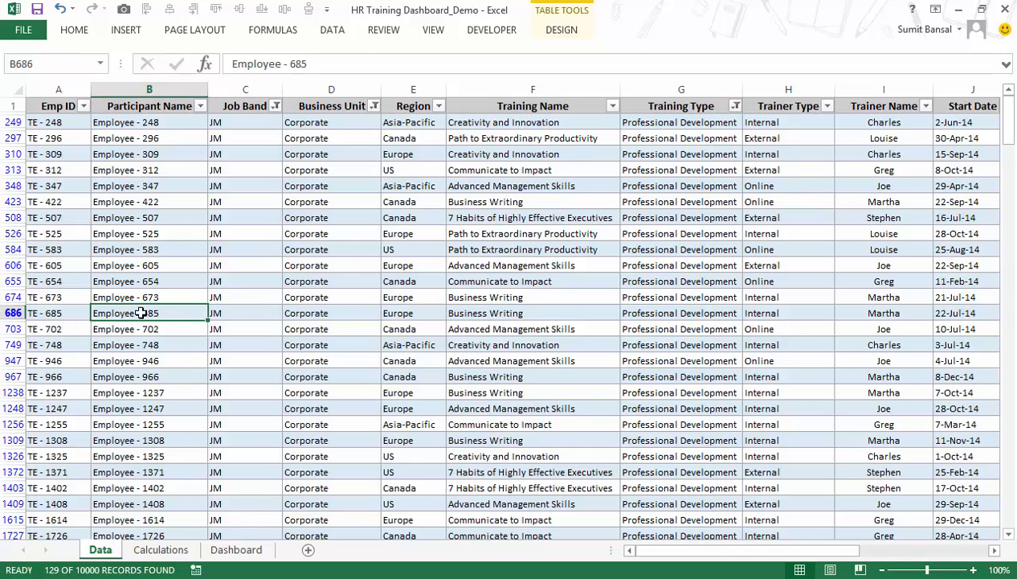
{"action": "key", "text": "ctrl+shift+l"}
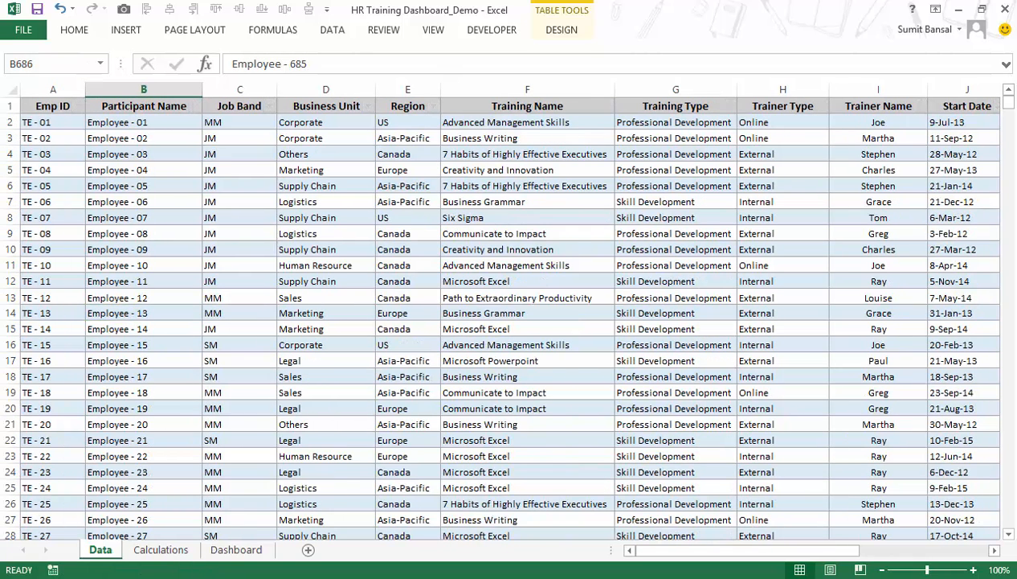
{"action": "left_click", "coordinate": [307, 578]}
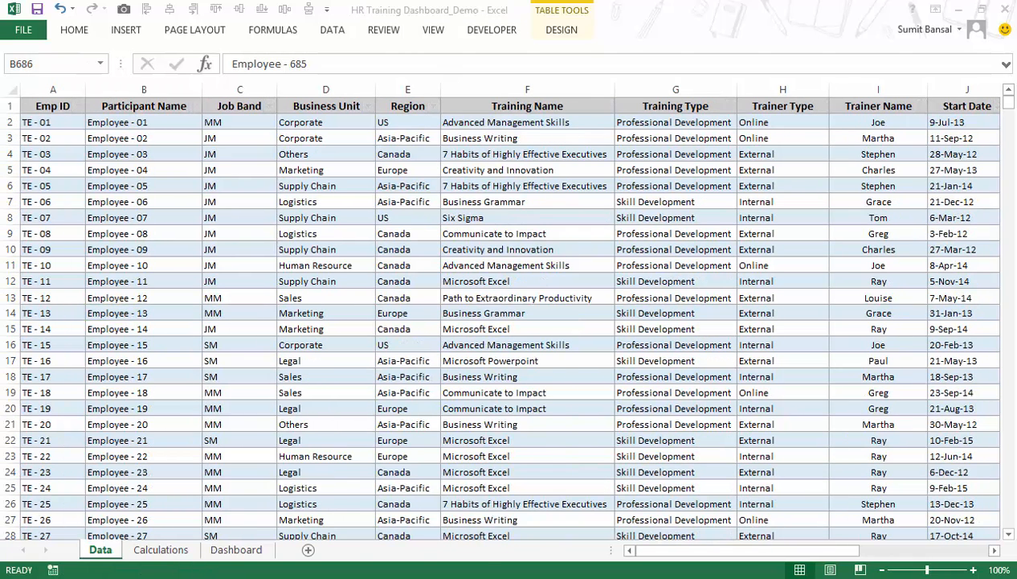
Fill the Professional Development formula in B11 on the Calculations sheet down through B18 for all business units.
{"action": "left_click", "coordinate": [161, 550]}
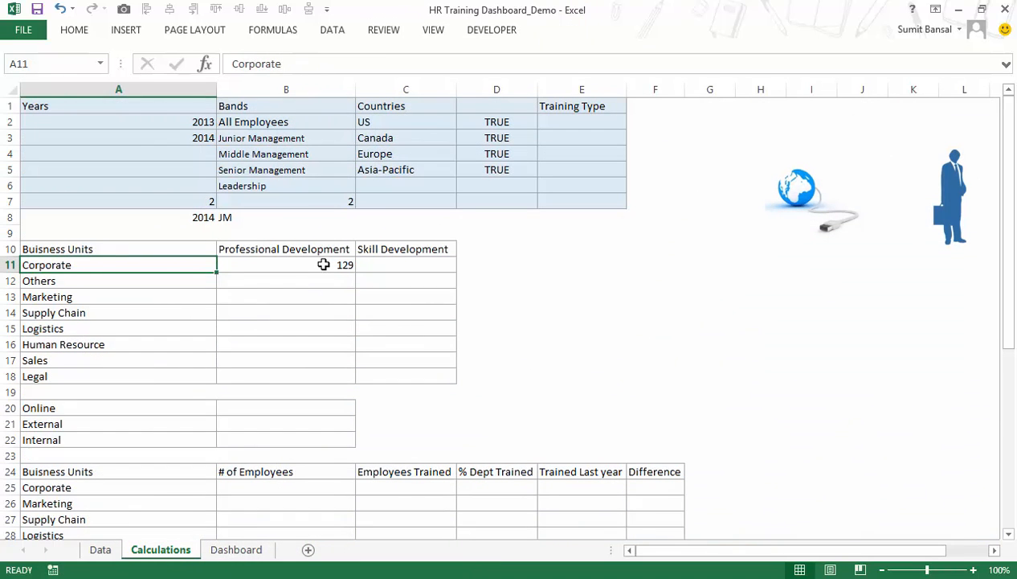
{"action": "left_click", "coordinate": [322, 265]}
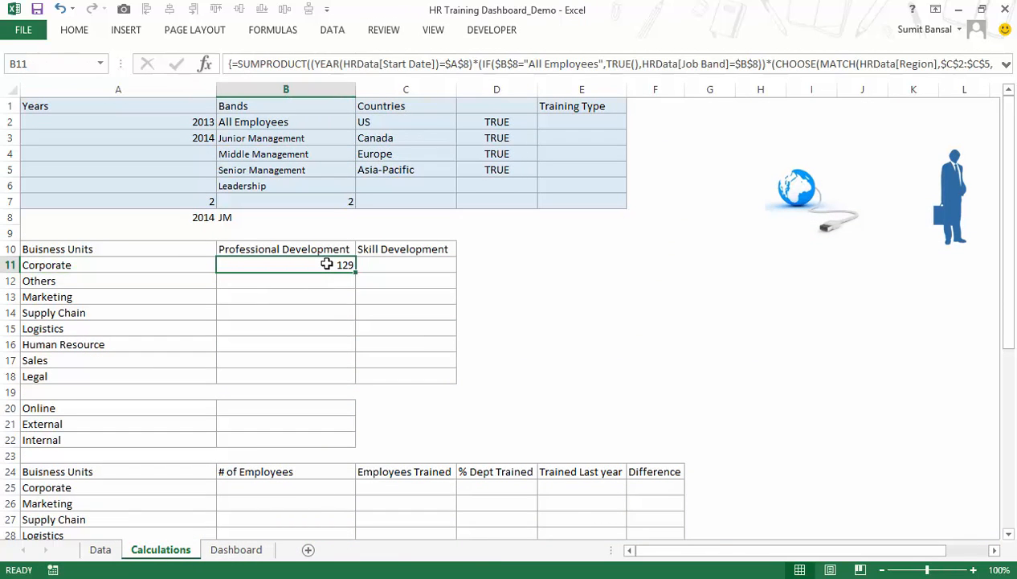
{"action": "left_click_drag", "start_coordinate": [355, 275], "coordinate": [366, 370]}
{"action": "left_click_drag", "start_coordinate": [318, 266], "coordinate": [319, 374]}
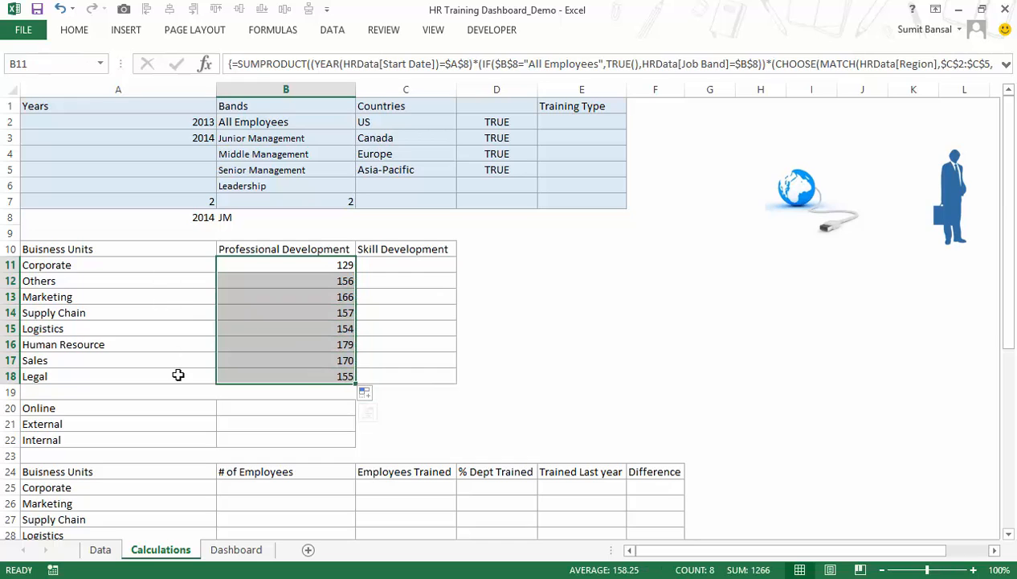
Copy B11's SUMPRODUCT formula text into C11, point its training type reference to $C$10, and enter it as an array formula.
{"action": "left_click", "coordinate": [331, 264]}
{"action": "double_click", "coordinate": [344, 264]}
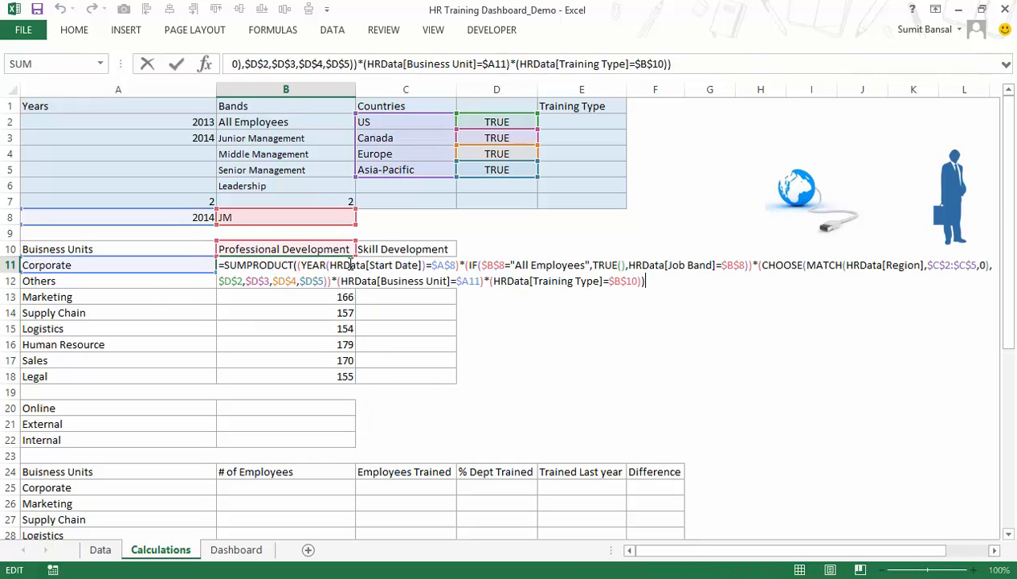
{"action": "left_click_drag", "start_coordinate": [645, 280], "coordinate": [200, 267]}
{"action": "key", "text": "ctrl+c"}
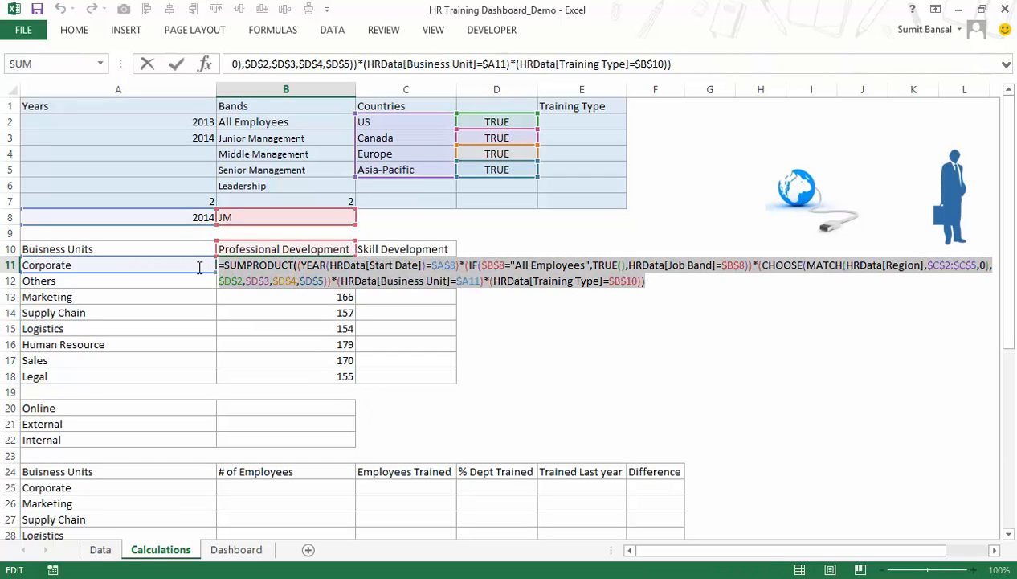
{"action": "key", "text": "Escape"}
{"action": "double_click", "coordinate": [388, 266]}
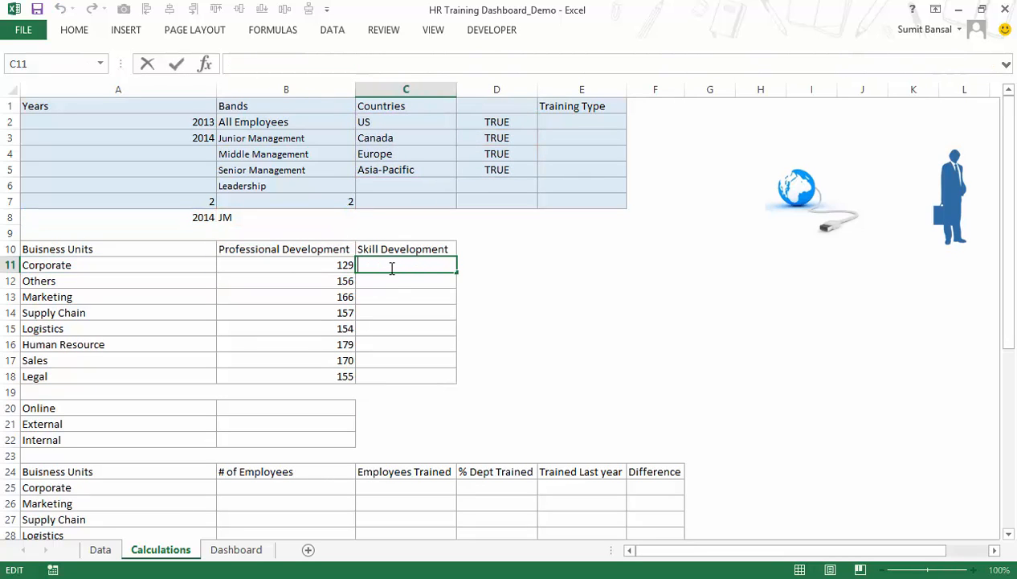
{"action": "key", "text": "ctrl+v"}
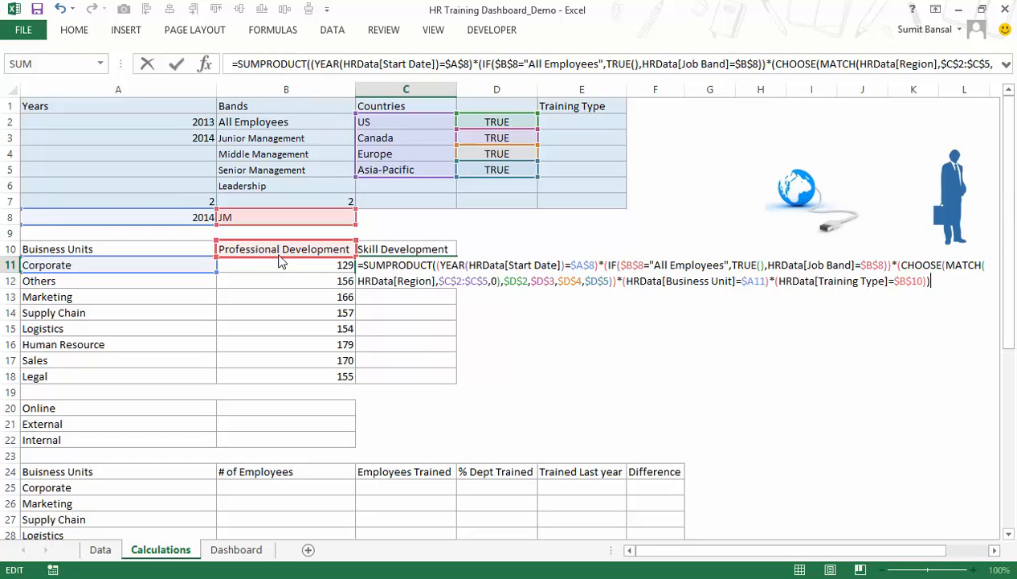
{"action": "left_click_drag", "start_coordinate": [336, 257], "coordinate": [395, 255]}
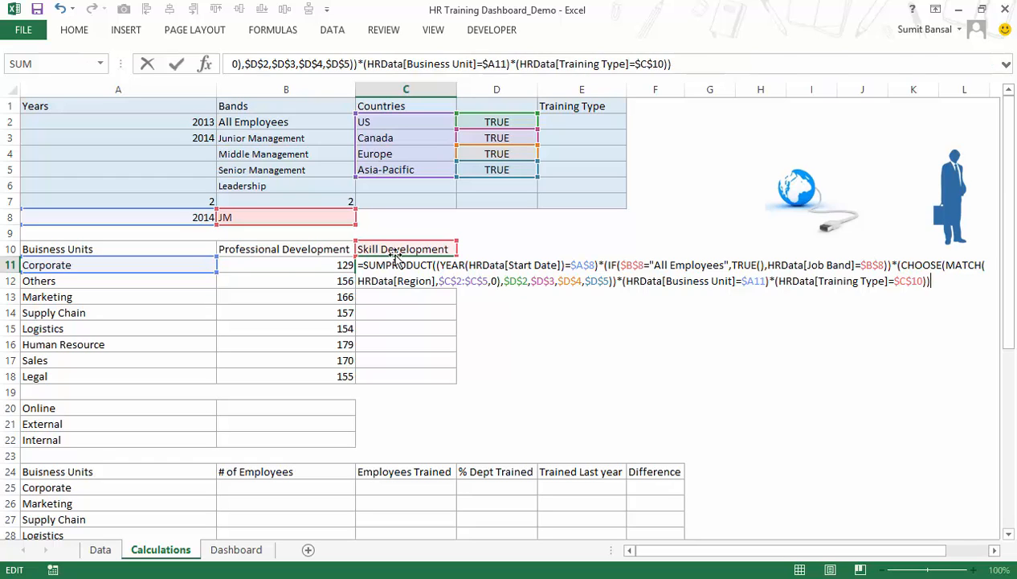
{"action": "key", "text": "ctrl+shift+Return"}
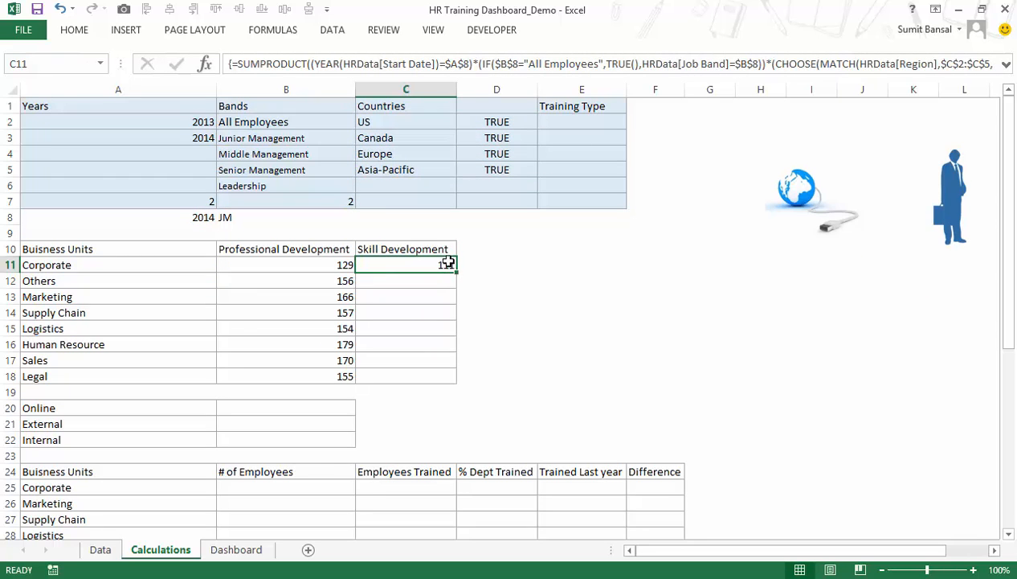
Fill the Skill Development formula in C11 down through C18.
{"action": "left_click", "coordinate": [383, 247]}
{"action": "left_click", "coordinate": [446, 261]}
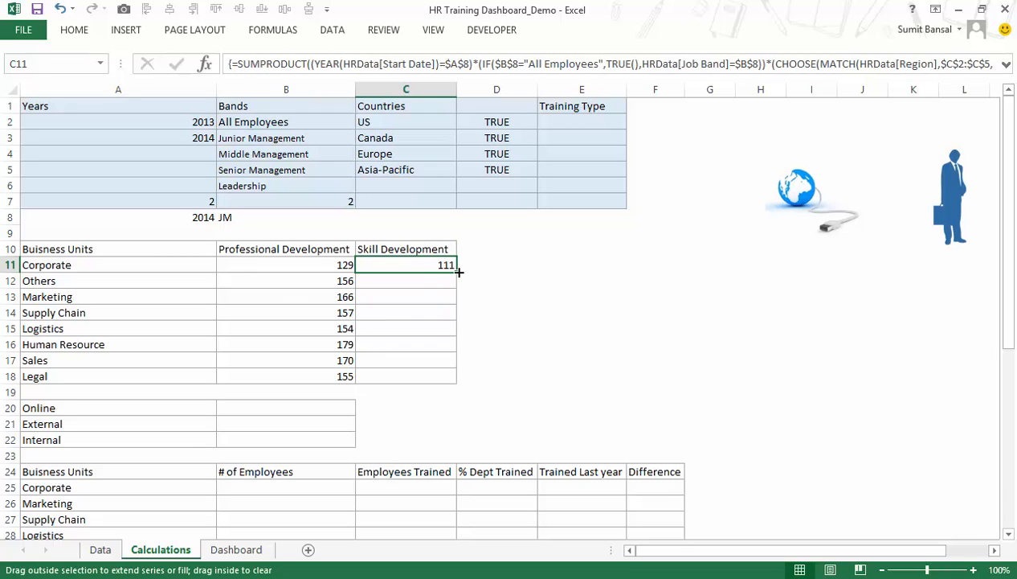
{"action": "double_click", "coordinate": [456, 271]}
{"action": "left_click_drag", "start_coordinate": [317, 266], "coordinate": [407, 376]}
Insert an empty 2-D stacked column chart on the Dashboard sheet and place it just below the year and band selectors.
{"action": "left_click", "coordinate": [241, 549]}
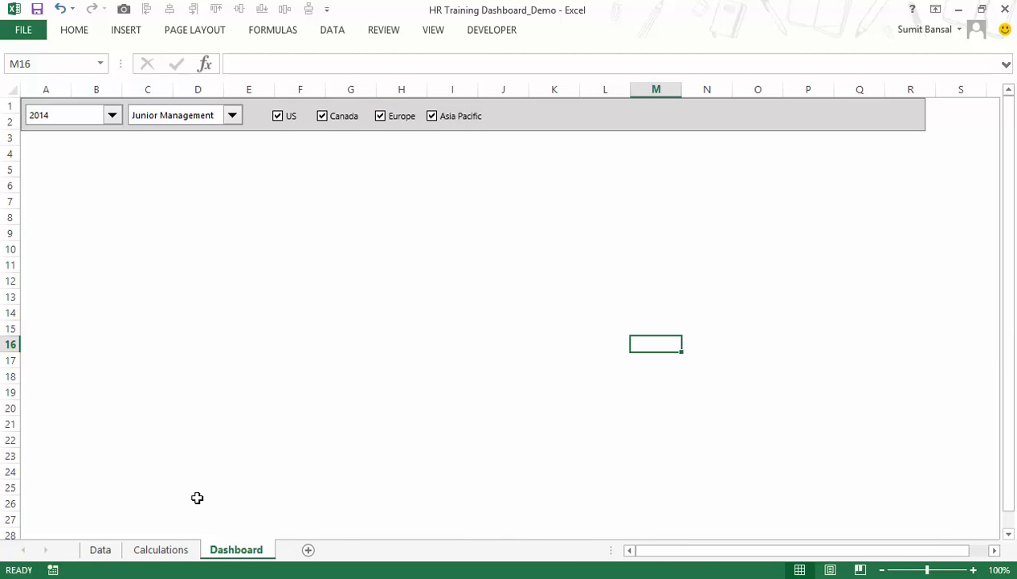
{"action": "left_click", "coordinate": [126, 32]}
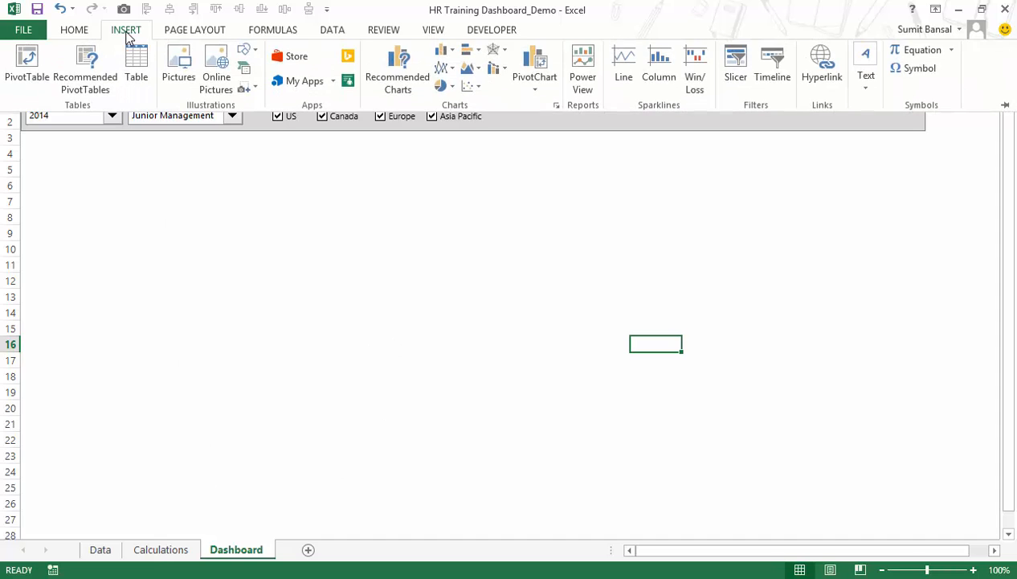
{"action": "left_click", "coordinate": [443, 51]}
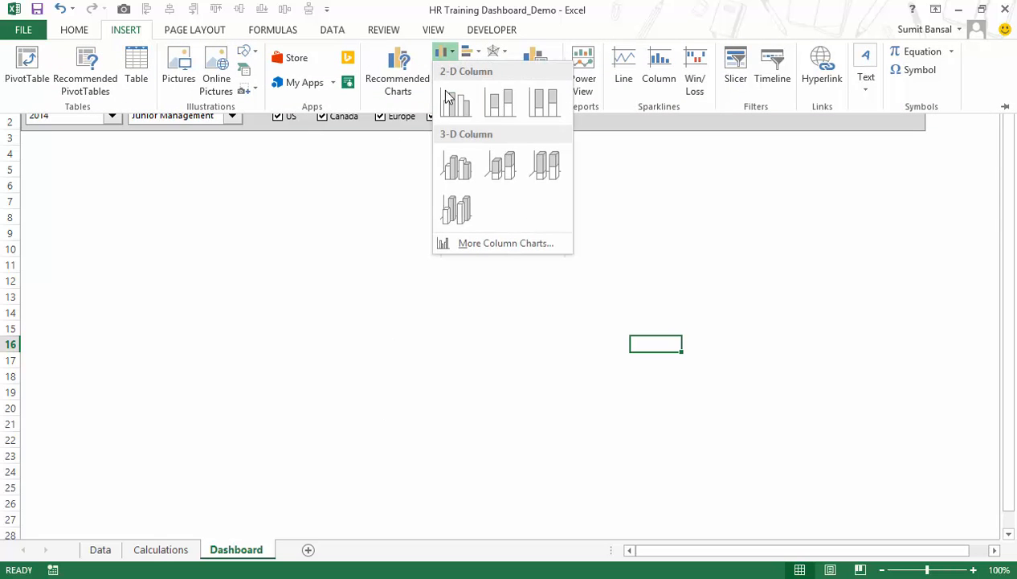
{"action": "left_click", "coordinate": [505, 109]}
{"action": "left_click_drag", "start_coordinate": [418, 215], "coordinate": [122, 150]}
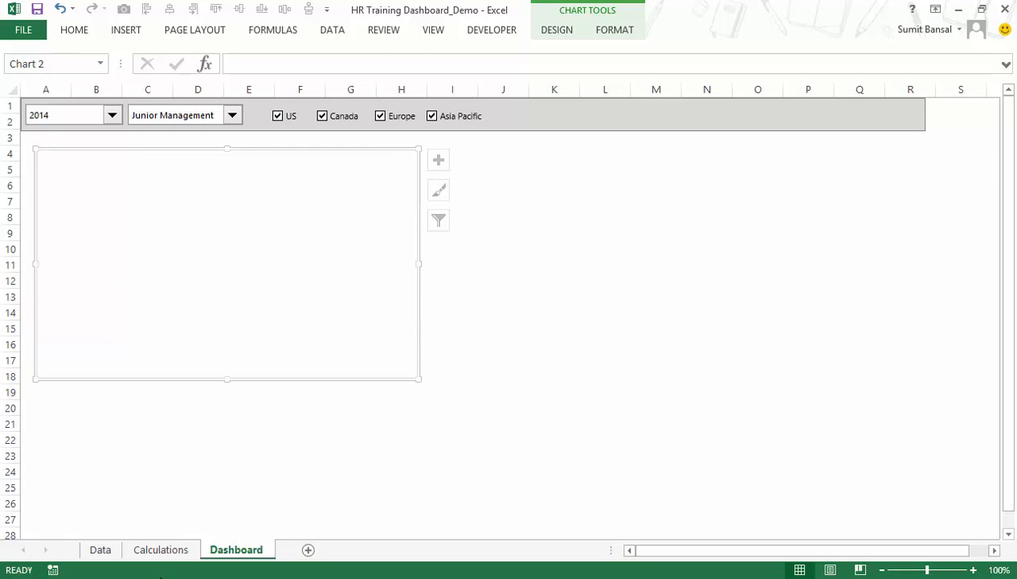
Copy A11:C18 from the Calculations sheet and paste it into the empty Dashboard chart as its data.
{"action": "left_click", "coordinate": [161, 549]}
{"action": "left_click_drag", "start_coordinate": [100, 264], "coordinate": [391, 370]}
{"action": "key", "text": "ctrl+c"}
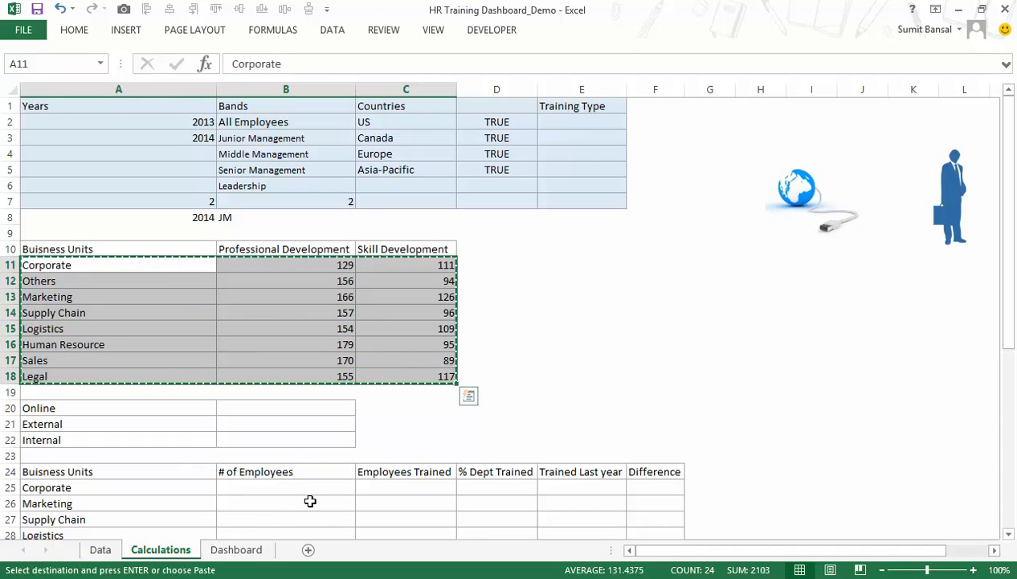
{"action": "left_click", "coordinate": [233, 549]}
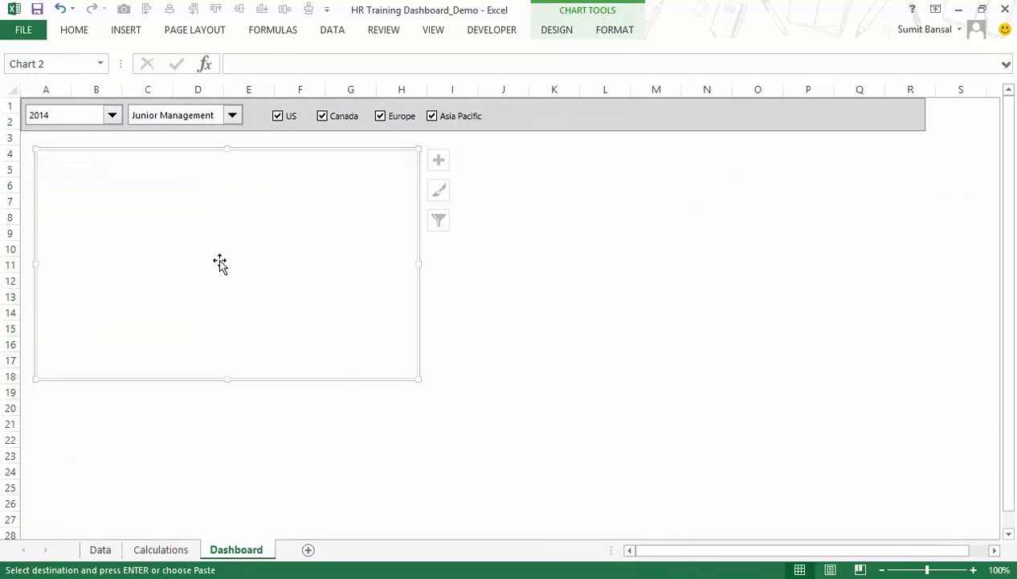
{"action": "key", "text": "ctrl+v"}
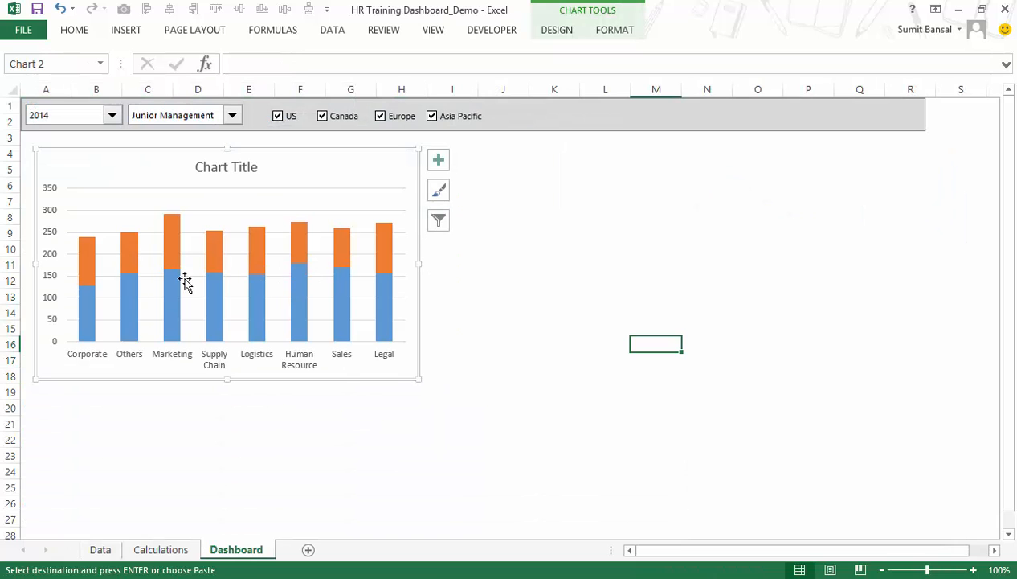
Change the fill of the chart's orange upper series to a light blue theme color.
{"action": "right_click", "coordinate": [170, 252]}
{"action": "left_click", "coordinate": [228, 393]}
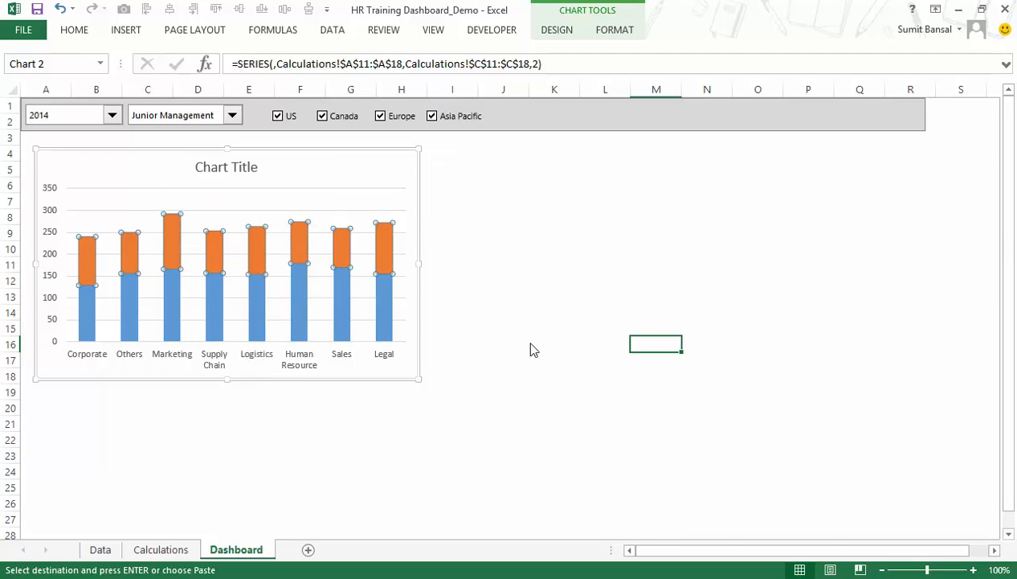
{"action": "left_click", "coordinate": [815, 156]}
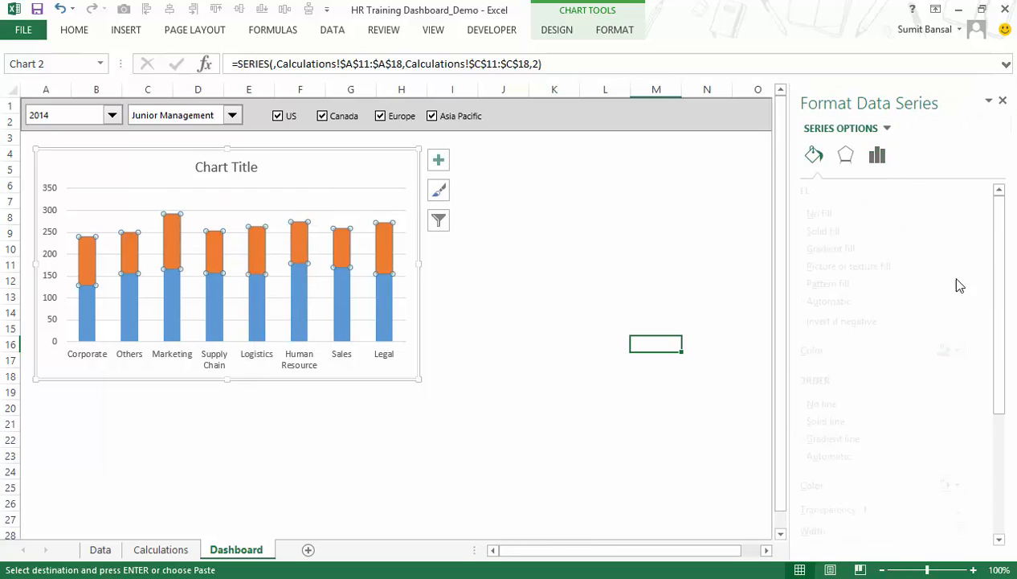
{"action": "left_click", "coordinate": [972, 350]}
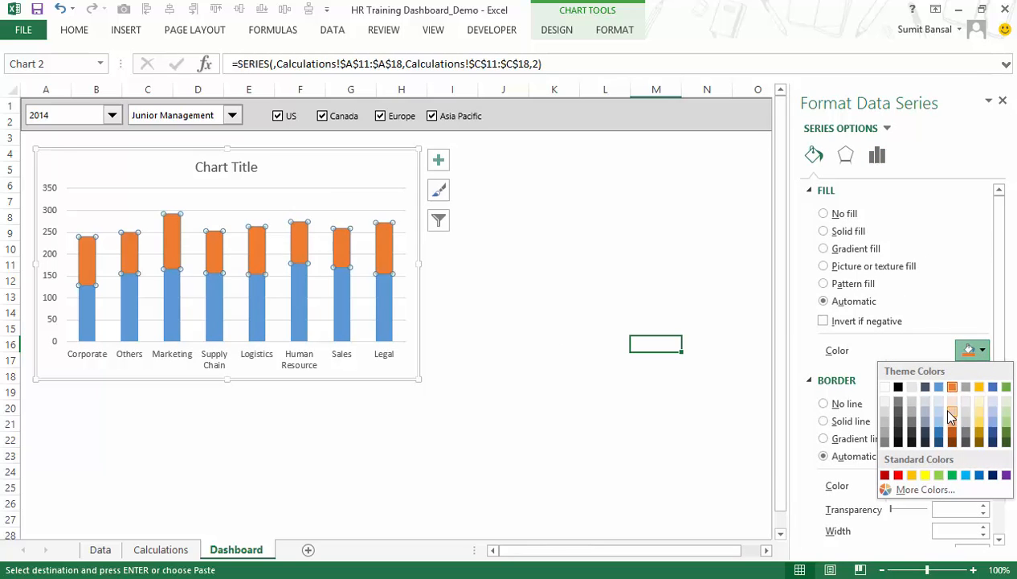
{"action": "left_click", "coordinate": [940, 412]}
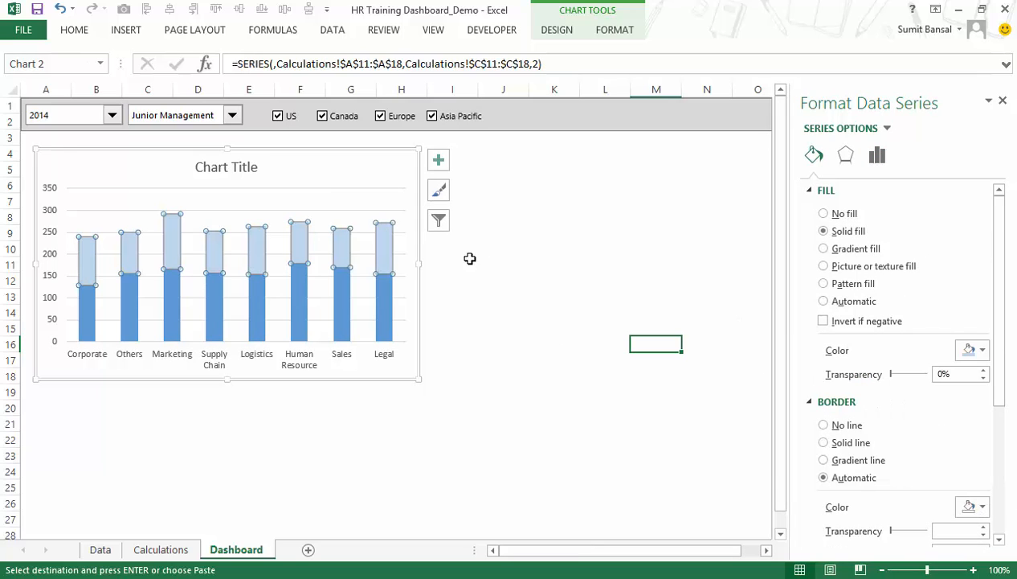
Give both column series in the chart a solid line border.
{"action": "left_click", "coordinate": [828, 441]}
{"action": "left_click", "coordinate": [972, 505]}
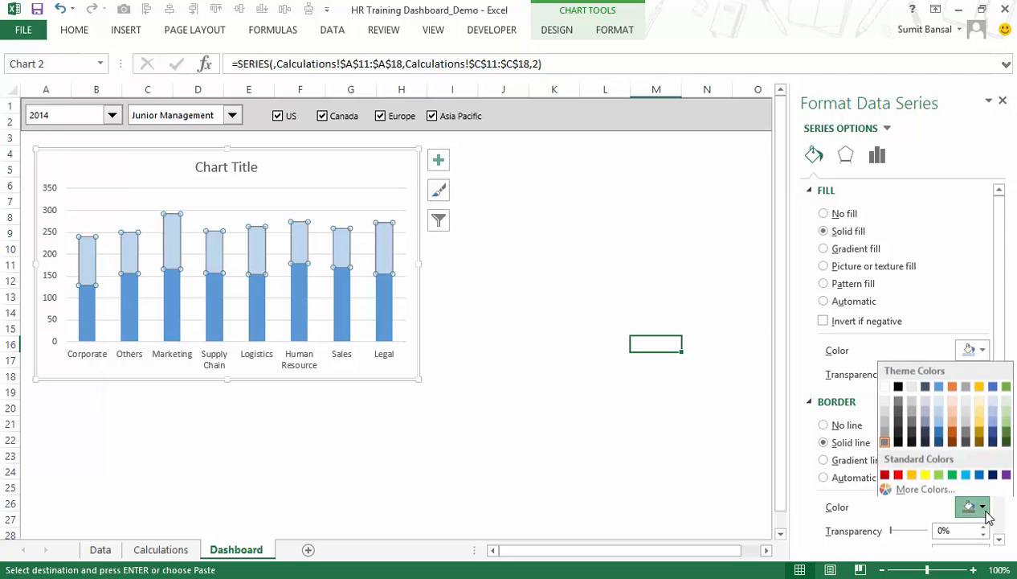
{"action": "left_click", "coordinate": [299, 290]}
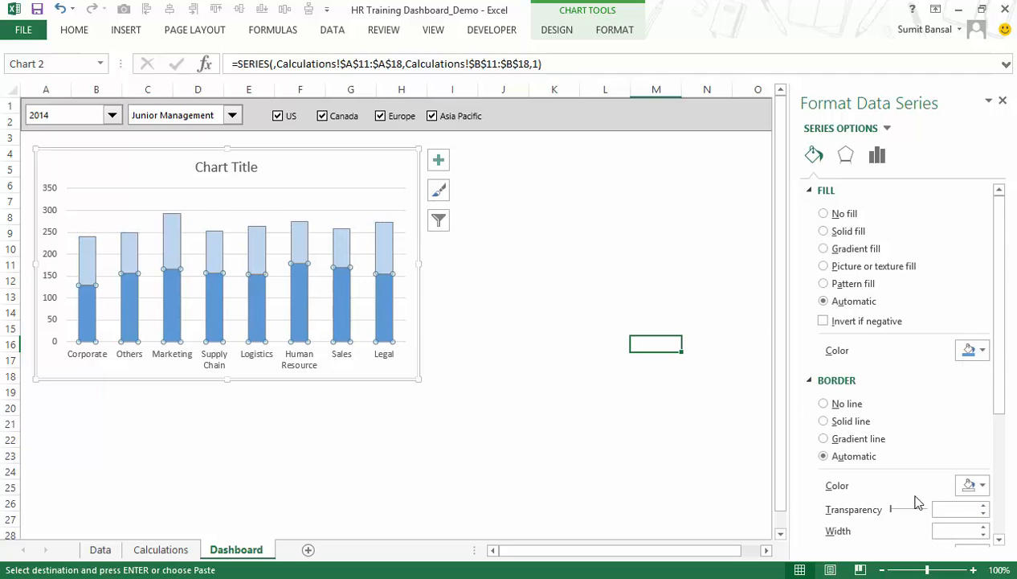
{"action": "left_click", "coordinate": [977, 485]}
{"action": "key", "text": "Escape"}
{"action": "left_click", "coordinate": [836, 421]}
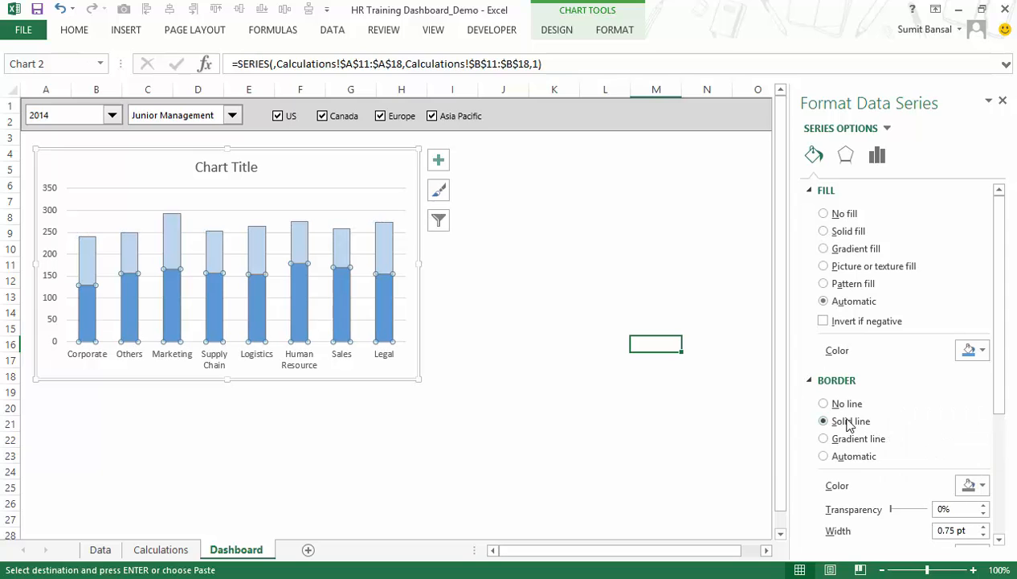
{"action": "left_click", "coordinate": [556, 361]}
{"action": "left_click", "coordinate": [599, 312]}
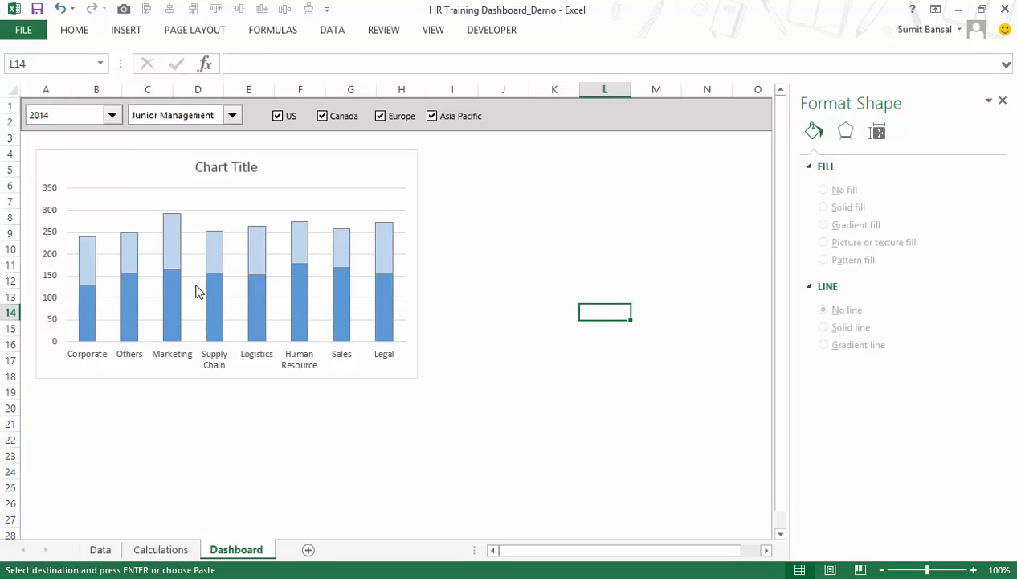
Delete the chart title and the horizontal gridlines from the stacked column chart.
{"action": "left_click", "coordinate": [201, 171]}
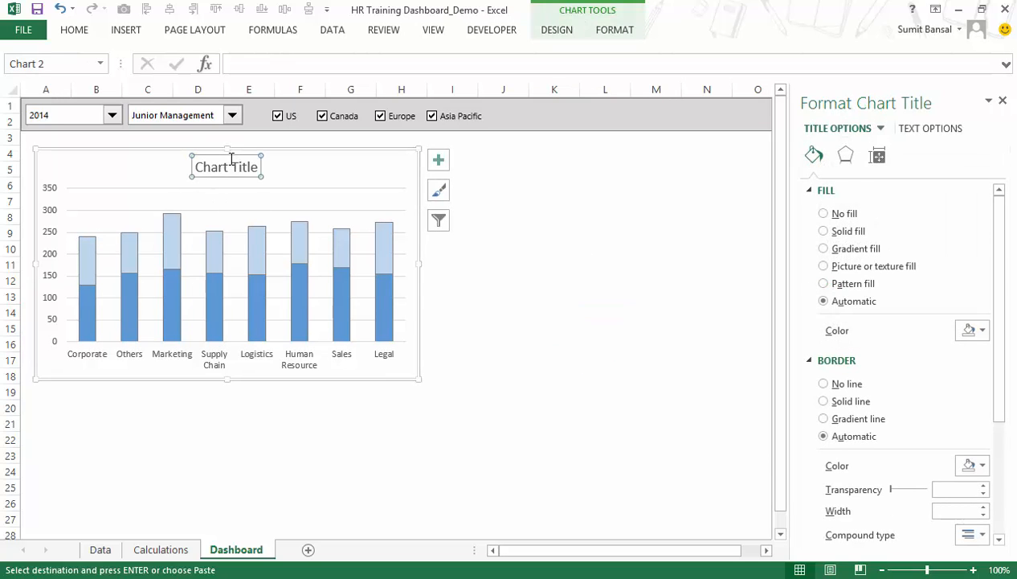
{"action": "key", "text": "Delete"}
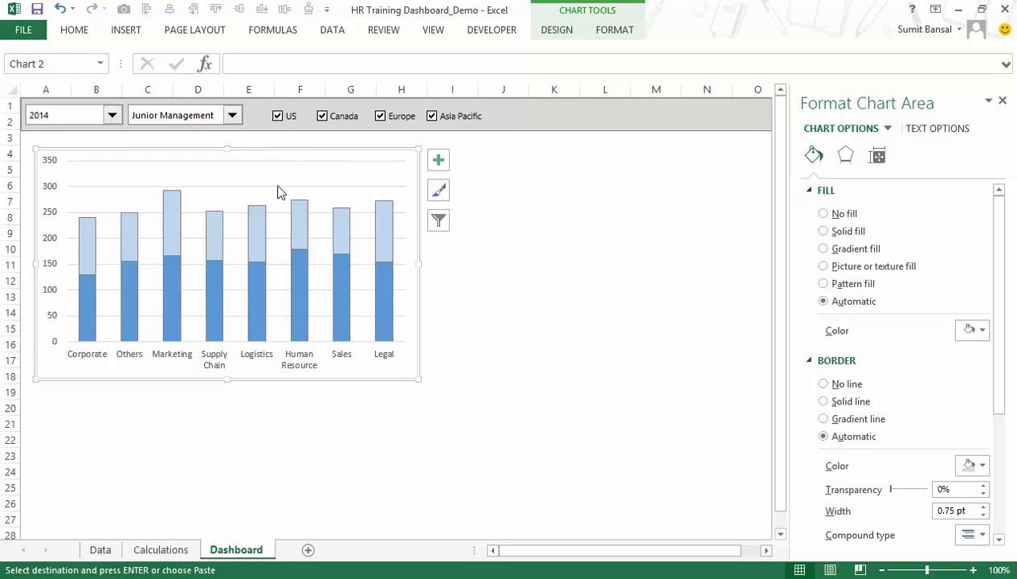
{"action": "left_click", "coordinate": [277, 187]}
{"action": "key", "text": "Delete"}
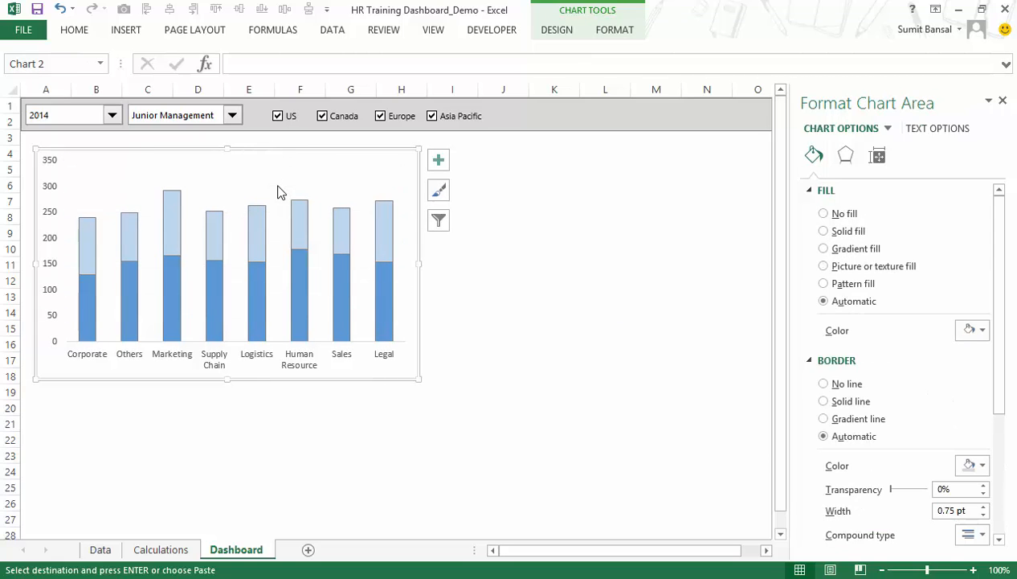
Add data labels to both the light blue and dark blue series of the stacked column chart.
{"action": "right_click", "coordinate": [214, 222]}
{"action": "mouse_move", "coordinate": [297, 335]}
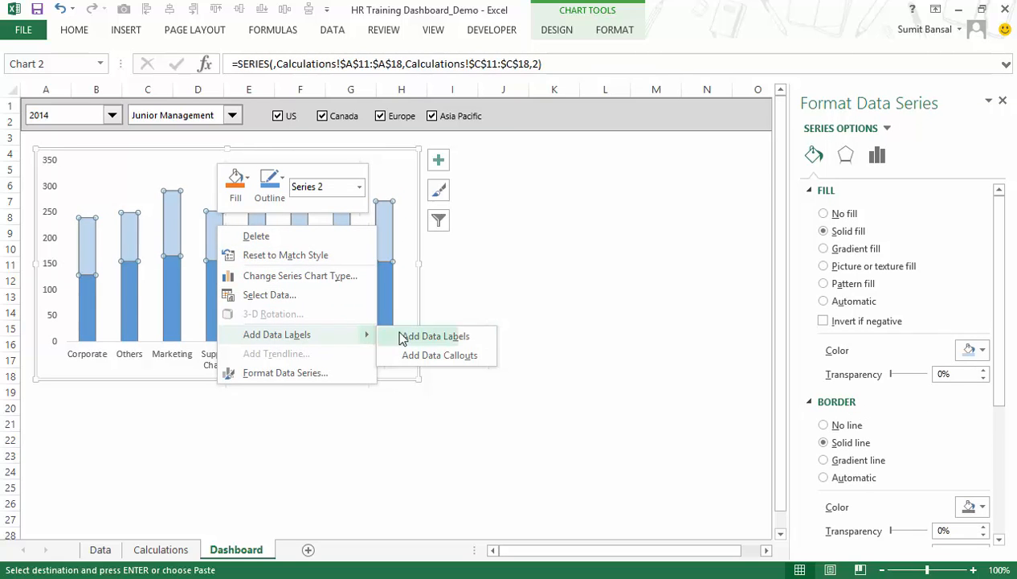
{"action": "left_click", "coordinate": [422, 333]}
{"action": "right_click", "coordinate": [211, 294]}
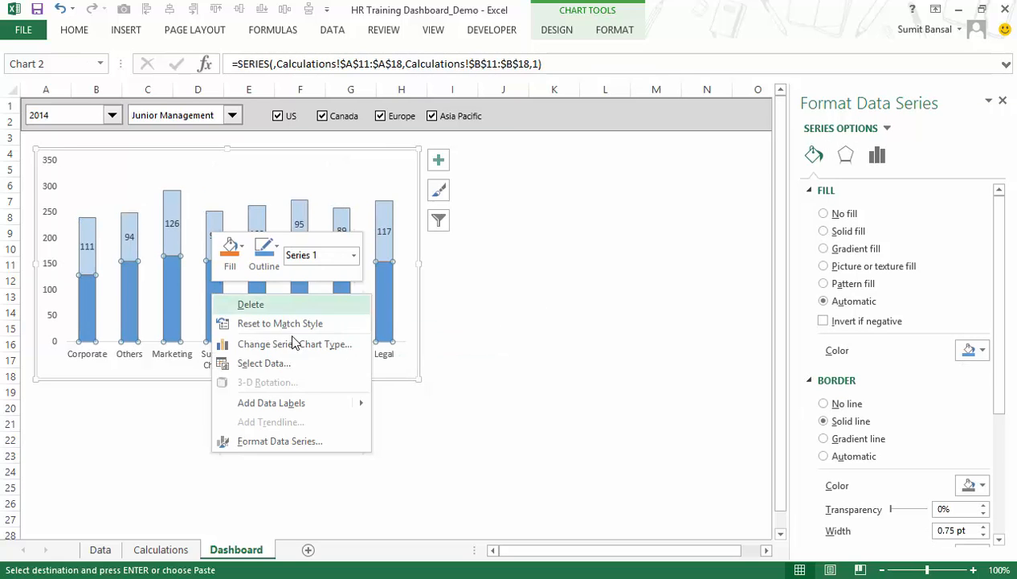
{"action": "mouse_move", "coordinate": [367, 404]}
{"action": "left_click", "coordinate": [425, 404]}
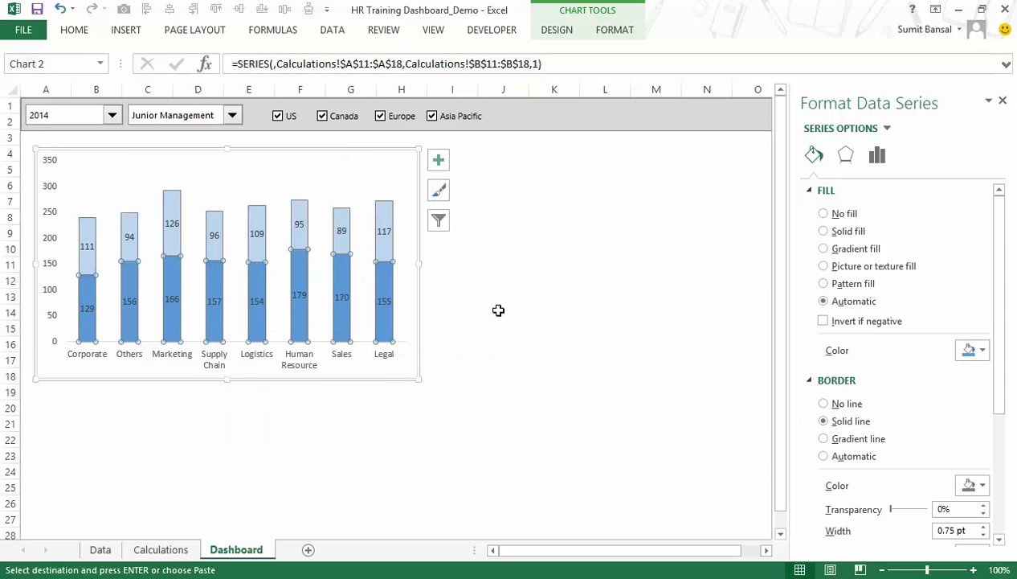
{"action": "left_click", "coordinate": [506, 423]}
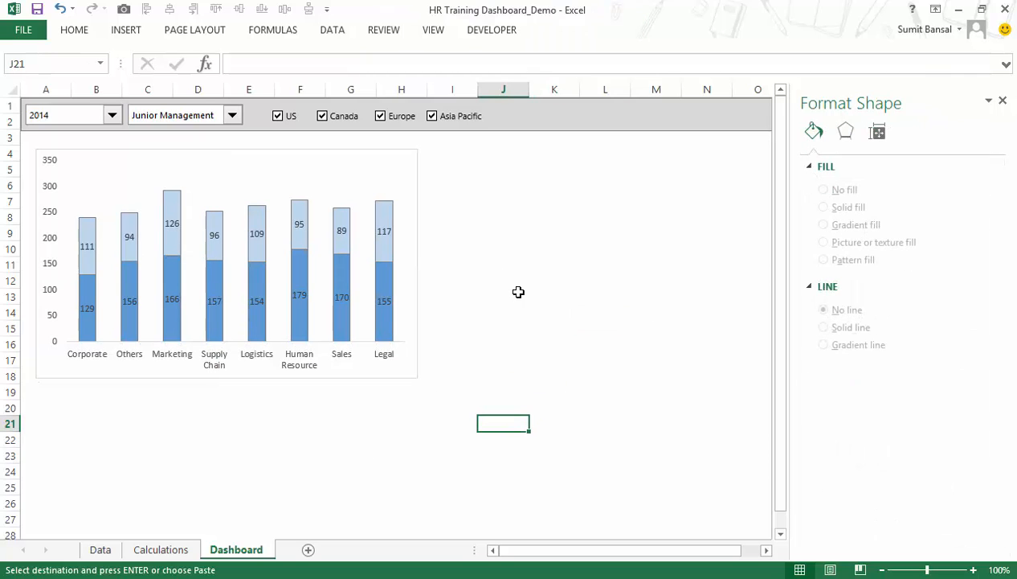
Close the Format Shape pane and review the trainer-type rows and the pictures on the Calculations sheet.
{"action": "left_click", "coordinate": [1003, 101]}
{"action": "left_click", "coordinate": [190, 552]}
{"action": "scroll", "coordinate": [556, 323], "scroll_direction": "down", "scroll_amount": 1}
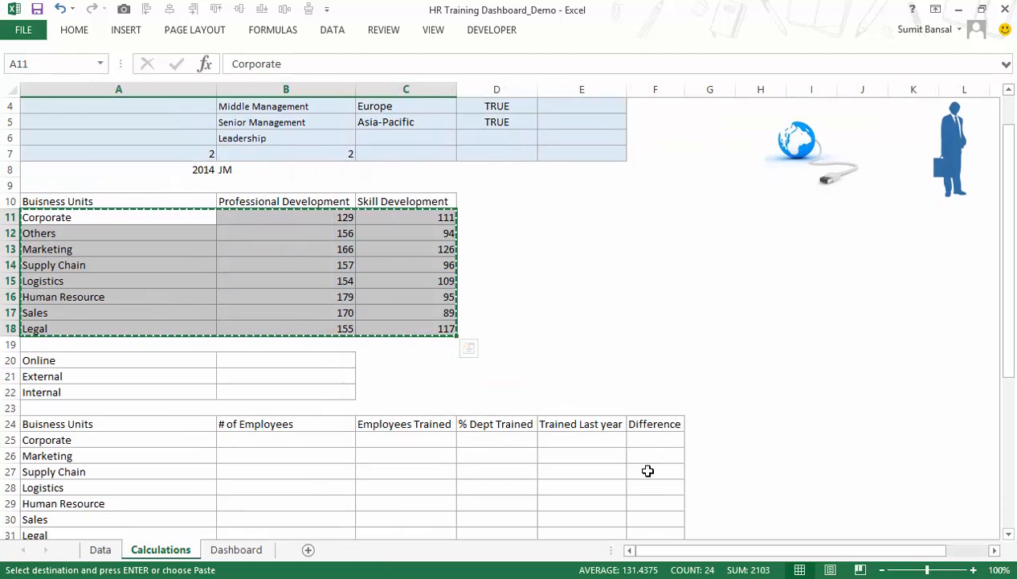
{"action": "scroll", "coordinate": [719, 517], "scroll_direction": "up", "scroll_amount": 1}
{"action": "left_click_drag", "start_coordinate": [727, 552], "coordinate": [767, 552]}
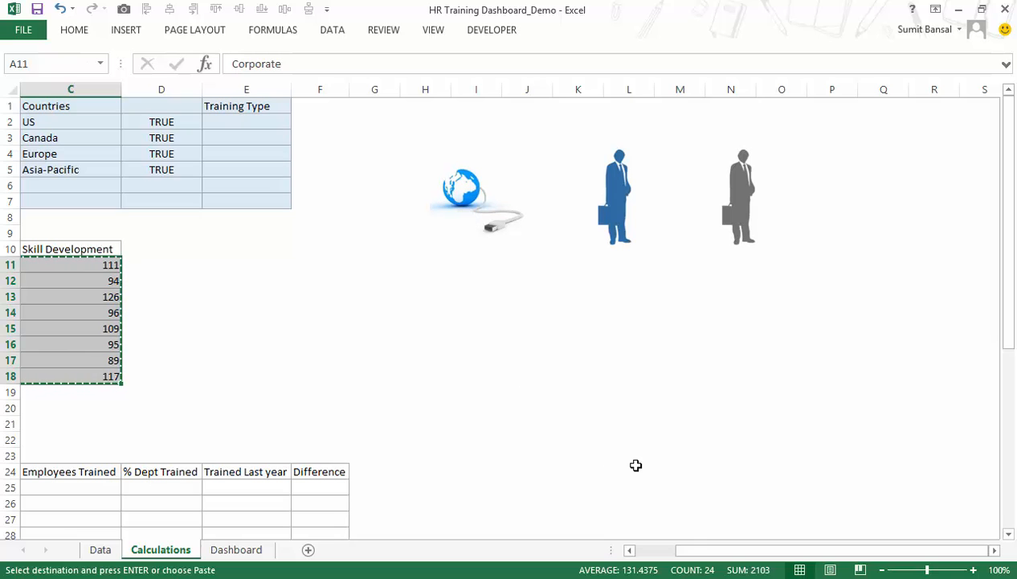
{"action": "left_click_drag", "start_coordinate": [698, 553], "coordinate": [668, 555]}
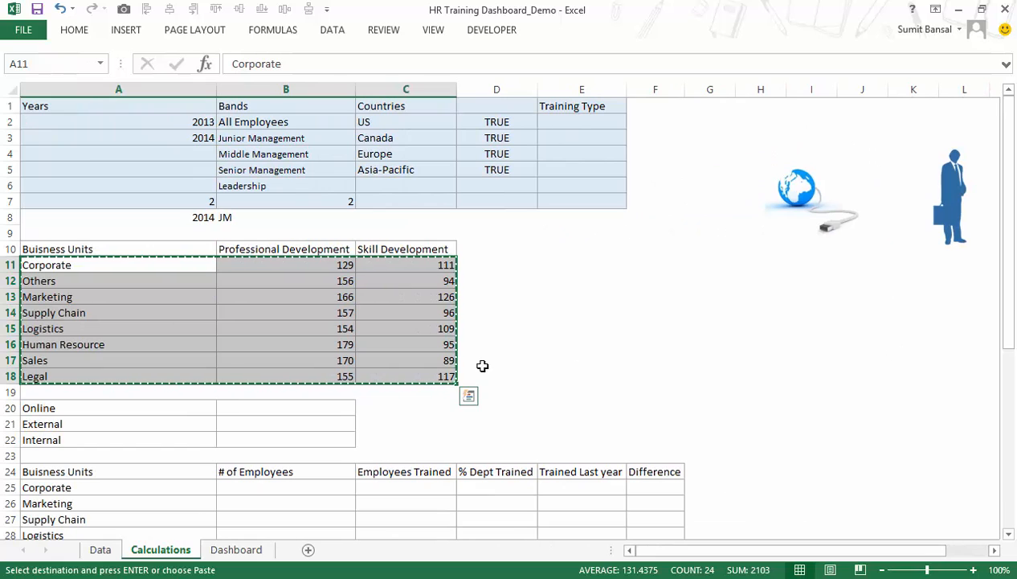
{"action": "left_click_drag", "start_coordinate": [210, 408], "coordinate": [237, 438]}
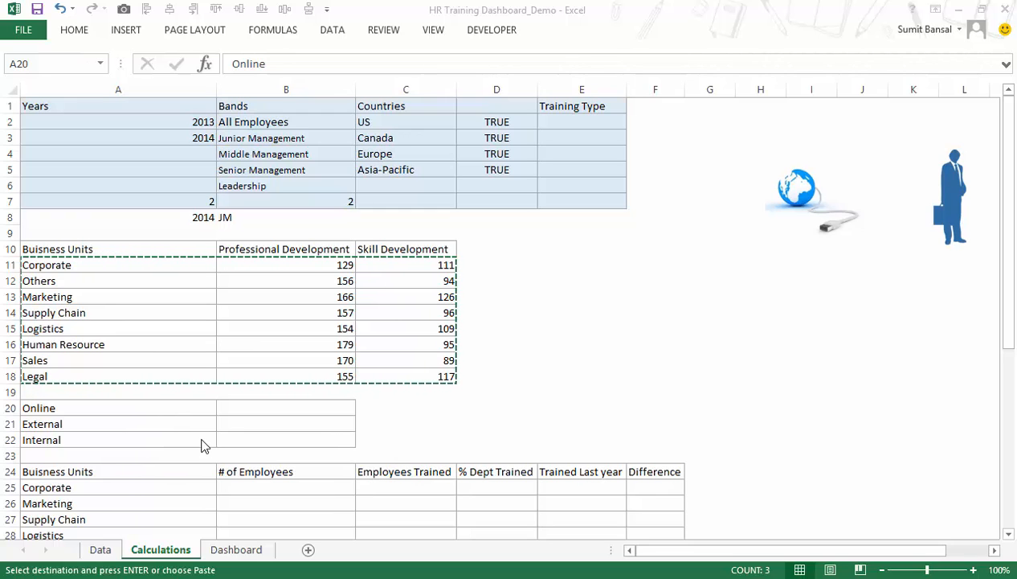
Copy the SUMPRODUCT formula text from B11 into the Online cell B20.
{"action": "left_click", "coordinate": [311, 264]}
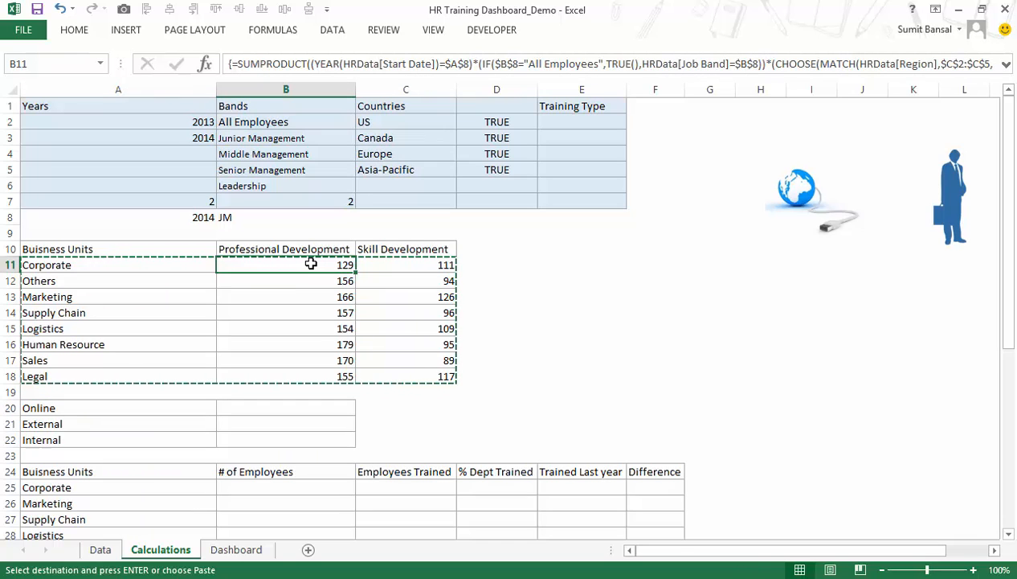
{"action": "double_click", "coordinate": [311, 264]}
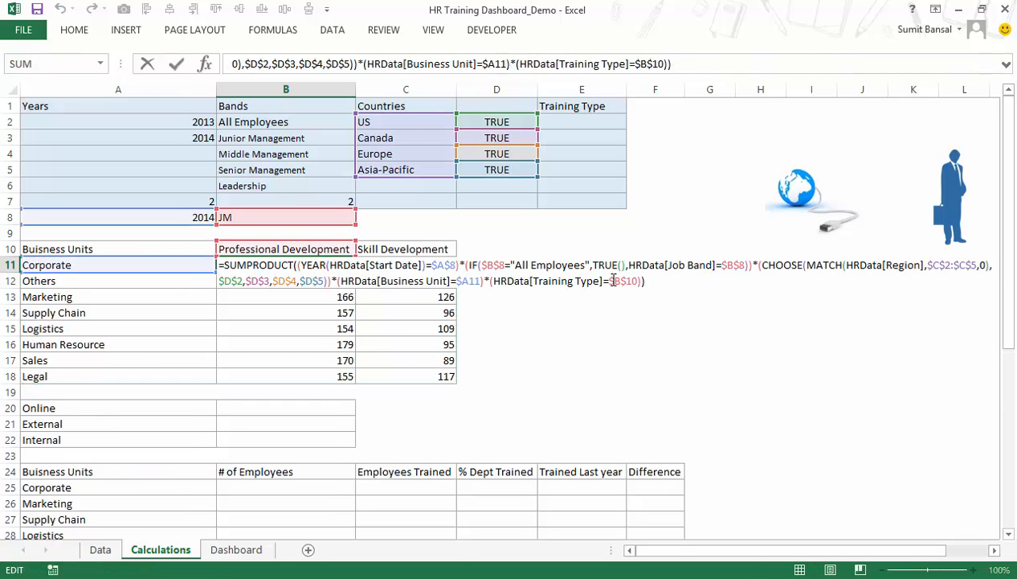
{"action": "left_click_drag", "start_coordinate": [661, 280], "coordinate": [212, 268]}
{"action": "key", "text": "ctrl+c"}
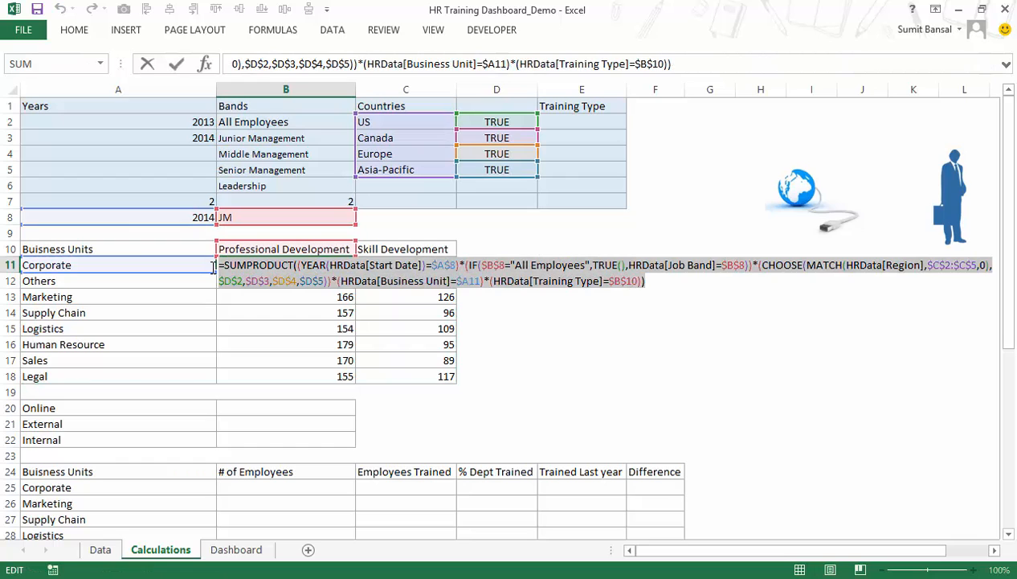
{"action": "key", "text": "Escape"}
{"action": "double_click", "coordinate": [307, 415]}
{"action": "key", "text": "ctrl+v"}
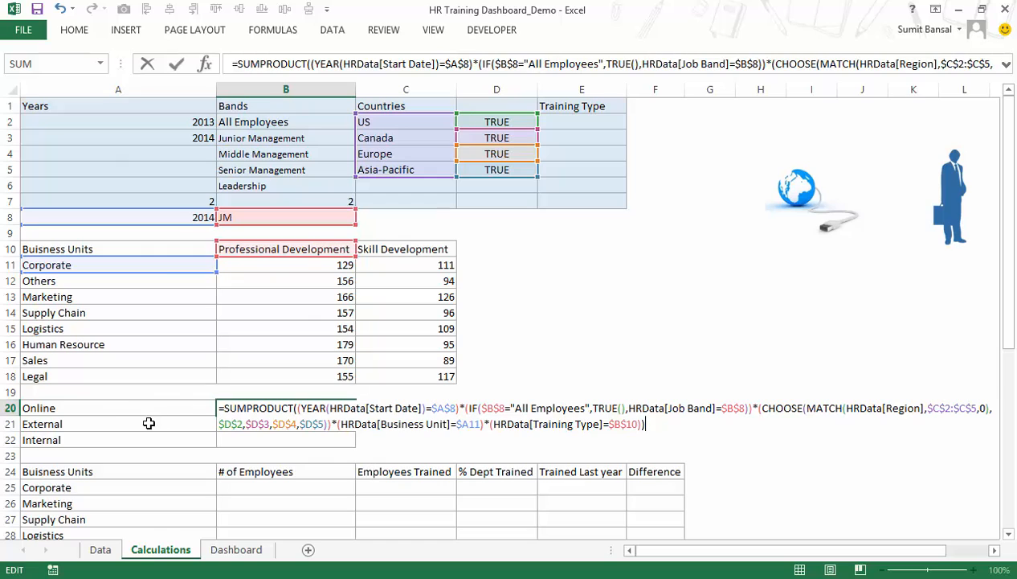
In B20's formula, replace the Business Unit and Training Type conditions with one that tests HRData[Trainer Type].
{"action": "left_click_drag", "start_coordinate": [363, 424], "coordinate": [667, 426]}
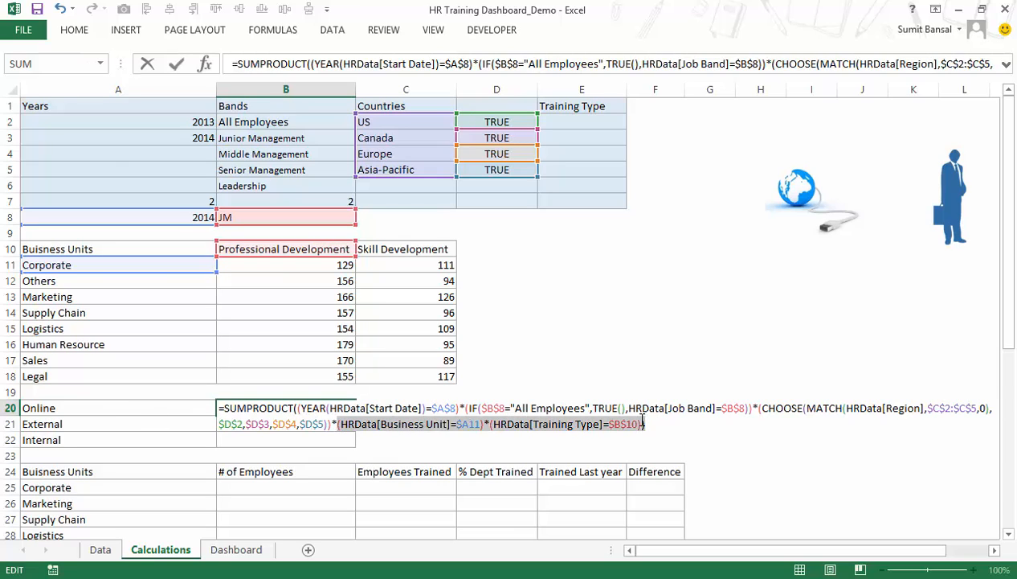
{"action": "key", "text": "Delete"}
{"action": "type", "text": "(hrd"}
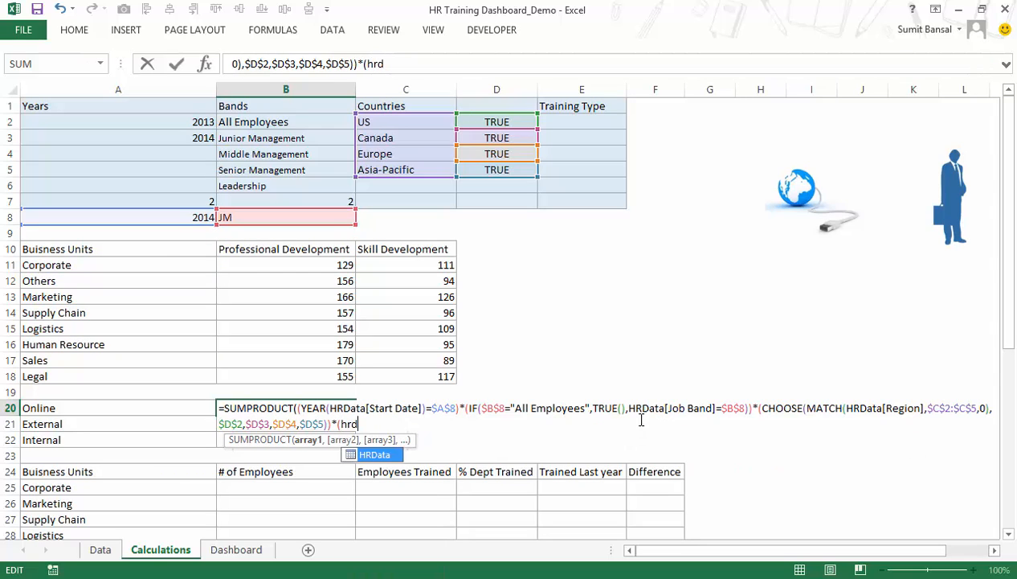
{"action": "key", "text": "Tab"}
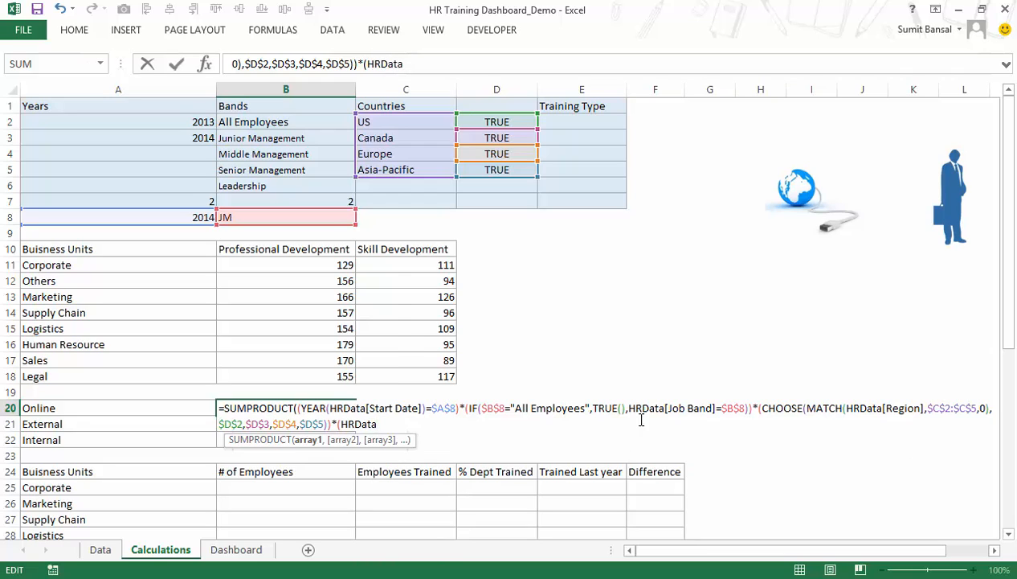
{"action": "type", "text": "["}
{"action": "key", "text": "Down"}
{"action": "key", "text": "Down"}
{"action": "key", "text": "Down"}
{"action": "key", "text": "Down"}
{"action": "key", "text": "Down"}
{"action": "key", "text": "Down"}
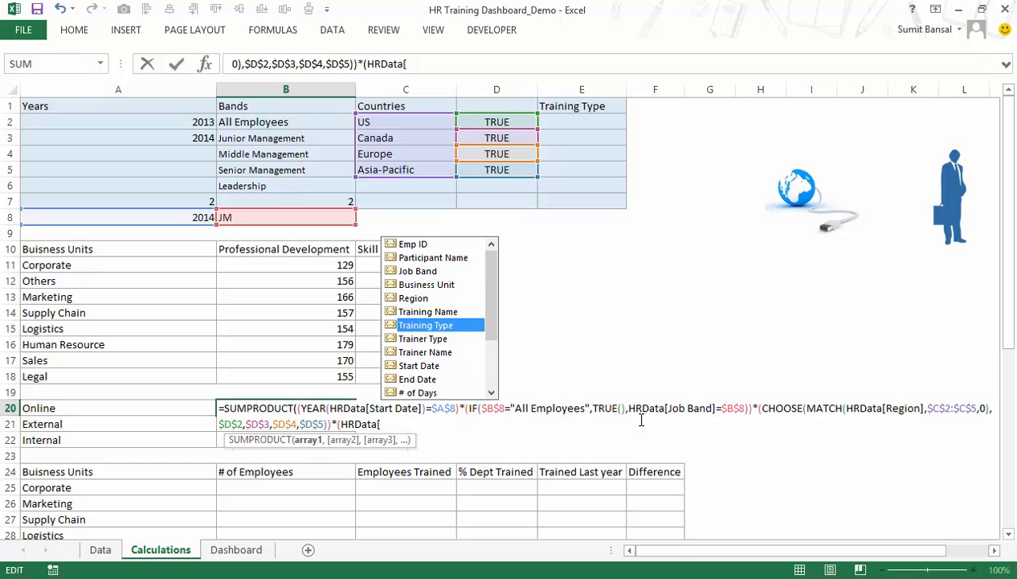
{"action": "key", "text": "Down"}
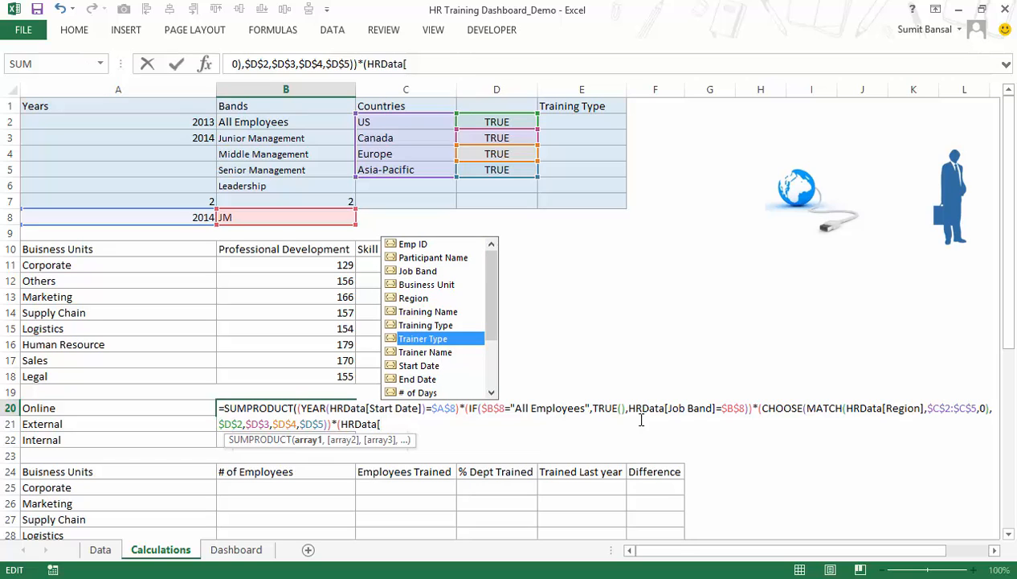
{"action": "key", "text": "Tab"}
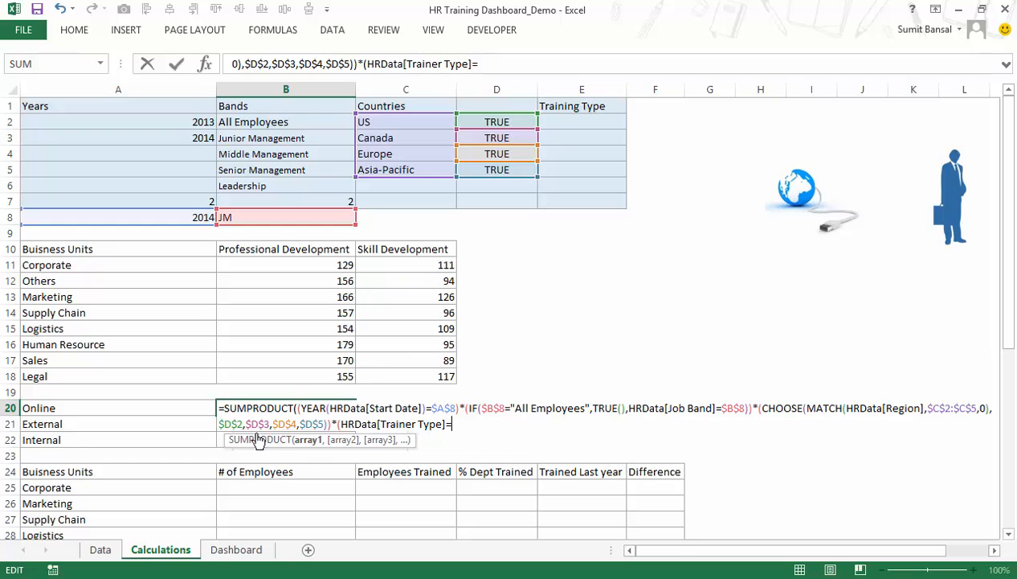
Complete the trainer type condition with $A20 and enter B20 as an array formula.
{"action": "left_click", "coordinate": [174, 412]}
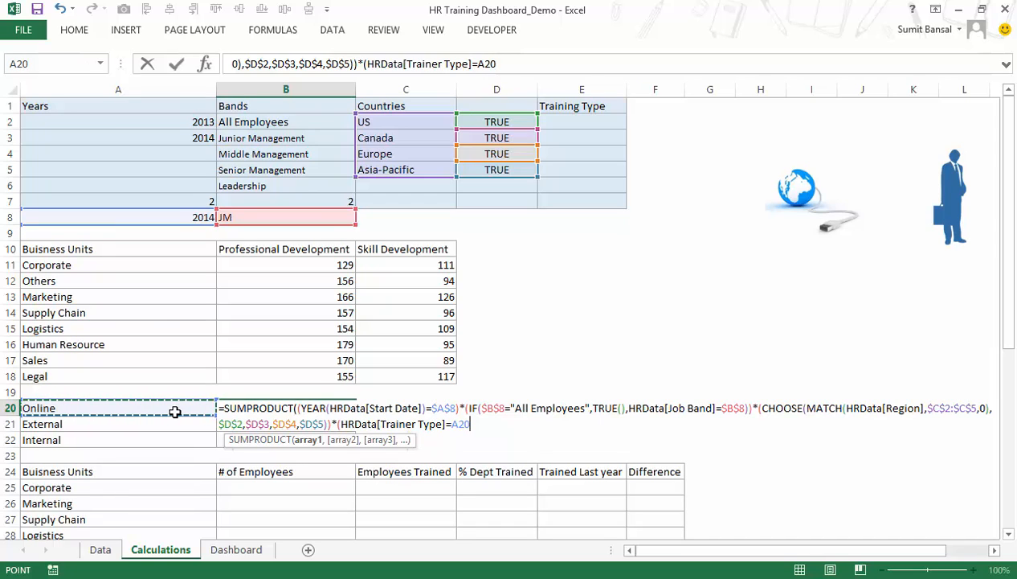
{"action": "key", "text": "F4"}
{"action": "key", "text": "F4"}
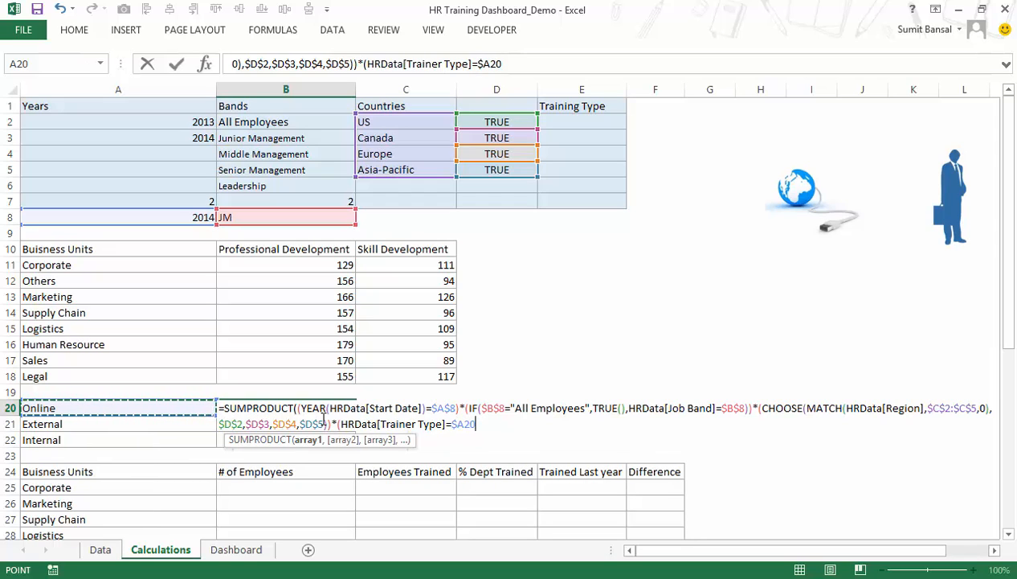
{"action": "type", "text": ")"}
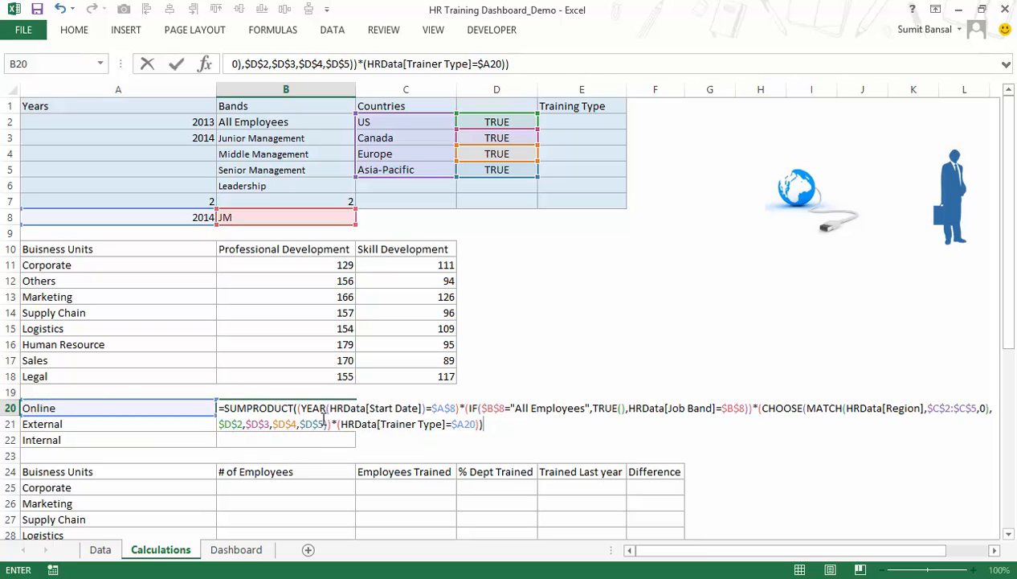
{"action": "key", "text": "ctrl+shift+Return"}
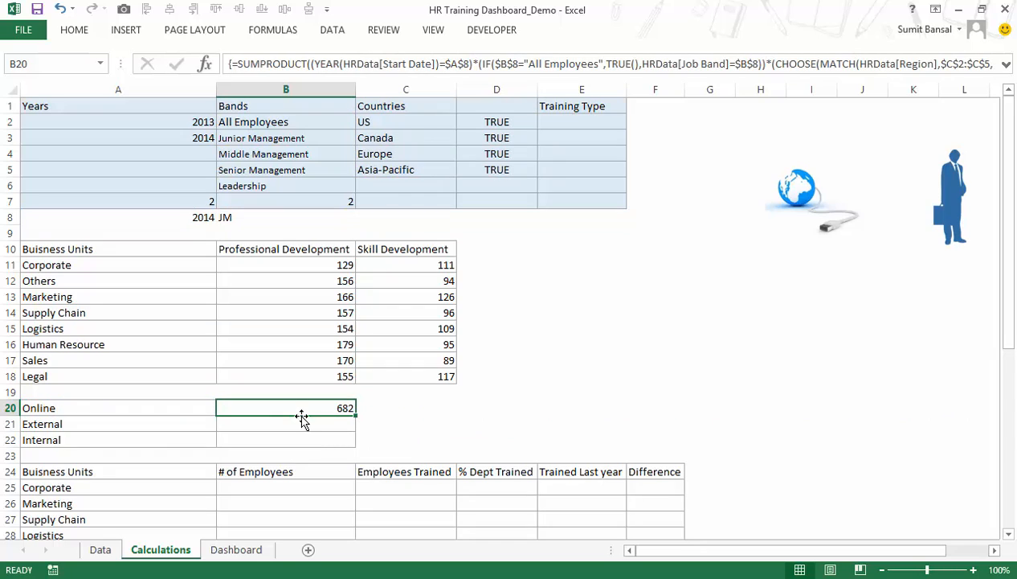
On the Data sheet, turn on the table's filters and filter Job Band to JM.
{"action": "left_click", "coordinate": [172, 407]}
{"action": "left_click", "coordinate": [256, 408]}
{"action": "left_click", "coordinate": [99, 551]}
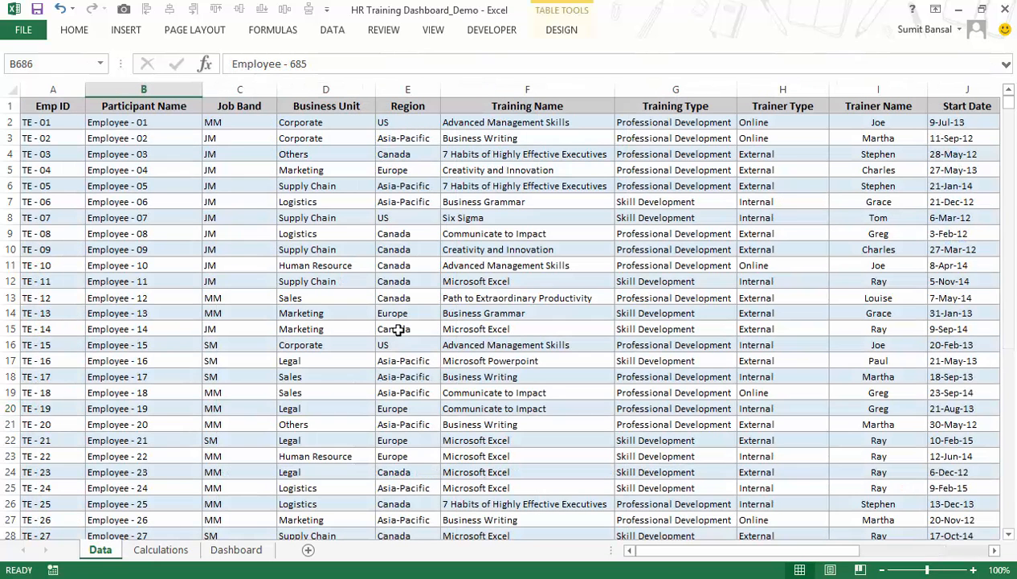
{"action": "left_click", "coordinate": [236, 110]}
{"action": "key", "text": "ctrl+shift+l"}
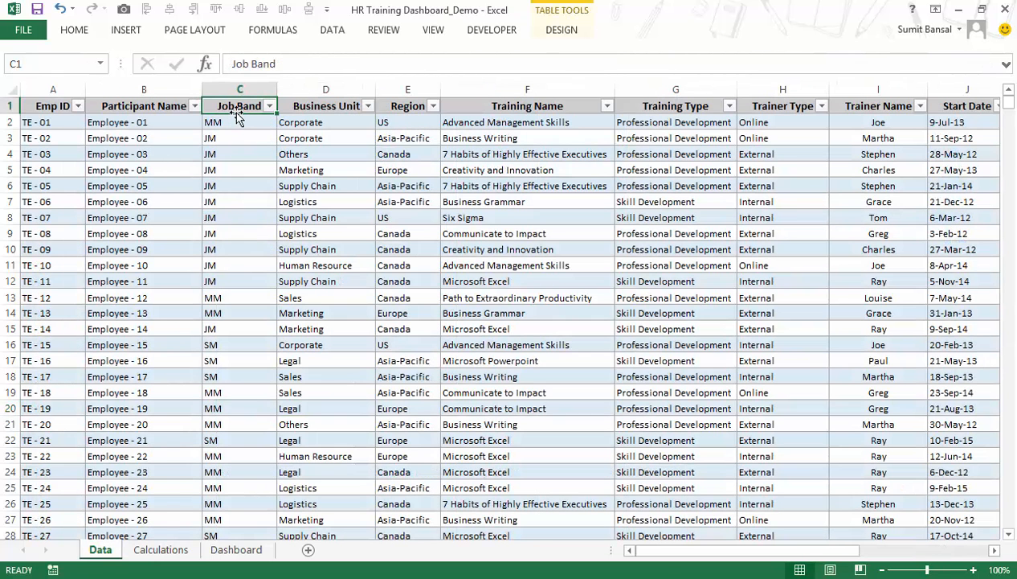
{"action": "left_click", "coordinate": [270, 106]}
{"action": "left_click", "coordinate": [112, 259]}
{"action": "left_click", "coordinate": [111, 273]}
{"action": "left_click", "coordinate": [177, 408]}
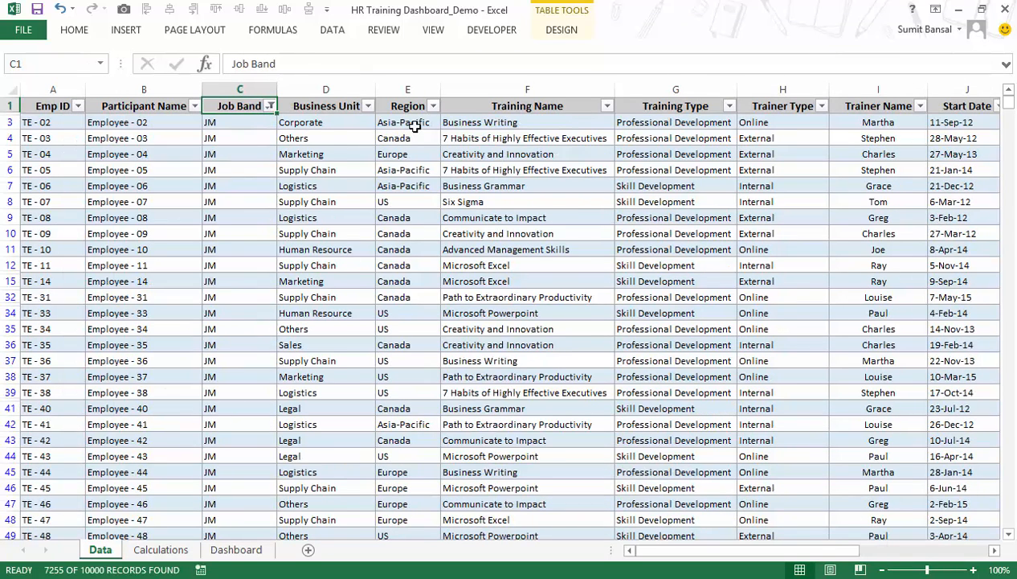
Filter the Start Date column of the HR data to the year 2014 only.
{"action": "left_click", "coordinate": [480, 122]}
{"action": "key", "text": "Right"}
{"action": "key", "text": "Right"}
{"action": "key", "text": "Right"}
{"action": "key", "text": "Right"}
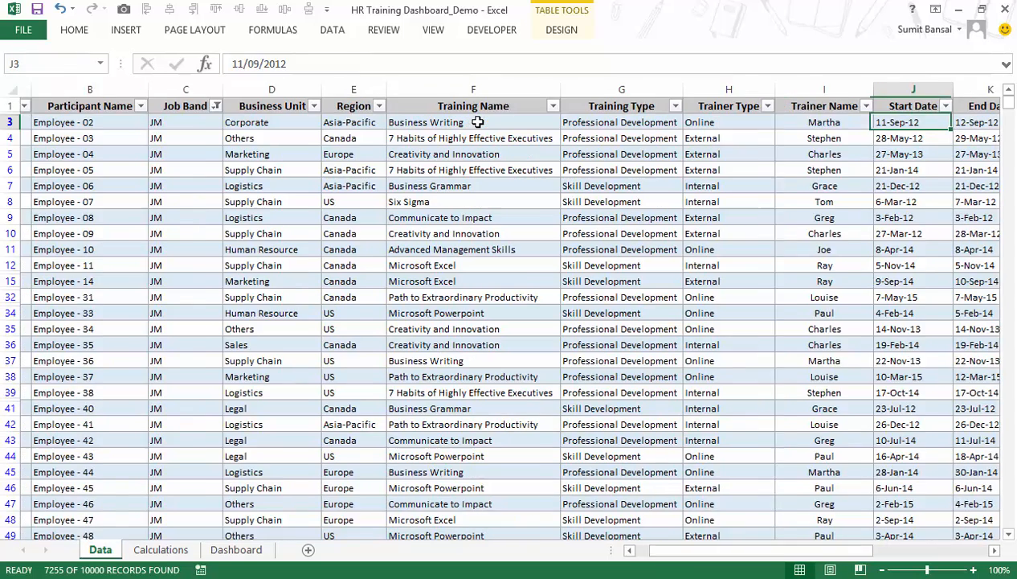
{"action": "key", "text": "Up"}
{"action": "key", "text": "alt+Down"}
{"action": "key", "text": "Down"}
{"action": "key", "text": "Down"}
{"action": "key", "text": "Down"}
{"action": "key", "text": "Down"}
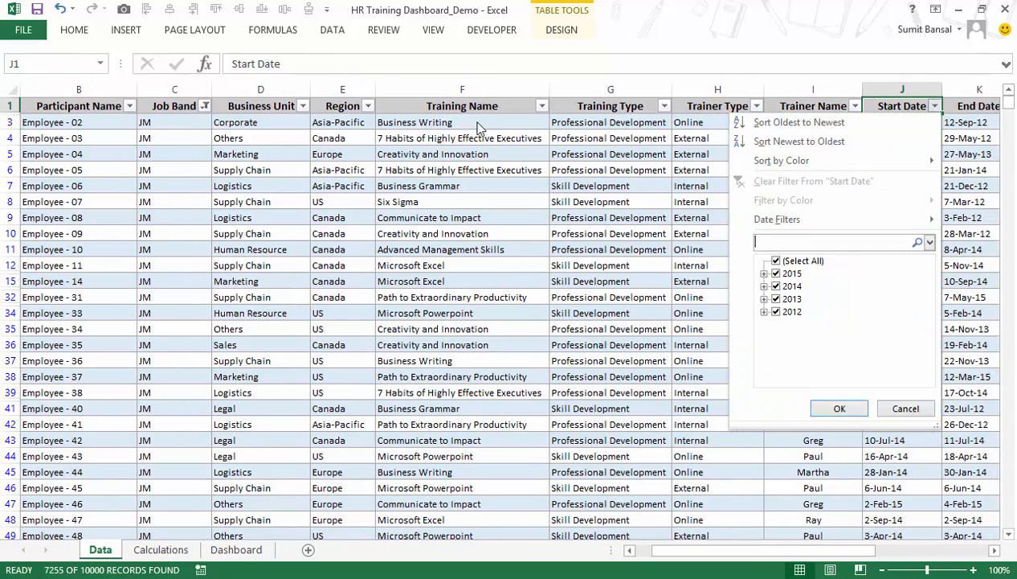
{"action": "left_click", "coordinate": [777, 262]}
{"action": "left_click", "coordinate": [776, 286]}
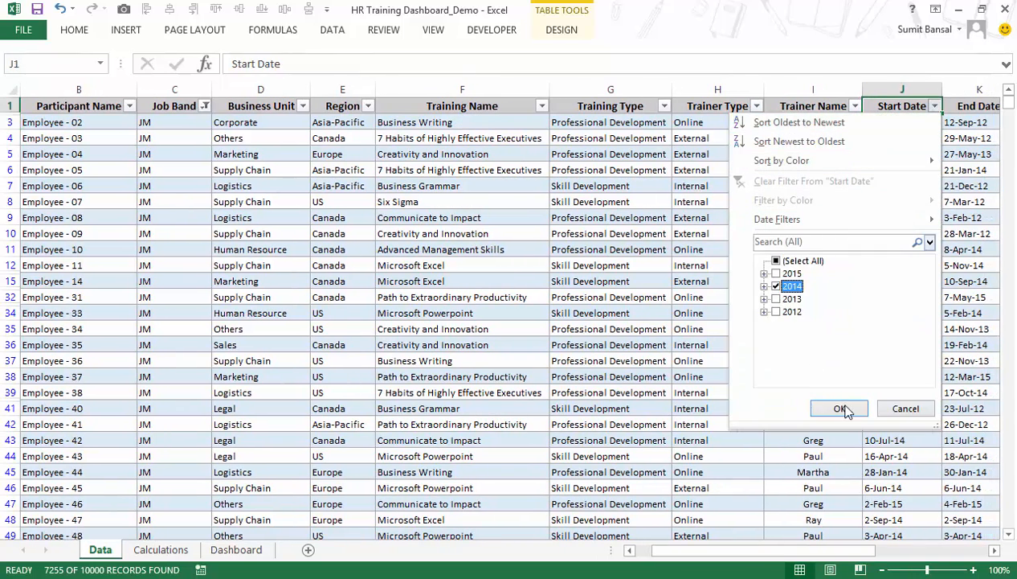
{"action": "left_click", "coordinate": [838, 408]}
Filter the Trainer Type column to Online only.
{"action": "left_click", "coordinate": [635, 215]}
{"action": "key", "text": "Right"}
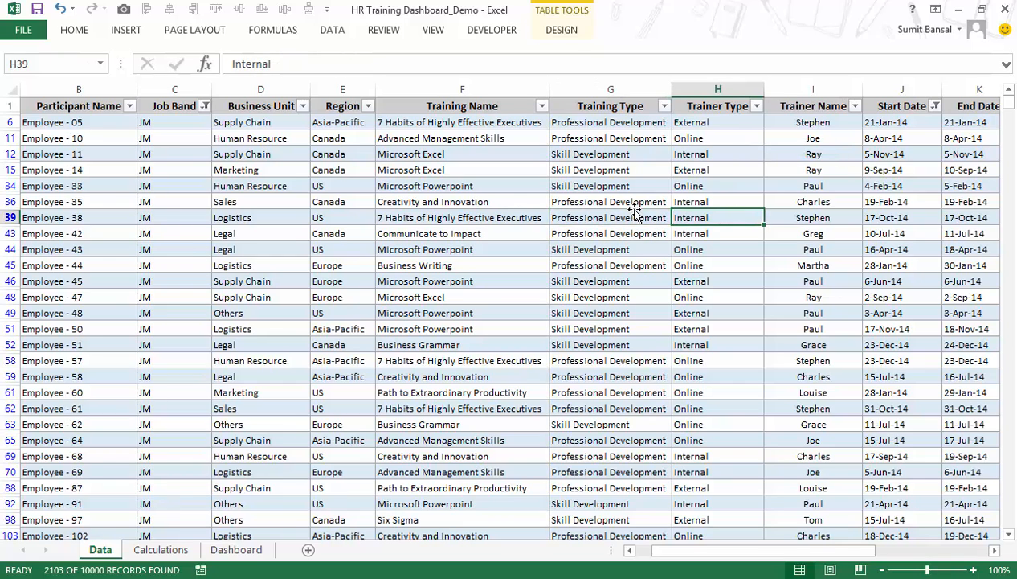
{"action": "left_click", "coordinate": [756, 106]}
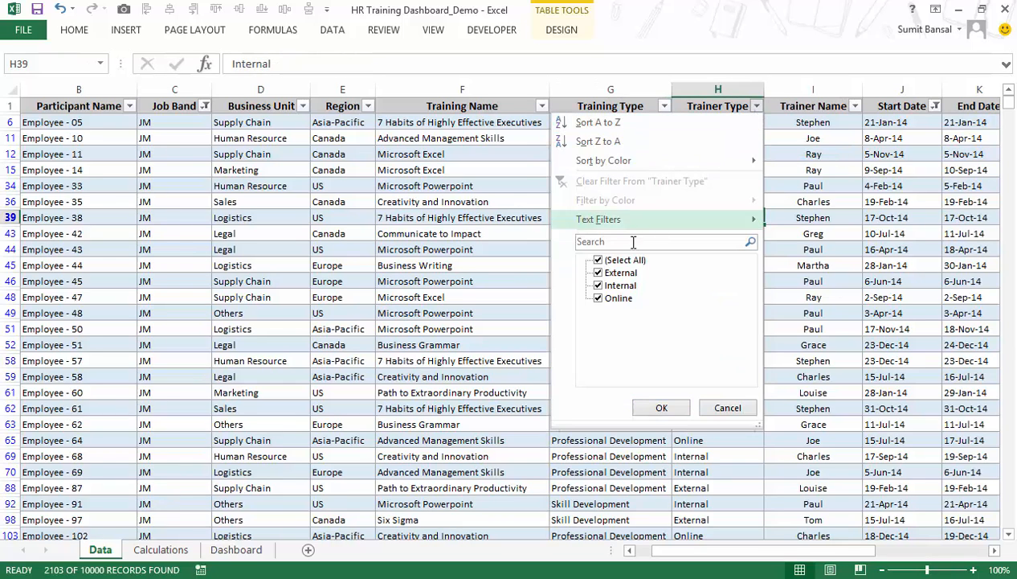
{"action": "left_click", "coordinate": [613, 262]}
{"action": "left_click", "coordinate": [616, 298]}
{"action": "left_click", "coordinate": [661, 407]}
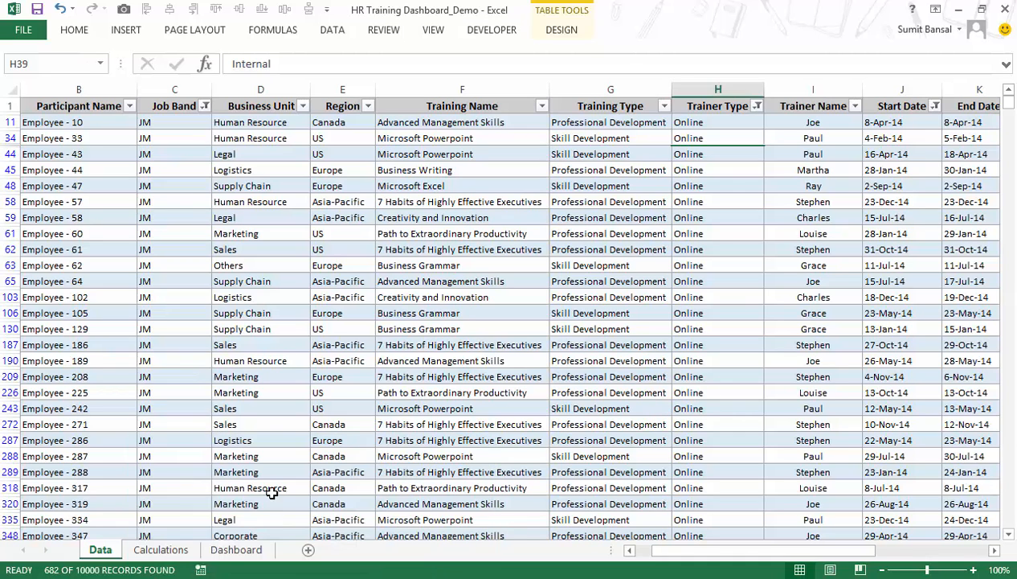
On the Calculations sheet, fill B20's formula down to B22 and compare the sum of B20:B22 with that of B11:C18.
{"action": "left_click", "coordinate": [160, 550]}
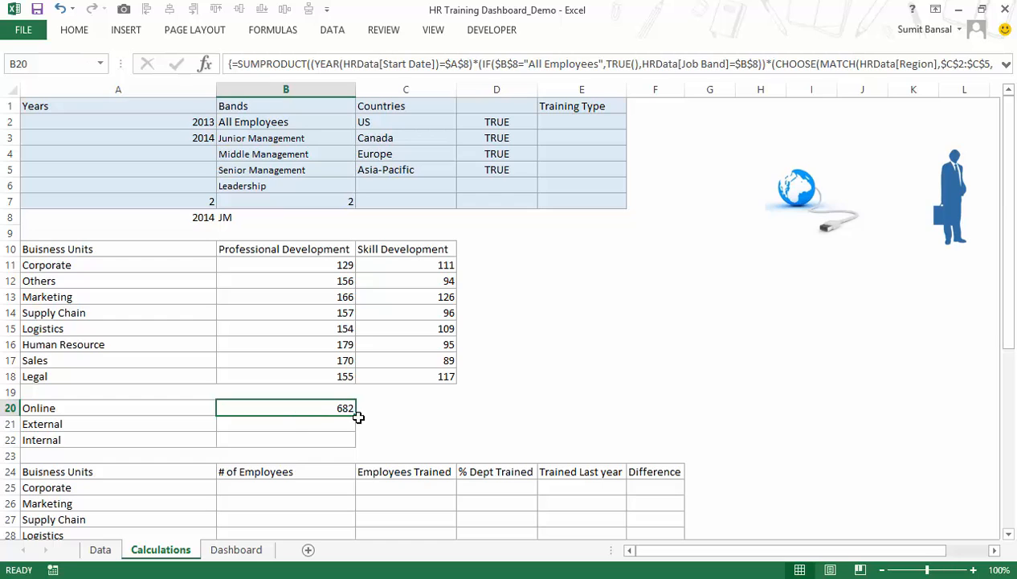
{"action": "left_click_drag", "start_coordinate": [356, 415], "coordinate": [358, 444]}
{"action": "left_click", "coordinate": [335, 426]}
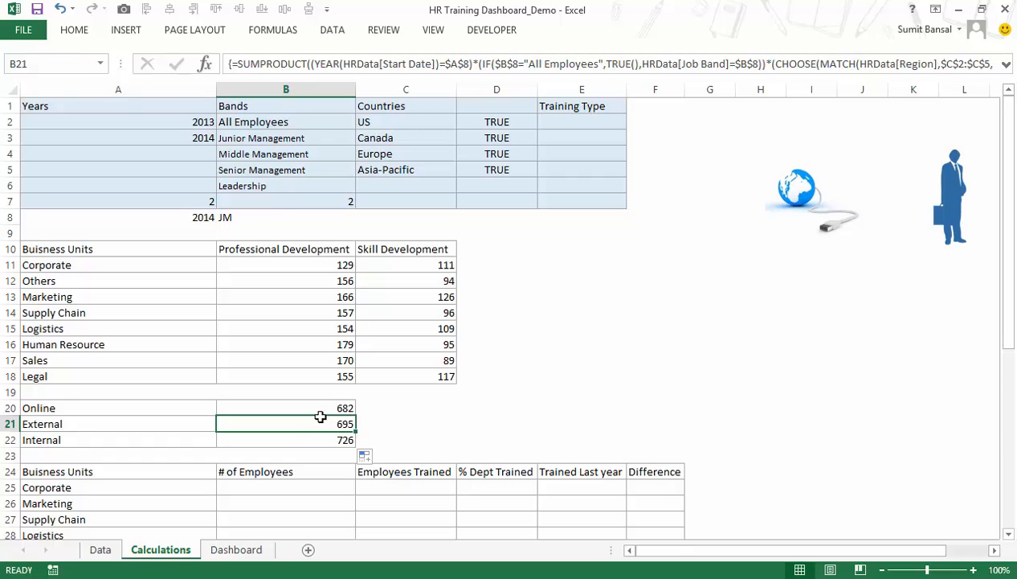
{"action": "left_click_drag", "start_coordinate": [319, 409], "coordinate": [320, 438]}
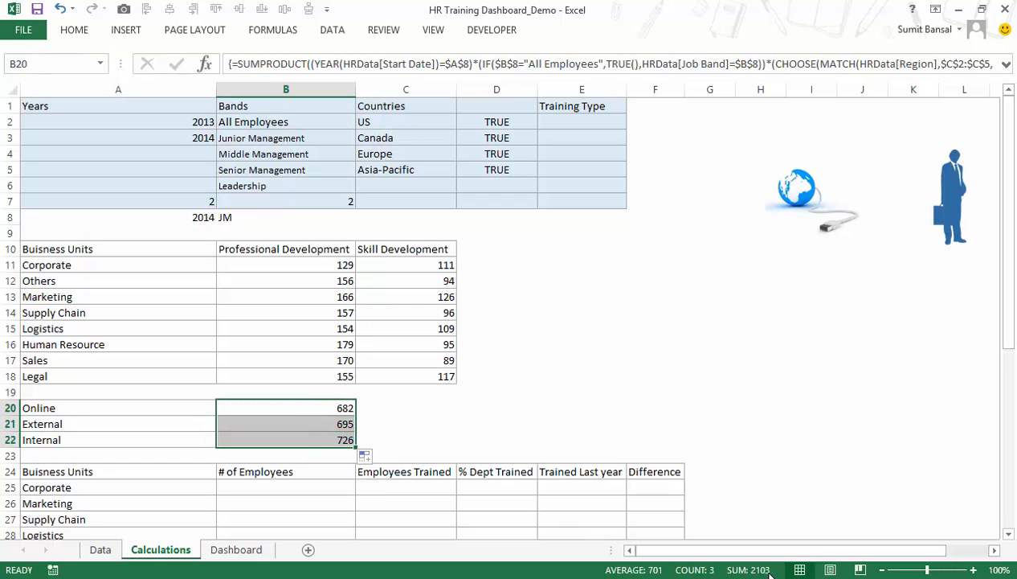
{"action": "left_click_drag", "start_coordinate": [336, 266], "coordinate": [409, 370]}
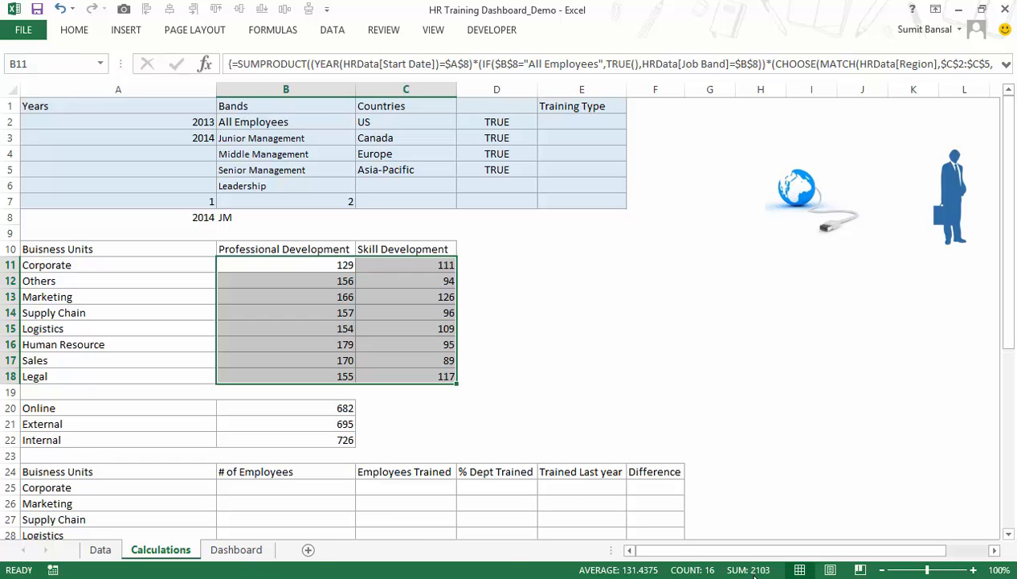
Copy the globe, blue businessman and grey businessman pictures from Calculations to the Dashboard sheet and place them beside the chart.
{"action": "left_click_drag", "start_coordinate": [771, 561], "coordinate": [886, 557]}
{"action": "left_click", "coordinate": [490, 200]}
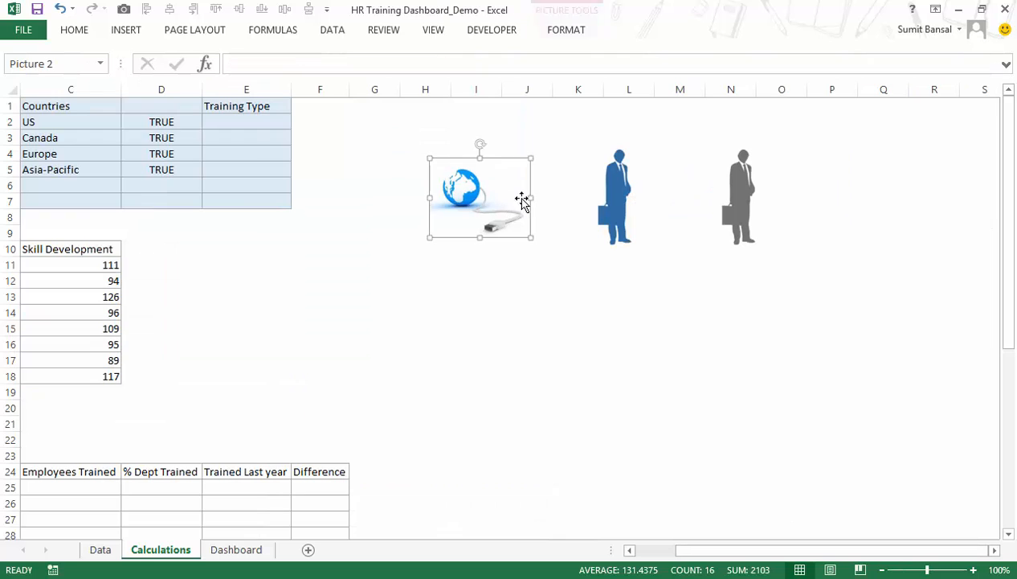
{"action": "left_click", "coordinate": [617, 193], "text": "ctrl"}
{"action": "left_click", "coordinate": [744, 231], "text": "ctrl"}
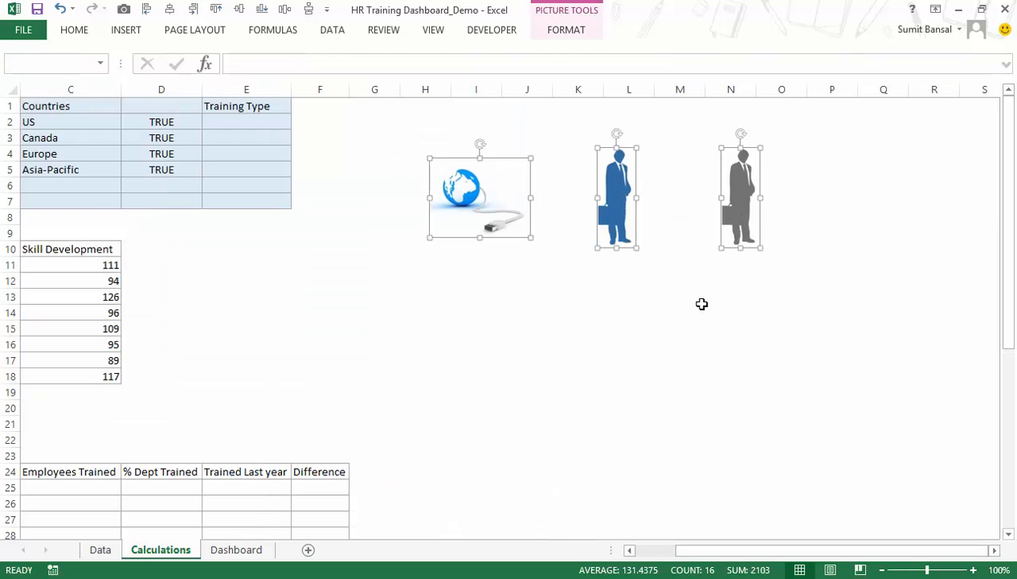
{"action": "left_click", "coordinate": [249, 552]}
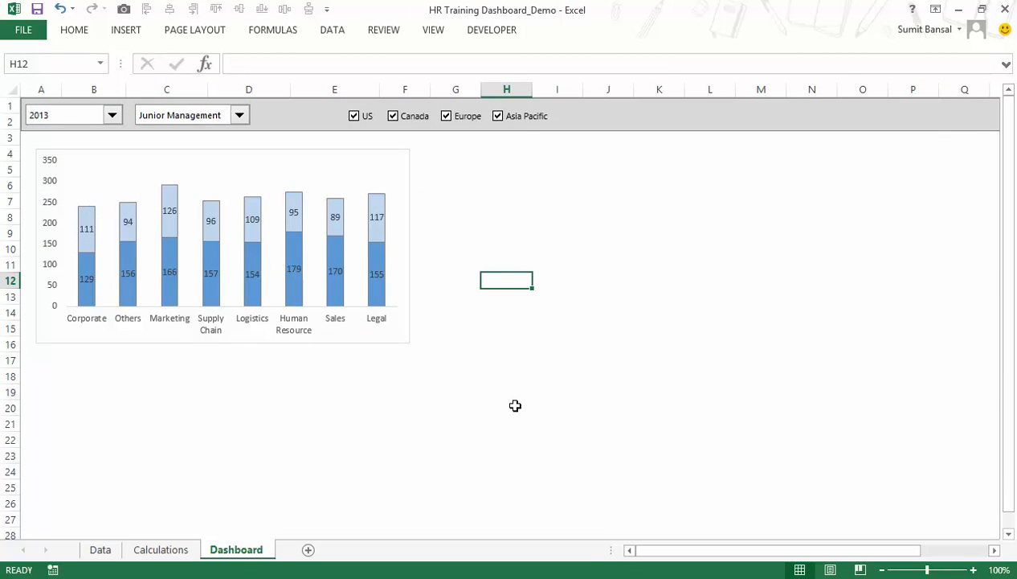
{"action": "key", "text": "ctrl+v"}
{"action": "left_click_drag", "start_coordinate": [669, 319], "coordinate": [665, 250]}
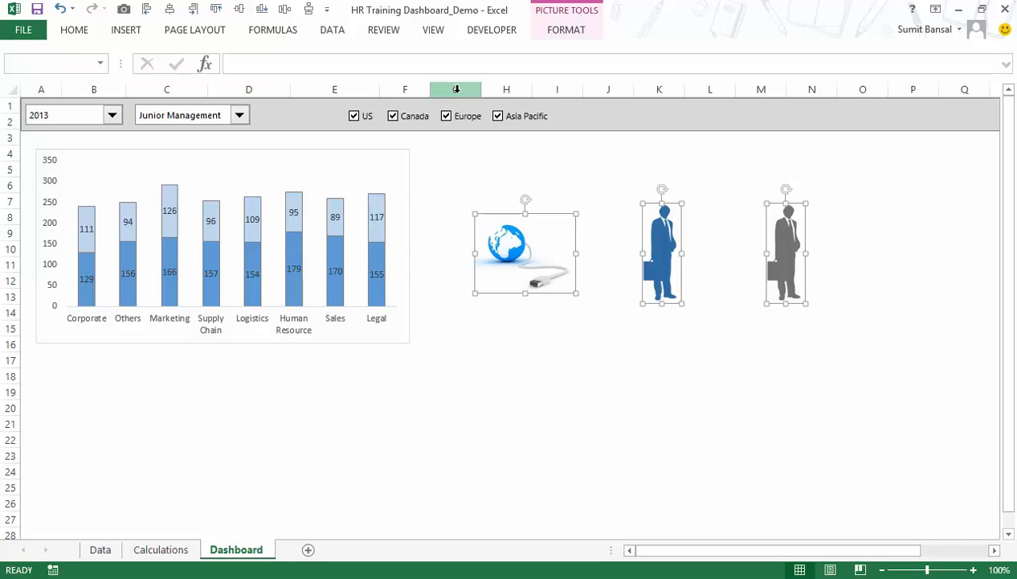
Widen column G on the Dashboard sheet to test whether the pictures move with the cells, and undo the widening.
{"action": "left_click", "coordinate": [542, 374]}
{"action": "left_click", "coordinate": [463, 90]}
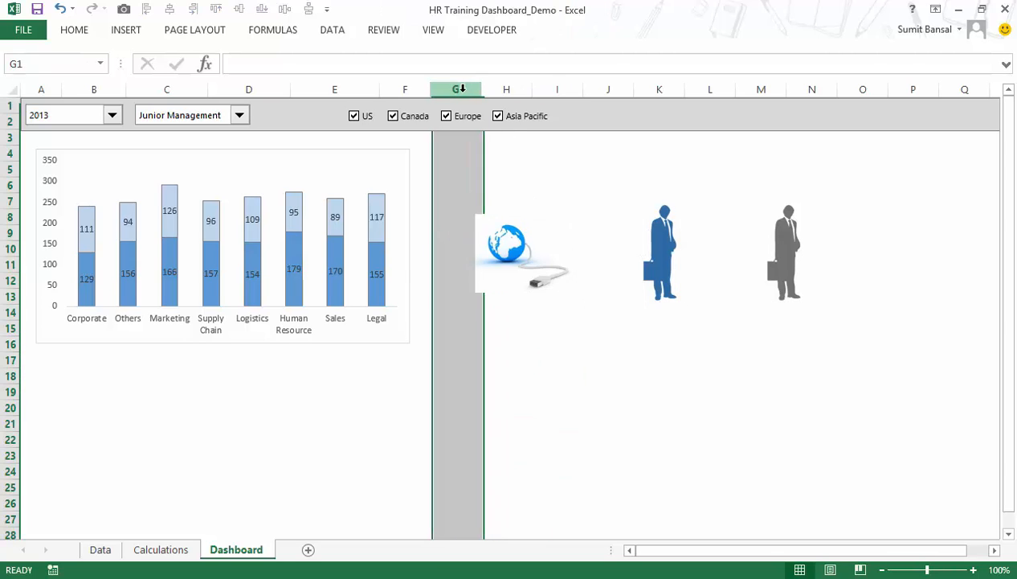
{"action": "left_click_drag", "start_coordinate": [479, 91], "coordinate": [587, 90]}
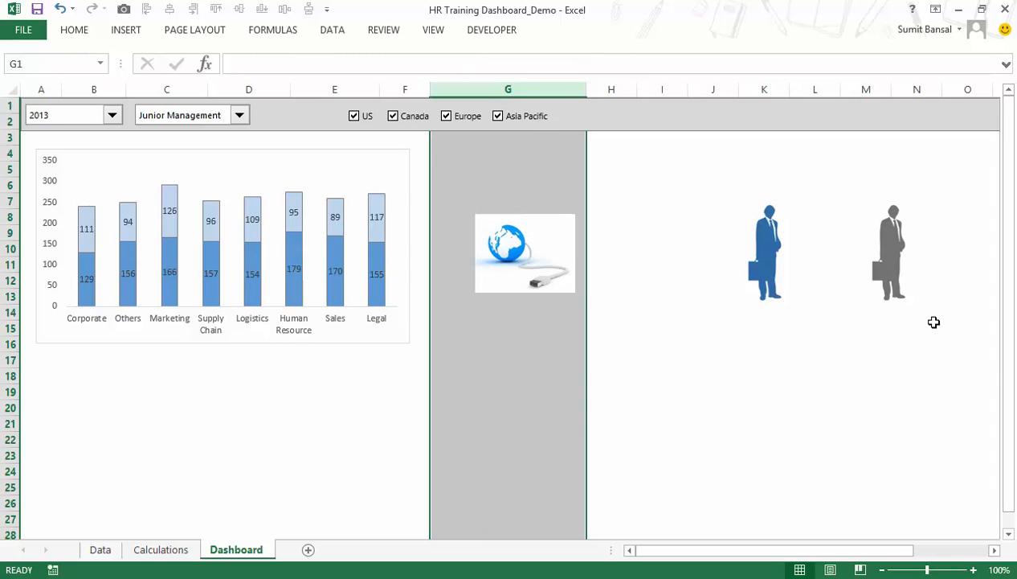
{"action": "key", "text": "ctrl+z"}
{"action": "left_click", "coordinate": [659, 389]}
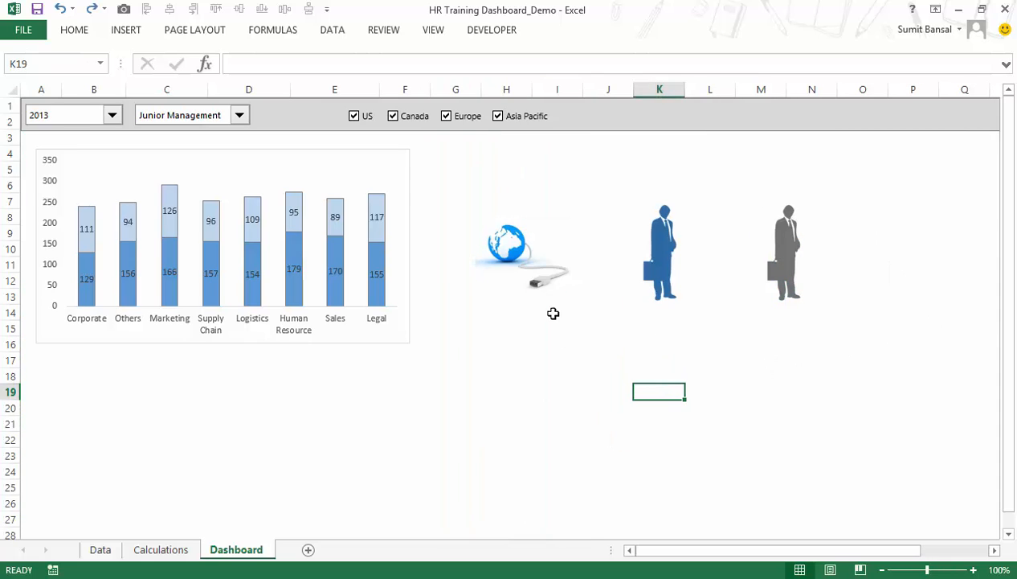
Set the globe, blue businessman and grey businessman pictures to "Don't move or size with cells".
{"action": "left_click", "coordinate": [535, 249]}
{"action": "left_click", "coordinate": [661, 250], "text": "ctrl"}
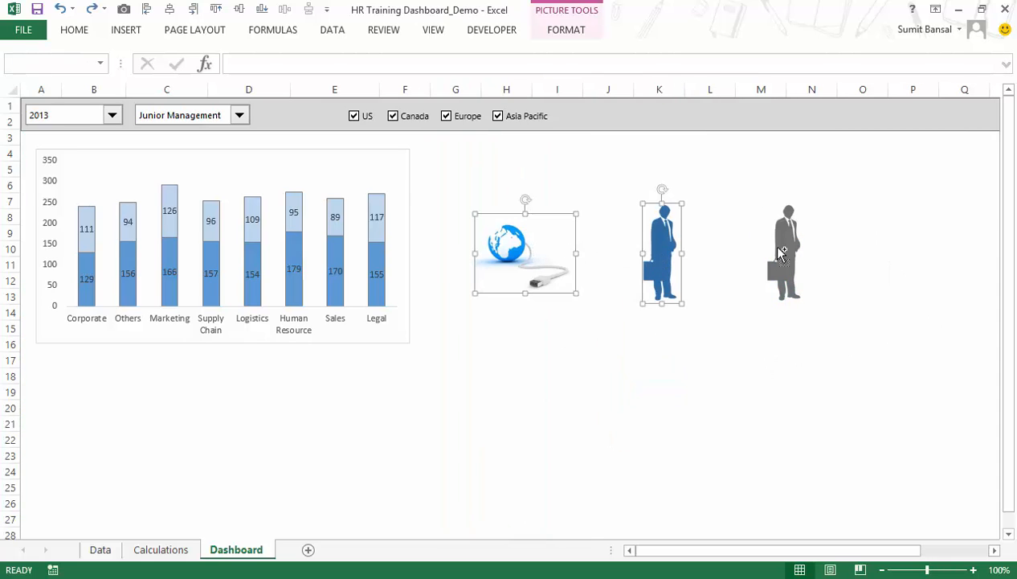
{"action": "left_click", "coordinate": [787, 246], "text": "ctrl"}
{"action": "right_click", "coordinate": [787, 248]}
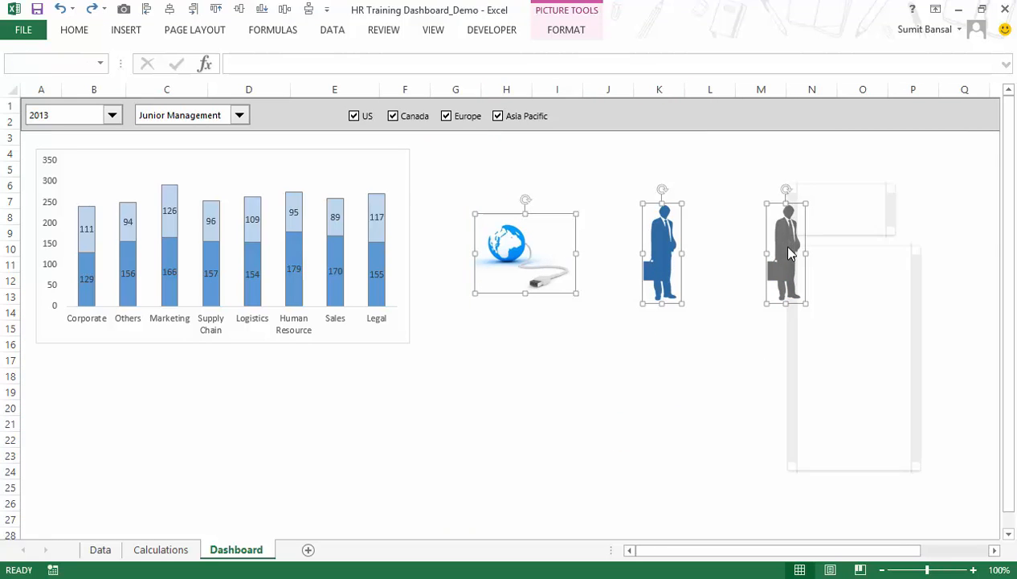
{"action": "left_click", "coordinate": [856, 466]}
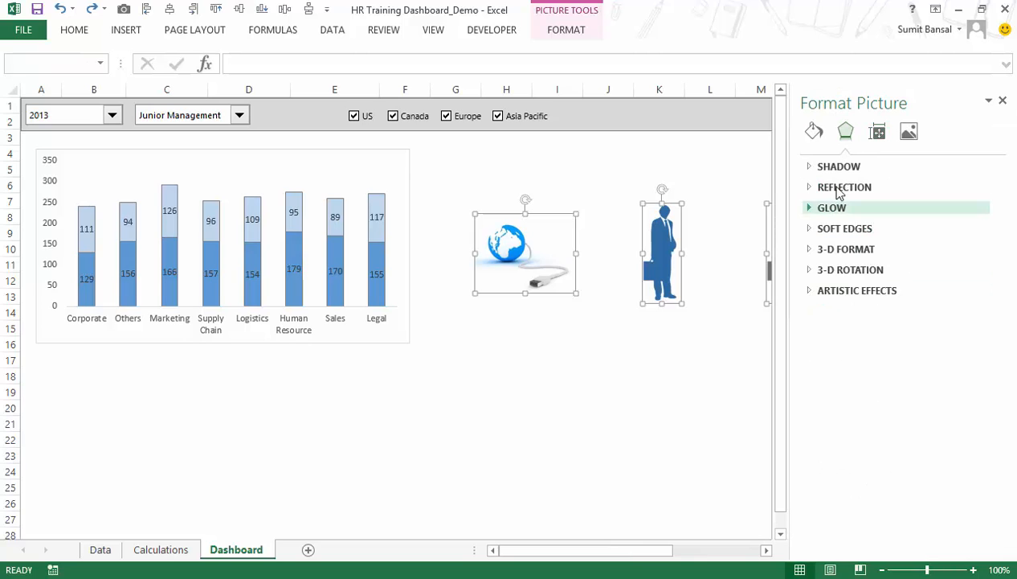
{"action": "left_click", "coordinate": [877, 132]}
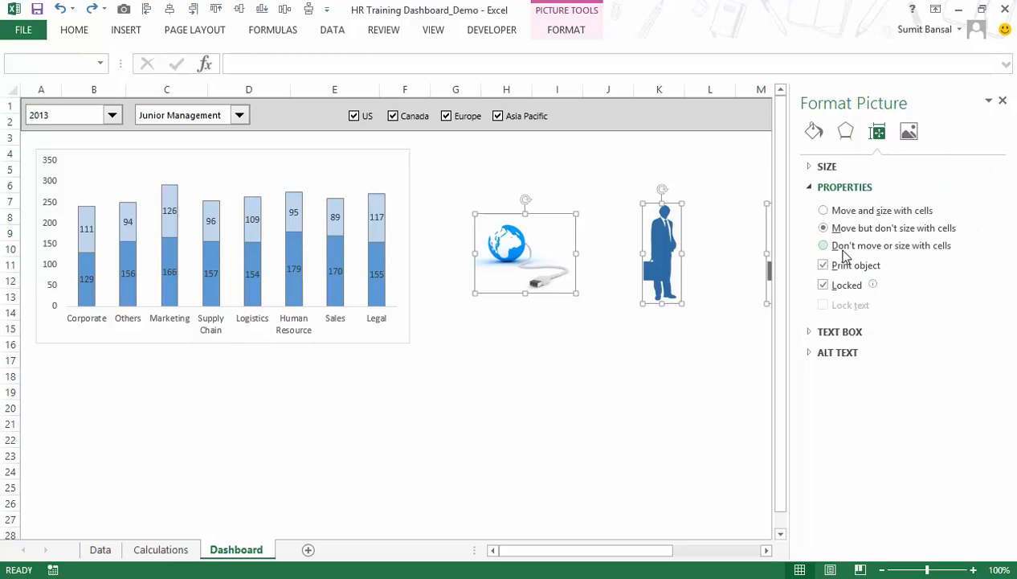
{"action": "left_click", "coordinate": [889, 249]}
{"action": "left_click", "coordinate": [1003, 101]}
{"action": "left_click", "coordinate": [683, 373]}
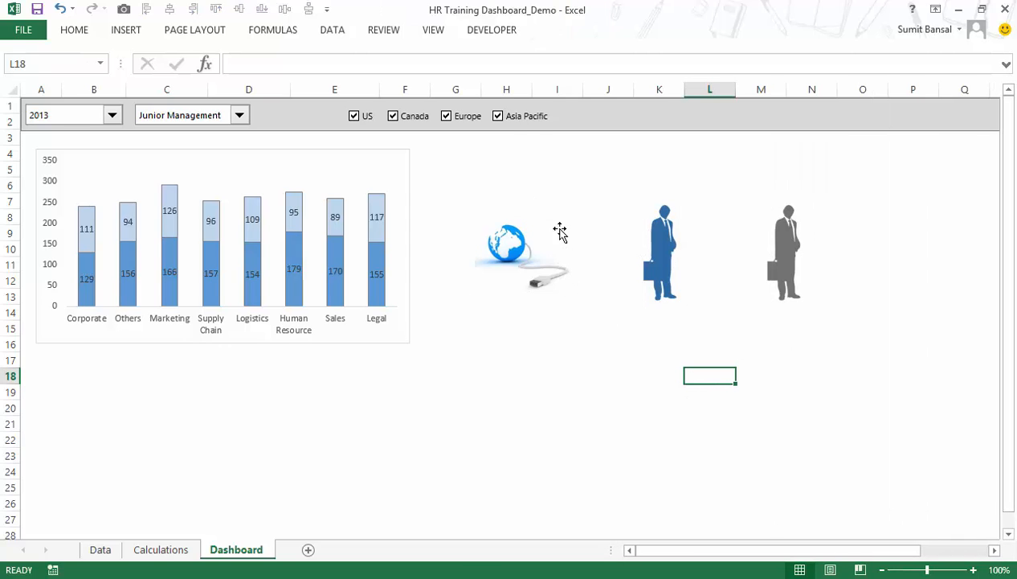
Retest the picture positioning by widening column G again, and undo the change.
{"action": "left_click", "coordinate": [455, 88]}
{"action": "left_click_drag", "start_coordinate": [481, 89], "coordinate": [567, 89]}
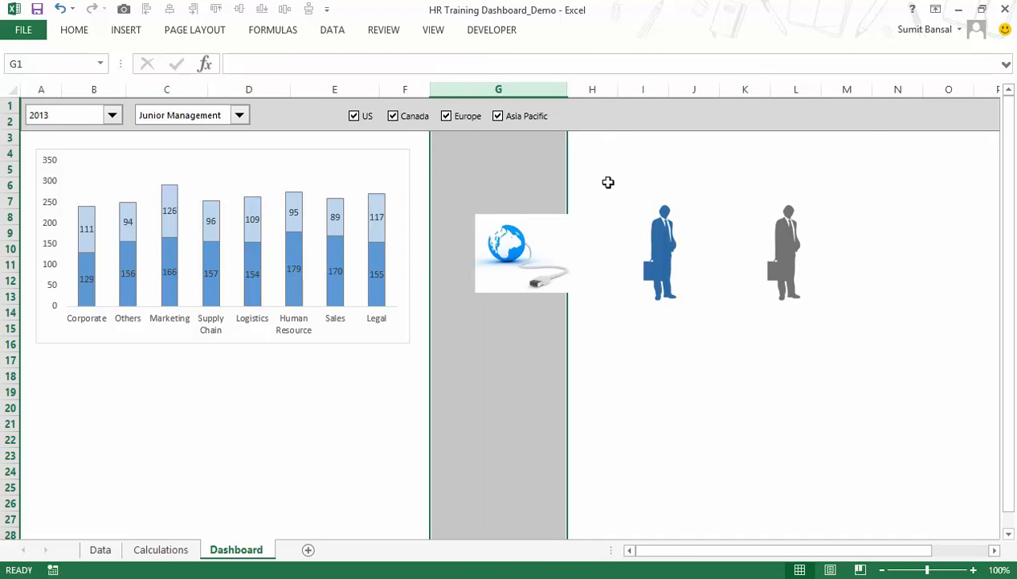
{"action": "key", "text": "ctrl+z"}
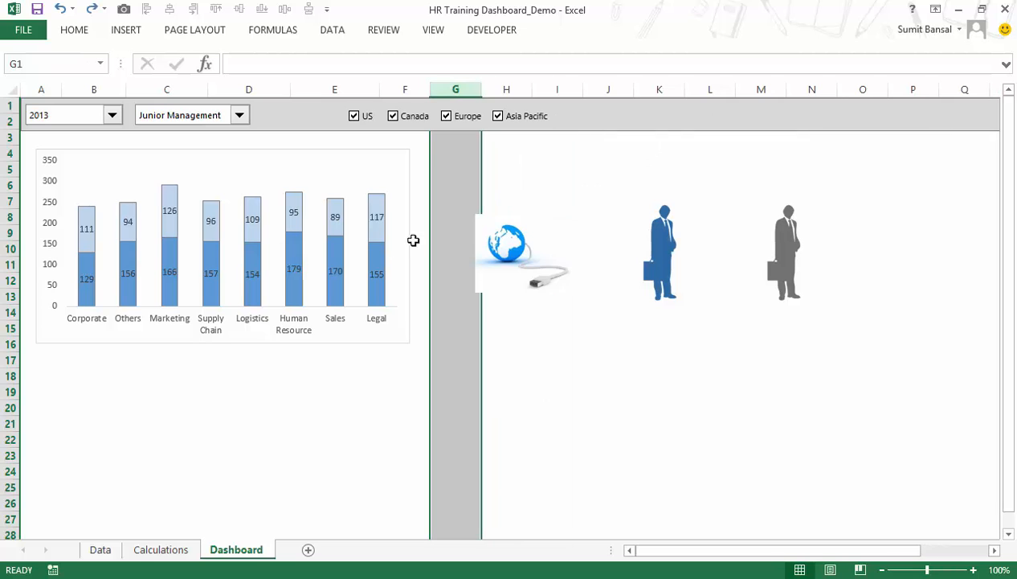
Check the object positioning option in the column chart's Format Chart Area properties.
{"action": "left_click", "coordinate": [357, 161]}
{"action": "right_click", "coordinate": [357, 152]}
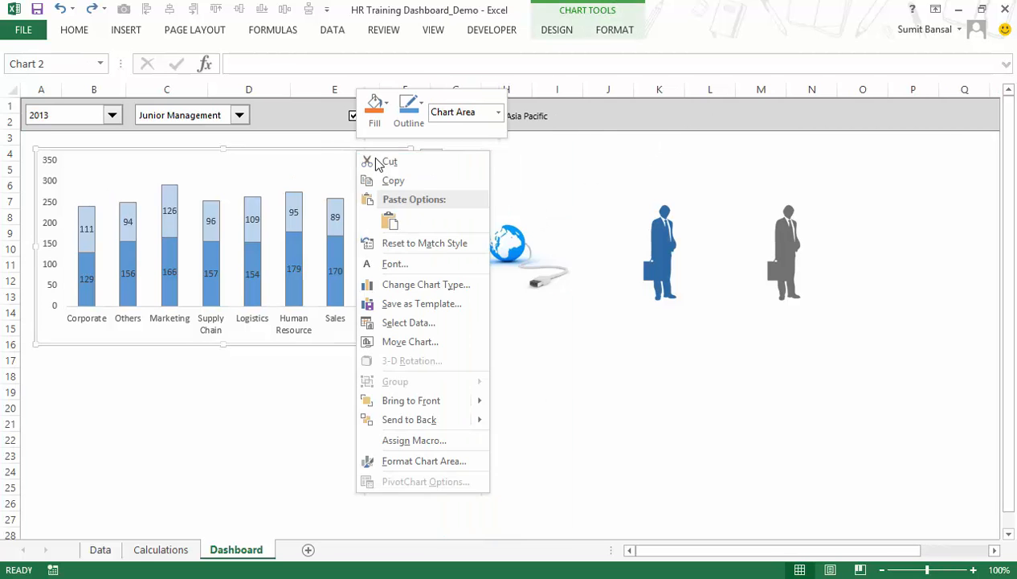
{"action": "left_click", "coordinate": [402, 461]}
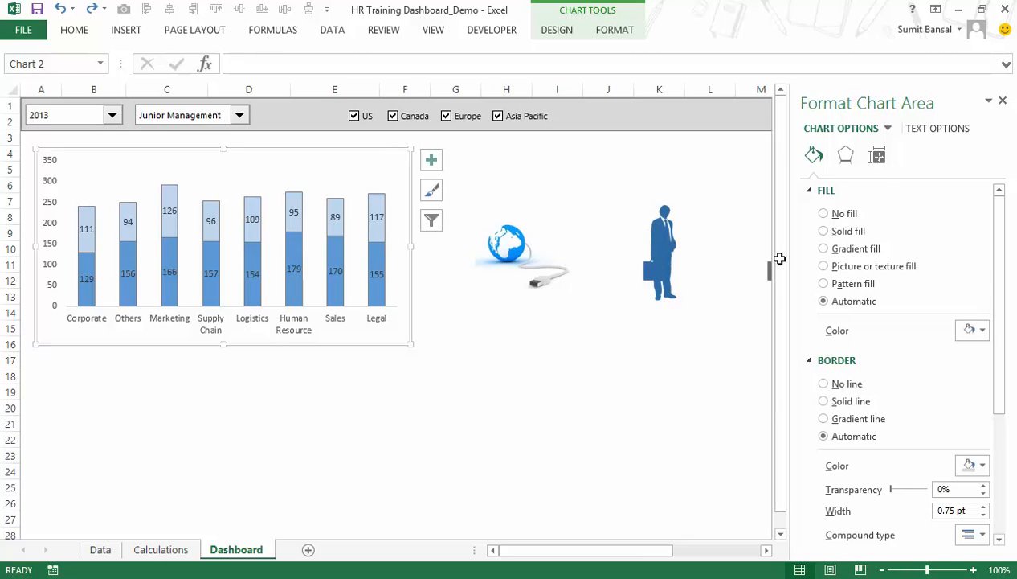
{"action": "left_click", "coordinate": [877, 155]}
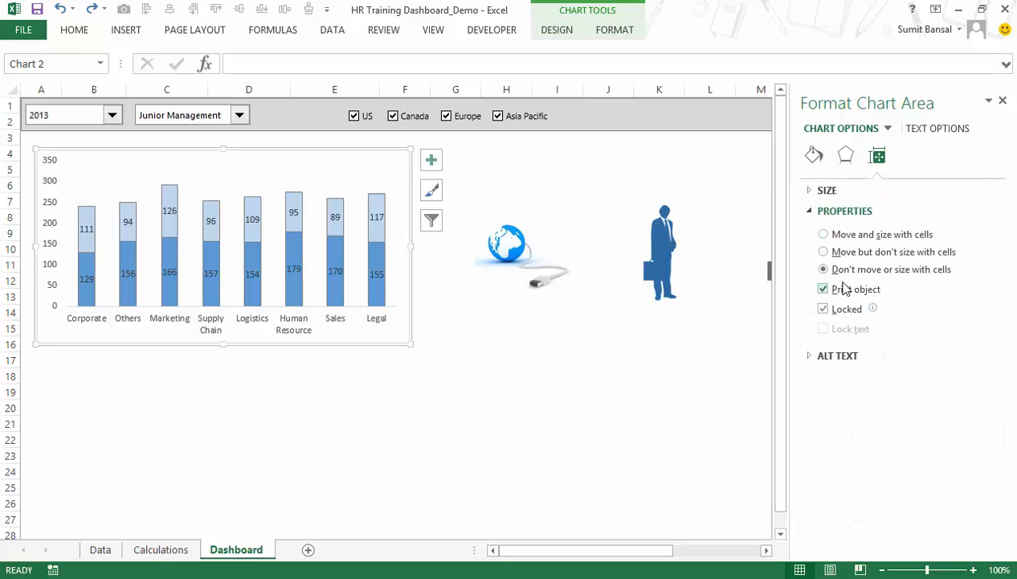
Check the object positioning option in the employee band drop-down's Format Control properties and close the formatting pane.
{"action": "right_click", "coordinate": [215, 115]}
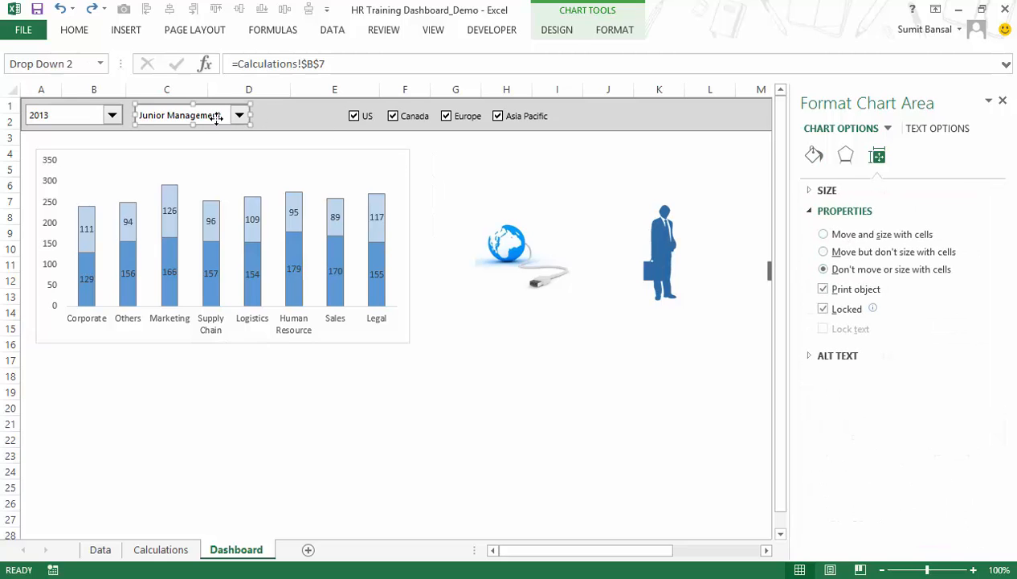
{"action": "left_click", "coordinate": [254, 243]}
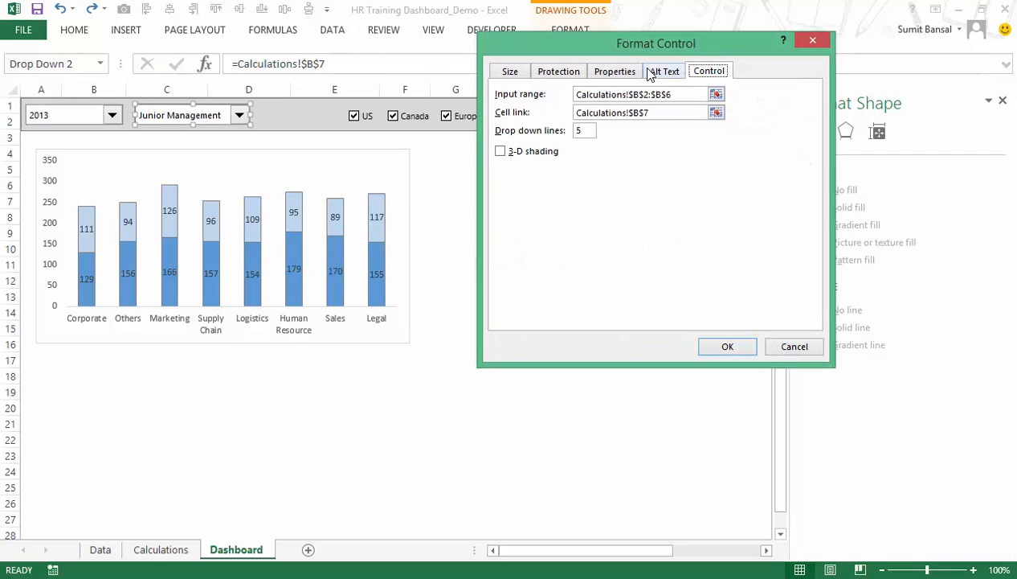
{"action": "left_click", "coordinate": [615, 71]}
{"action": "left_click", "coordinate": [726, 346]}
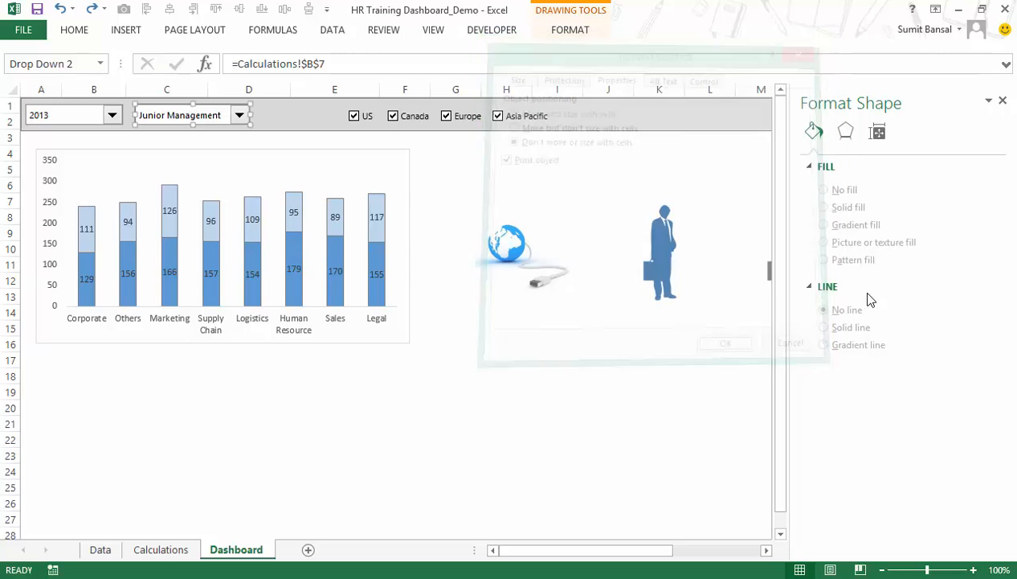
{"action": "left_click", "coordinate": [1003, 100]}
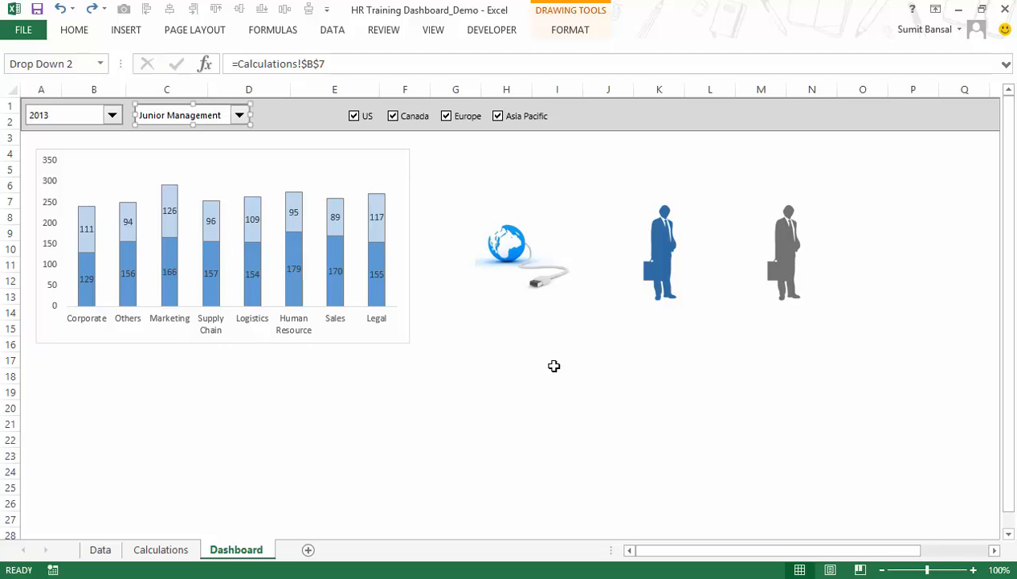
Widen column C to test that the chart, drop-downs and pictures stay in place, and undo the widening.
{"action": "left_click", "coordinate": [467, 421]}
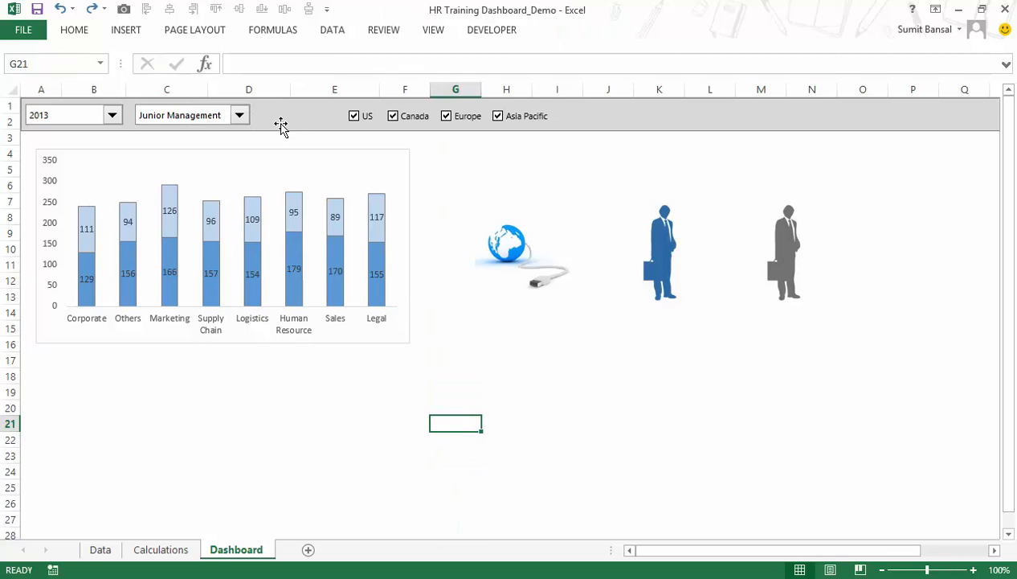
{"action": "left_click", "coordinate": [166, 90]}
{"action": "left_click_drag", "start_coordinate": [207, 93], "coordinate": [304, 93]}
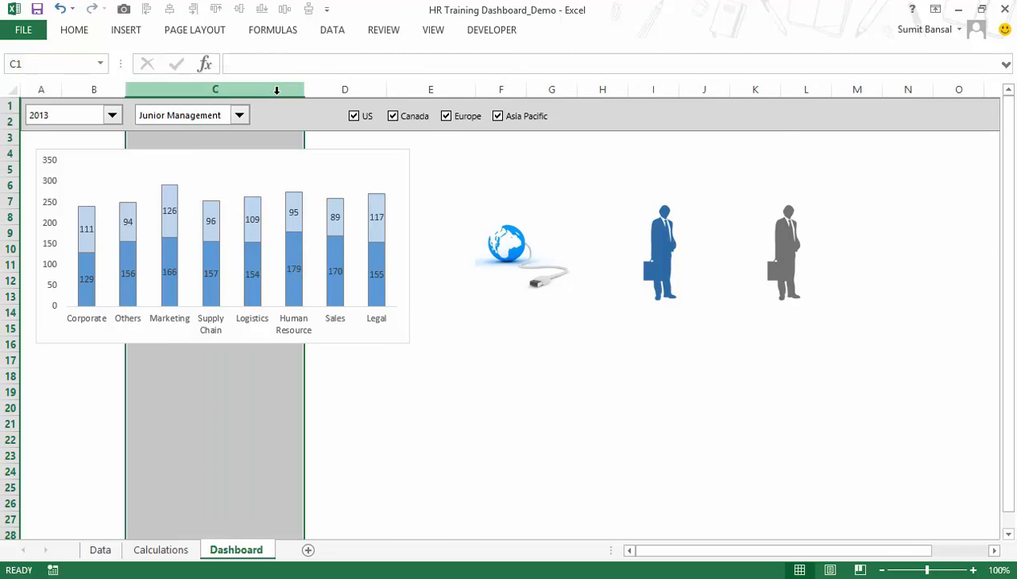
{"action": "key", "text": "ctrl+z"}
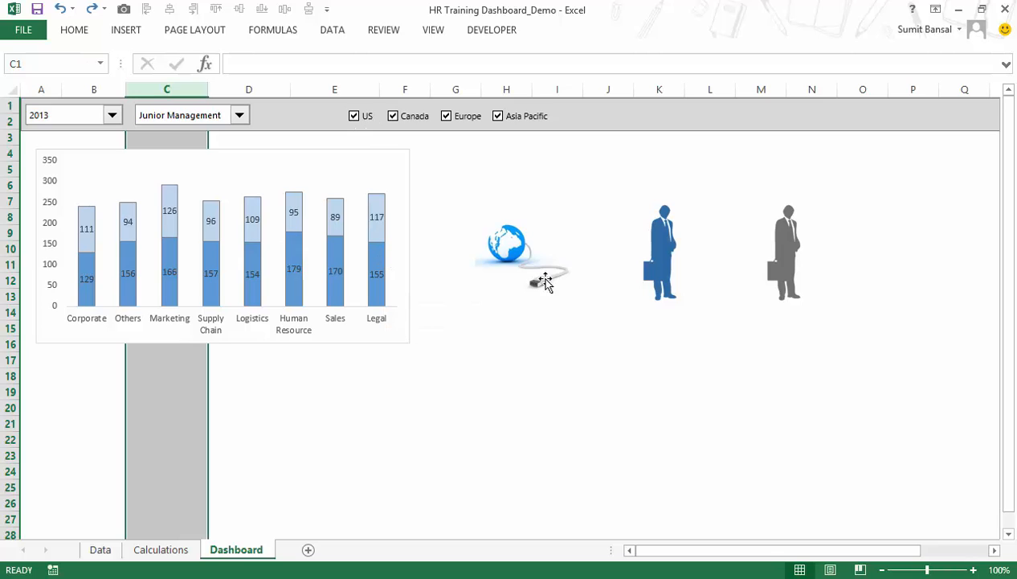
{"action": "left_click", "coordinate": [514, 258]}
{"action": "left_click", "coordinate": [646, 251]}
{"action": "left_click", "coordinate": [789, 240]}
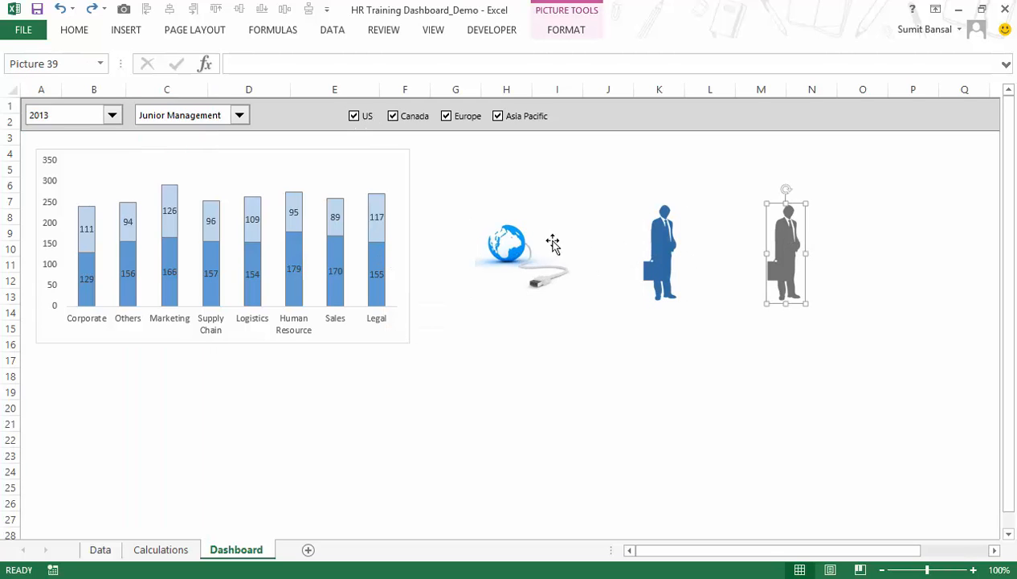
{"action": "left_click", "coordinate": [571, 277]}
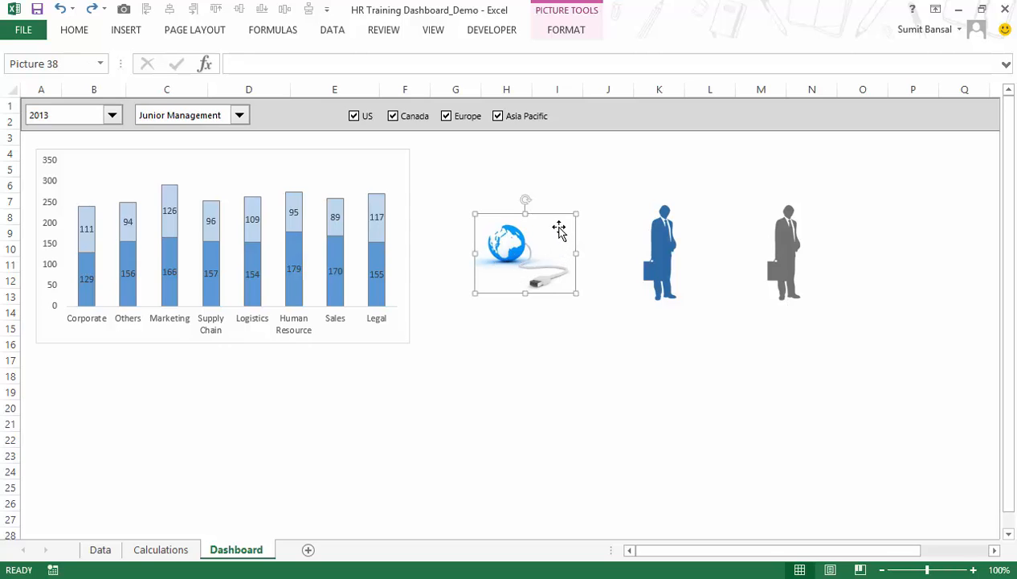
{"action": "left_click", "coordinate": [671, 244]}
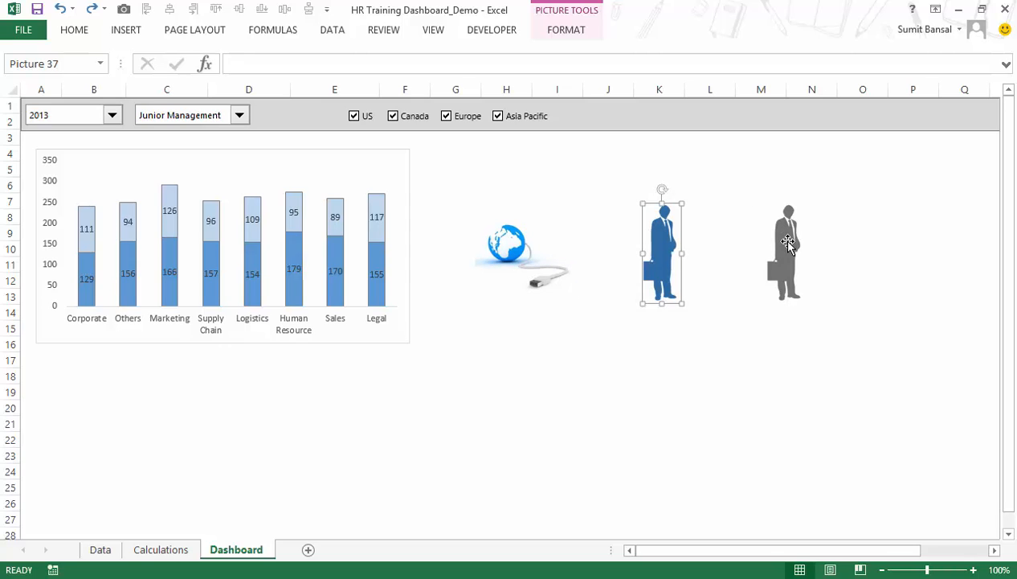
{"action": "left_click", "coordinate": [770, 290]}
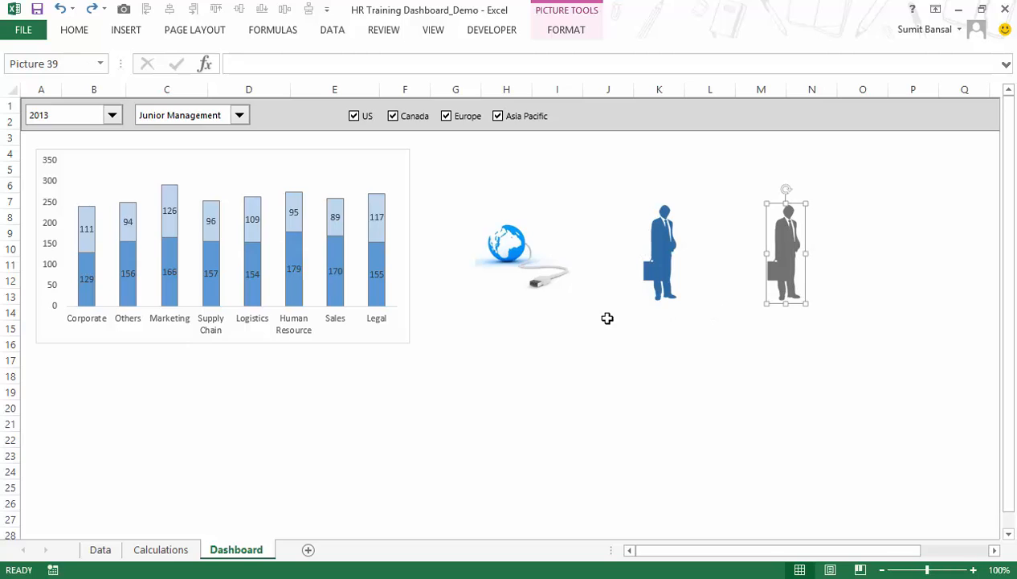
{"action": "left_click", "coordinate": [528, 257]}
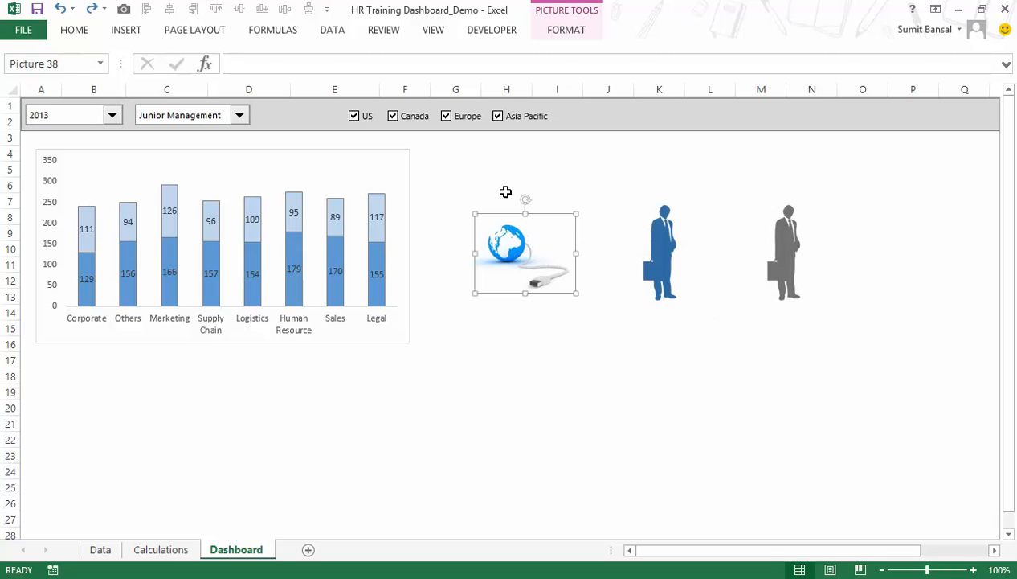
Insert a small empty text box just above the globe picture on the Dashboard sheet.
{"action": "left_click", "coordinate": [132, 35]}
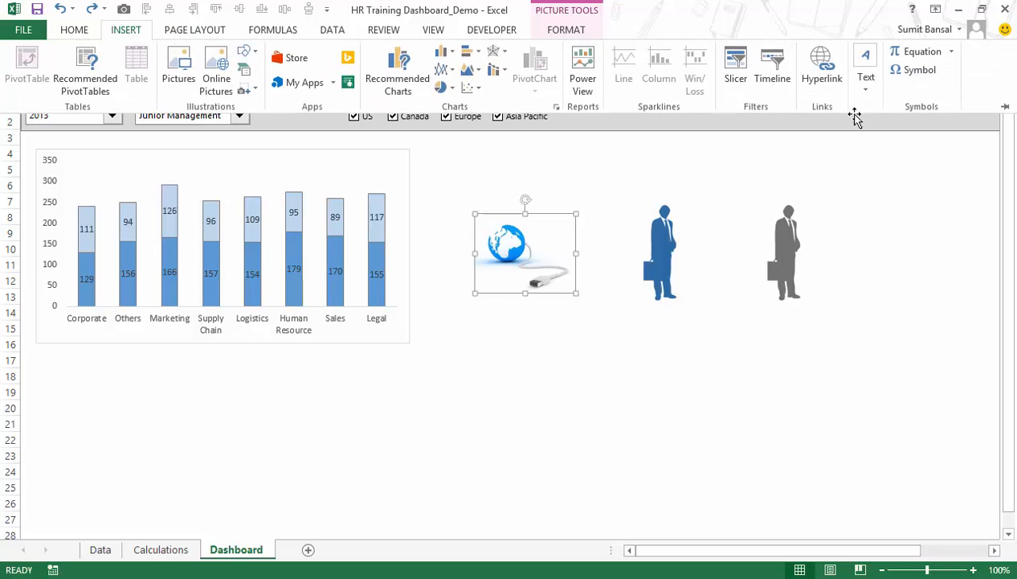
{"action": "left_click", "coordinate": [866, 74]}
{"action": "left_click", "coordinate": [834, 135]}
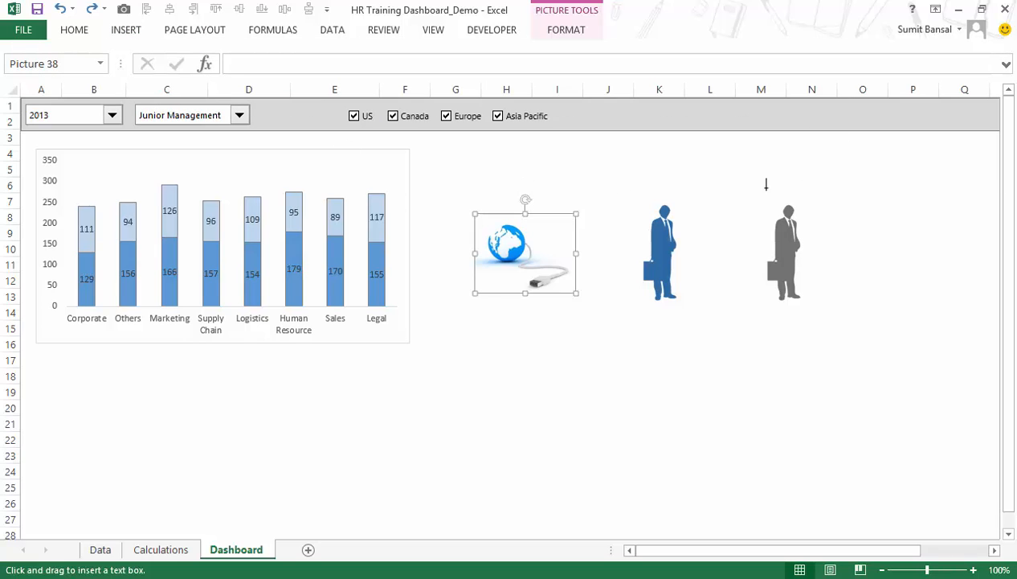
{"action": "left_click", "coordinate": [492, 182]}
{"action": "left_click_drag", "start_coordinate": [502, 187], "coordinate": [551, 187]}
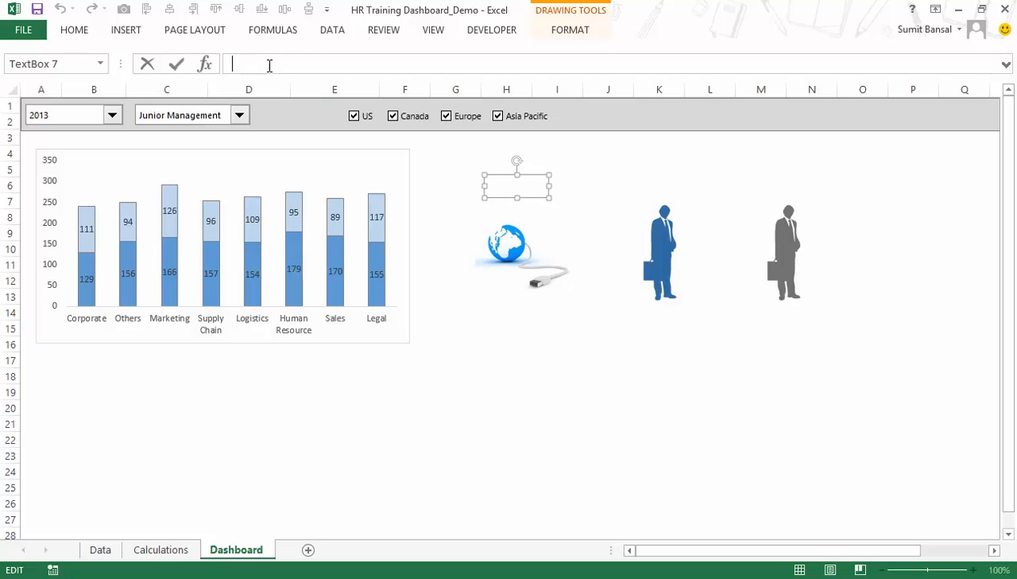
Link the text box above the globe to the Online total with the formula =Calculations!$B$20.
{"action": "type", "text": "="}
{"action": "left_click", "coordinate": [170, 549]}
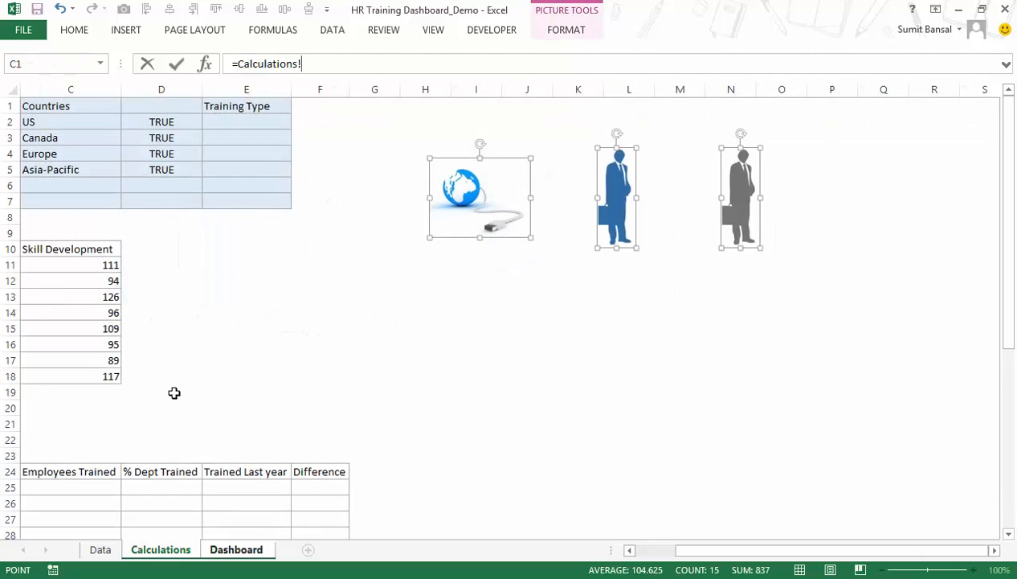
{"action": "left_click_drag", "start_coordinate": [697, 555], "coordinate": [657, 555]}
{"action": "left_click", "coordinate": [266, 410]}
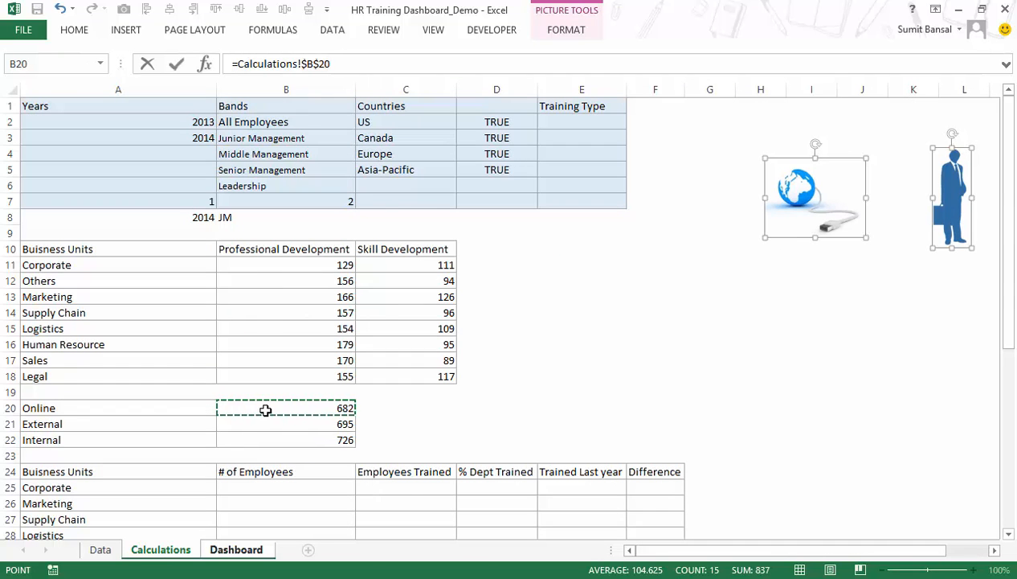
{"action": "key", "text": "Return"}
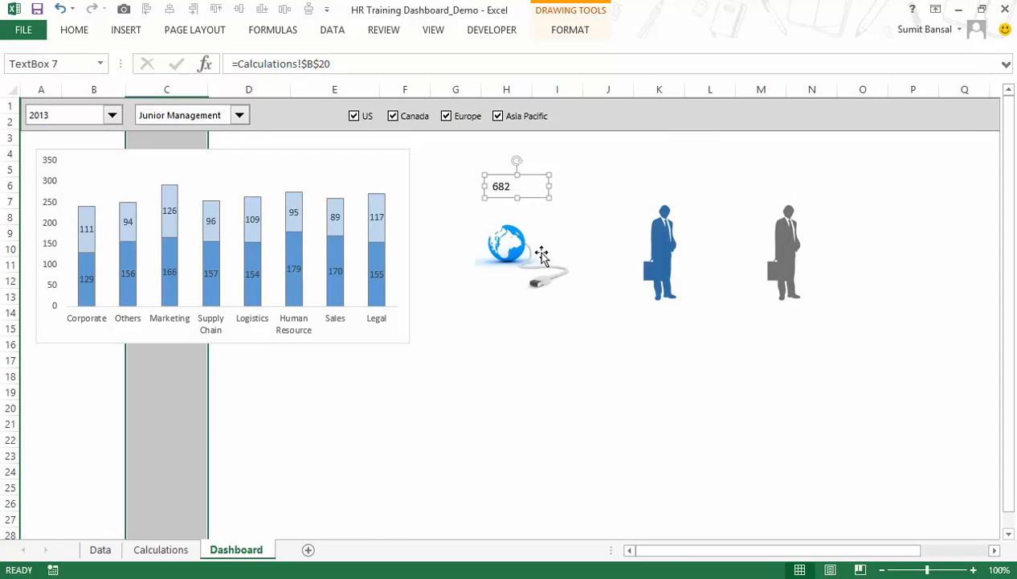
Change the dashboard's employee band selection to All Employees.
{"action": "left_click", "coordinate": [175, 121]}
{"action": "left_click", "coordinate": [172, 130]}
{"action": "left_click", "coordinate": [462, 155]}
Duplicate the linked text box twice and place the copies above the blue and grey businessman pictures.
{"action": "left_click", "coordinate": [520, 185]}
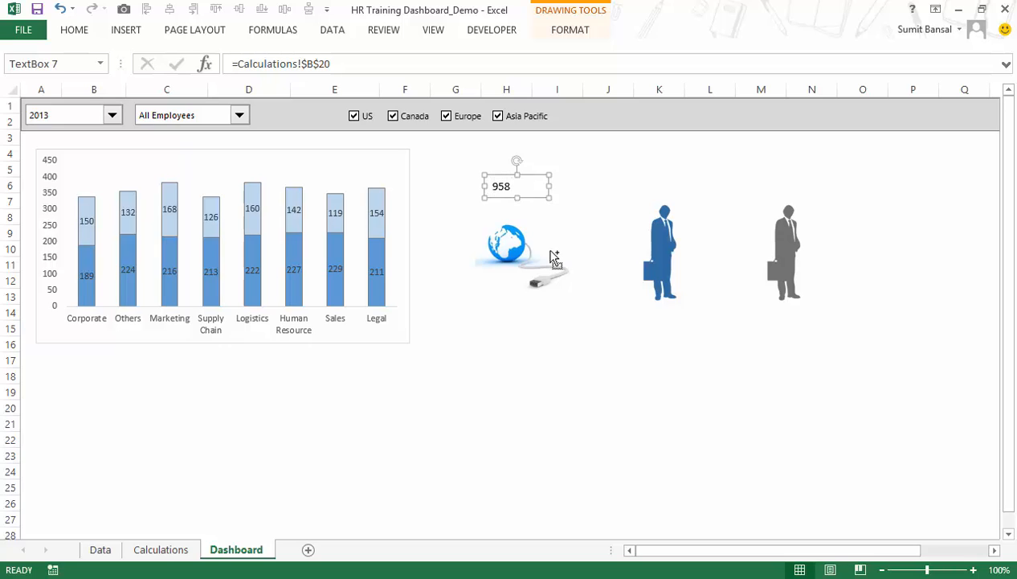
{"action": "key", "text": "ctrl+v"}
{"action": "left_click_drag", "start_coordinate": [546, 210], "coordinate": [688, 193]}
{"action": "key", "text": "ctrl+v"}
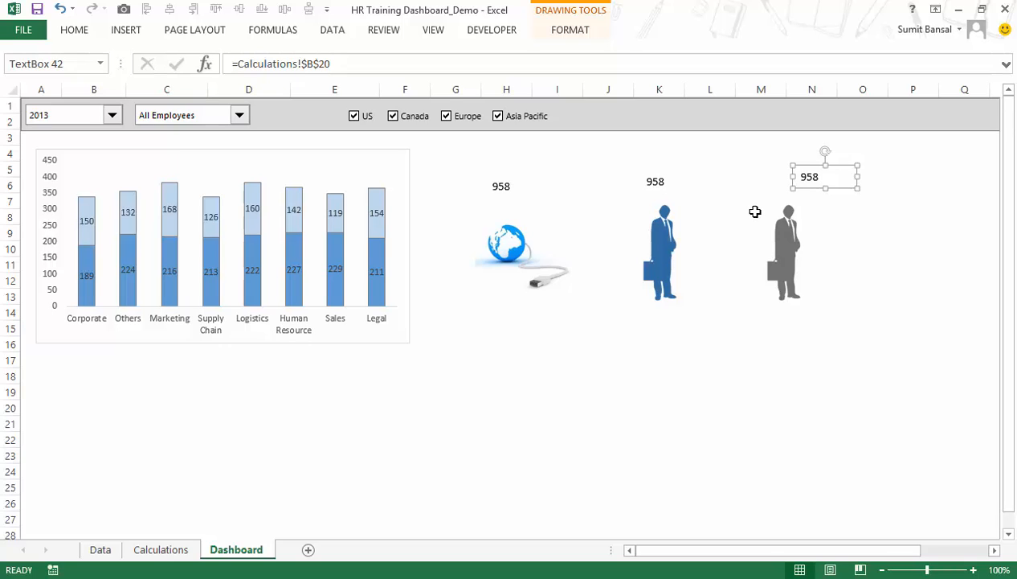
{"action": "left_click_drag", "start_coordinate": [808, 196], "coordinate": [789, 191]}
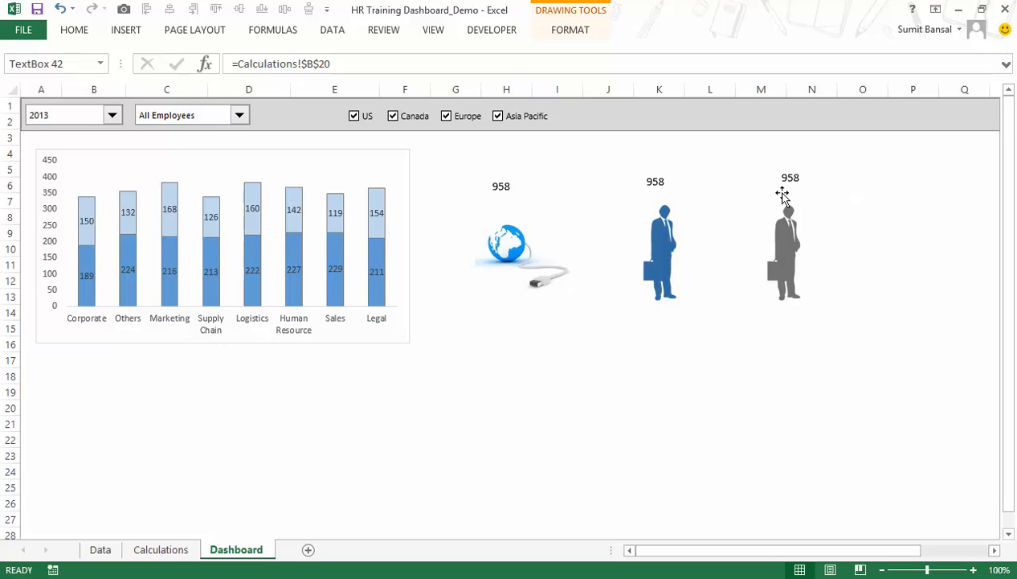
Link the text box above the blue businessman to =Calculations!$B$21 and the one above the grey businessman to =Calculations!$B$22.
{"action": "left_click", "coordinate": [657, 185]}
{"action": "left_click", "coordinate": [346, 64]}
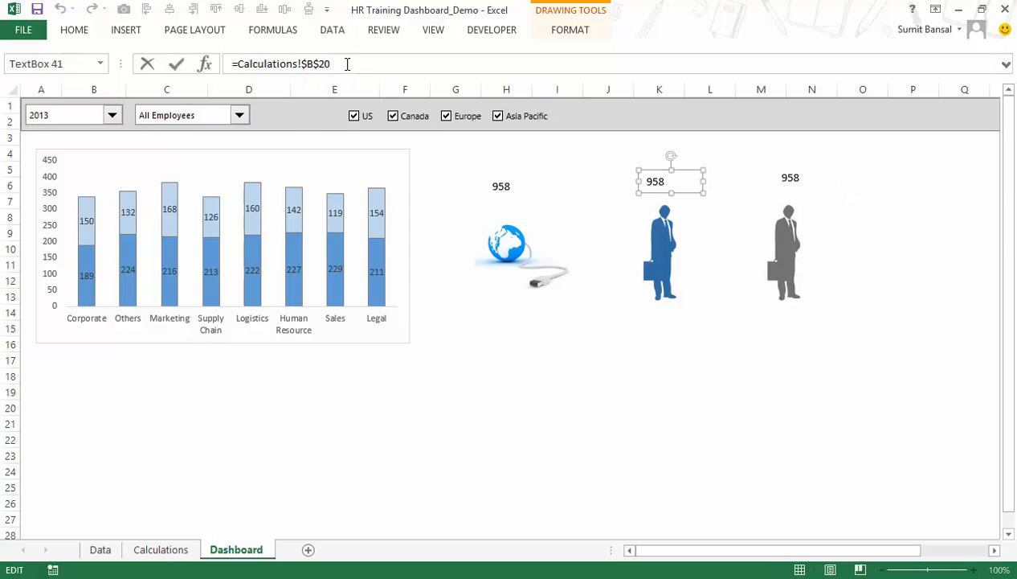
{"action": "key", "text": "Return"}
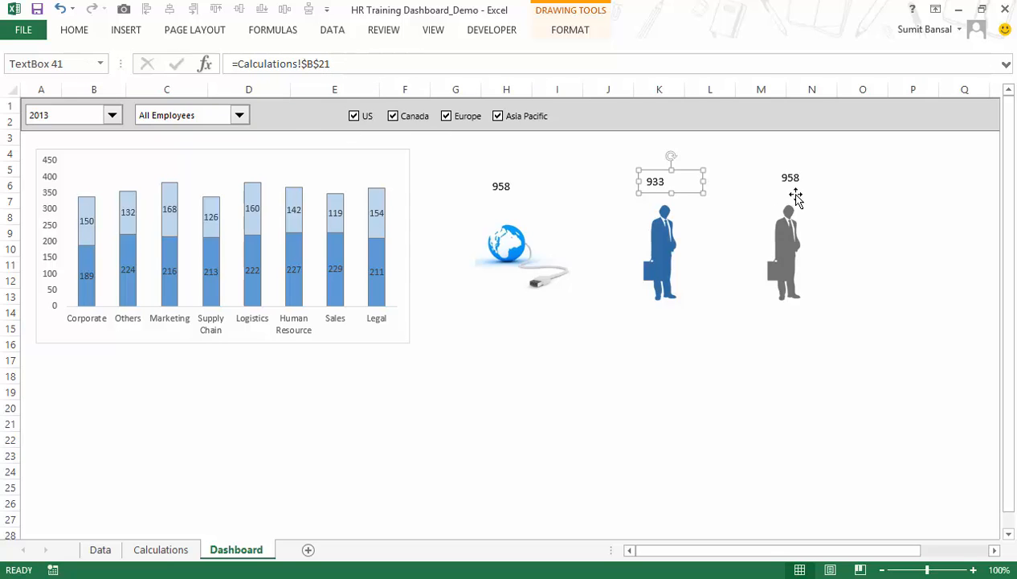
{"action": "left_click", "coordinate": [790, 179]}
{"action": "left_click", "coordinate": [349, 63]}
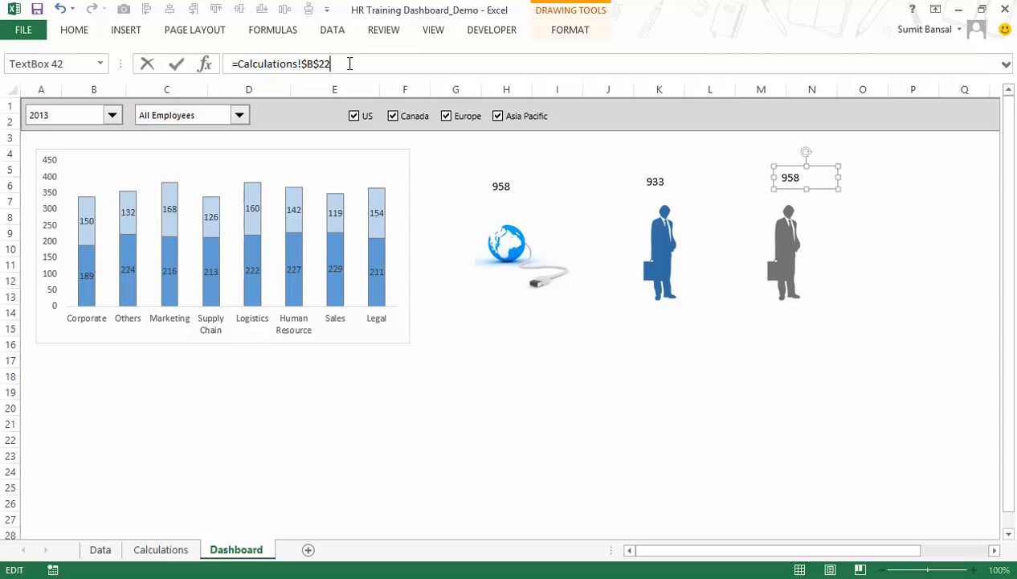
{"action": "type", "text": "2"}
{"action": "key", "text": "Return"}
Align the three number text boxes along their top edges and center their text horizontally and vertically.
{"action": "left_click", "coordinate": [499, 186], "text": "ctrl"}
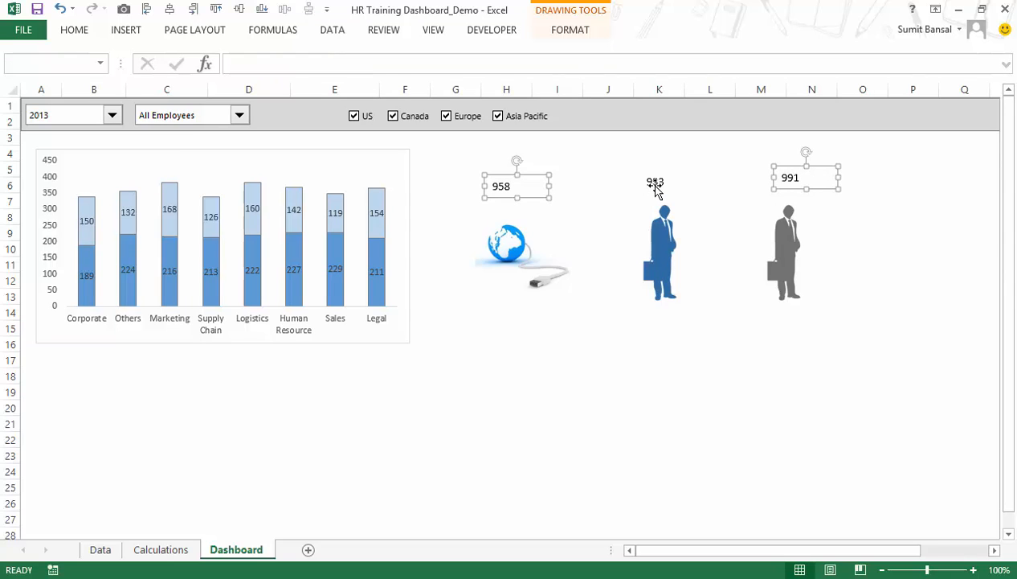
{"action": "left_click", "coordinate": [655, 184], "text": "ctrl"}
{"action": "left_click", "coordinate": [217, 9]}
{"action": "left_click", "coordinate": [73, 32]}
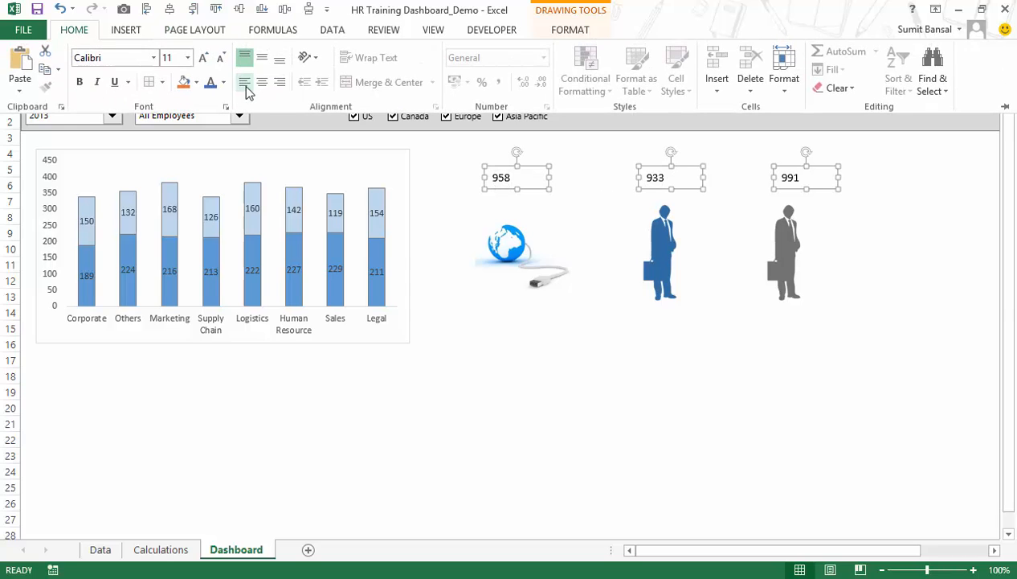
{"action": "left_click", "coordinate": [261, 83]}
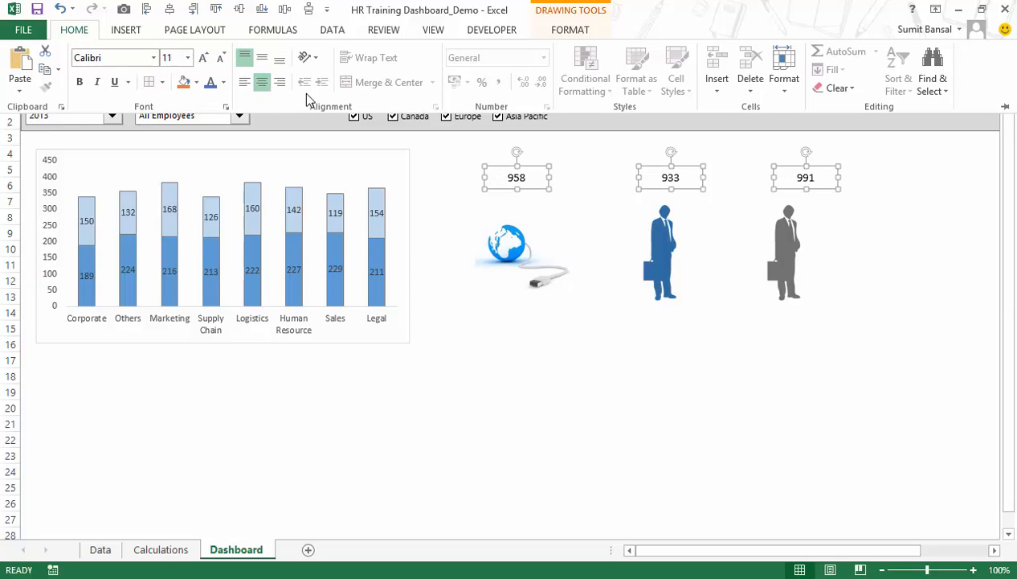
{"action": "left_click", "coordinate": [262, 59]}
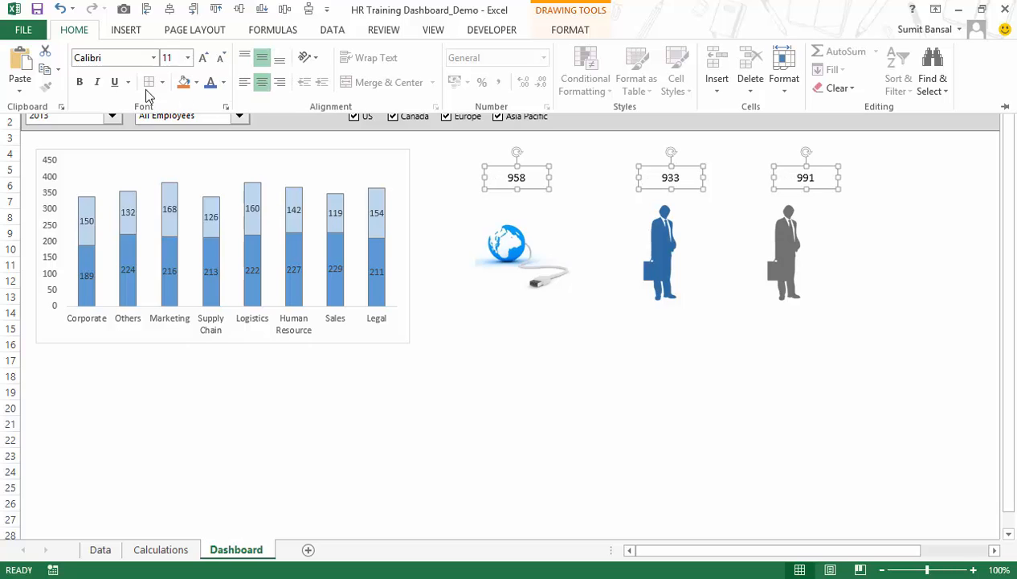
Make the numbers in the three text boxes bold, blue and larger in font size.
{"action": "left_click", "coordinate": [79, 82]}
{"action": "left_click", "coordinate": [210, 82]}
{"action": "left_click", "coordinate": [187, 58]}
{"action": "left_click", "coordinate": [177, 182]}
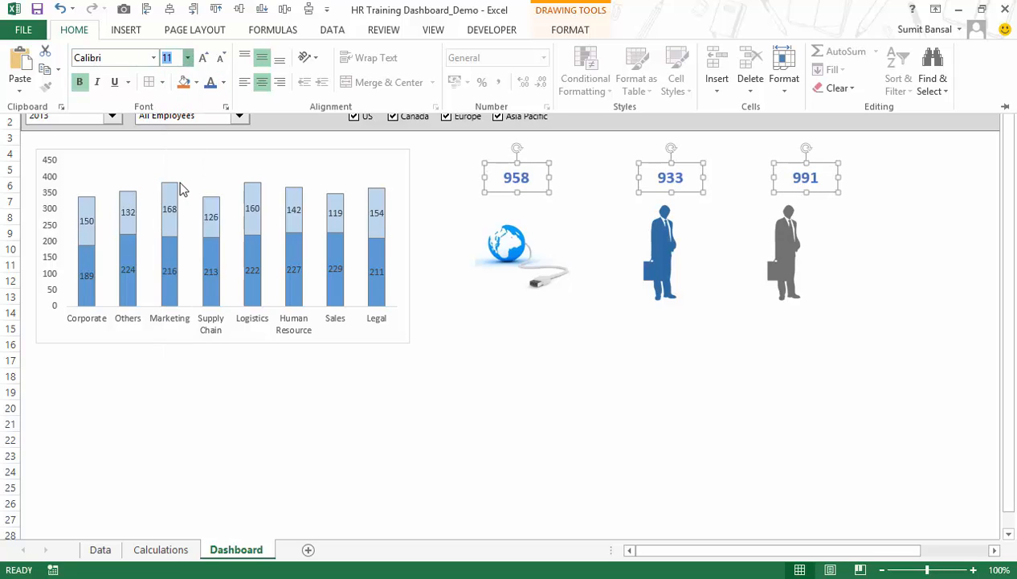
{"action": "left_click", "coordinate": [679, 381]}
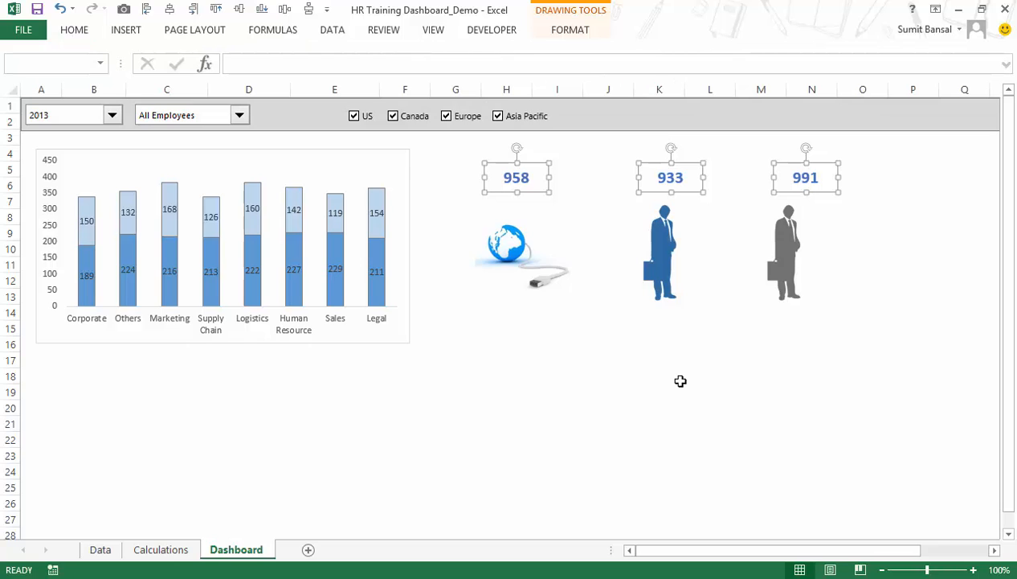
{"action": "key", "text": "Left"}
{"action": "left_click", "coordinate": [680, 381]}
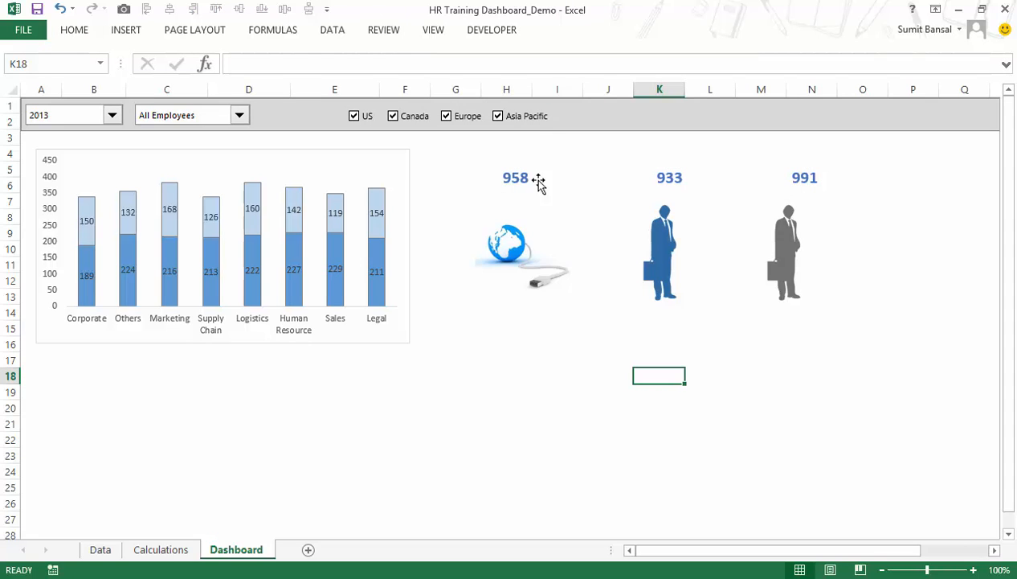
Change the dashboard's year selection to 2014.
{"action": "left_click", "coordinate": [112, 116]}
{"action": "left_click", "coordinate": [104, 140]}
{"action": "left_click", "coordinate": [110, 127]}
{"action": "left_click", "coordinate": [112, 117]}
{"action": "left_click", "coordinate": [110, 130]}
{"action": "left_click", "coordinate": [112, 119]}
{"action": "left_click", "coordinate": [107, 141]}
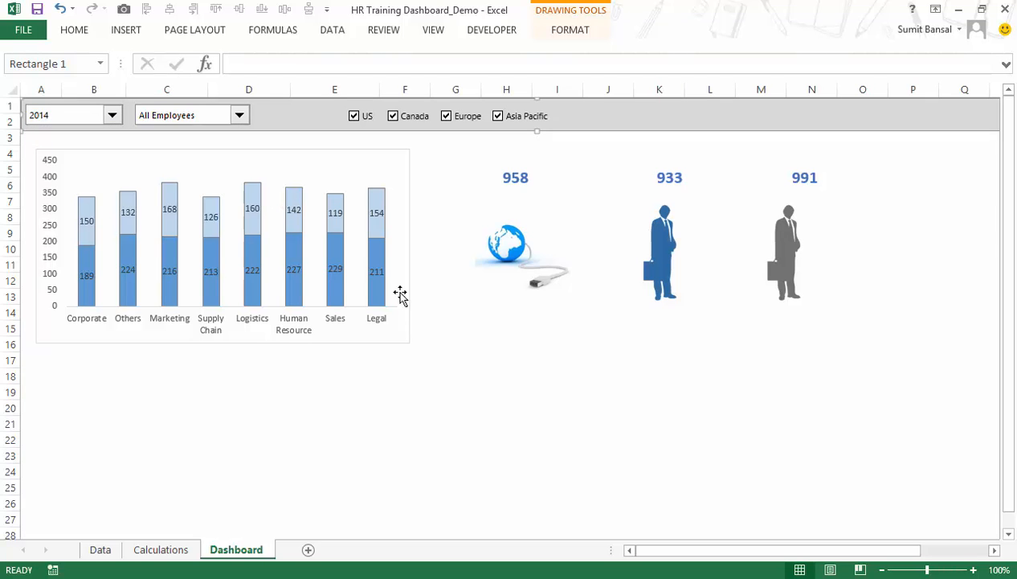
{"action": "key", "text": "Escape"}
Replace the fixed year in cell A8 of the Calculations sheet with the formula =INDEX($A$2:$A$3,$A$7).
{"action": "left_click", "coordinate": [165, 550]}
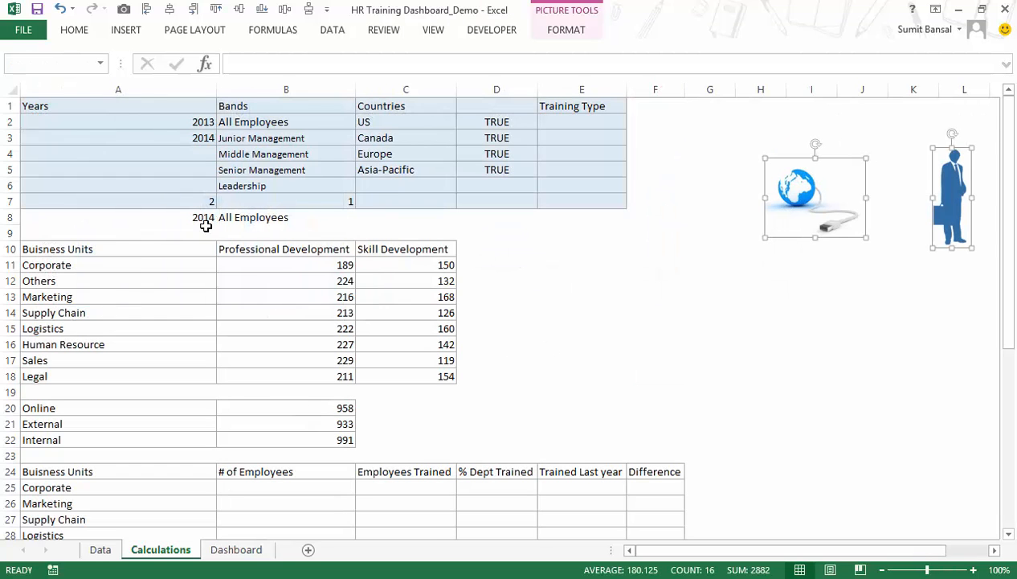
{"action": "left_click", "coordinate": [201, 224]}
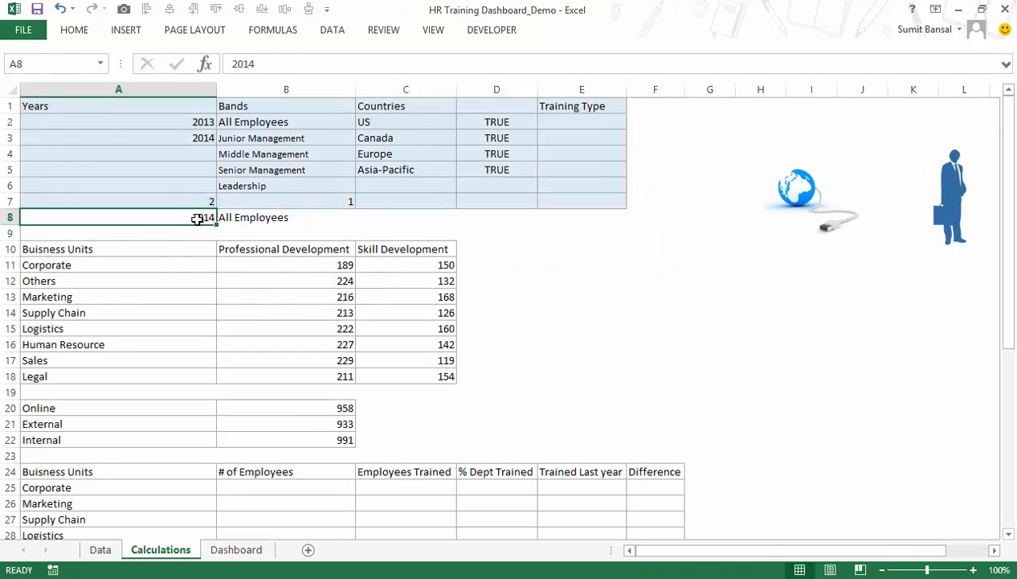
{"action": "type", "text": "=inde"}
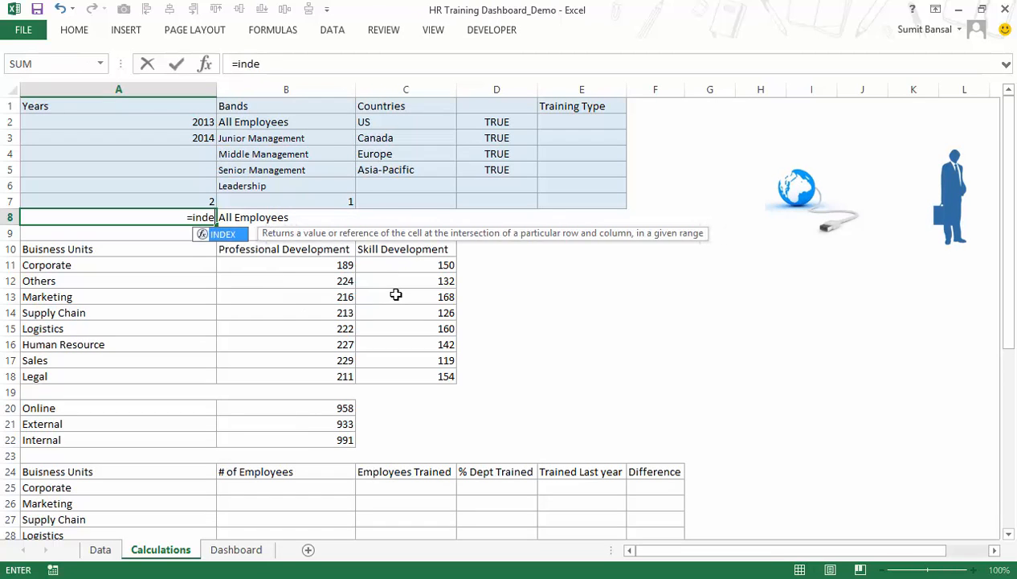
{"action": "key", "text": "Tab"}
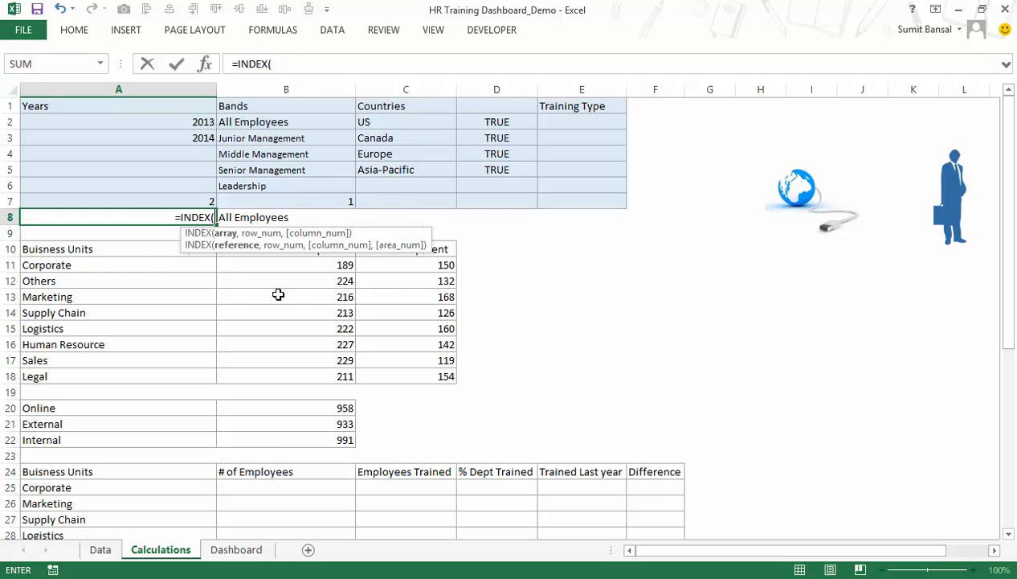
{"action": "left_click_drag", "start_coordinate": [193, 125], "coordinate": [190, 141]}
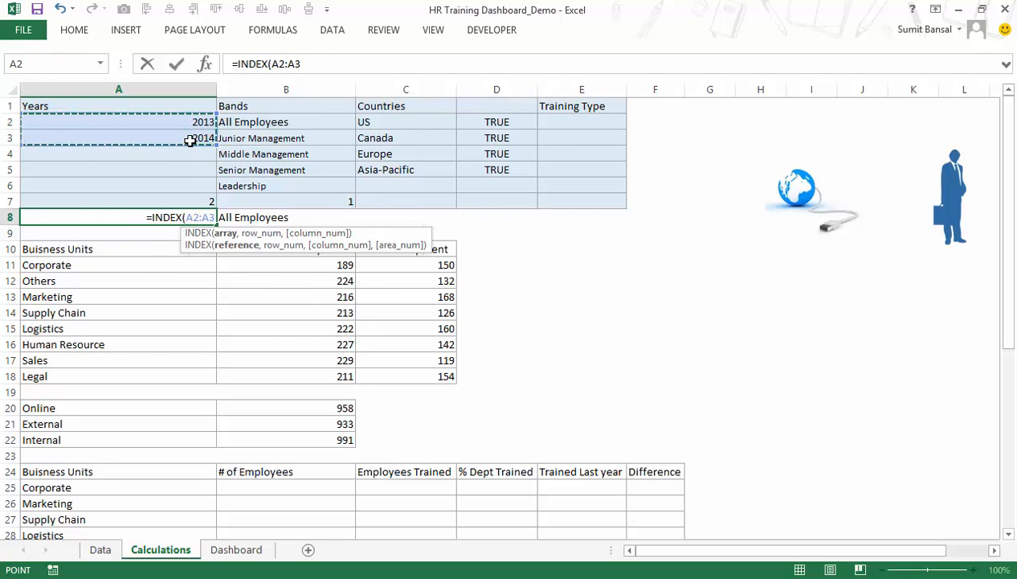
{"action": "key", "text": "F4"}
{"action": "type", "text": ","}
{"action": "left_click", "coordinate": [197, 203]}
{"action": "key", "text": "F4"}
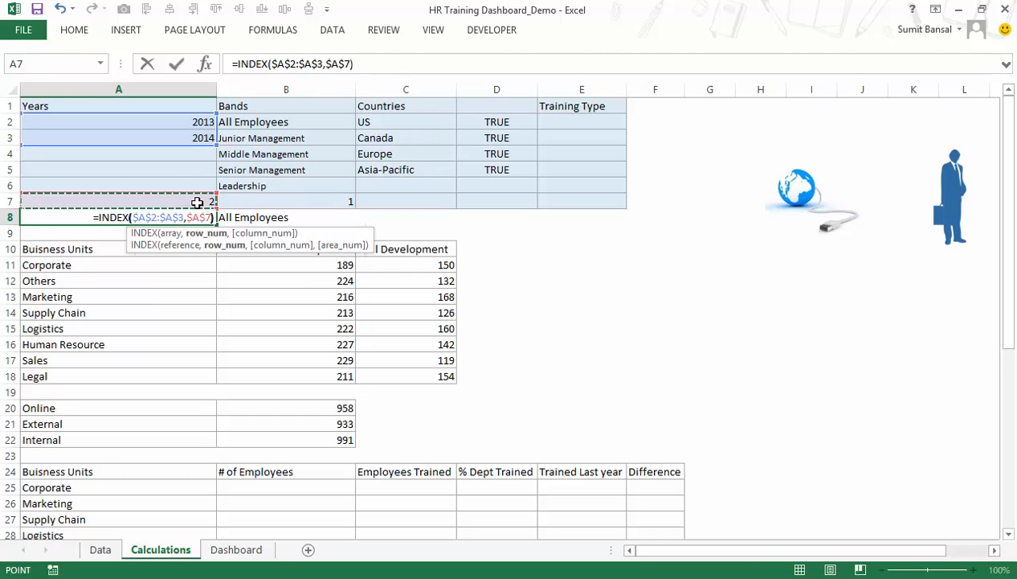
{"action": "type", "text": ")"}
{"action": "key", "text": "Return"}
Set the year selection on the Dashboard sheet to 2013.
{"action": "left_click", "coordinate": [233, 550]}
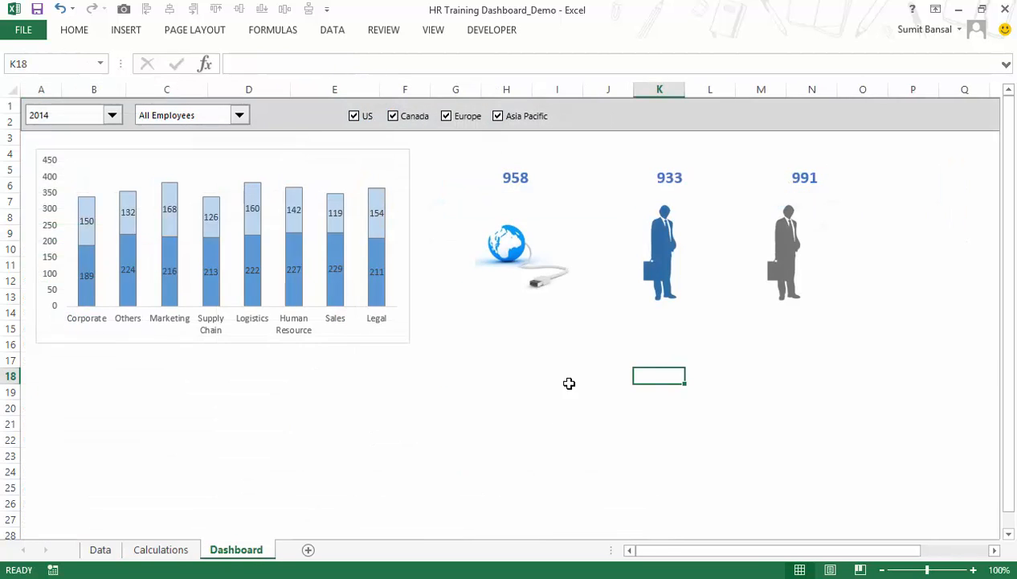
{"action": "left_click", "coordinate": [110, 115]}
{"action": "left_click", "coordinate": [104, 131]}
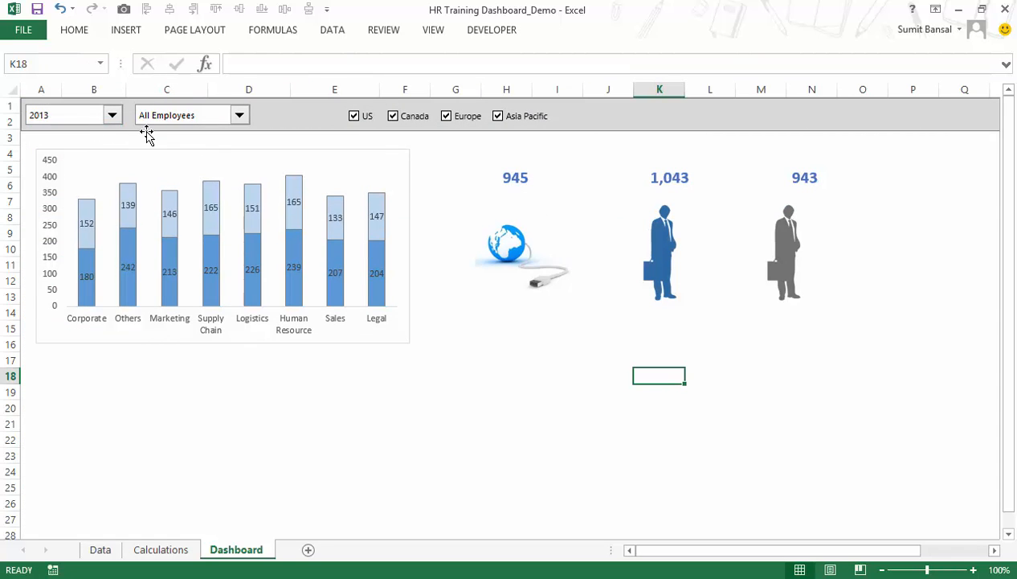
Check the number format of the Online, External and Internal totals in B20:B22 of the Calculations sheet.
{"action": "left_click", "coordinate": [664, 184]}
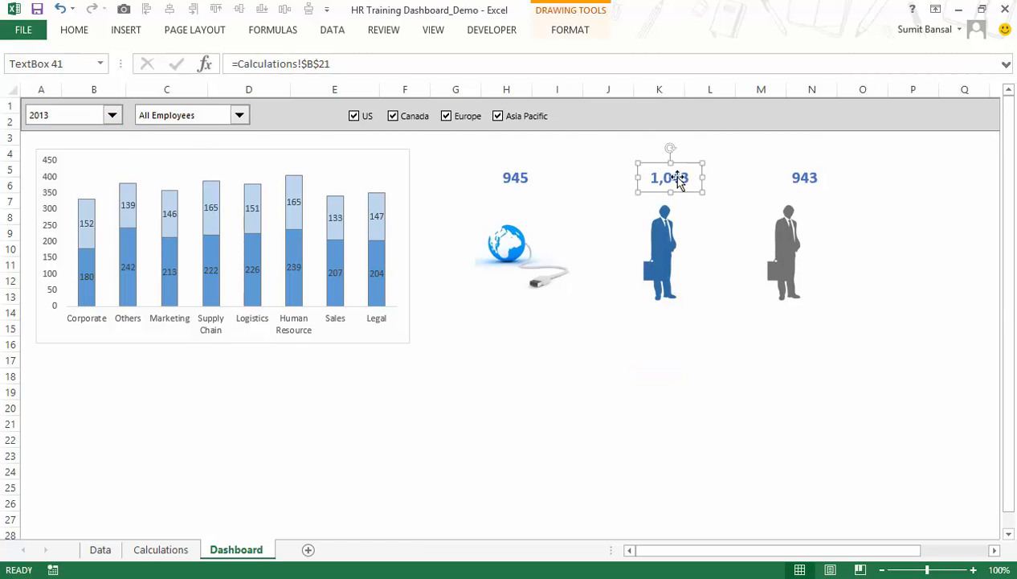
{"action": "left_click", "coordinate": [161, 550]}
{"action": "scroll", "coordinate": [304, 447], "scroll_direction": "down", "scroll_amount": 1}
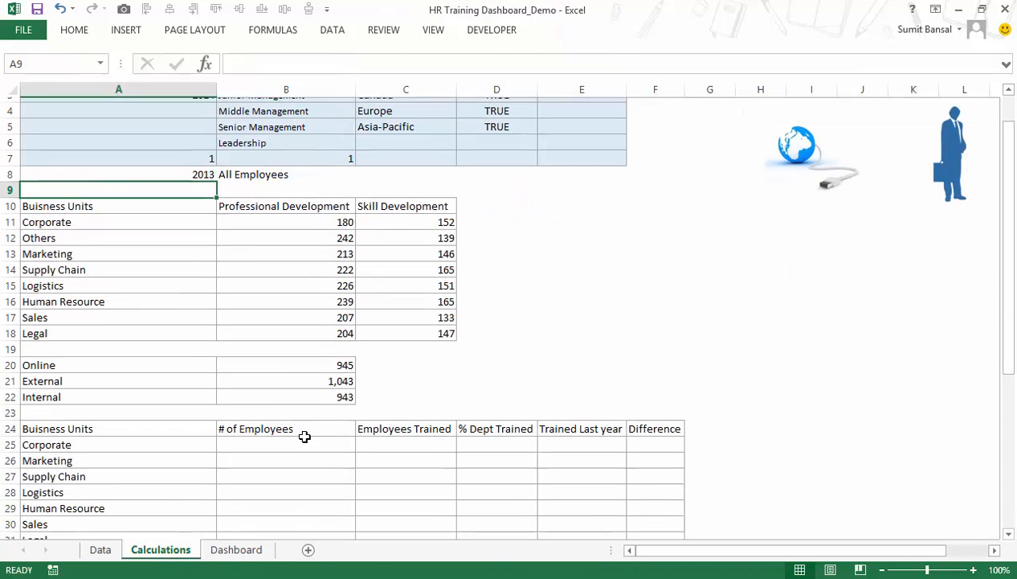
{"action": "left_click_drag", "start_coordinate": [302, 363], "coordinate": [302, 388]}
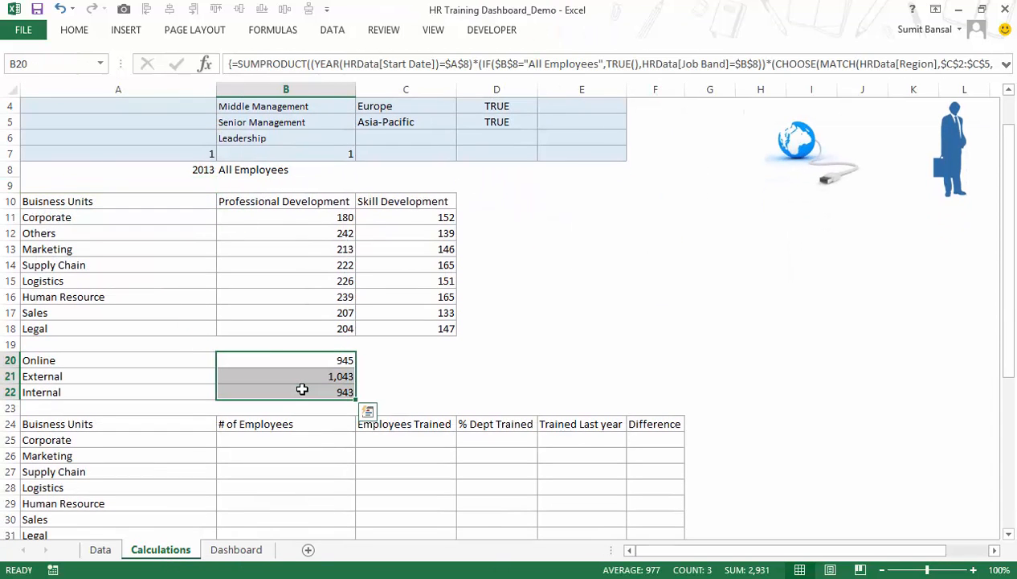
{"action": "key", "text": "ctrl+1"}
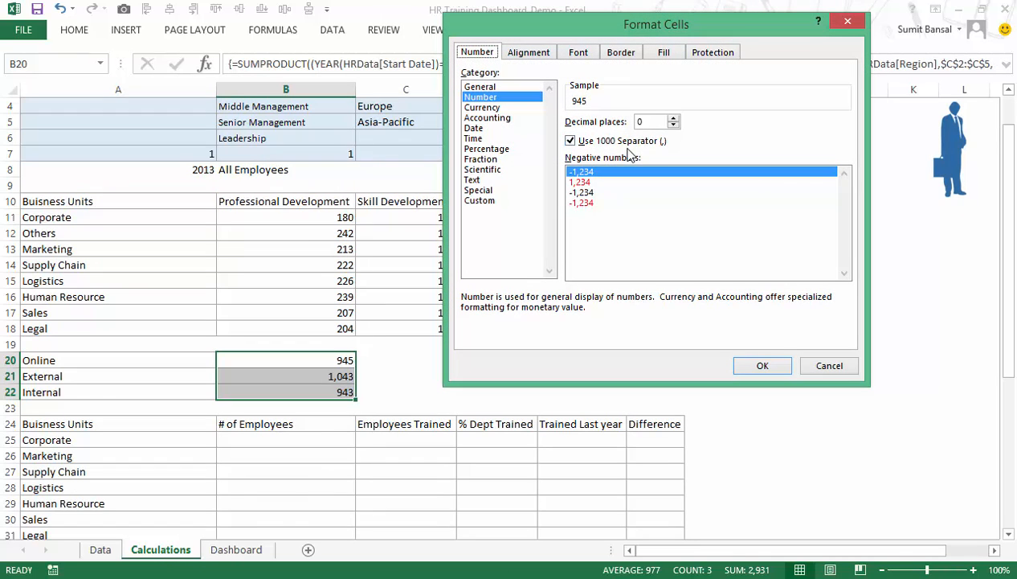
{"action": "left_click", "coordinate": [759, 364]}
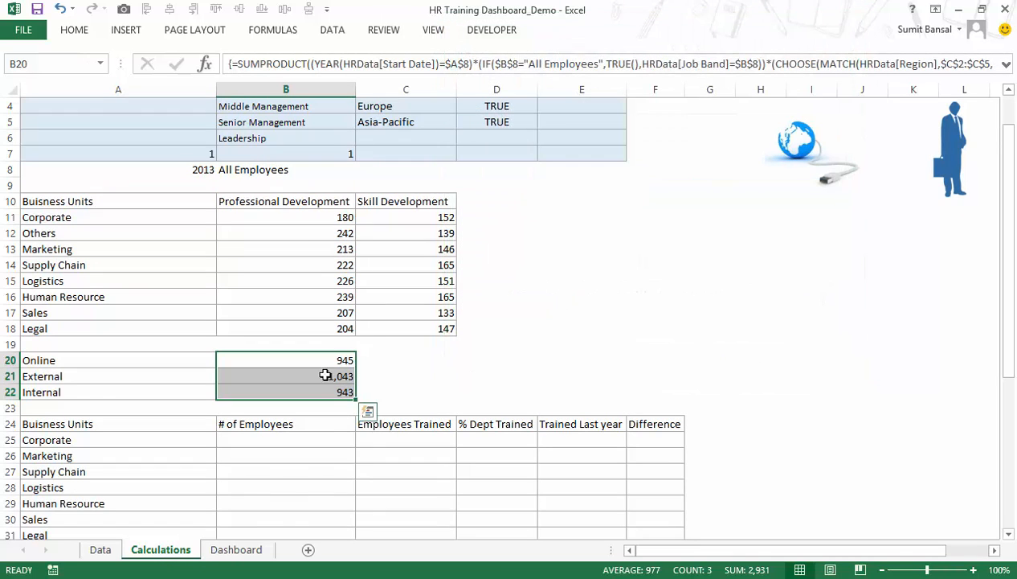
Center-align the Online number text box with the globe picture on the Dashboard sheet.
{"action": "left_click", "coordinate": [236, 549]}
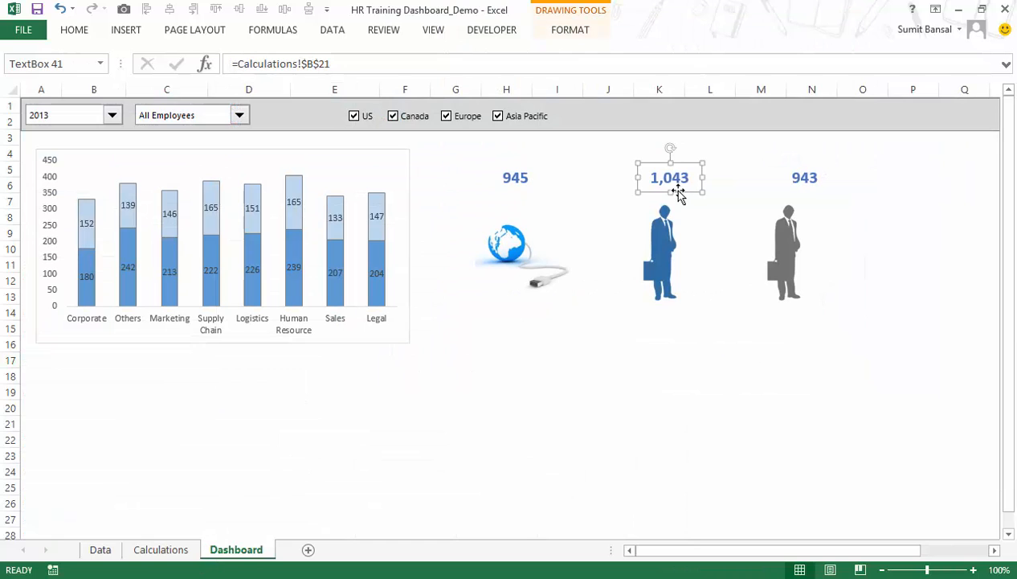
{"action": "left_click", "coordinate": [513, 172]}
{"action": "left_click", "coordinate": [523, 249], "text": "ctrl"}
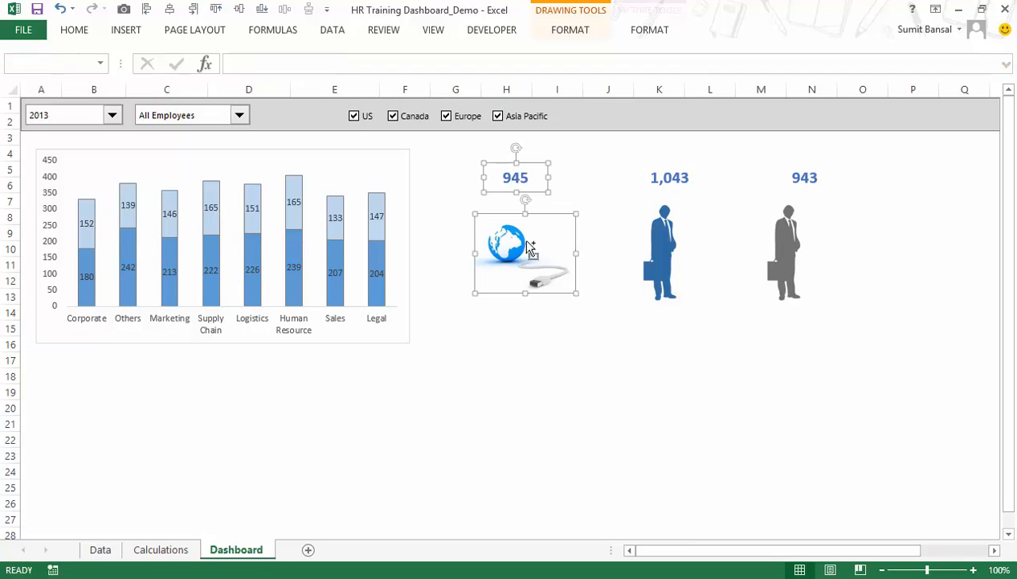
{"action": "left_click", "coordinate": [169, 9]}
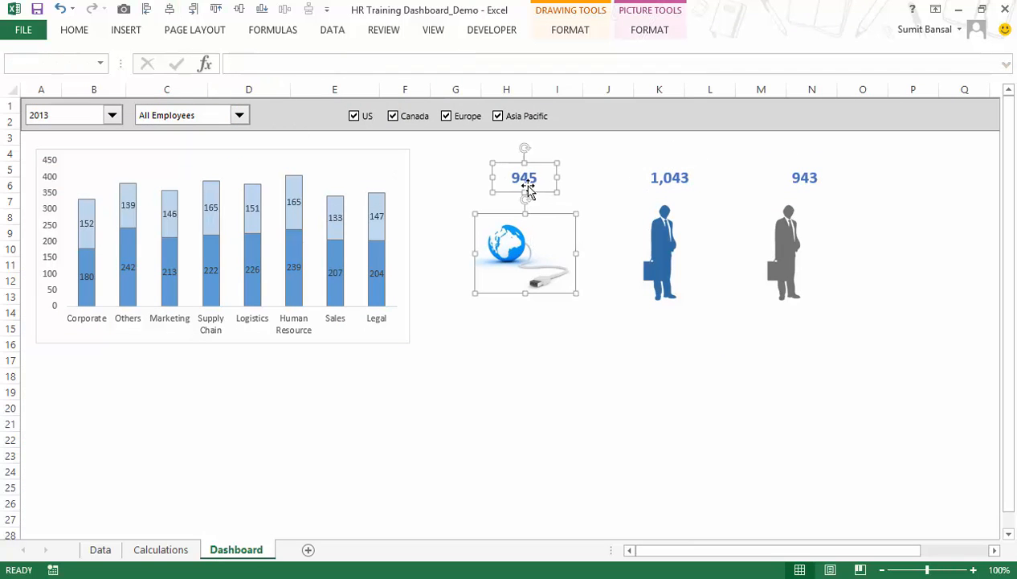
Center-align the blue businessman with the text box above it and the grey businessman with its own text box.
{"action": "left_click", "coordinate": [657, 180]}
{"action": "left_click", "coordinate": [662, 249], "text": "ctrl"}
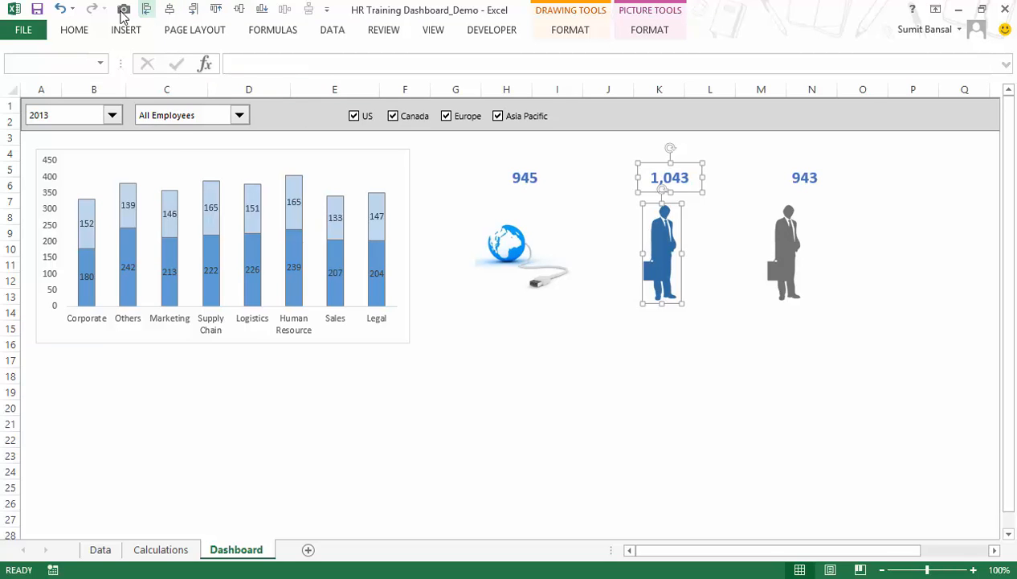
{"action": "left_click", "coordinate": [185, 10]}
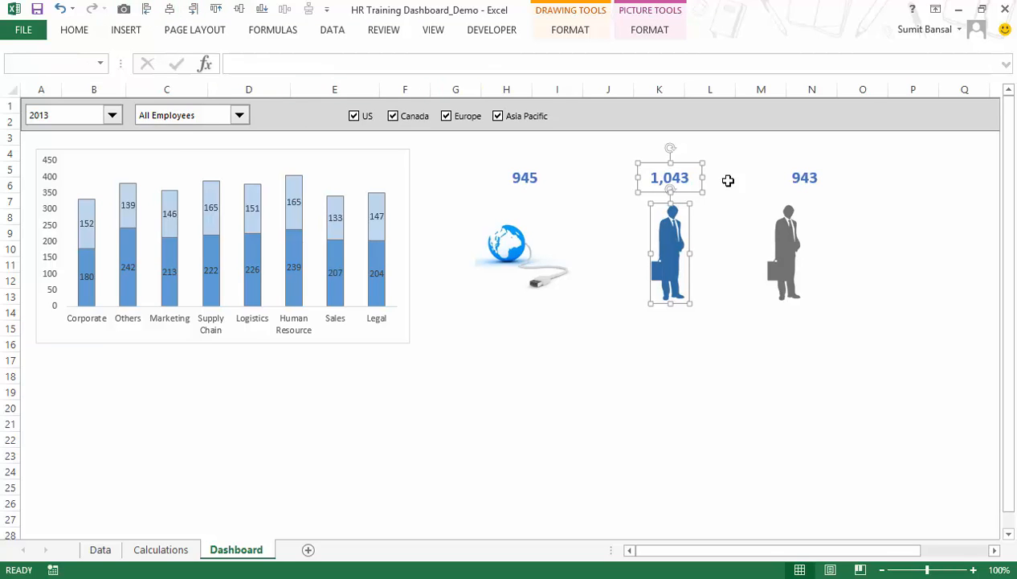
{"action": "left_click", "coordinate": [785, 178]}
{"action": "left_click", "coordinate": [783, 241], "text": "ctrl"}
{"action": "left_click", "coordinate": [170, 10]}
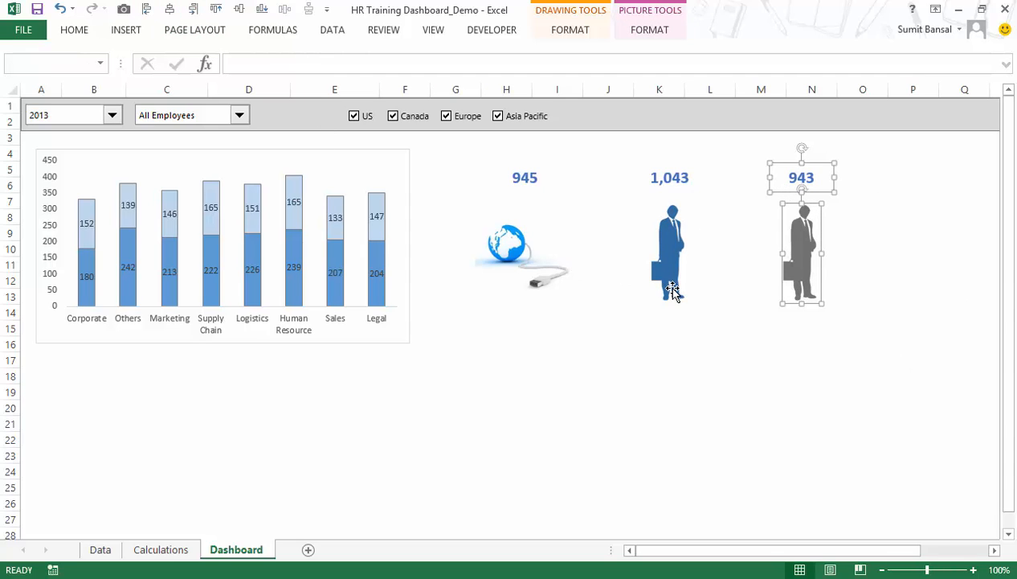
{"action": "left_click", "coordinate": [892, 281]}
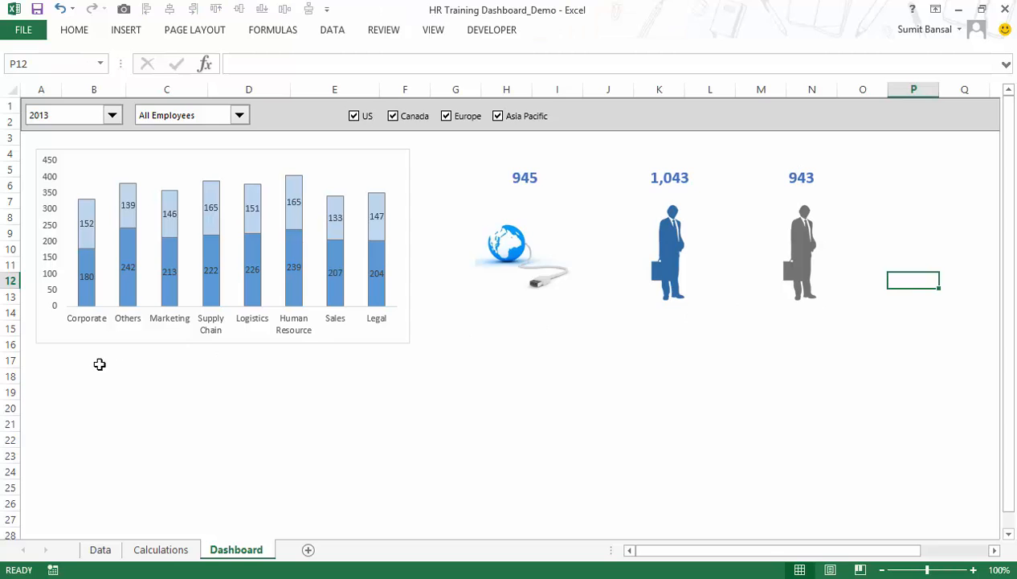
Switch to the HR Training Dashboard_Final workbook and examine the column headers of the Training Coverage - By Department table.
{"action": "left_click_drag", "start_coordinate": [58, 363], "coordinate": [363, 476]}
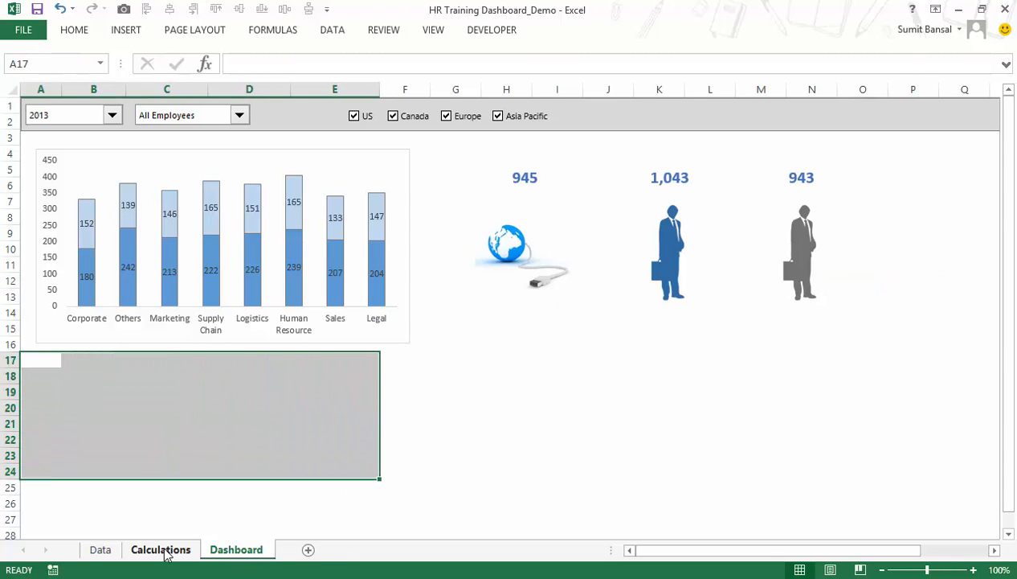
{"action": "left_click", "coordinate": [311, 578]}
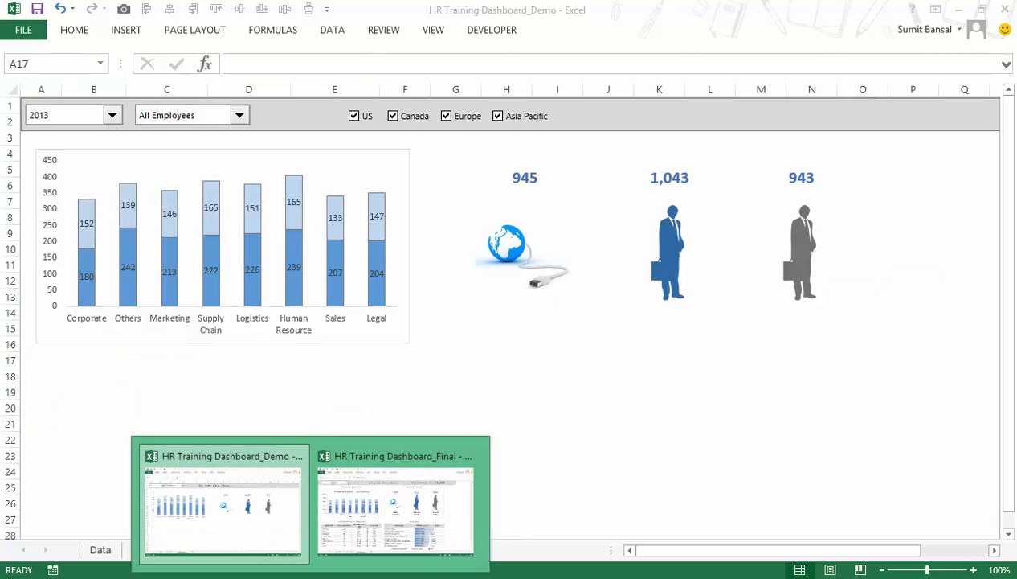
{"action": "left_click", "coordinate": [347, 526]}
{"action": "left_click", "coordinate": [80, 377]}
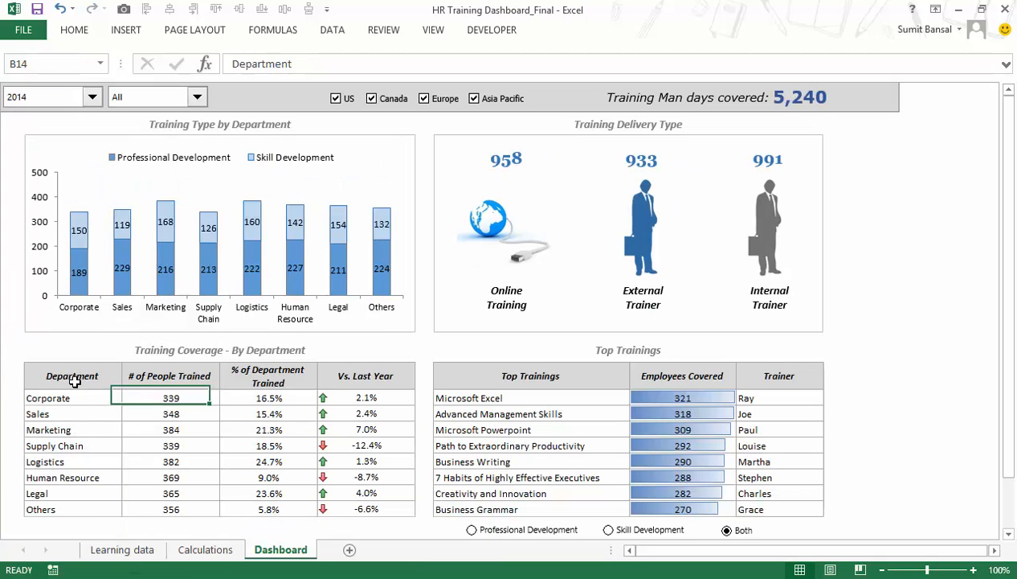
{"action": "left_click", "coordinate": [134, 379]}
{"action": "left_click", "coordinate": [257, 377]}
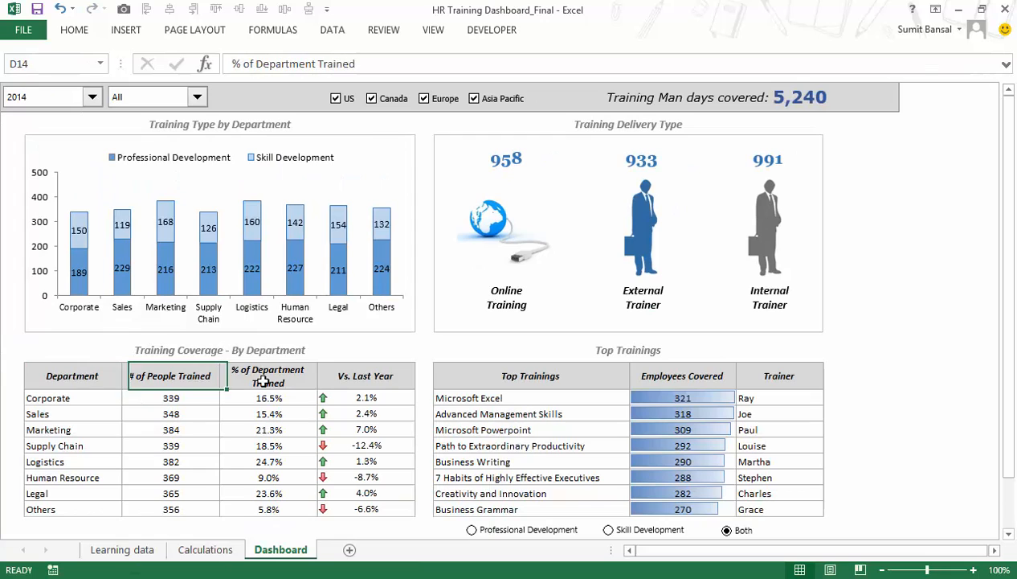
{"action": "left_click", "coordinate": [327, 383]}
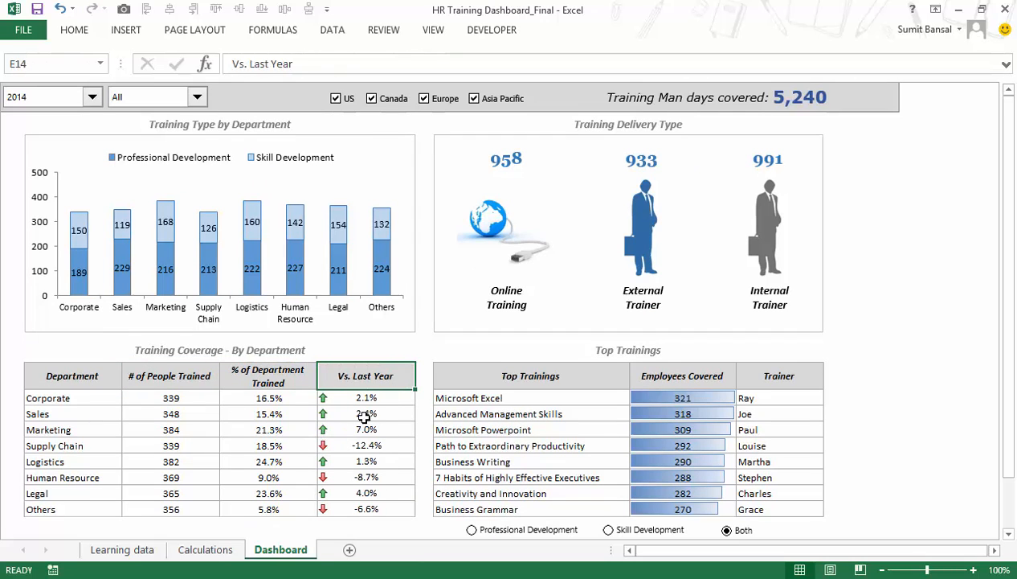
Copy the Training Coverage table's four header cells from the Final workbook and paste them at B18 of the Demo workbook's Dashboard sheet.
{"action": "left_click_drag", "start_coordinate": [100, 382], "coordinate": [334, 383]}
{"action": "key", "text": "ctrl+c"}
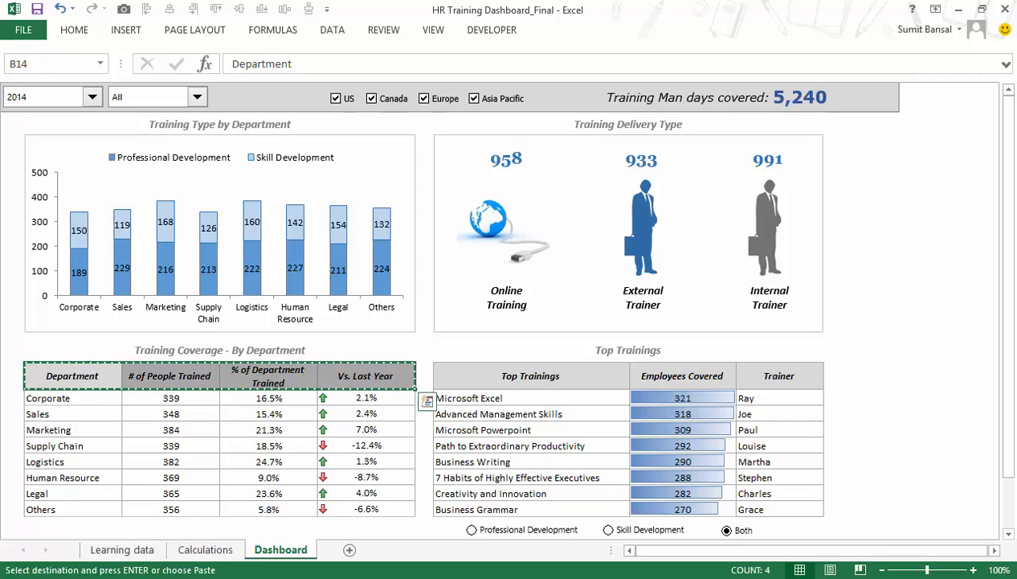
{"action": "left_click", "coordinate": [200, 500]}
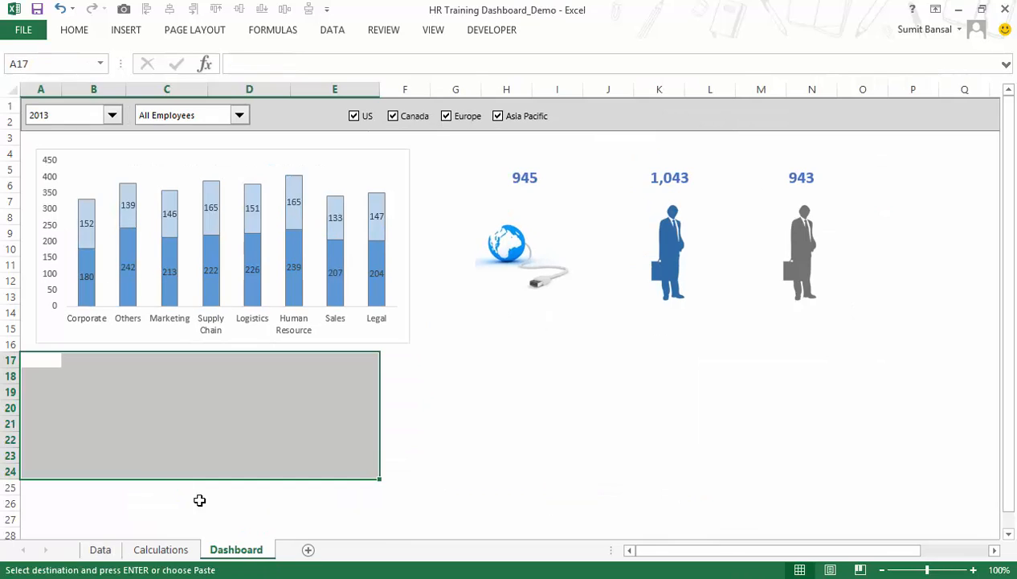
{"action": "left_click", "coordinate": [71, 378]}
{"action": "key", "text": "Return"}
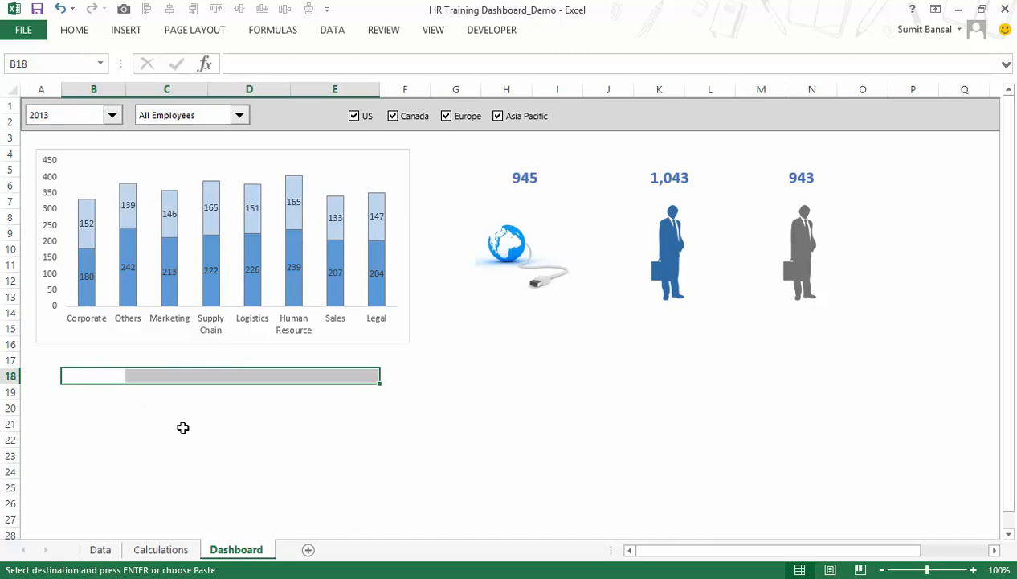
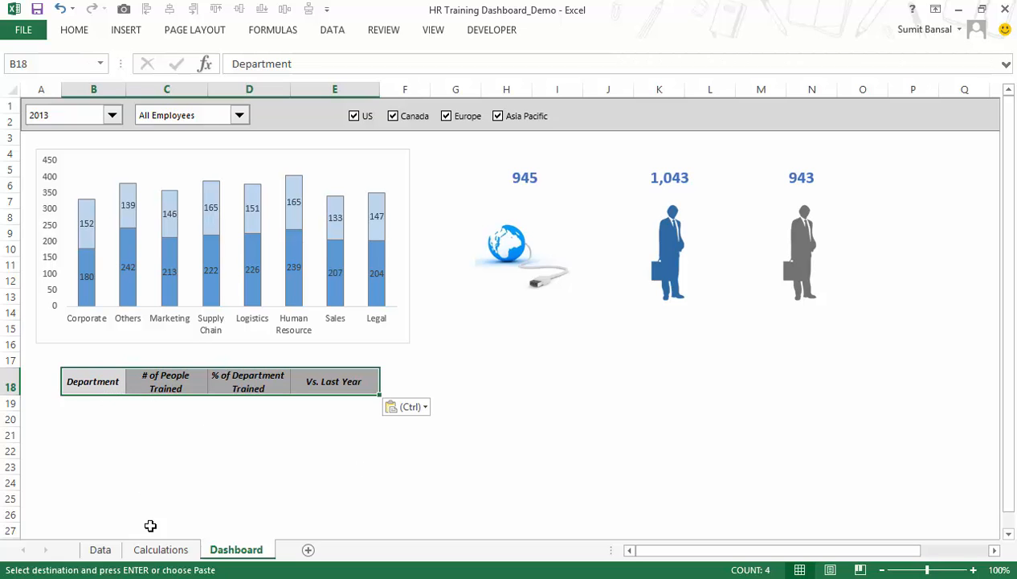
Copy the eight business unit names in A25:A32 of the Calculations sheet and paste them at B19 of the Dashboard sheet.
{"action": "left_click", "coordinate": [160, 549]}
{"action": "left_click_drag", "start_coordinate": [64, 439], "coordinate": [77, 506]}
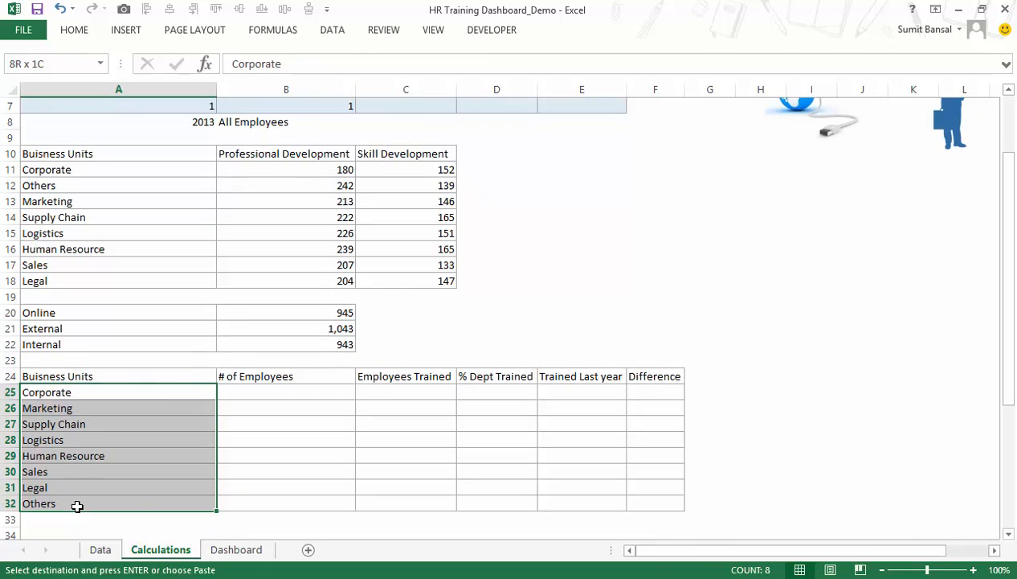
{"action": "key", "text": "ctrl+c"}
{"action": "left_click", "coordinate": [236, 550]}
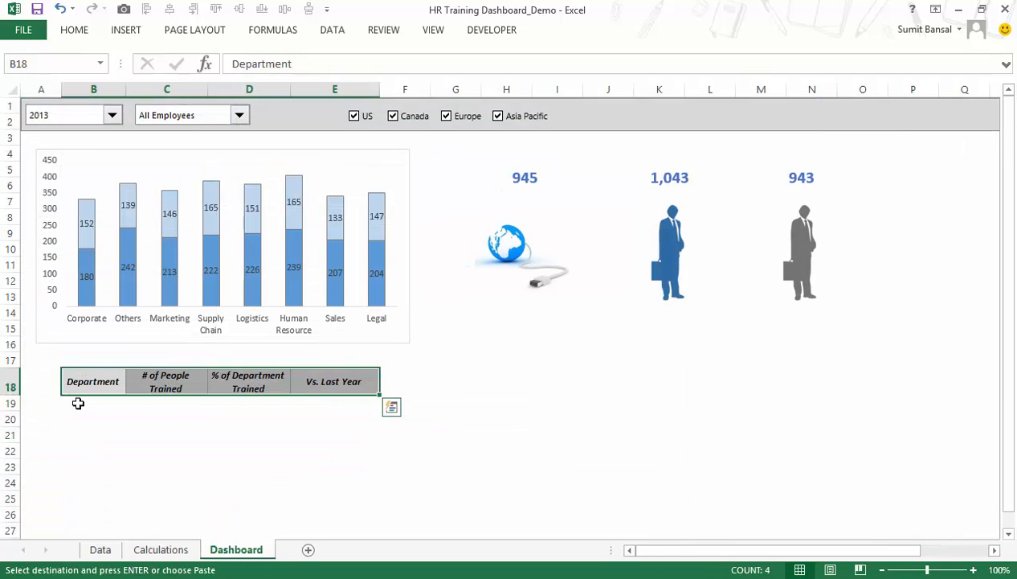
{"action": "left_click", "coordinate": [78, 402]}
{"action": "key", "text": "ctrl+v"}
{"action": "left_click", "coordinate": [161, 406]}
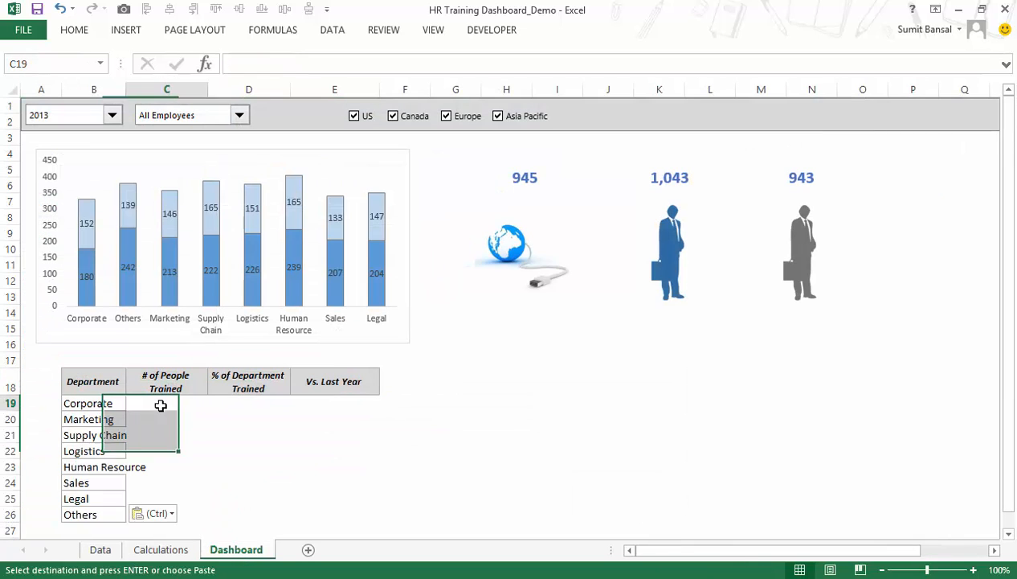
Start an INDEX formula in B25 of the Calculations sheet with the absolute range Data!$P$3:$S$10 as its array.
{"action": "left_click", "coordinate": [160, 549]}
{"action": "left_click_drag", "start_coordinate": [291, 390], "coordinate": [654, 503]}
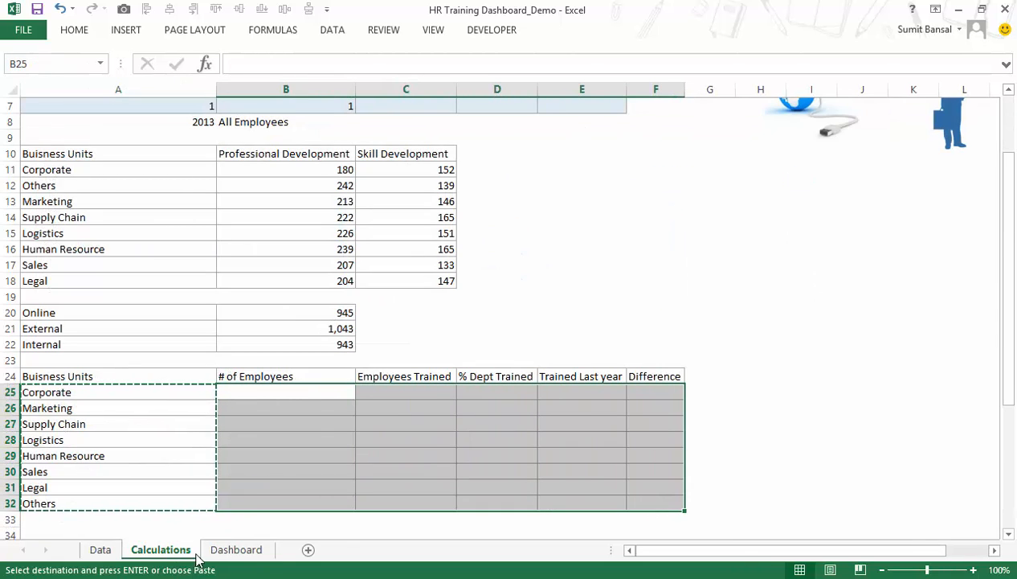
{"action": "left_click", "coordinate": [238, 391]}
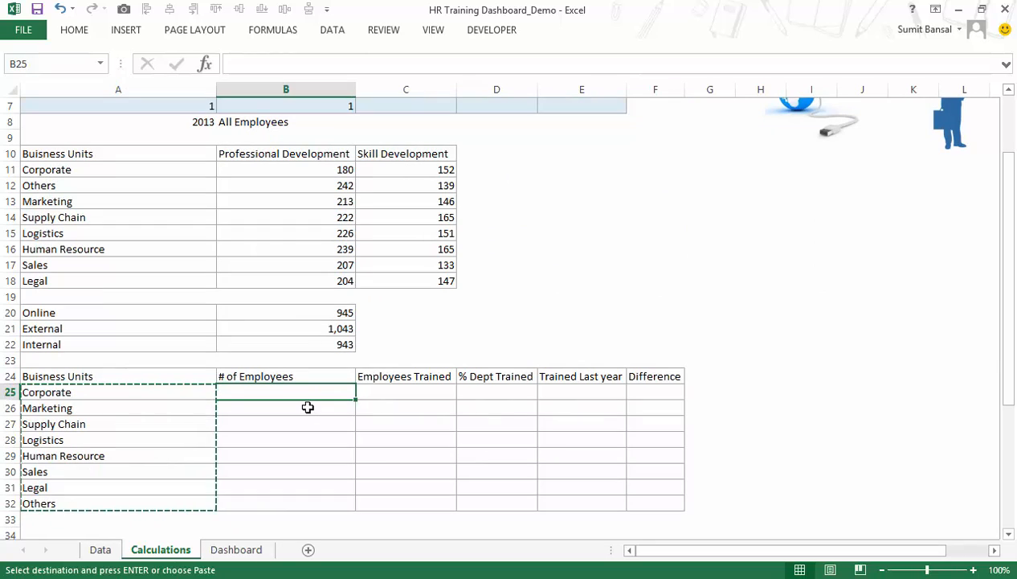
{"action": "key", "text": "Escape"}
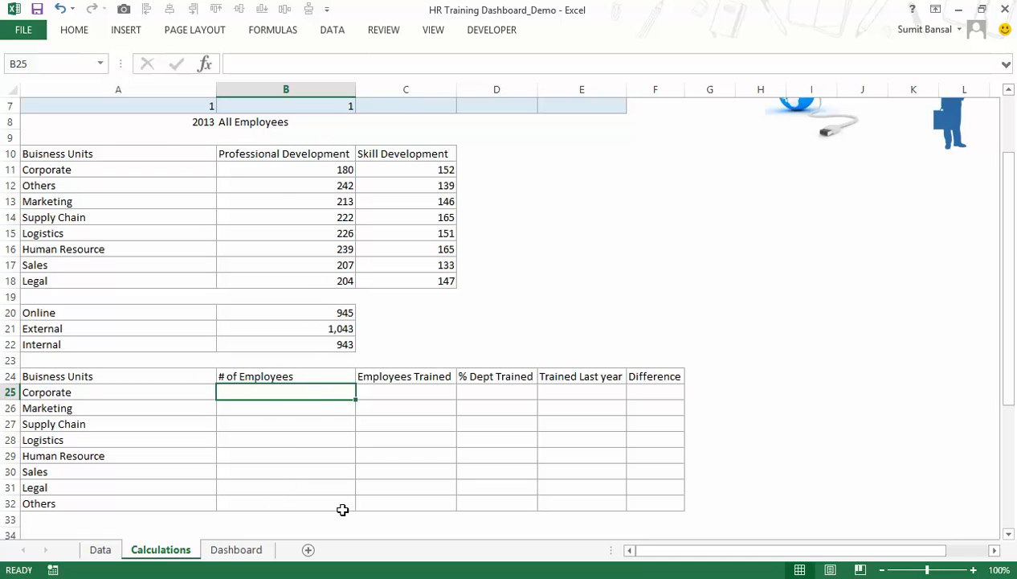
{"action": "type", "text": "=INDEX("}
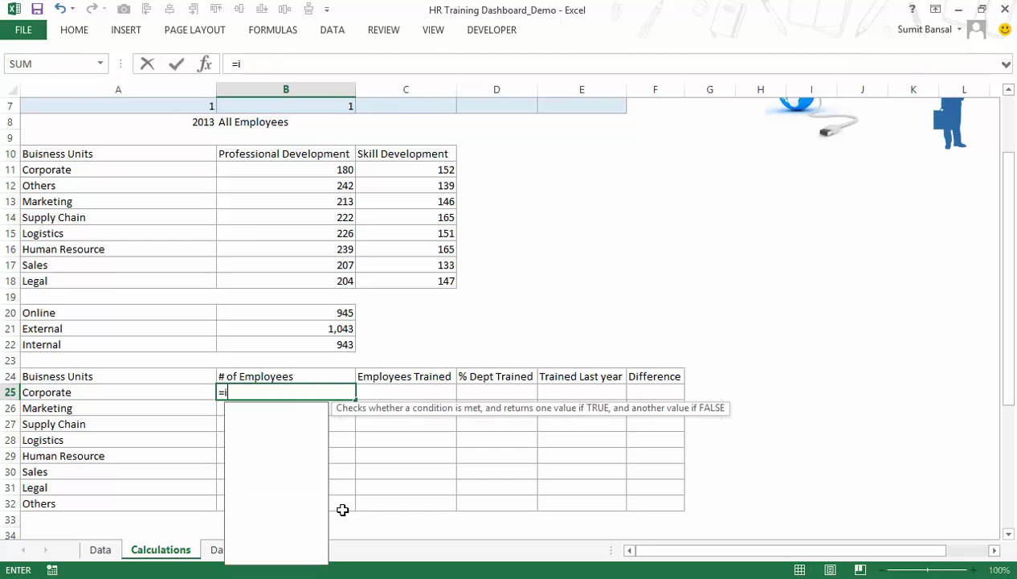
{"action": "left_click", "coordinate": [100, 549]}
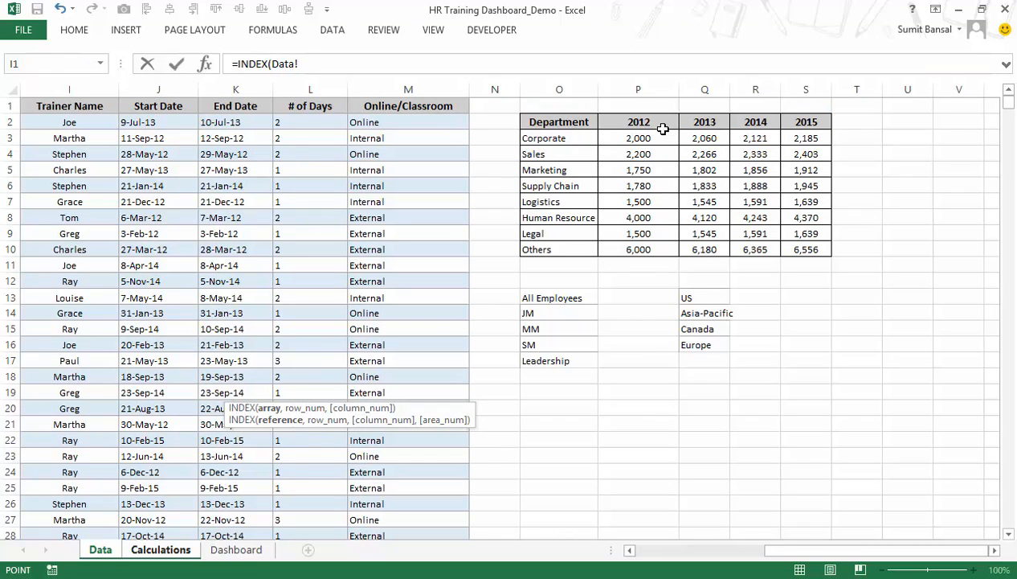
{"action": "left_click_drag", "start_coordinate": [646, 144], "coordinate": [793, 247]}
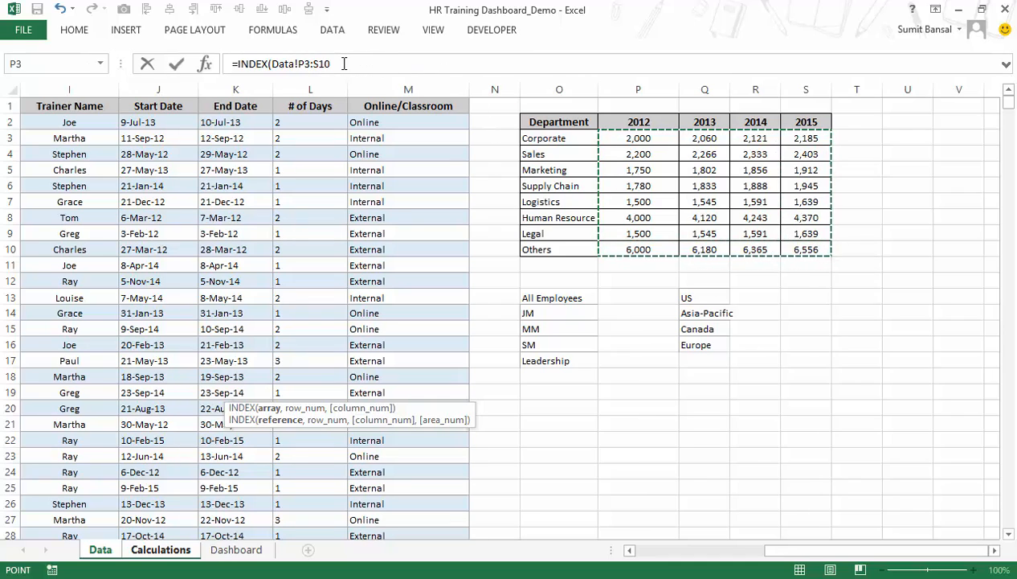
{"action": "key", "text": "F4"}
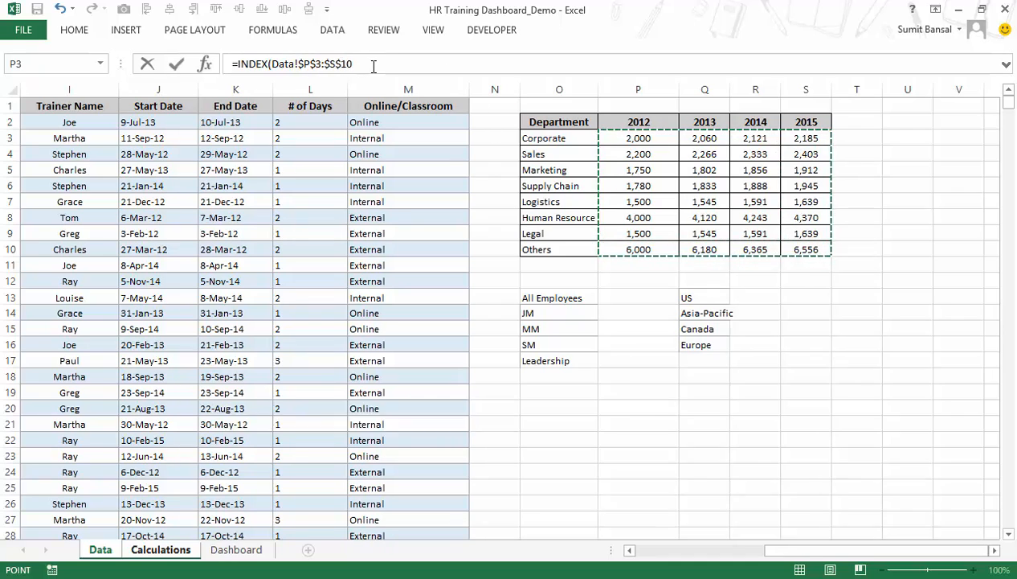
{"action": "left_click", "coordinate": [373, 65]}
{"action": "type", "text": ","}
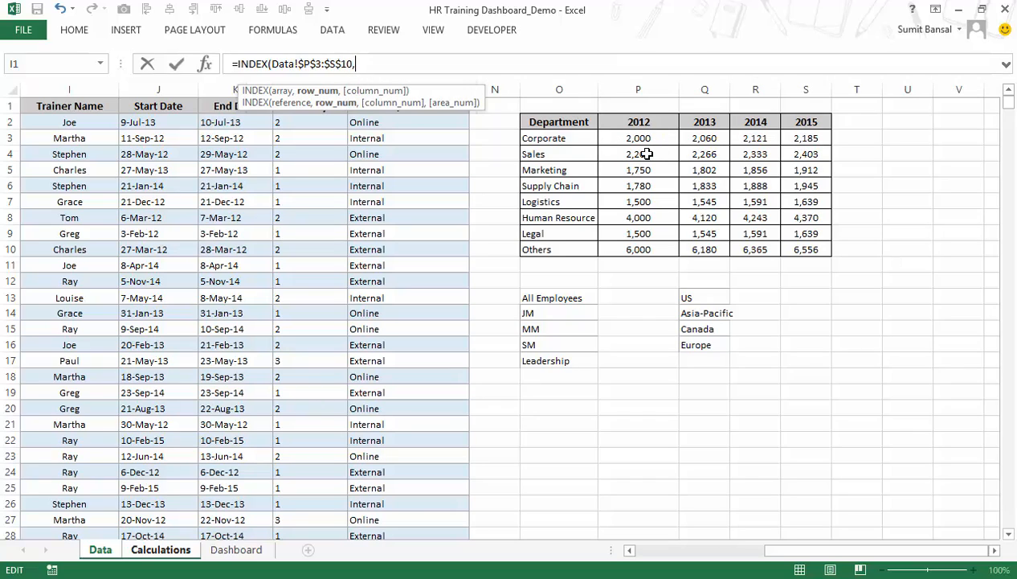
Add ROWS(Data!$T$1:T1) as the INDEX formula's row number argument, locking only the first T1 reference.
{"action": "type", "text": "ows("}
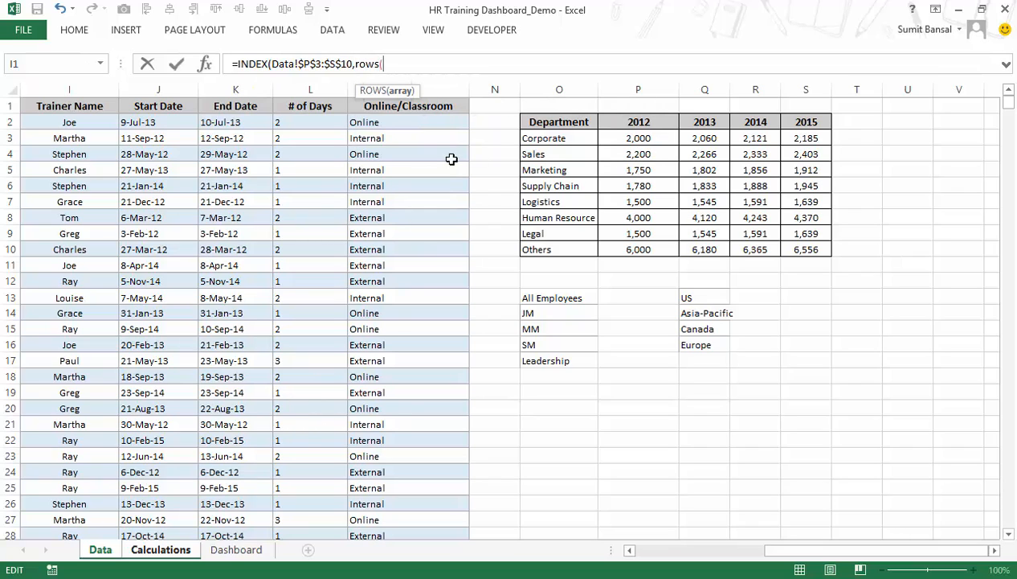
{"action": "left_click", "coordinate": [860, 106]}
{"action": "key", "text": "F8"}
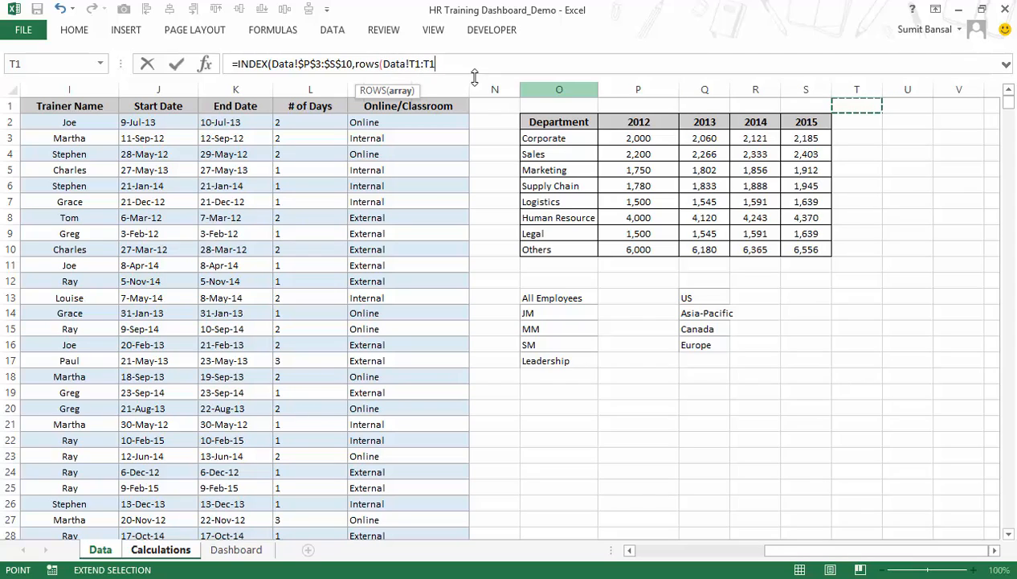
{"action": "left_click_drag", "start_coordinate": [417, 63], "coordinate": [442, 71]}
{"action": "left_click", "coordinate": [417, 63]}
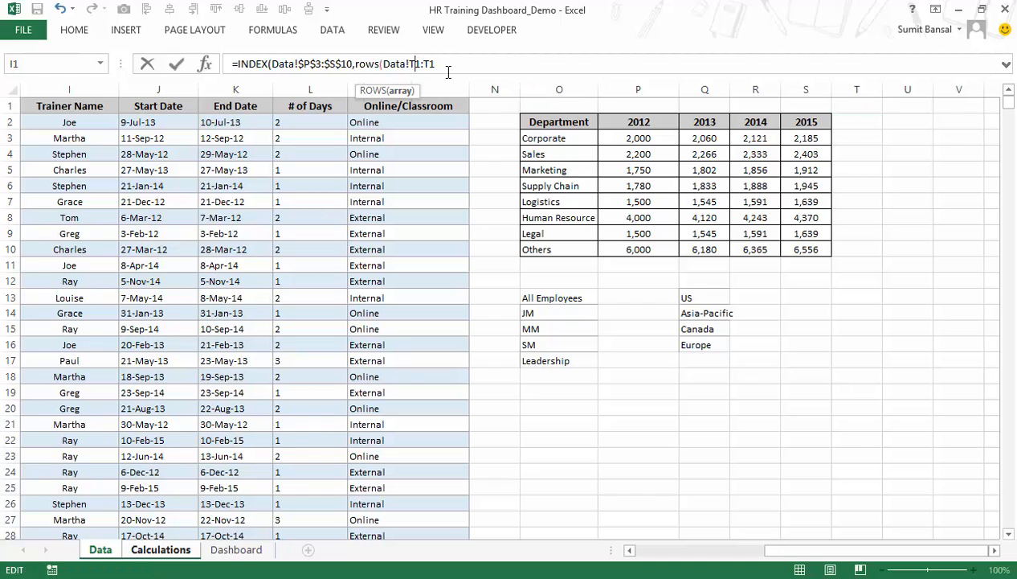
{"action": "key", "text": "F4"}
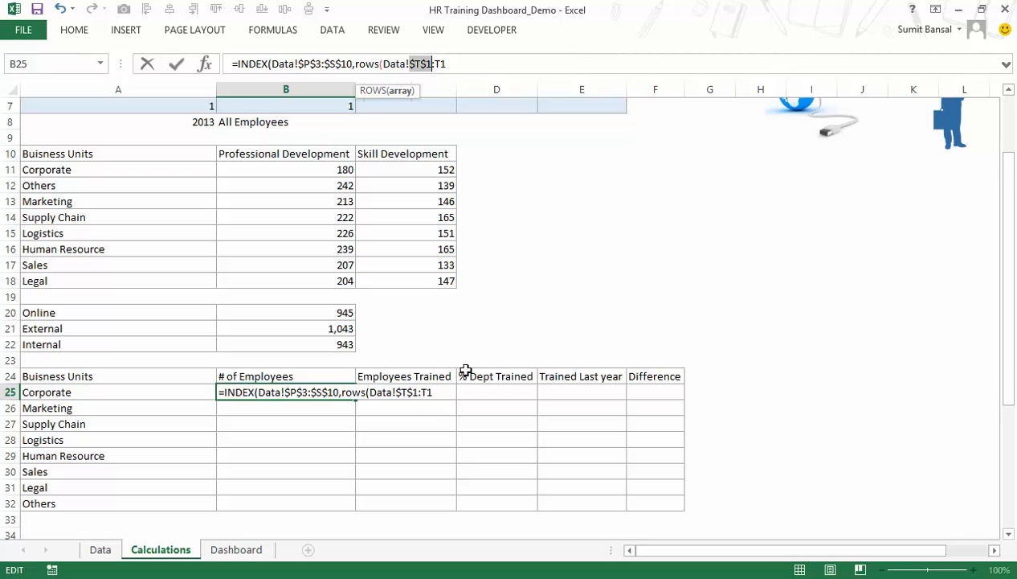
{"action": "left_click", "coordinate": [440, 392]}
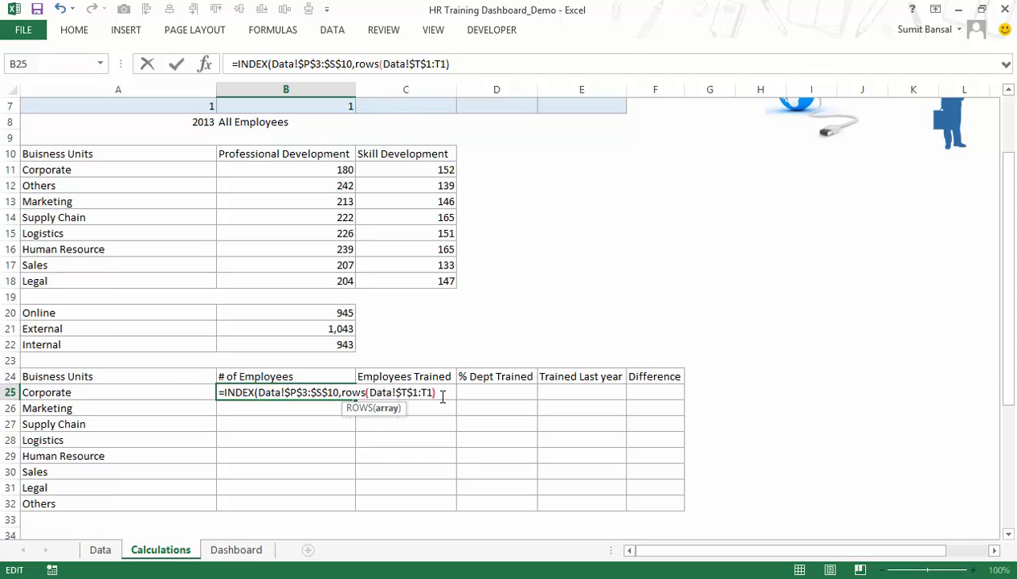
Evaluate the ROWS part inside the formula to check its result, and restore the original expression.
{"action": "left_click_drag", "start_coordinate": [343, 393], "coordinate": [447, 392]}
{"action": "key", "text": "F9"}
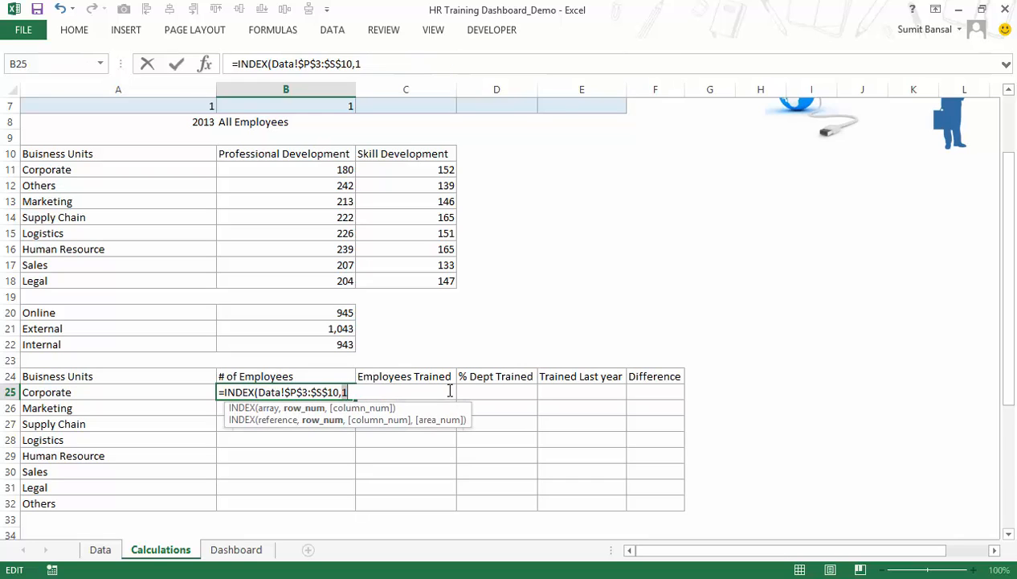
{"action": "key", "text": "ctrl+z"}
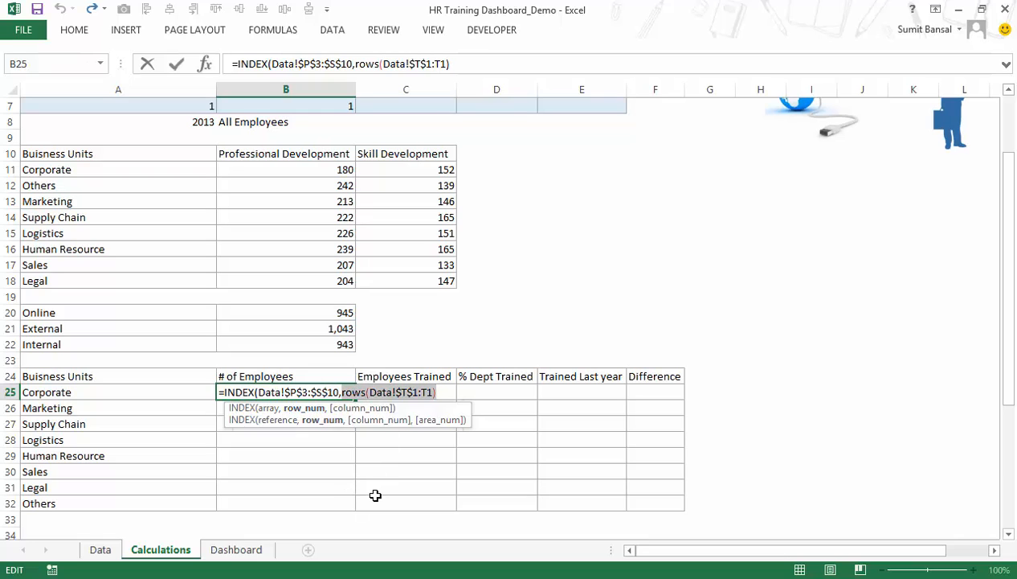
Add a MATCH function as the INDEX column argument, with the absolute reference Calculations!$A$8 as its lookup value.
{"action": "left_click", "coordinate": [450, 394]}
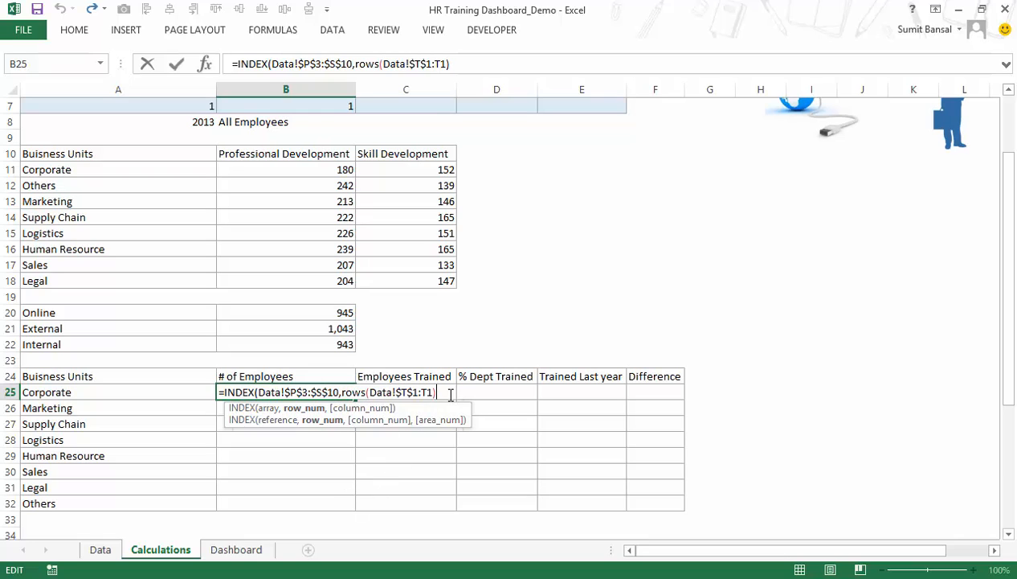
{"action": "type", "text": ","}
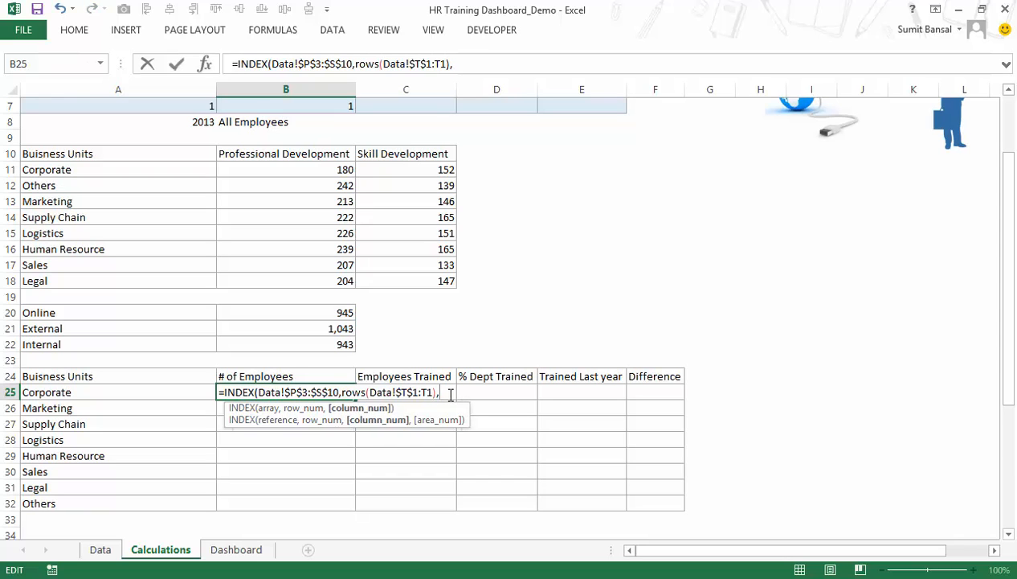
{"action": "type", "text": "colu"}
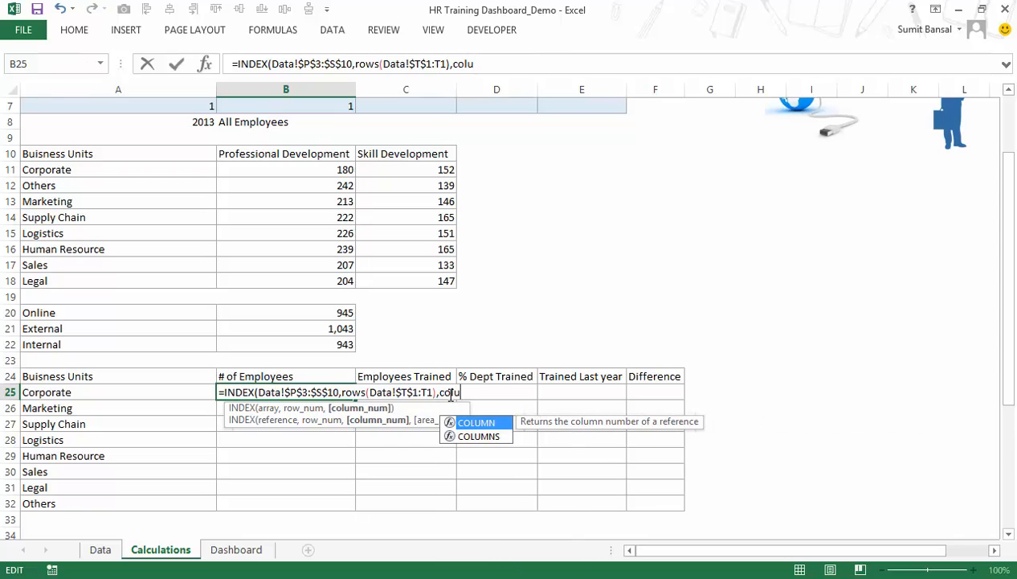
{"action": "key", "text": "BackSpace"}
{"action": "key", "text": "BackSpace"}
{"action": "key", "text": "BackSpace"}
{"action": "key", "text": "BackSpace"}
{"action": "type", "text": "na"}
{"action": "key", "text": "BackSpace"}
{"action": "type", "text": "mat"}
{"action": "key", "text": "Tab"}
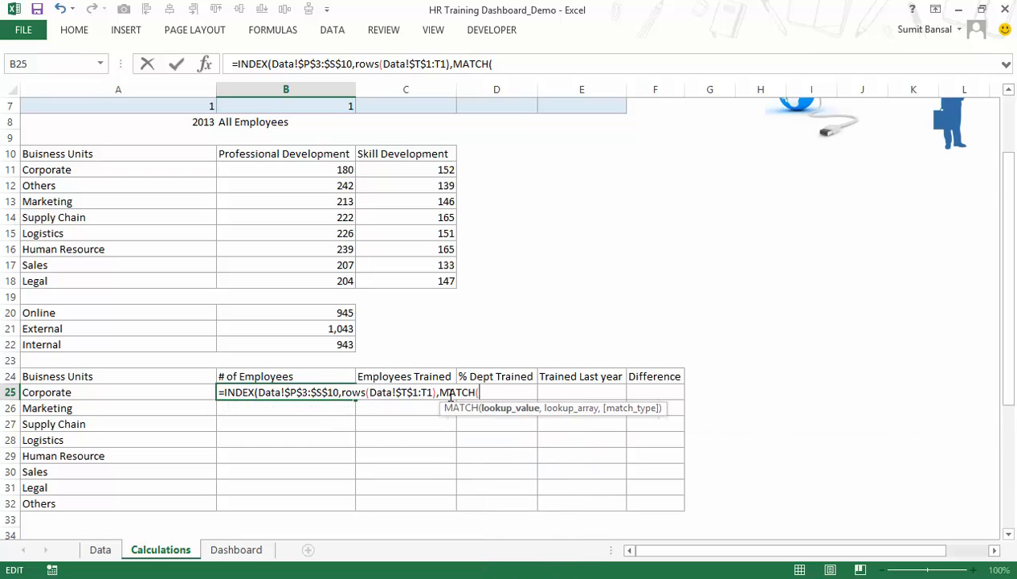
{"action": "left_click", "coordinate": [192, 124]}
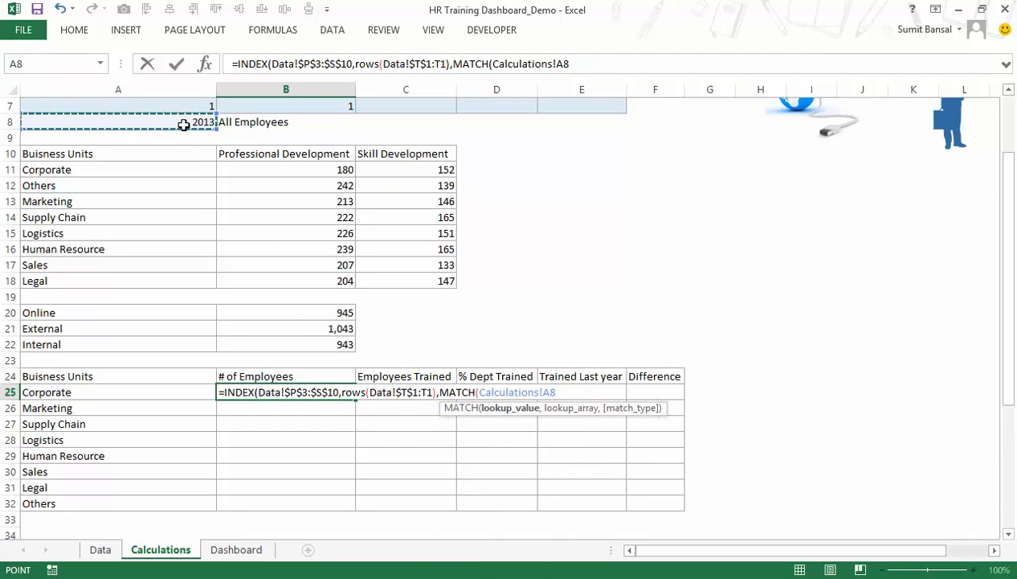
{"action": "key", "text": "F4"}
{"action": "type", "text": ","}
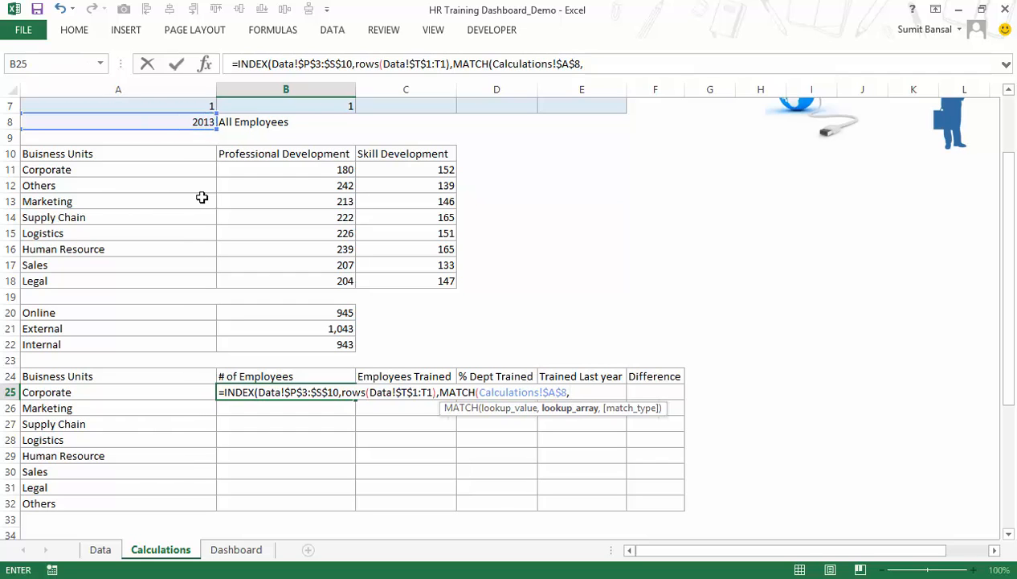
Complete the MATCH with lookup array Data!$P$2:$S$2 and match type 0, and enter the finished formula in B25.
{"action": "left_click", "coordinate": [102, 552]}
{"action": "left_click_drag", "start_coordinate": [628, 120], "coordinate": [782, 122]}
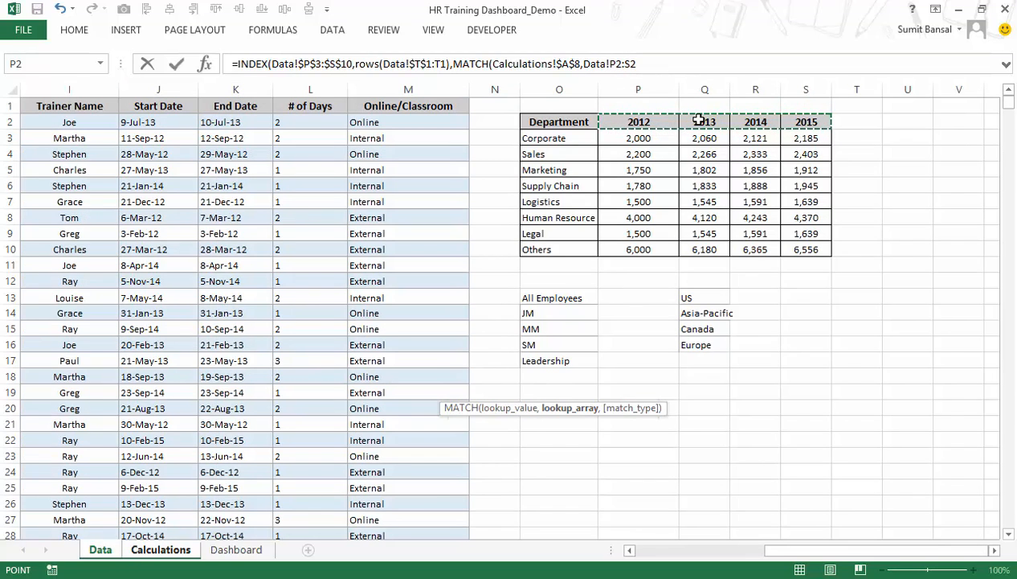
{"action": "key", "text": "F4"}
{"action": "type", "text": ",0"}
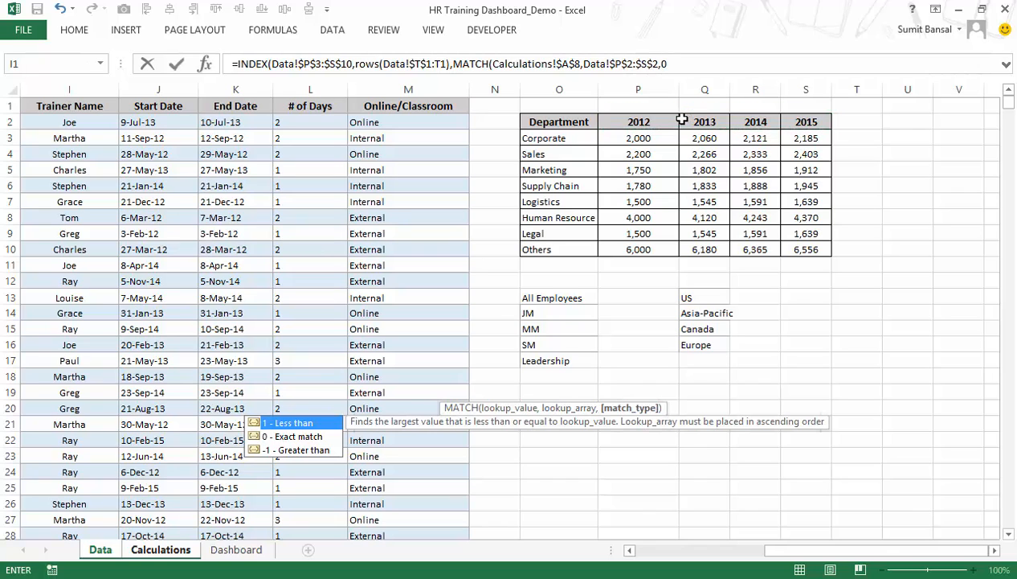
{"action": "type", "text": ")"}
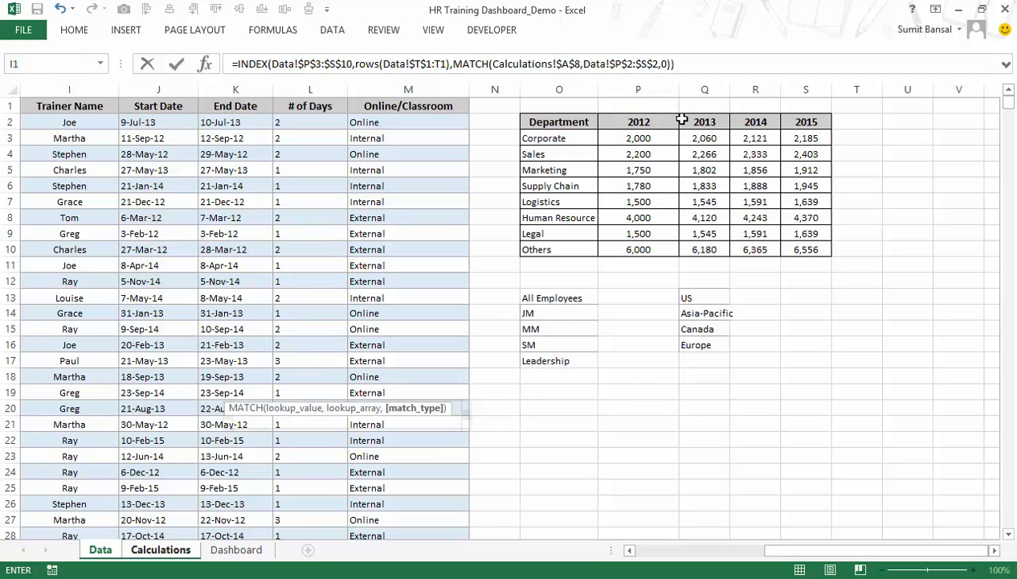
{"action": "key", "text": "Return"}
{"action": "key", "text": "Up"}
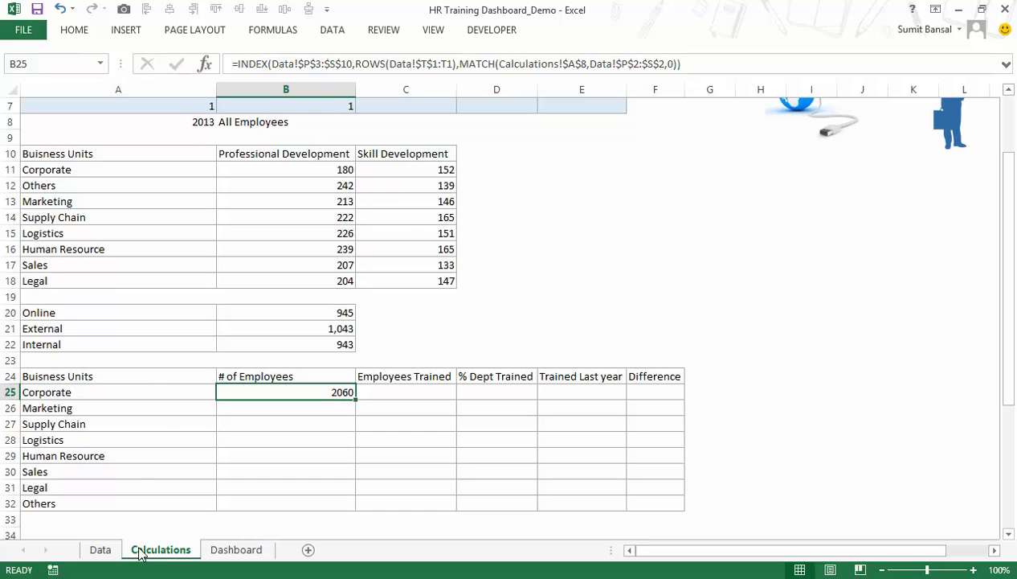
Check B25 against Corporate's 2013 headcount on the Data sheet, and fill the formula down through B32.
{"action": "left_click", "coordinate": [102, 550]}
{"action": "left_click", "coordinate": [698, 140]}
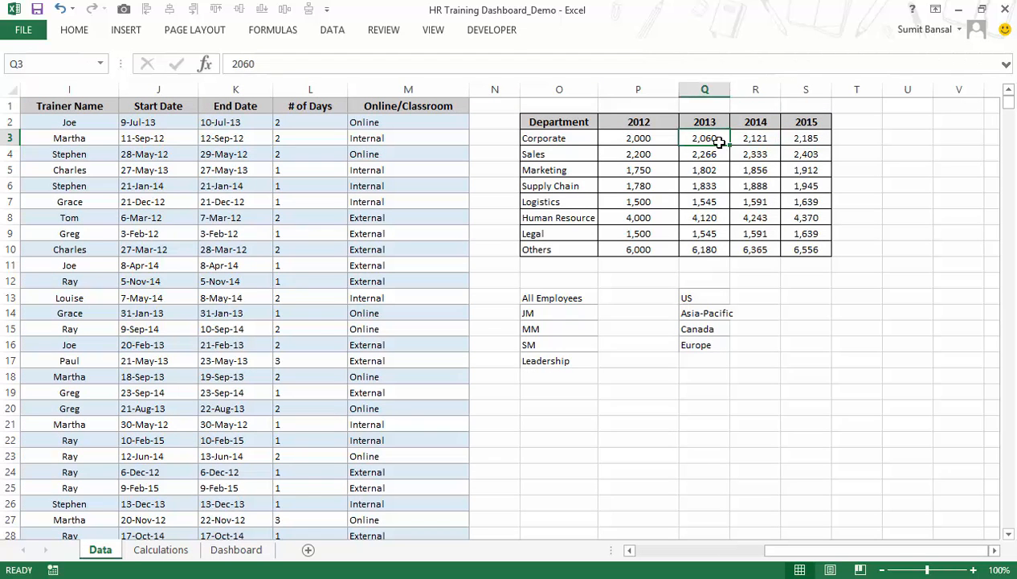
{"action": "left_click", "coordinate": [189, 547]}
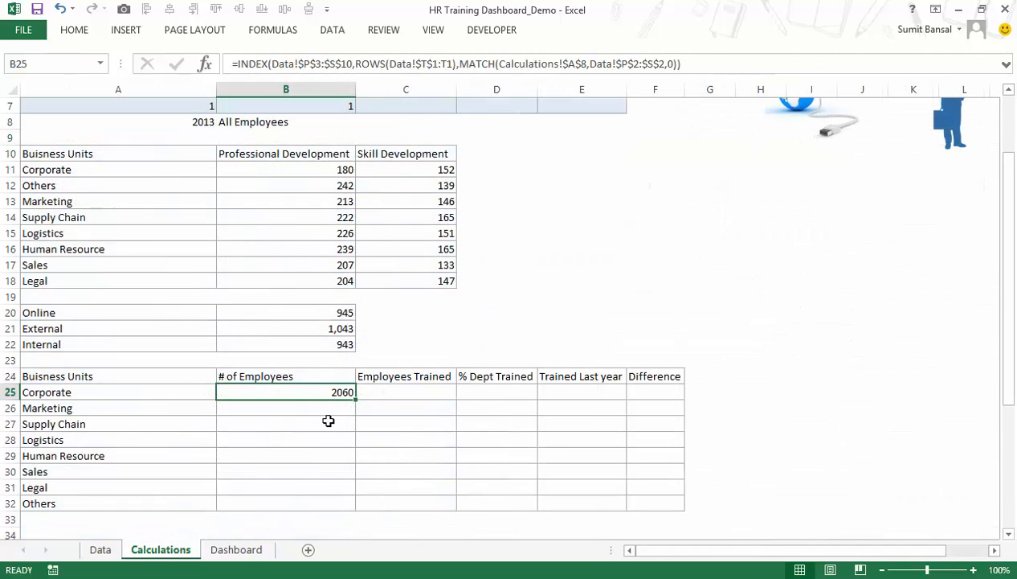
{"action": "left_click_drag", "start_coordinate": [356, 400], "coordinate": [347, 502]}
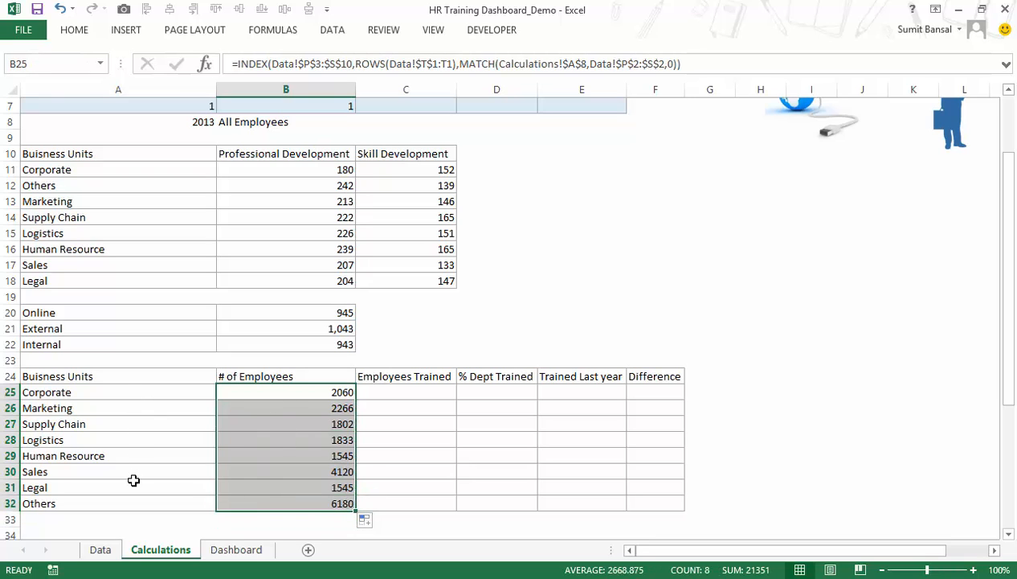
Set the year selector index in A7 to 2 and review the # of Employees values in B25:B32.
{"action": "left_click", "coordinate": [182, 120]}
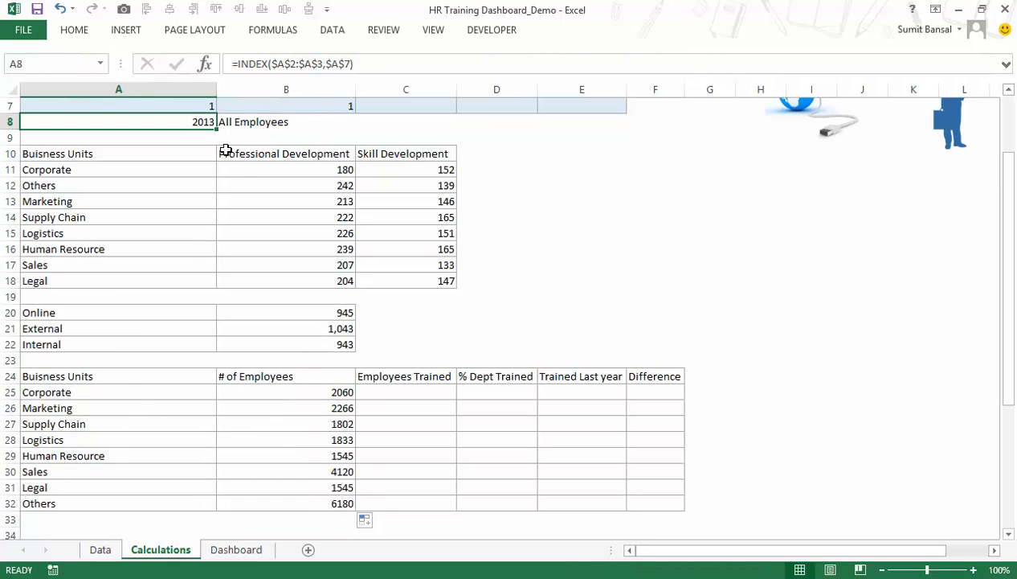
{"action": "scroll", "coordinate": [216, 134], "scroll_direction": "up", "scroll_amount": 2}
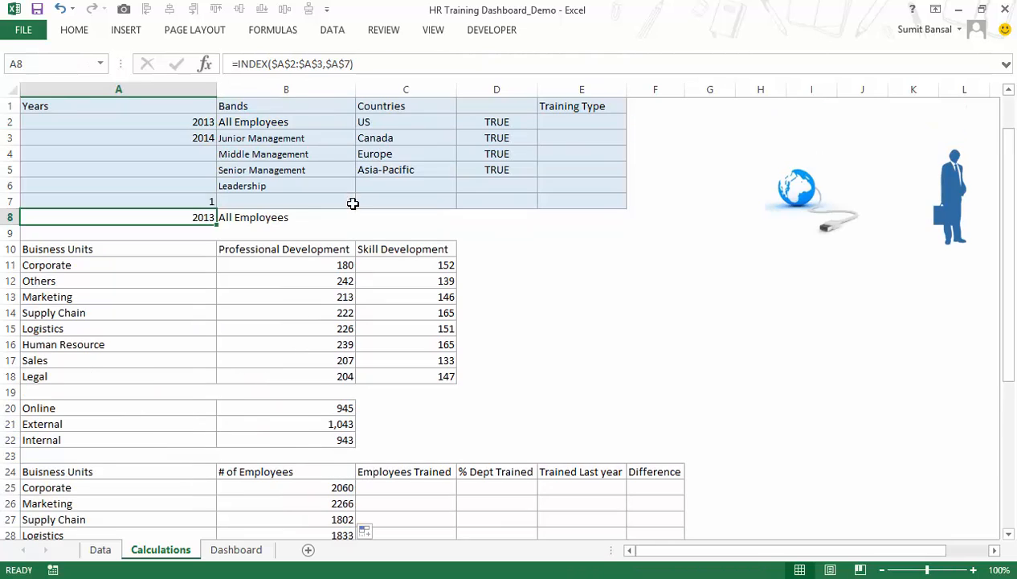
{"action": "left_click", "coordinate": [202, 202]}
{"action": "type", "text": "2"}
{"action": "key", "text": "Return"}
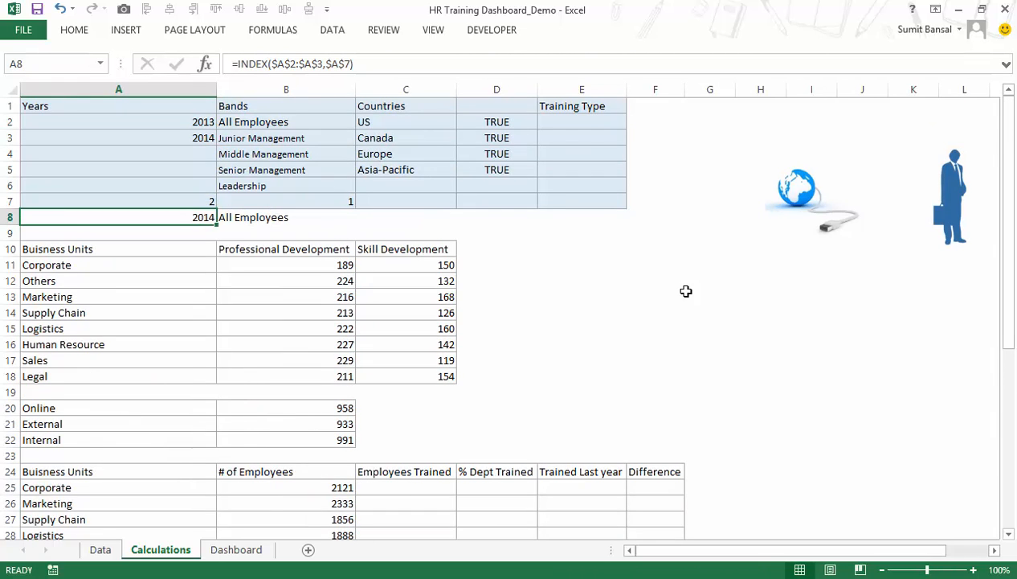
{"action": "scroll", "coordinate": [586, 327], "scroll_direction": "down", "scroll_amount": 2}
{"action": "left_click_drag", "start_coordinate": [321, 392], "coordinate": [344, 498]}
{"action": "left_click", "coordinate": [394, 394]}
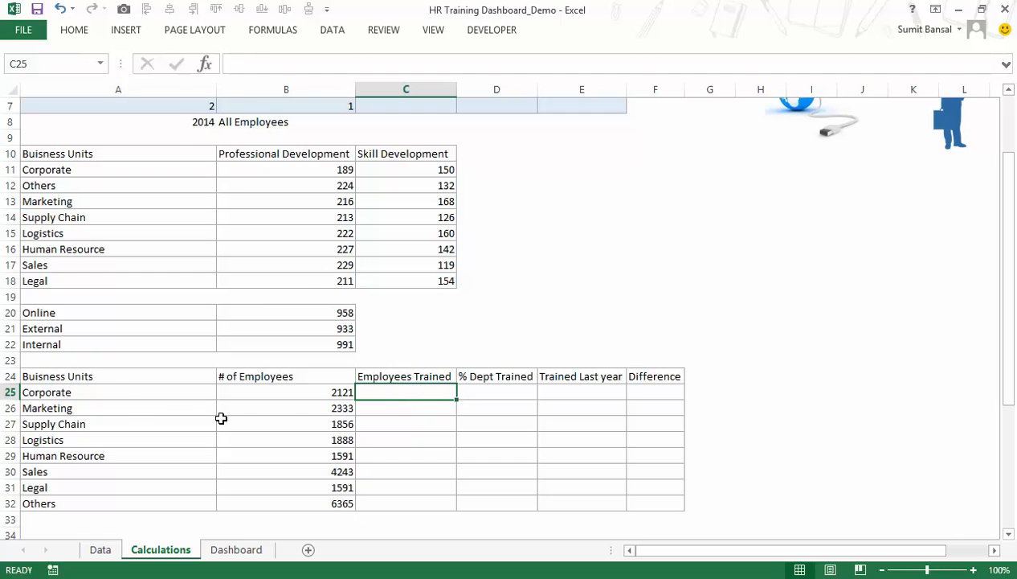
Copy the SUMPRODUCT formula text from B11 into the Employees Trained cell C25.
{"action": "left_click", "coordinate": [299, 172]}
{"action": "key", "text": "F2"}
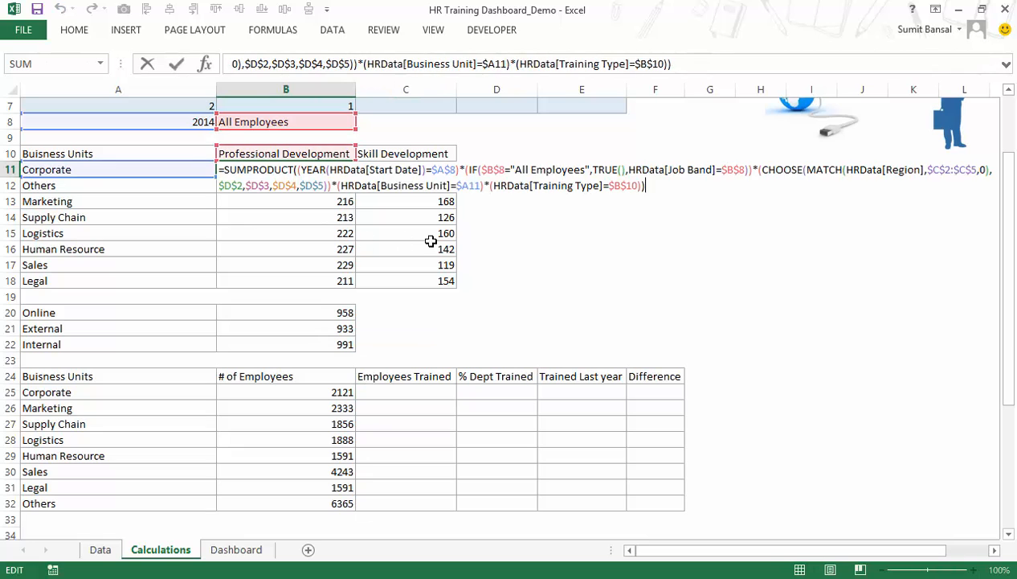
{"action": "left_click_drag", "start_coordinate": [664, 183], "coordinate": [202, 167]}
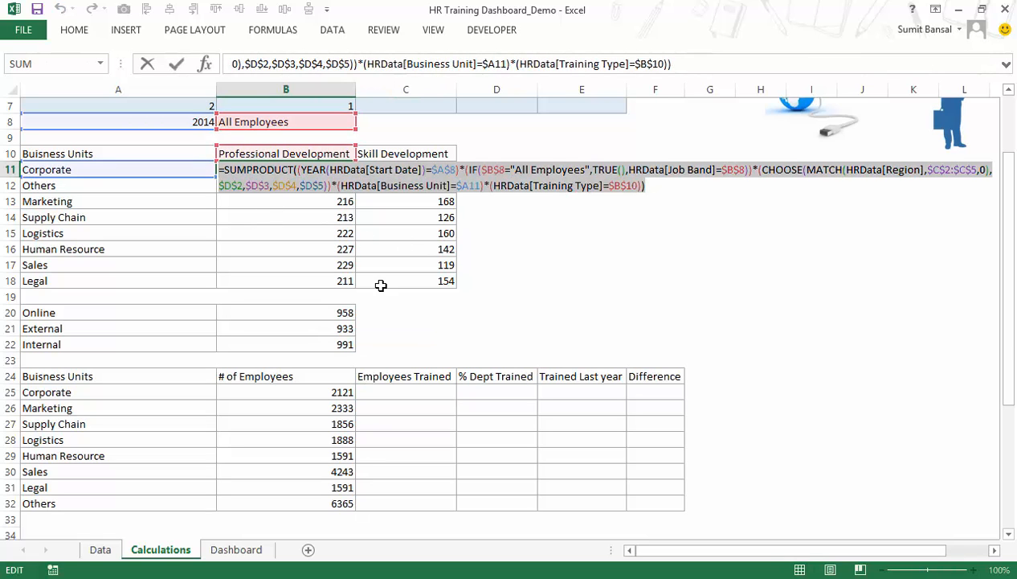
{"action": "key", "text": "Escape"}
{"action": "left_click", "coordinate": [423, 389]}
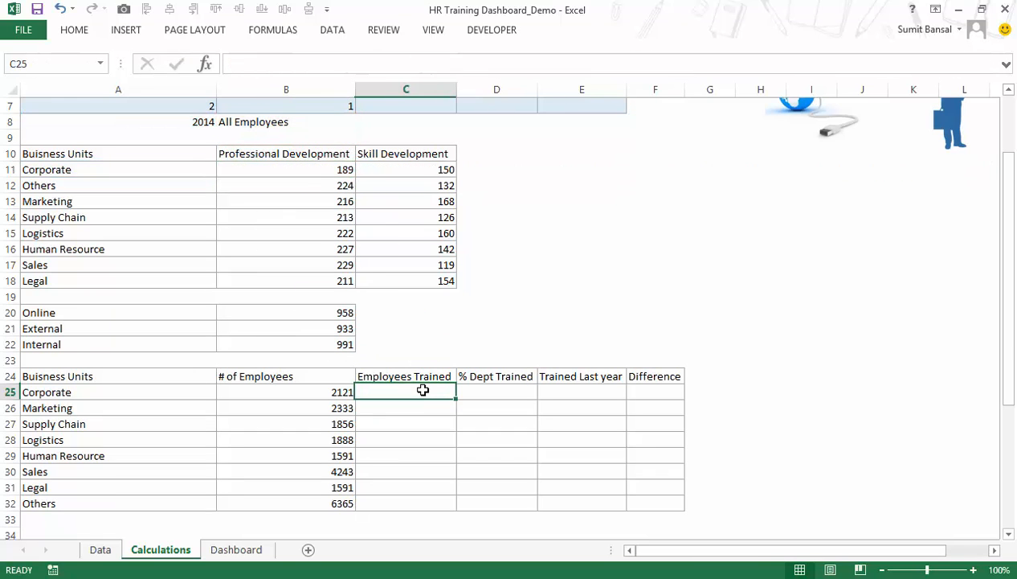
{"action": "key", "text": "F2"}
{"action": "key", "text": "ctrl+v"}
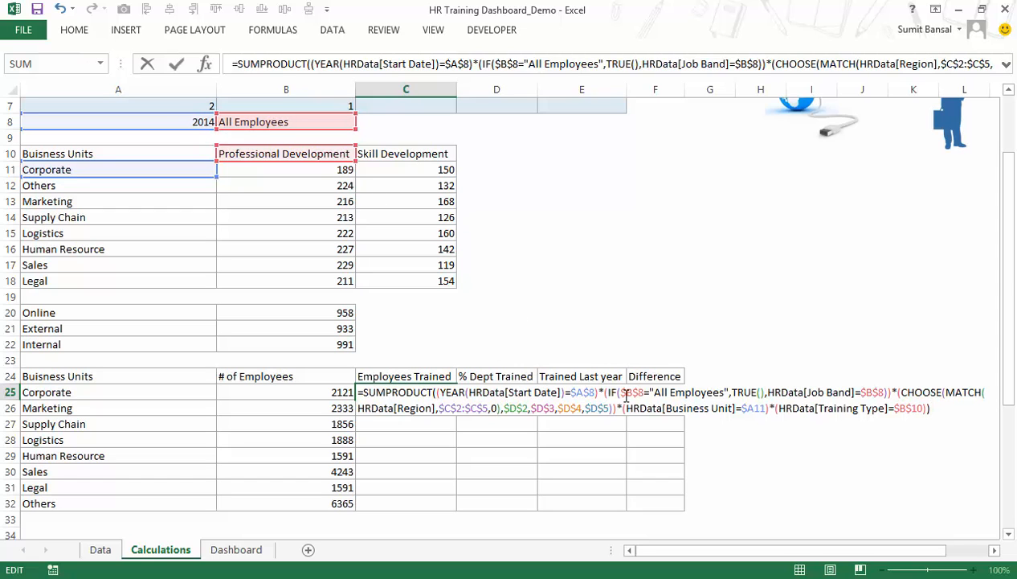
Point C25's Business Unit criterion to $A25, remove the Training Type condition, and enter it as an array formula.
{"action": "scroll", "coordinate": [482, 242], "scroll_direction": "up", "scroll_amount": 2}
{"action": "scroll", "coordinate": [390, 231], "scroll_direction": "down", "scroll_amount": 1}
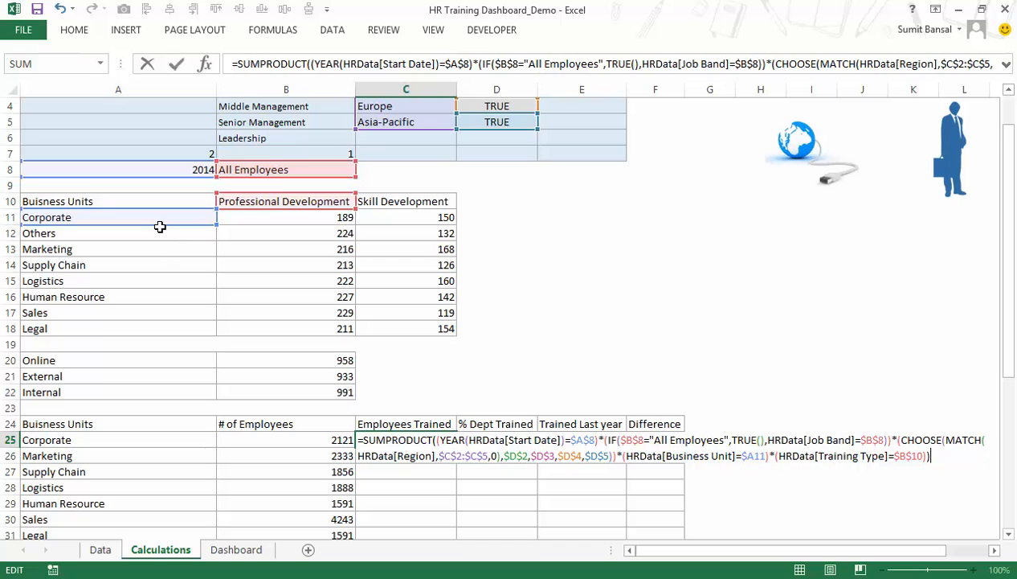
{"action": "left_click_drag", "start_coordinate": [160, 225], "coordinate": [159, 438]}
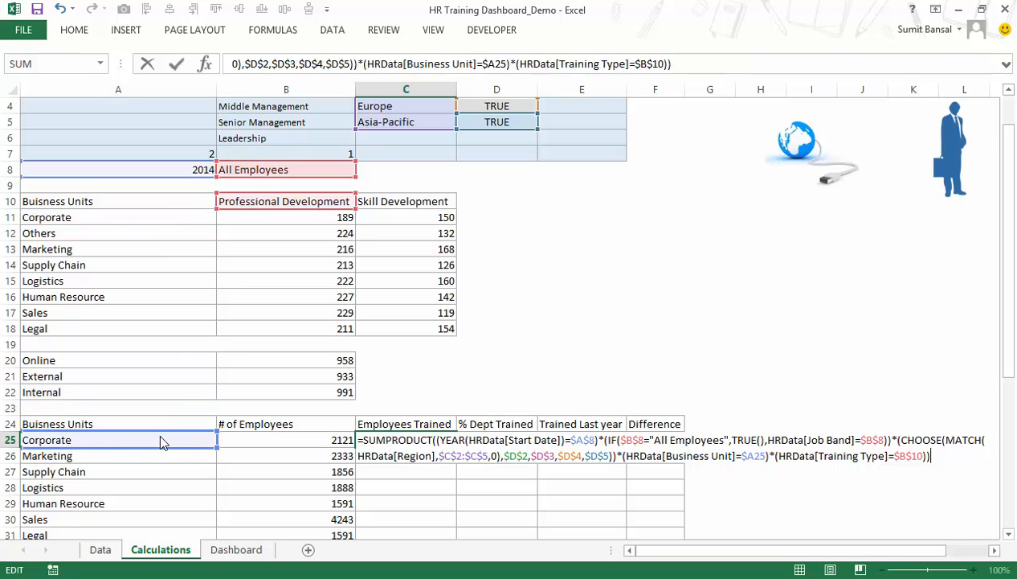
{"action": "left_click_drag", "start_coordinate": [771, 453], "coordinate": [947, 454]}
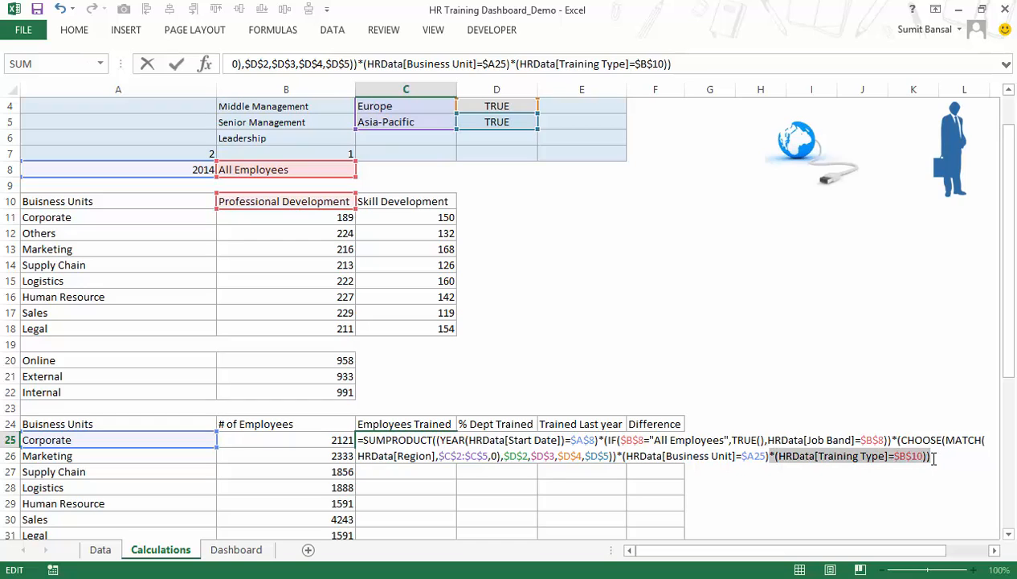
{"action": "key", "text": "Delete"}
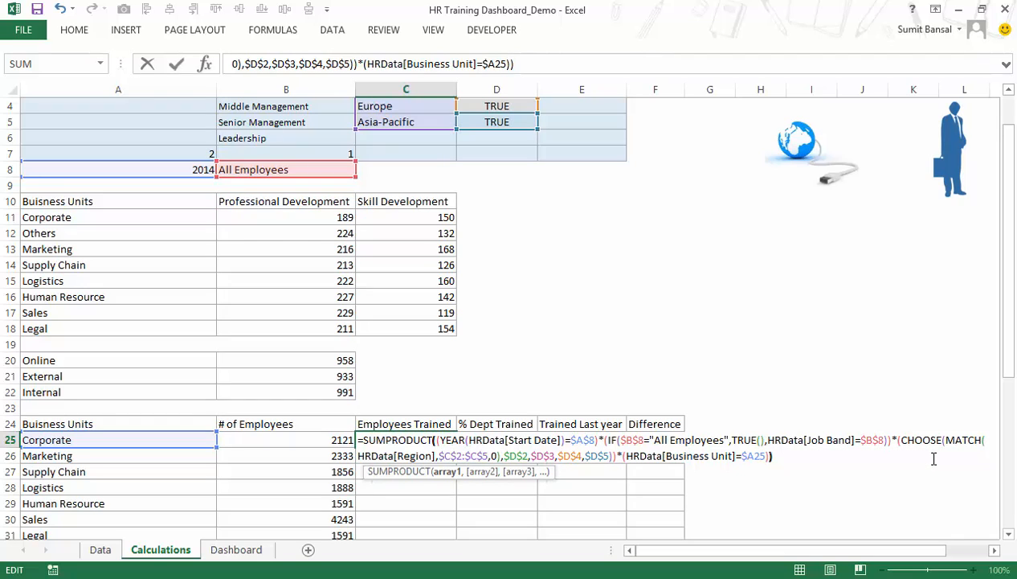
{"action": "key", "text": "ctrl+shift+Return"}
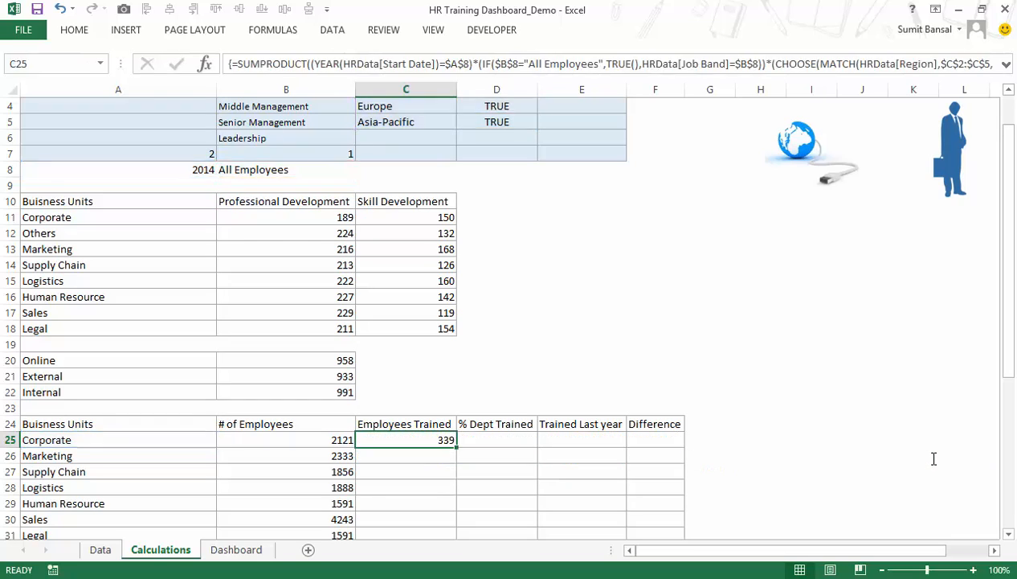
Check C25 against the sum of Corporate's training counts in B11:C11, and fill the formula down through C32.
{"action": "scroll", "coordinate": [488, 427], "scroll_direction": "down", "scroll_amount": 1}
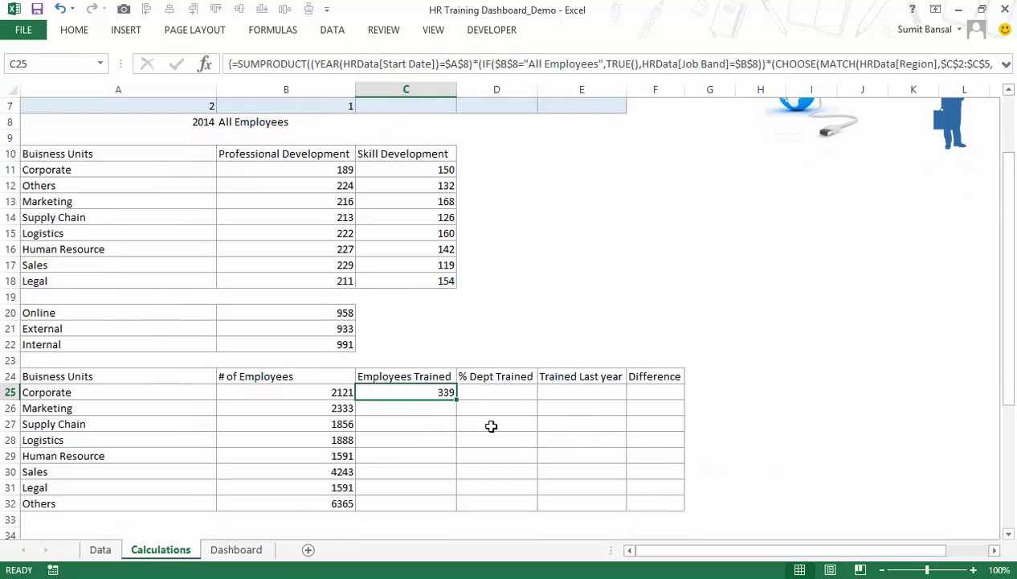
{"action": "scroll", "coordinate": [490, 419], "scroll_direction": "up", "scroll_amount": 1}
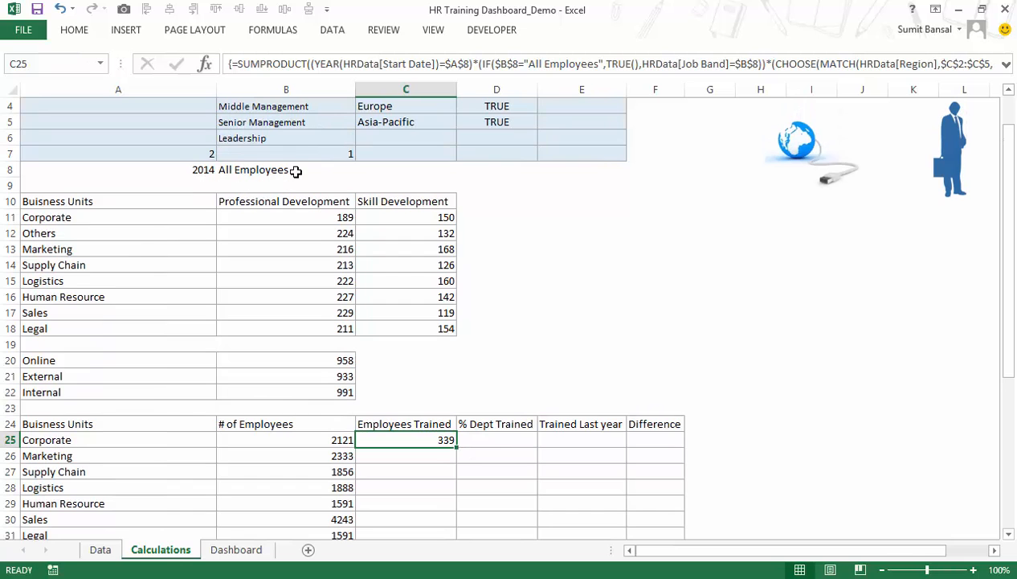
{"action": "scroll", "coordinate": [466, 180], "scroll_direction": "up", "scroll_amount": 1}
{"action": "scroll", "coordinate": [481, 190], "scroll_direction": "down", "scroll_amount": 2}
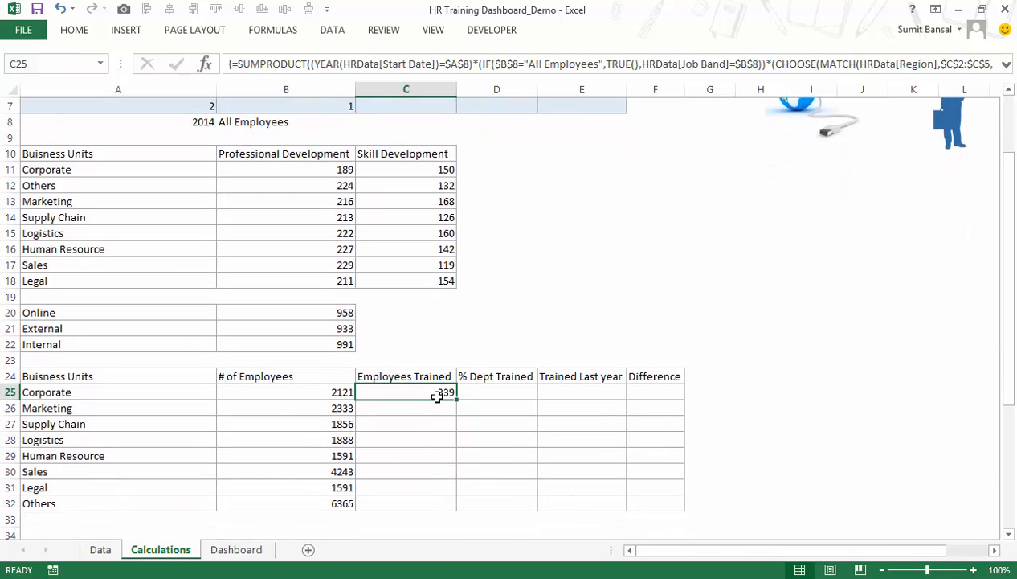
{"action": "left_click", "coordinate": [107, 396]}
{"action": "left_click_drag", "start_coordinate": [308, 171], "coordinate": [370, 177]}
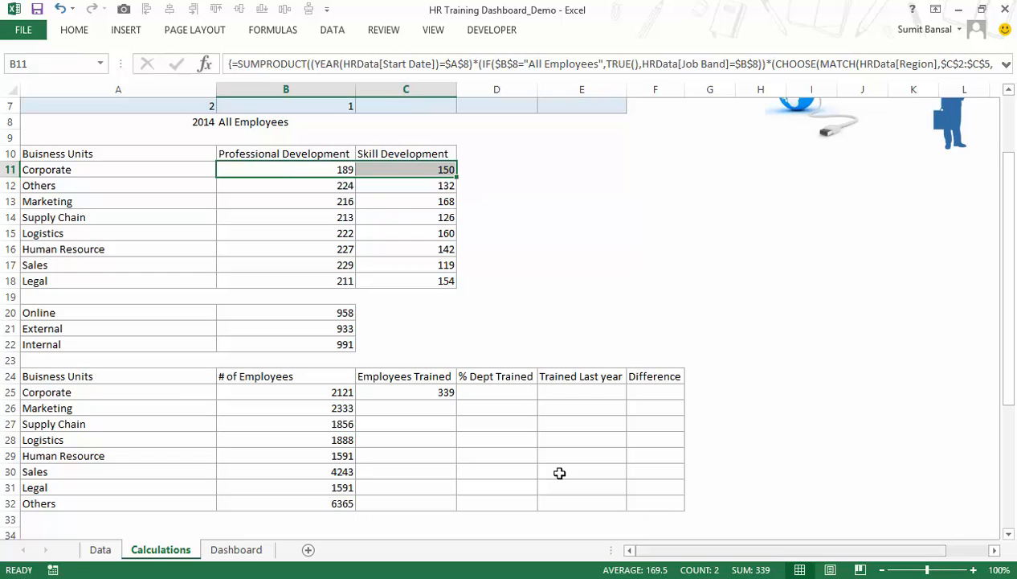
{"action": "left_click", "coordinate": [446, 393]}
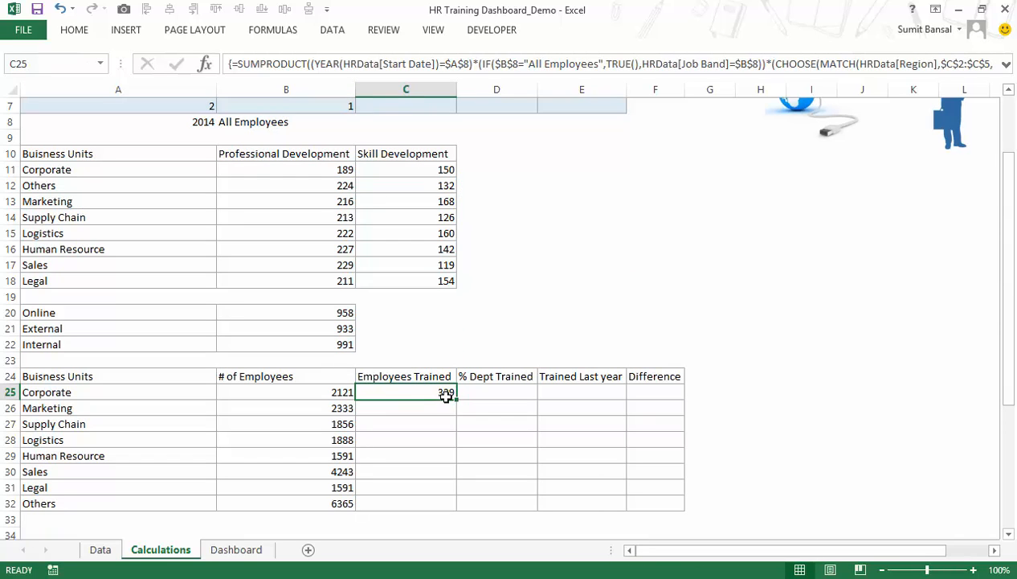
{"action": "double_click", "coordinate": [456, 400]}
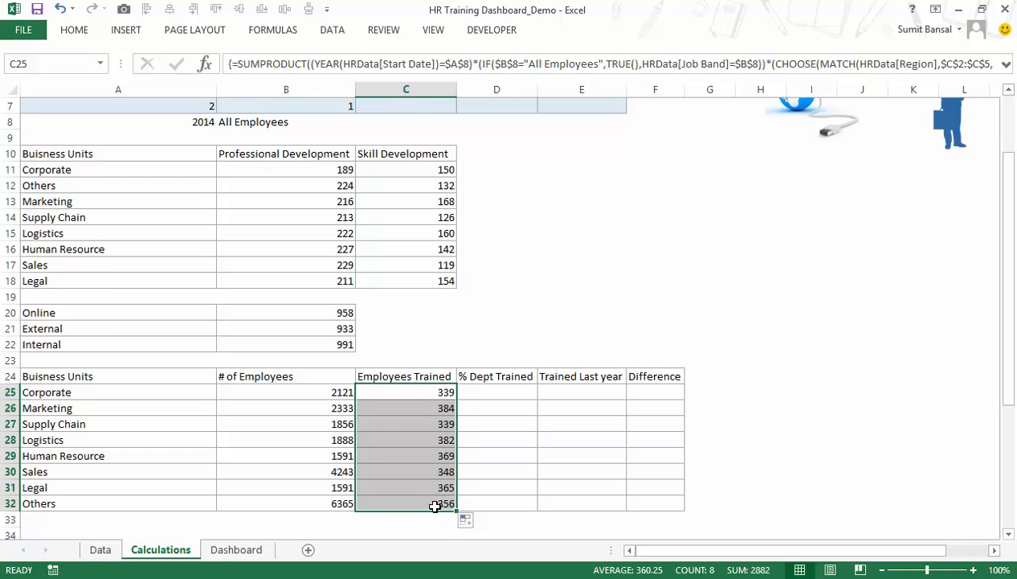
Calculate % Dept Trained with =C25/B25 in D25 and fill it down through D32.
{"action": "left_click", "coordinate": [471, 390]}
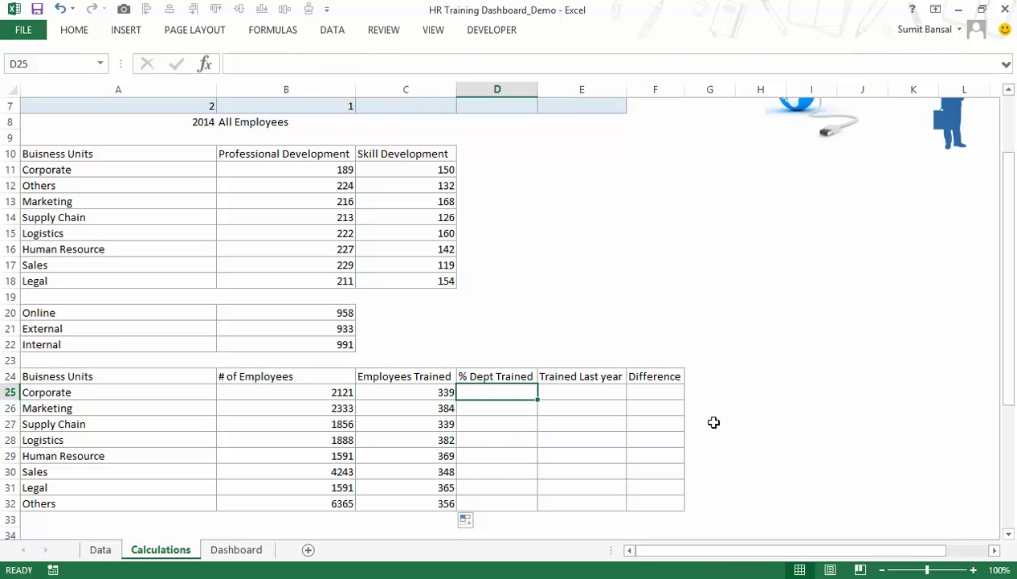
{"action": "type", "text": "="}
{"action": "key", "text": "Left"}
{"action": "type", "text": "/"}
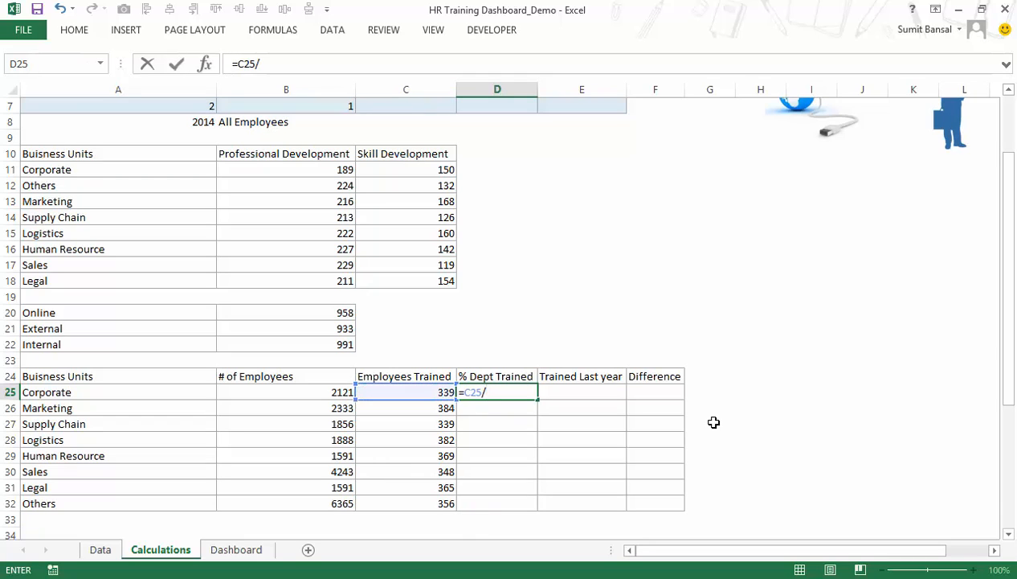
{"action": "left_click", "coordinate": [317, 393]}
{"action": "key", "text": "Return"}
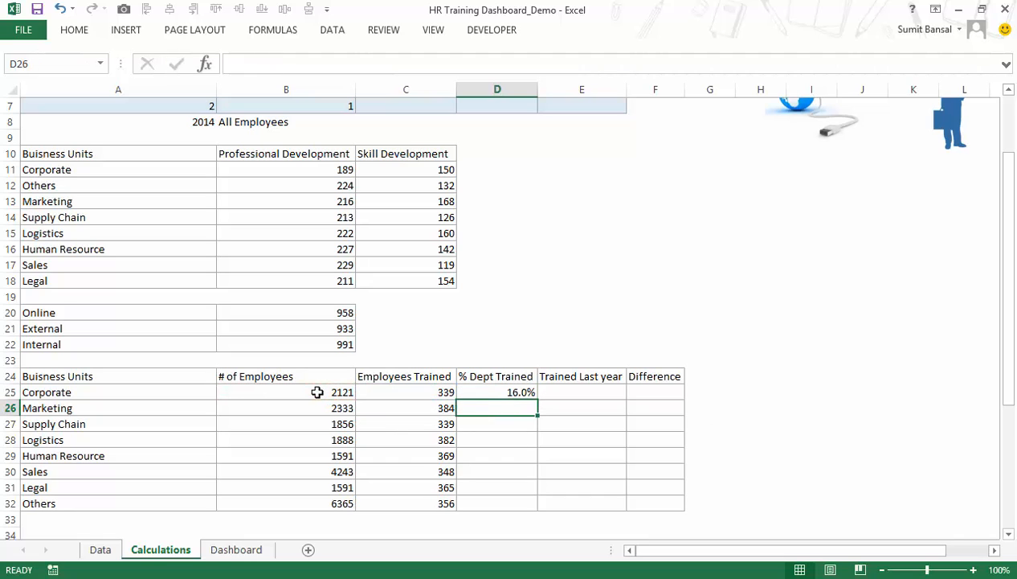
{"action": "left_click", "coordinate": [502, 391]}
{"action": "double_click", "coordinate": [536, 400]}
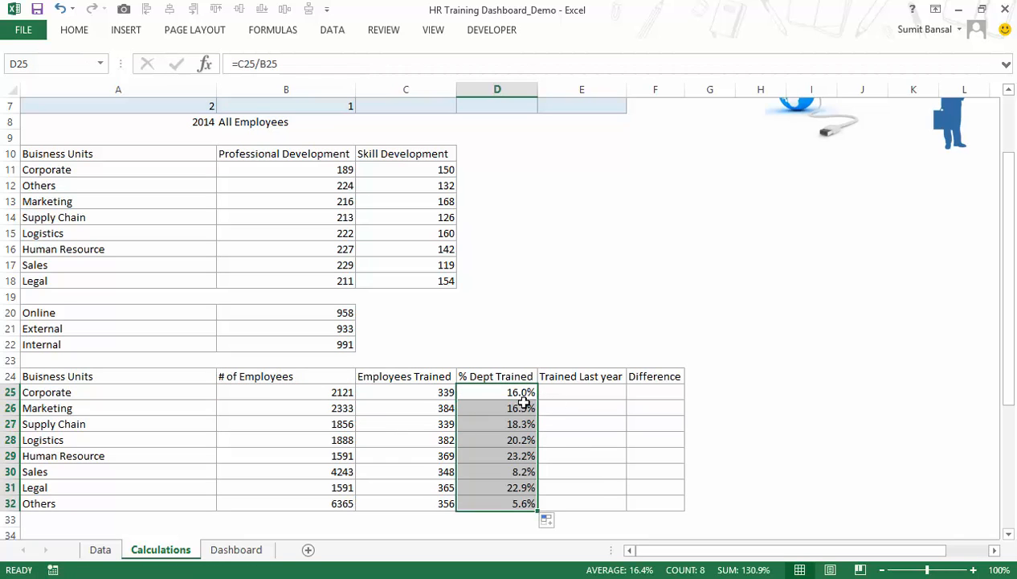
Copy the Employees Trained formula text from C25 into the Trained Last year cell E25.
{"action": "left_click", "coordinate": [576, 394]}
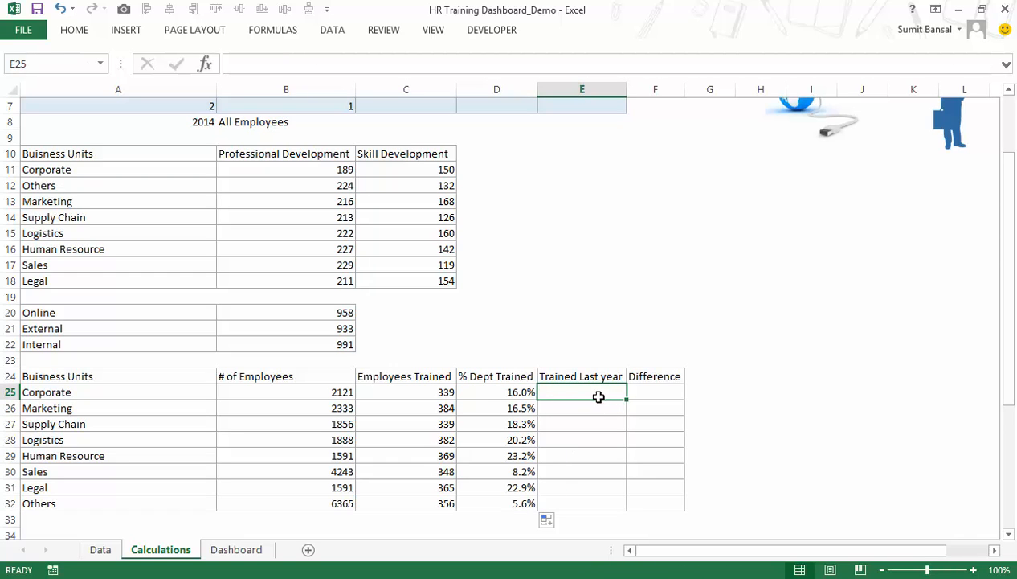
{"action": "left_click", "coordinate": [434, 391]}
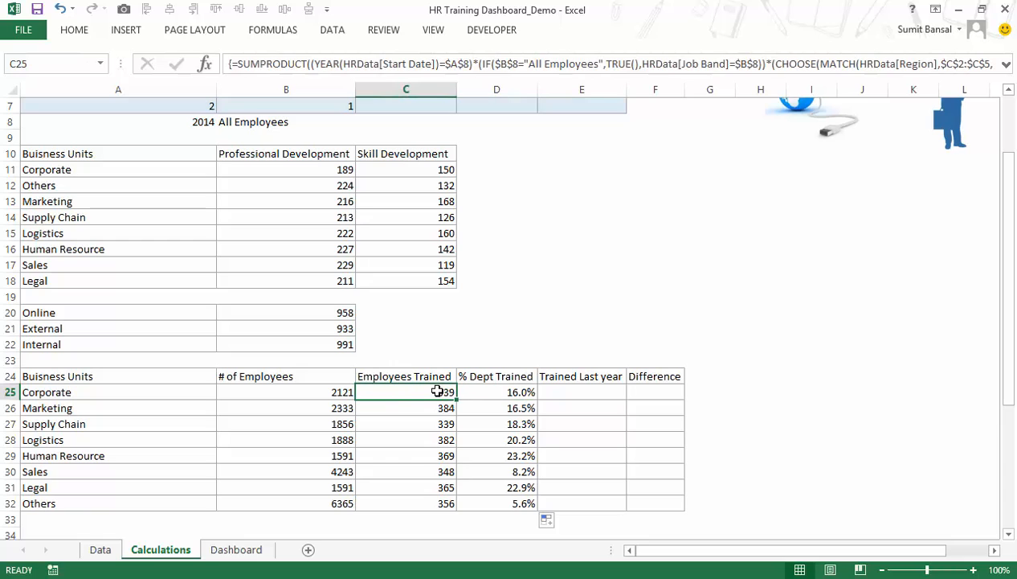
{"action": "key", "text": "F2"}
{"action": "left_click_drag", "start_coordinate": [773, 408], "coordinate": [358, 391]}
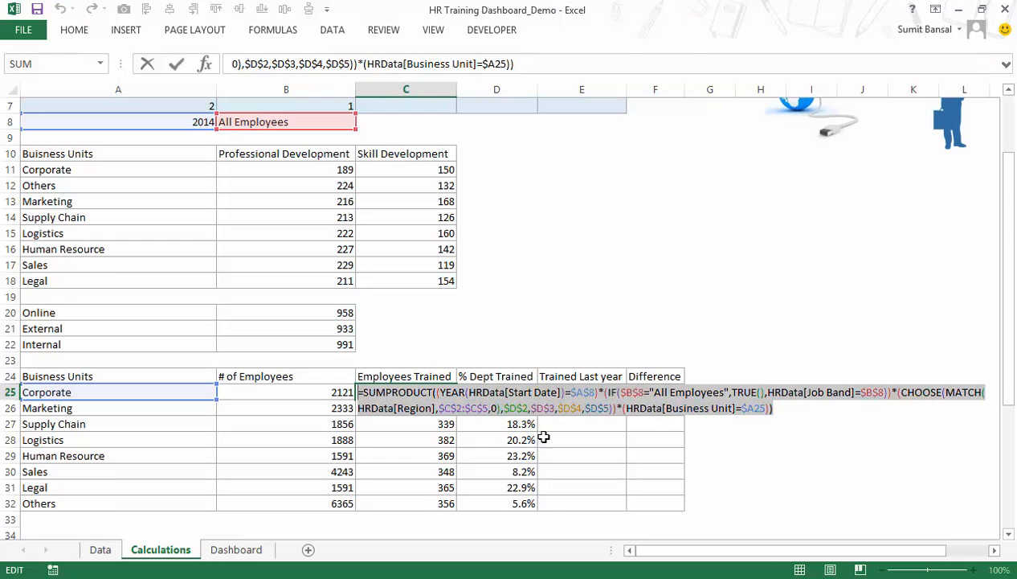
{"action": "key", "text": "ctrl+c"}
{"action": "key", "text": "Escape"}
{"action": "double_click", "coordinate": [582, 392]}
{"action": "key", "text": "ctrl+v"}
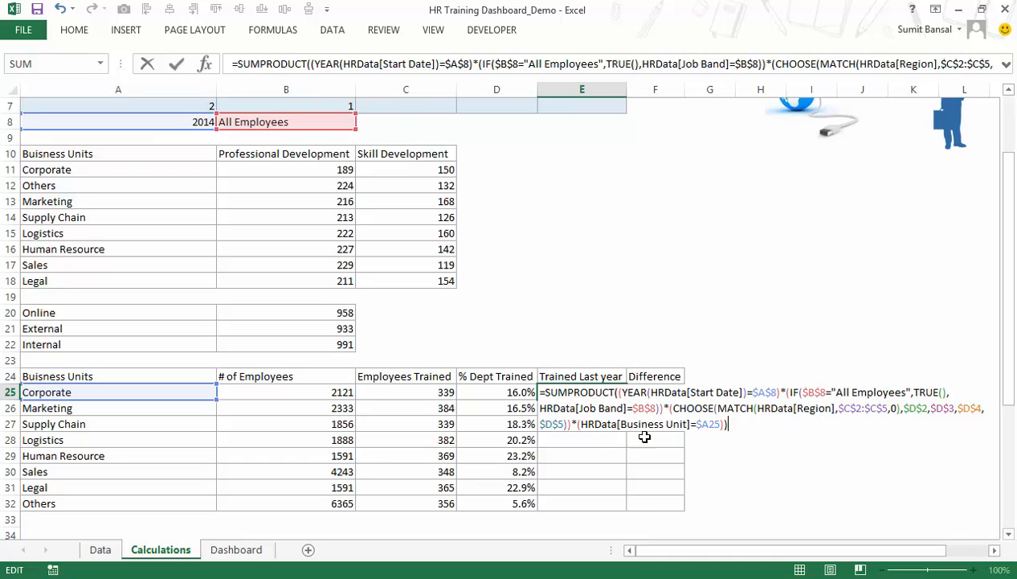
Change E25's year criterion to ($A$8-1), enter it as an array formula, and fill it down through E32.
{"action": "left_click", "coordinate": [778, 391]}
{"action": "type", "text": "-1"}
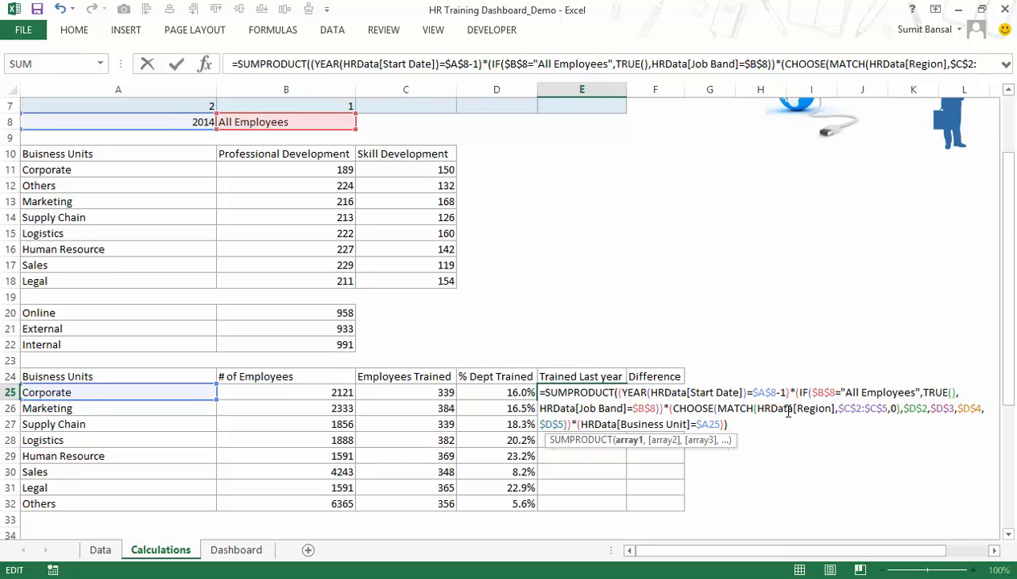
{"action": "type", "text": "("}
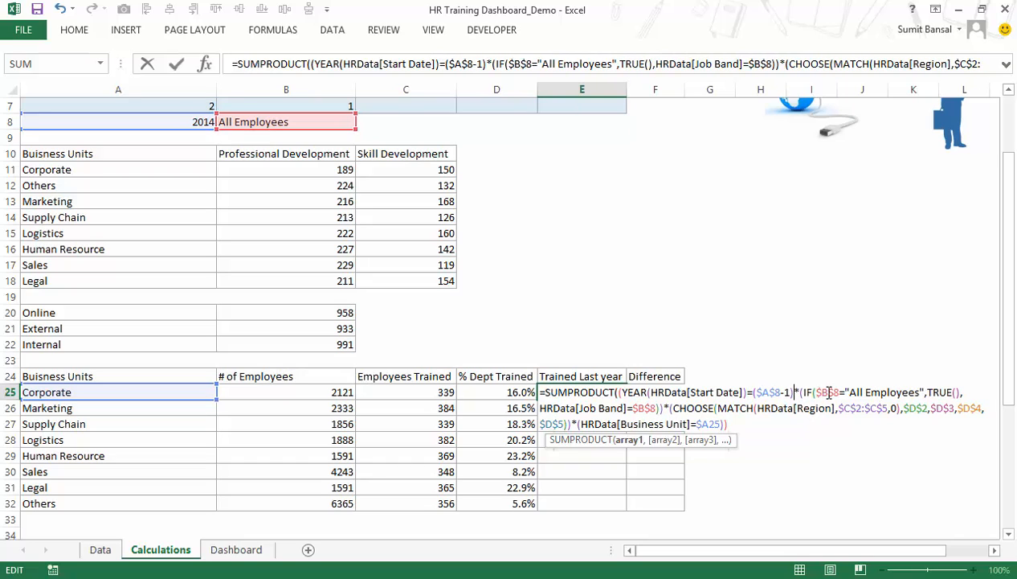
{"action": "type", "text": ")"}
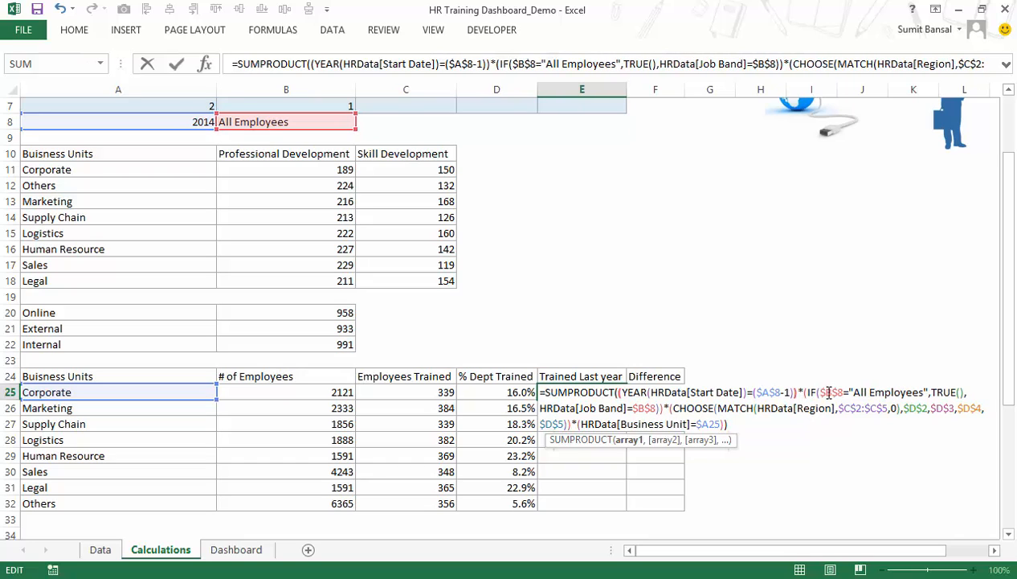
{"action": "key", "text": "ctrl+shift+Return"}
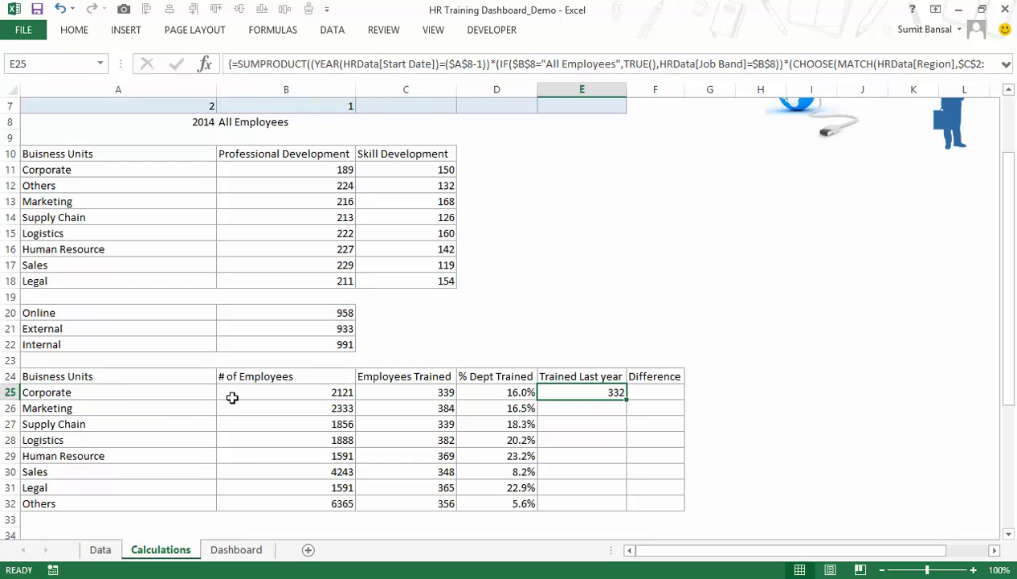
{"action": "double_click", "coordinate": [625, 399]}
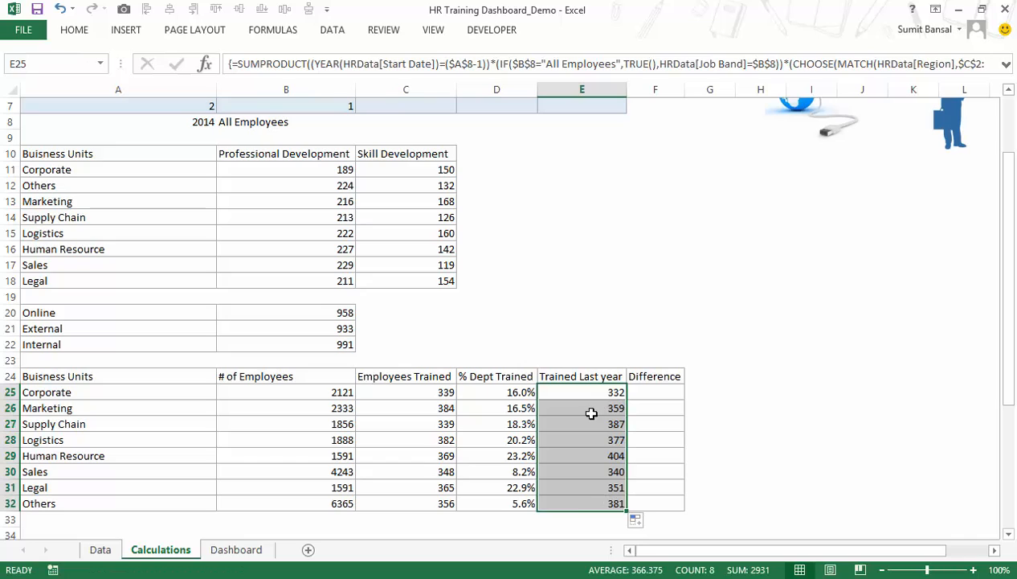
Calculate the Difference with =(C25-E25)/E25 in F25 and fill it down through F32.
{"action": "left_click", "coordinate": [646, 393]}
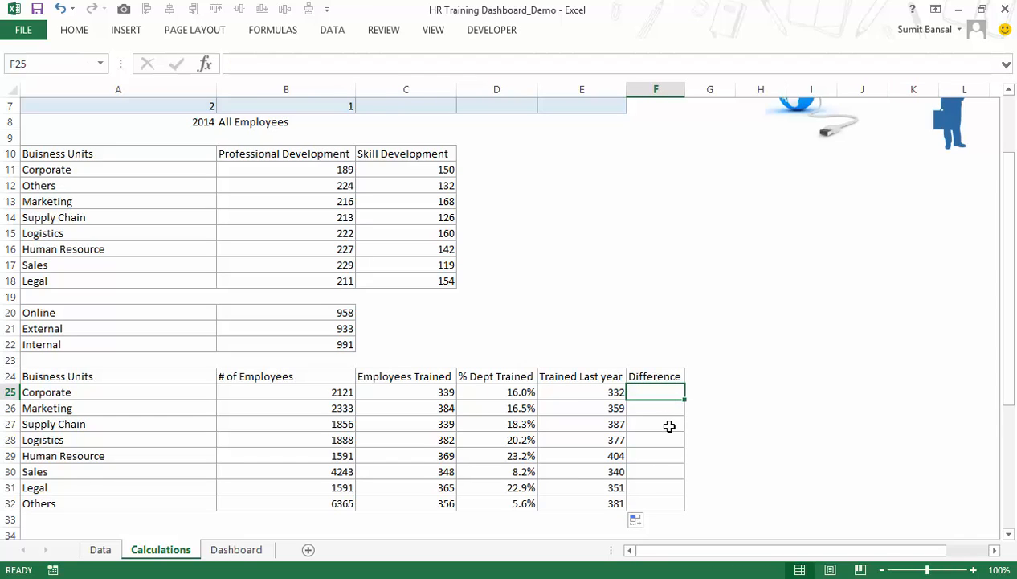
{"action": "type", "text": "="}
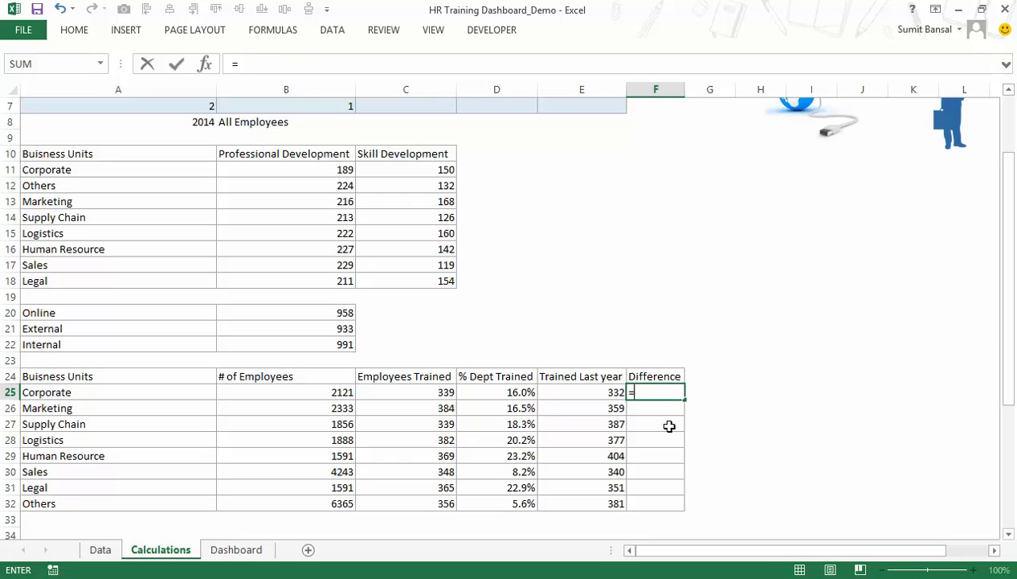
{"action": "left_click", "coordinate": [442, 390]}
{"action": "key", "text": "BackSpace"}
{"action": "key", "text": "BackSpace"}
{"action": "key", "text": "BackSpace"}
{"action": "left_click", "coordinate": [435, 391]}
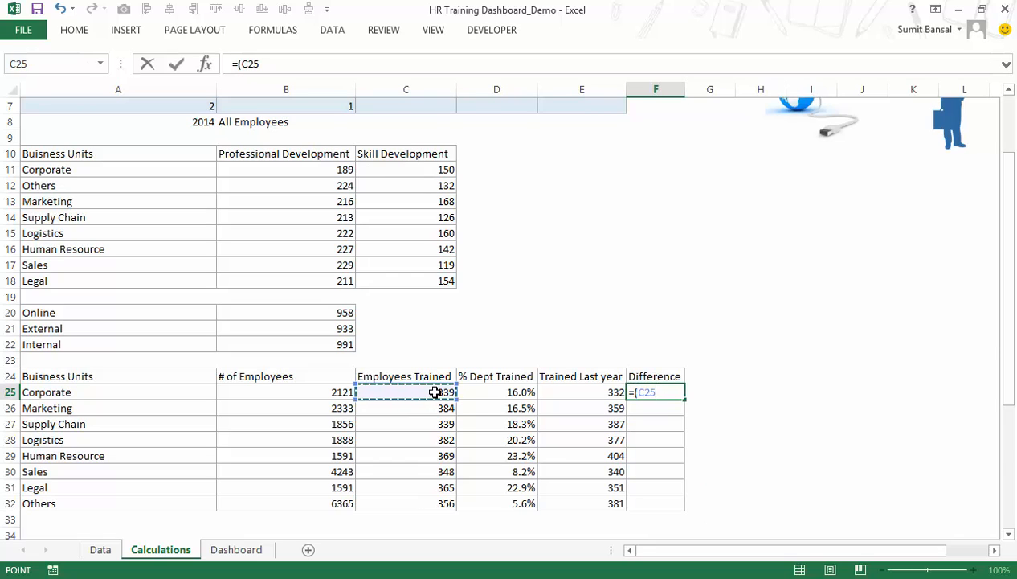
{"action": "type", "text": "-"}
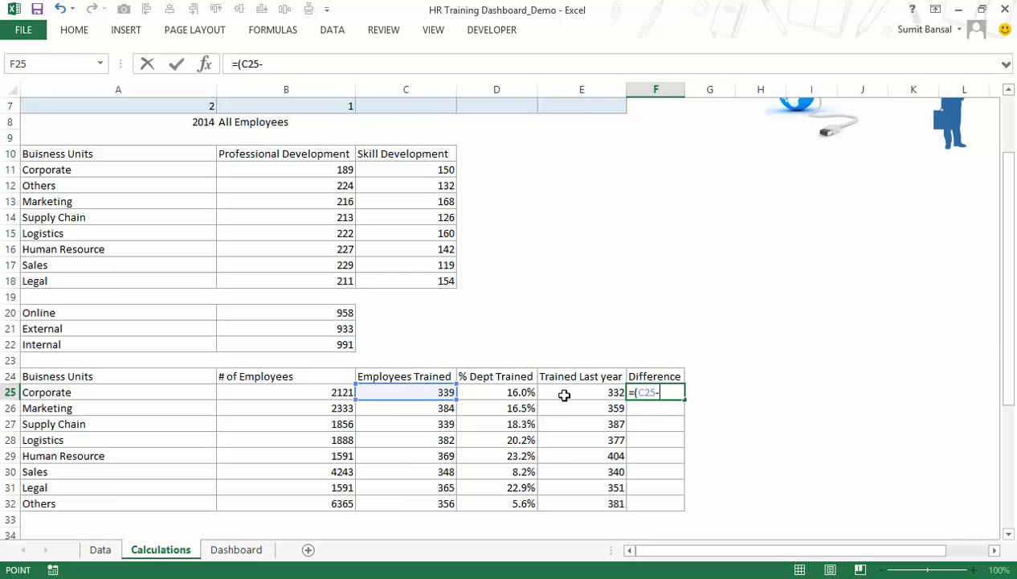
{"action": "left_click", "coordinate": [565, 394]}
{"action": "type", "text": ")/"}
{"action": "left_click", "coordinate": [564, 395]}
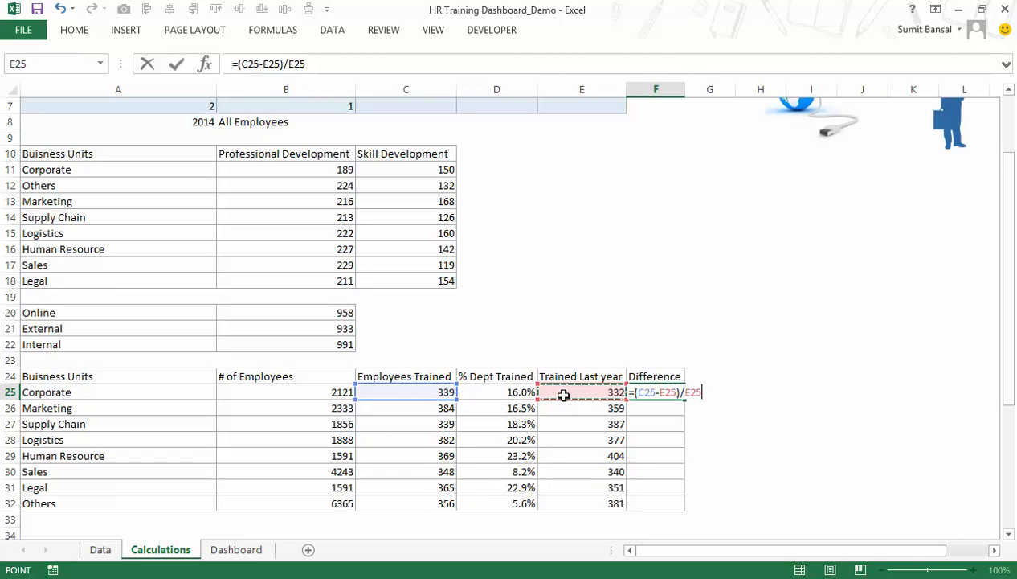
{"action": "key", "text": "Return"}
{"action": "key", "text": "Up"}
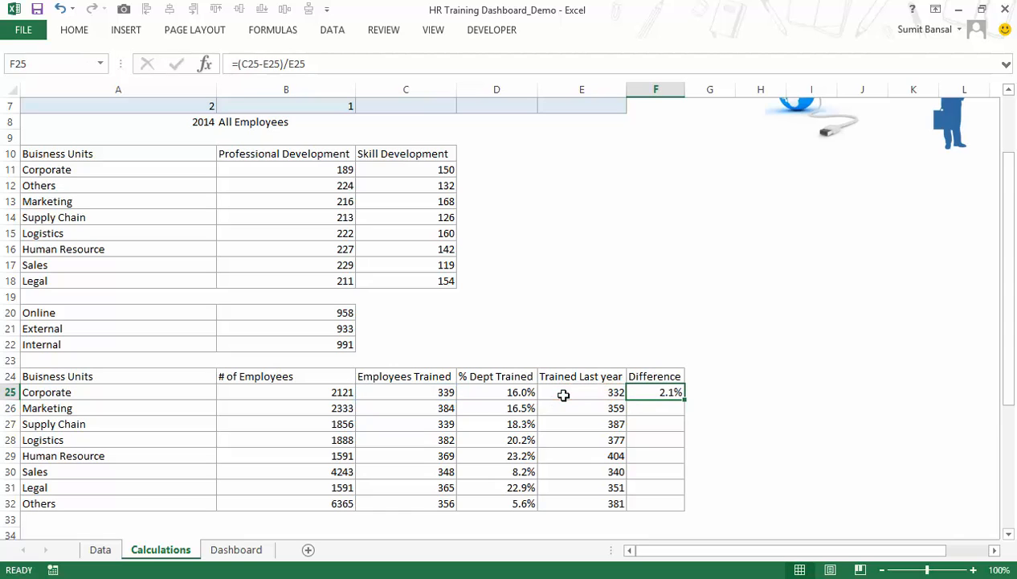
{"action": "double_click", "coordinate": [683, 400]}
{"action": "left_click_drag", "start_coordinate": [666, 392], "coordinate": [673, 503]}
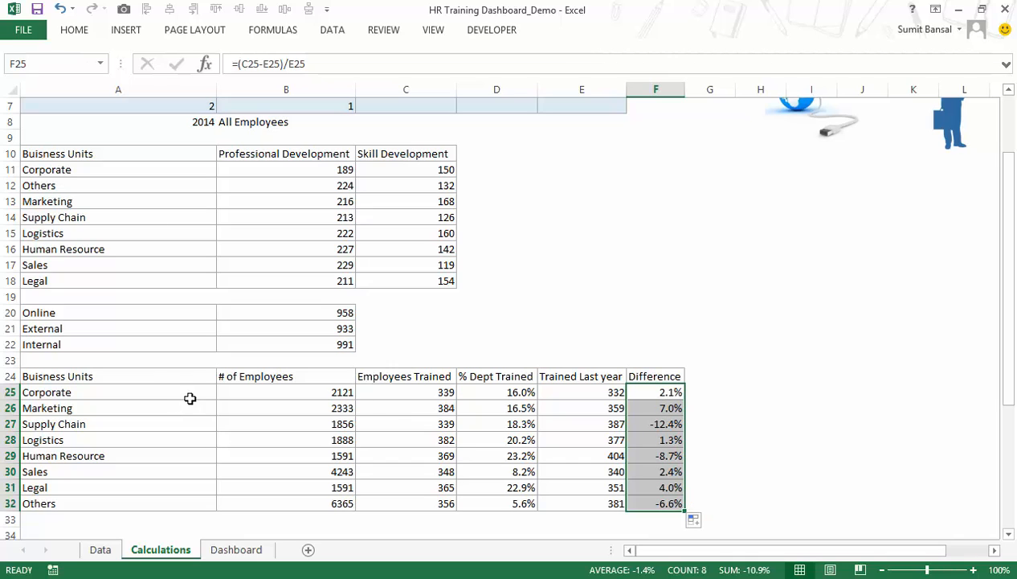
On the Dashboard sheet, link C19 under # of People Trained with =Calculations!B25 and fill it down through C26.
{"action": "left_click", "coordinate": [658, 393]}
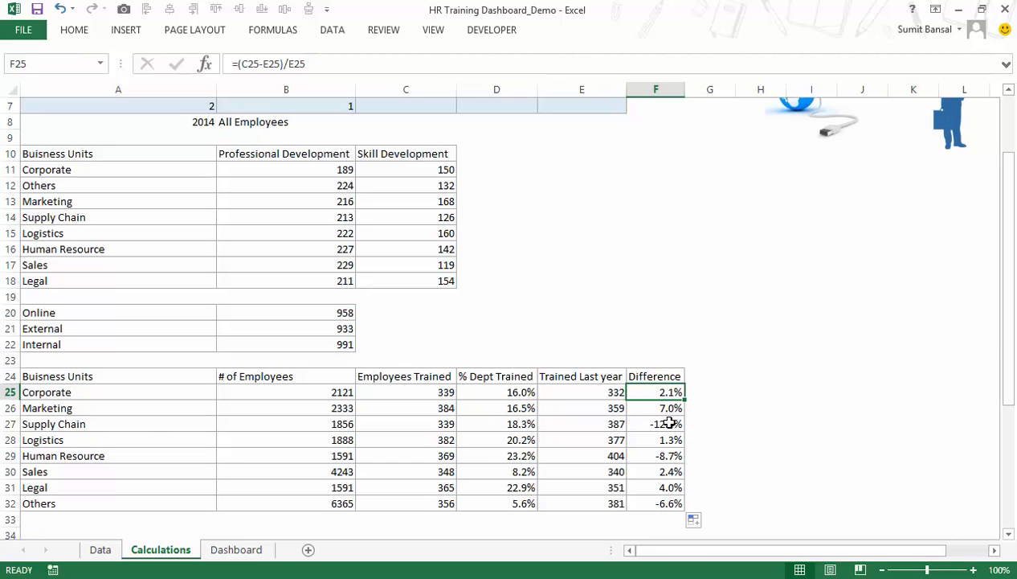
{"action": "left_click", "coordinate": [654, 424]}
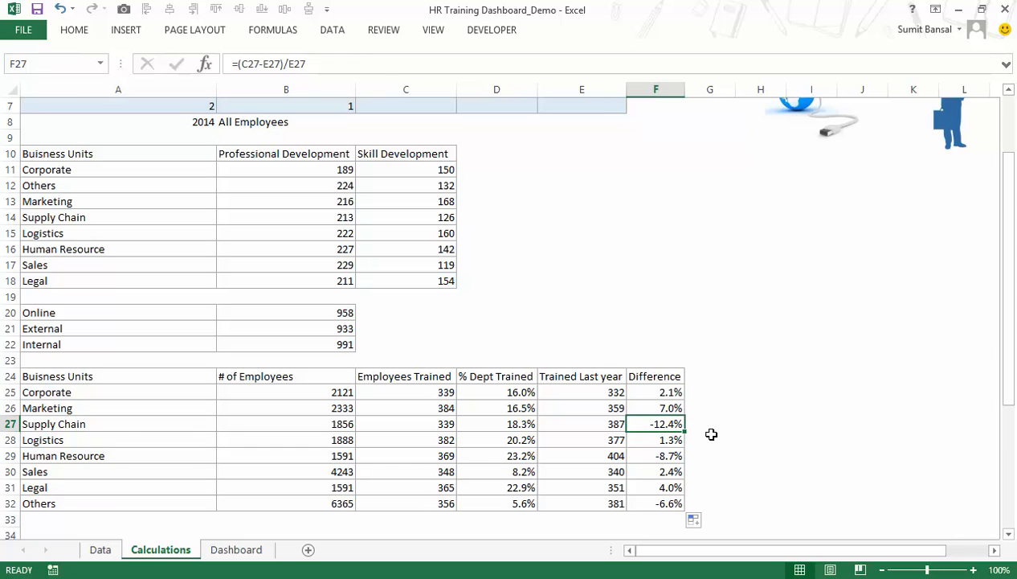
{"action": "left_click", "coordinate": [236, 550]}
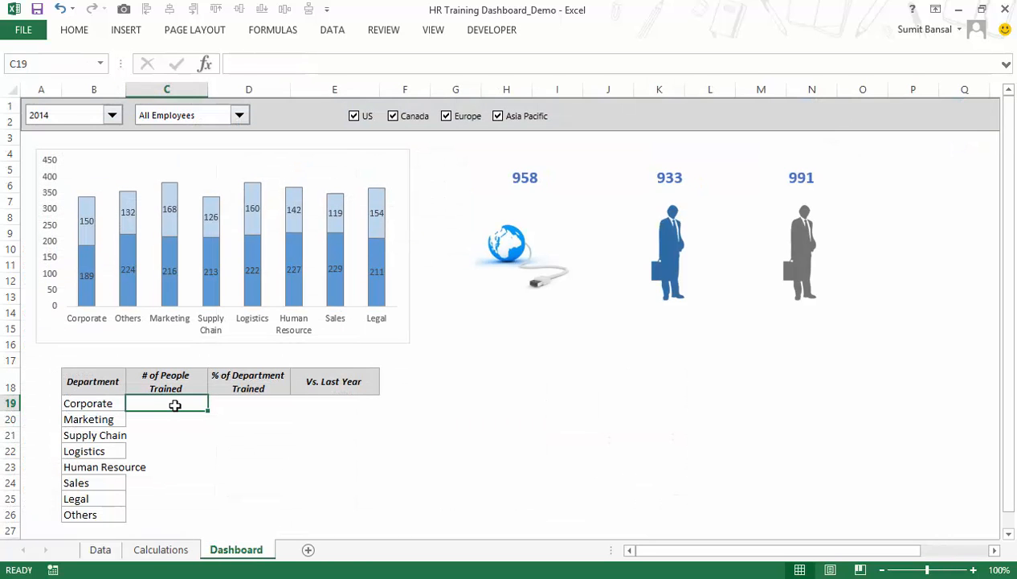
{"action": "type", "text": "="}
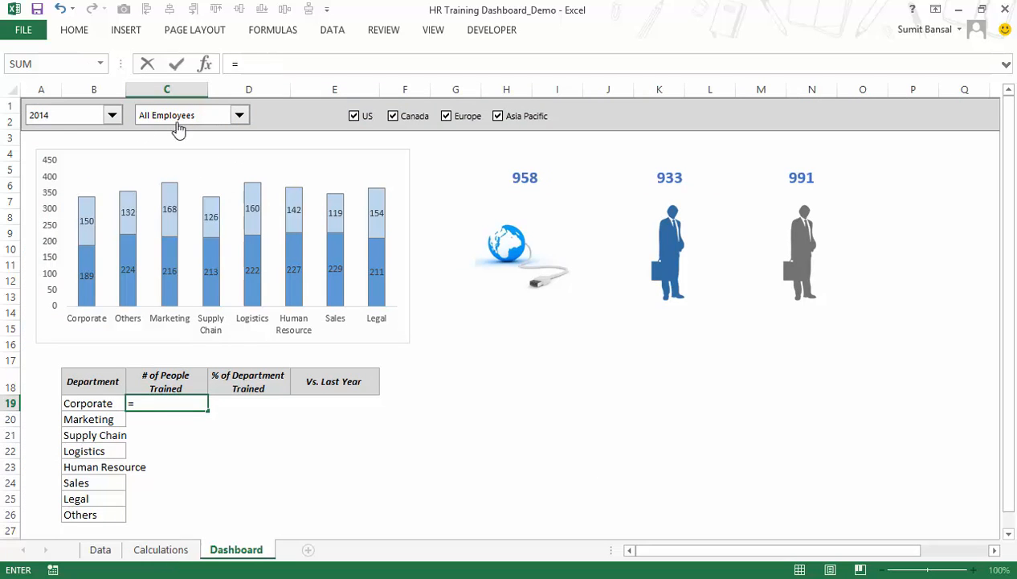
{"action": "left_click", "coordinate": [182, 553]}
{"action": "left_click", "coordinate": [329, 393]}
{"action": "key", "text": "Return"}
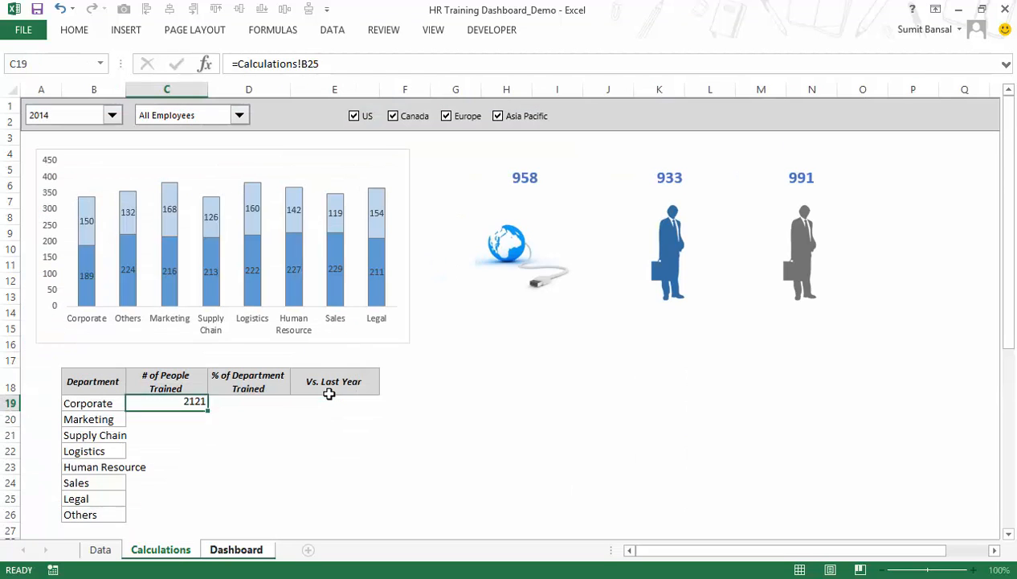
{"action": "left_click", "coordinate": [199, 402]}
{"action": "double_click", "coordinate": [207, 410]}
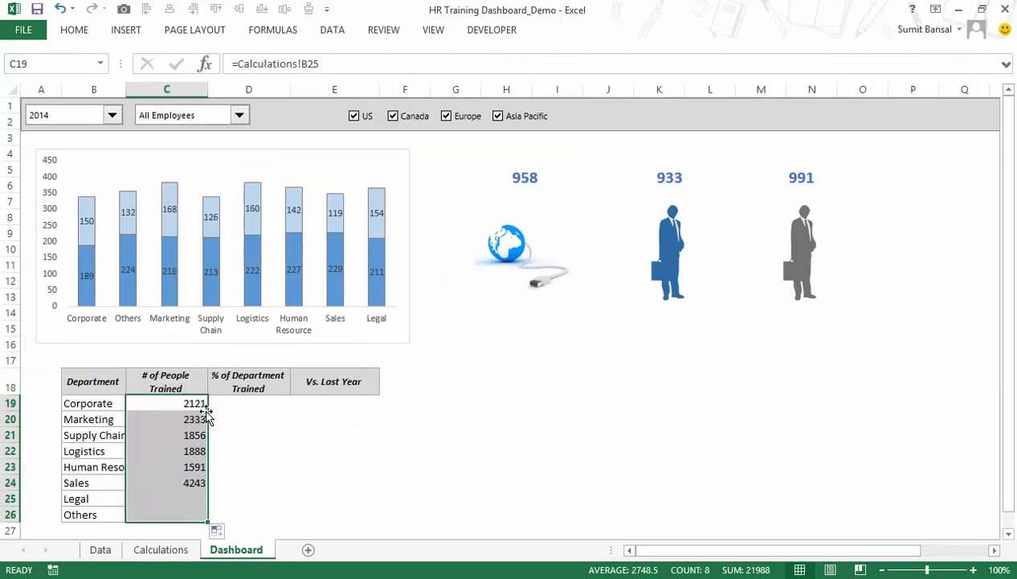
Link D19 under % of Department Trained with =Calculations!D25 and fill it down through D26.
{"action": "left_click", "coordinate": [240, 403]}
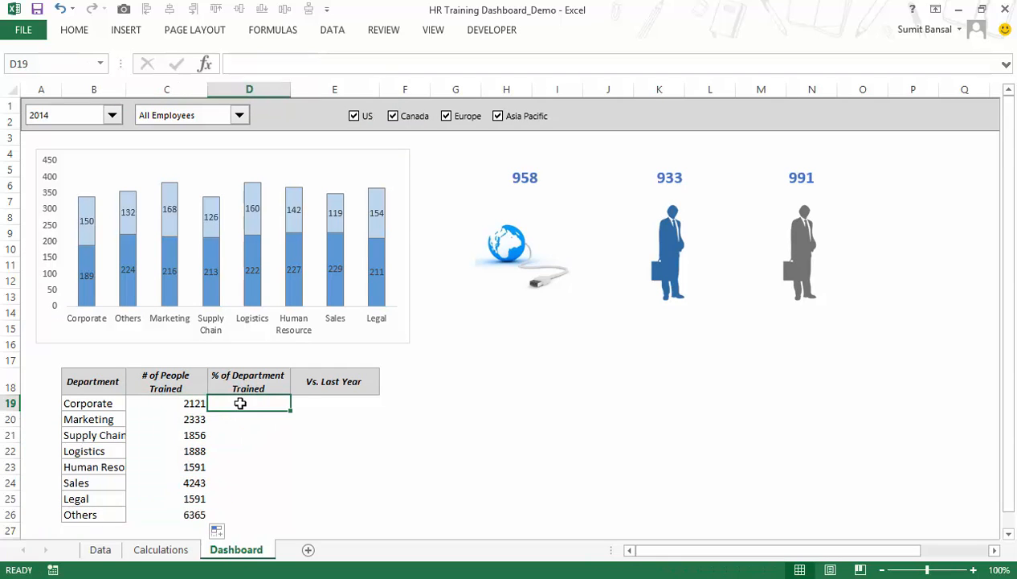
{"action": "type", "text": "="}
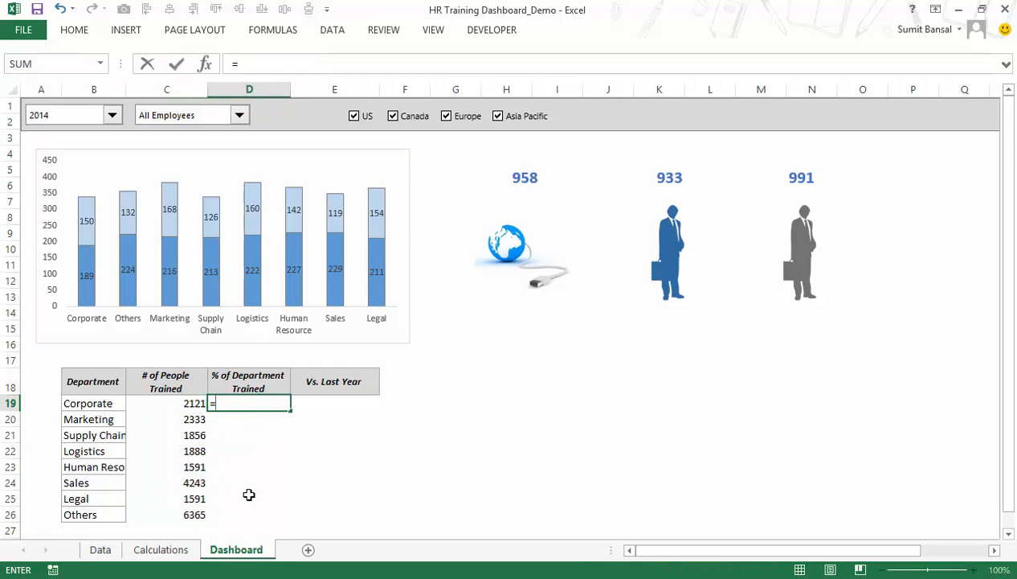
{"action": "left_click", "coordinate": [182, 550]}
{"action": "left_click", "coordinate": [485, 394]}
{"action": "key", "text": "Return"}
{"action": "left_click", "coordinate": [277, 404]}
{"action": "double_click", "coordinate": [285, 411]}
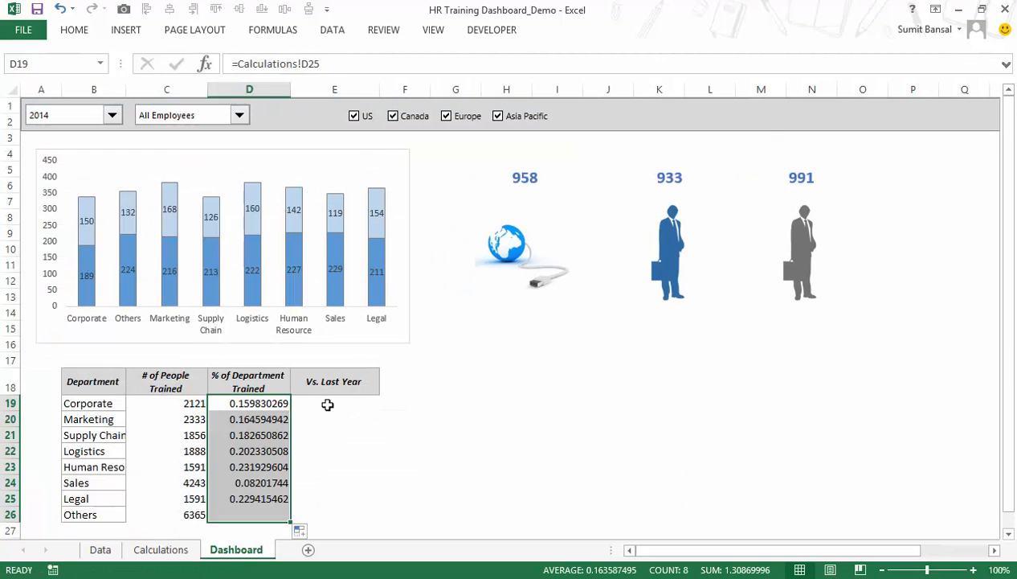
Link E19 under Vs. Last Year with =Calculations!F25 and fill it down through E26.
{"action": "left_click", "coordinate": [334, 399]}
{"action": "type", "text": "="}
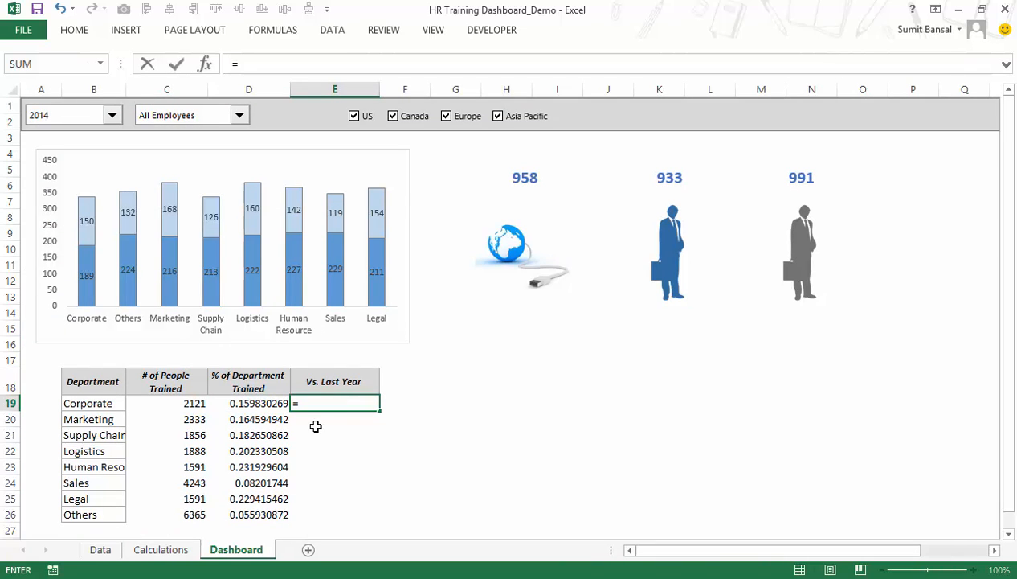
{"action": "left_click", "coordinate": [175, 550]}
{"action": "left_click", "coordinate": [648, 392]}
{"action": "key", "text": "Return"}
{"action": "left_click", "coordinate": [362, 406]}
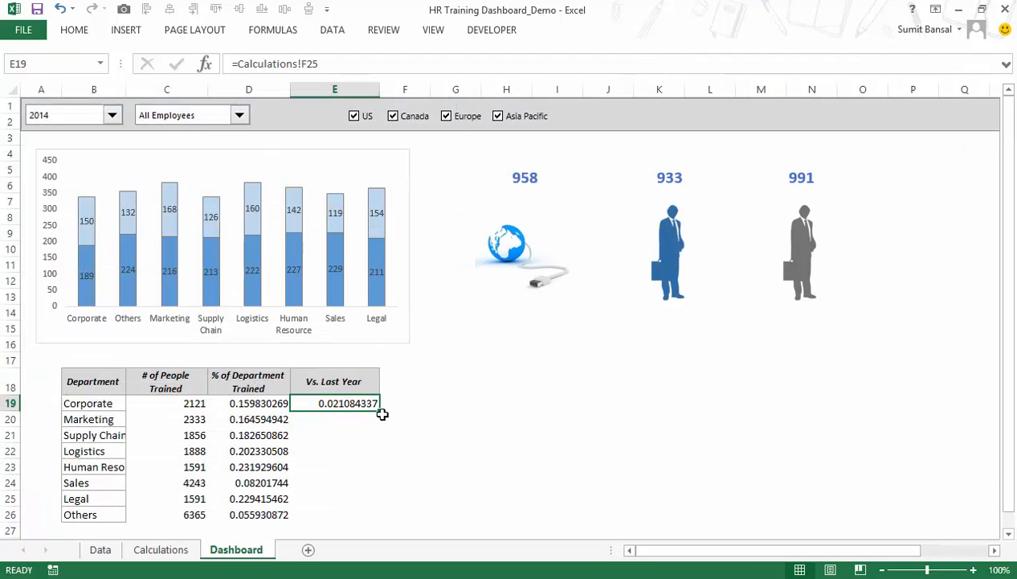
{"action": "double_click", "coordinate": [379, 411]}
Format C19:C26 as Number with the 1000 separator and 0 decimal places.
{"action": "left_click_drag", "start_coordinate": [206, 408], "coordinate": [196, 508]}
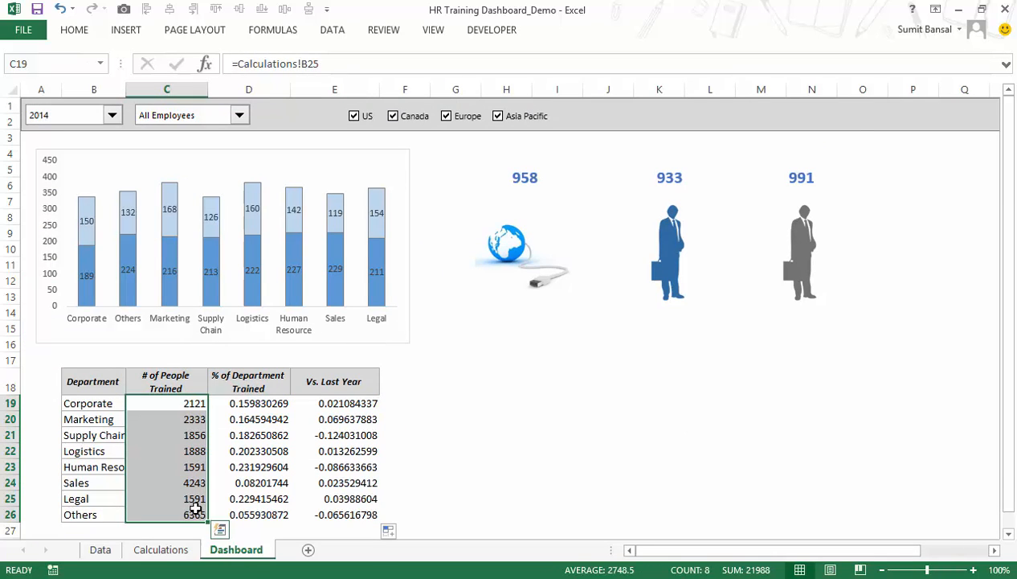
{"action": "key", "text": "ctrl+1"}
{"action": "left_click", "coordinate": [482, 97]}
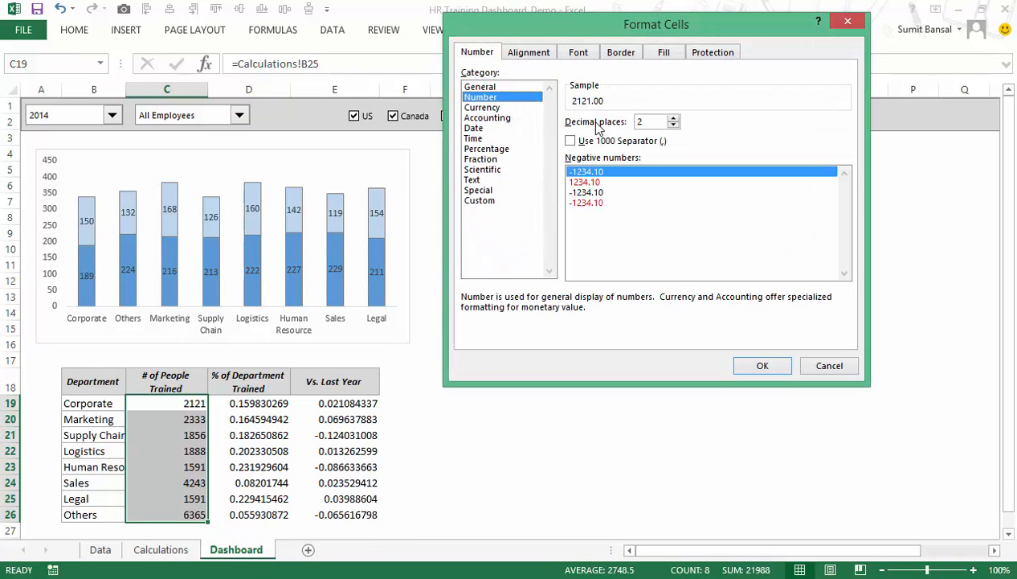
{"action": "left_click", "coordinate": [570, 142]}
{"action": "left_click", "coordinate": [673, 125]}
{"action": "left_click", "coordinate": [674, 124]}
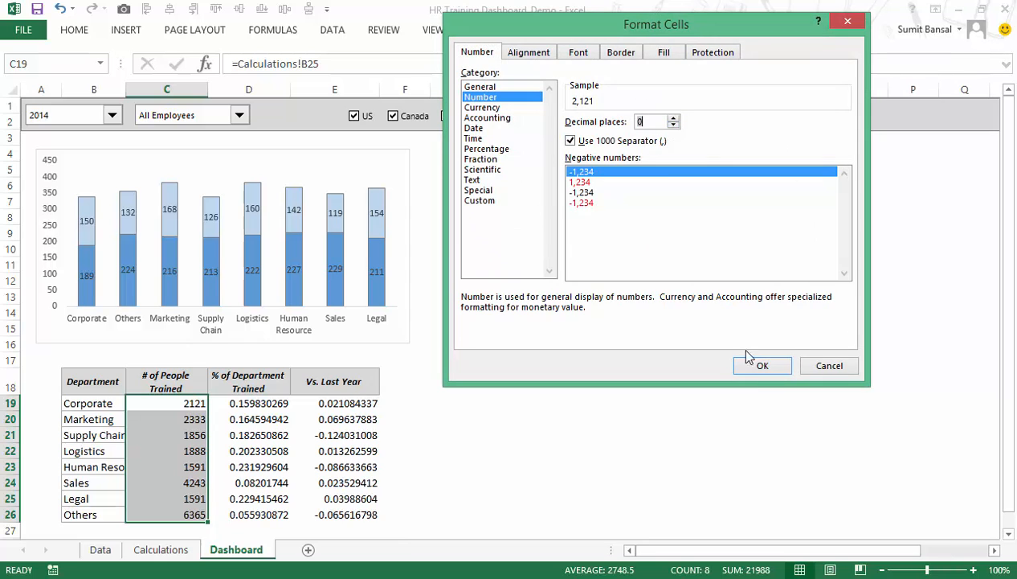
{"action": "left_click", "coordinate": [761, 367]}
Format D19:E26 as Percentage with 1 decimal place.
{"action": "left_click_drag", "start_coordinate": [242, 403], "coordinate": [342, 514]}
{"action": "key", "text": "ctrl+1"}
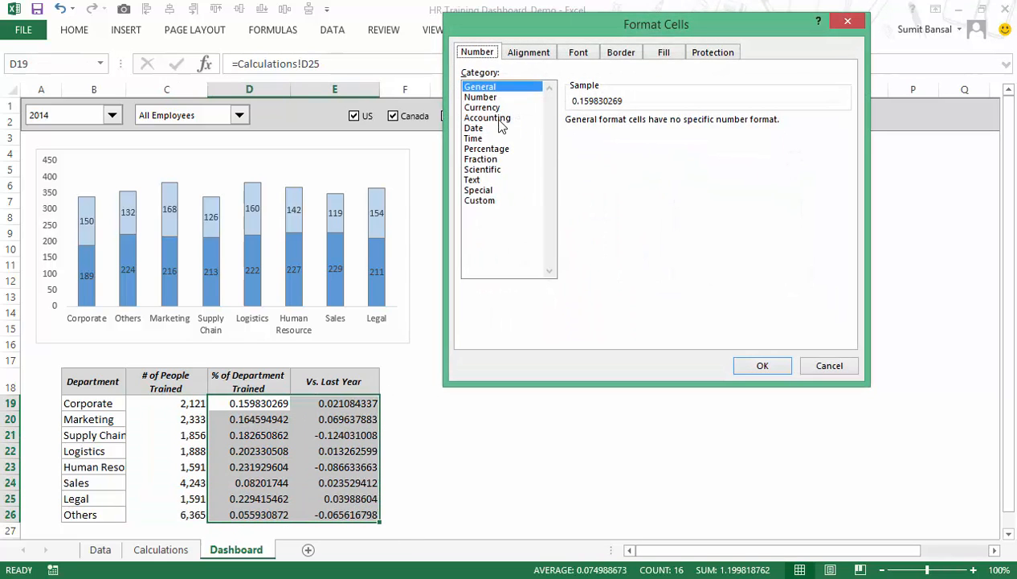
{"action": "left_click", "coordinate": [487, 150]}
{"action": "left_click", "coordinate": [673, 125]}
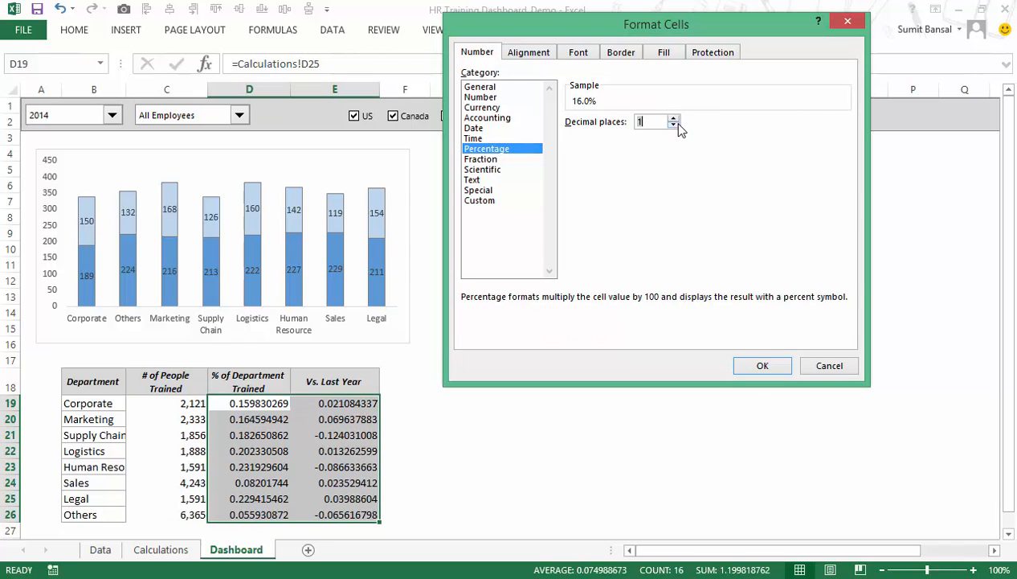
{"action": "left_click", "coordinate": [751, 368]}
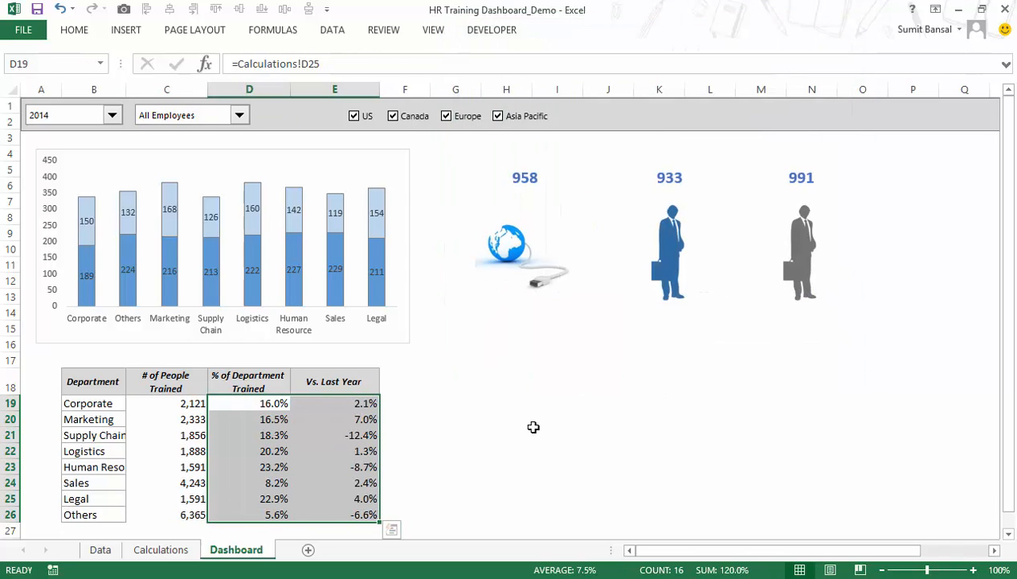
{"action": "left_click", "coordinate": [495, 450]}
Start a new conditional formatting rule for E19:E26 using Icon Sets with the 3 Arrows (Colored) style.
{"action": "left_click_drag", "start_coordinate": [347, 406], "coordinate": [347, 514]}
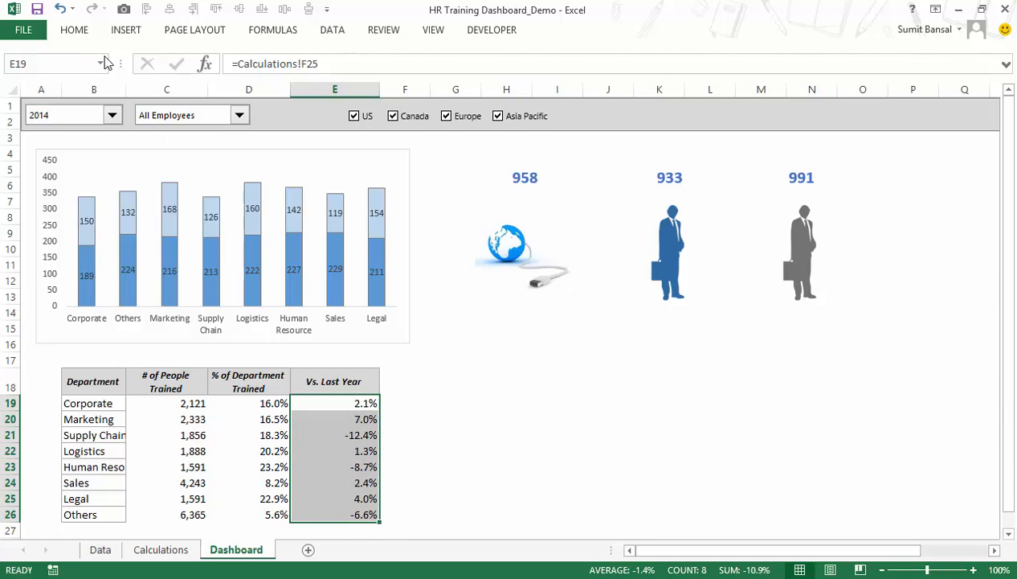
{"action": "left_click", "coordinate": [81, 34]}
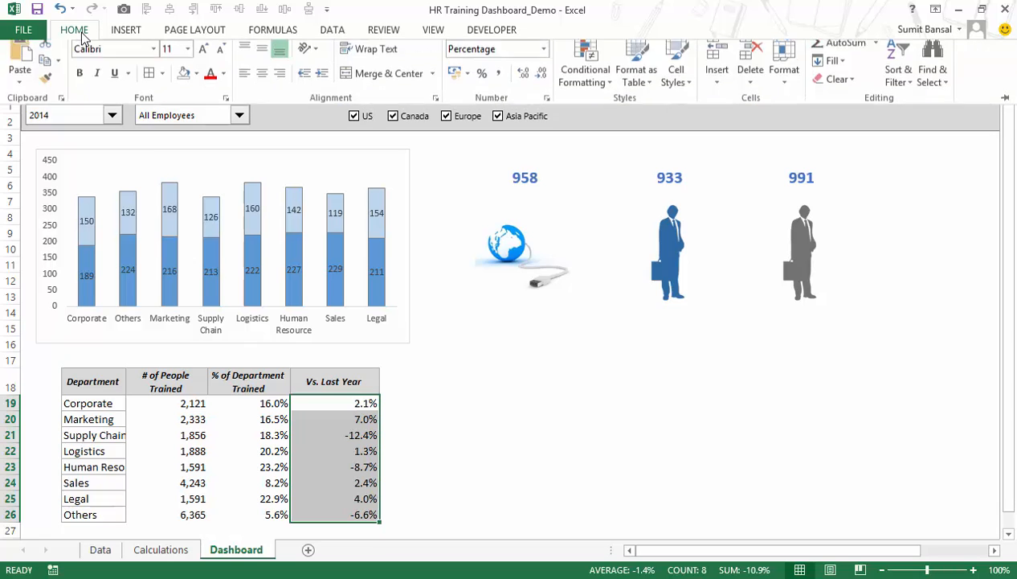
{"action": "left_click", "coordinate": [601, 103]}
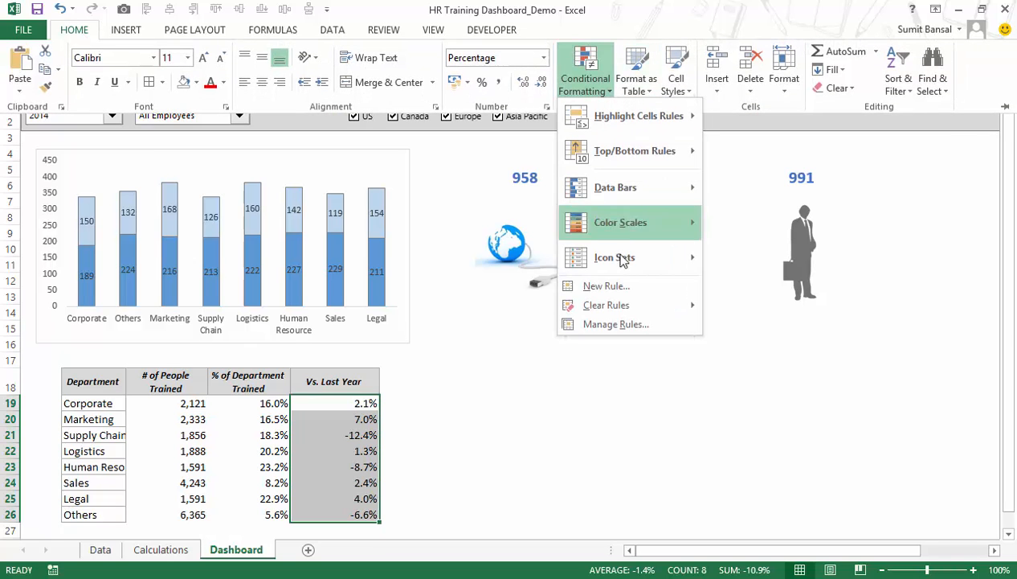
{"action": "left_click", "coordinate": [599, 287]}
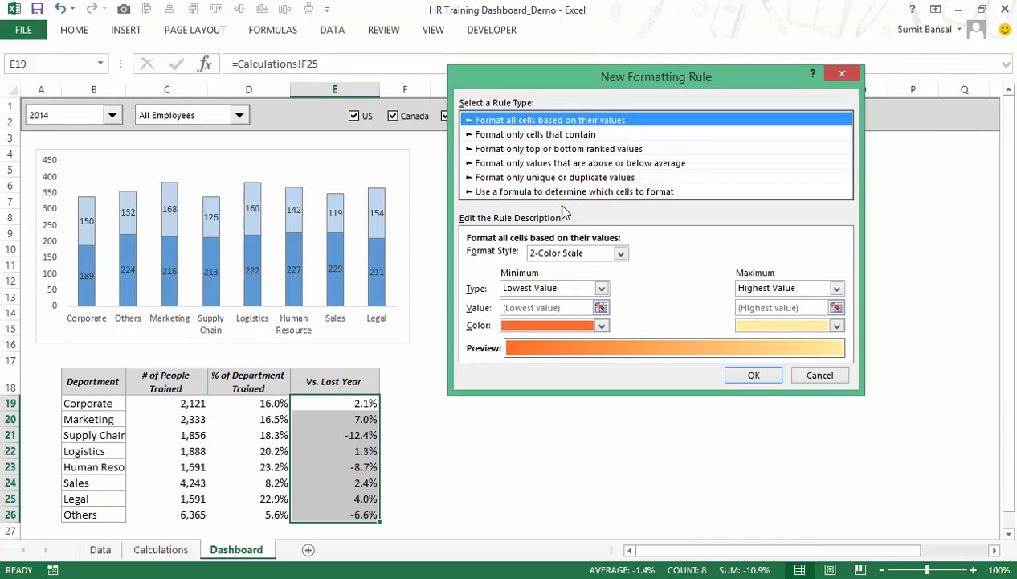
{"action": "left_click", "coordinate": [594, 254]}
{"action": "left_click", "coordinate": [592, 292]}
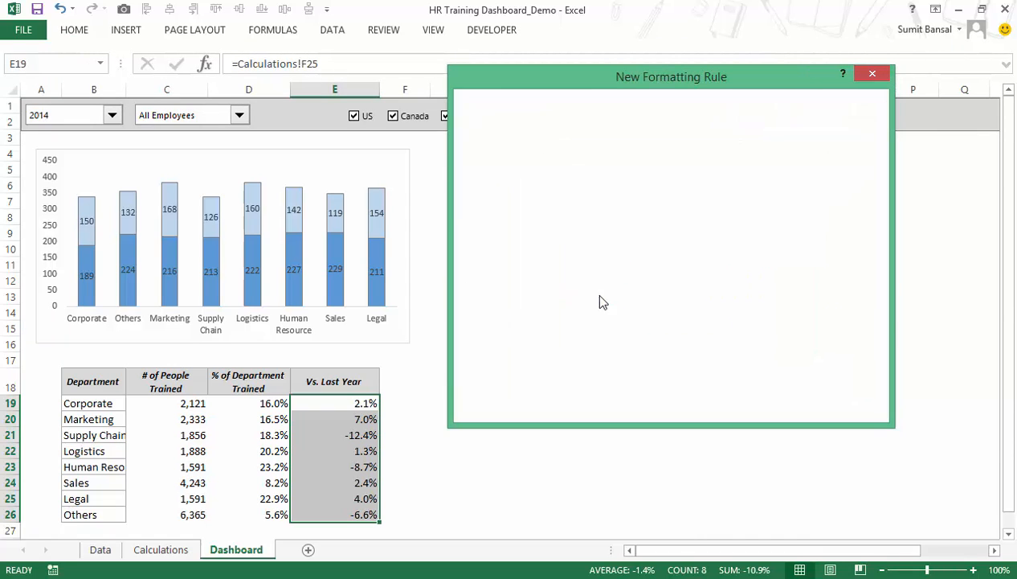
{"action": "left_click", "coordinate": [619, 276]}
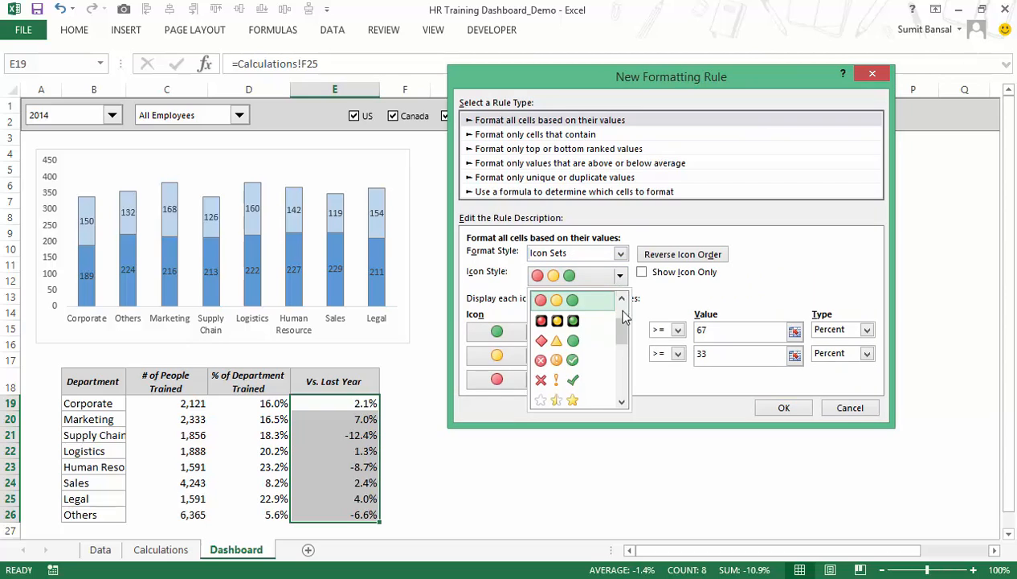
{"action": "left_click_drag", "start_coordinate": [620, 342], "coordinate": [608, 322]}
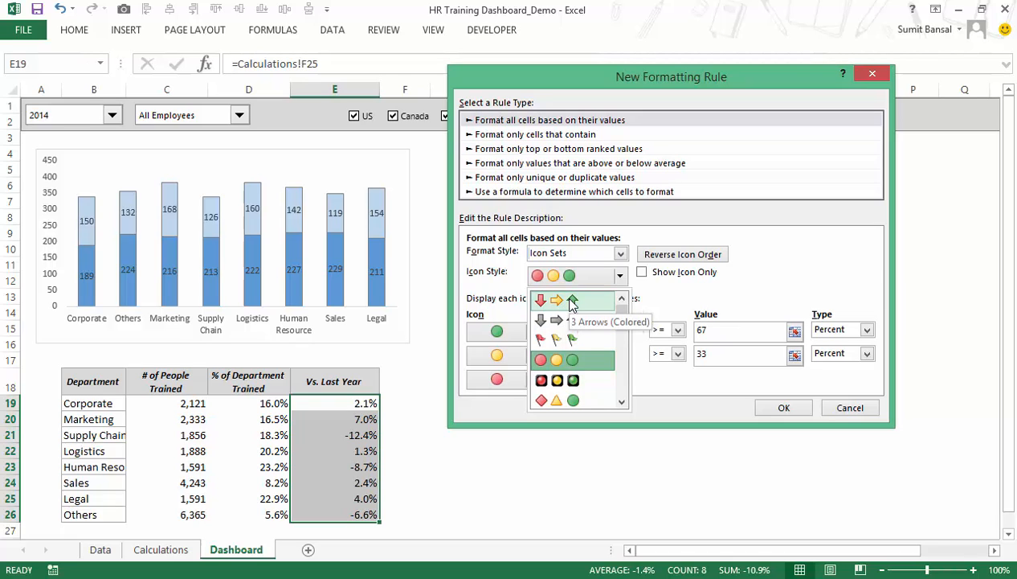
{"action": "left_click", "coordinate": [571, 301]}
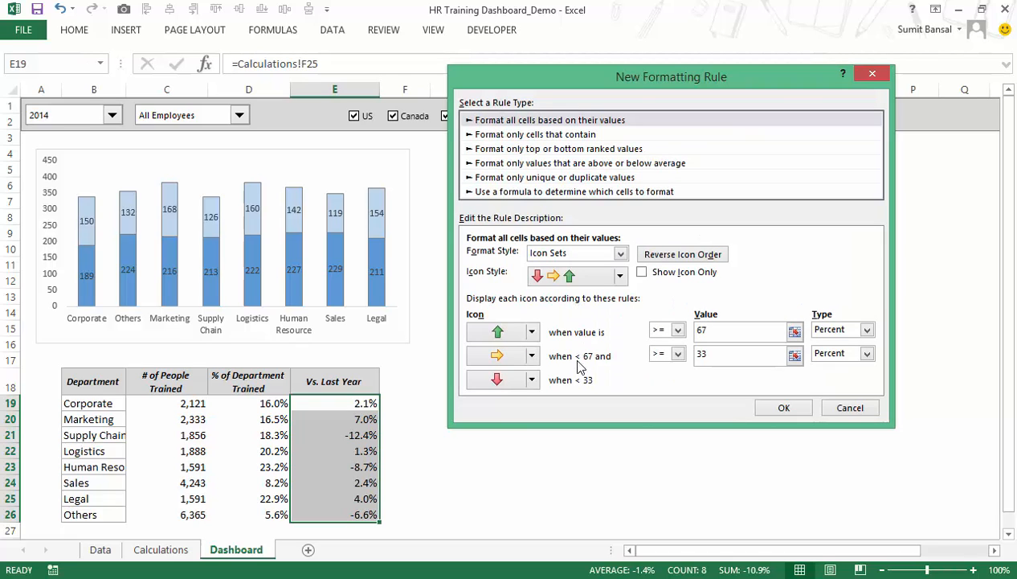
Set both icon thresholds to Number type with value 0, change the middle icon to a red down arrow, and apply the rule.
{"action": "left_click", "coordinate": [867, 354]}
{"action": "left_click", "coordinate": [836, 368]}
{"action": "left_click", "coordinate": [866, 329]}
{"action": "left_click", "coordinate": [843, 344]}
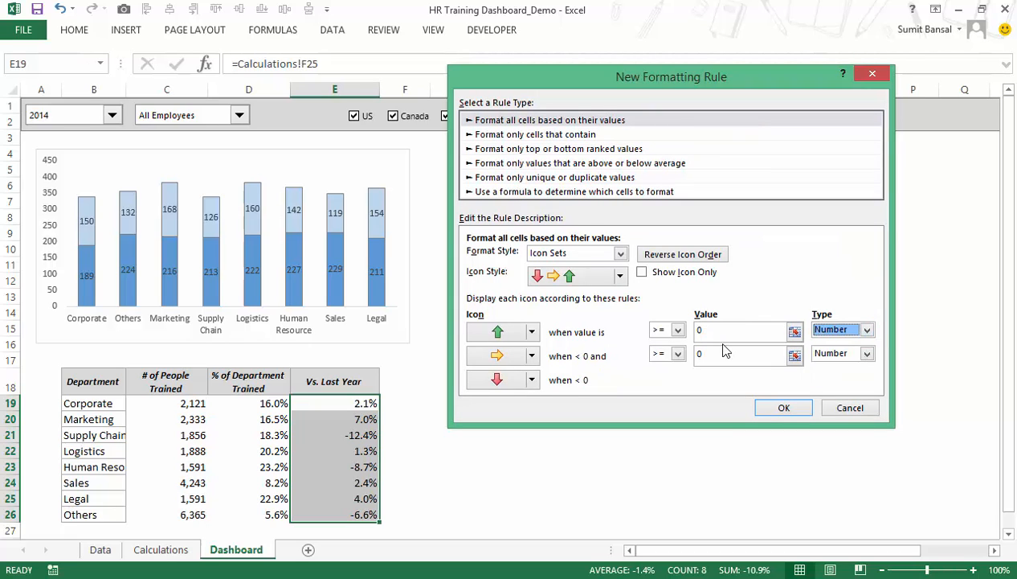
{"action": "left_click", "coordinate": [531, 355]}
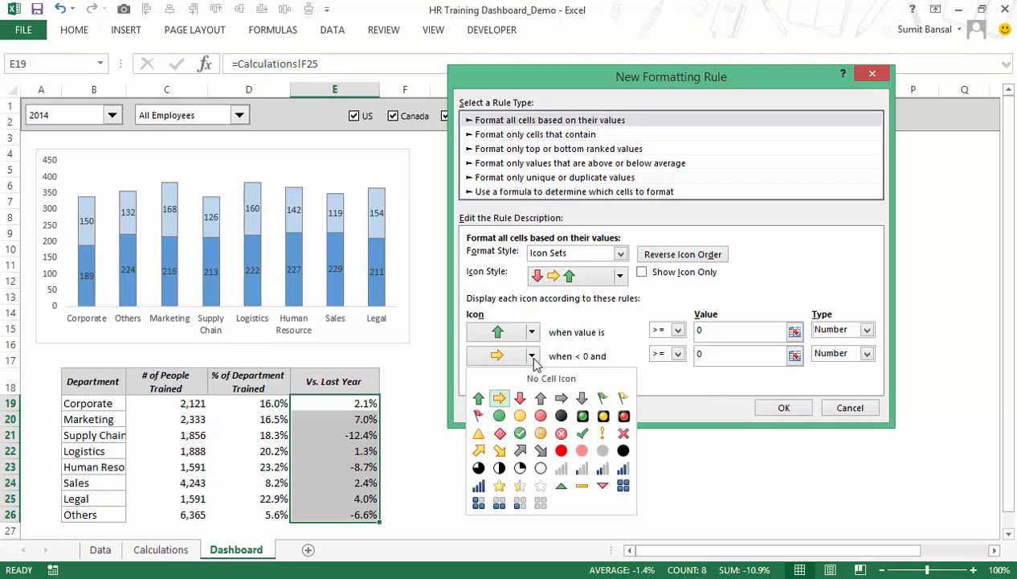
{"action": "left_click", "coordinate": [520, 398]}
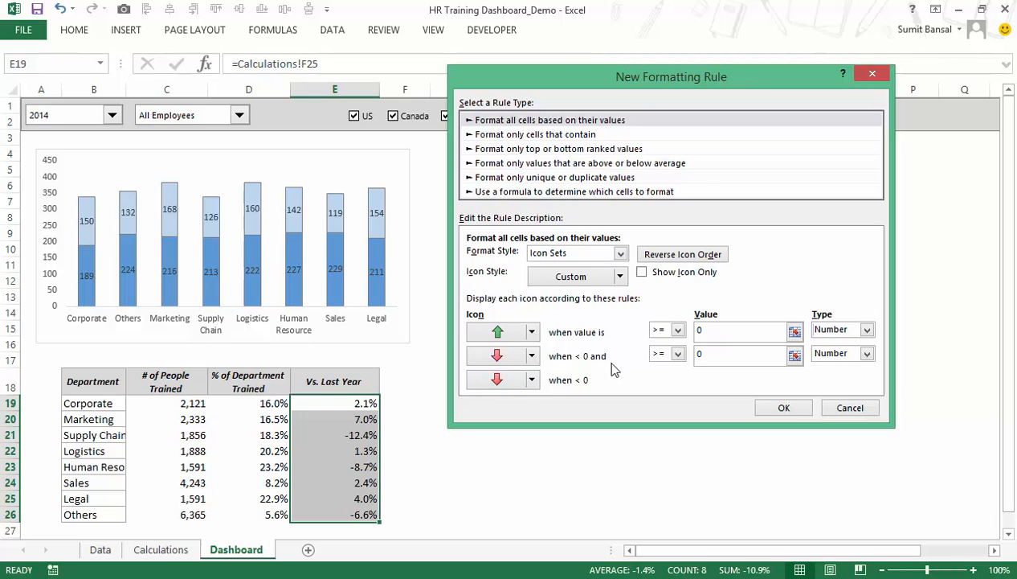
{"action": "left_click", "coordinate": [678, 355]}
{"action": "left_click", "coordinate": [784, 407]}
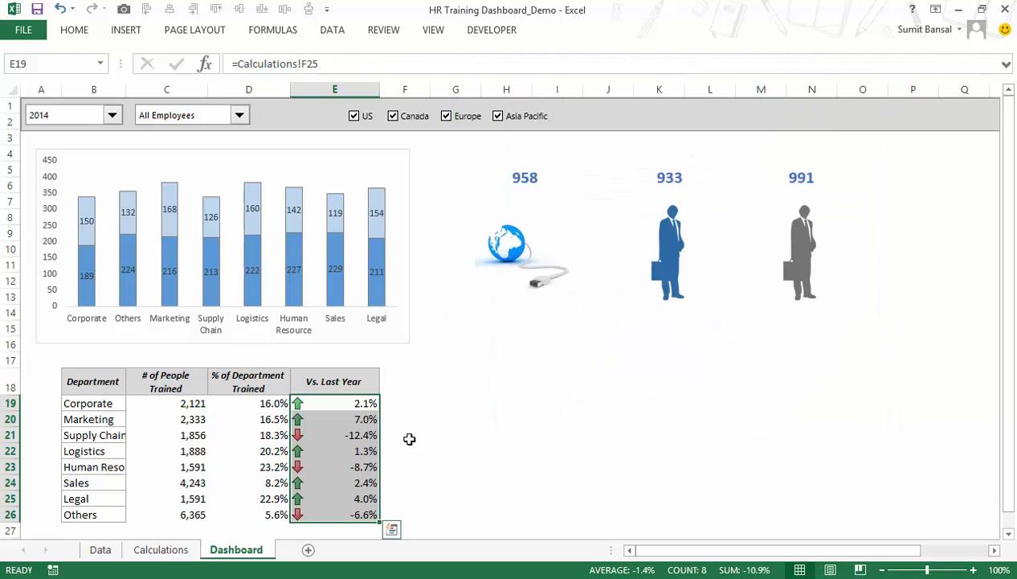
Apply cell borders to the whole department table, B18:E26.
{"action": "left_click_drag", "start_coordinate": [318, 404], "coordinate": [371, 512]}
{"action": "left_click_drag", "start_coordinate": [113, 383], "coordinate": [326, 514]}
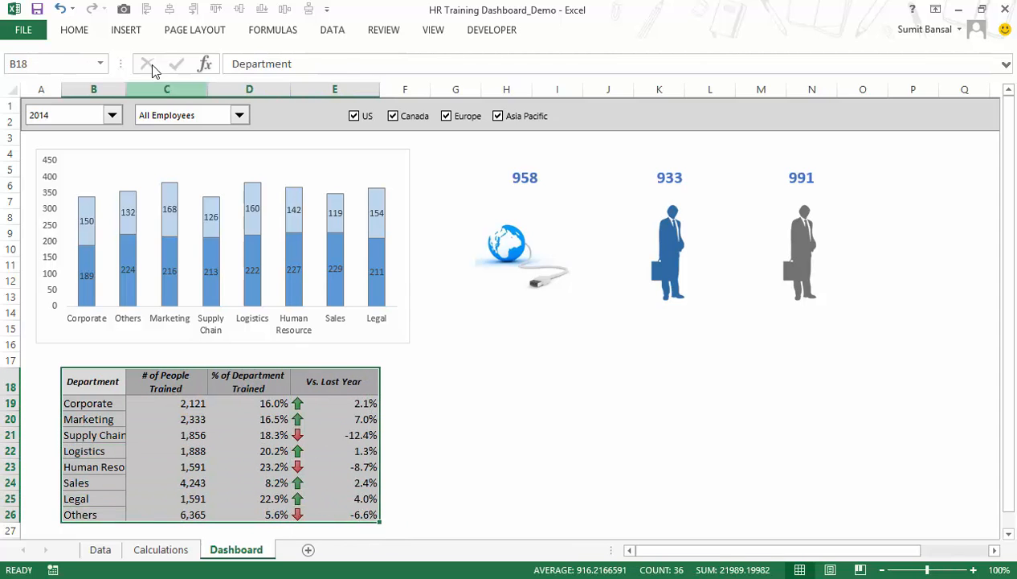
{"action": "left_click", "coordinate": [84, 34]}
{"action": "left_click", "coordinate": [149, 83]}
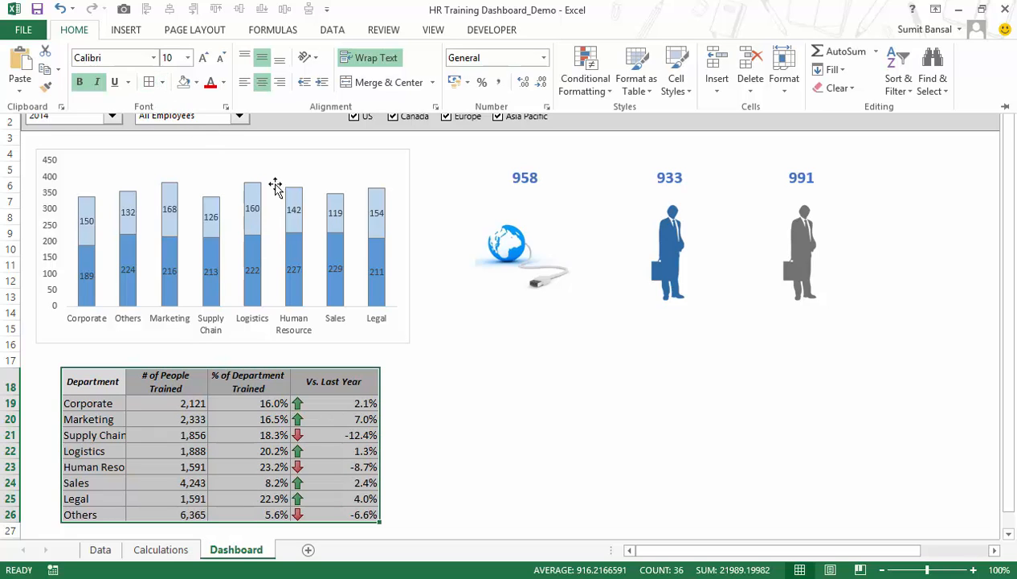
{"action": "left_click", "coordinate": [474, 353]}
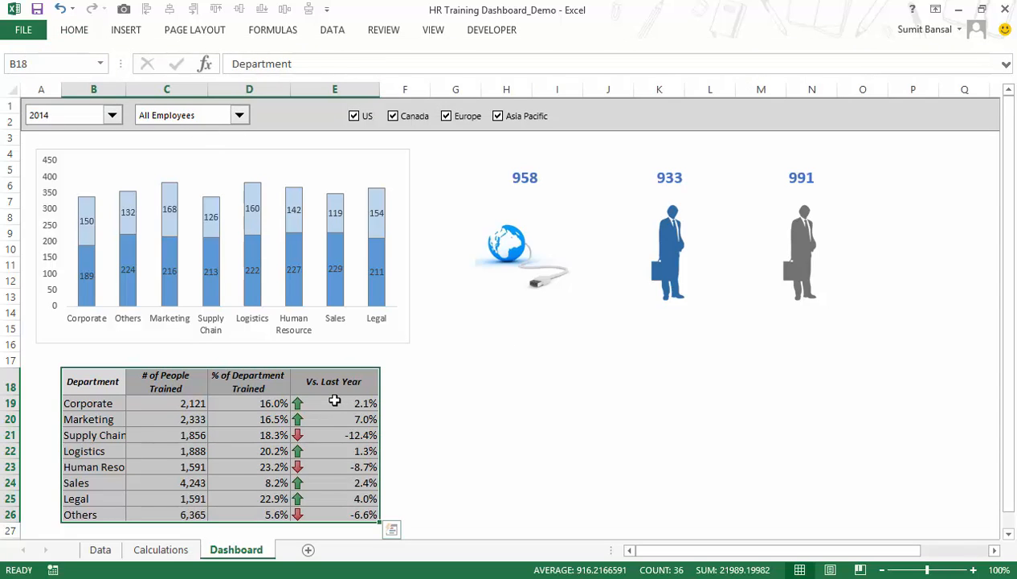
Center the values in C19:E26 horizontally.
{"action": "left_click_drag", "start_coordinate": [335, 402], "coordinate": [337, 466]}
{"action": "left_click_drag", "start_coordinate": [172, 403], "coordinate": [321, 512]}
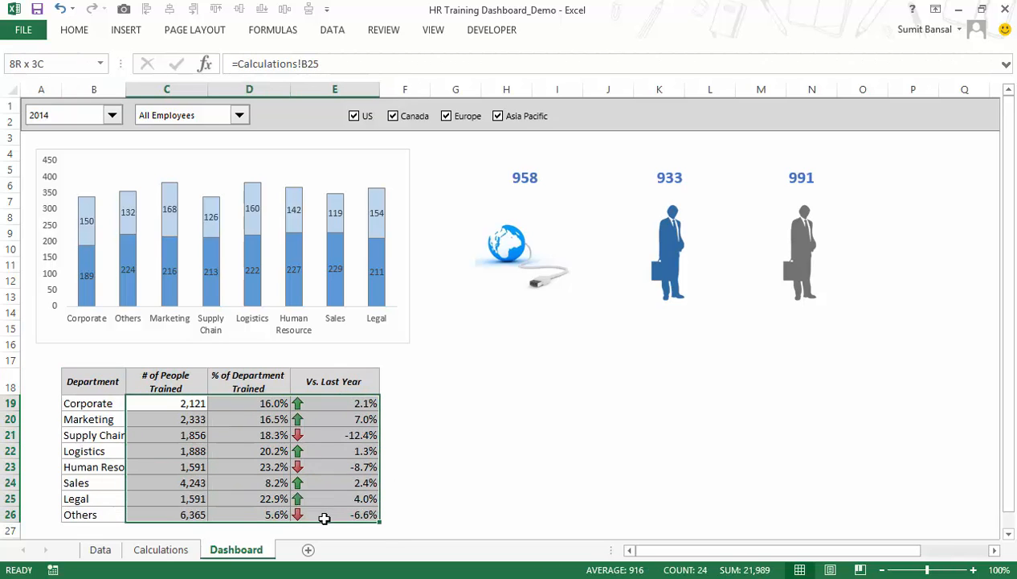
{"action": "left_click", "coordinate": [83, 32]}
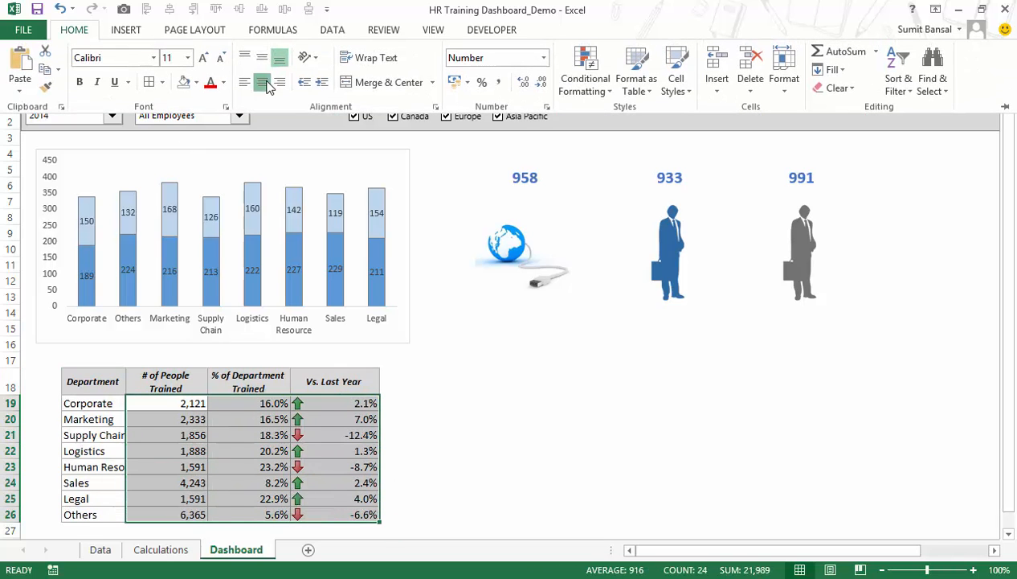
{"action": "left_click", "coordinate": [264, 82]}
{"action": "left_click", "coordinate": [357, 401]}
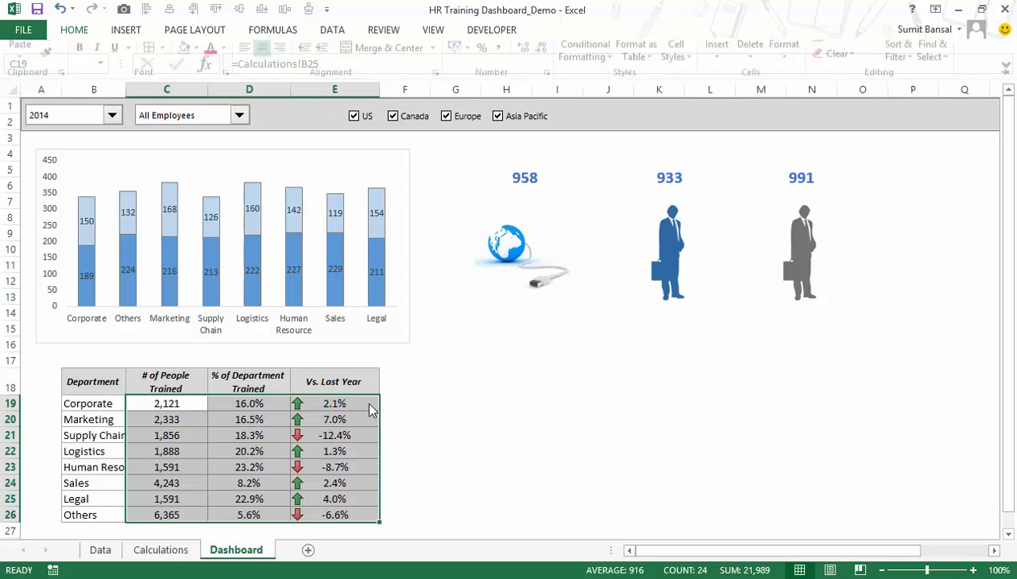
Widen columns B and E slightly to give the department table on the Dashboard sheet more room.
{"action": "left_click_drag", "start_coordinate": [104, 379], "coordinate": [314, 381]}
{"action": "left_click", "coordinate": [118, 90]}
{"action": "left_click_drag", "start_coordinate": [126, 89], "coordinate": [132, 89]}
{"action": "left_click_drag", "start_coordinate": [210, 89], "coordinate": [214, 90]}
{"action": "left_click_drag", "start_coordinate": [296, 89], "coordinate": [298, 90]}
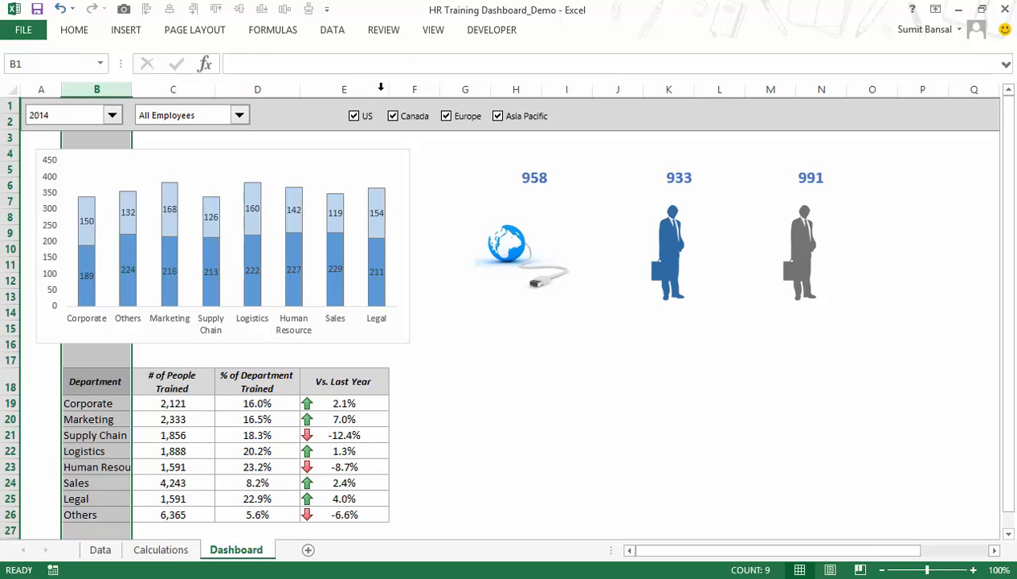
{"action": "left_click", "coordinate": [383, 87]}
{"action": "left_click_drag", "start_coordinate": [387, 88], "coordinate": [394, 88]}
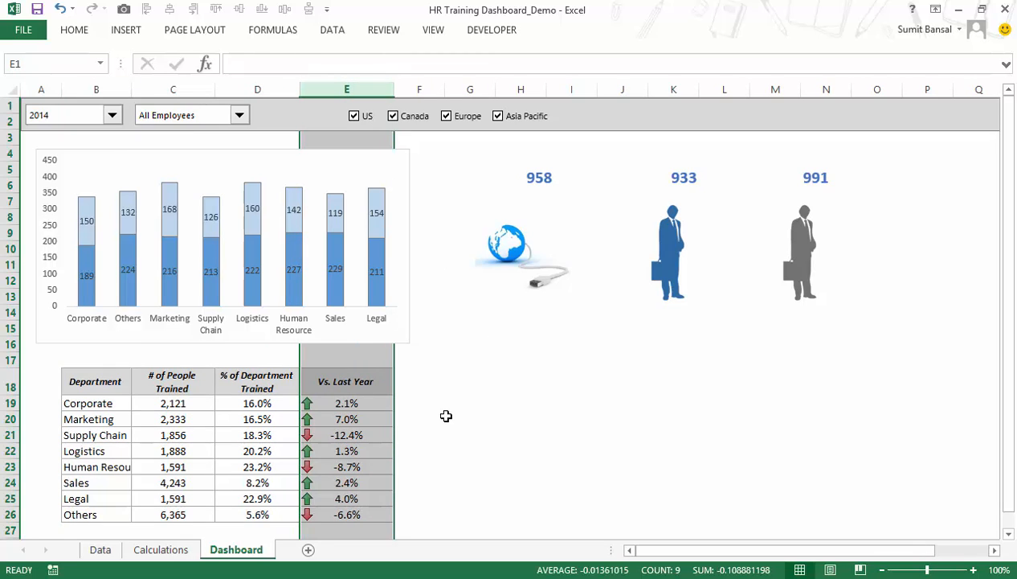
{"action": "scroll", "coordinate": [467, 409], "scroll_direction": "down", "scroll_amount": 1}
{"action": "left_click", "coordinate": [522, 454]}
{"action": "scroll", "coordinate": [345, 438], "scroll_direction": "up", "scroll_amount": 1}
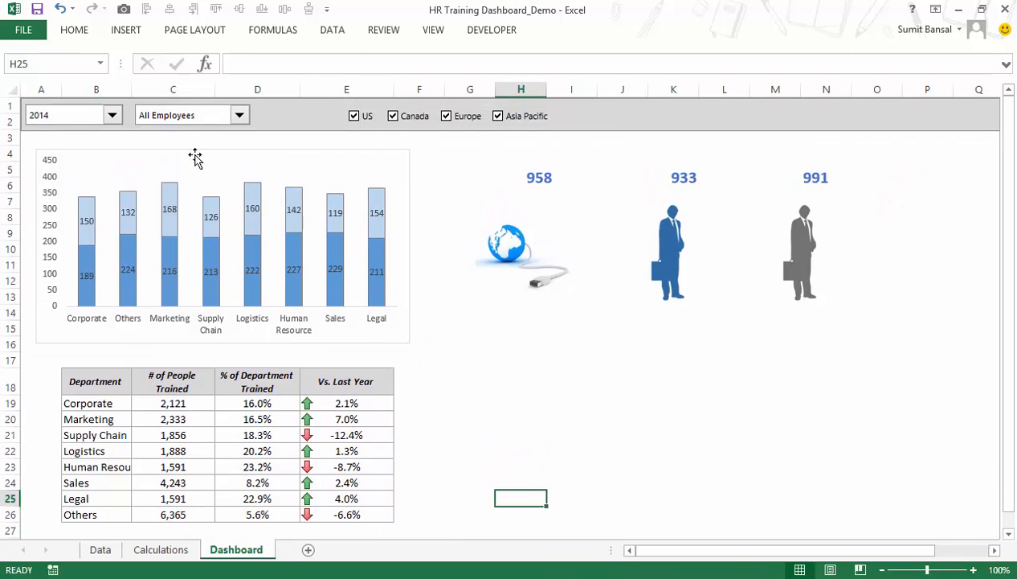
Switch the dashboard's year selector to 2013.
{"action": "left_click", "coordinate": [112, 117]}
{"action": "left_click", "coordinate": [110, 133]}
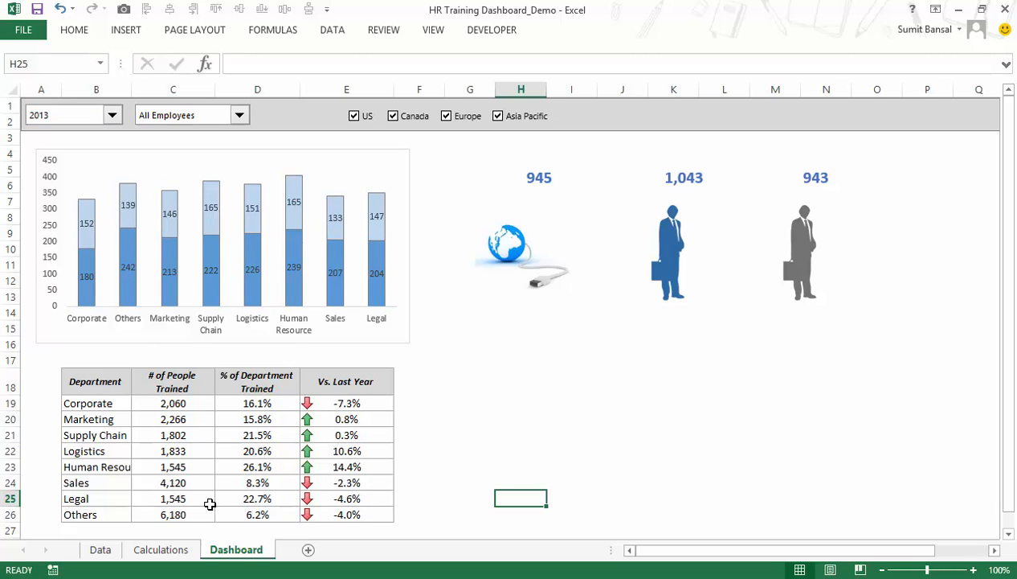
Test the dashboard by clearing the US, Canada, Europe and Asia Pacific check boxes and ticking all four again.
{"action": "left_click", "coordinate": [355, 117]}
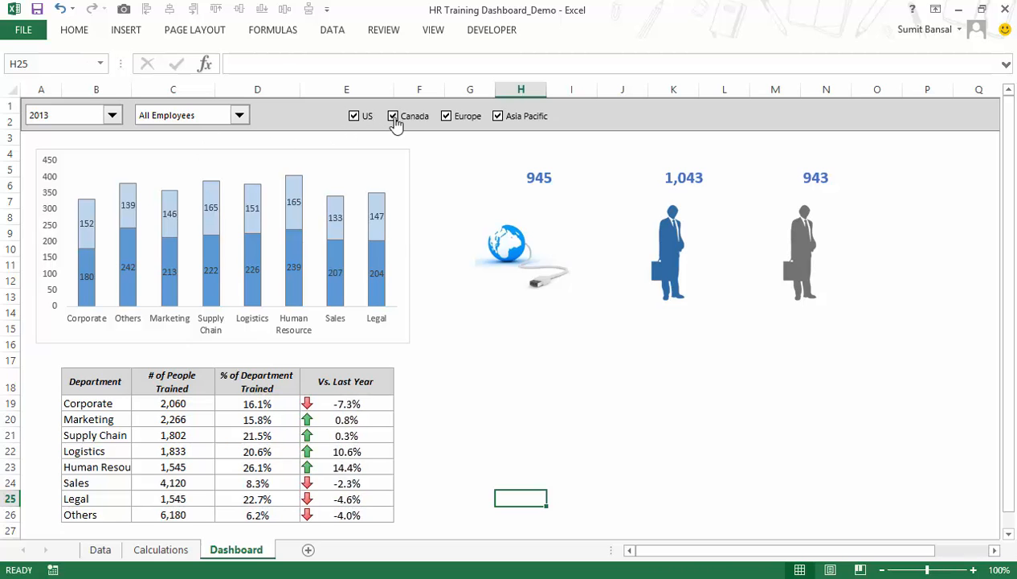
{"action": "left_click", "coordinate": [394, 116]}
{"action": "left_click", "coordinate": [448, 118]}
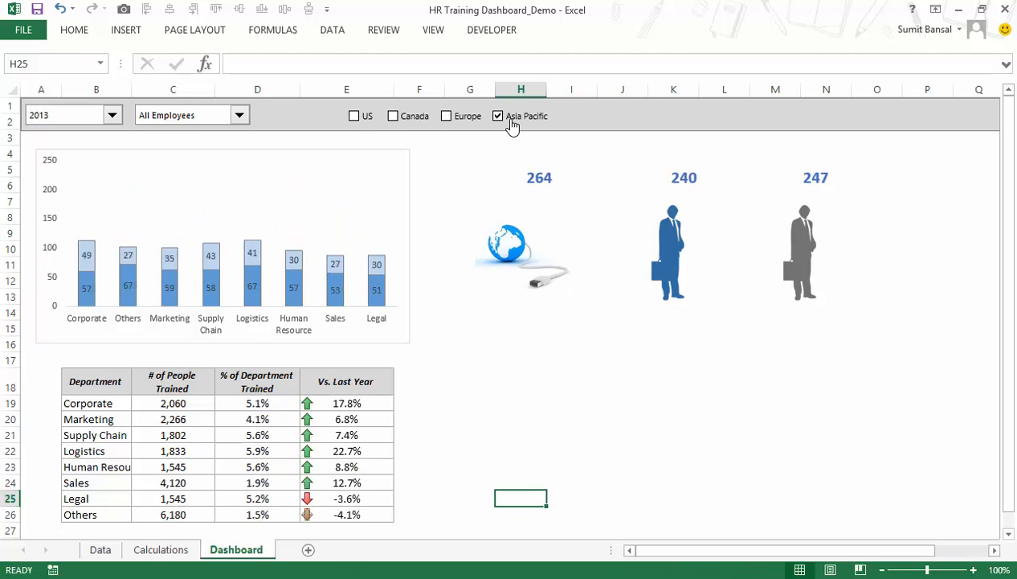
{"action": "left_click", "coordinate": [506, 118]}
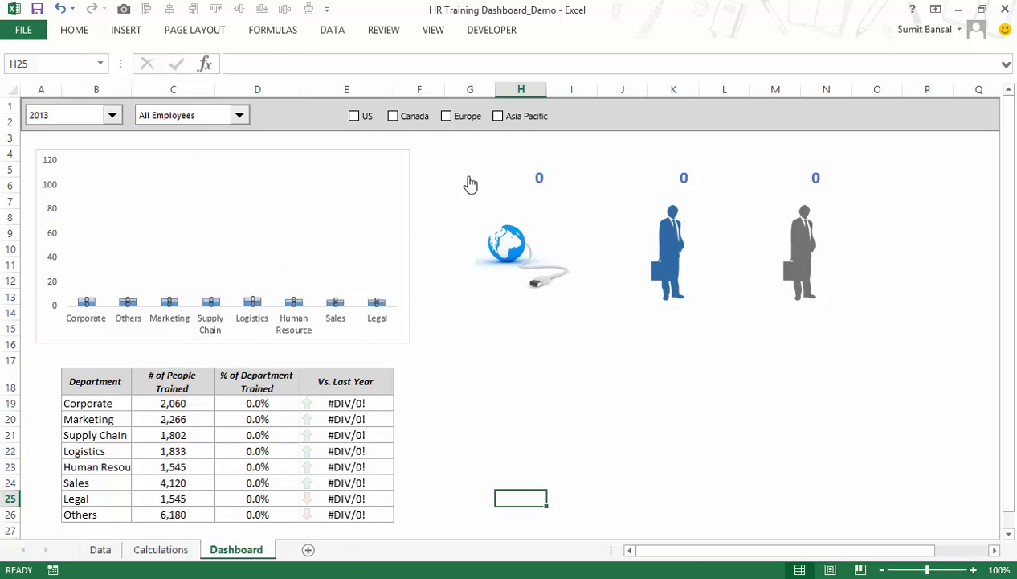
{"action": "left_click", "coordinate": [498, 117]}
{"action": "left_click", "coordinate": [446, 117]}
{"action": "left_click", "coordinate": [393, 117]}
{"action": "left_click", "coordinate": [355, 117]}
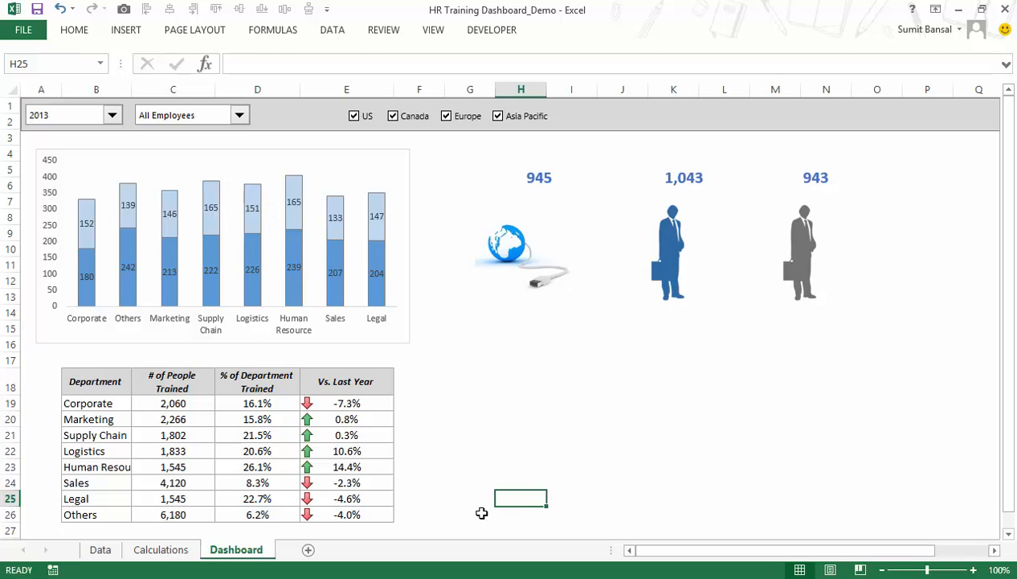
Check the training course list on the Calculations sheet and insert an option button form control around cell I28 of the Dashboard sheet.
{"action": "left_click", "coordinate": [187, 552]}
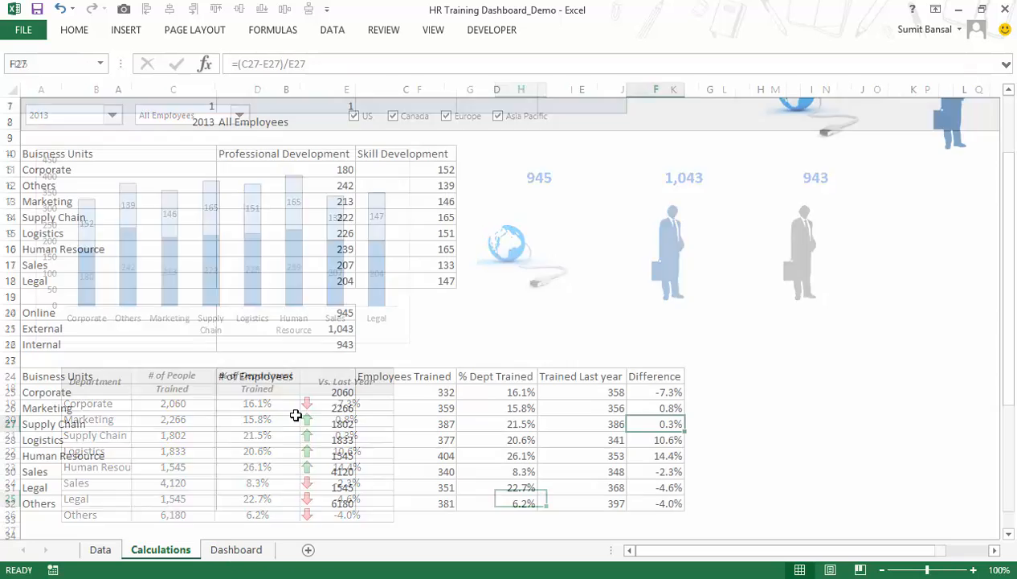
{"action": "scroll", "coordinate": [309, 374], "scroll_direction": "down", "scroll_amount": 4}
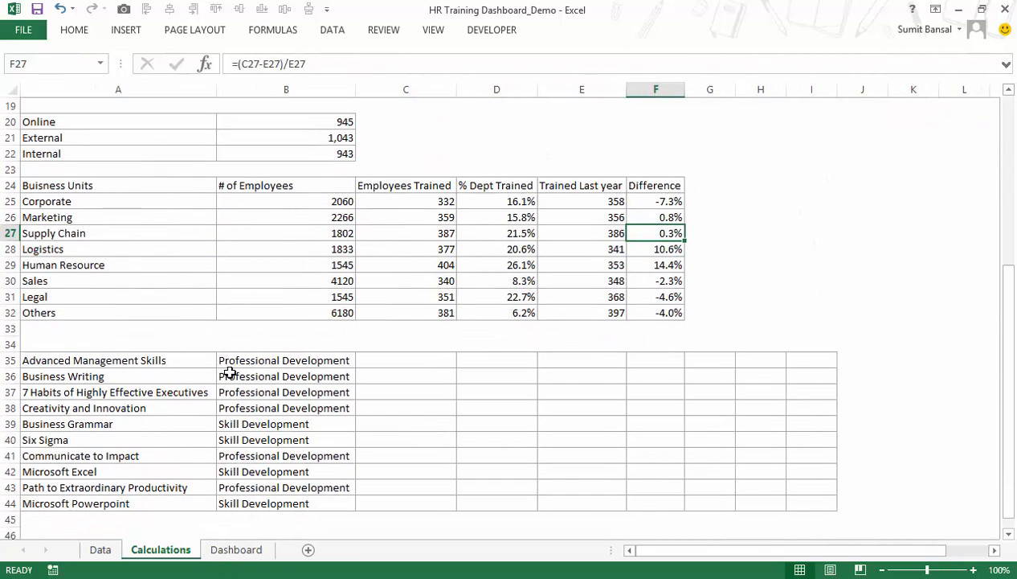
{"action": "left_click", "coordinate": [239, 554]}
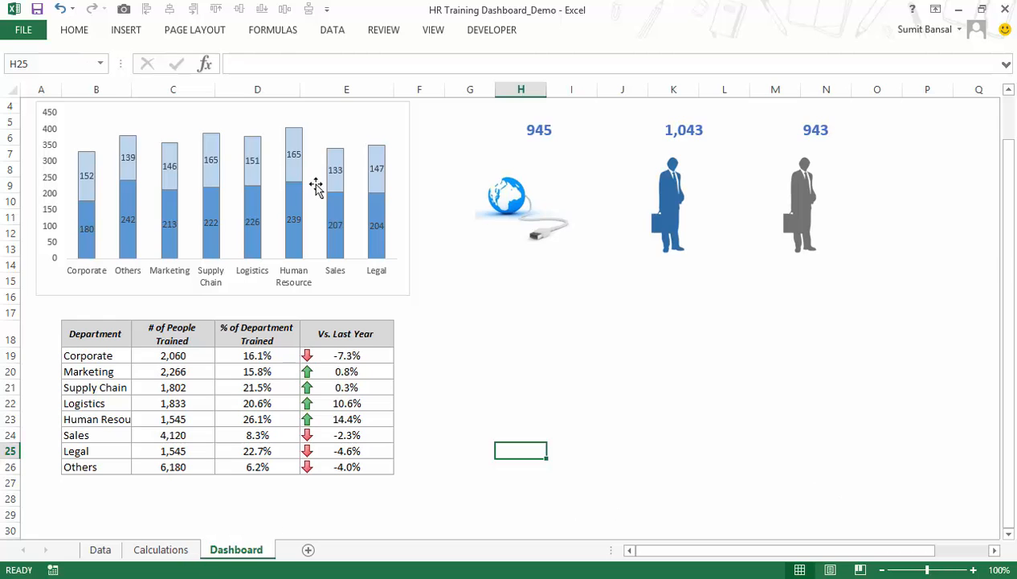
{"action": "left_click", "coordinate": [480, 36]}
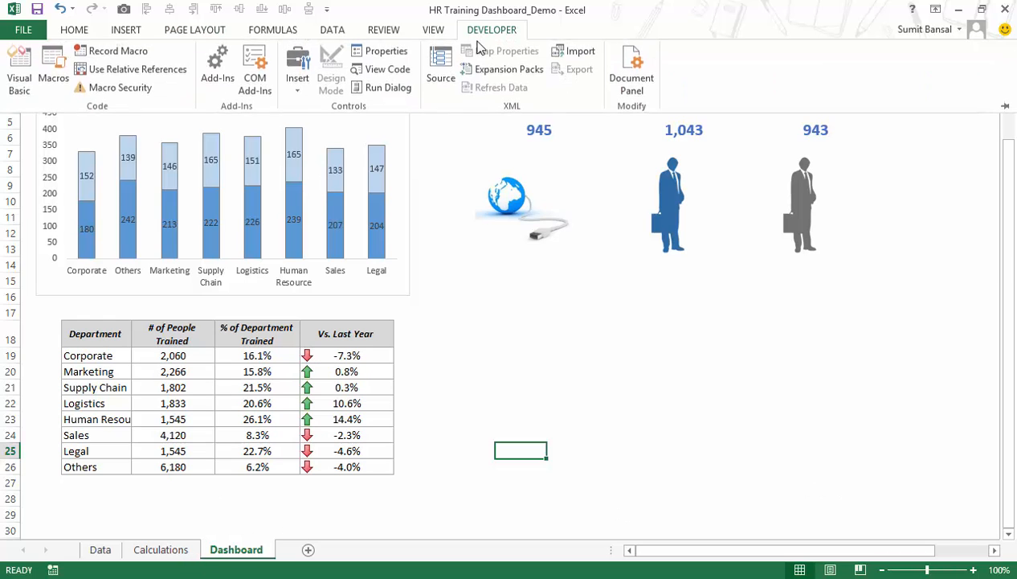
{"action": "left_click", "coordinate": [298, 92]}
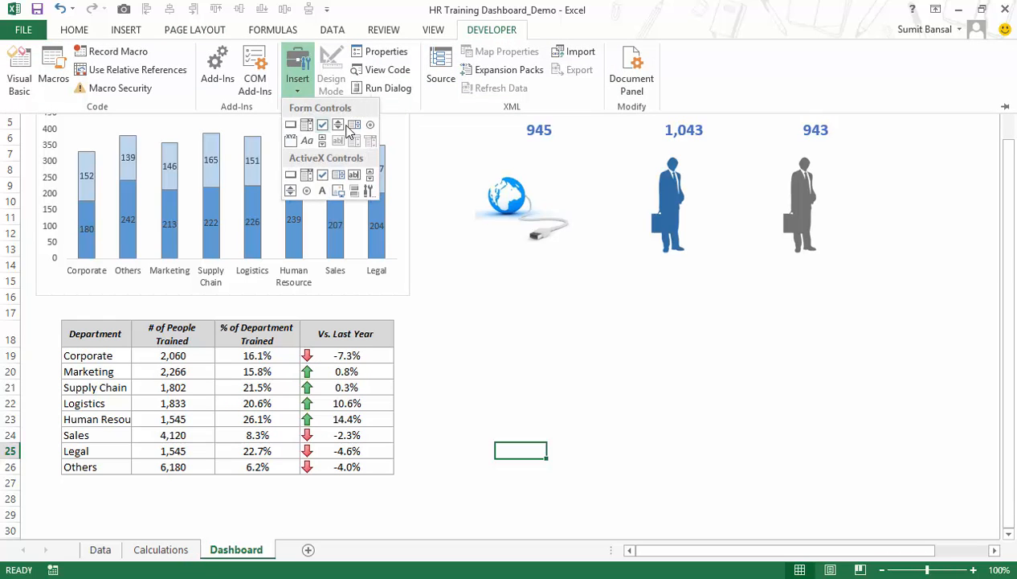
{"action": "left_click", "coordinate": [370, 123]}
{"action": "left_click", "coordinate": [550, 494]}
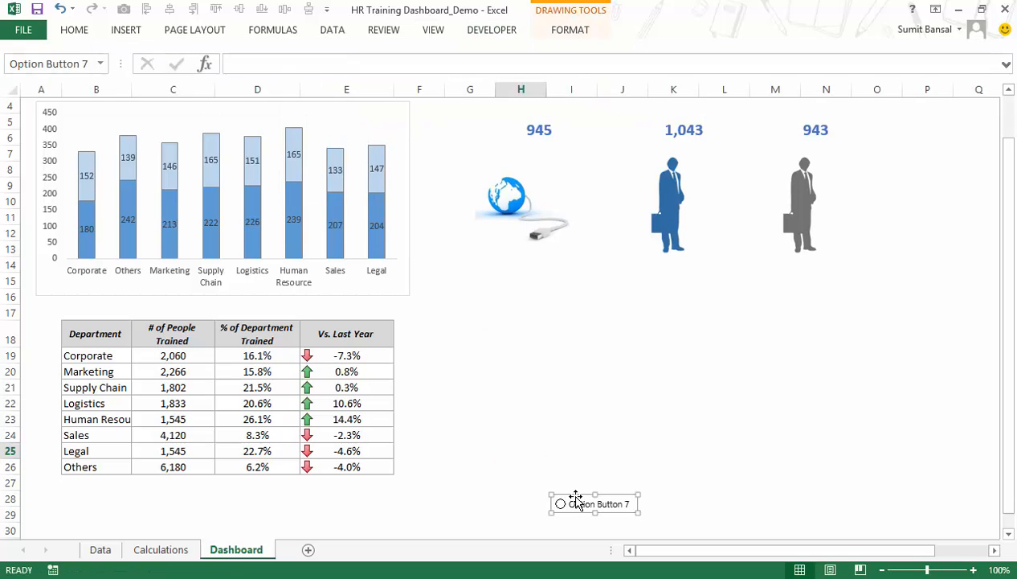
Change the new option button's label to "Professional Dev.".
{"action": "left_click", "coordinate": [572, 503]}
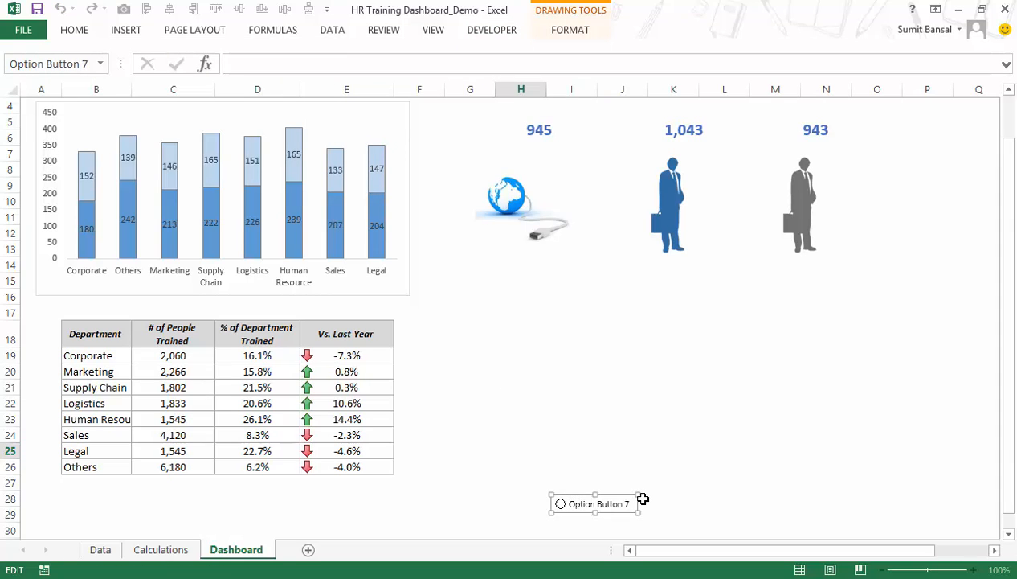
{"action": "key", "text": "ctrl+a"}
{"action": "type", "text": "Professional De"}
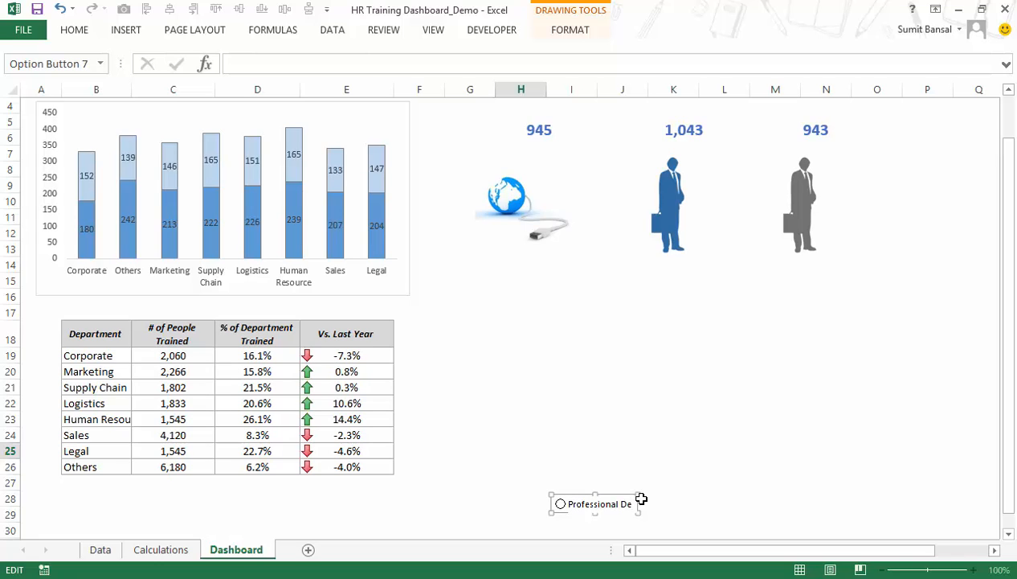
{"action": "left_click", "coordinate": [667, 497]}
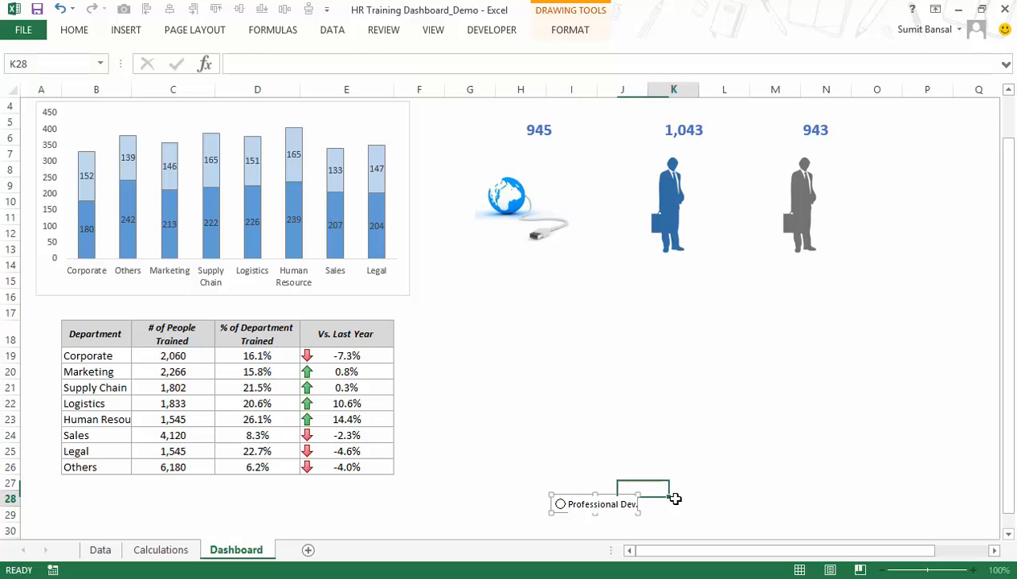
Duplicate the Professional Dev. option button, place the copy beside it on its right, and label it "Skill Dev".
{"action": "right_click", "coordinate": [595, 504]}
{"action": "key", "text": "Escape"}
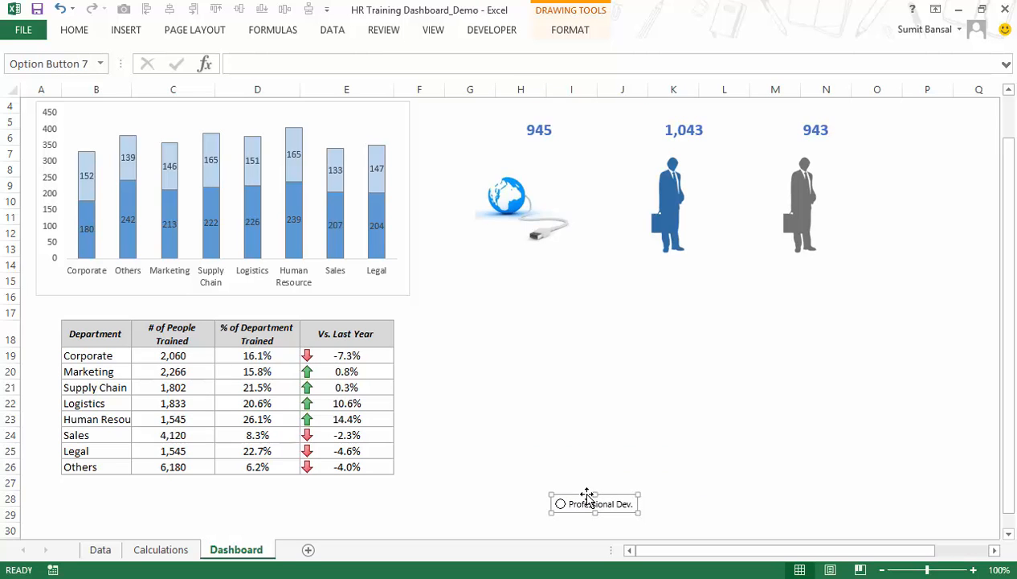
{"action": "key", "text": "ctrl+d"}
{"action": "left_click_drag", "start_coordinate": [631, 511], "coordinate": [709, 499]}
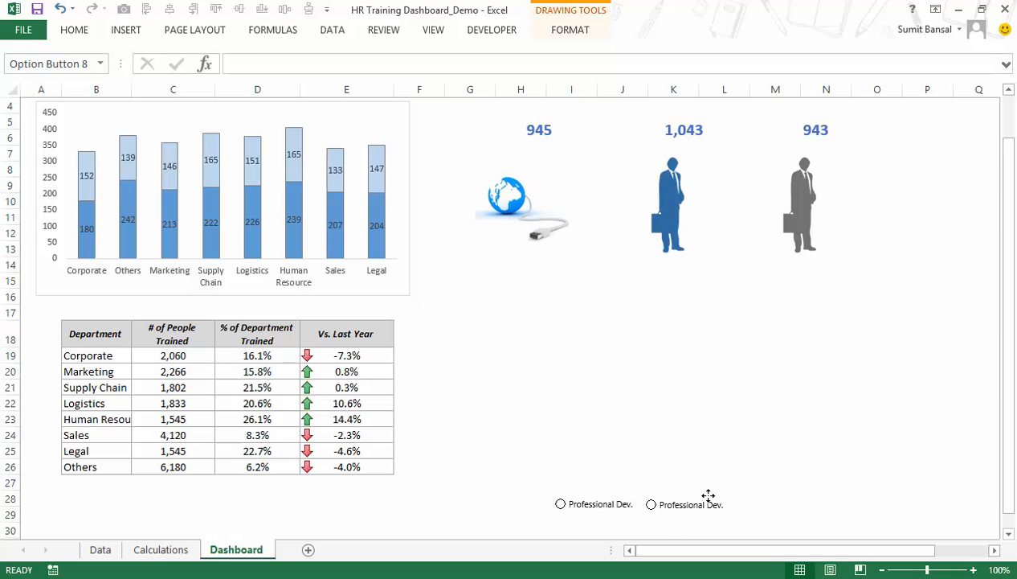
{"action": "left_click", "coordinate": [687, 509]}
{"action": "key", "text": "ctrl+a"}
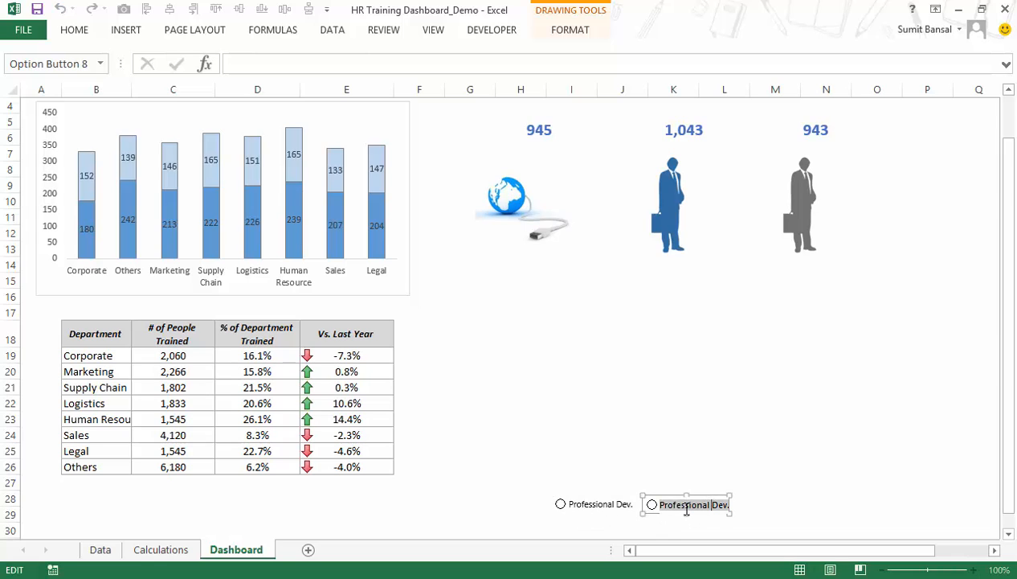
{"action": "type", "text": "Skill Dev"}
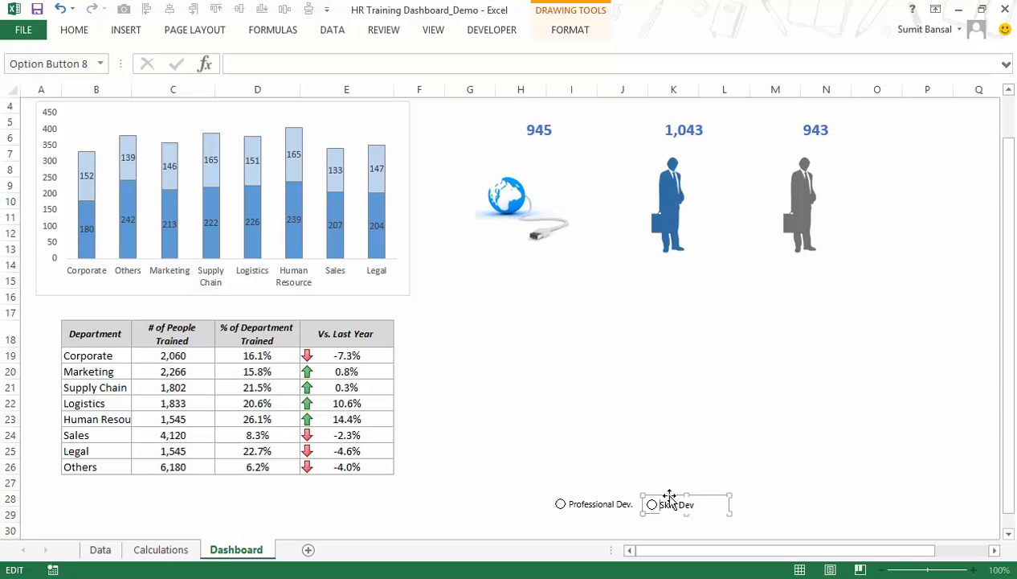
Duplicate the Skill Dev option button, place the copy at the end of the row, and label it "Both".
{"action": "left_click", "coordinate": [670, 498]}
{"action": "right_click", "coordinate": [667, 503]}
{"action": "key", "text": "Escape"}
{"action": "left_click_drag", "start_coordinate": [667, 503], "coordinate": [726, 497]}
{"action": "left_click", "coordinate": [725, 504]}
{"action": "key", "text": "ctrl+a"}
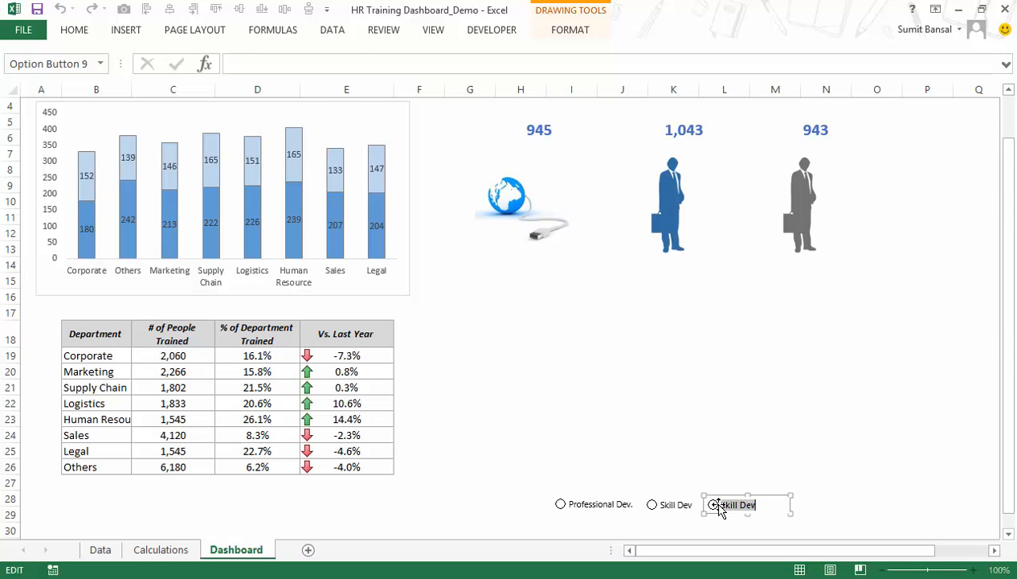
{"action": "type", "text": "Both"}
{"action": "left_click", "coordinate": [828, 481]}
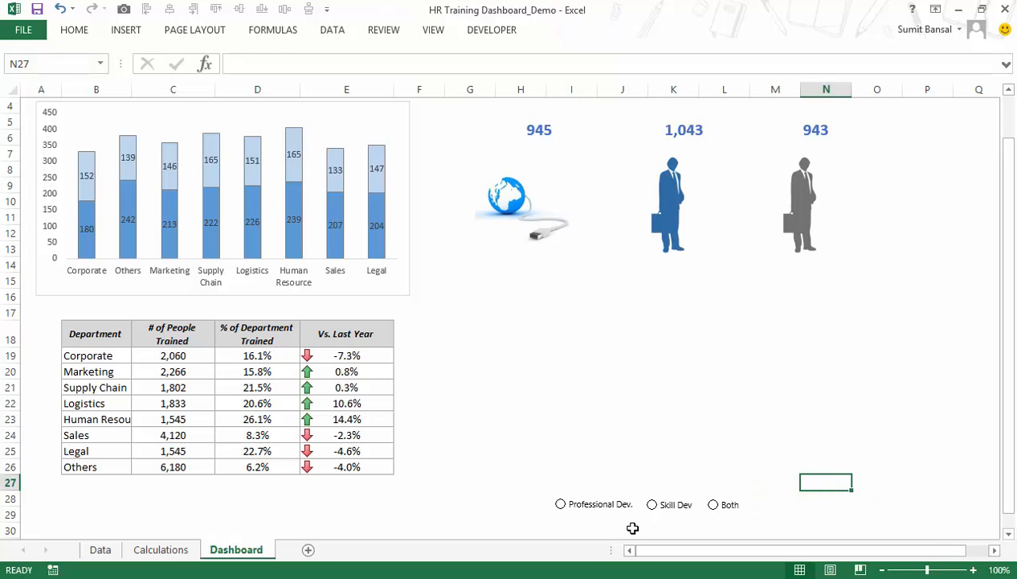
Set the Professional Dev. option button's value to Unchecked and link it to cell E7 on the Calculations sheet.
{"action": "left_click", "coordinate": [596, 509]}
{"action": "left_click", "coordinate": [714, 506]}
{"action": "right_click", "coordinate": [592, 512]}
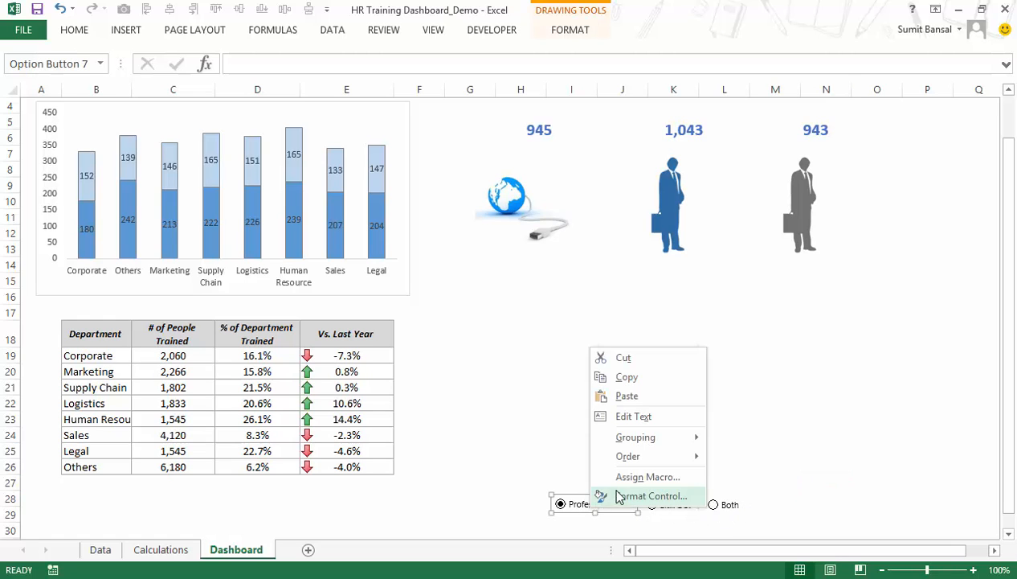
{"action": "left_click", "coordinate": [650, 496]}
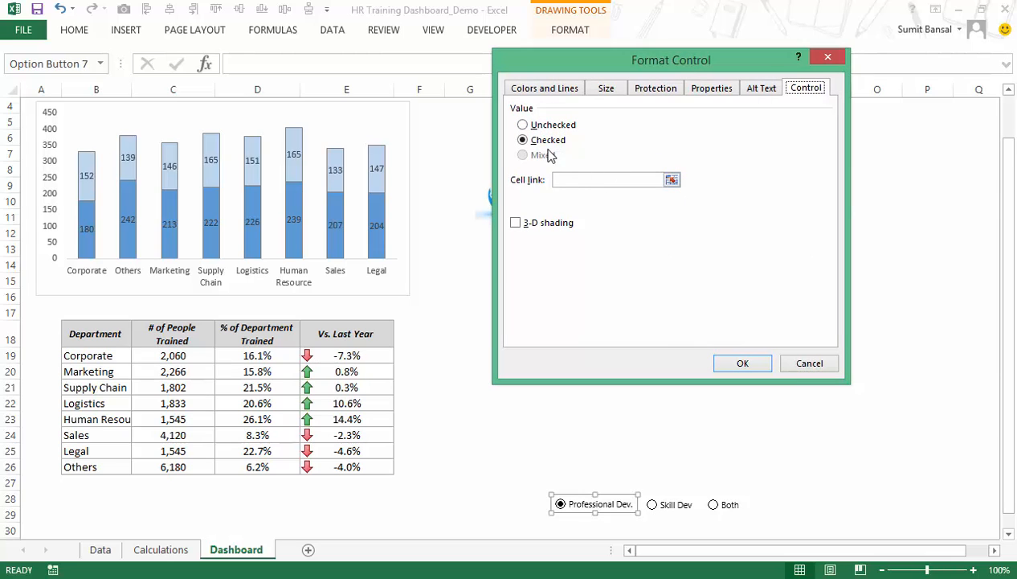
{"action": "left_click", "coordinate": [553, 126]}
{"action": "left_click", "coordinate": [671, 179]}
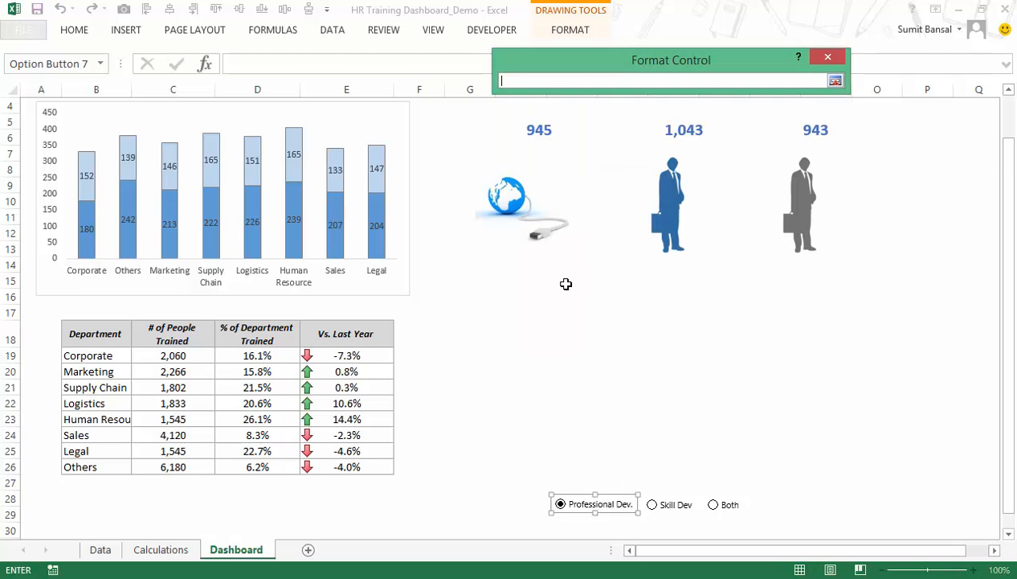
{"action": "left_click", "coordinate": [187, 549]}
{"action": "scroll", "coordinate": [454, 359], "scroll_direction": "up", "scroll_amount": 6}
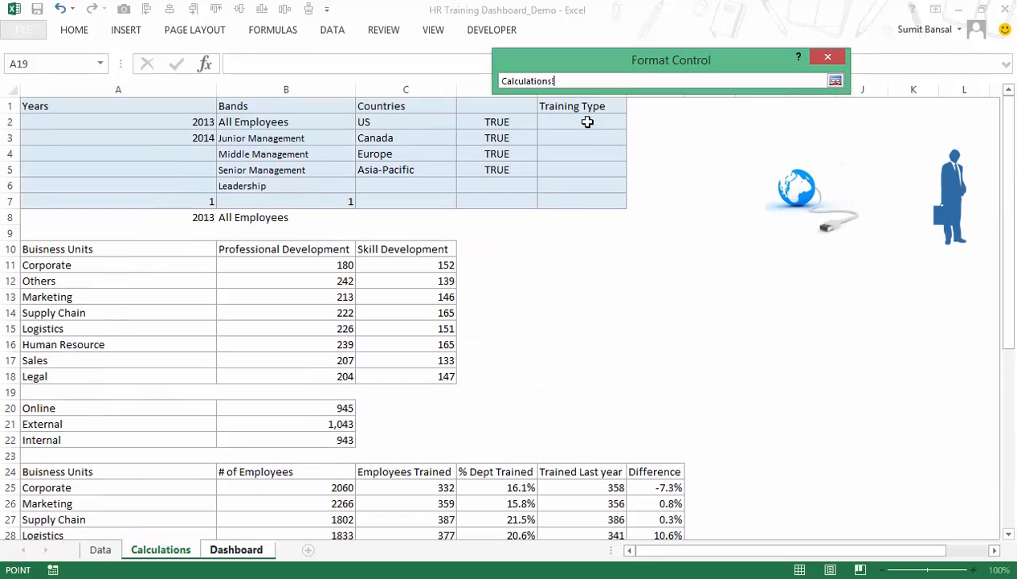
{"action": "left_click", "coordinate": [589, 200]}
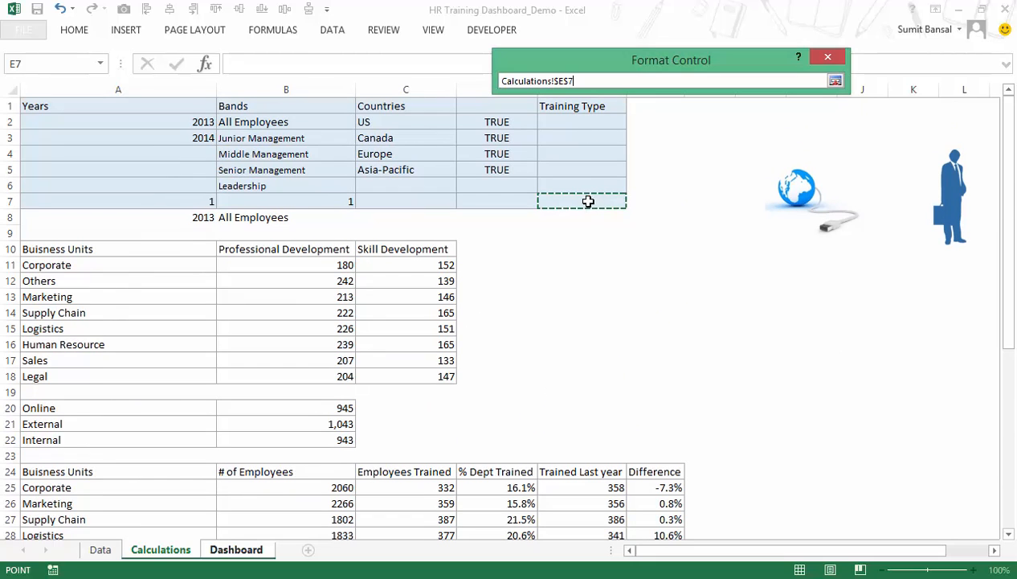
{"action": "left_click", "coordinate": [835, 82]}
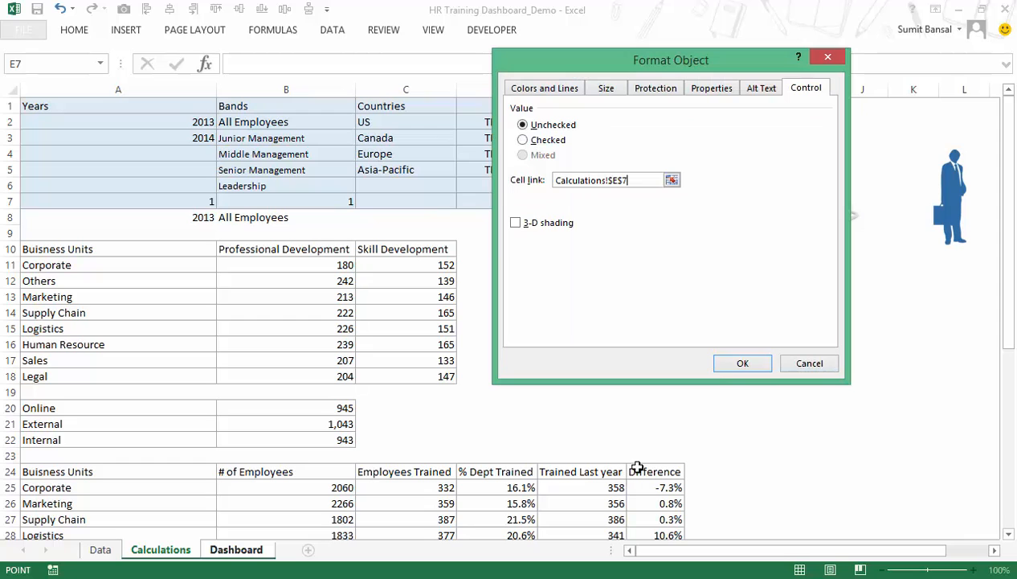
{"action": "left_click", "coordinate": [740, 364]}
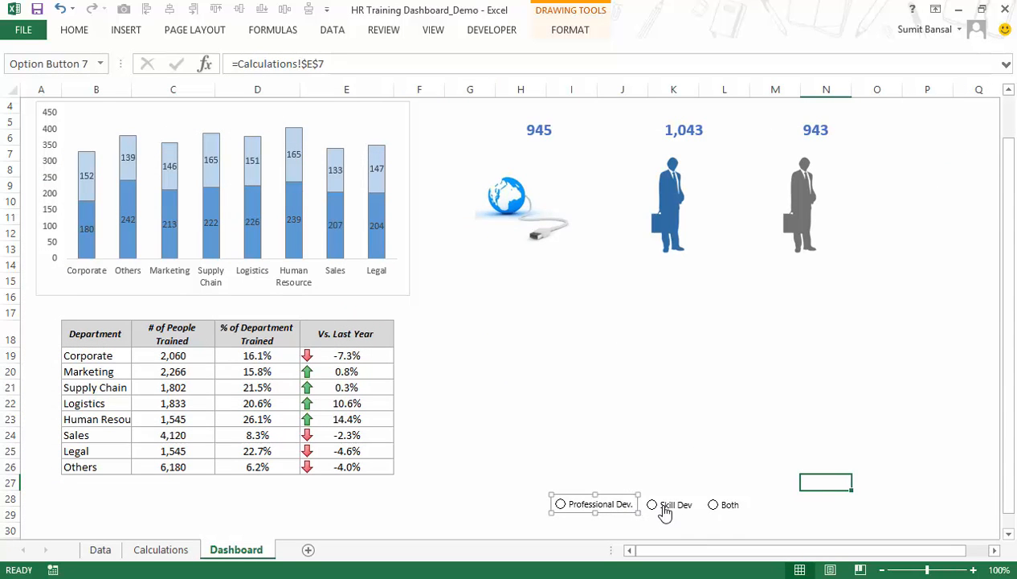
Select the Professional Dev. option and check the linked training type cell E7 on the Calculations sheet.
{"action": "left_click", "coordinate": [655, 528]}
{"action": "left_click", "coordinate": [597, 508]}
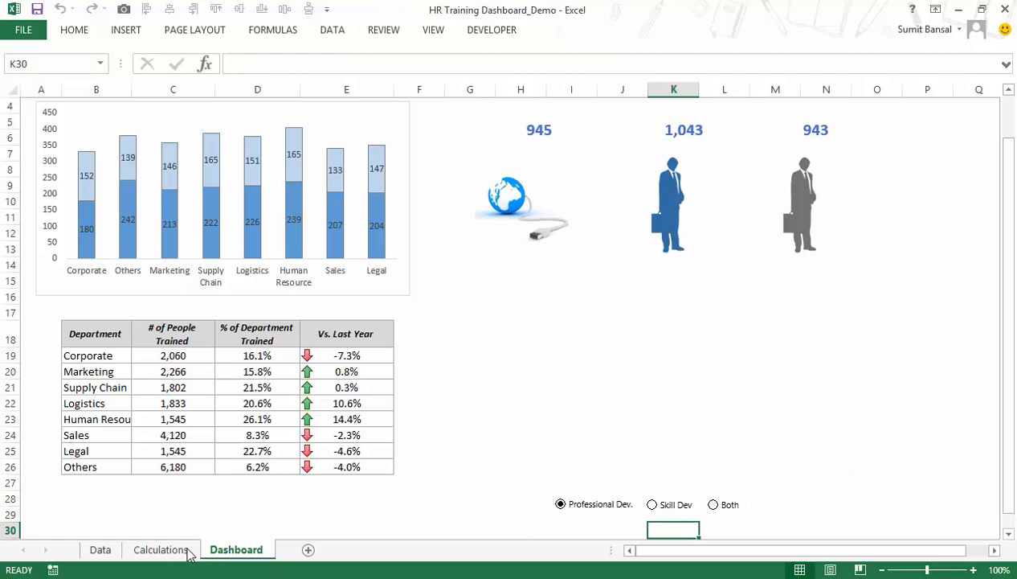
{"action": "left_click", "coordinate": [141, 553]}
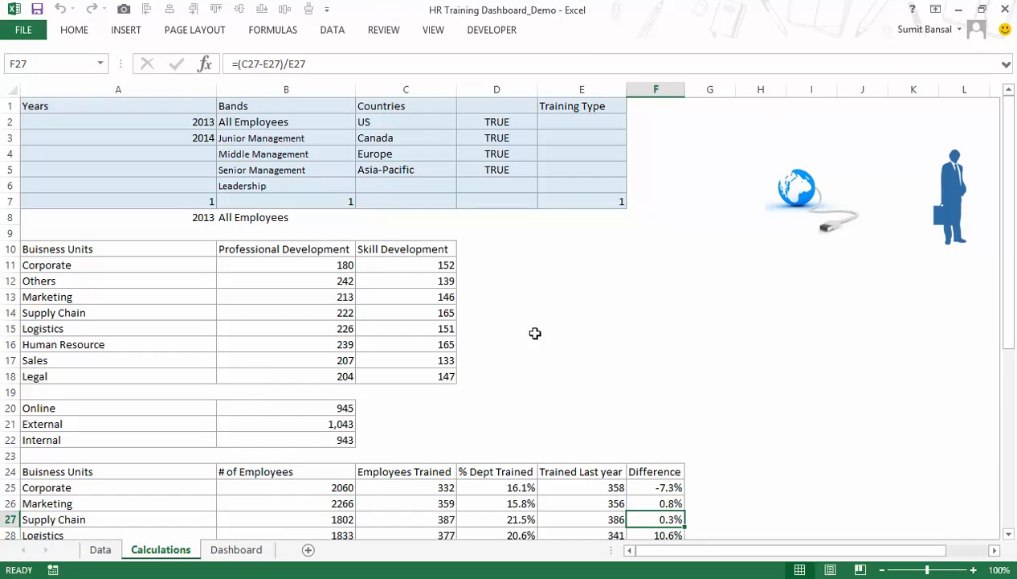
Inspect the cell link of the Skill Dev option button on the Dashboard sheet in its control format settings.
{"action": "left_click", "coordinate": [239, 546]}
{"action": "right_click", "coordinate": [675, 503]}
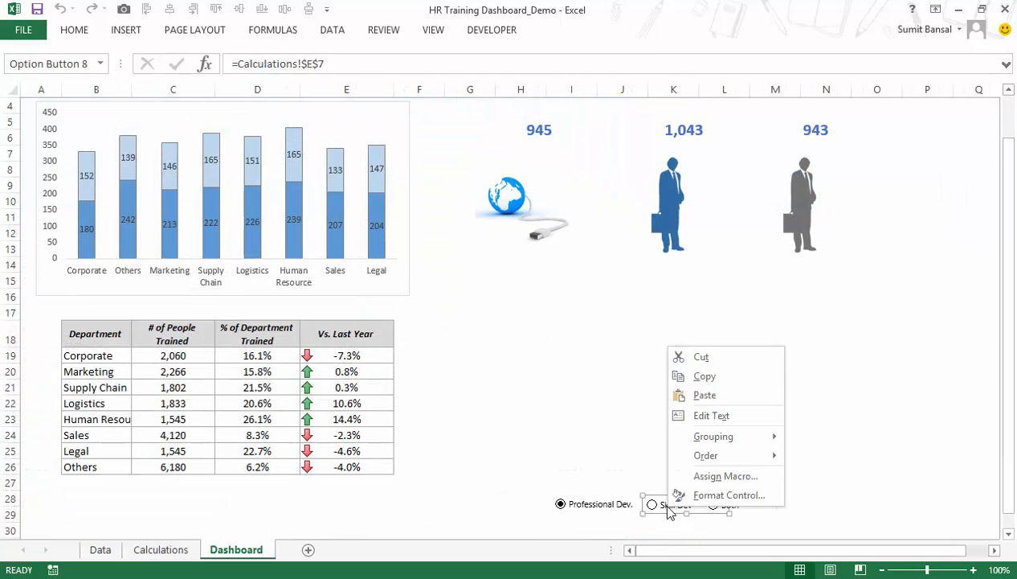
{"action": "left_click", "coordinate": [705, 433]}
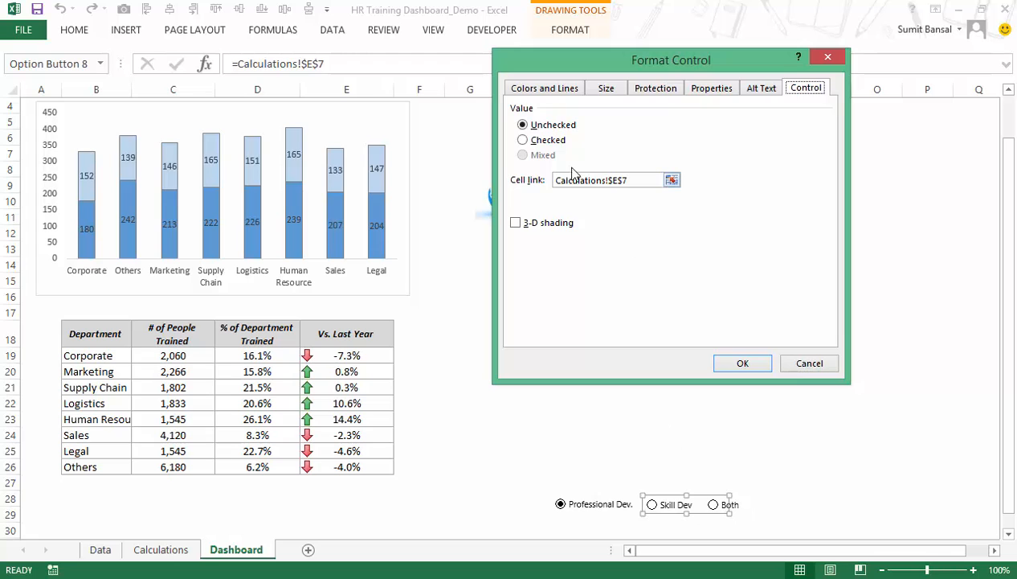
{"action": "left_click", "coordinate": [742, 364]}
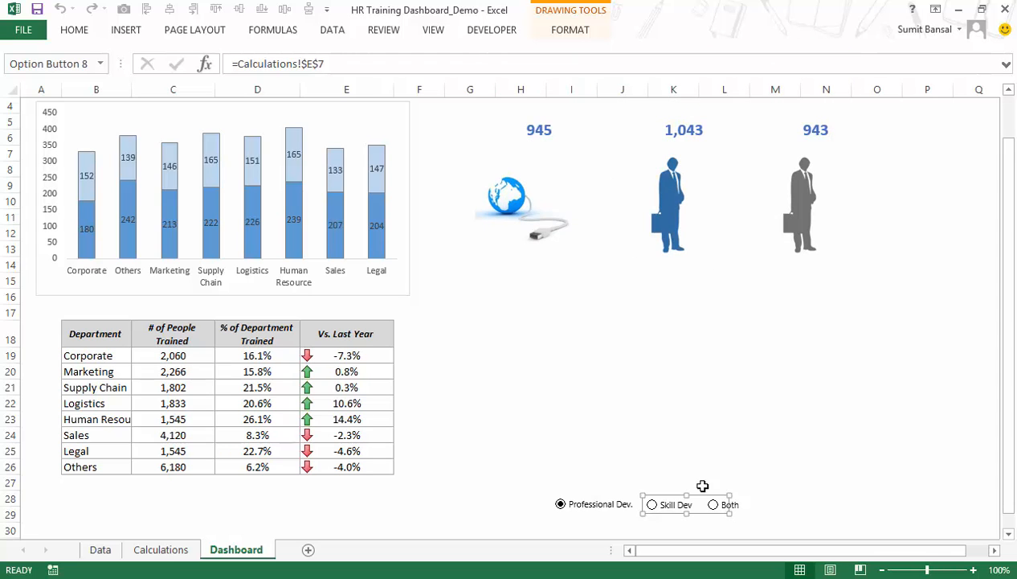
Check the Both option button's control format settings on the Dashboard sheet and select the Both option.
{"action": "key", "text": "Escape"}
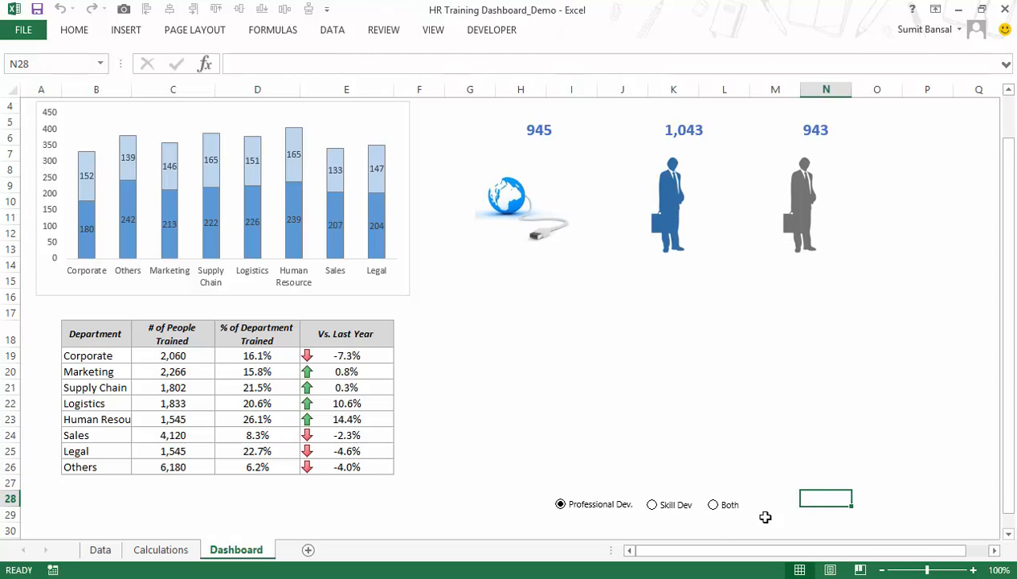
{"action": "right_click", "coordinate": [718, 504]}
{"action": "left_click", "coordinate": [771, 492]}
{"action": "left_click", "coordinate": [547, 140]}
{"action": "left_click", "coordinate": [743, 363]}
{"action": "left_click", "coordinate": [898, 498]}
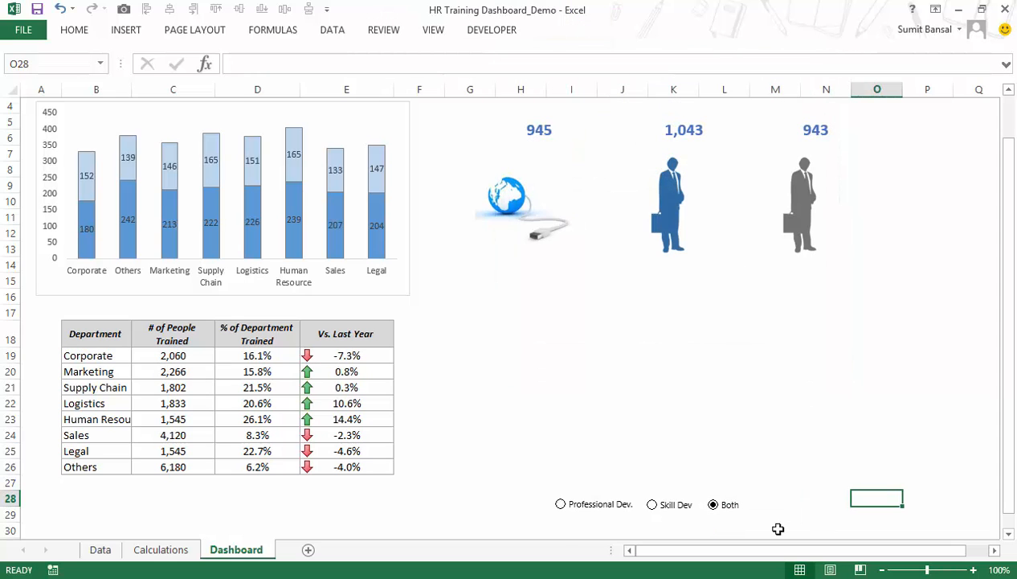
Test the Both, Professional Dev. and Skill Dev options against linked cell E7 on the Calculations sheet, leaving Professional Dev. selected.
{"action": "left_click", "coordinate": [165, 549]}
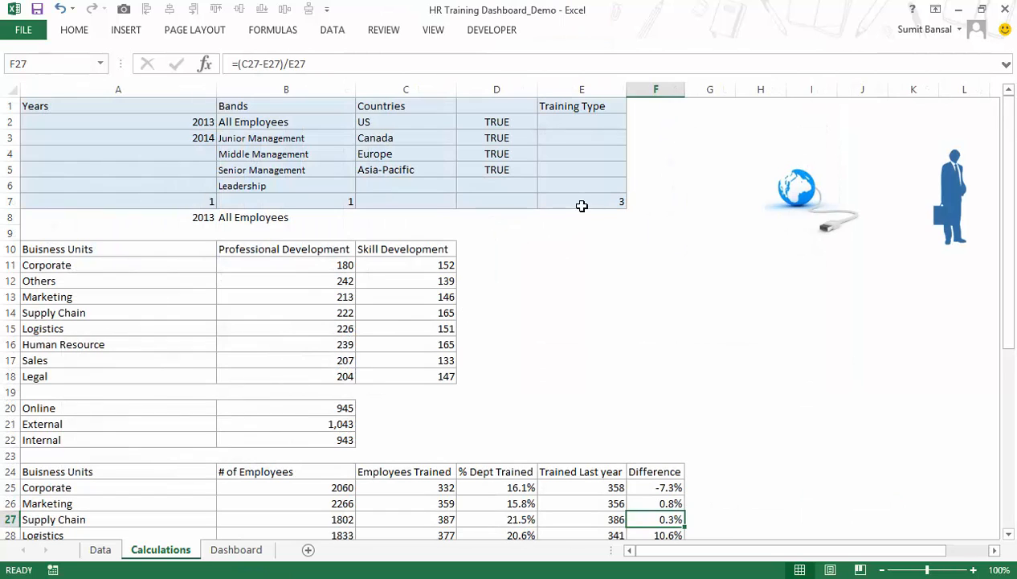
{"action": "left_click", "coordinate": [582, 207]}
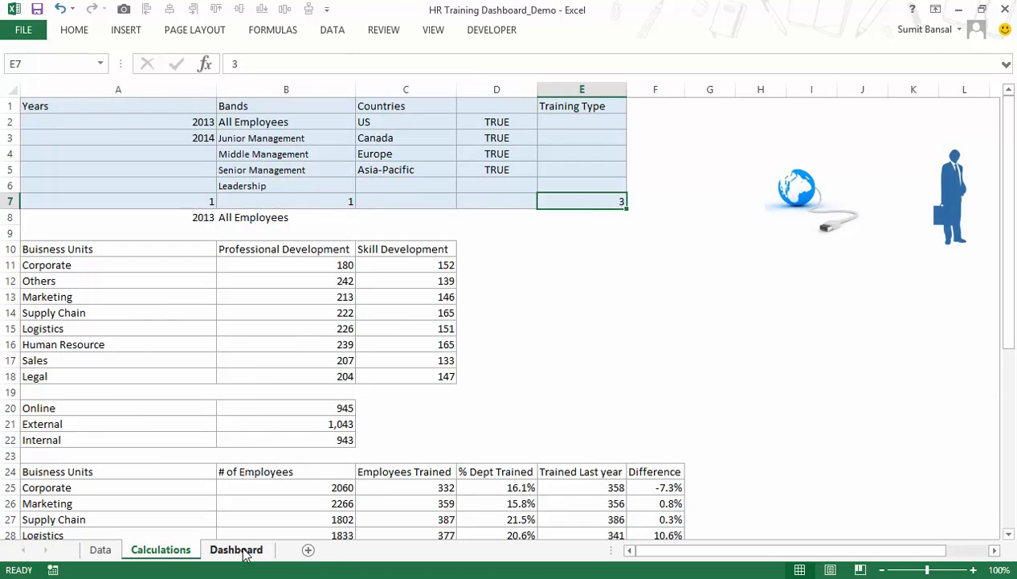
{"action": "left_click", "coordinate": [236, 549]}
{"action": "left_click", "coordinate": [572, 506]}
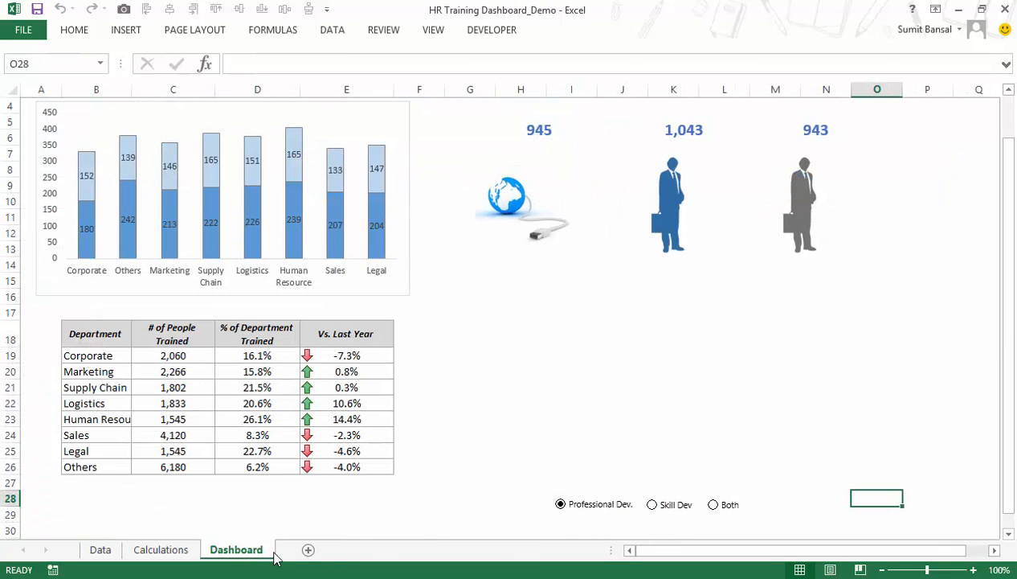
{"action": "left_click", "coordinate": [146, 553]}
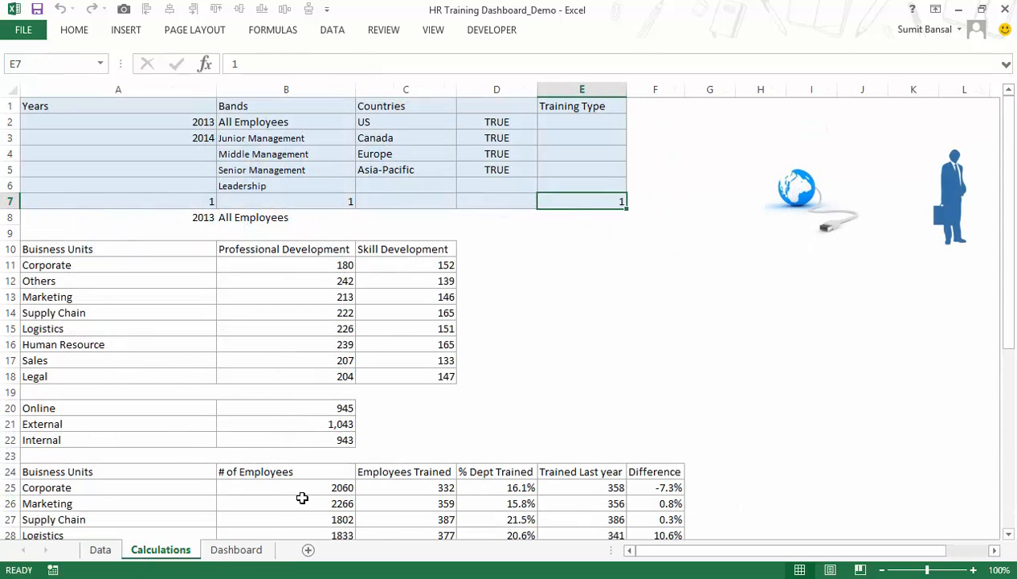
{"action": "left_click", "coordinate": [241, 551]}
{"action": "left_click", "coordinate": [652, 504]}
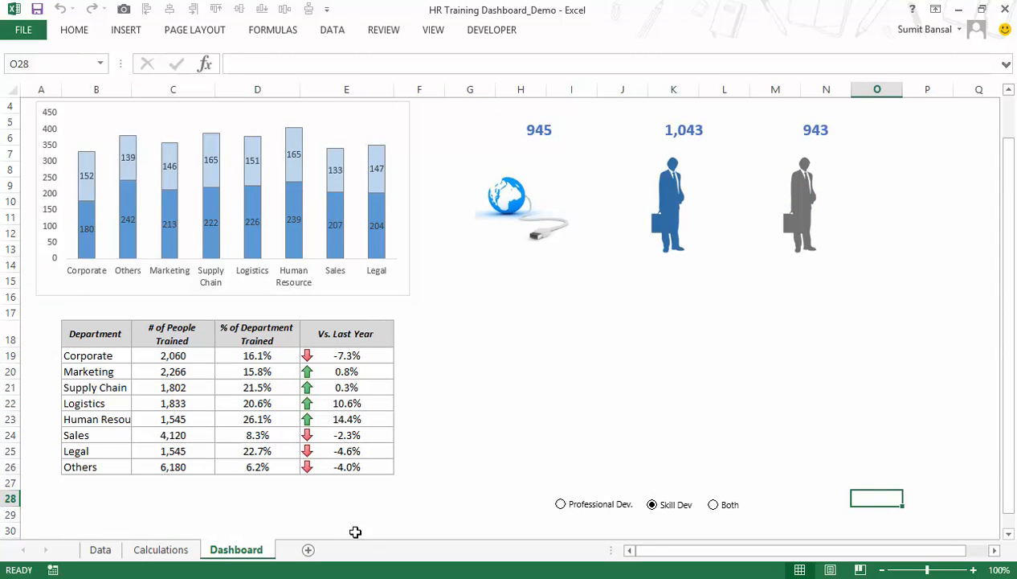
{"action": "left_click", "coordinate": [160, 553]}
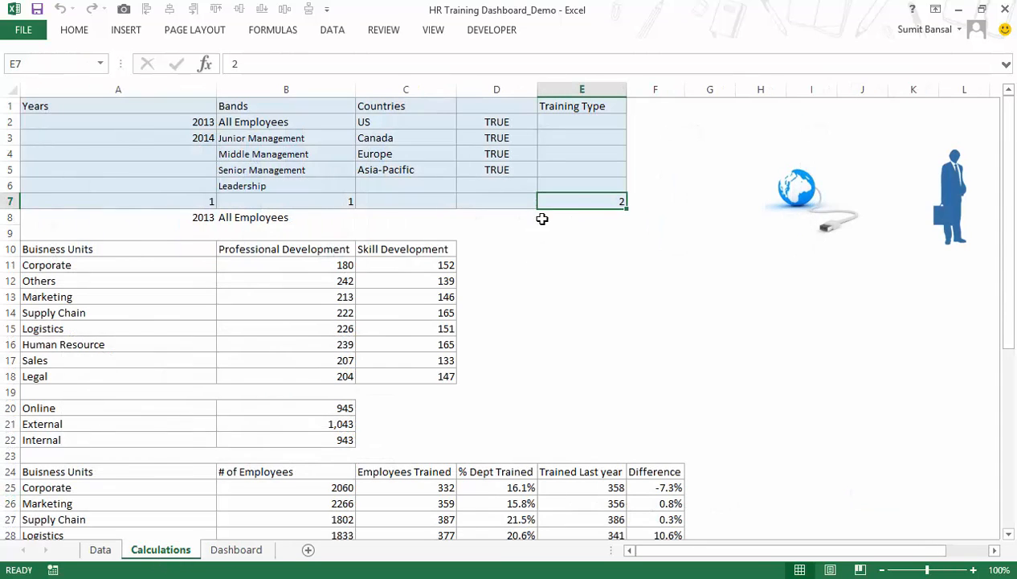
{"action": "left_click", "coordinate": [243, 553]}
{"action": "left_click", "coordinate": [729, 509]}
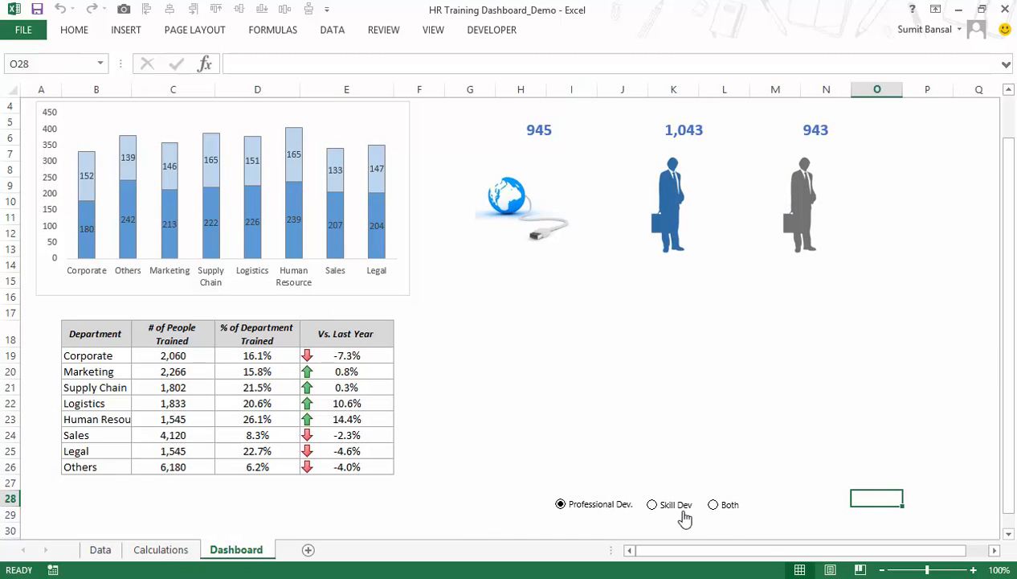
Enter the training type codes 1, 2 and 3 in cells E2 to E4 on the Calculations sheet.
{"action": "left_click_drag", "start_coordinate": [508, 327], "coordinate": [792, 458]}
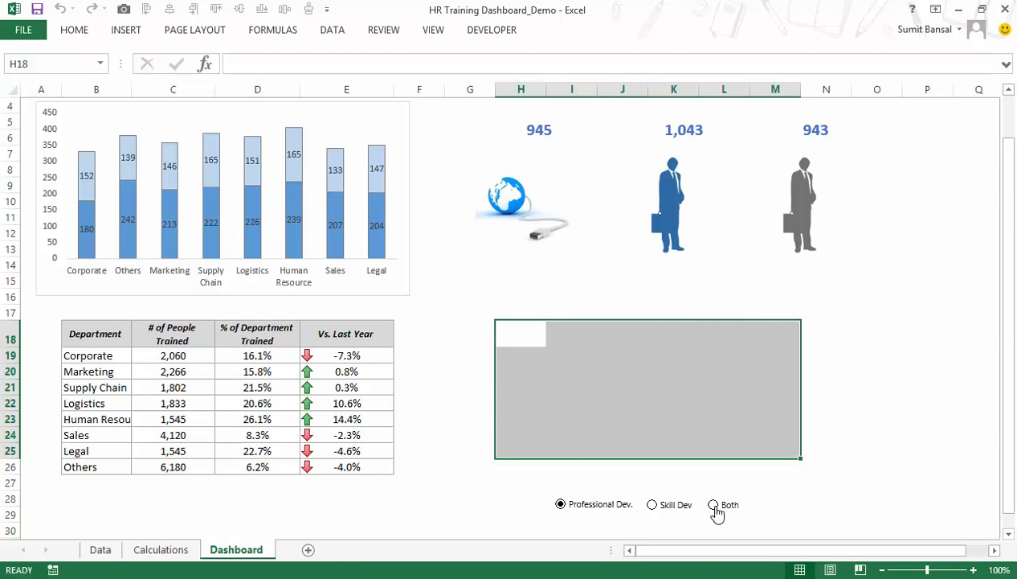
{"action": "left_click", "coordinate": [160, 550]}
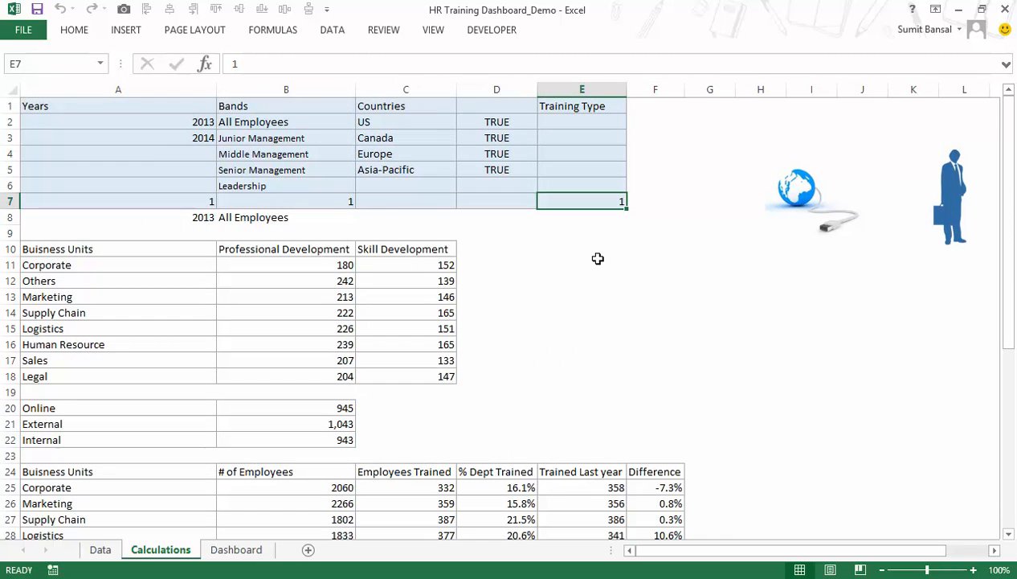
{"action": "scroll", "coordinate": [598, 258], "scroll_direction": "down", "scroll_amount": 6}
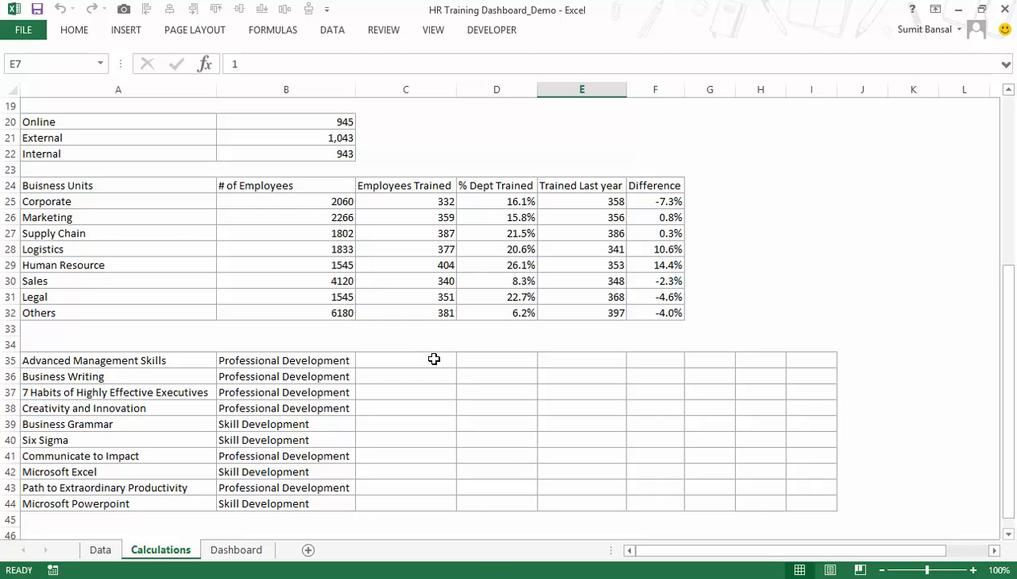
{"action": "scroll", "coordinate": [625, 402], "scroll_direction": "up", "scroll_amount": 6}
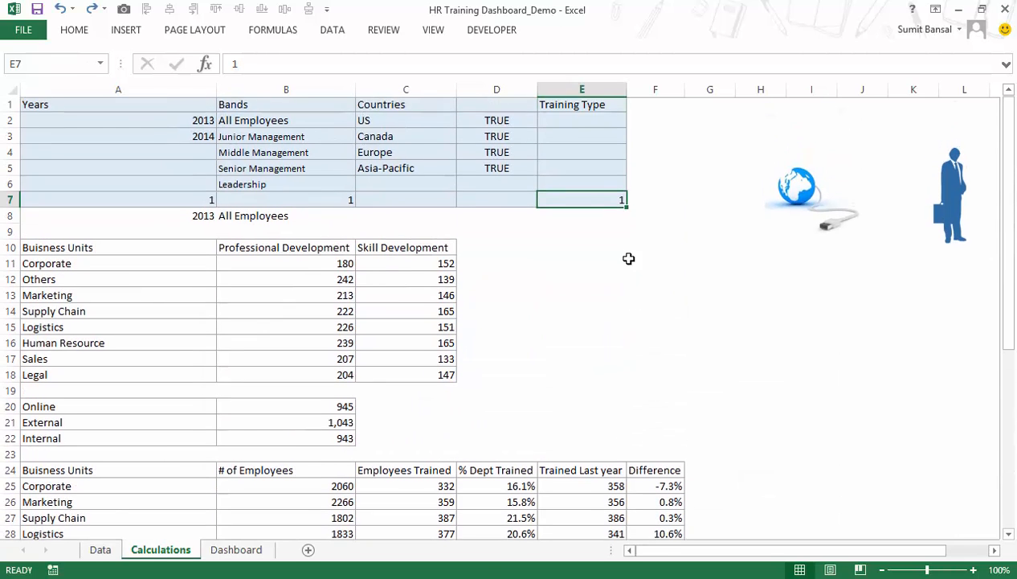
{"action": "left_click", "coordinate": [608, 125]}
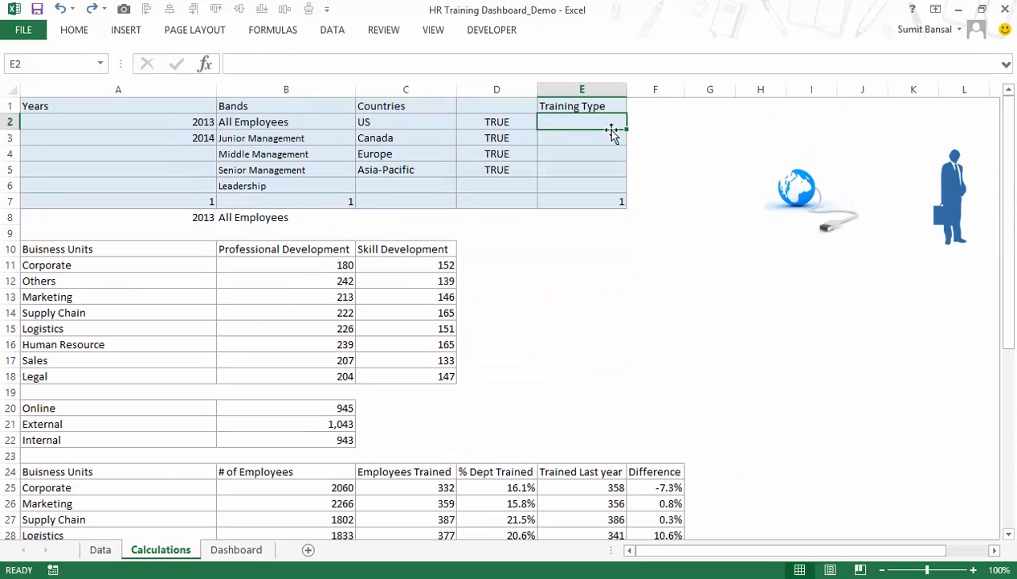
{"action": "type", "text": "1"}
{"action": "key", "text": "Return"}
{"action": "type", "text": "2"}
{"action": "key", "text": "Return"}
{"action": "type", "text": "3"}
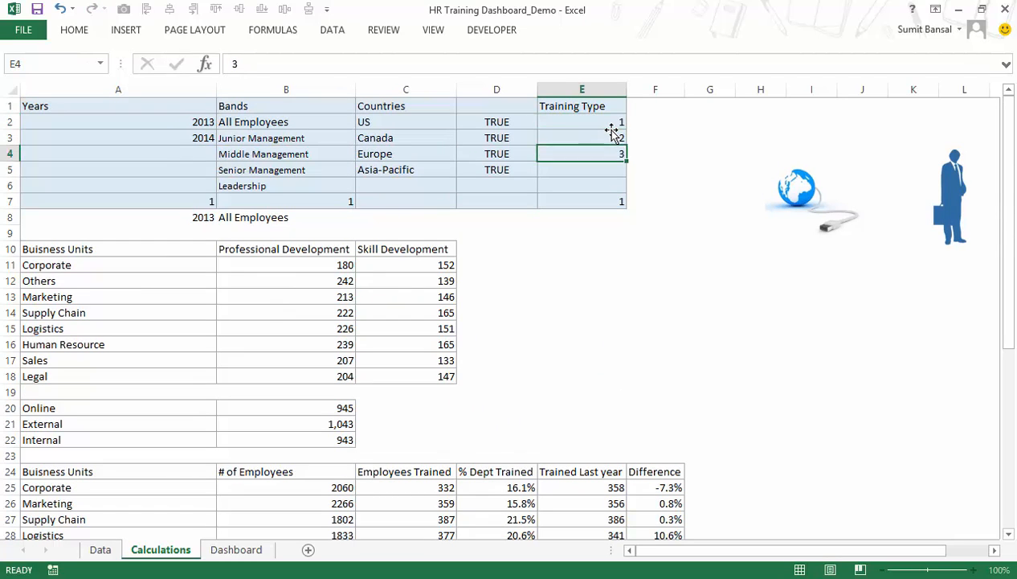
{"action": "key", "text": "Return"}
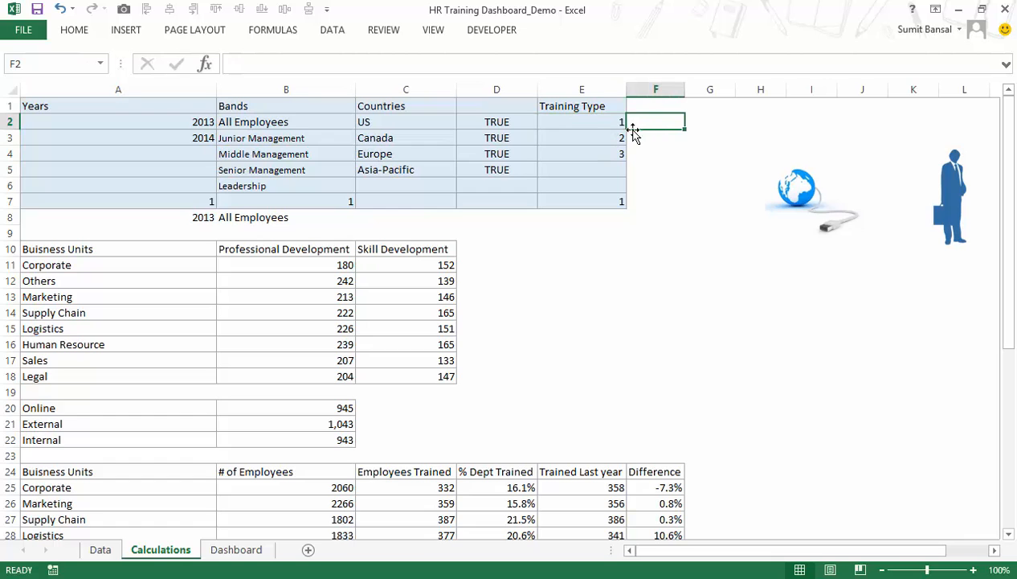
Copy the Professional Development label from B35 in the course list to F2, beside training type code 1.
{"action": "scroll", "coordinate": [562, 302], "scroll_direction": "down", "scroll_amount": 2}
{"action": "scroll", "coordinate": [562, 302], "scroll_direction": "down", "scroll_amount": 1}
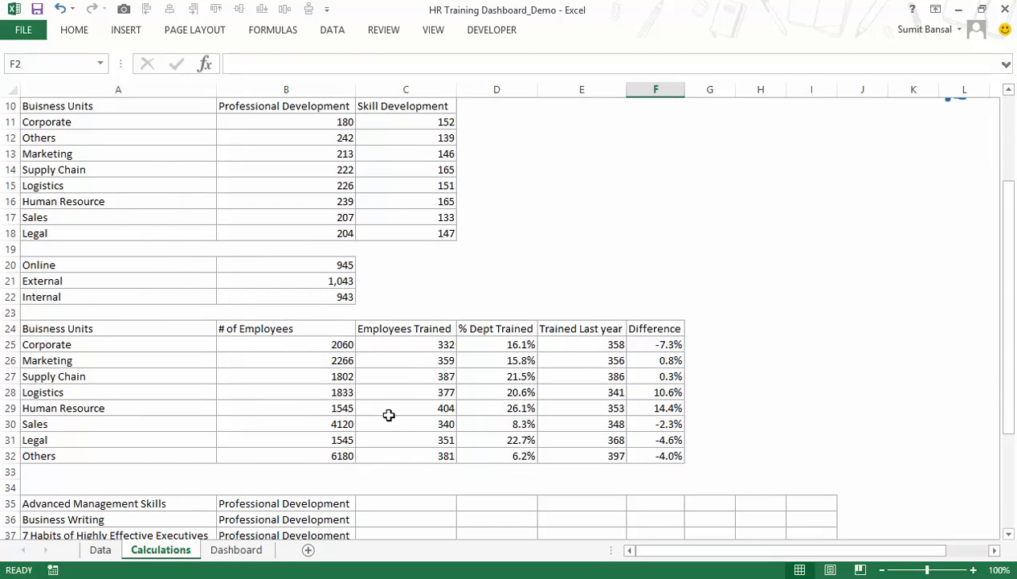
{"action": "left_click", "coordinate": [313, 503]}
{"action": "key", "text": "ctrl+c"}
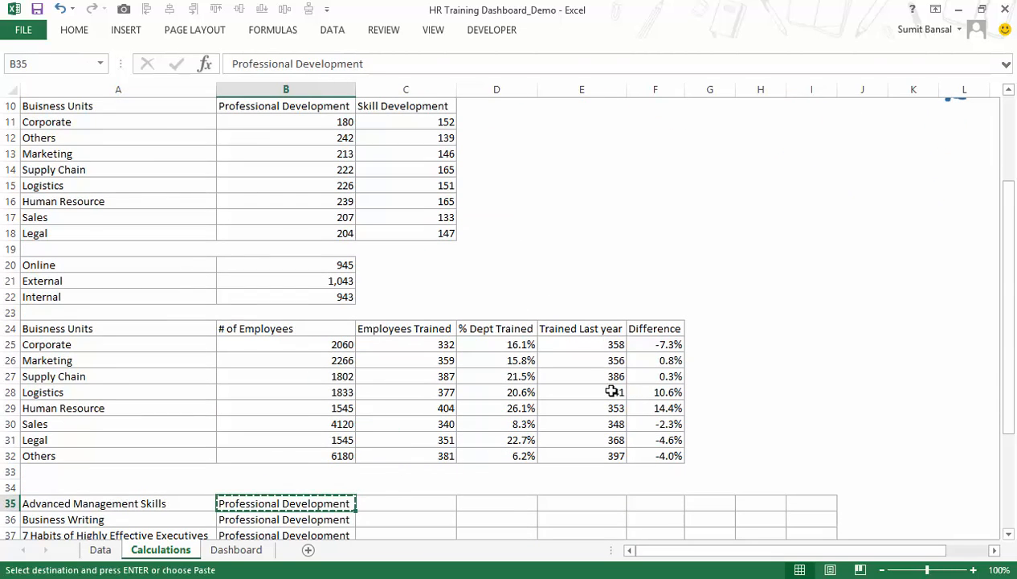
{"action": "scroll", "coordinate": [635, 318], "scroll_direction": "up", "scroll_amount": 3}
{"action": "left_click", "coordinate": [653, 122]}
{"action": "key", "text": "ctrl+v"}
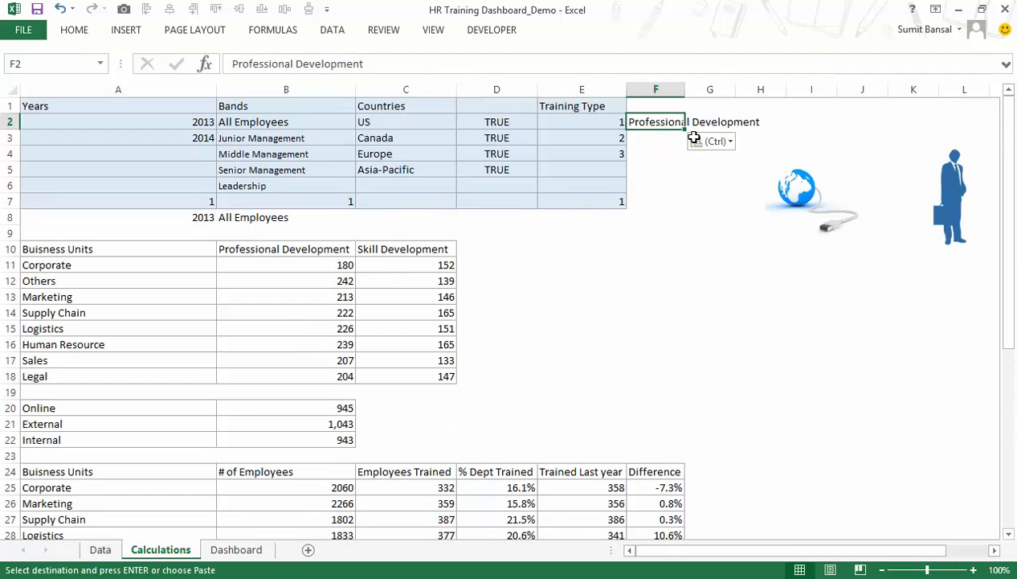
Copy the Skill Development label from B39 to F3 and enter "Both" in F4 beside training type code 3.
{"action": "scroll", "coordinate": [291, 445], "scroll_direction": "down", "scroll_amount": 4}
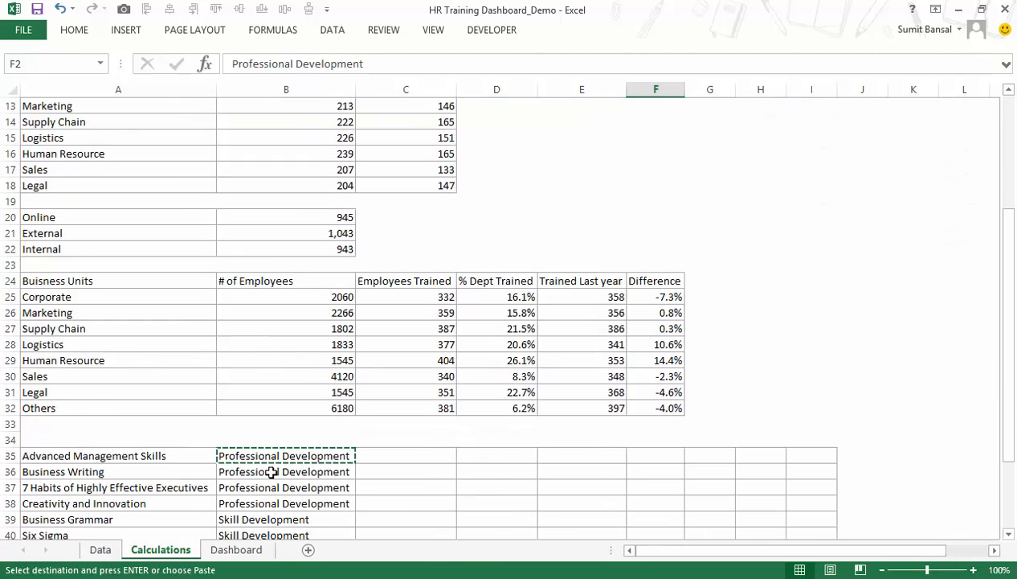
{"action": "left_click", "coordinate": [261, 518]}
{"action": "scroll", "coordinate": [632, 375], "scroll_direction": "up", "scroll_amount": 4}
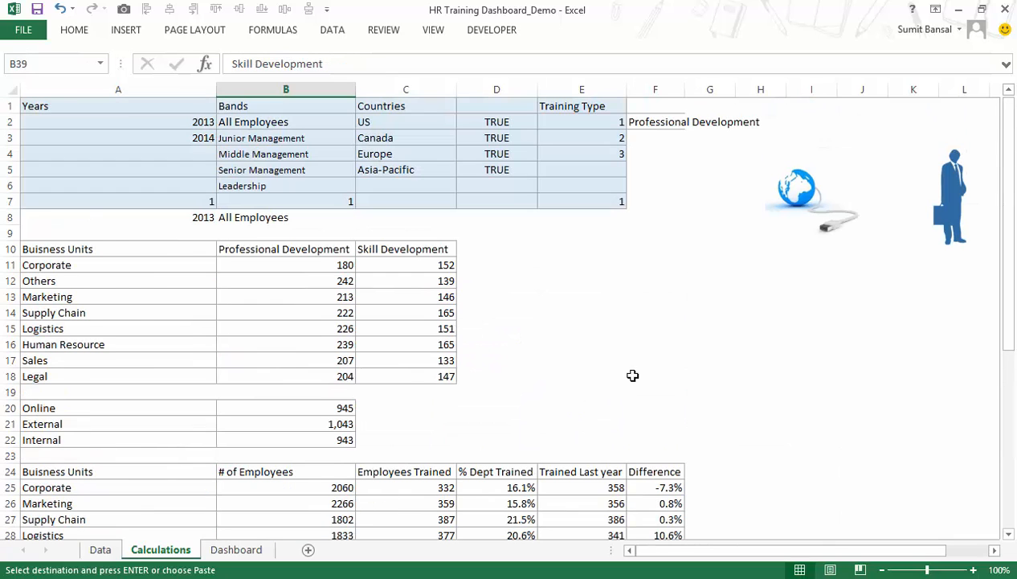
{"action": "left_click", "coordinate": [640, 137]}
{"action": "key", "text": "ctrl+v"}
{"action": "left_click", "coordinate": [640, 156]}
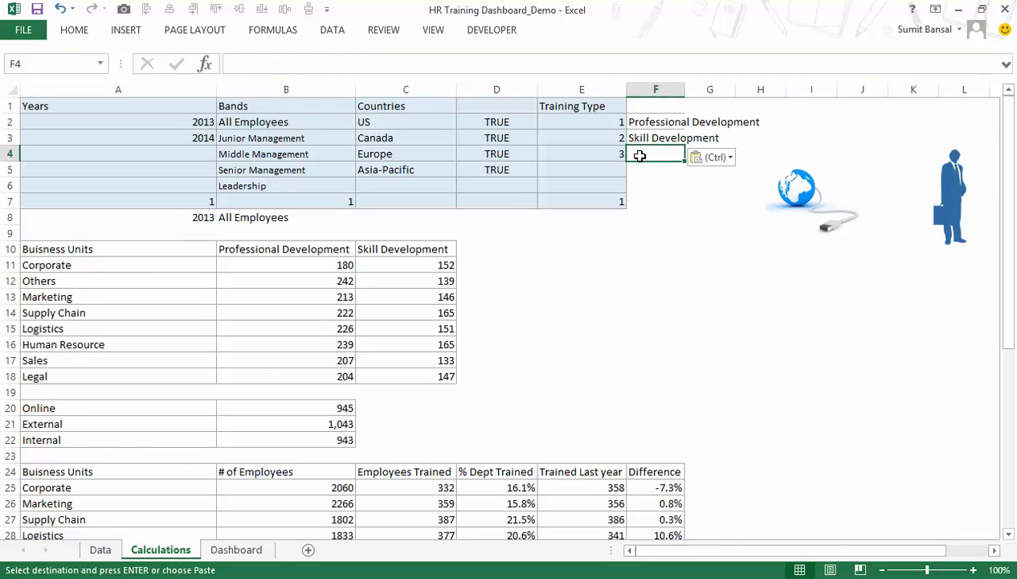
{"action": "type", "text": "both"}
{"action": "double_click", "coordinate": [639, 154]}
{"action": "type", "text": "Both"}
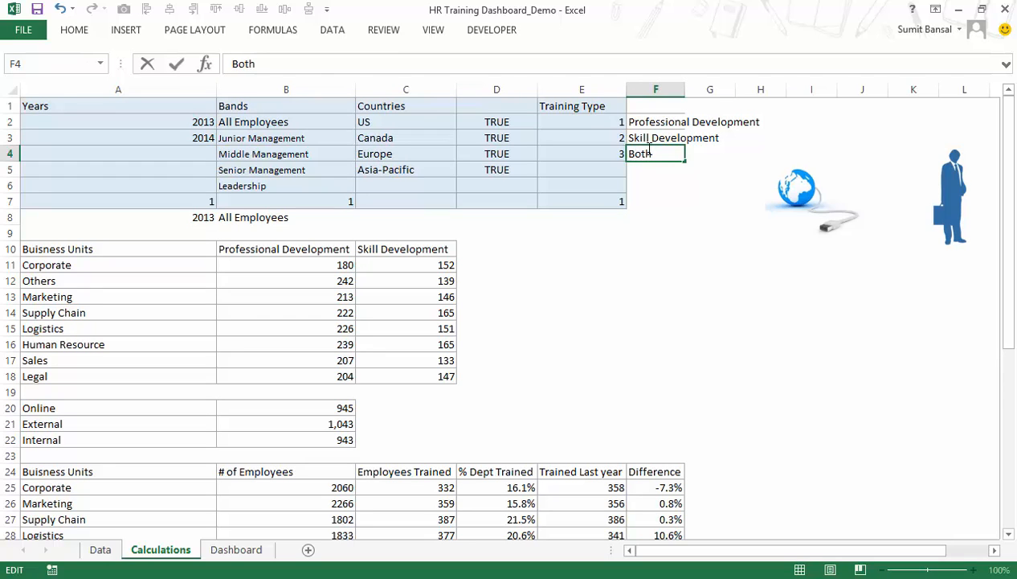
{"action": "key", "text": "shift+Return"}
Review the course names in A35:A44, their training types in B35:B44 and the Data sheet they relate to.
{"action": "scroll", "coordinate": [572, 275], "scroll_direction": "down", "scroll_amount": 6}
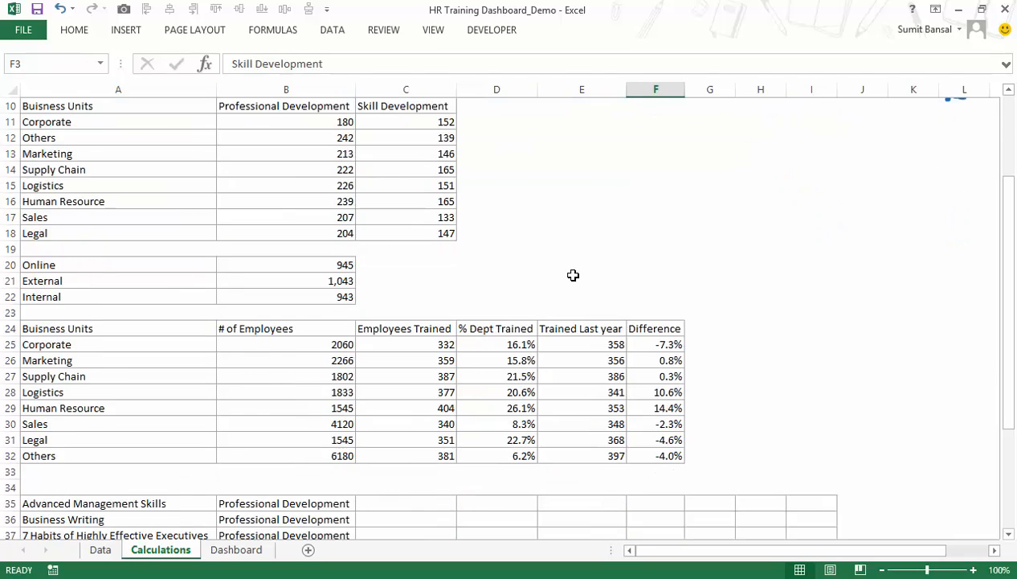
{"action": "left_click_drag", "start_coordinate": [142, 361], "coordinate": [135, 497]}
{"action": "left_click", "coordinate": [100, 549]}
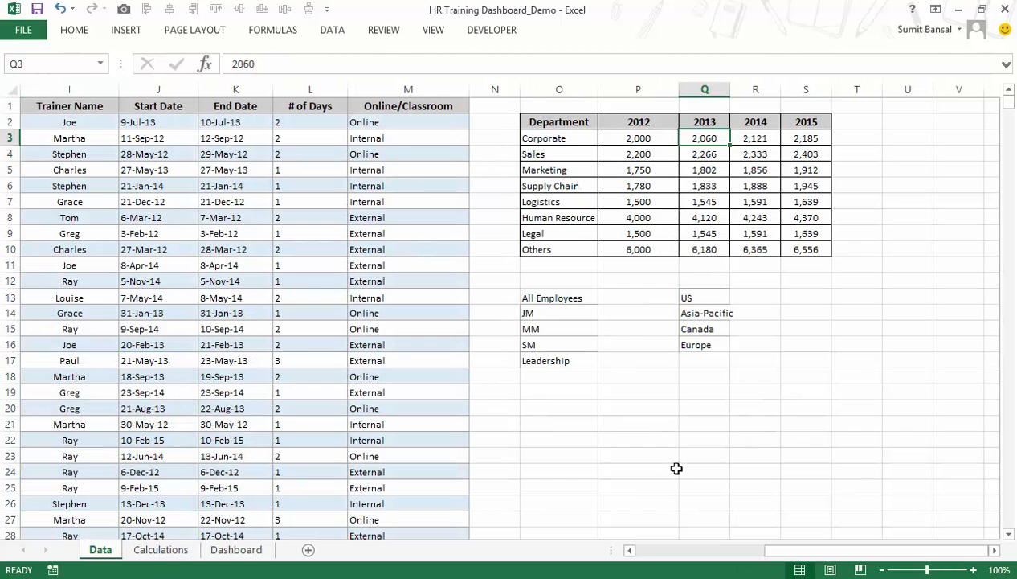
{"action": "left_click", "coordinate": [162, 550]}
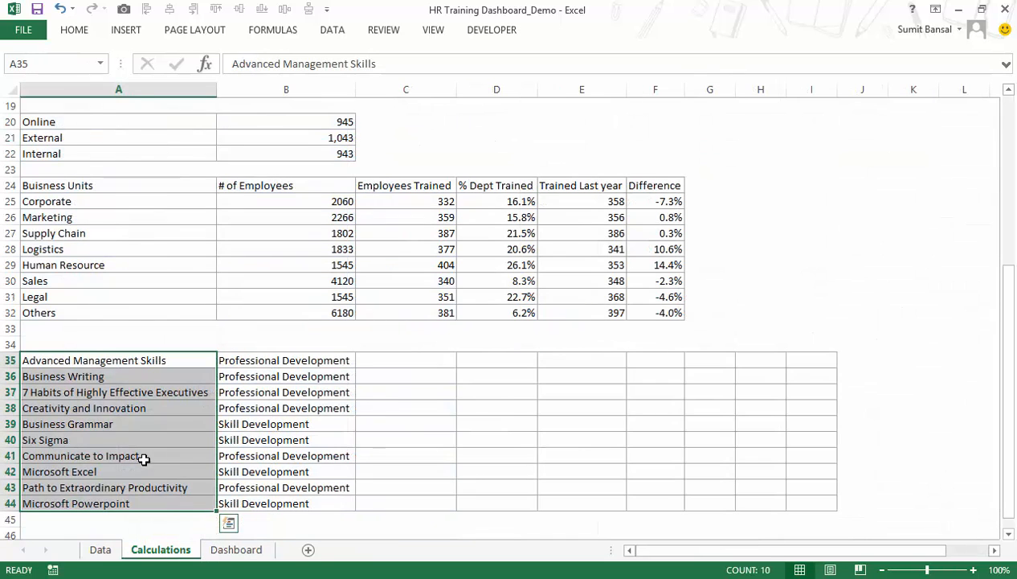
{"action": "left_click", "coordinate": [246, 363]}
{"action": "left_click_drag", "start_coordinate": [246, 363], "coordinate": [308, 505]}
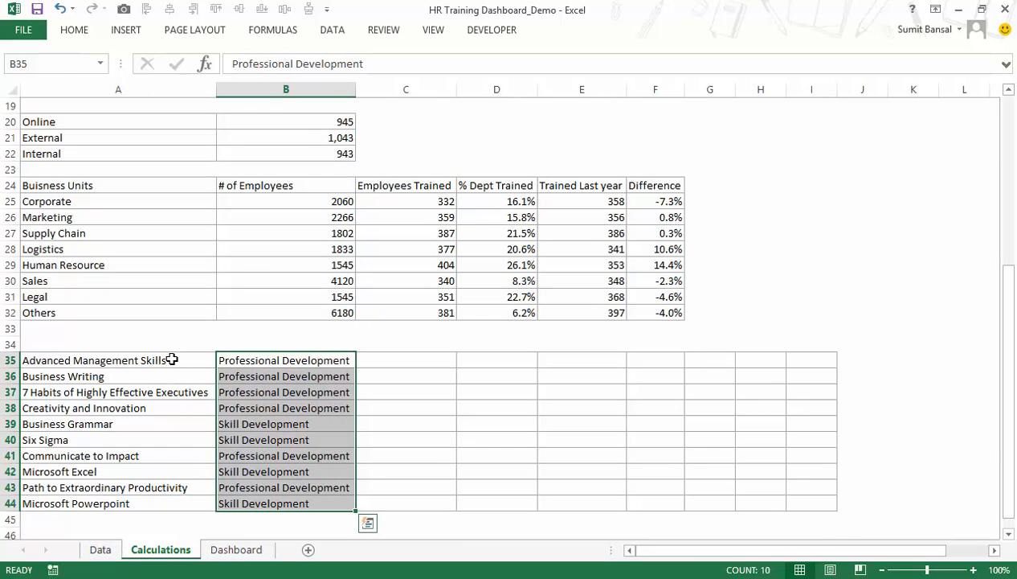
{"action": "left_click_drag", "start_coordinate": [238, 364], "coordinate": [243, 440]}
{"action": "left_click", "coordinate": [243, 472]}
{"action": "left_click", "coordinate": [372, 363]}
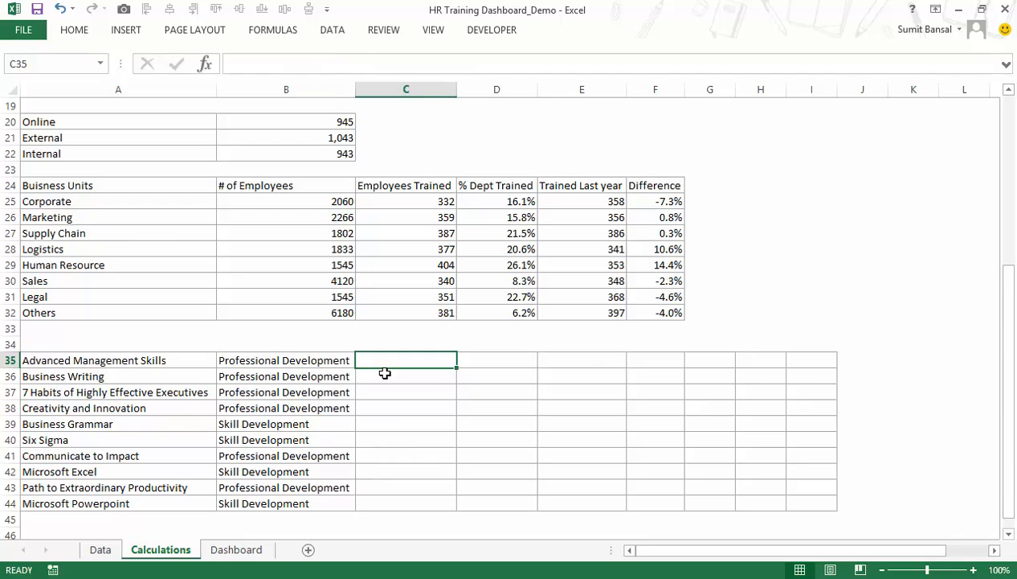
{"action": "left_click", "coordinate": [184, 360]}
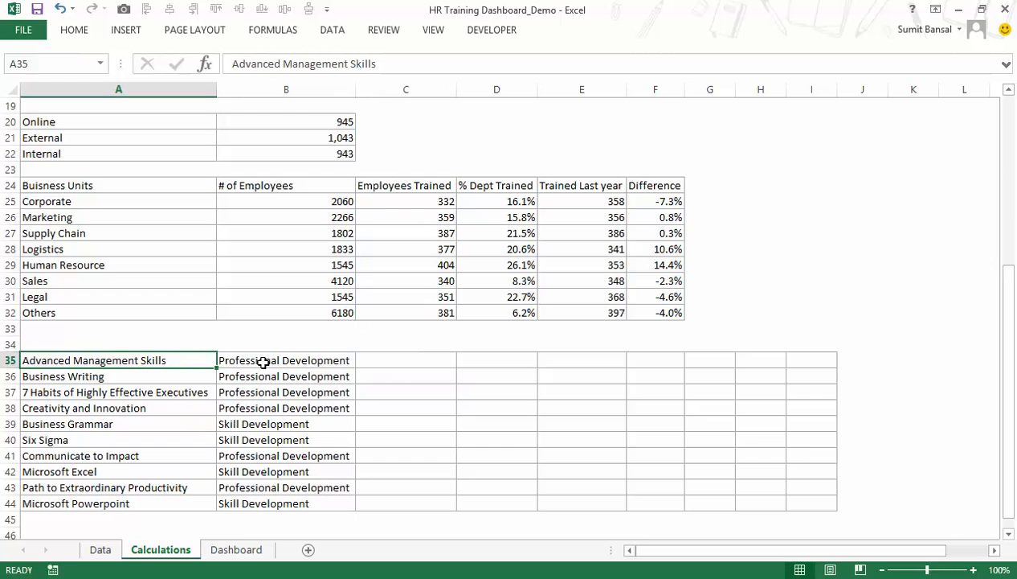
{"action": "left_click", "coordinate": [379, 362]}
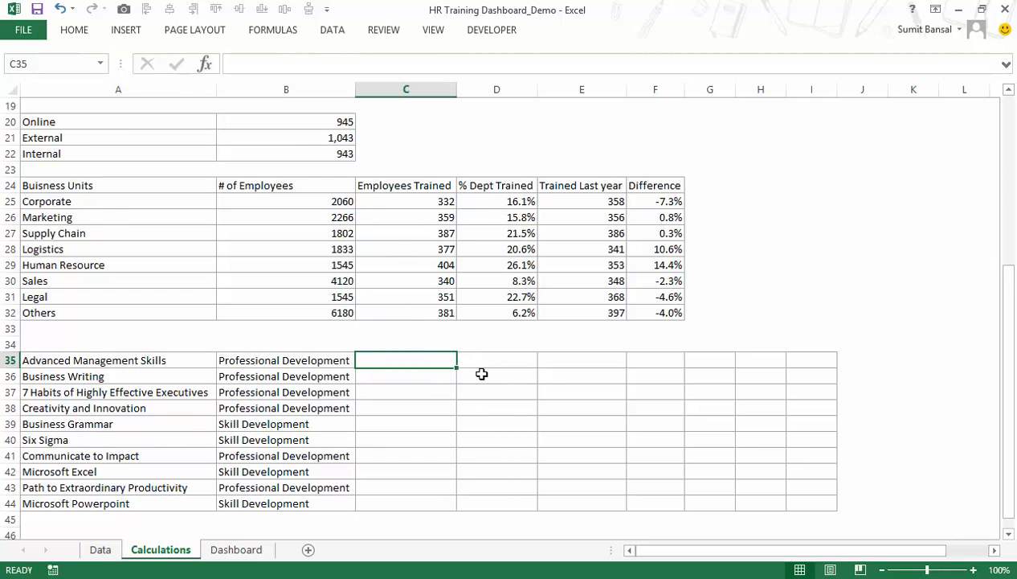
Copy the SUMPRODUCT formula text from B11 and paste it into C35 beside Advanced Management Skills.
{"action": "scroll", "coordinate": [481, 374], "scroll_direction": "down", "scroll_amount": 1}
{"action": "scroll", "coordinate": [427, 317], "scroll_direction": "up", "scroll_amount": 6}
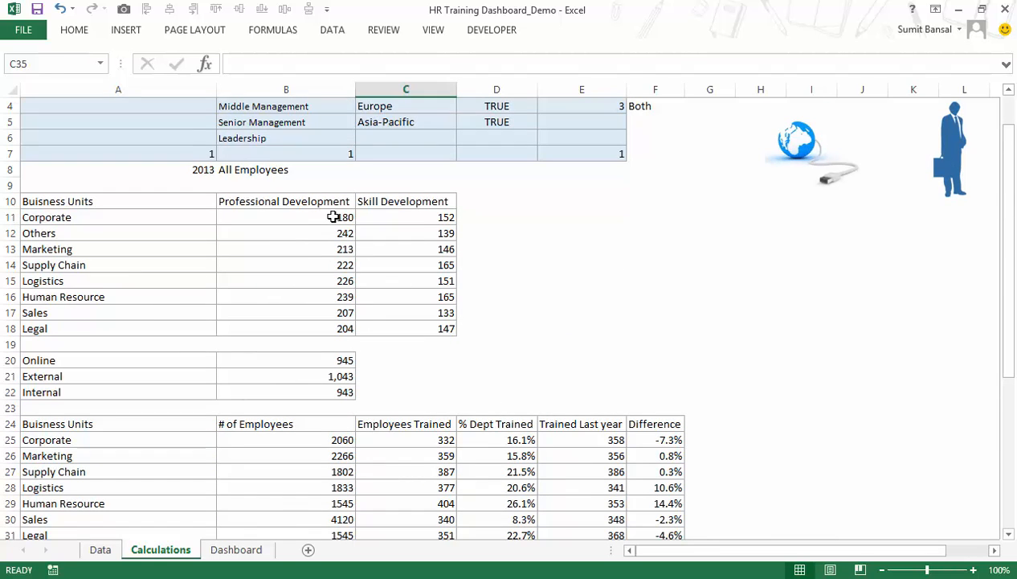
{"action": "double_click", "coordinate": [332, 217]}
{"action": "left_click_drag", "start_coordinate": [640, 233], "coordinate": [212, 211]}
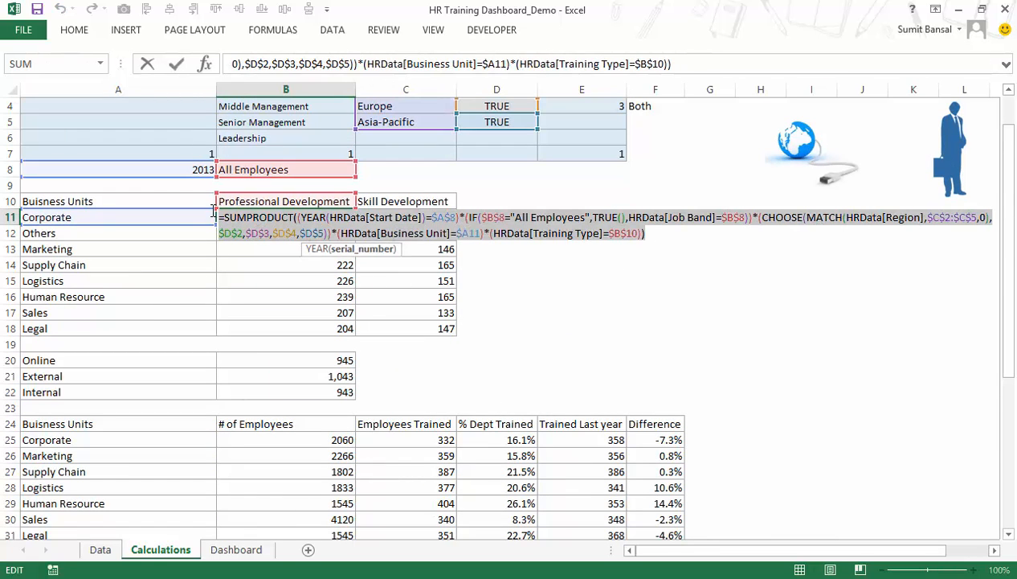
{"action": "key", "text": "ctrl+shift+Return"}
{"action": "scroll", "coordinate": [359, 324], "scroll_direction": "down", "scroll_amount": 5}
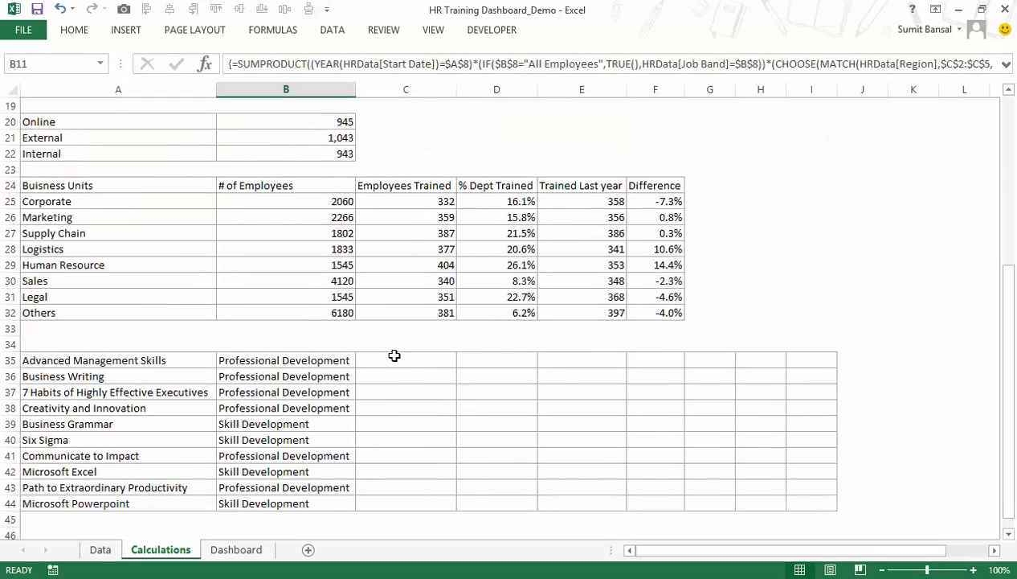
{"action": "double_click", "coordinate": [396, 360]}
{"action": "key", "text": "ctrl+v"}
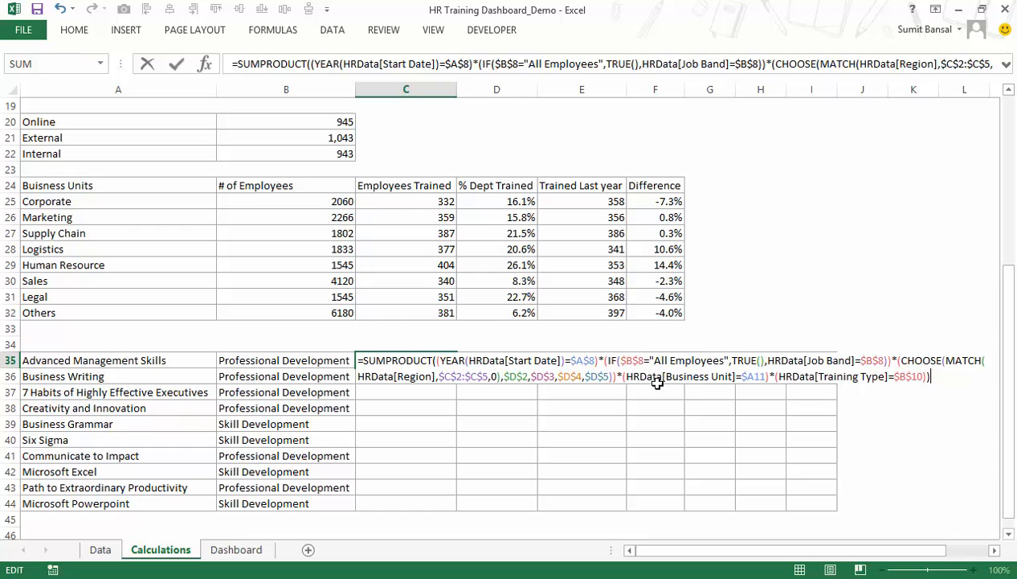
Remove the Business Unit and Training Type conditions from the end of the pasted formula in C35.
{"action": "scroll", "coordinate": [478, 293], "scroll_direction": "up", "scroll_amount": 6}
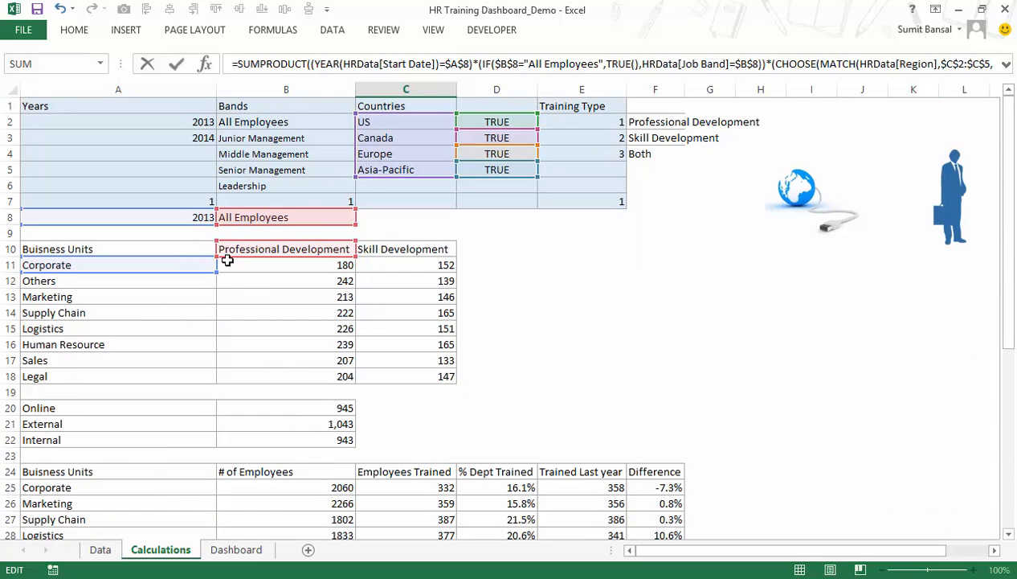
{"action": "scroll", "coordinate": [575, 363], "scroll_direction": "down", "scroll_amount": 4}
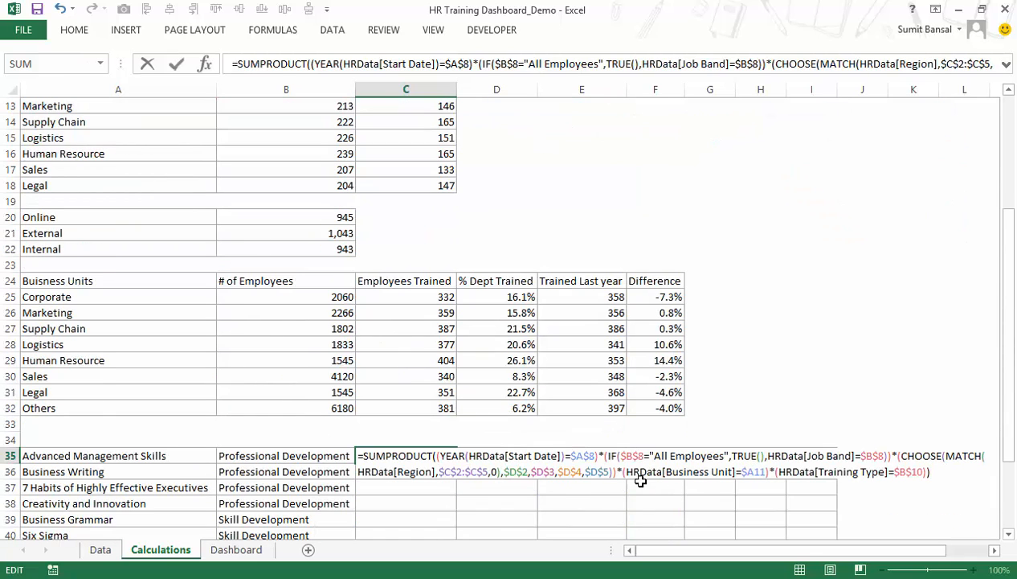
{"action": "left_click_drag", "start_coordinate": [625, 472], "coordinate": [961, 468]}
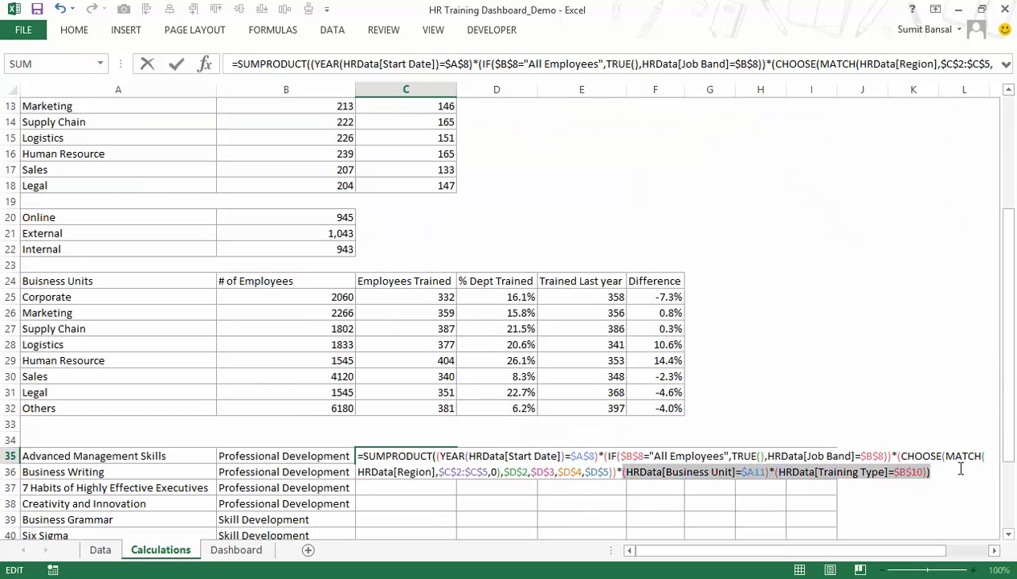
{"action": "key", "text": "BackSpace"}
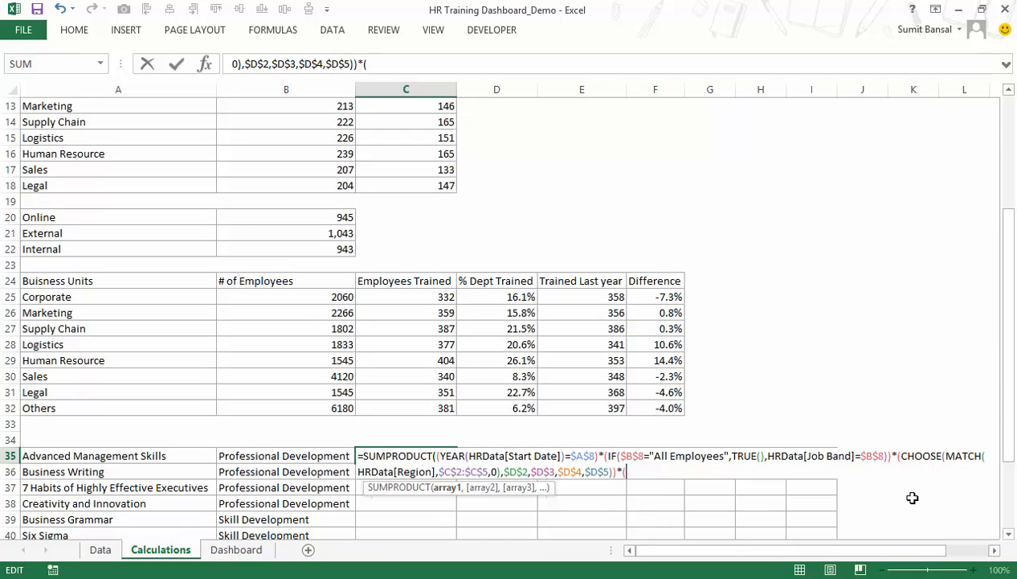
Add a new condition to the C35 formula that references the HRData[Training Name] column.
{"action": "type", "text": "(hrdtaa"}
{"action": "key", "text": "Tab"}
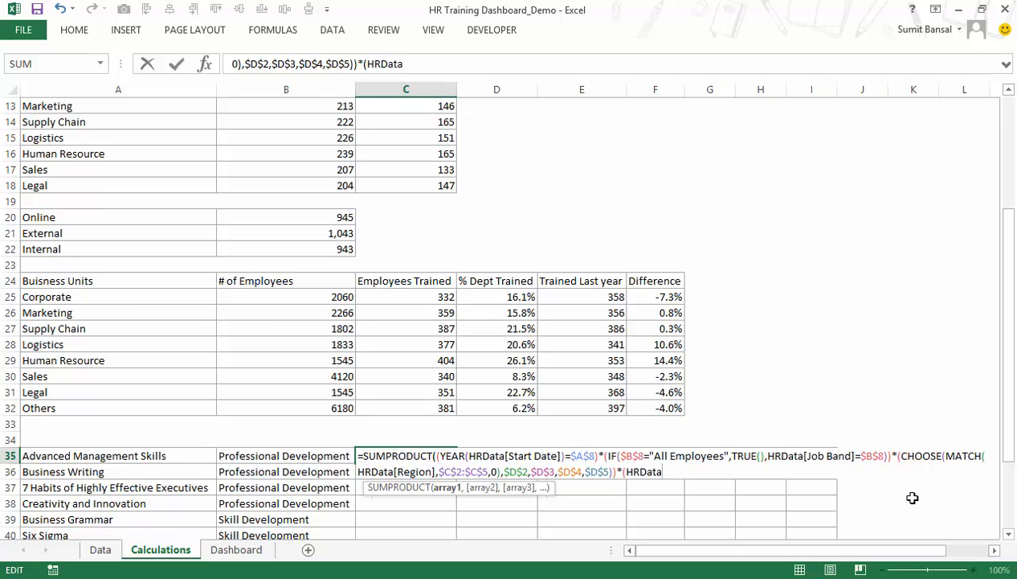
{"action": "type", "text": "["}
{"action": "key", "text": "Down"}
{"action": "key", "text": "Down"}
{"action": "key", "text": "Down"}
{"action": "key", "text": "Down"}
{"action": "key", "text": "Down"}
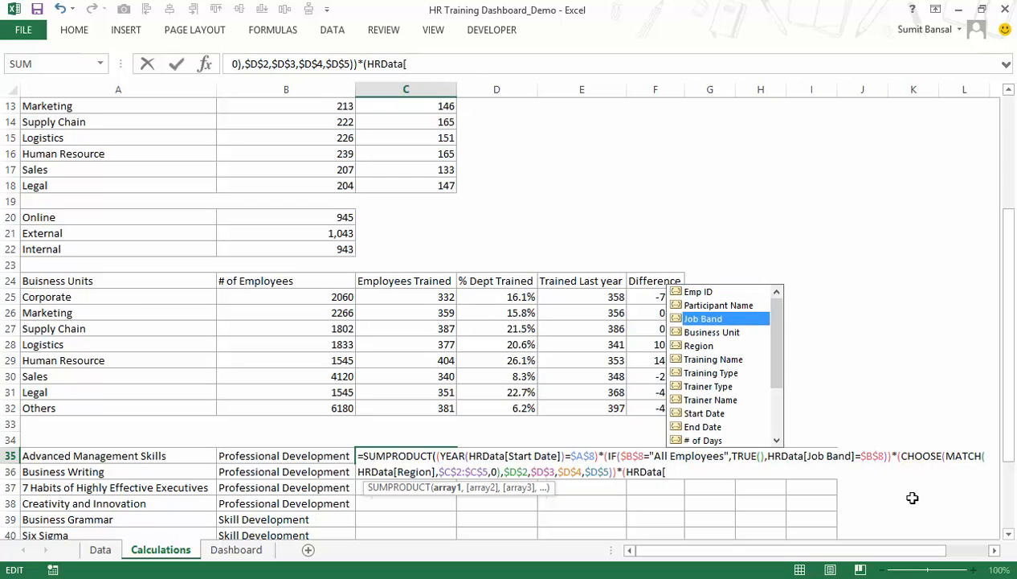
{"action": "key", "text": "Tab"}
{"action": "type", "text": "]"}
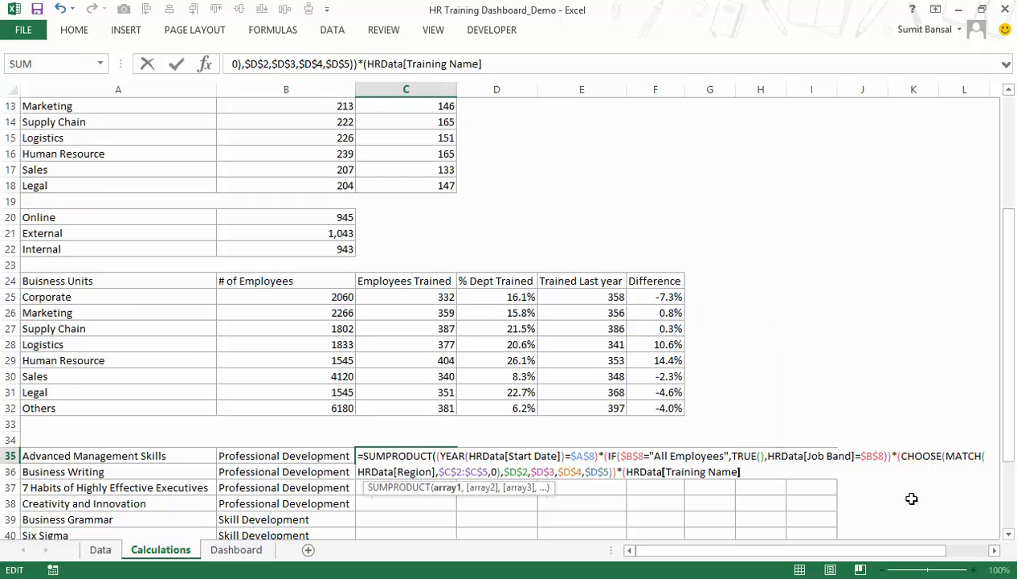
{"action": "type", "text": "="}
Match the Training Name condition to A35, close the brackets and enter C35 as an array formula.
{"action": "left_click", "coordinate": [175, 454]}
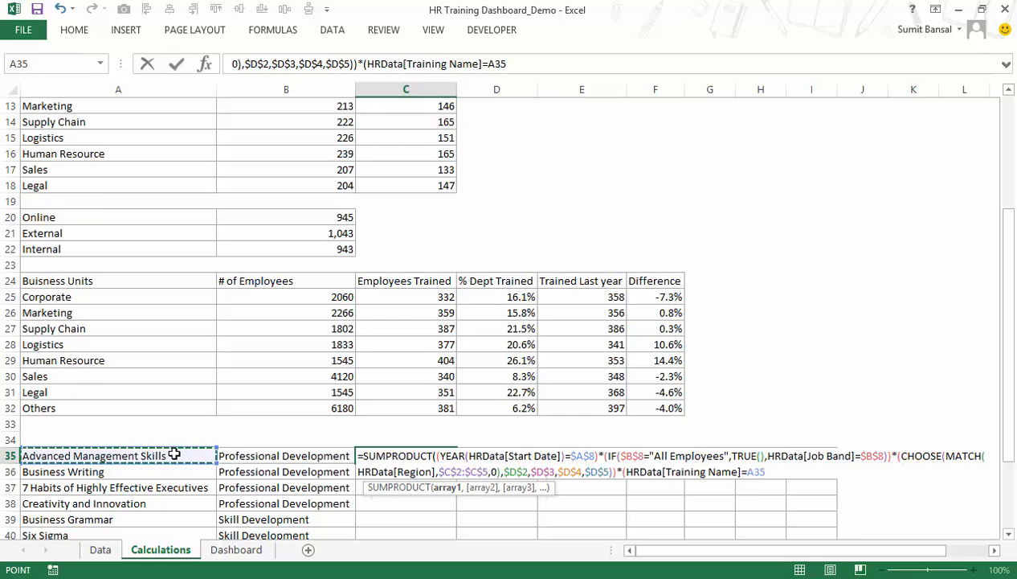
{"action": "type", "text": "))"}
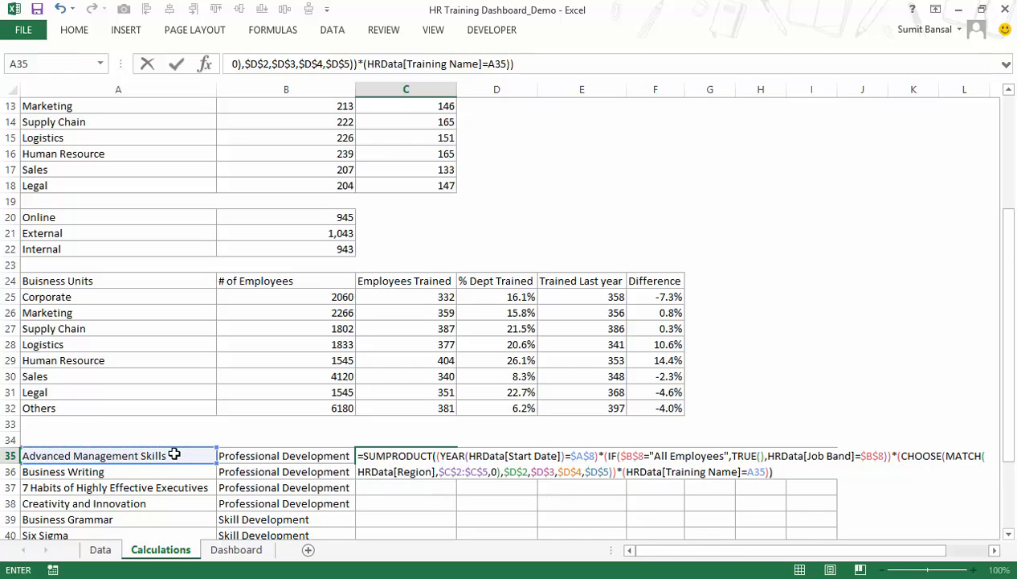
{"action": "key", "text": "ctrl+shift+Return"}
{"action": "scroll", "coordinate": [184, 454], "scroll_direction": "down", "scroll_amount": 2}
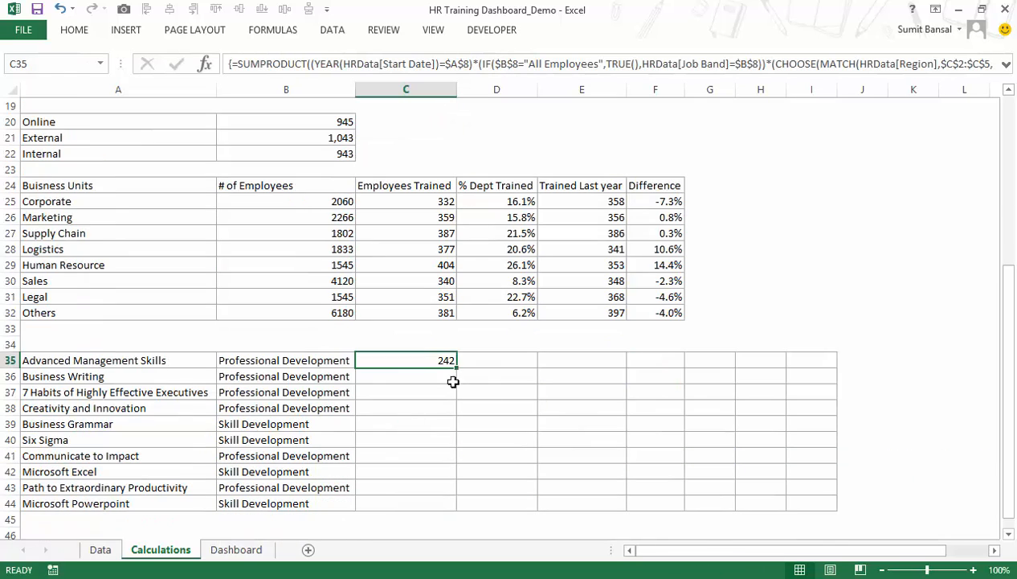
Turn on the header filters for the training records table on the Data sheet.
{"action": "scroll", "coordinate": [416, 370], "scroll_direction": "up", "scroll_amount": 3}
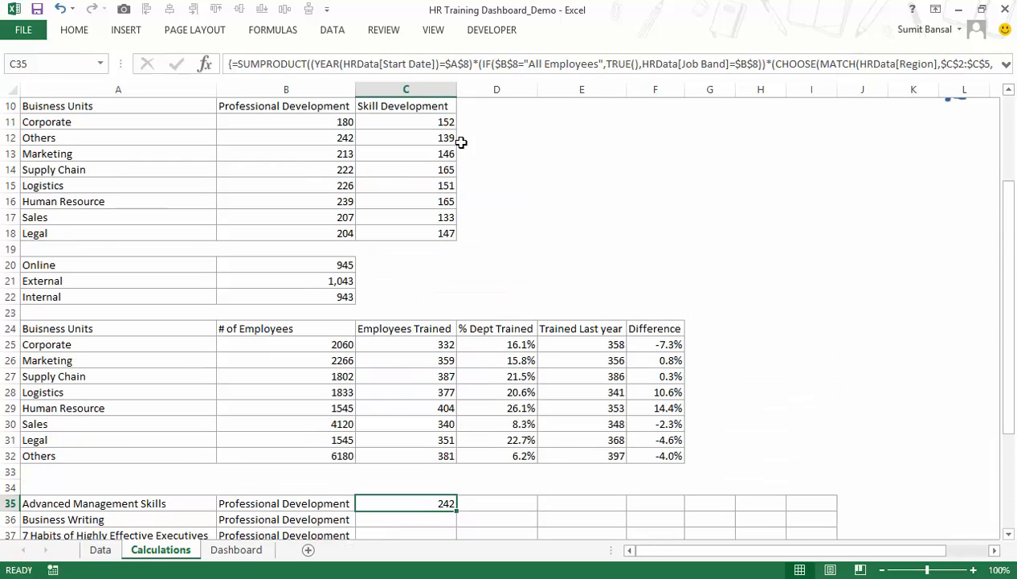
{"action": "scroll", "coordinate": [530, 271], "scroll_direction": "up", "scroll_amount": 3}
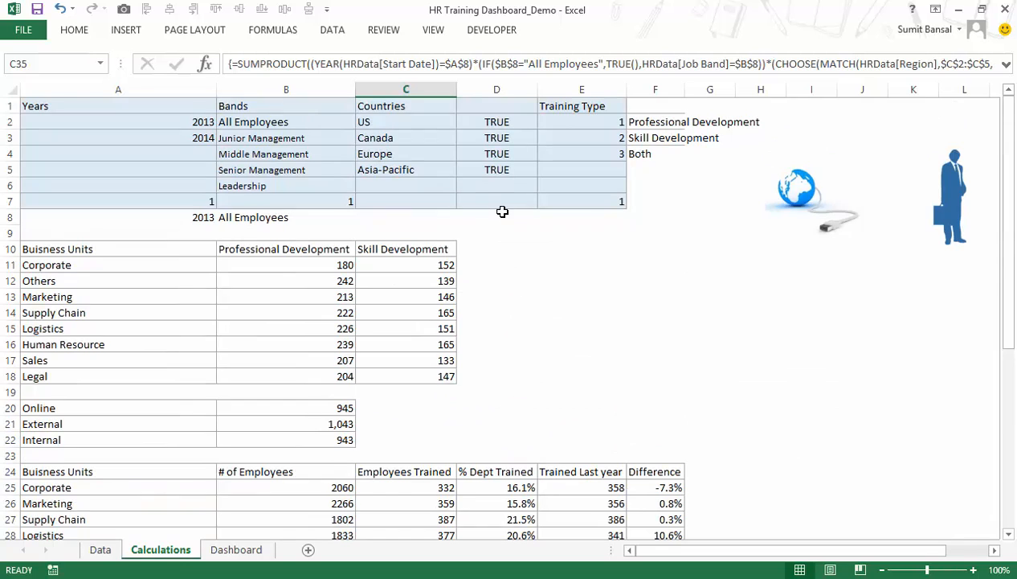
{"action": "scroll", "coordinate": [496, 241], "scroll_direction": "down", "scroll_amount": 6}
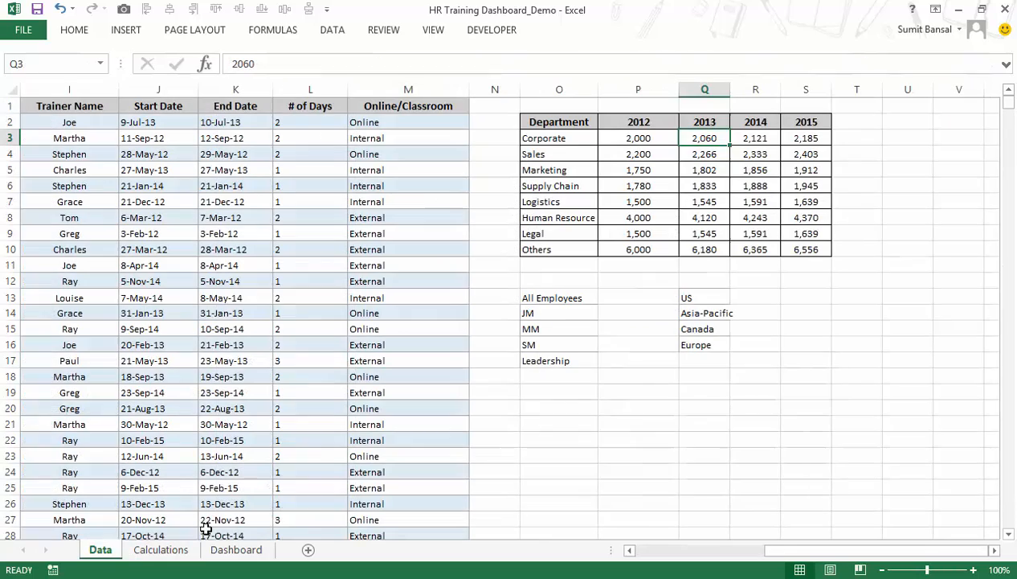
{"action": "left_click", "coordinate": [102, 549]}
{"action": "left_click_drag", "start_coordinate": [768, 551], "coordinate": [641, 551]}
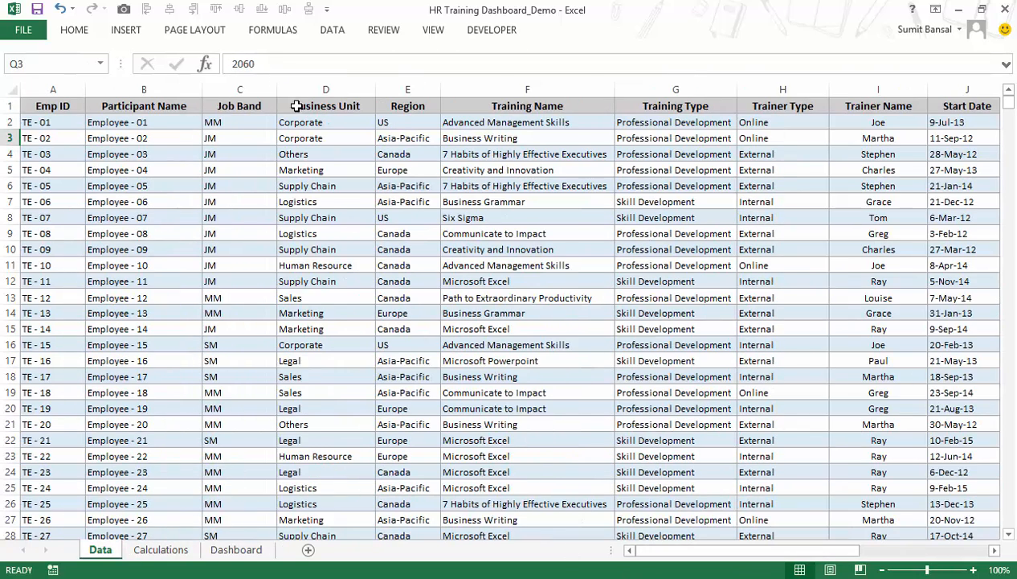
{"action": "left_click", "coordinate": [350, 110]}
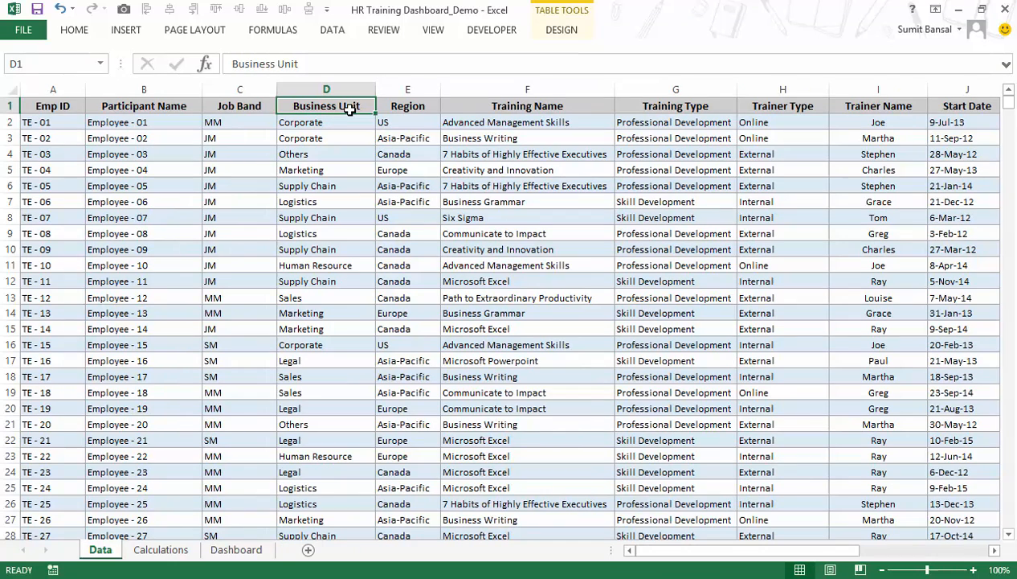
{"action": "key", "text": "ctrl+shift+l"}
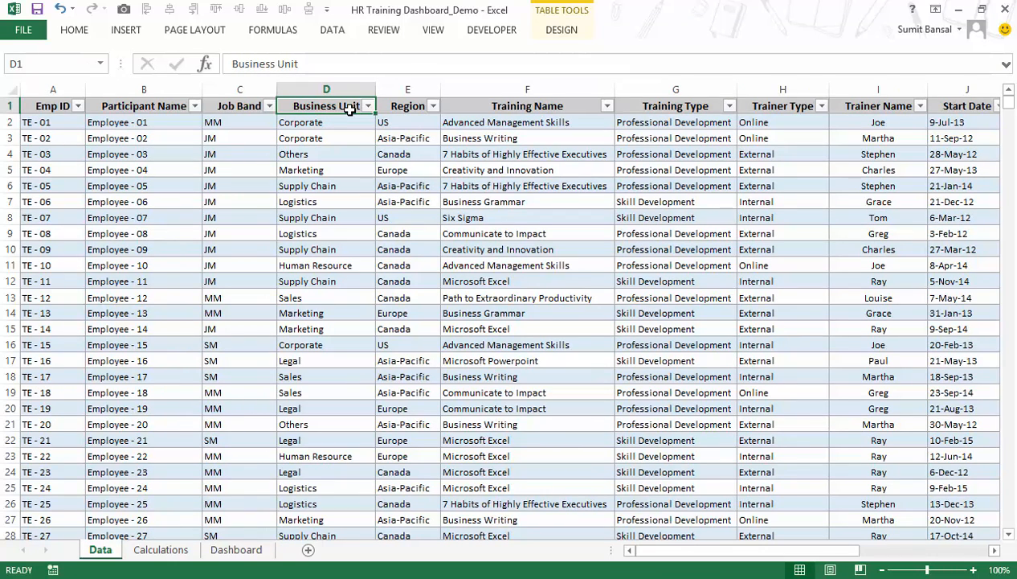
Filter the training records by Start Date to show only 2014.
{"action": "key", "text": "Right"}
{"action": "key", "text": "Right"}
{"action": "key", "text": "Right"}
{"action": "key", "text": "Right"}
{"action": "key", "text": "Right"}
{"action": "key", "text": "Right"}
{"action": "key", "text": "alt+Down"}
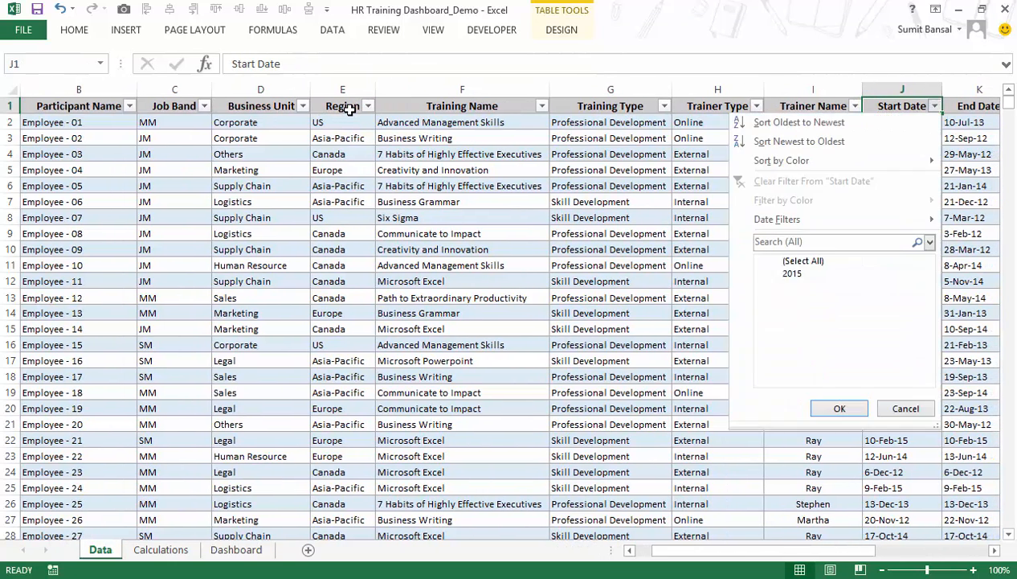
{"action": "left_click", "coordinate": [775, 261]}
{"action": "left_click", "coordinate": [775, 286]}
{"action": "left_click", "coordinate": [828, 409]}
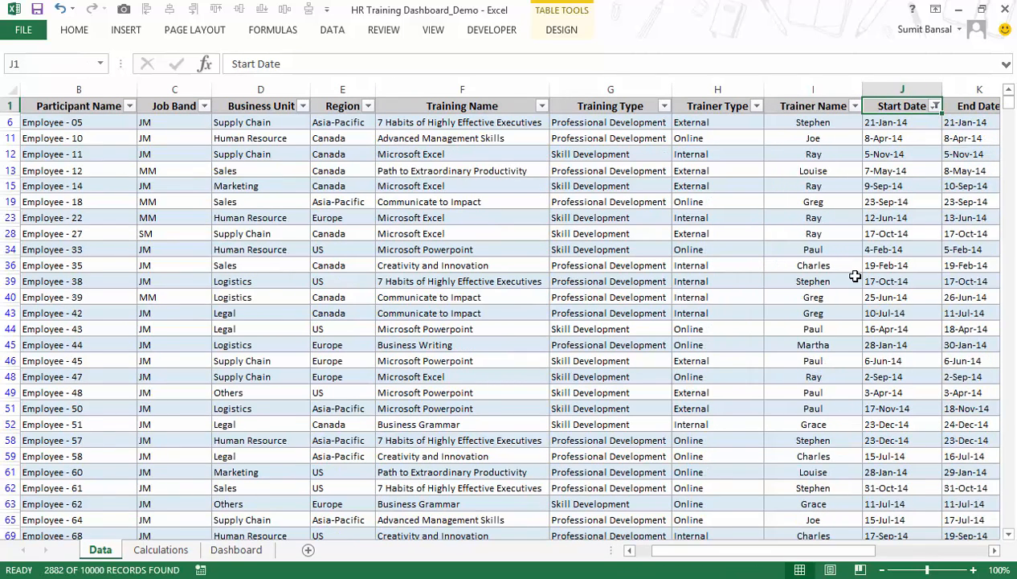
Filter the Training Name column to show only Advanced Management Skills.
{"action": "key", "text": "Left"}
{"action": "key", "text": "Left"}
{"action": "key", "text": "Left"}
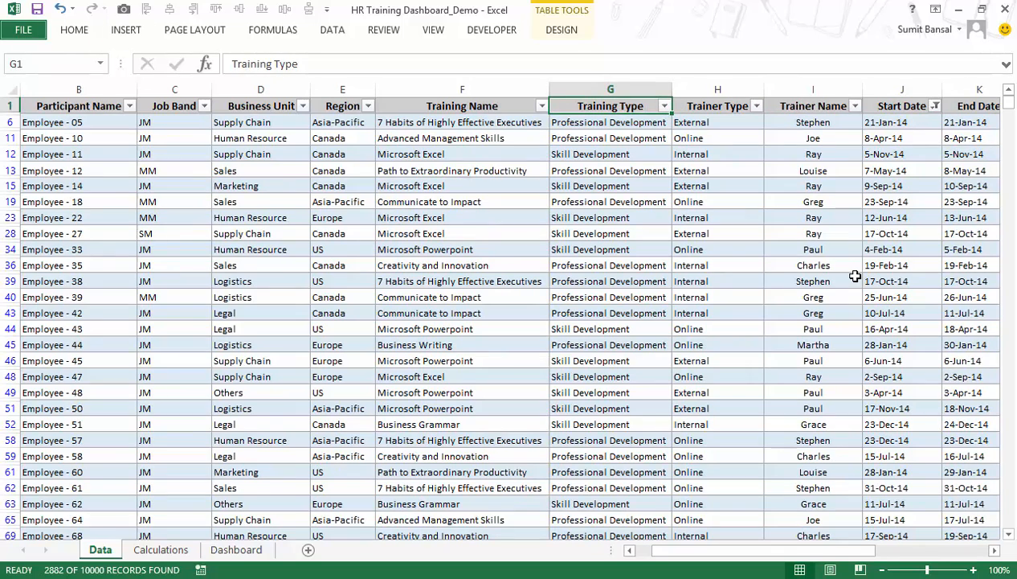
{"action": "key", "text": "Left"}
{"action": "key", "text": "alt+Down"}
{"action": "left_click", "coordinate": [397, 262]}
{"action": "left_click", "coordinate": [403, 288]}
{"action": "left_click", "coordinate": [447, 408]}
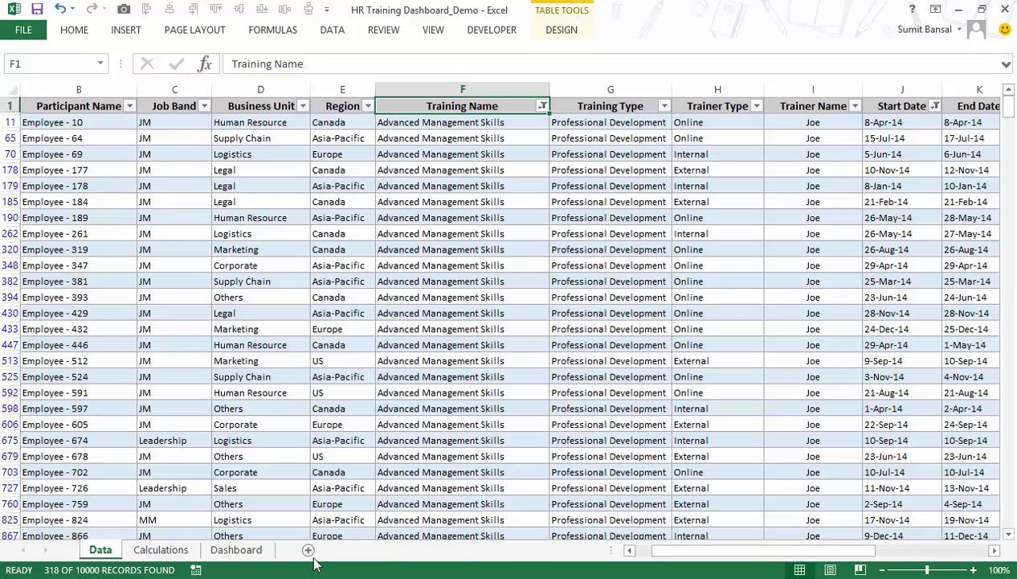
Set the year selector value in A7 of the Calculations sheet to 2 and check the C35 count against the filtered records.
{"action": "left_click", "coordinate": [161, 549]}
{"action": "scroll", "coordinate": [394, 443], "scroll_direction": "up", "scroll_amount": 4}
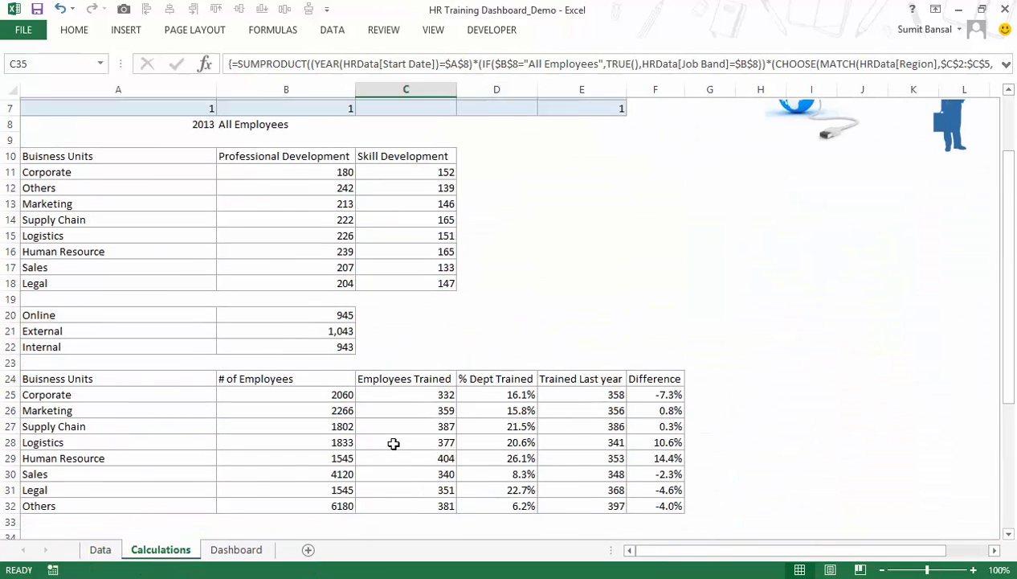
{"action": "scroll", "coordinate": [394, 443], "scroll_direction": "up", "scroll_amount": 2}
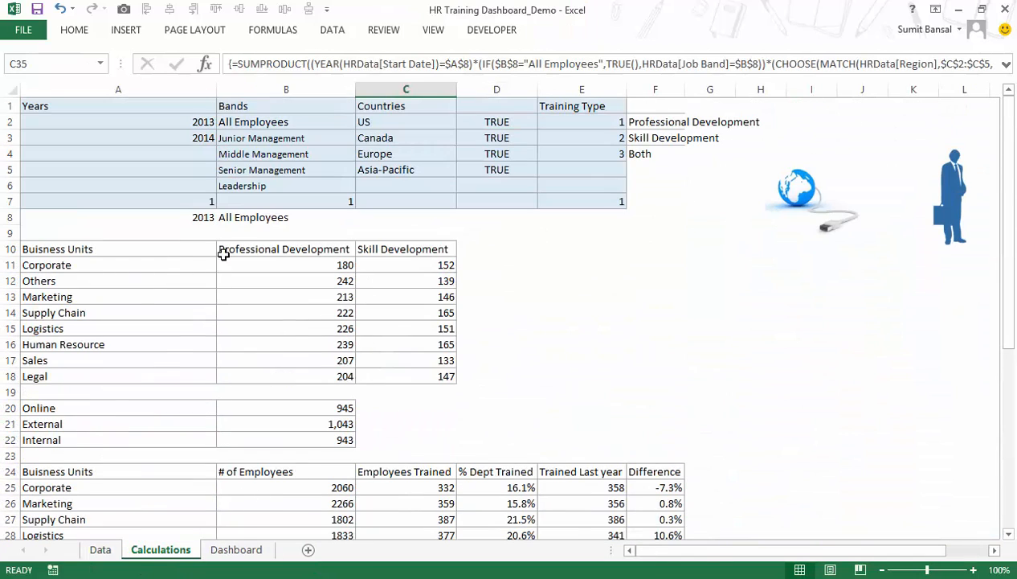
{"action": "left_click", "coordinate": [198, 201]}
{"action": "type", "text": "2"}
{"action": "left_click", "coordinate": [504, 219]}
{"action": "scroll", "coordinate": [528, 250], "scroll_direction": "down", "scroll_amount": 3}
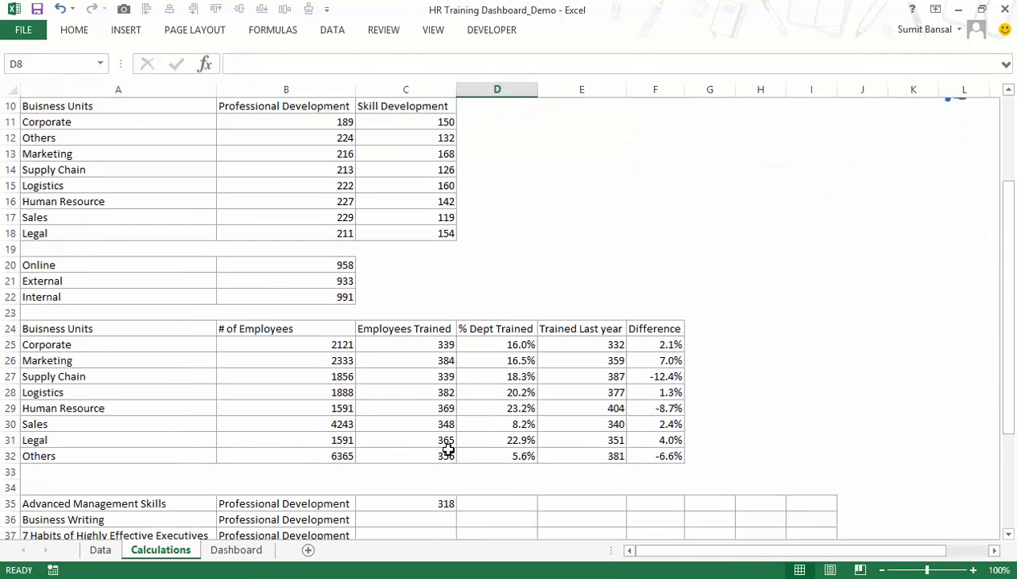
{"action": "scroll", "coordinate": [447, 449], "scroll_direction": "down", "scroll_amount": 1}
Turn off the filters on the Data sheet's table and return to the Calculations sheet.
{"action": "left_click", "coordinate": [99, 549]}
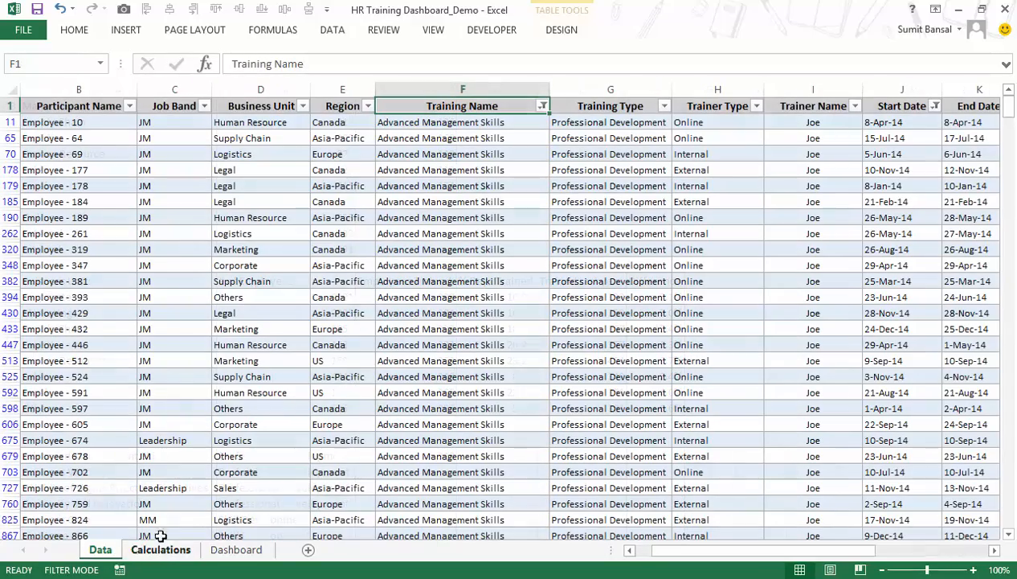
{"action": "key", "text": "ctrl+shift+l"}
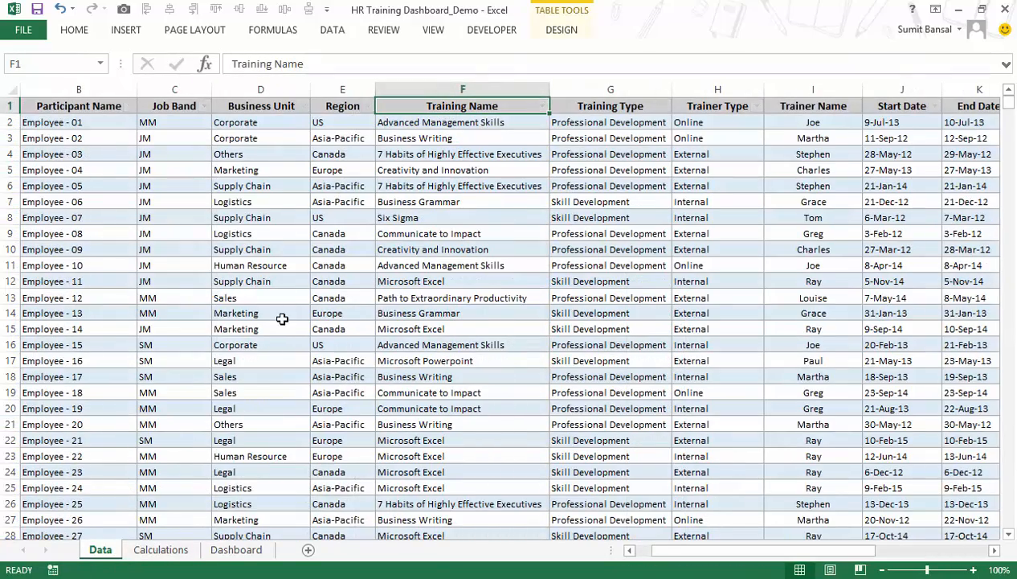
{"action": "left_click", "coordinate": [174, 548]}
Fill the C35 formula down to C44 for the remaining training courses.
{"action": "scroll", "coordinate": [376, 427], "scroll_direction": "down", "scroll_amount": 2}
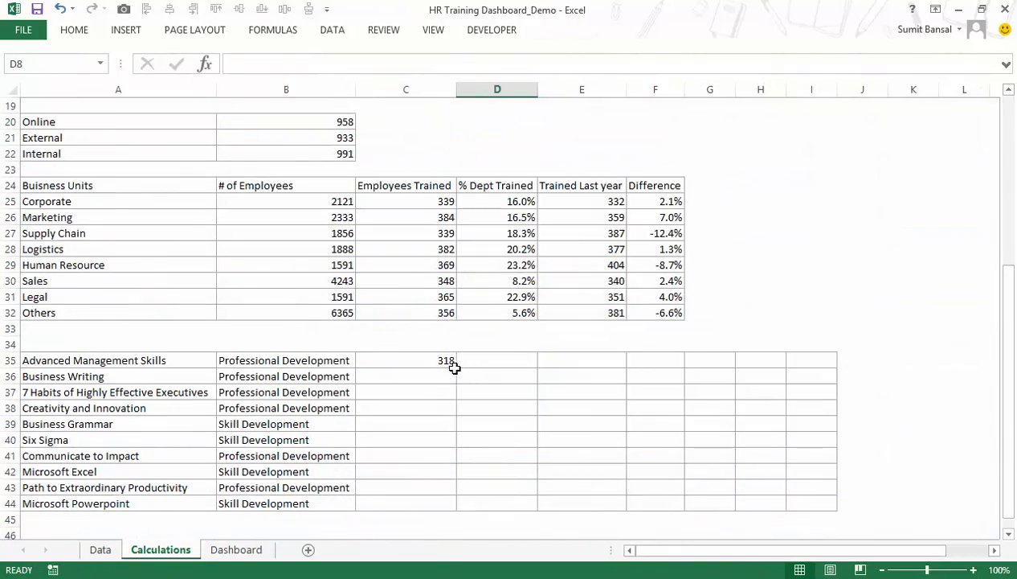
{"action": "left_click", "coordinate": [452, 362]}
{"action": "left_click_drag", "start_coordinate": [456, 370], "coordinate": [507, 490]}
{"action": "scroll", "coordinate": [479, 343], "scroll_direction": "down", "scroll_amount": 2}
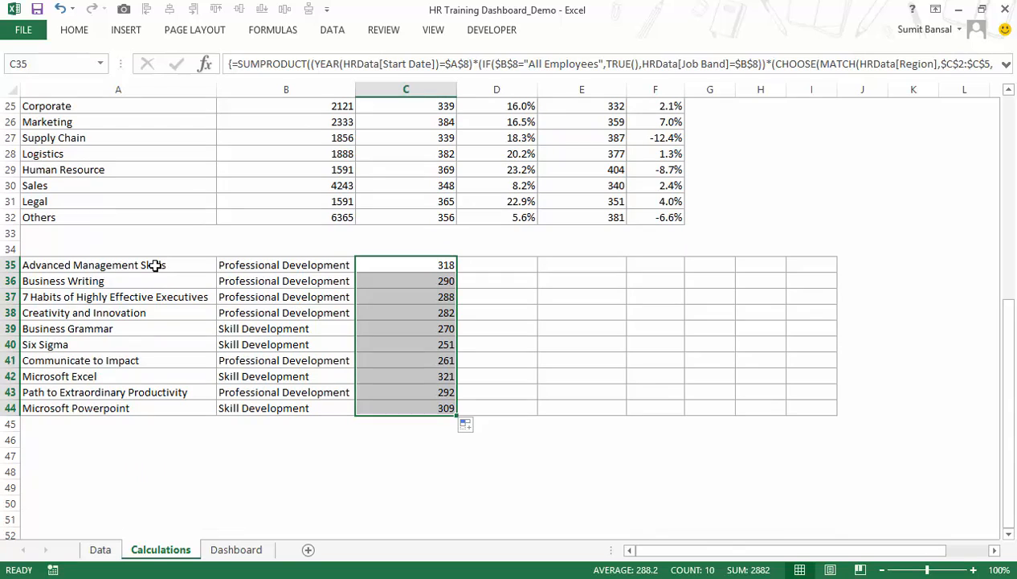
Check the existing formula in D35 and the training-type option buttons on the Dashboard sheet.
{"action": "left_click", "coordinate": [495, 270]}
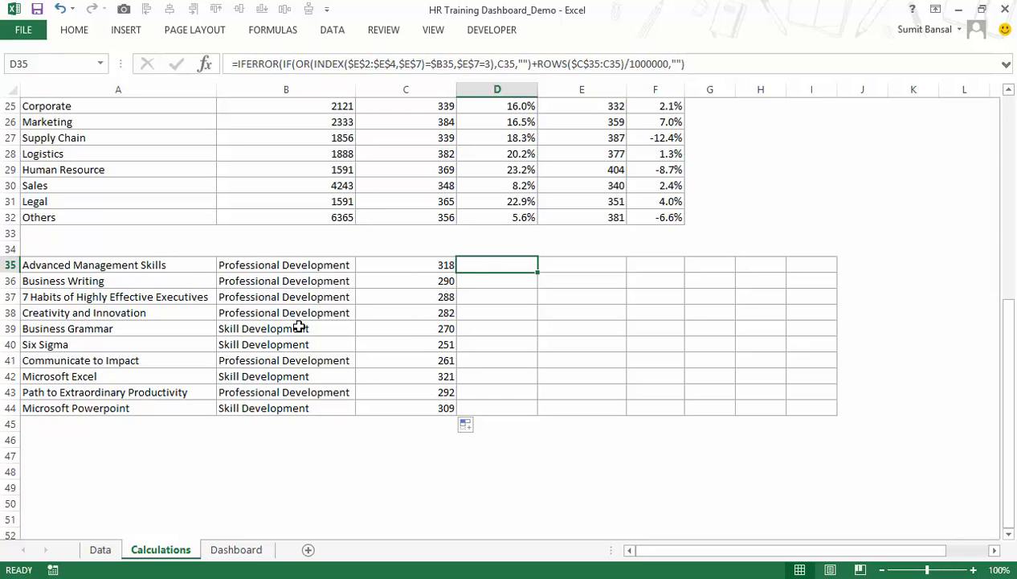
{"action": "left_click", "coordinate": [239, 549]}
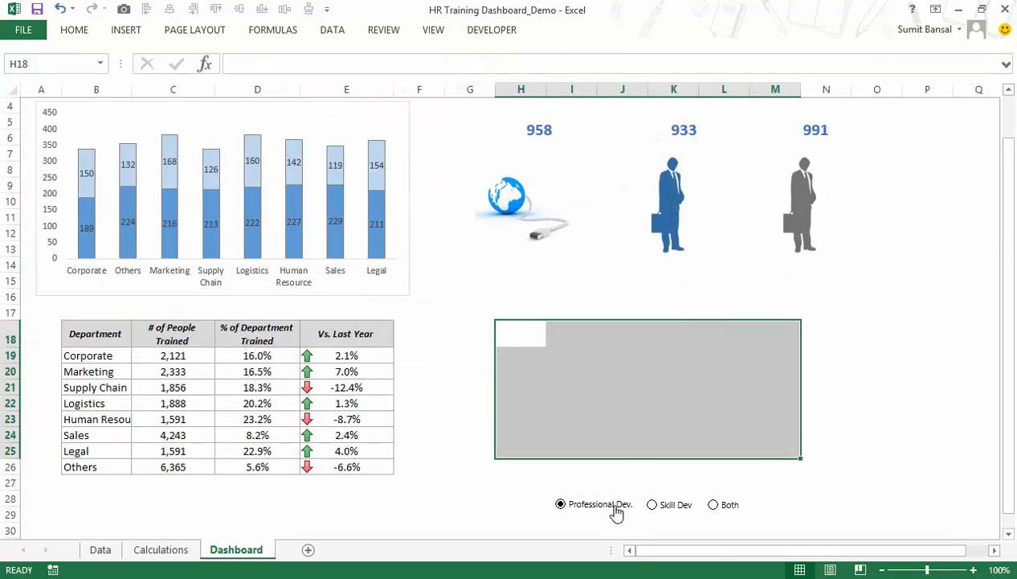
{"action": "left_click", "coordinate": [166, 553]}
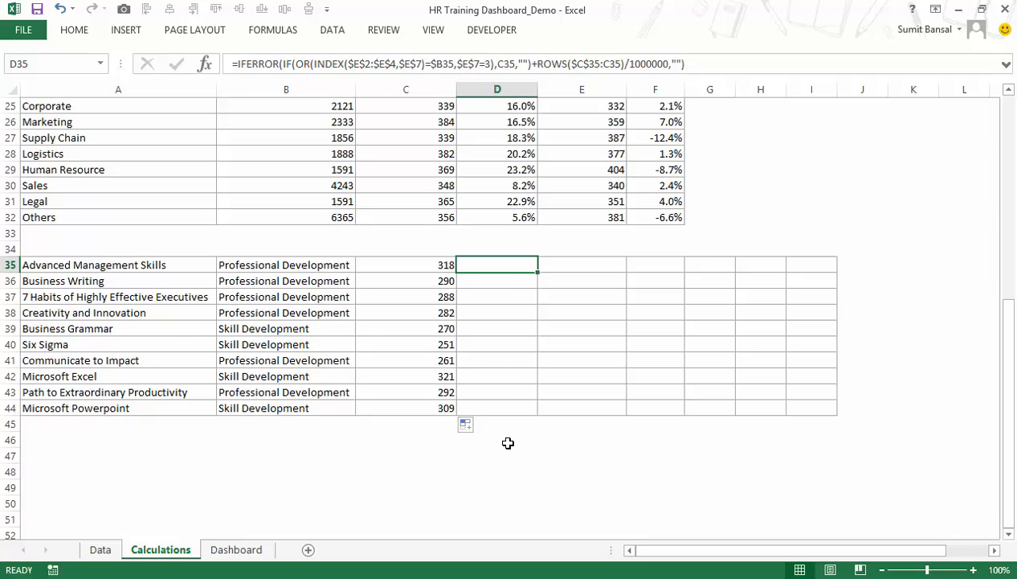
Begin a new formula in D35 of the Calculations sheet with =IF(OR($E$7=3, using an absolute reference to the training-type selector.
{"action": "type", "text": "="}
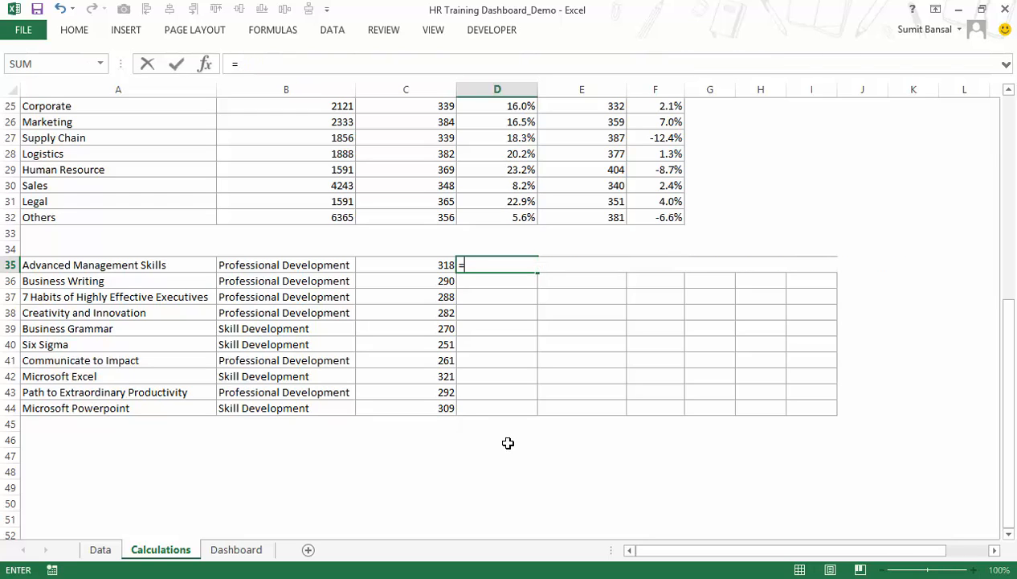
{"action": "type", "text": "IF("}
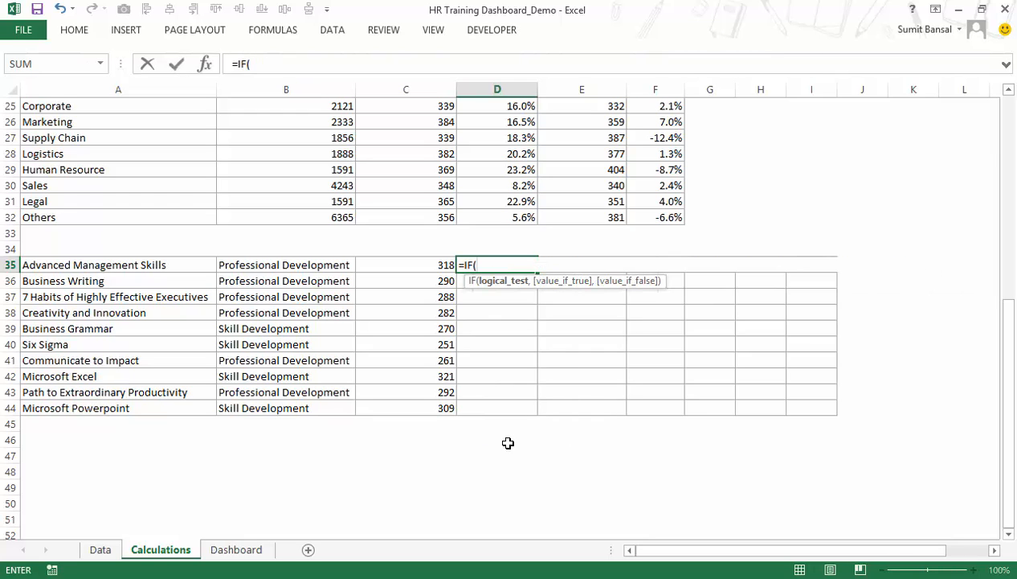
{"action": "type", "text": "or("}
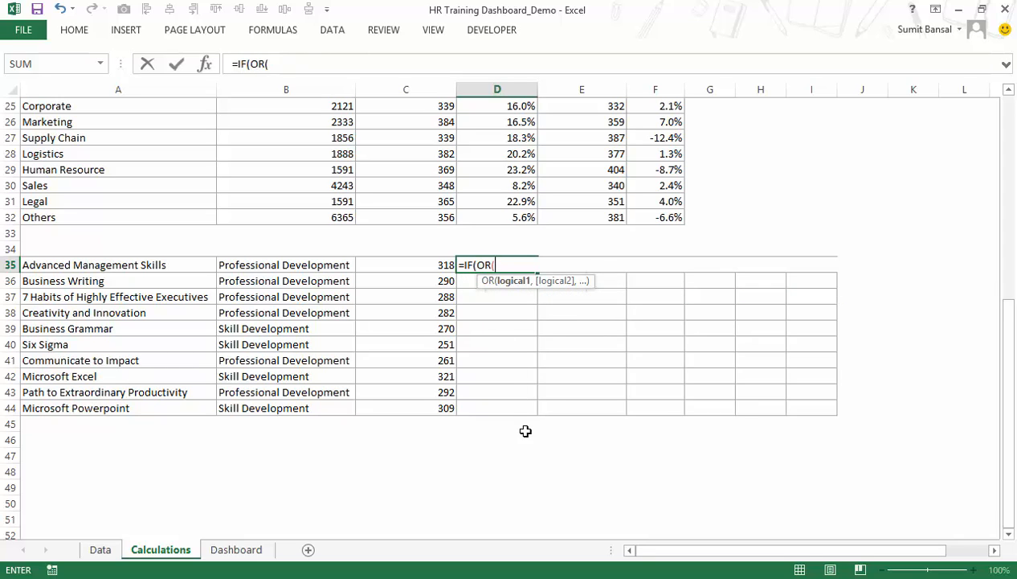
{"action": "scroll", "coordinate": [736, 424], "scroll_direction": "up", "scroll_amount": 8}
{"action": "left_click", "coordinate": [620, 205]}
{"action": "key", "text": "F4"}
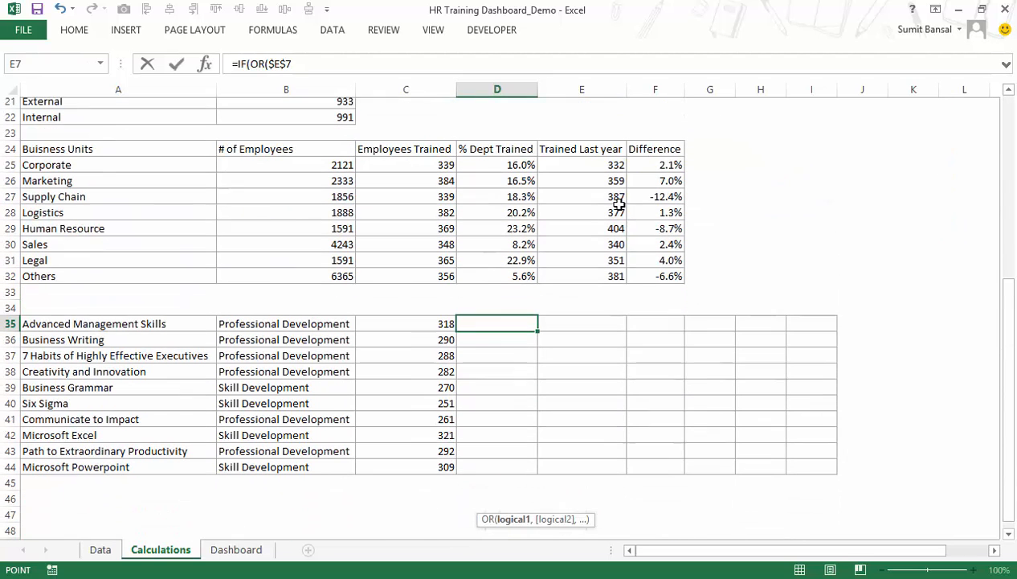
{"action": "type", "text": "=3"}
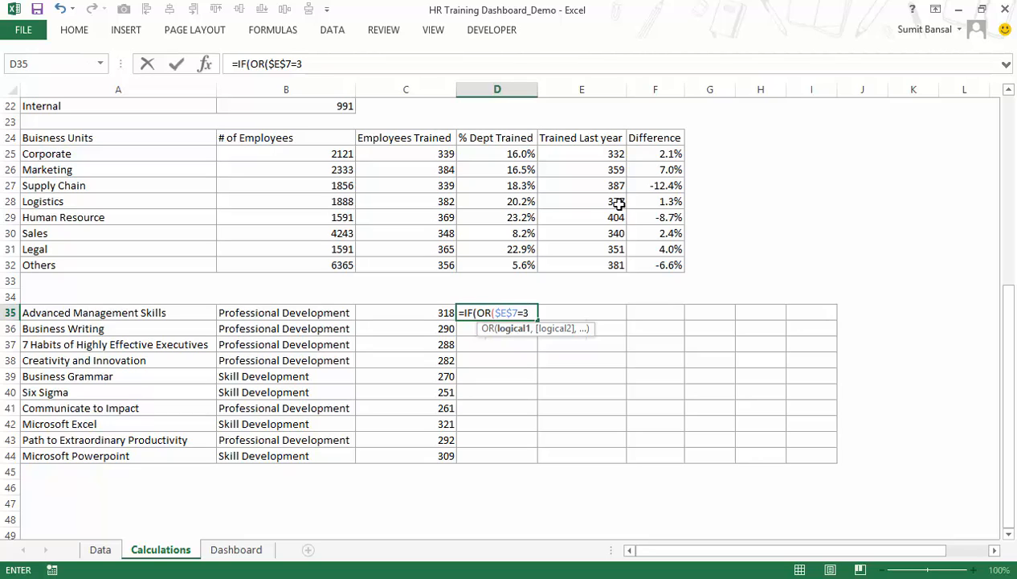
{"action": "type", "text": ",vl"}
Add VLOOKUP($E$7,$E$2:$F$4,2,0) as the second OR condition in the D35 formula to look up the selected training type.
{"action": "key", "text": "Tab"}
{"action": "scroll", "coordinate": [656, 250], "scroll_direction": "up", "scroll_amount": 4}
{"action": "scroll", "coordinate": [655, 251], "scroll_direction": "up", "scroll_amount": 3}
{"action": "left_click", "coordinate": [609, 202]}
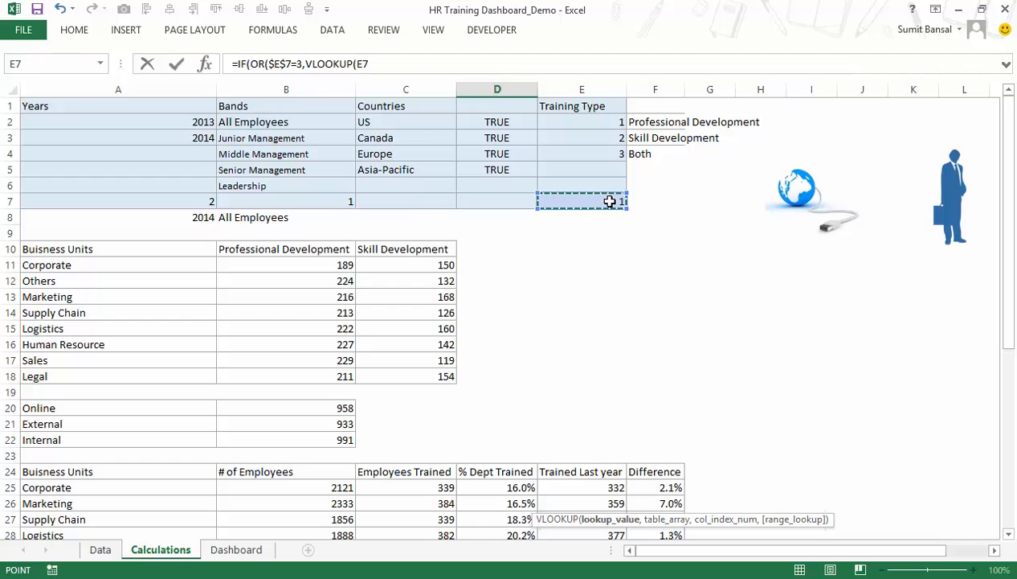
{"action": "key", "text": "F4"}
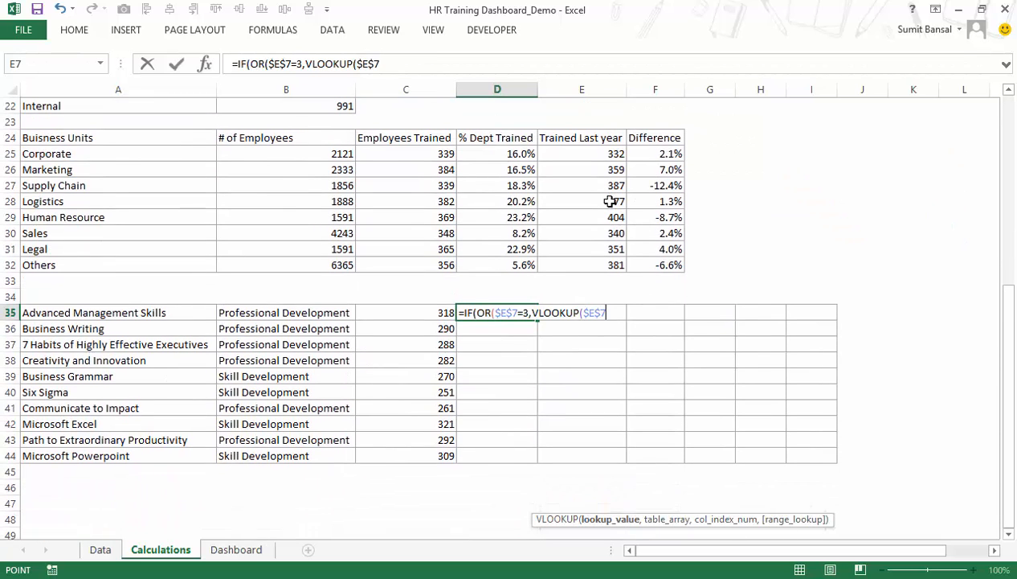
{"action": "type", "text": ","}
{"action": "scroll", "coordinate": [611, 201], "scroll_direction": "up", "scroll_amount": 7}
{"action": "left_click_drag", "start_coordinate": [609, 125], "coordinate": [643, 154]}
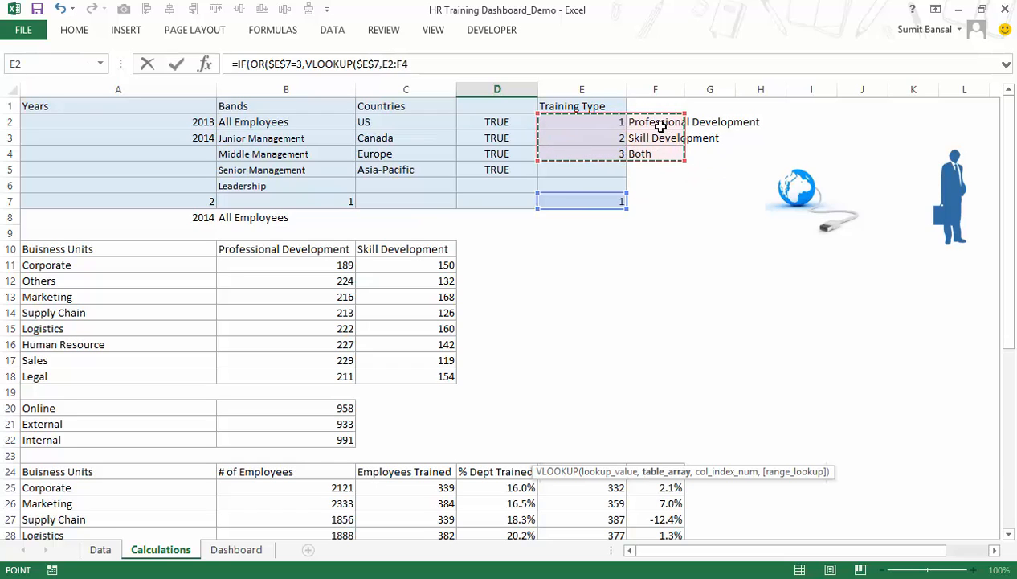
{"action": "key", "text": "F4"}
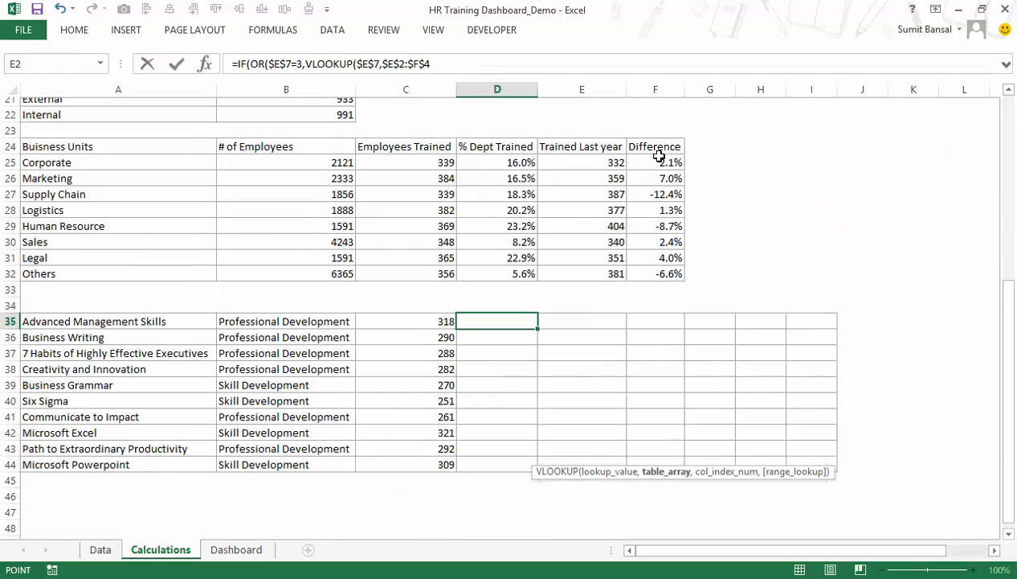
{"action": "type", "text": ",2"}
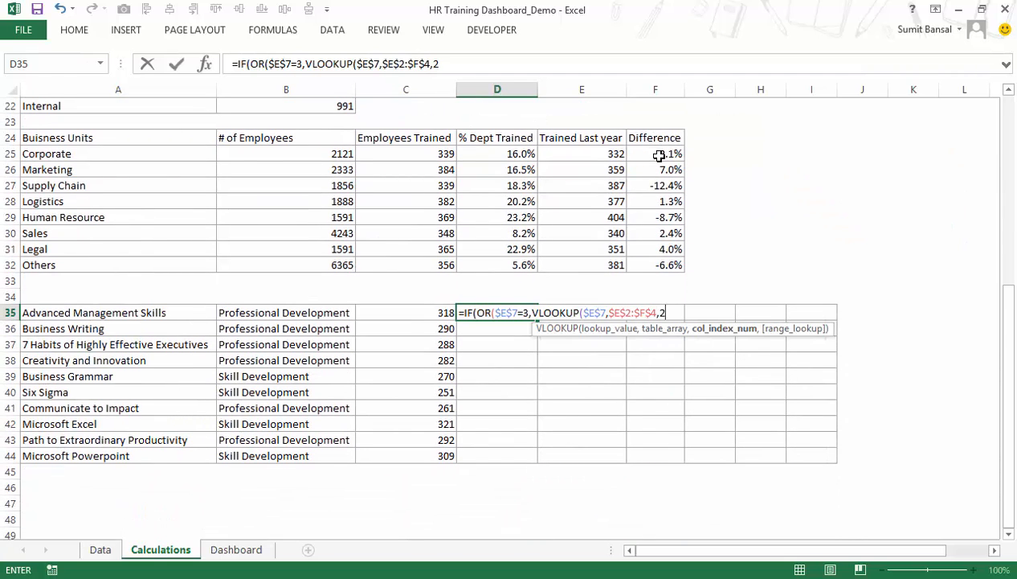
{"action": "type", "text": ",0"}
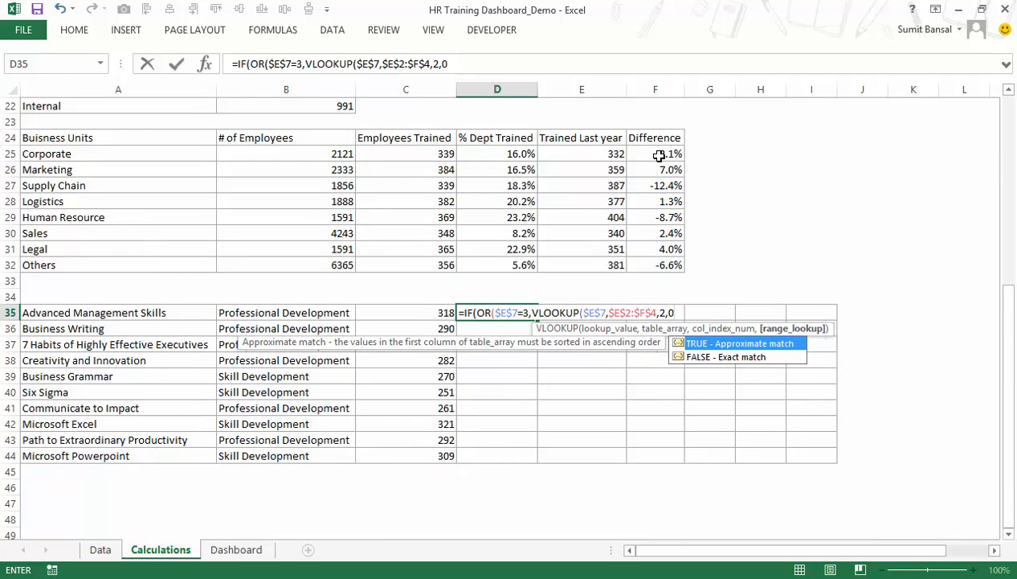
{"action": "type", "text": ")"}
Complete the D35 formula by comparing the lookup with B35, returning A35 when true and an empty string otherwise.
{"action": "scroll", "coordinate": [755, 143], "scroll_direction": "up", "scroll_amount": 7}
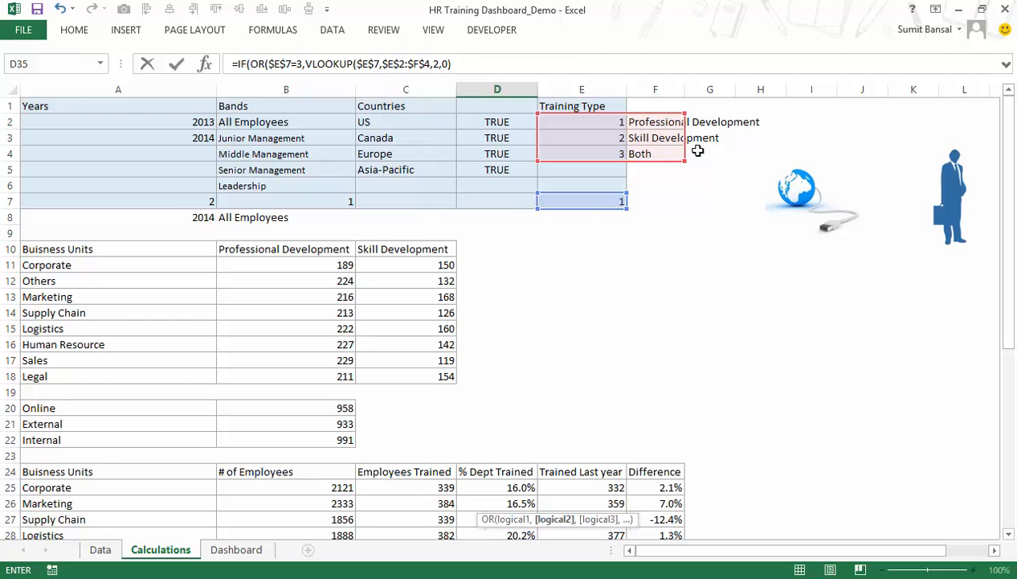
{"action": "scroll", "coordinate": [635, 220], "scroll_direction": "down", "scroll_amount": 8}
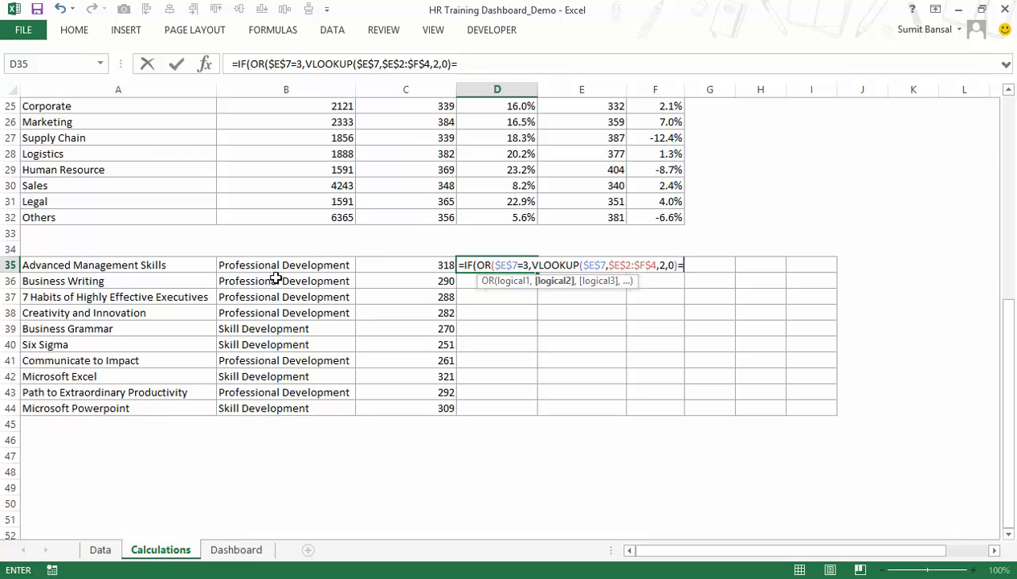
{"action": "left_click", "coordinate": [318, 265]}
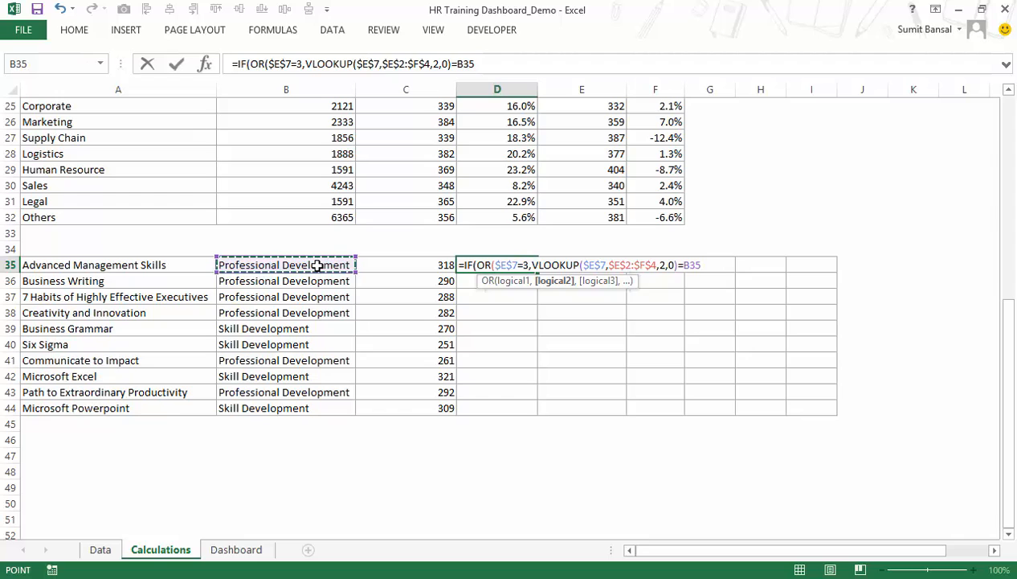
{"action": "type", "text": ")"}
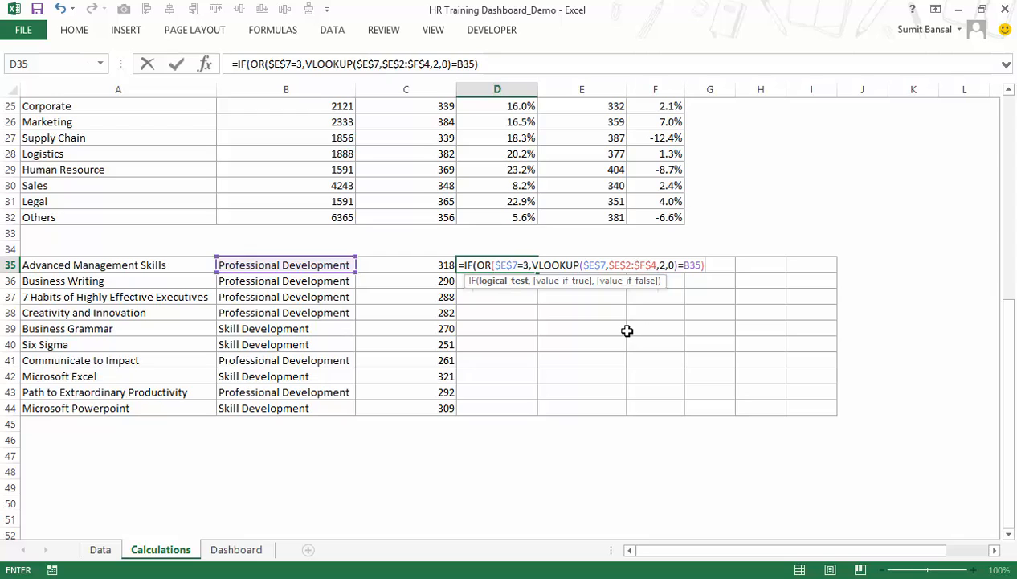
{"action": "type", "text": ","}
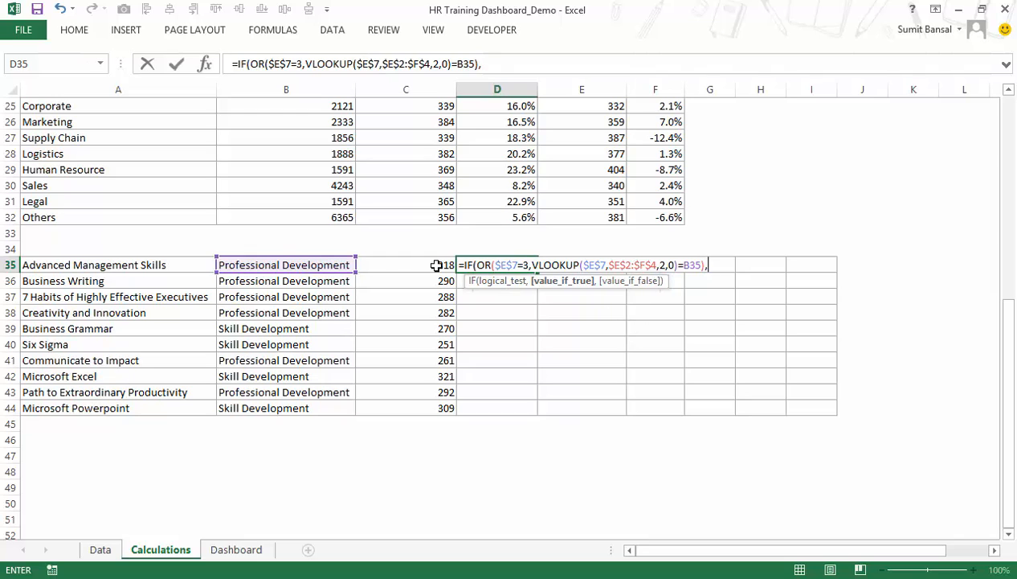
{"action": "left_click", "coordinate": [191, 264]}
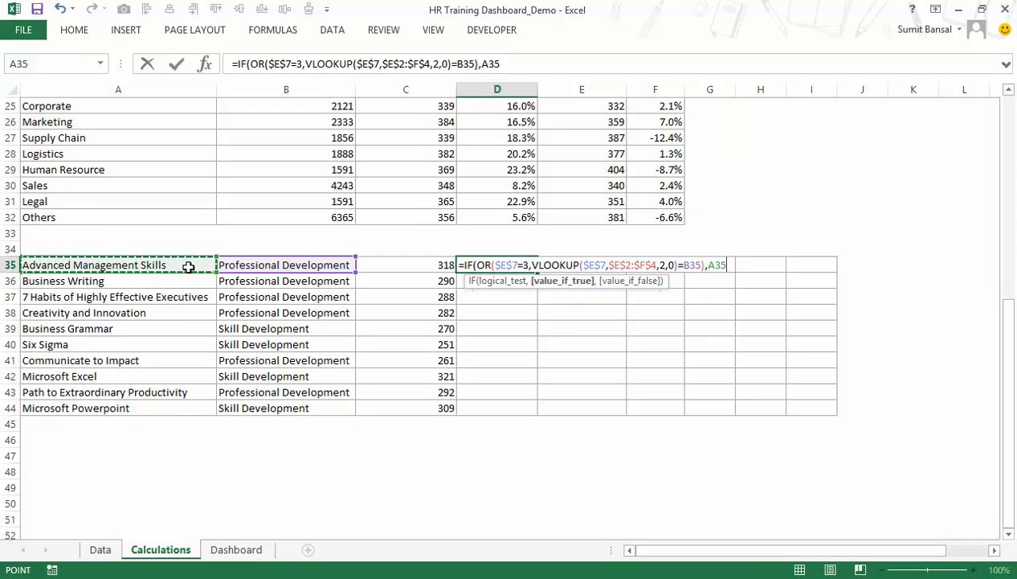
{"action": "type", "text": ","}
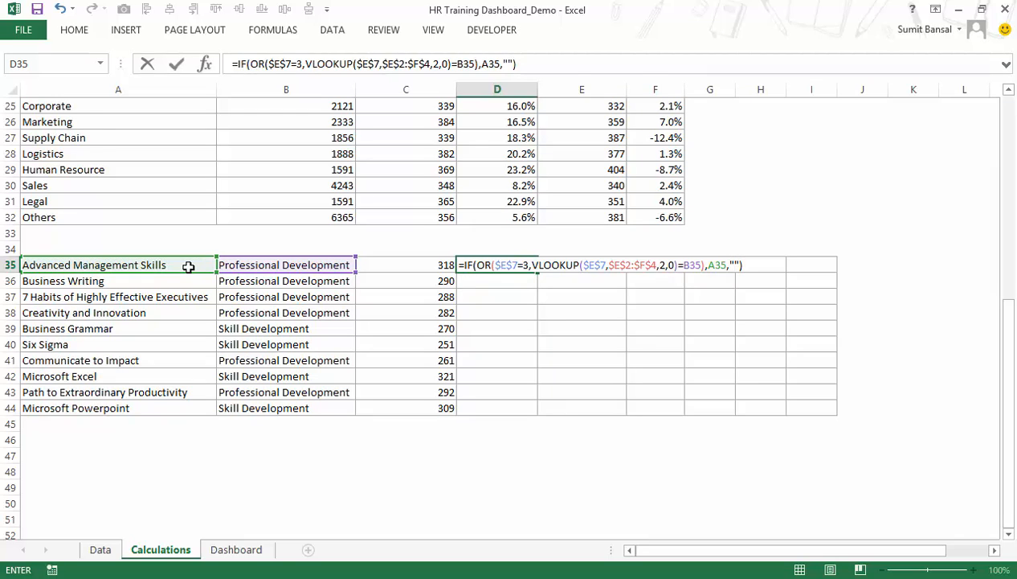
{"action": "key", "text": "Return"}
Fill the D35 formula down to D44 and check the copied cells for the Skill Development courses.
{"action": "left_click", "coordinate": [498, 264]}
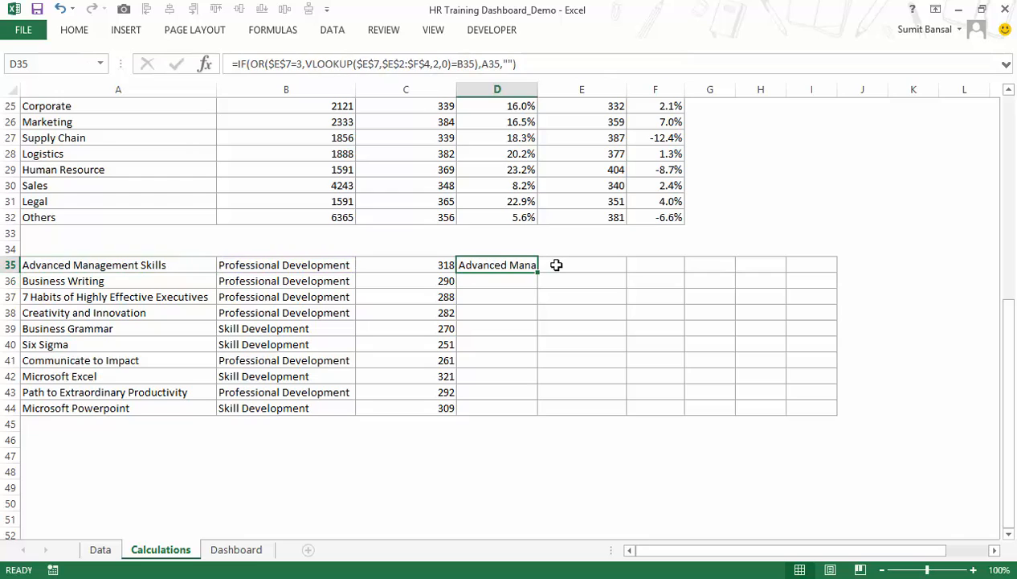
{"action": "double_click", "coordinate": [539, 274]}
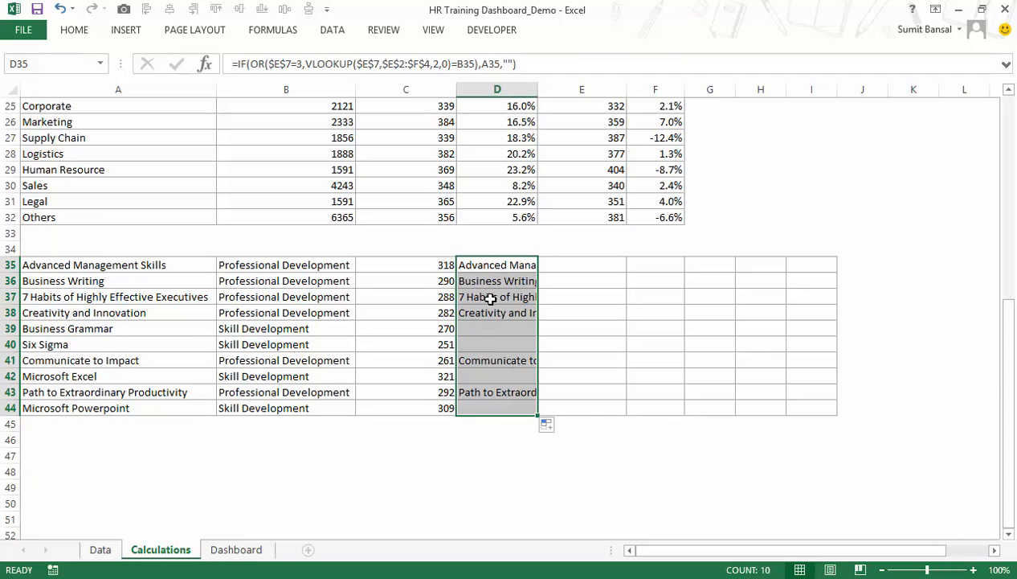
{"action": "left_click_drag", "start_coordinate": [477, 324], "coordinate": [478, 342]}
{"action": "left_click", "coordinate": [482, 376]}
{"action": "key", "text": "Down"}
{"action": "key", "text": "Down"}
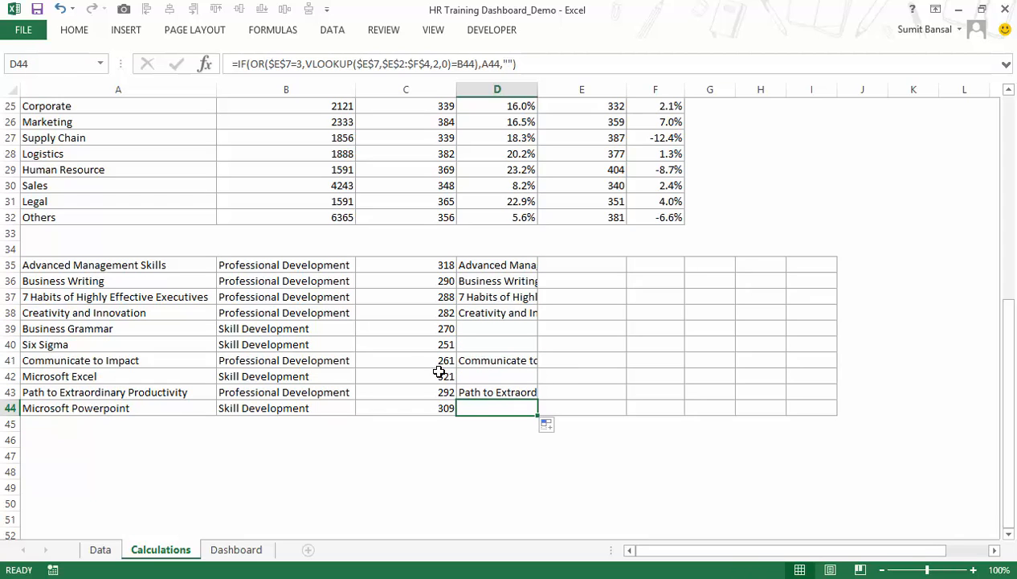
Test column D on the Calculations sheet with the Dashboard's Both option and again with the Skill Dev option.
{"action": "left_click", "coordinate": [254, 549]}
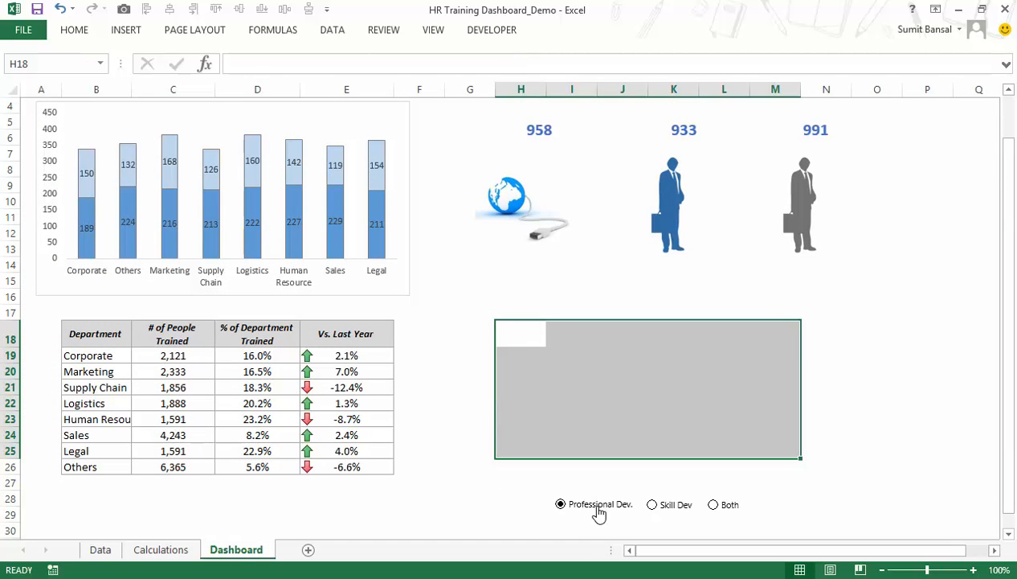
{"action": "left_click", "coordinate": [719, 508]}
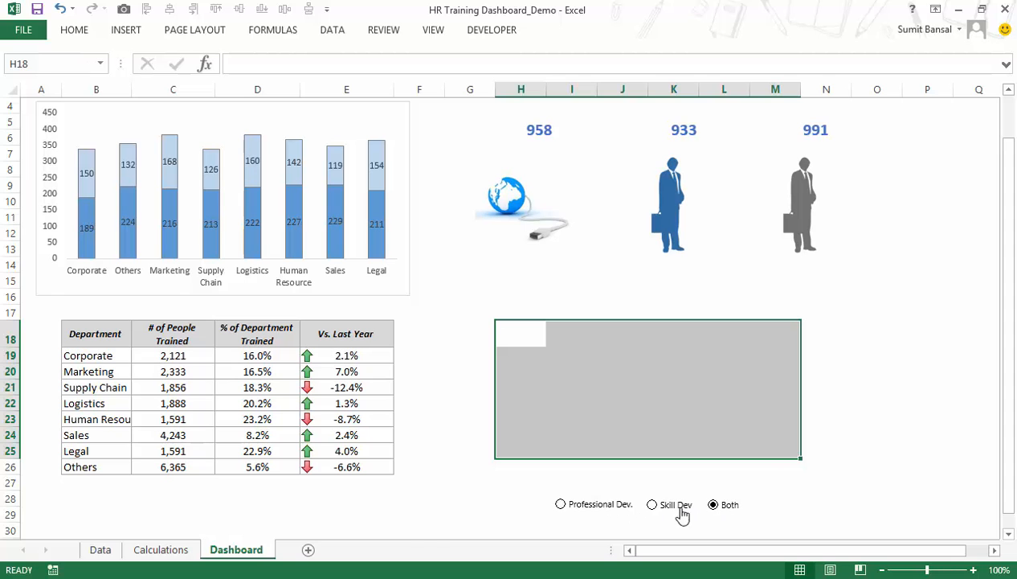
{"action": "left_click", "coordinate": [160, 550]}
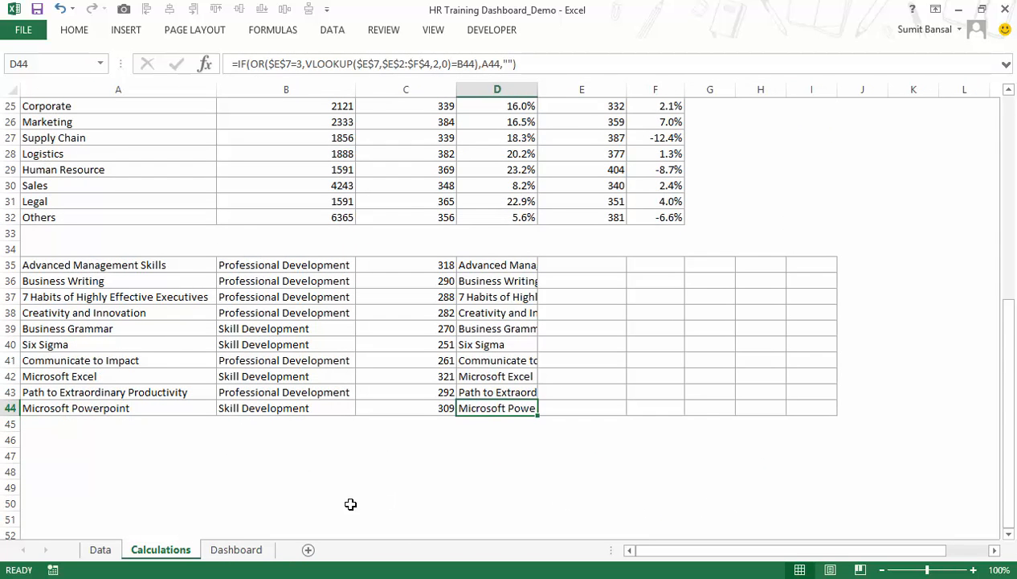
{"action": "left_click", "coordinate": [236, 549]}
{"action": "left_click", "coordinate": [670, 507]}
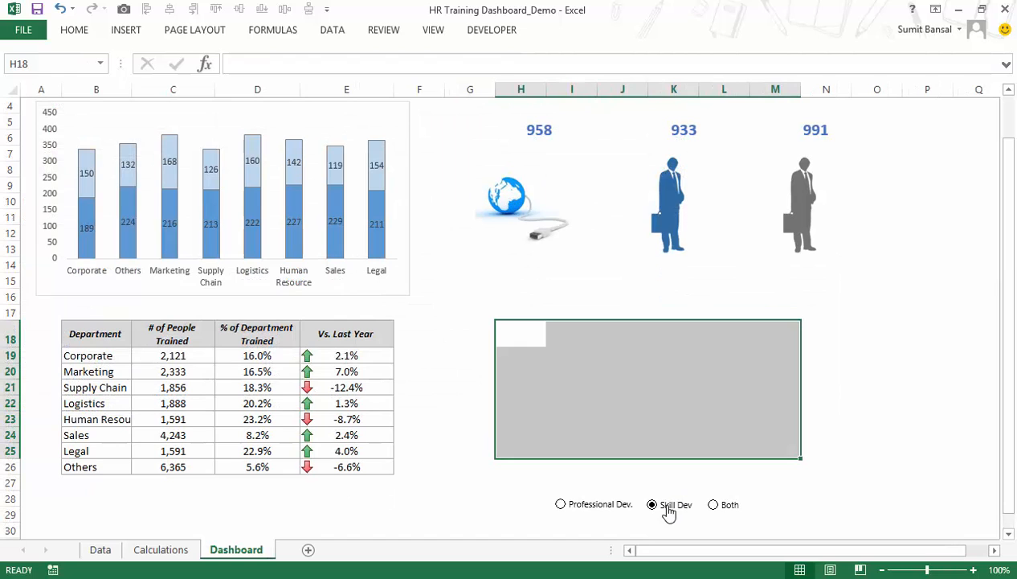
{"action": "left_click", "coordinate": [160, 550]}
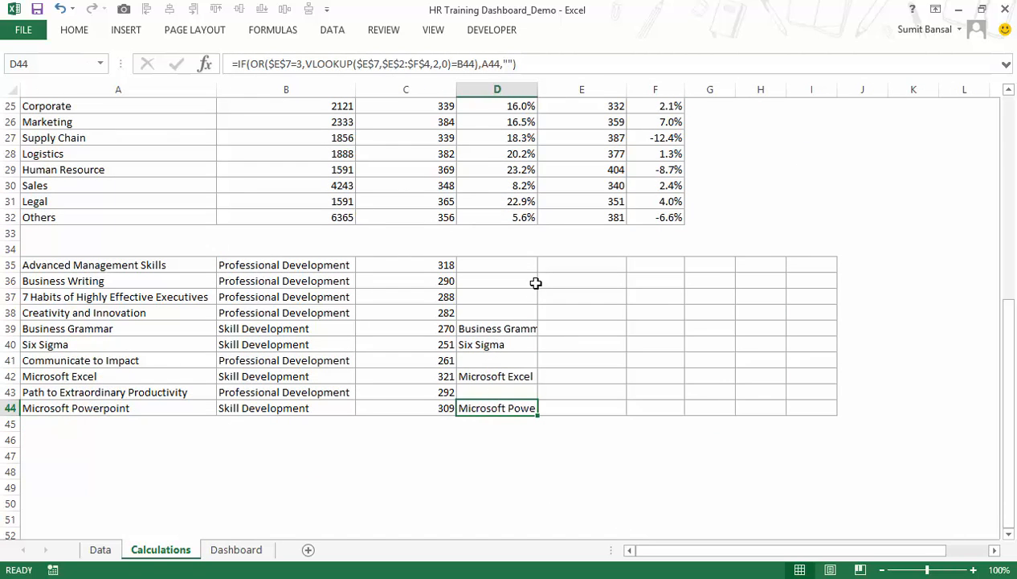
Enter =IF(D35<>"",C35,"") in E35 to return the count only for courses listed in column D.
{"action": "left_click", "coordinate": [554, 267]}
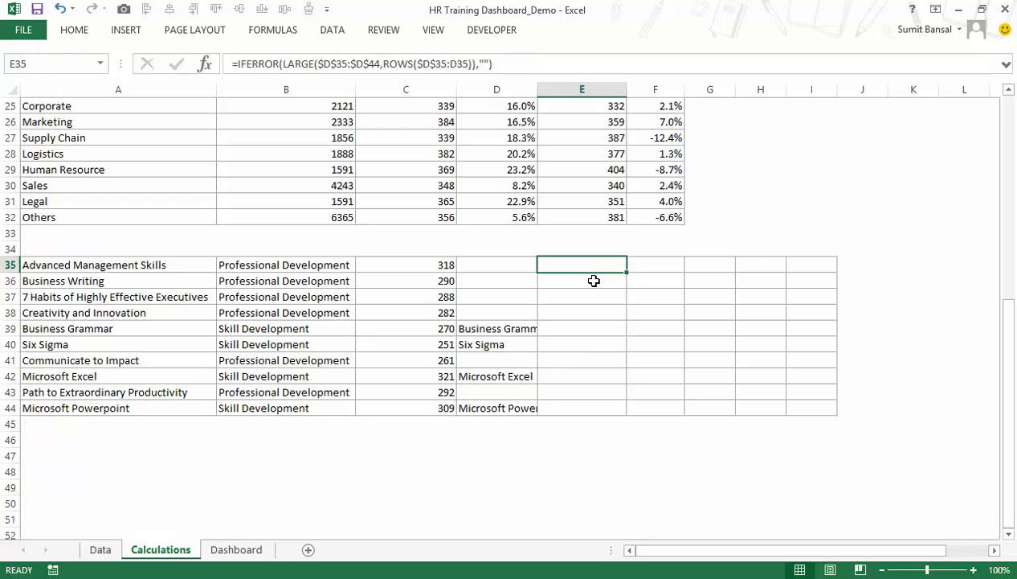
{"action": "type", "text": "="}
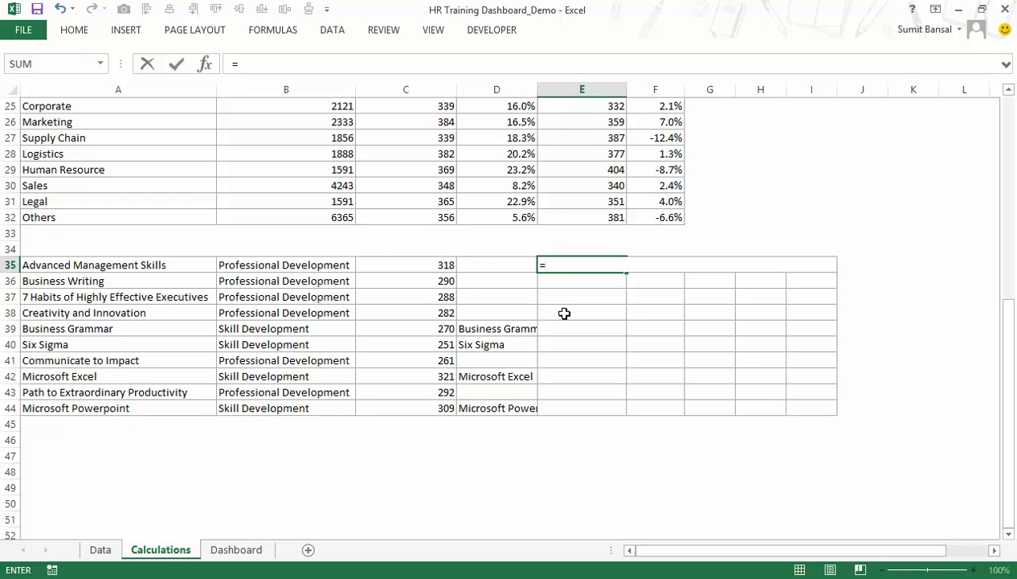
{"action": "type", "text": "IF("}
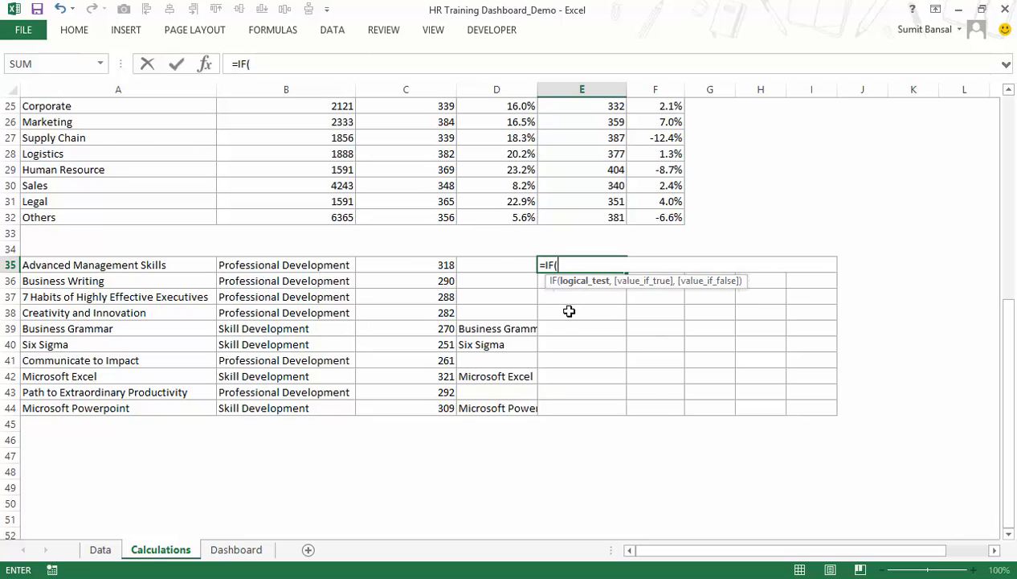
{"action": "left_click", "coordinate": [507, 262]}
{"action": "type", "text": "<"}
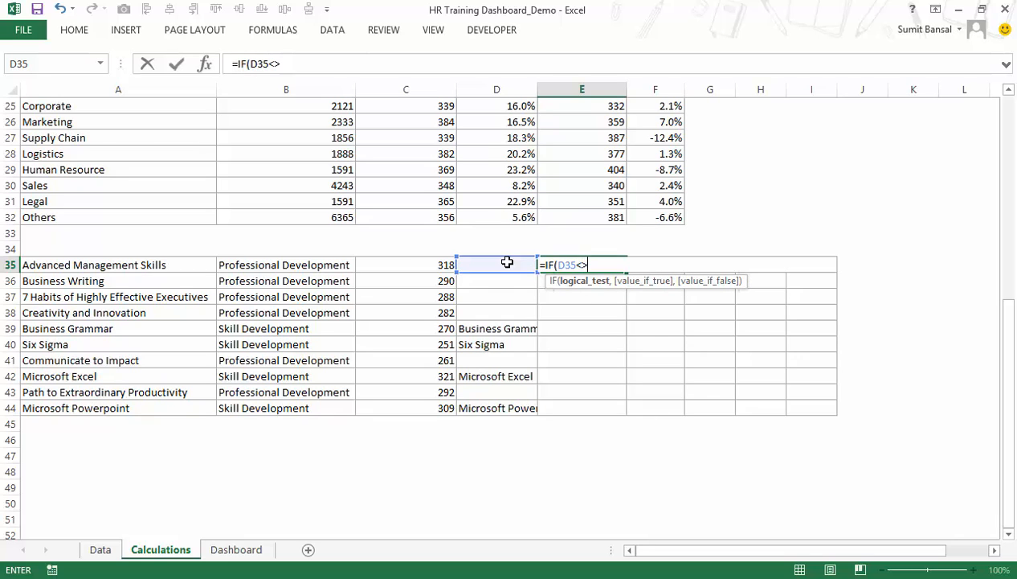
{"action": "type", "text": ">\"\","}
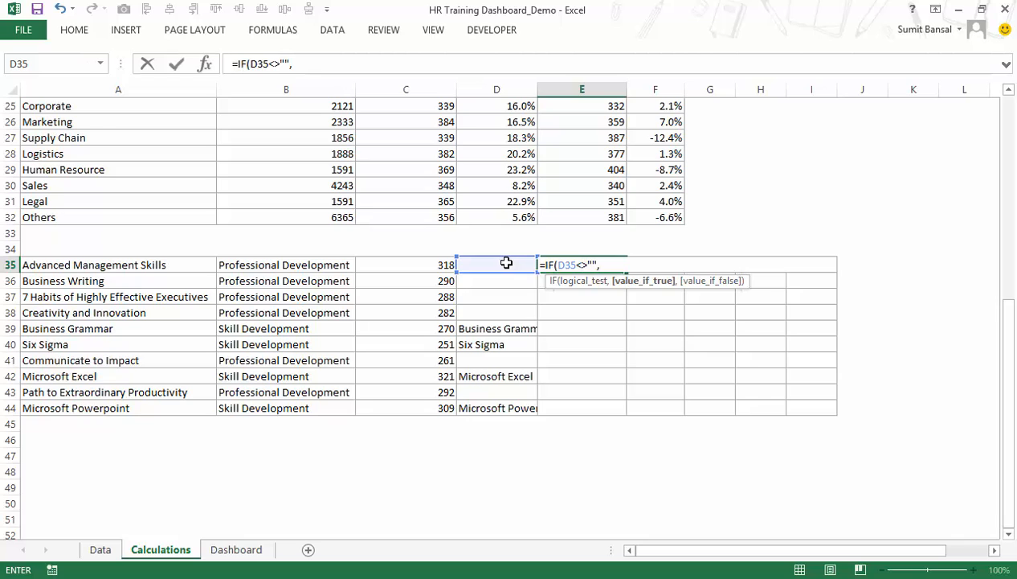
{"action": "left_click", "coordinate": [437, 266]}
{"action": "type", "text": ","}
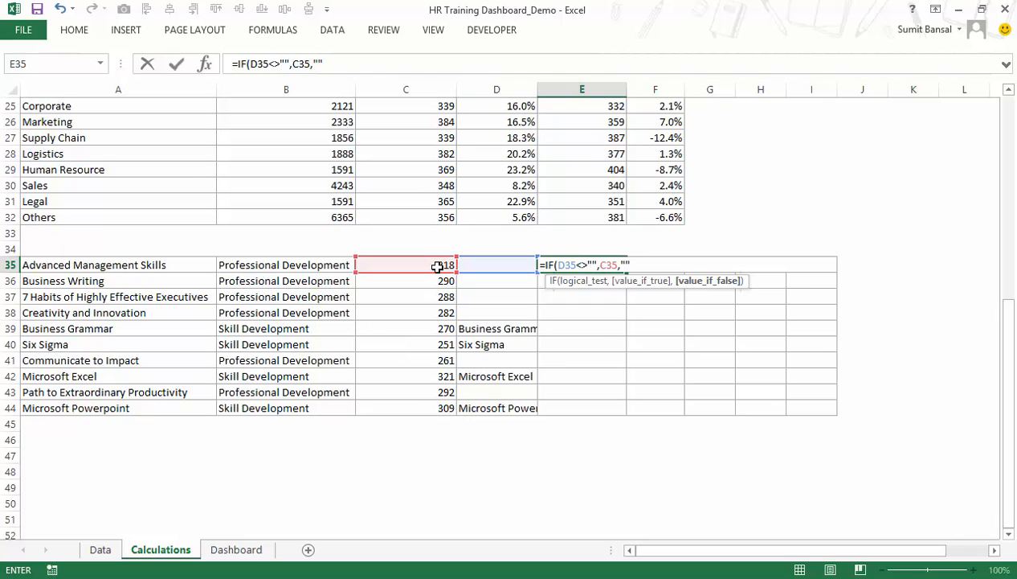
{"action": "type", "text": "\"\")"}
{"action": "key", "text": "Return"}
{"action": "key", "text": "Up"}
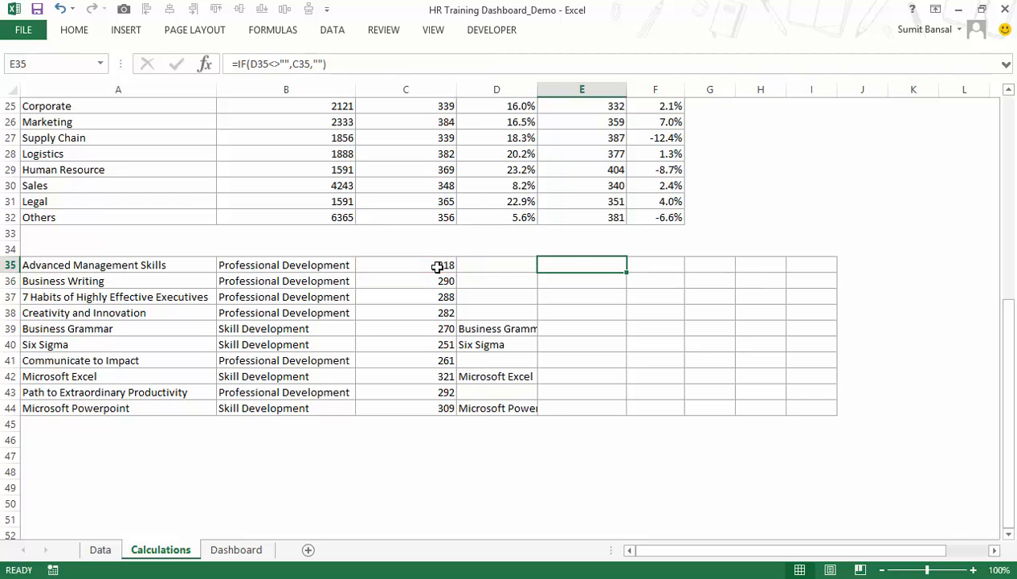
Fill the E35 formula down to E44 and clear the old contents of F35:I44.
{"action": "double_click", "coordinate": [626, 272]}
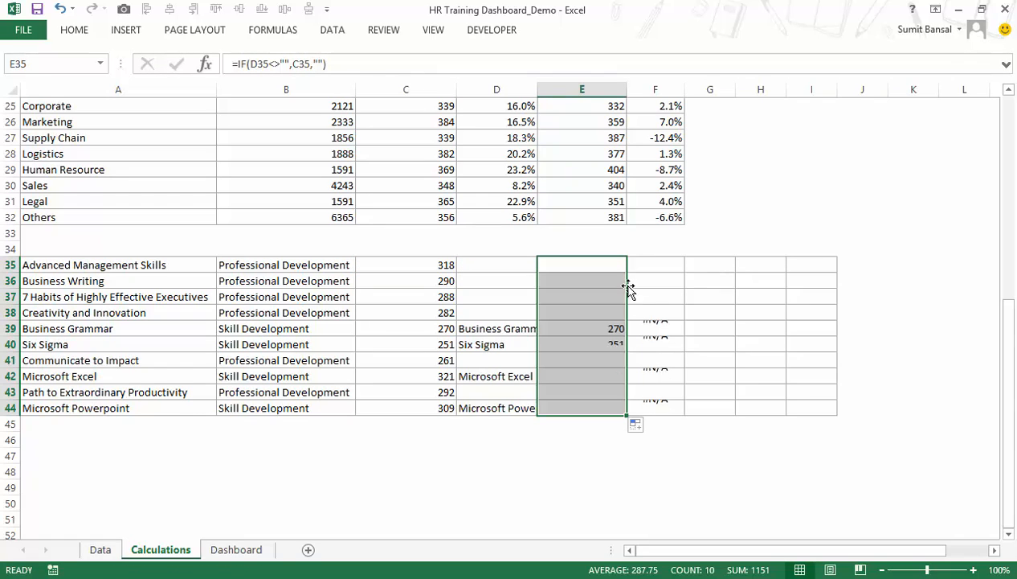
{"action": "left_click_drag", "start_coordinate": [647, 264], "coordinate": [815, 411]}
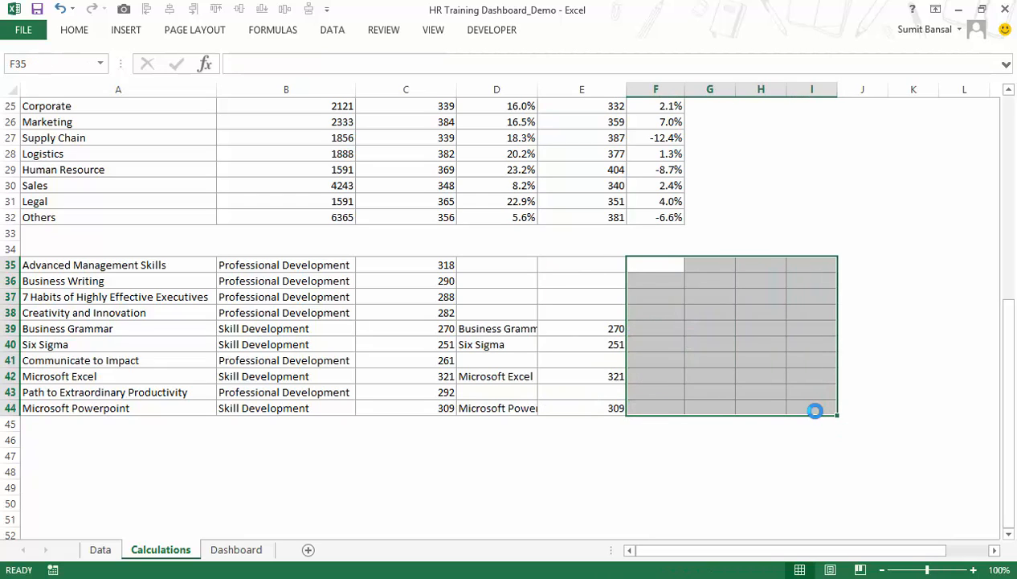
{"action": "left_click", "coordinate": [587, 328]}
{"action": "key", "text": "Down"}
{"action": "key", "text": "Down"}
{"action": "key", "text": "Down"}
{"action": "key", "text": "Down"}
{"action": "key", "text": "Down"}
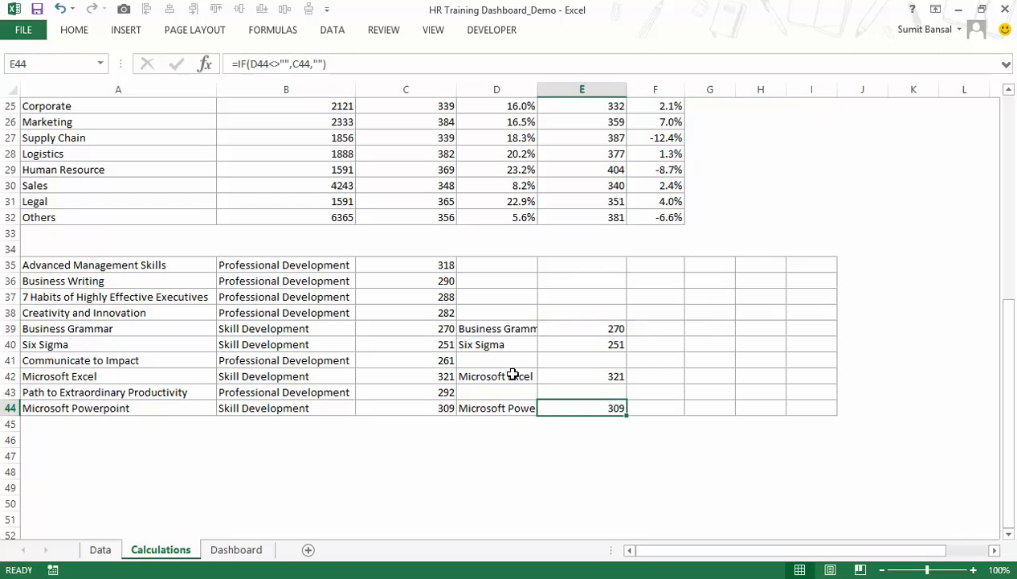
Select the Professional Dev. option on the Dashboard and check columns D and E of the course table on the Calculations sheet.
{"action": "left_click", "coordinate": [241, 549]}
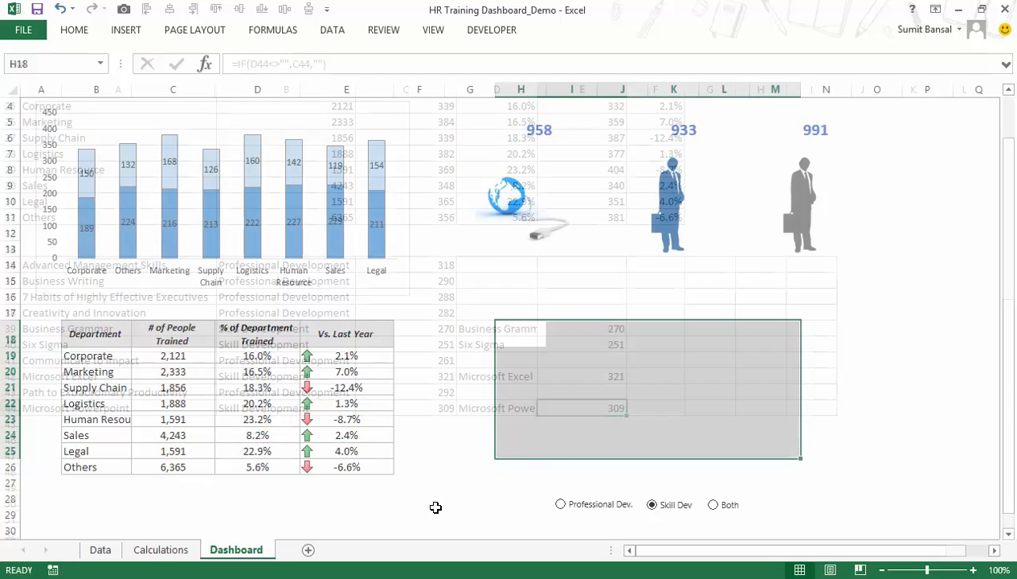
{"action": "left_click", "coordinate": [595, 506]}
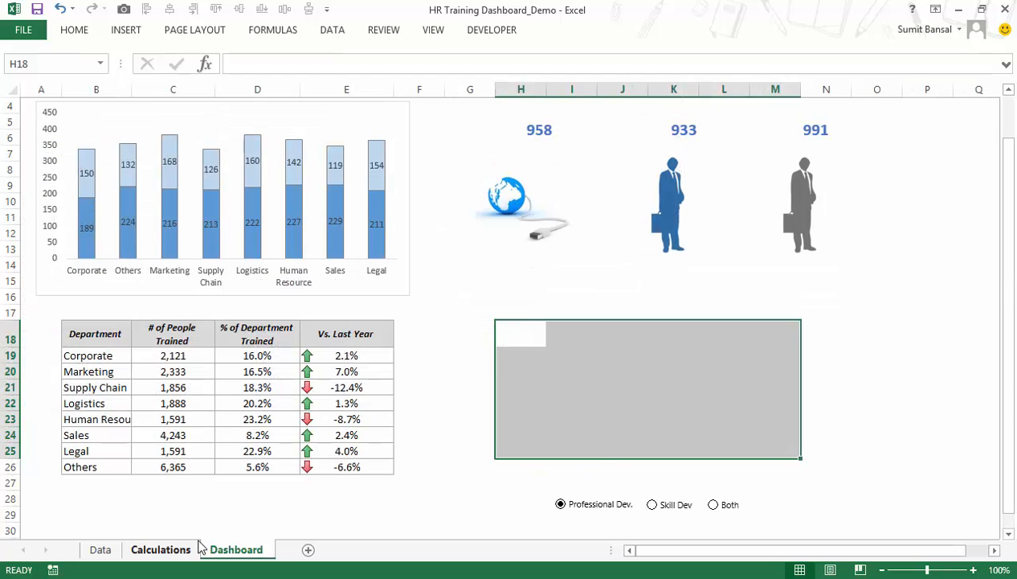
{"action": "left_click", "coordinate": [161, 549]}
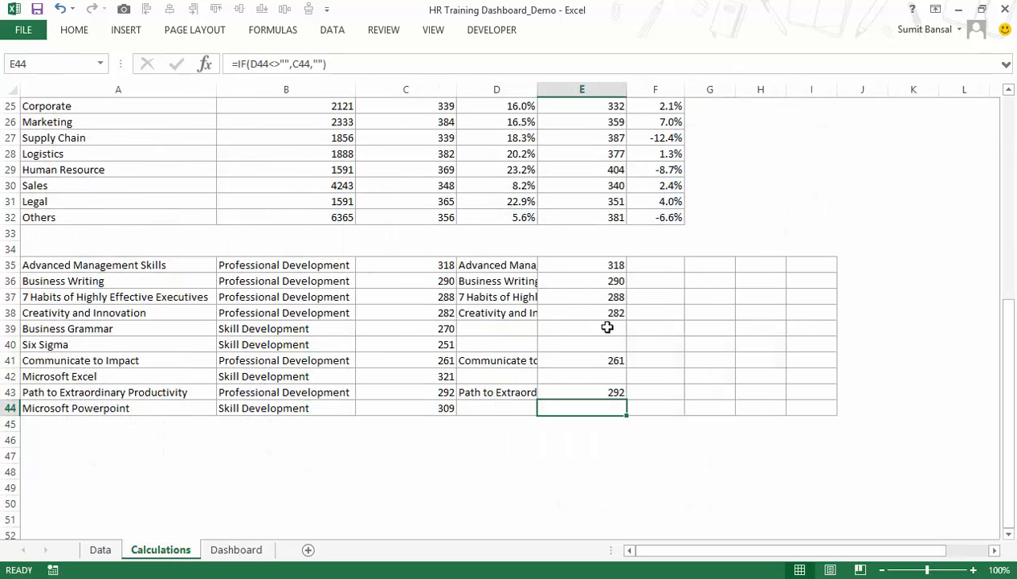
{"action": "left_click", "coordinate": [657, 266]}
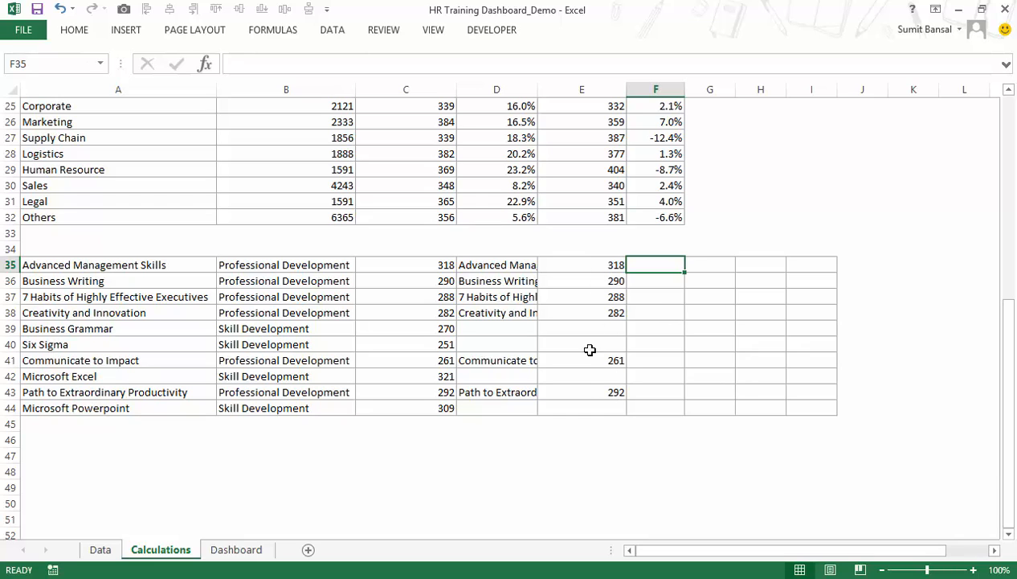
Build a formula in F35 that adds ROWS($E$35:E35) to the count in E35.
{"action": "type", "text": "="}
{"action": "key", "text": "Left"}
{"action": "type", "text": "+"}
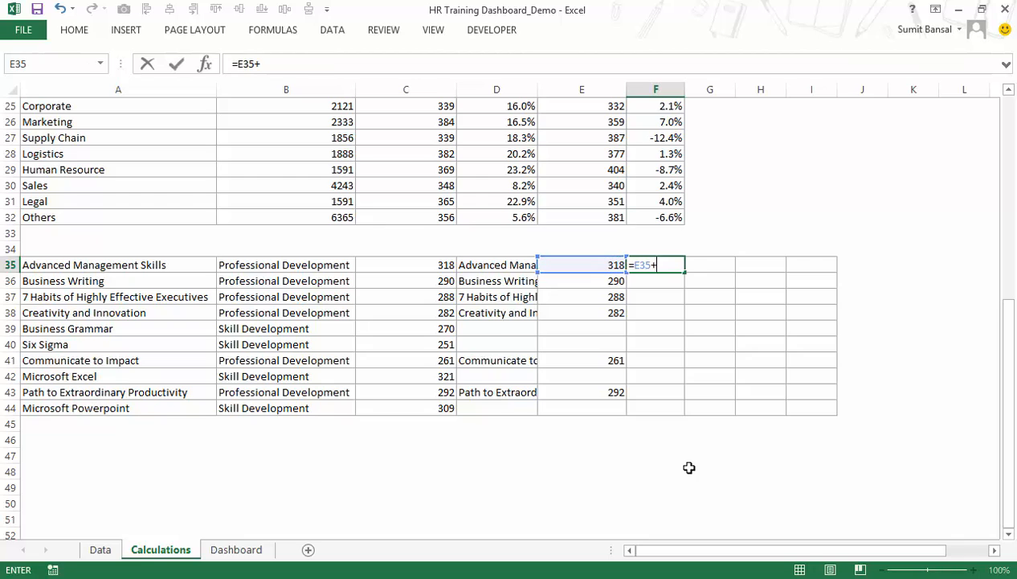
{"action": "type", "text": "row"}
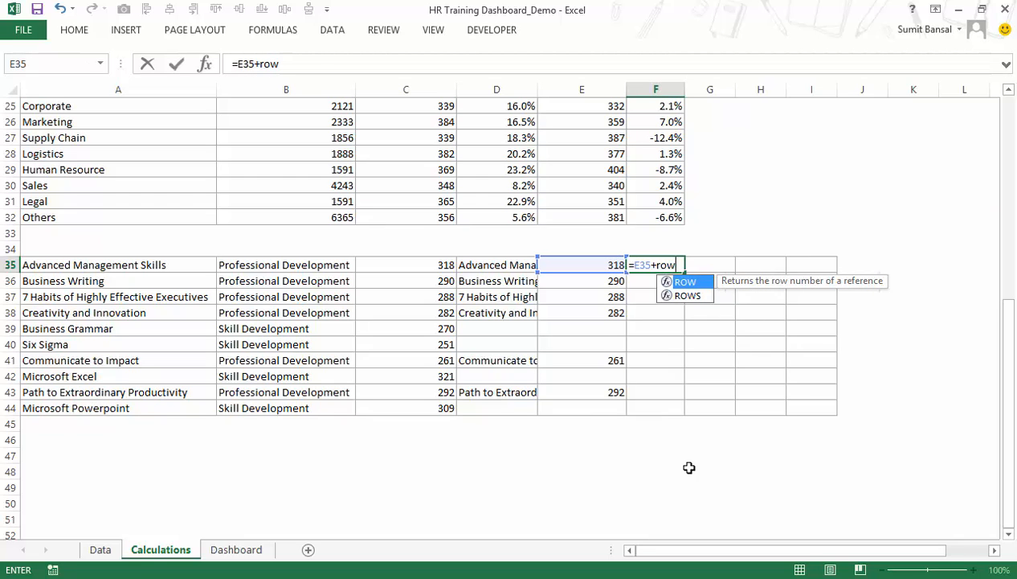
{"action": "type", "text": "s("}
{"action": "key", "text": "Left"}
{"action": "key", "text": "F8"}
{"action": "type", "text": ")"}
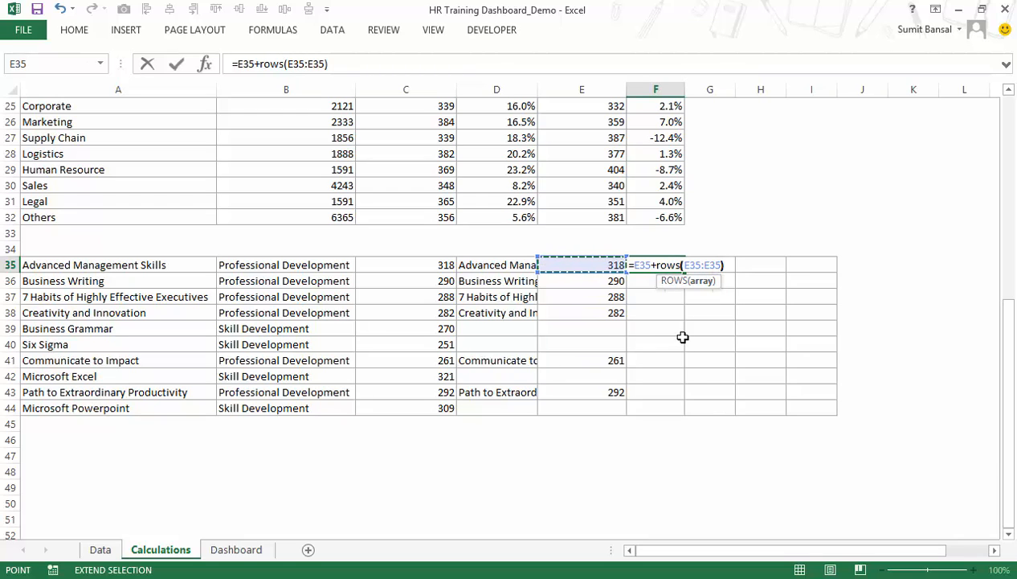
{"action": "left_click", "coordinate": [695, 264]}
{"action": "key", "text": "F4"}
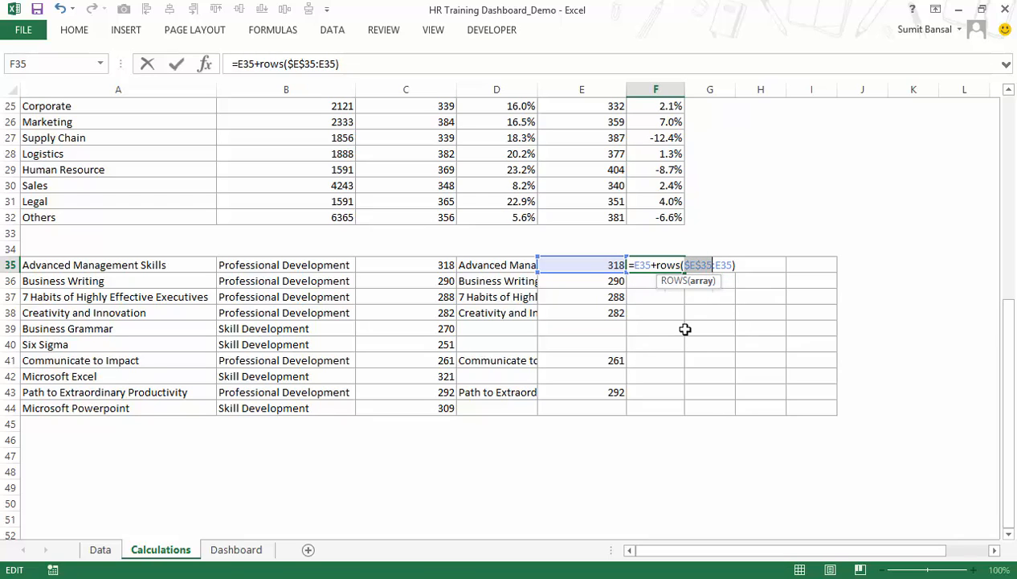
Divide the ROWS term in F35 by 10000000 and fill the formula down to F44.
{"action": "left_click", "coordinate": [744, 263]}
{"action": "type", "text": "/10000000"}
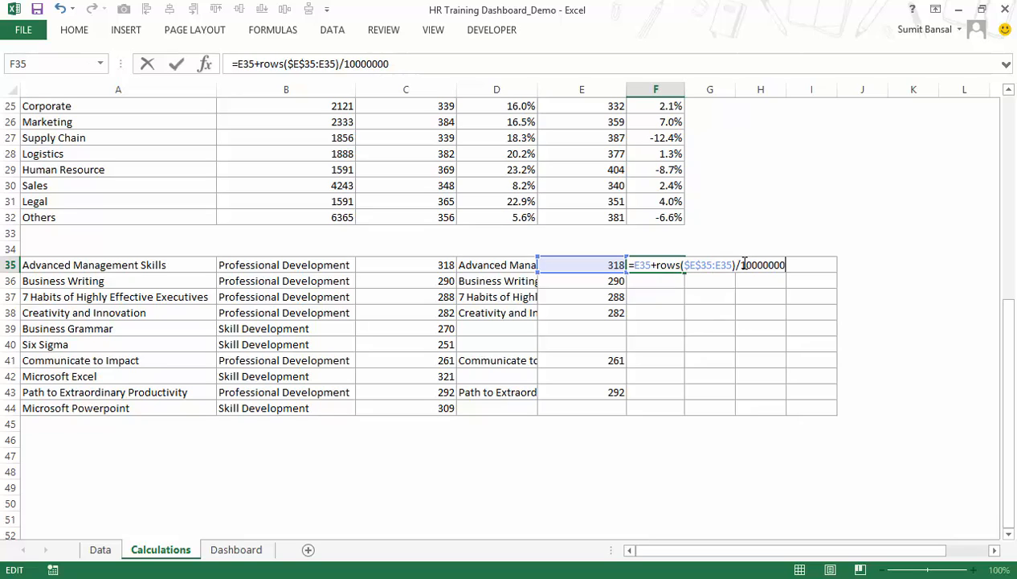
{"action": "type", "text": ")"}
{"action": "key", "text": "Return"}
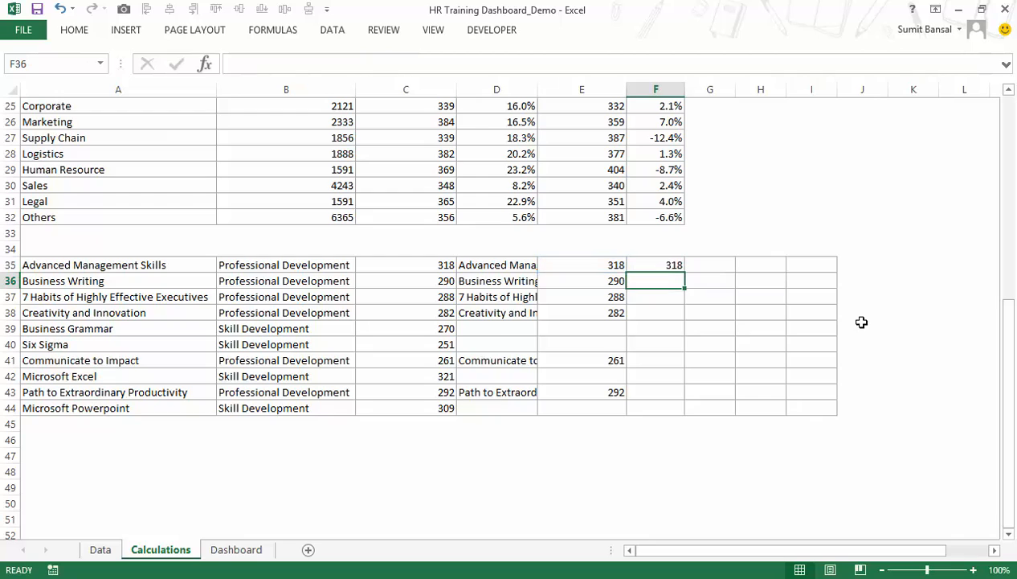
{"action": "left_click", "coordinate": [680, 270]}
{"action": "double_click", "coordinate": [686, 273]}
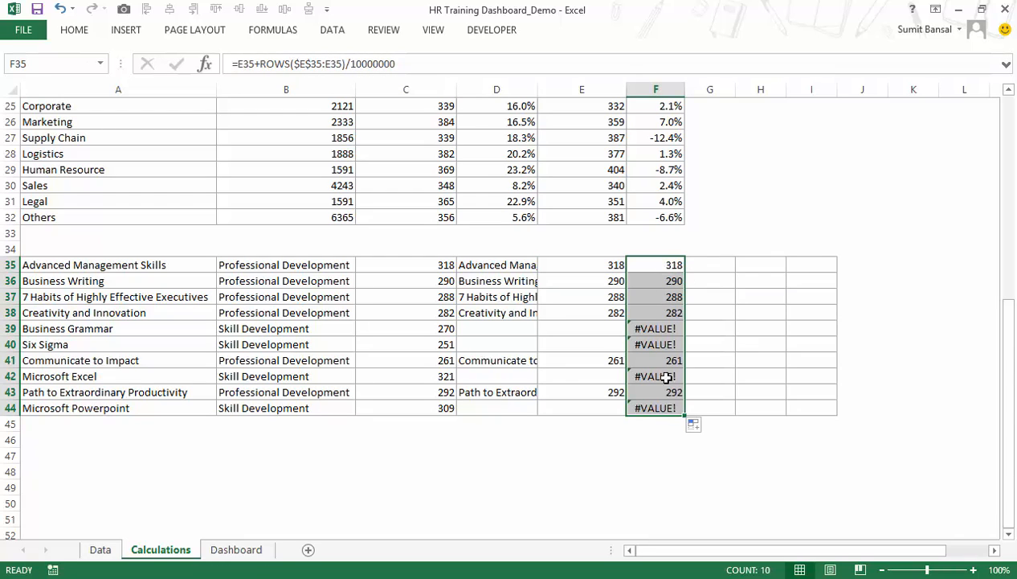
Wrap the F35 formula in IFERROR with "" as the fallback and refill it down to F44.
{"action": "double_click", "coordinate": [664, 267]}
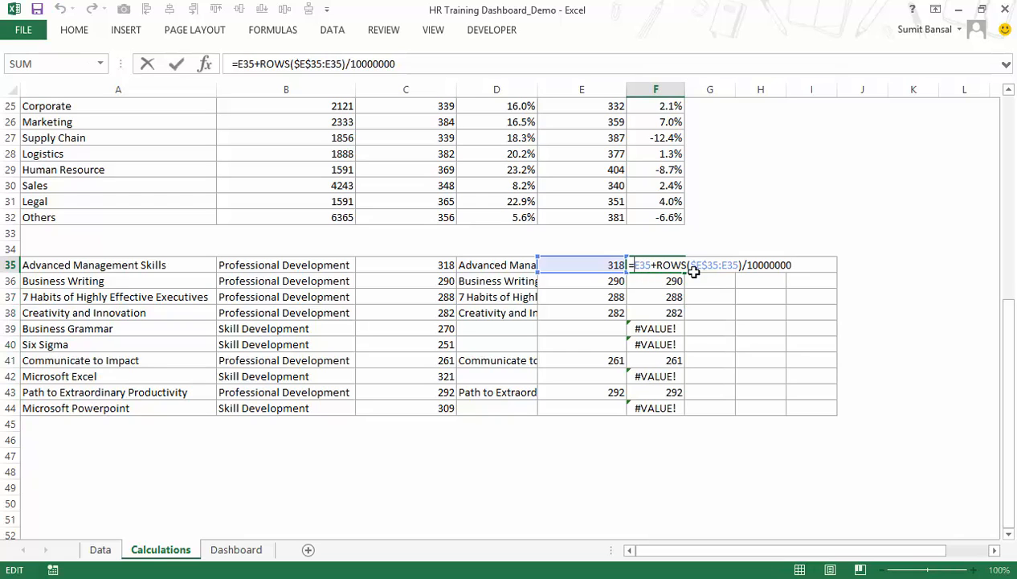
{"action": "type", "text": "If"}
{"action": "type", "text": "ror"}
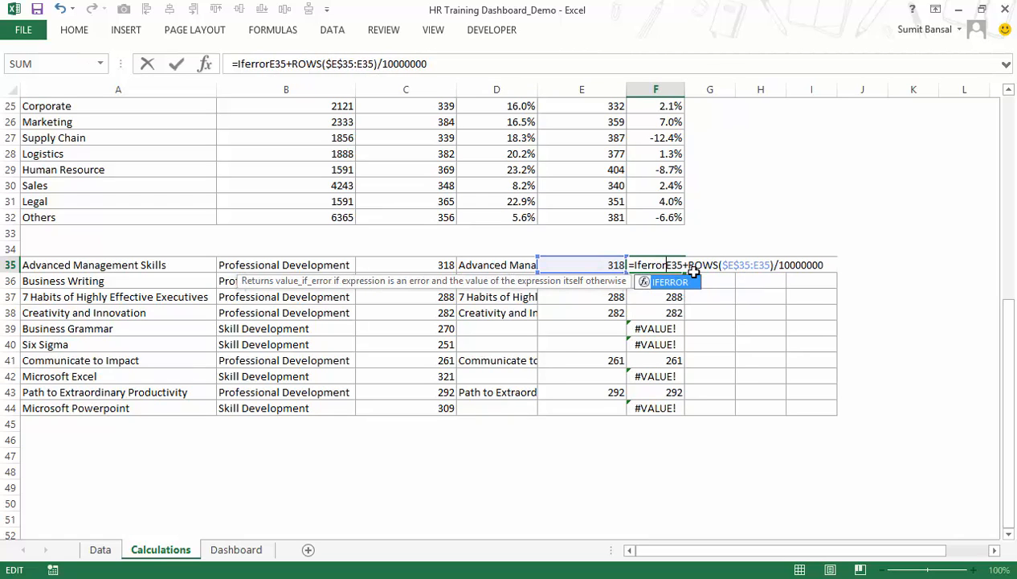
{"action": "key", "text": "Tab"}
{"action": "type", "text": ",\"\")"}
{"action": "key", "text": "Return"}
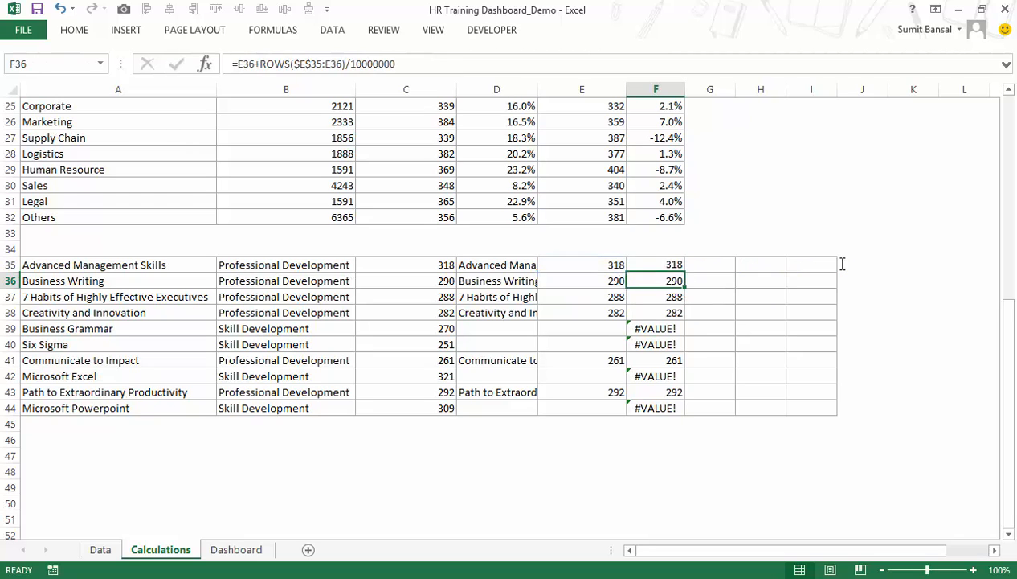
{"action": "left_click", "coordinate": [677, 268]}
{"action": "double_click", "coordinate": [683, 273]}
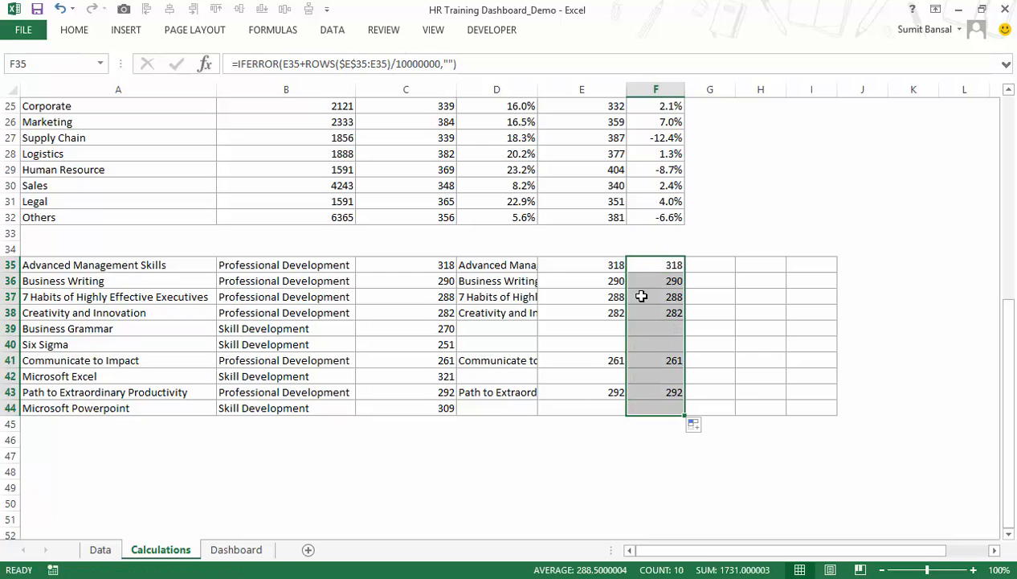
Format F35:F44 as Number with 8 decimal places.
{"action": "key", "text": "ctrl+1"}
{"action": "left_click_drag", "start_coordinate": [643, 50], "coordinate": [277, 83]}
{"action": "left_click", "coordinate": [138, 134]}
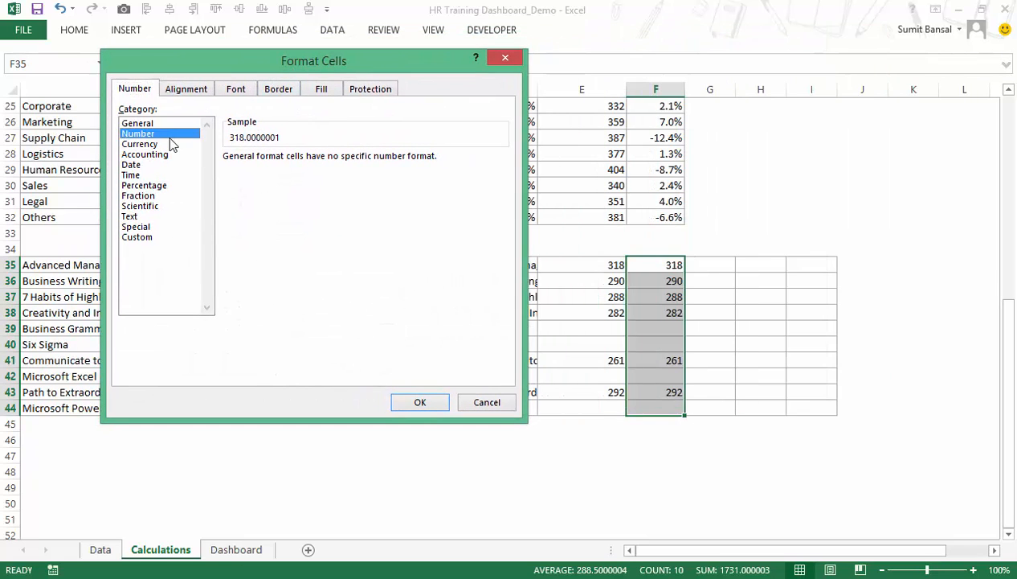
{"action": "left_click", "coordinate": [331, 155]}
{"action": "left_click", "coordinate": [330, 155]}
{"action": "left_click", "coordinate": [330, 155]}
{"action": "left_click", "coordinate": [330, 155]}
{"action": "left_click", "coordinate": [330, 155]}
{"action": "left_click", "coordinate": [330, 155]}
{"action": "left_click", "coordinate": [413, 404]}
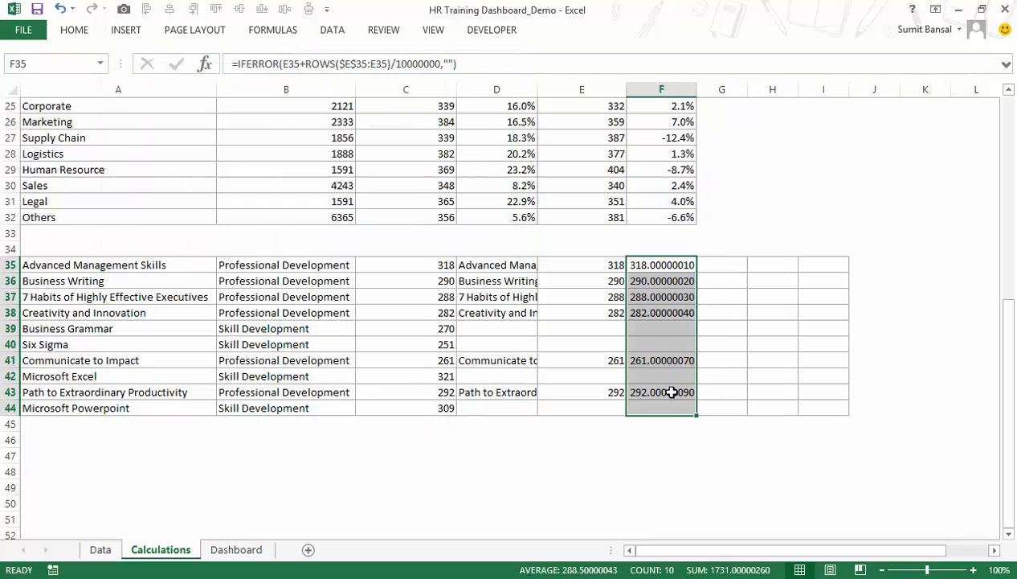
Enter =LARGE($F$35:$F$44,ROWS(F35:F35)) in G35 to rank the adjusted counts.
{"action": "left_click", "coordinate": [725, 264]}
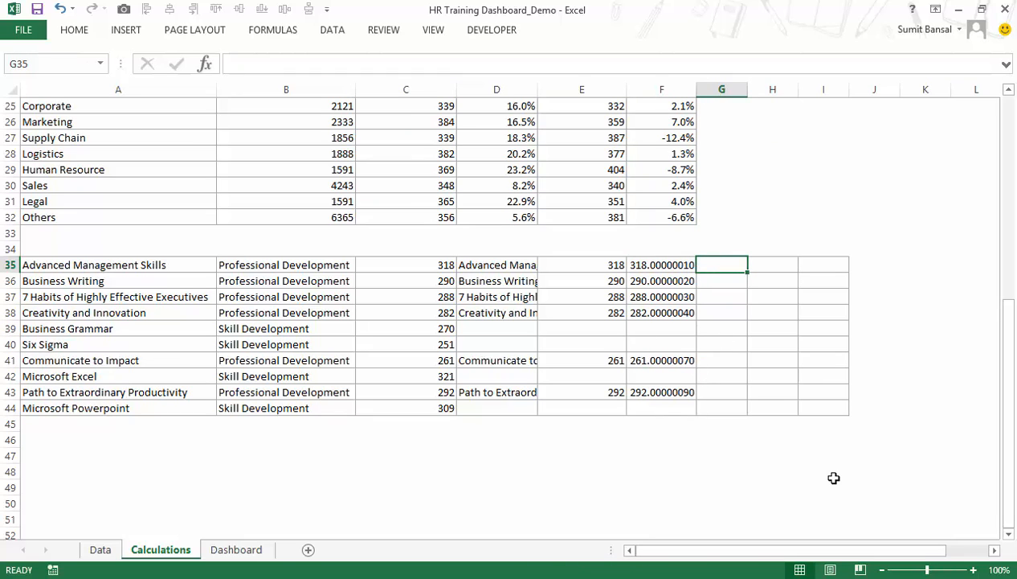
{"action": "type", "text": "=la"}
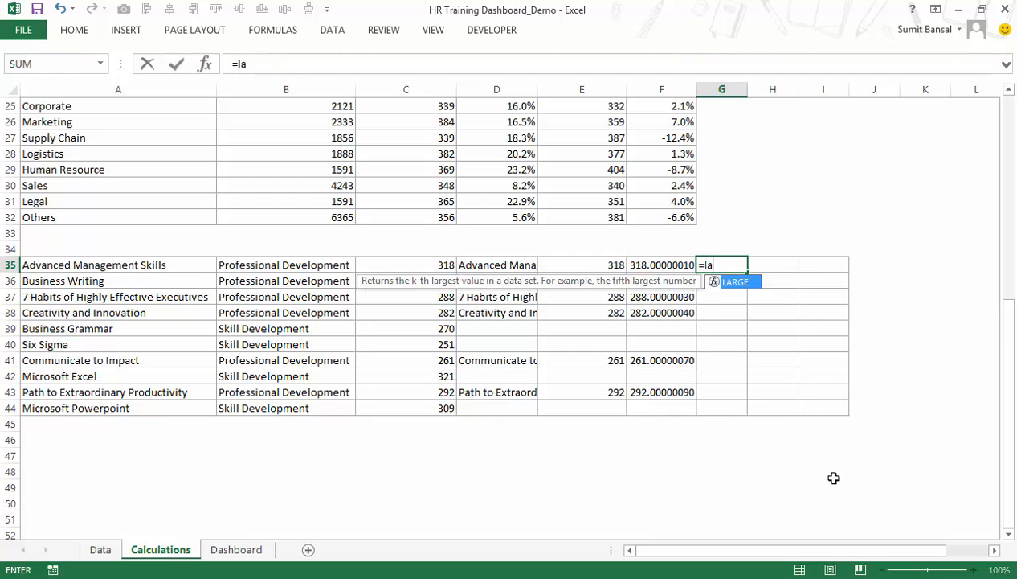
{"action": "key", "text": "Tab"}
{"action": "left_click_drag", "start_coordinate": [652, 265], "coordinate": [652, 407]}
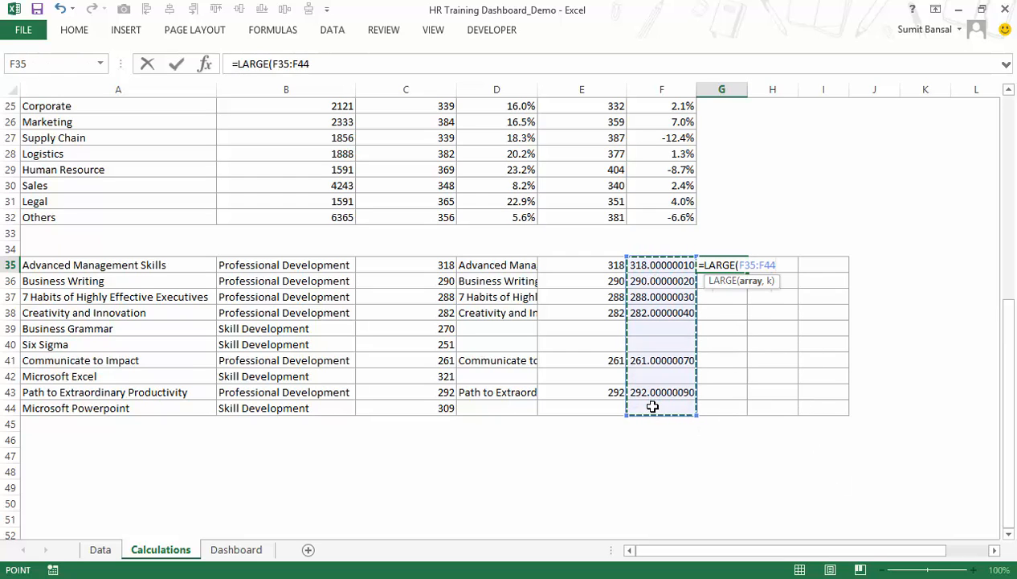
{"action": "key", "text": "F4"}
{"action": "type", "text": ",rows("}
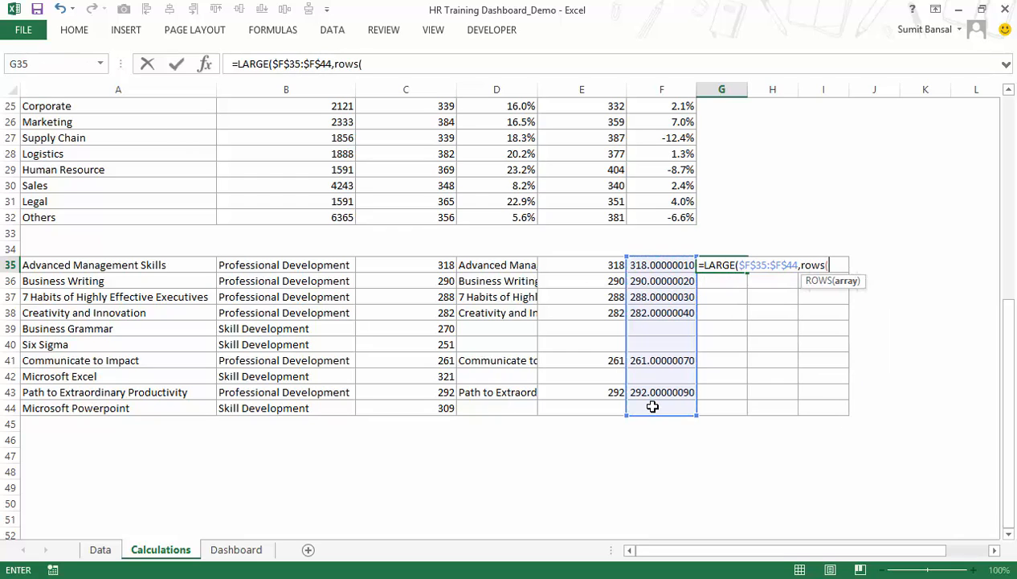
{"action": "key", "text": "Left"}
{"action": "type", "text": ":))"}
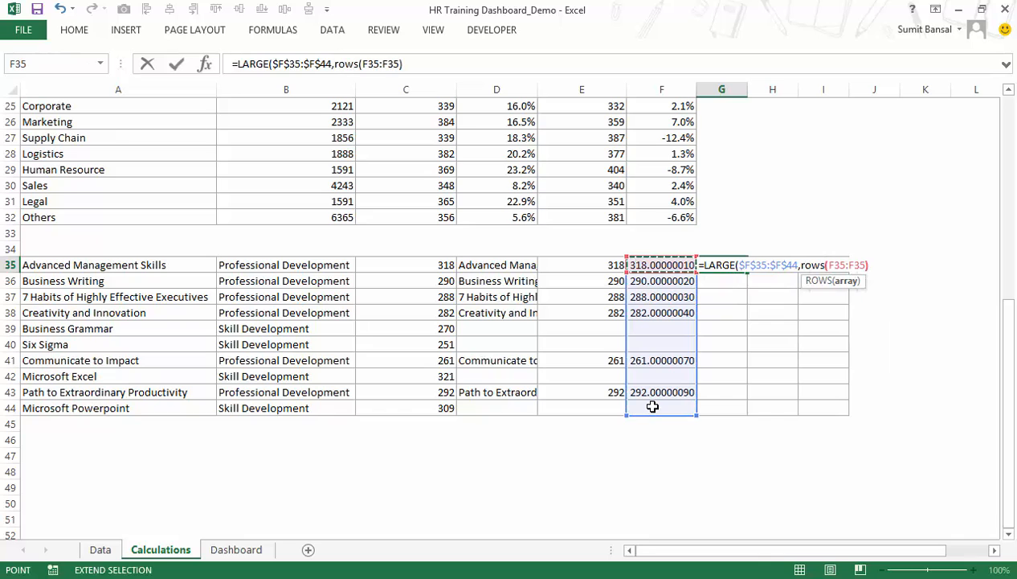
{"action": "key", "text": "Return"}
Make the first ROWS reference in G35 absolute as $F$35:F35 and fill the formula down to G44.
{"action": "key", "text": "Up"}
{"action": "key", "text": "F2"}
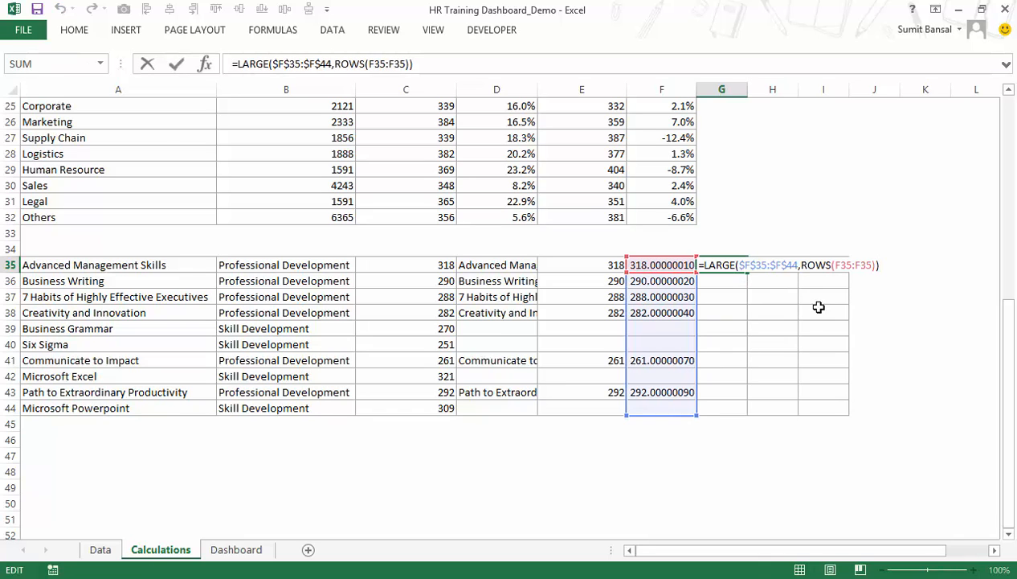
{"action": "left_click", "coordinate": [834, 265]}
{"action": "key", "text": "F4"}
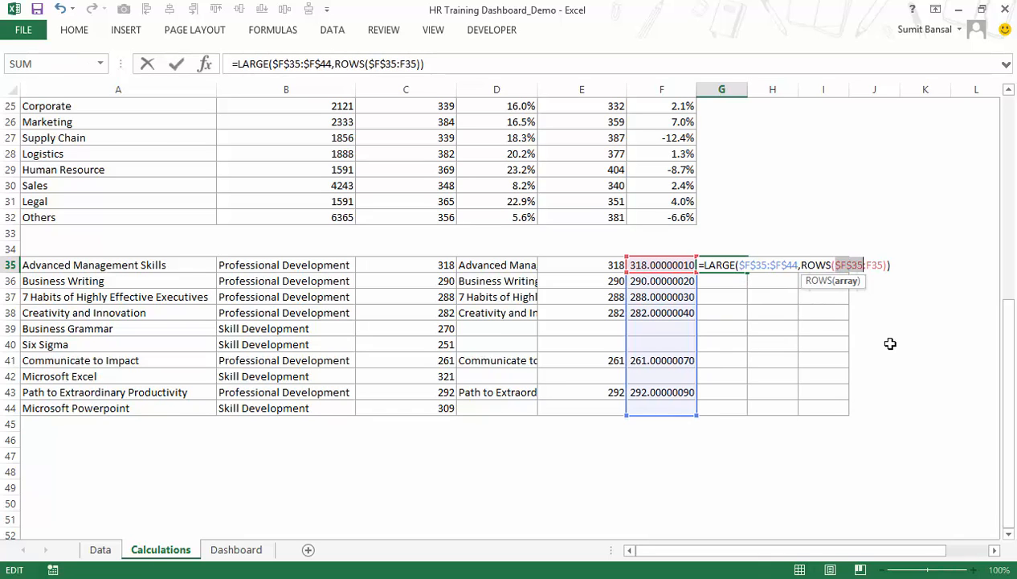
{"action": "key", "text": "Return"}
{"action": "key", "text": "Up"}
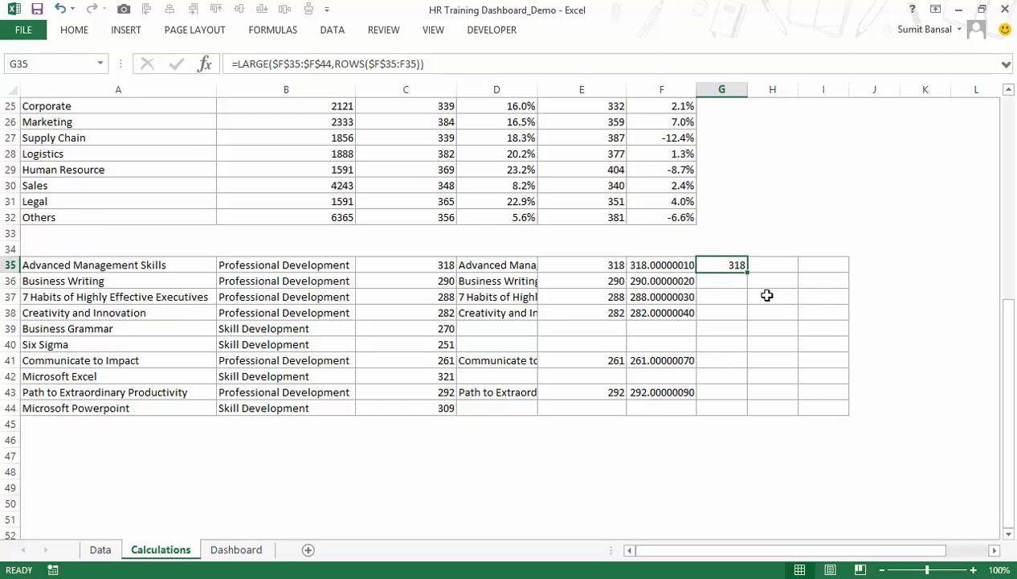
{"action": "left_click_drag", "start_coordinate": [750, 272], "coordinate": [776, 422]}
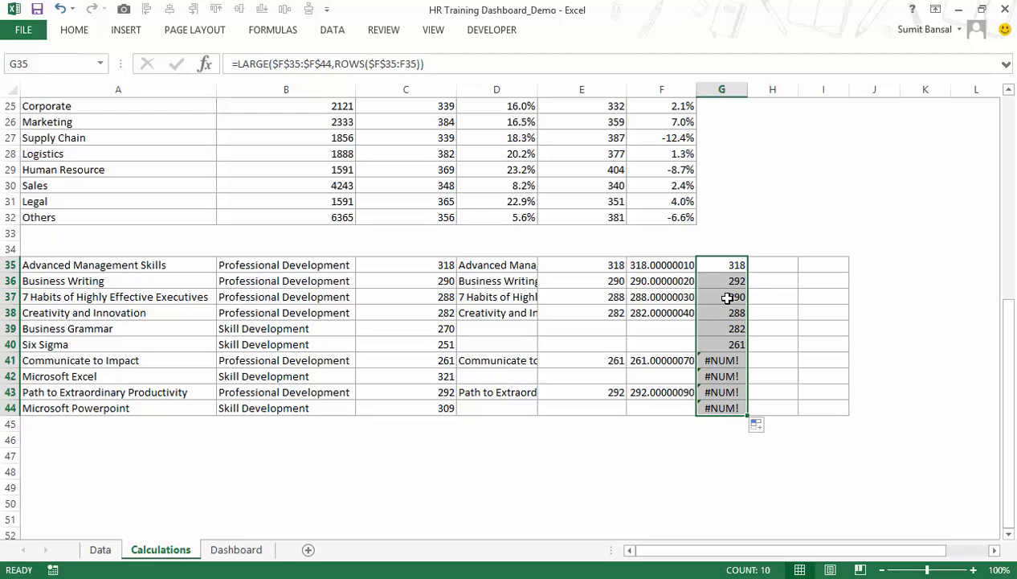
Wrap the G35 LARGE formula in IFERROR with "" as the fallback and refill it down to G44.
{"action": "left_click", "coordinate": [718, 266]}
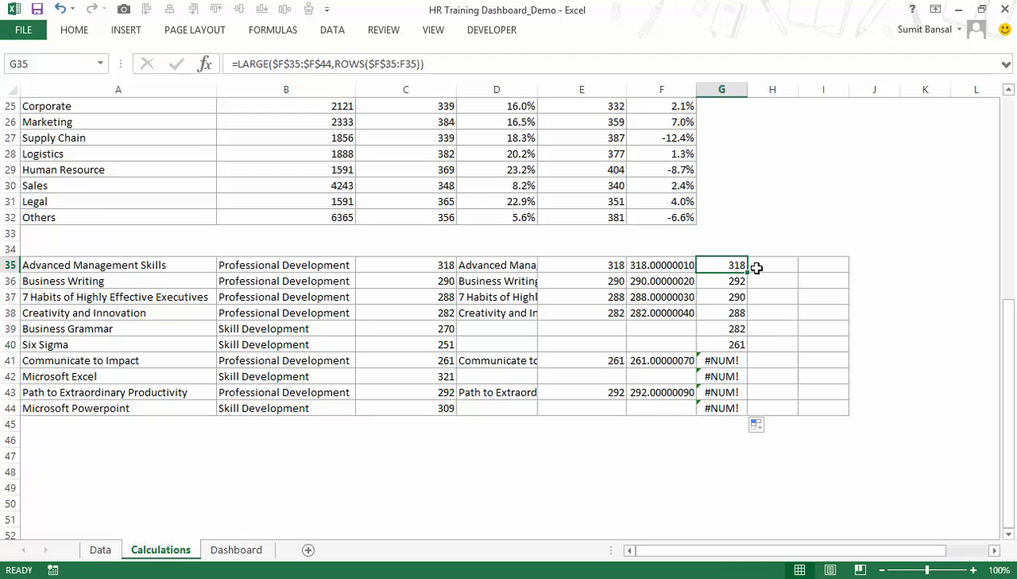
{"action": "left_click", "coordinate": [724, 362]}
{"action": "left_click", "coordinate": [723, 268]}
{"action": "key", "text": "F2"}
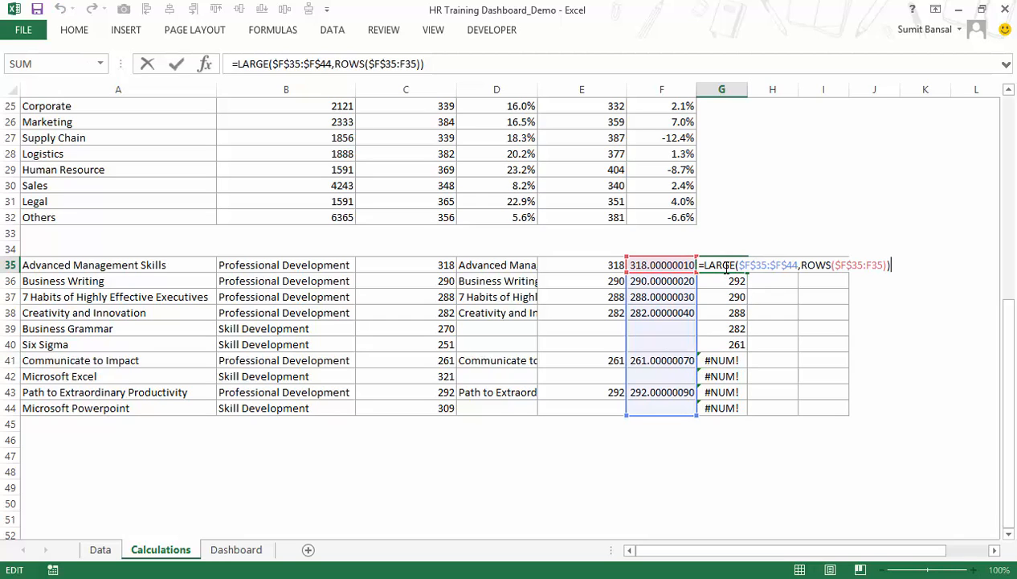
{"action": "type", "text": "Iferr"}
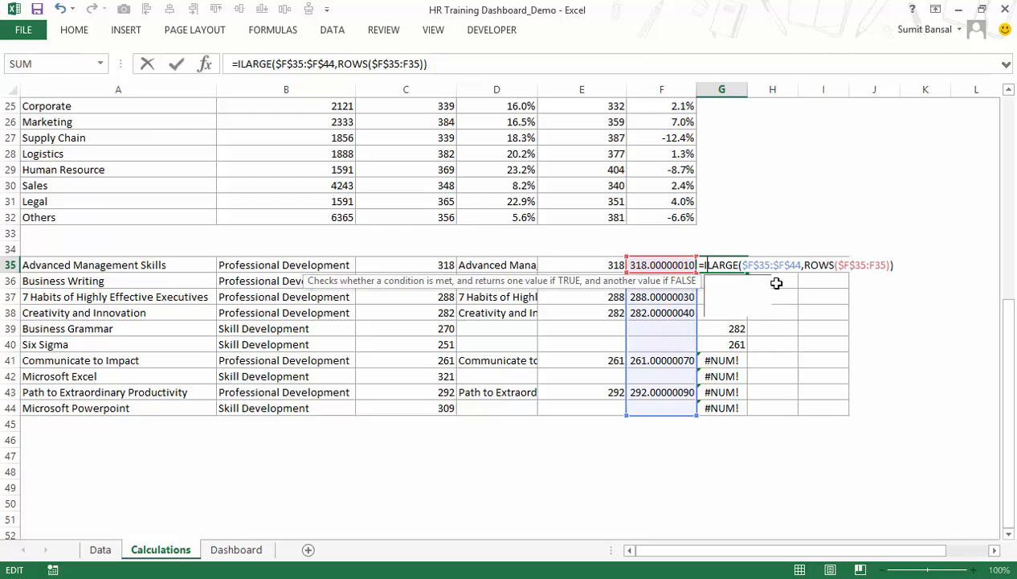
{"action": "key", "text": "Tab"}
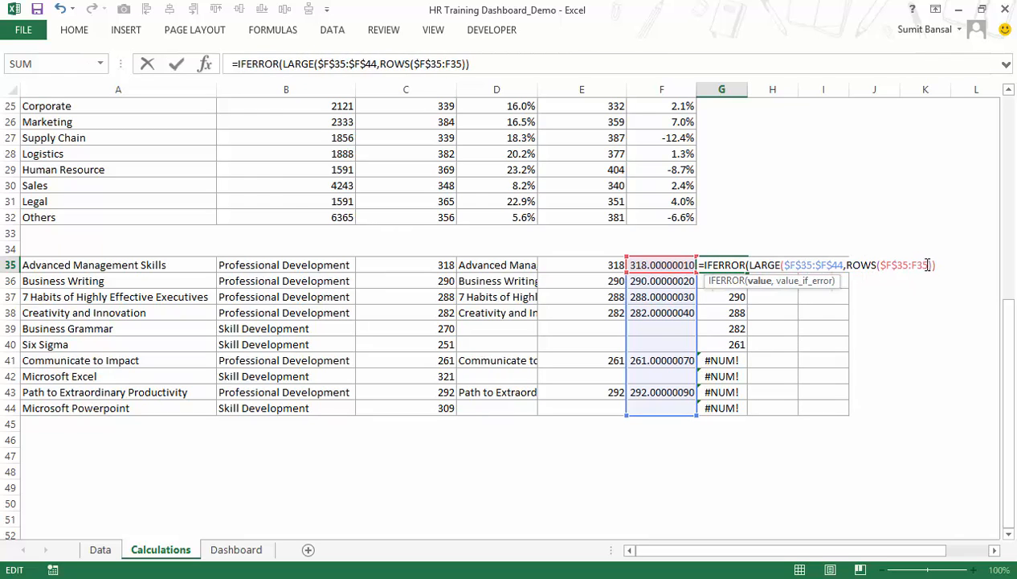
{"action": "type", "text": ","}
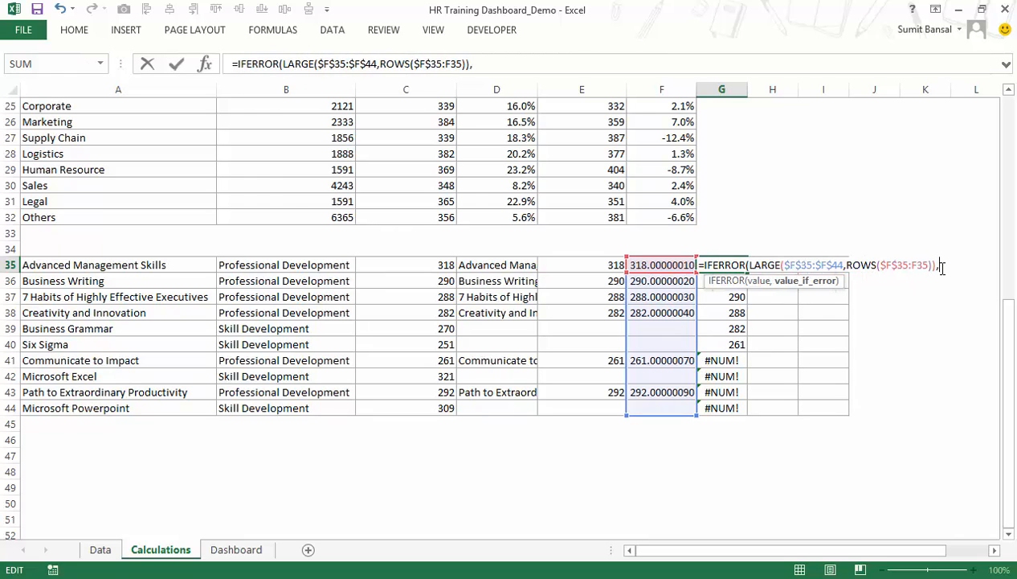
{"action": "type", "text": "\"\")"}
{"action": "key", "text": "Return"}
{"action": "key", "text": "Up"}
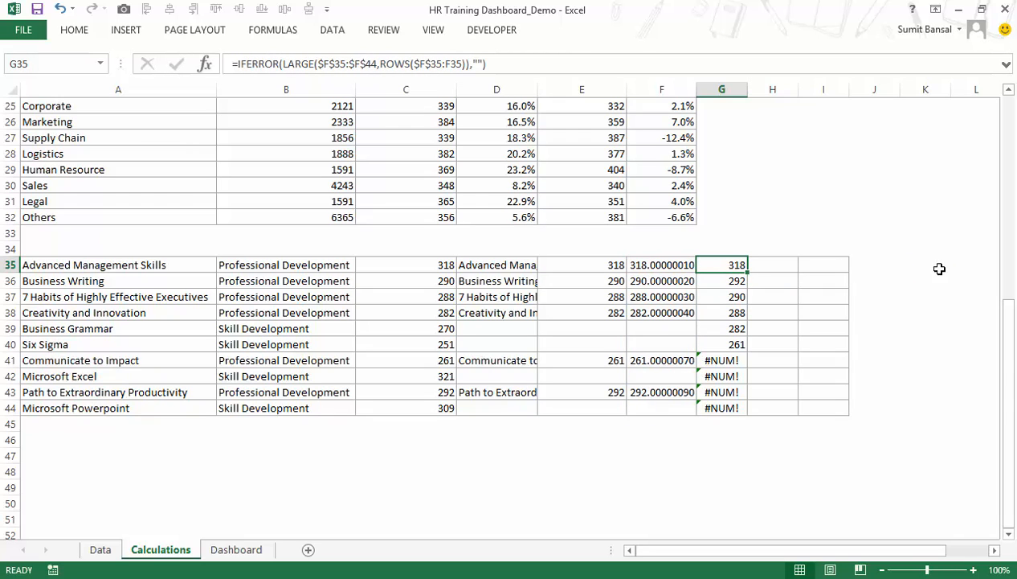
{"action": "double_click", "coordinate": [748, 274]}
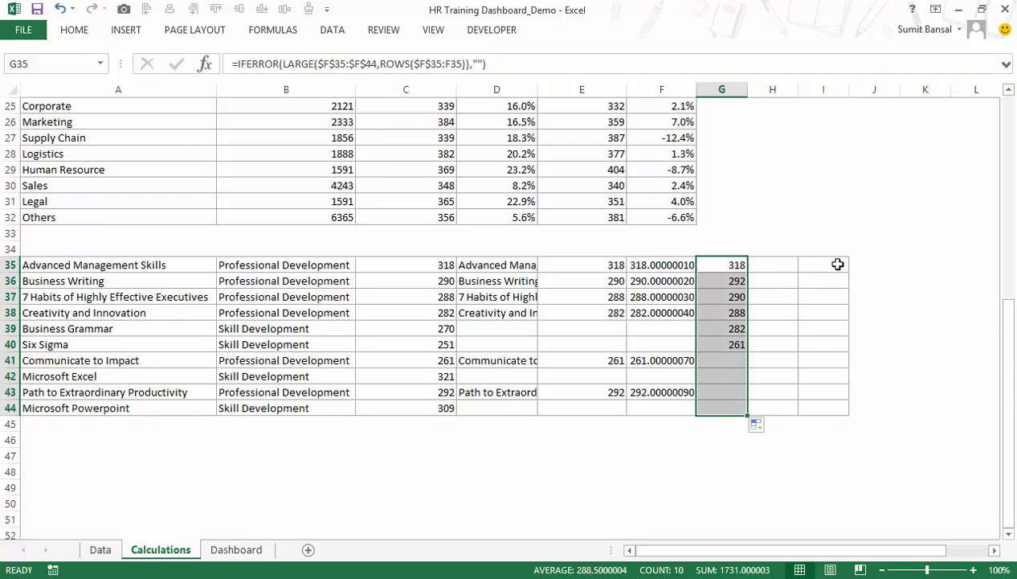
Enter =INDEX($A$35:$A$44,MATCH(G35,$F$35:$F$44,0)) in H35 and fill it down to H44.
{"action": "left_click", "coordinate": [776, 265]}
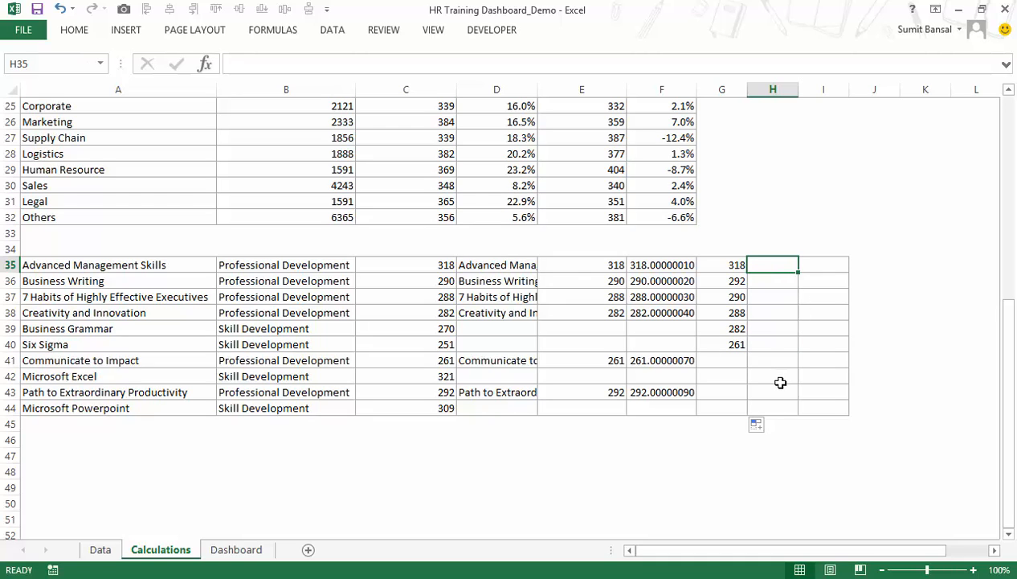
{"action": "type", "text": "=INDEX("}
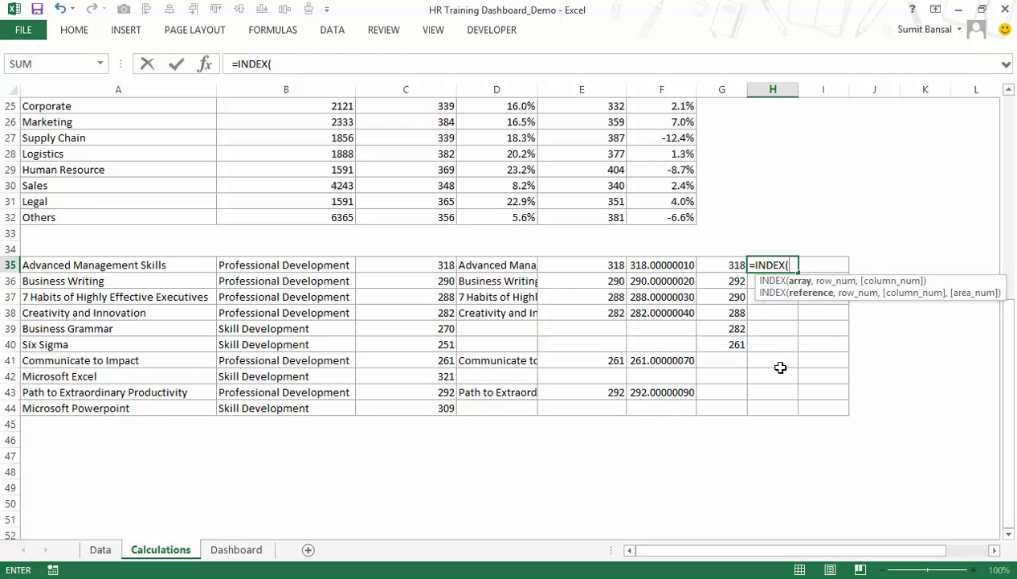
{"action": "left_click_drag", "start_coordinate": [479, 265], "coordinate": [487, 407]}
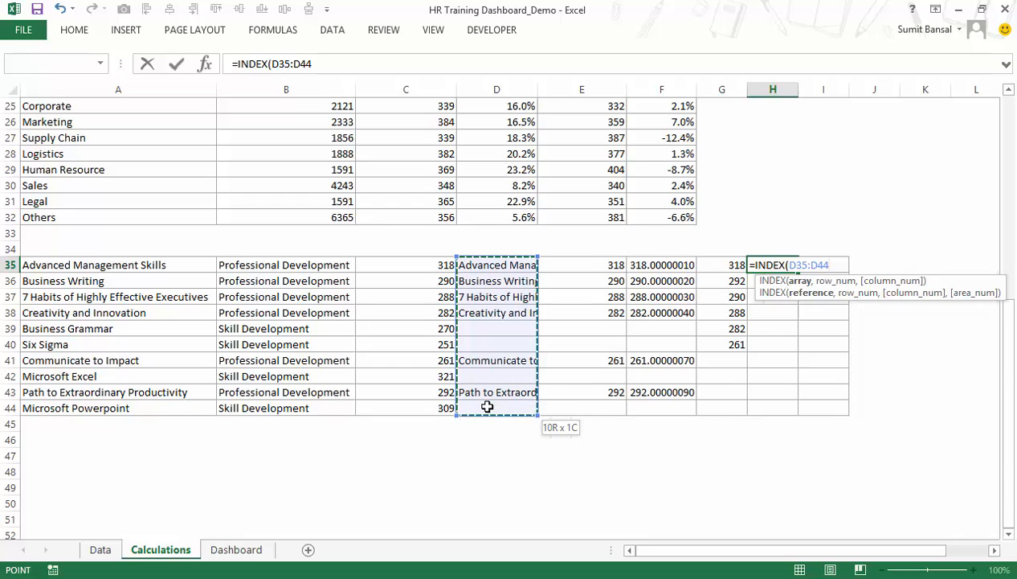
{"action": "left_click_drag", "start_coordinate": [148, 266], "coordinate": [155, 410]}
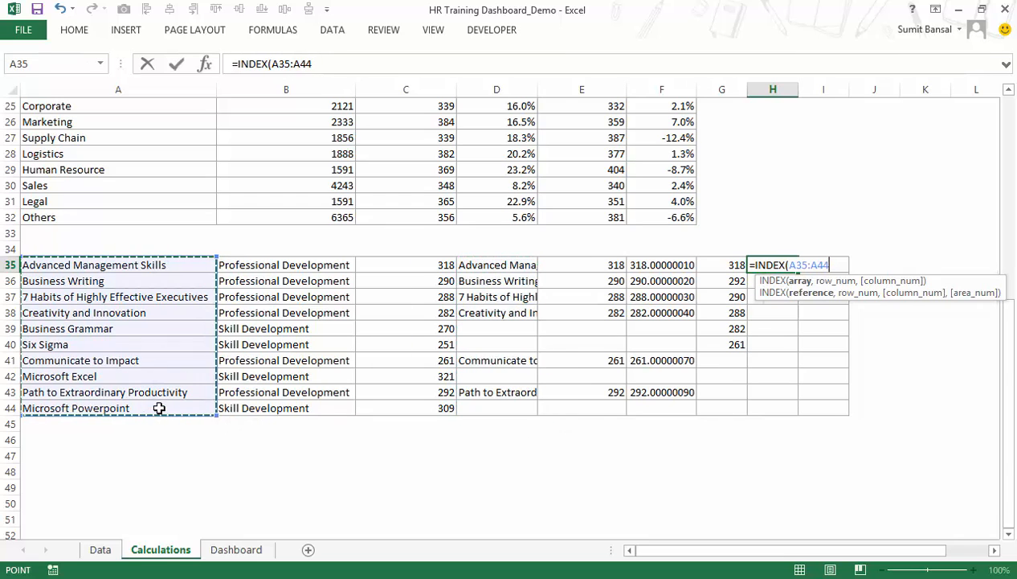
{"action": "key", "text": "F4"}
{"action": "type", "text": ","}
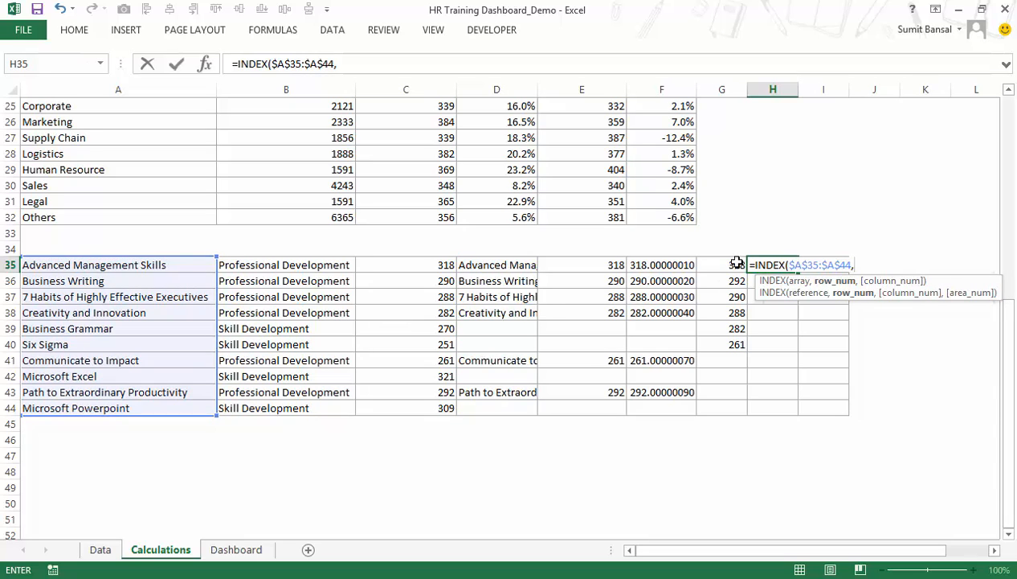
{"action": "type", "text": "matc"}
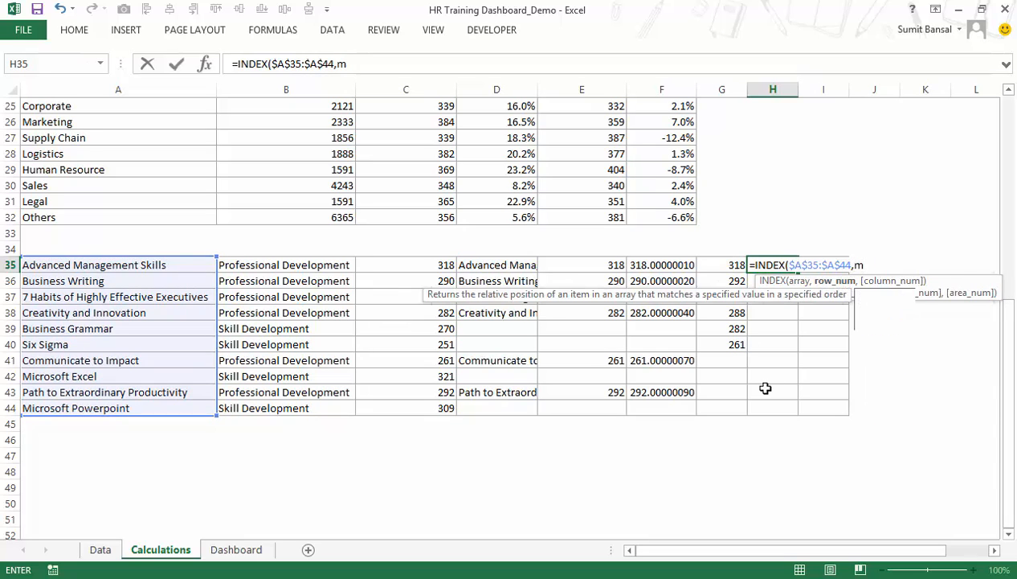
{"action": "key", "text": "Tab"}
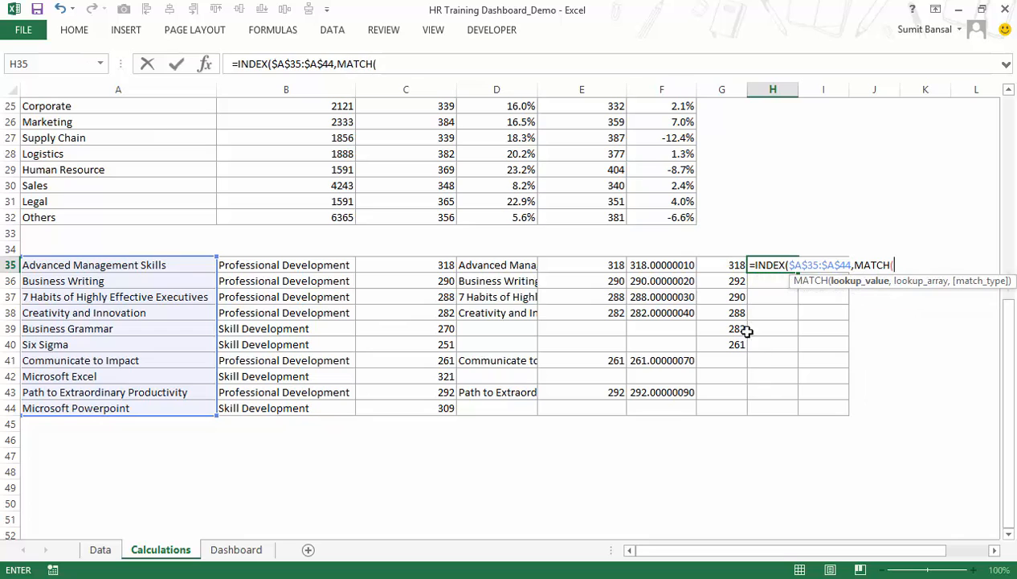
{"action": "left_click", "coordinate": [735, 265]}
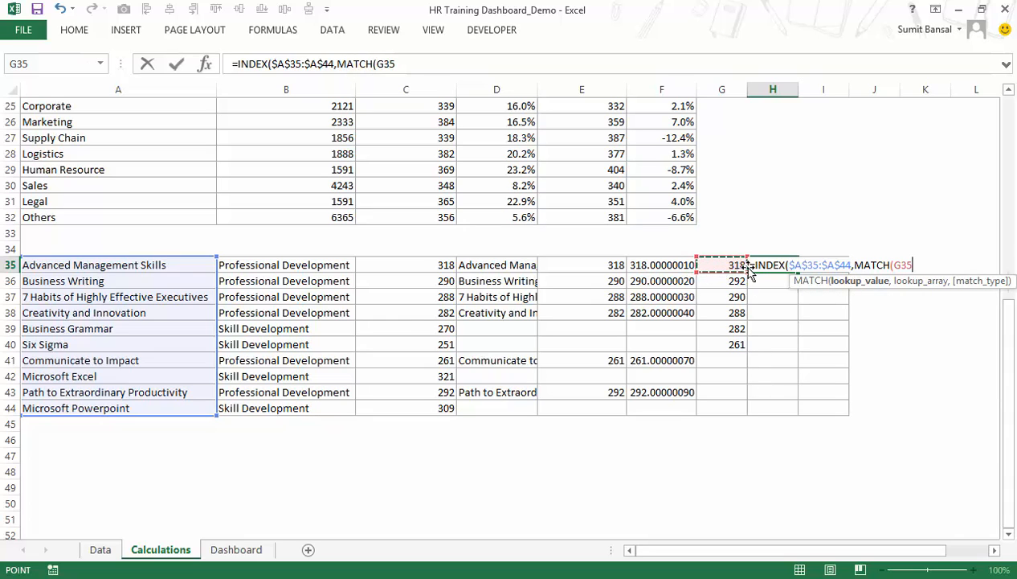
{"action": "type", "text": ","}
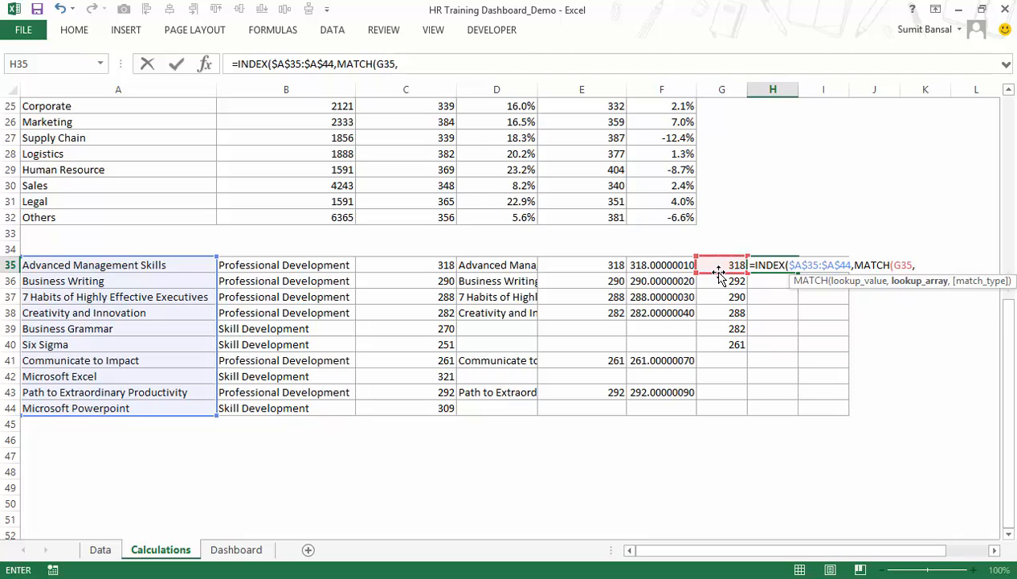
{"action": "left_click_drag", "start_coordinate": [653, 266], "coordinate": [652, 407]}
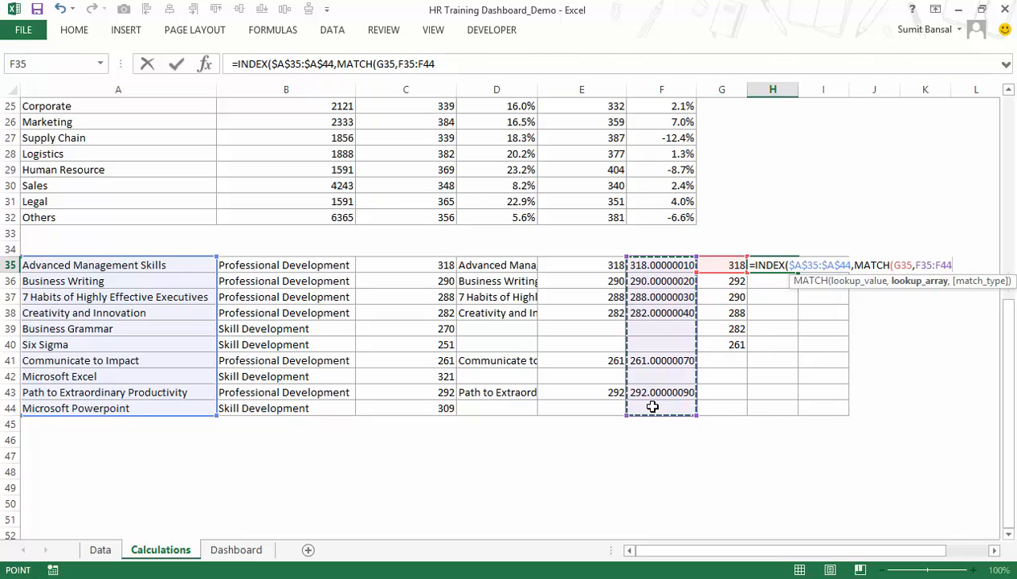
{"action": "key", "text": "F4"}
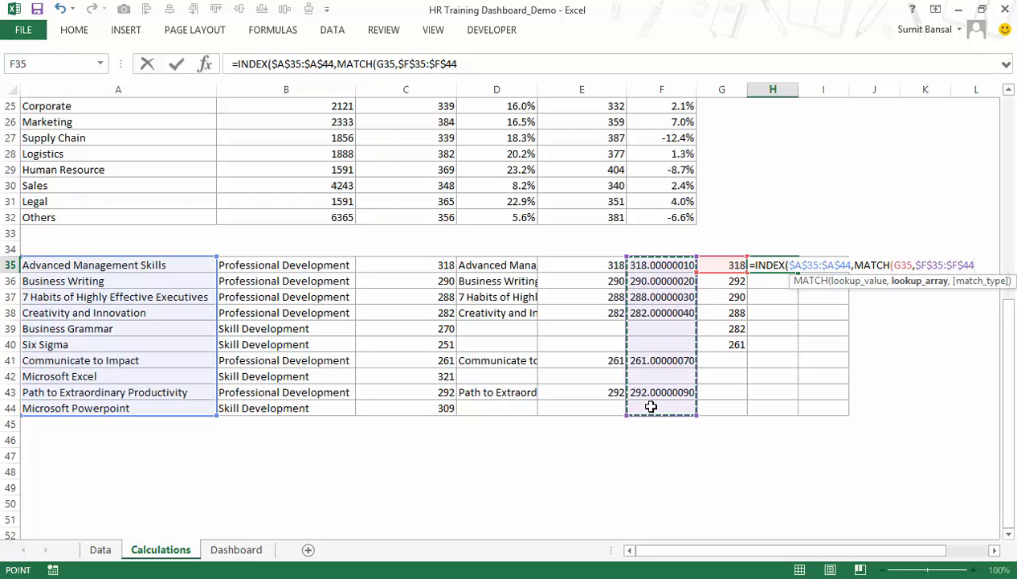
{"action": "type", "text": ","}
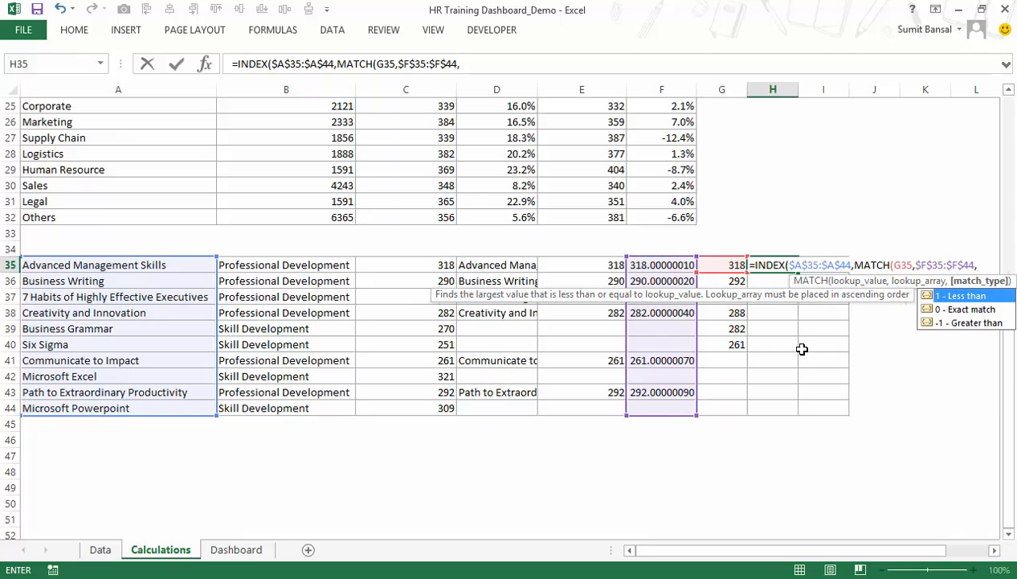
{"action": "type", "text": "0))"}
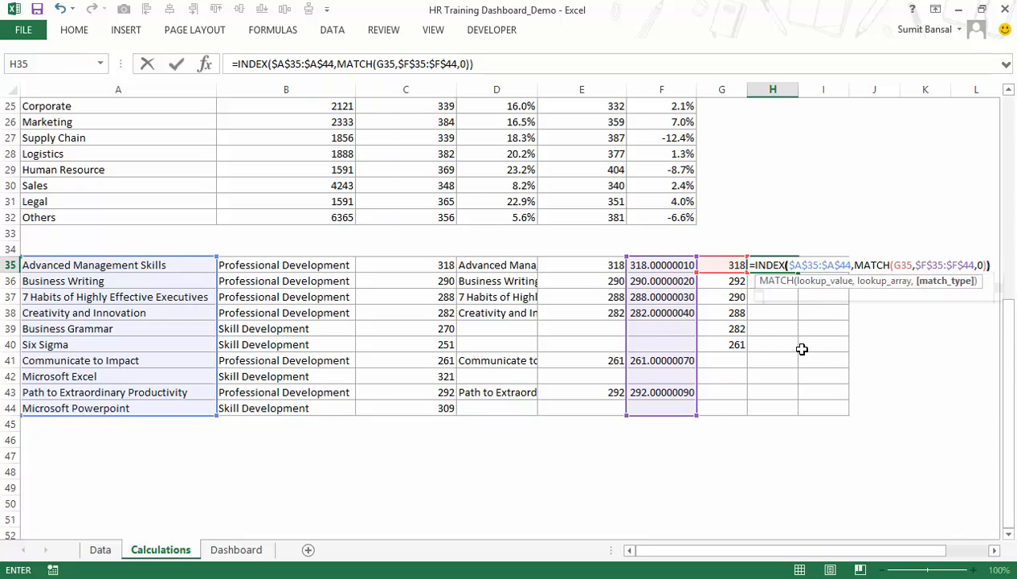
{"action": "key", "text": "ctrl+Return"}
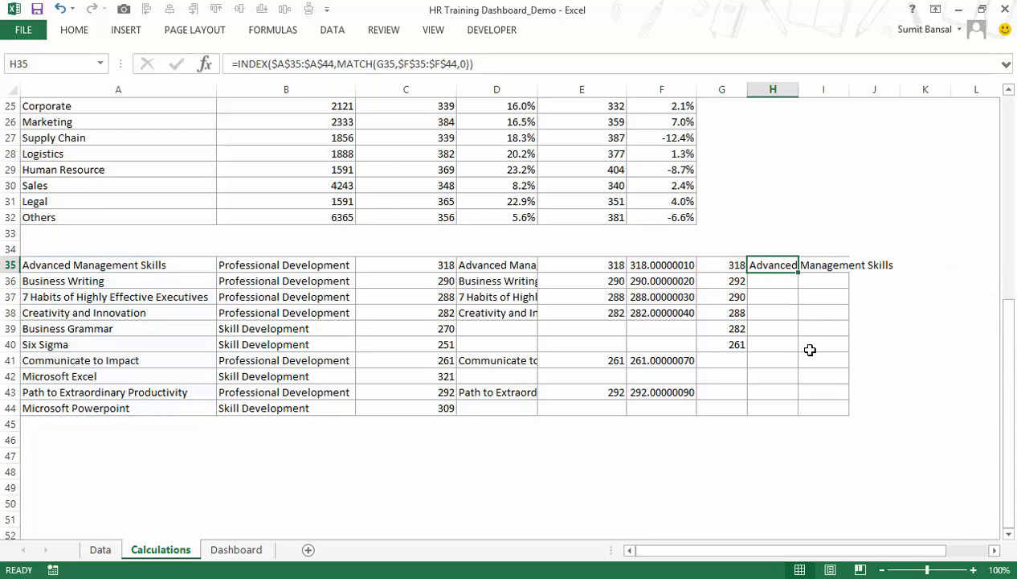
{"action": "double_click", "coordinate": [798, 273]}
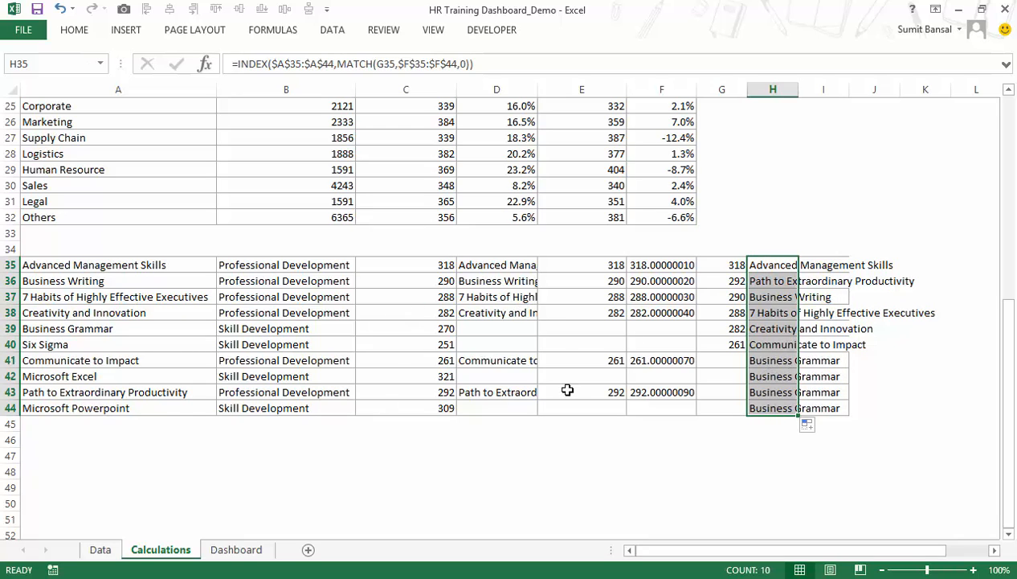
Change the INDEX array in H35 to $D$35:$D$44 and refill the formula down to H44.
{"action": "left_click", "coordinate": [770, 265]}
{"action": "double_click", "coordinate": [770, 265]}
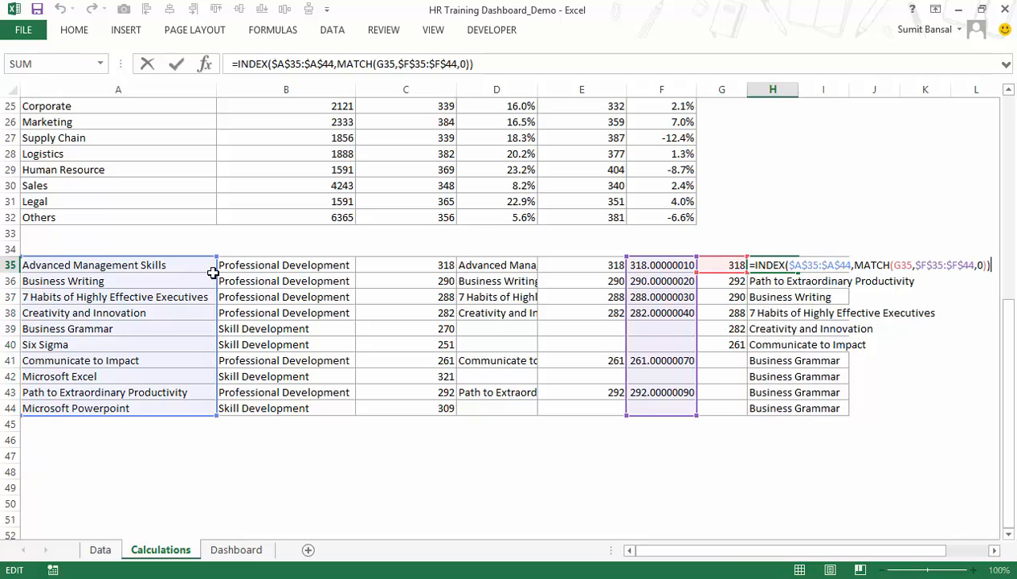
{"action": "left_click_drag", "start_coordinate": [218, 278], "coordinate": [512, 295]}
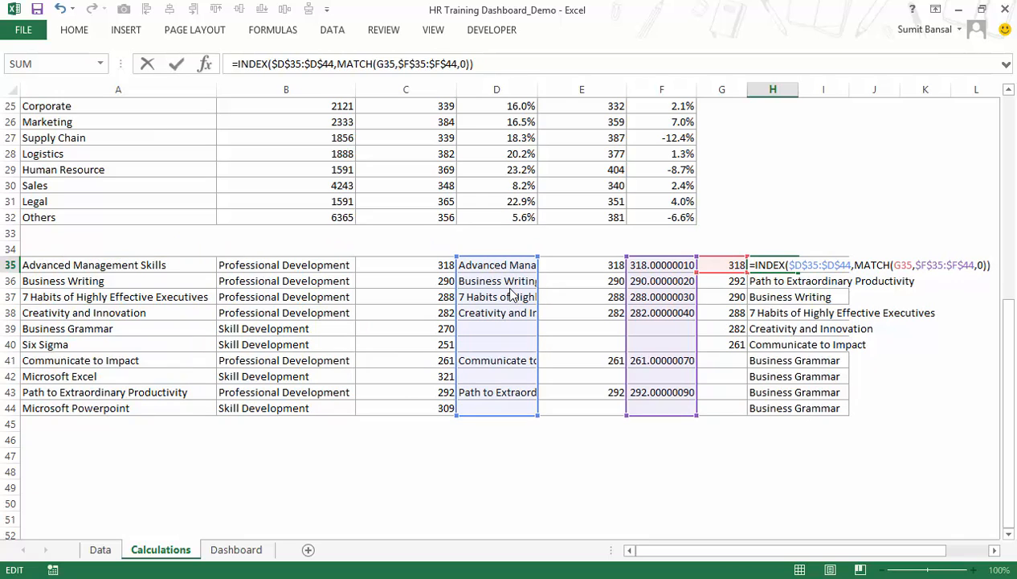
{"action": "key", "text": "Return"}
{"action": "key", "text": "Up"}
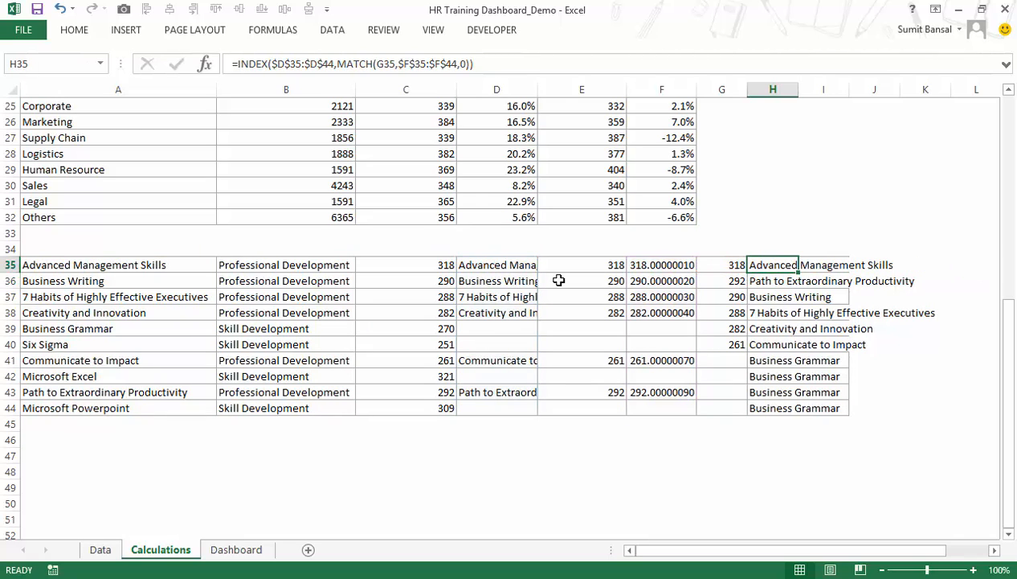
{"action": "double_click", "coordinate": [800, 272]}
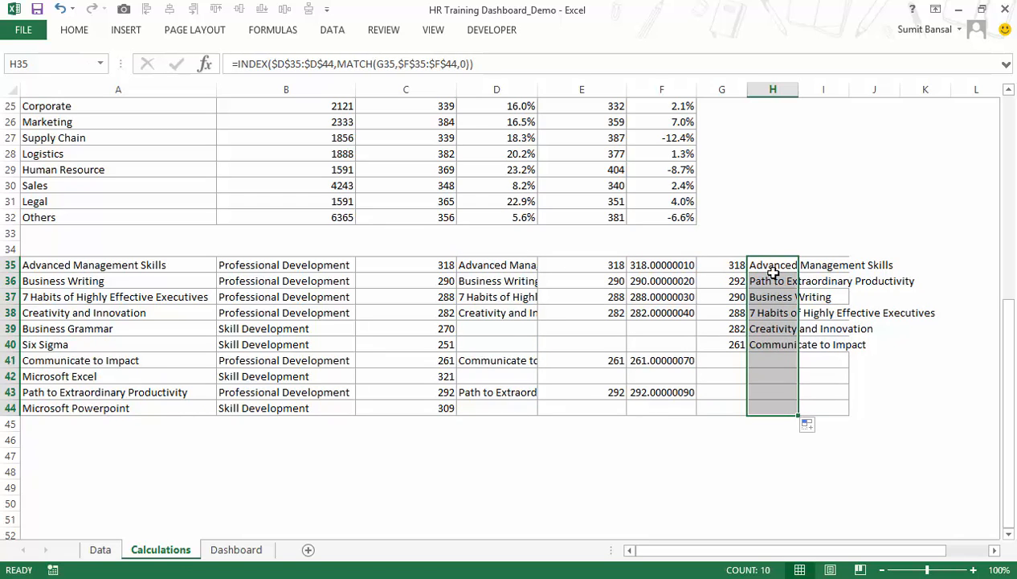
Set the training type selector on the Dashboard sheet to Both and return to the Calculations sheet.
{"action": "left_click", "coordinate": [238, 551]}
{"action": "left_click", "coordinate": [713, 506]}
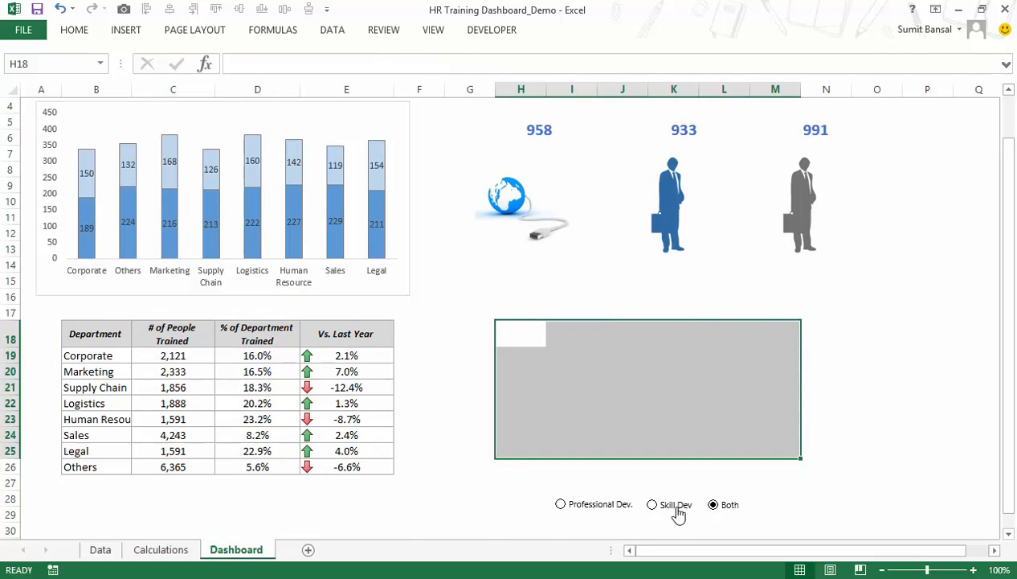
{"action": "left_click", "coordinate": [161, 550]}
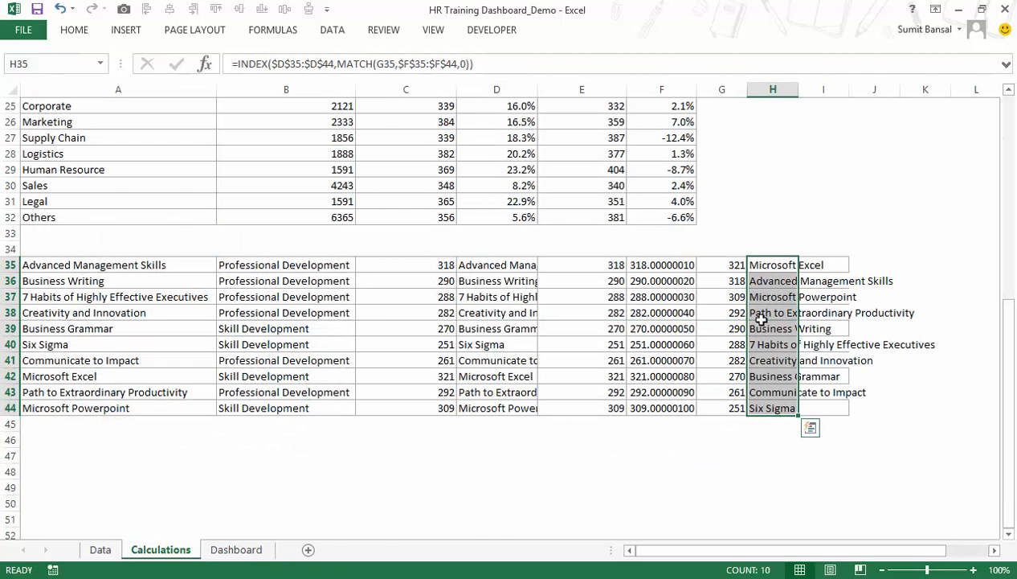
Examine the ranked course names and counts in G35:H44 against column C, and check the unrounded G35 value in the cell format settings.
{"action": "left_click_drag", "start_coordinate": [769, 265], "coordinate": [771, 406]}
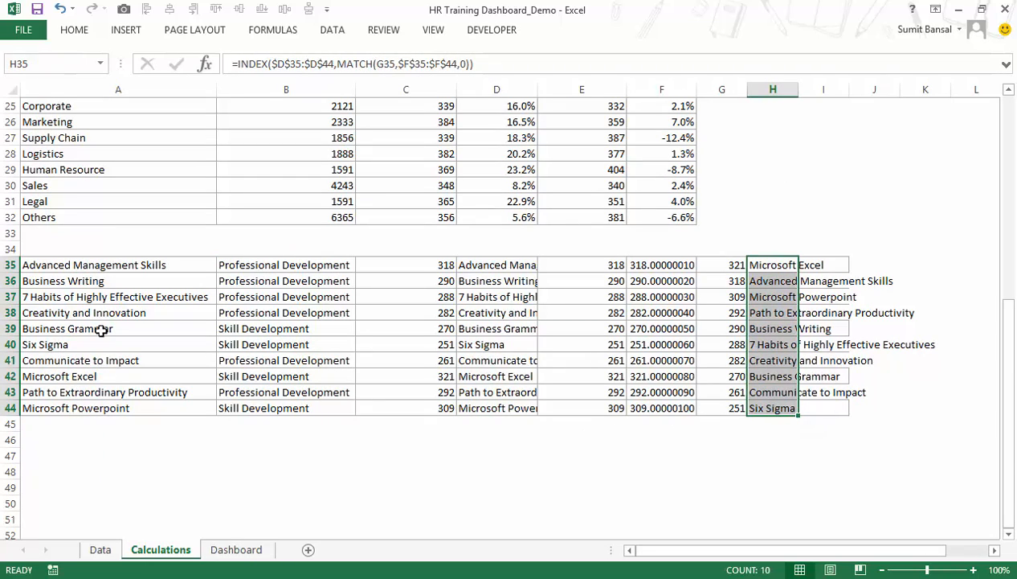
{"action": "left_click", "coordinate": [405, 374]}
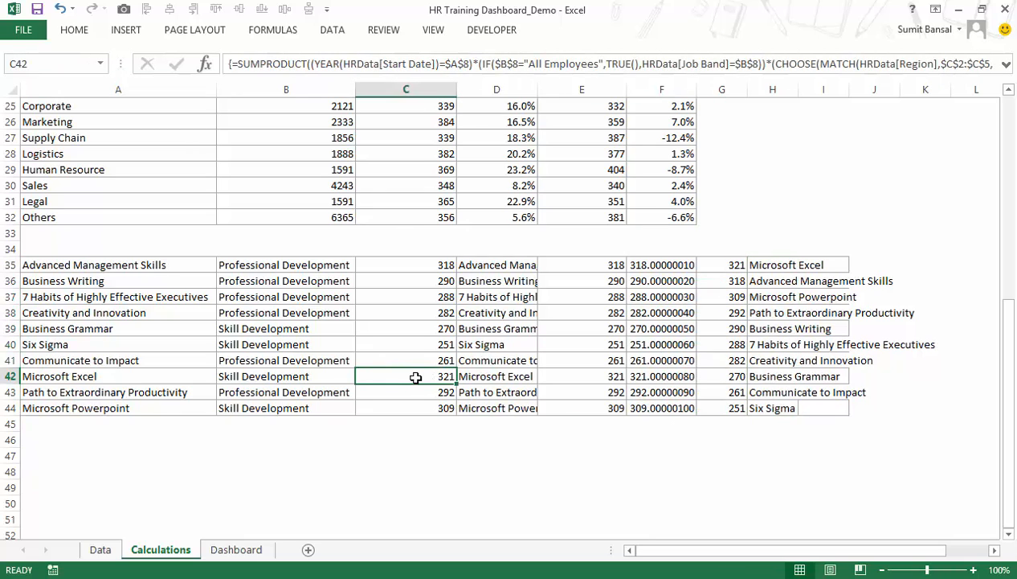
{"action": "left_click", "coordinate": [729, 265]}
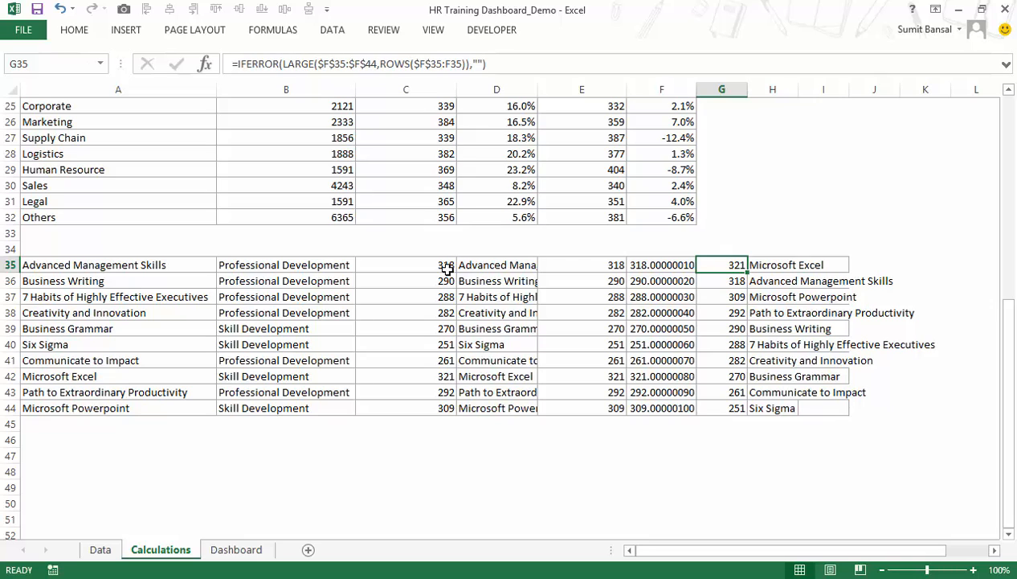
{"action": "left_click_drag", "start_coordinate": [815, 266], "coordinate": [813, 408]}
{"action": "left_click_drag", "start_coordinate": [759, 264], "coordinate": [763, 408]}
{"action": "left_click_drag", "start_coordinate": [715, 266], "coordinate": [707, 408]}
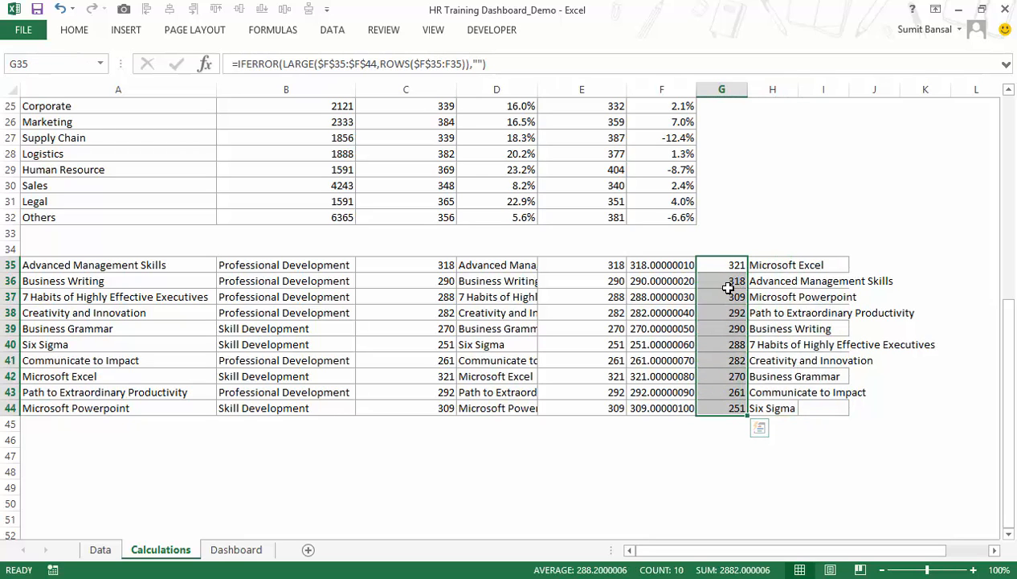
{"action": "key", "text": "ctrl+1"}
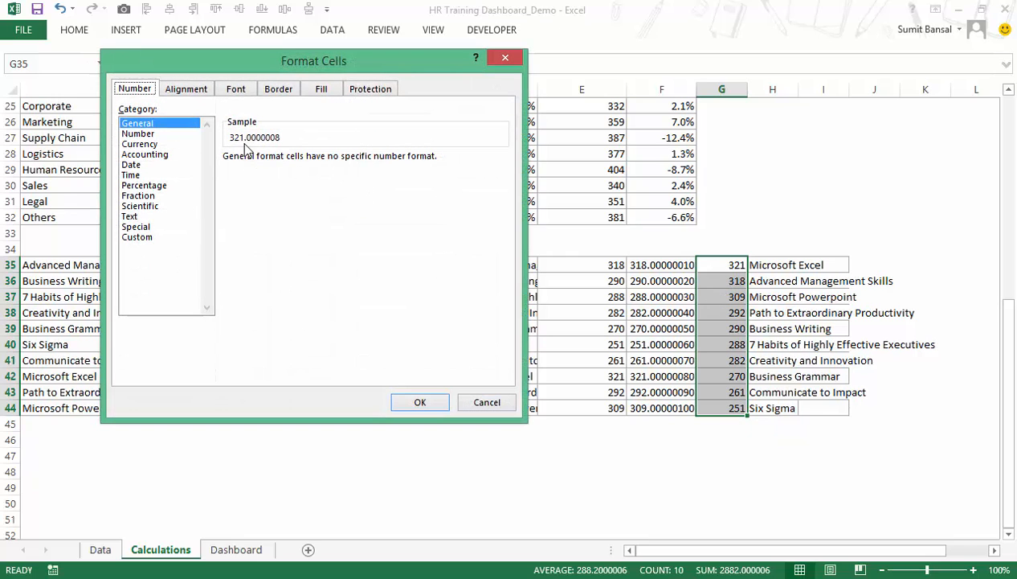
{"action": "left_click", "coordinate": [503, 63]}
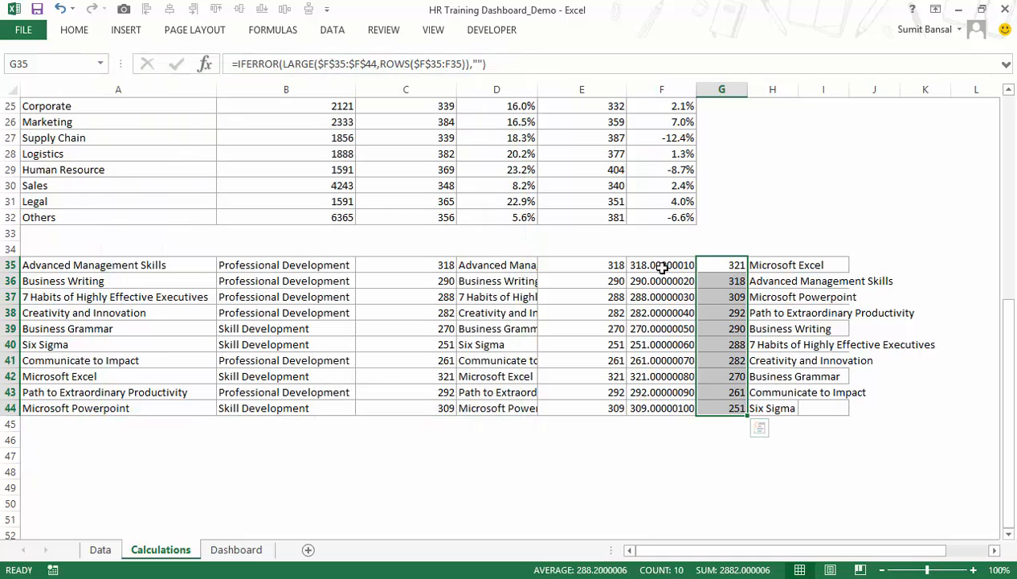
Start a VLOOKUP formula in J35, beside the ranked course names.
{"action": "left_click", "coordinate": [858, 266]}
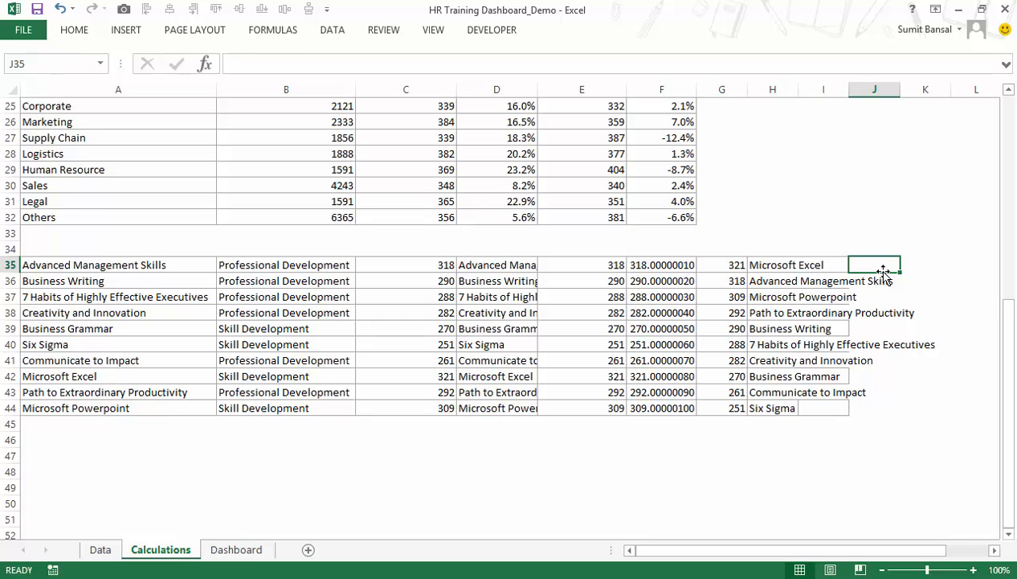
{"action": "type", "text": "=vlo"}
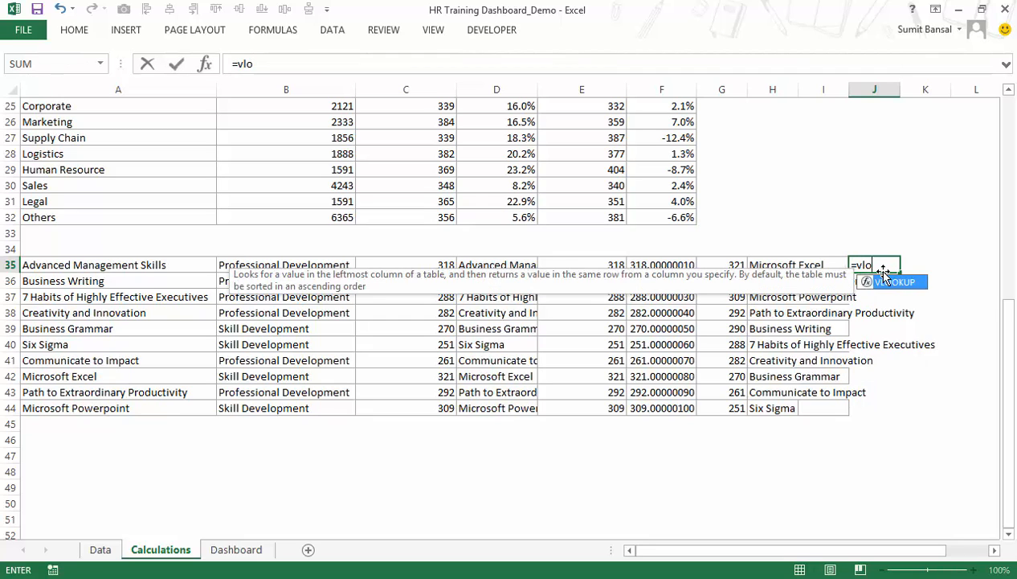
{"action": "double_click", "coordinate": [883, 279]}
{"action": "left_click", "coordinate": [807, 265]}
{"action": "type", "text": ","}
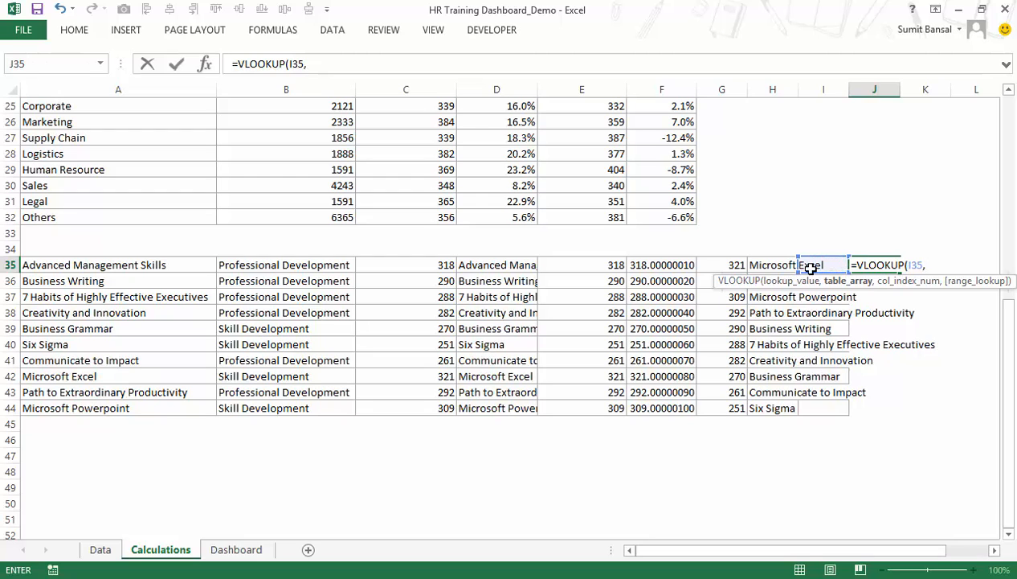
{"action": "left_click", "coordinate": [768, 264]}
{"action": "key", "text": "BackSpace"}
{"action": "key", "text": "BackSpace"}
{"action": "key", "text": "BackSpace"}
{"action": "key", "text": "BackSpace"}
{"action": "key", "text": "BackSpace"}
{"action": "key", "text": "BackSpace"}
{"action": "key", "text": "BackSpace"}
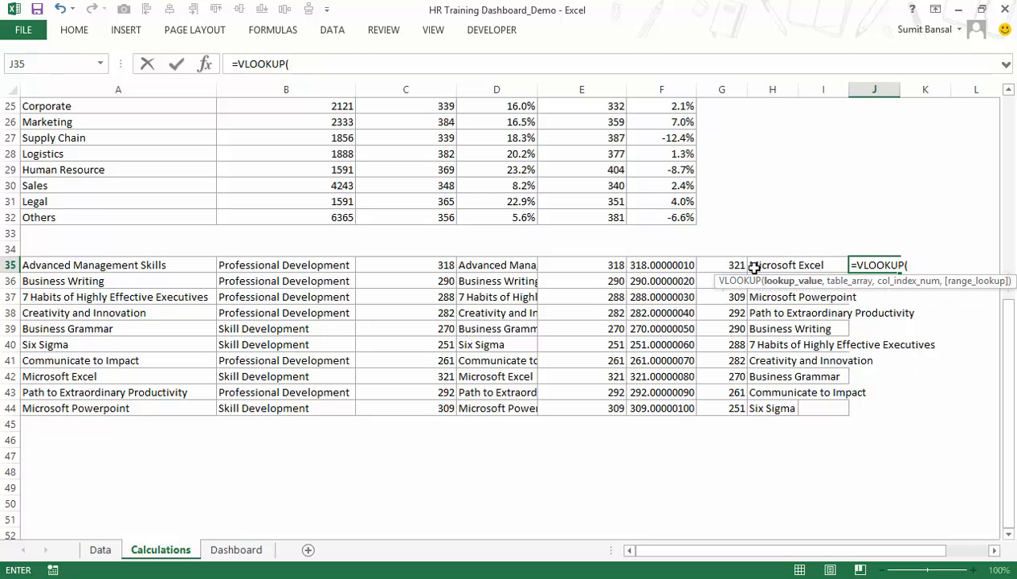
Complete the J35 formula as =VLOOKUP(H35,$A$35:$C$44,3,0) to return the count for the ranked course.
{"action": "left_click", "coordinate": [768, 265]}
{"action": "type", "text": ","}
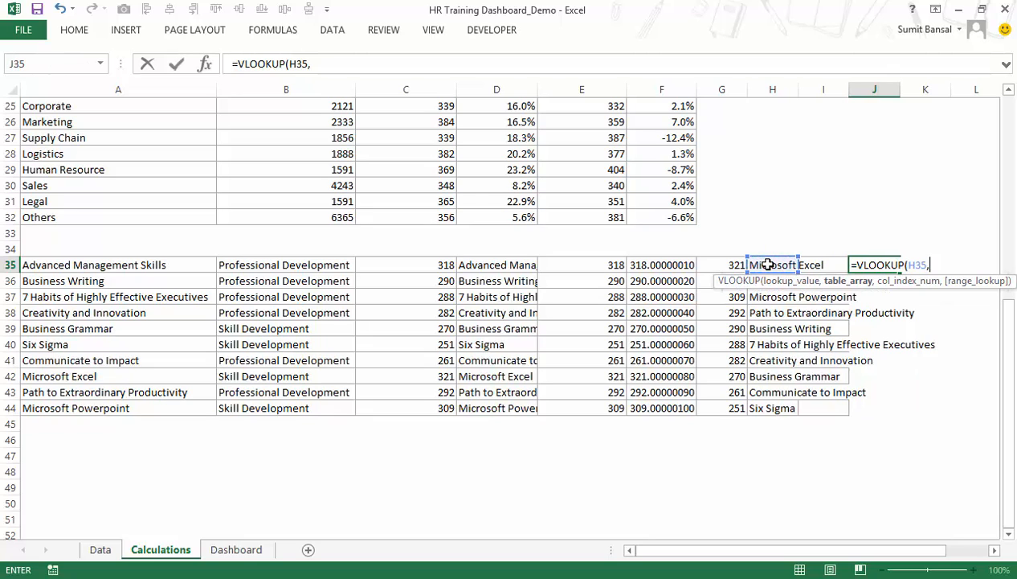
{"action": "left_click_drag", "start_coordinate": [118, 263], "coordinate": [399, 406]}
{"action": "key", "text": "F4"}
{"action": "type", "text": ","}
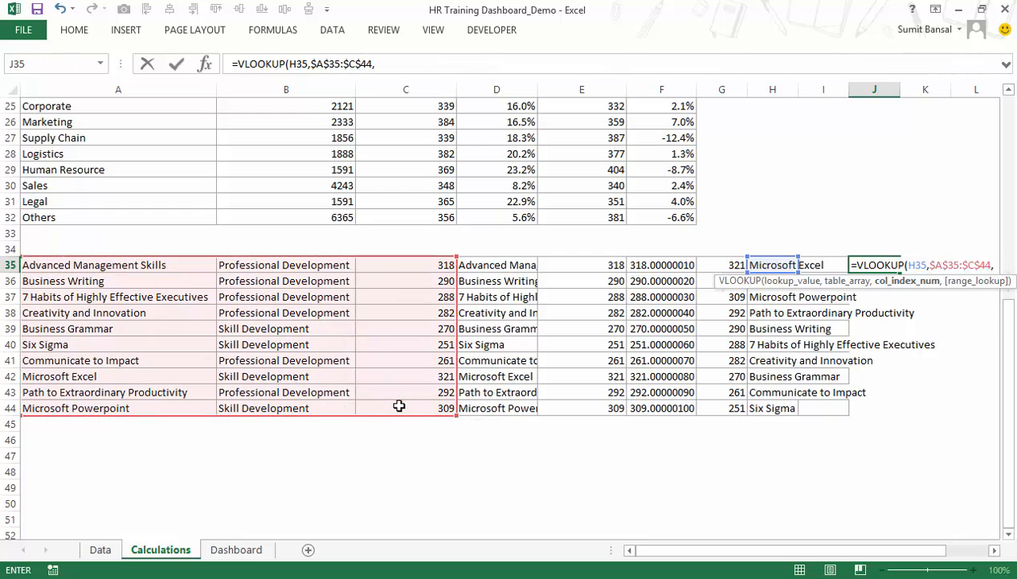
{"action": "type", "text": "3,"}
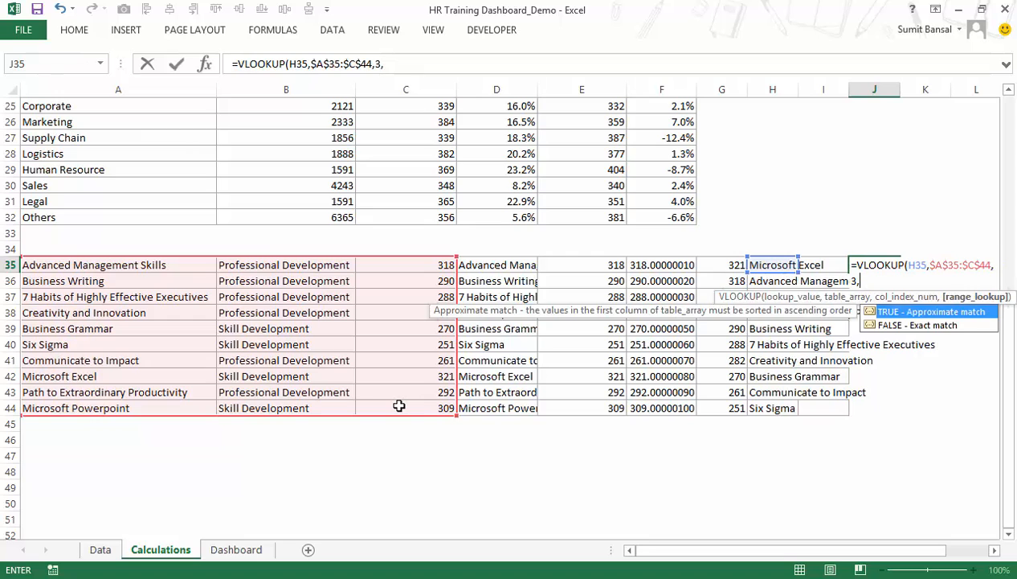
{"action": "type", "text": "0)"}
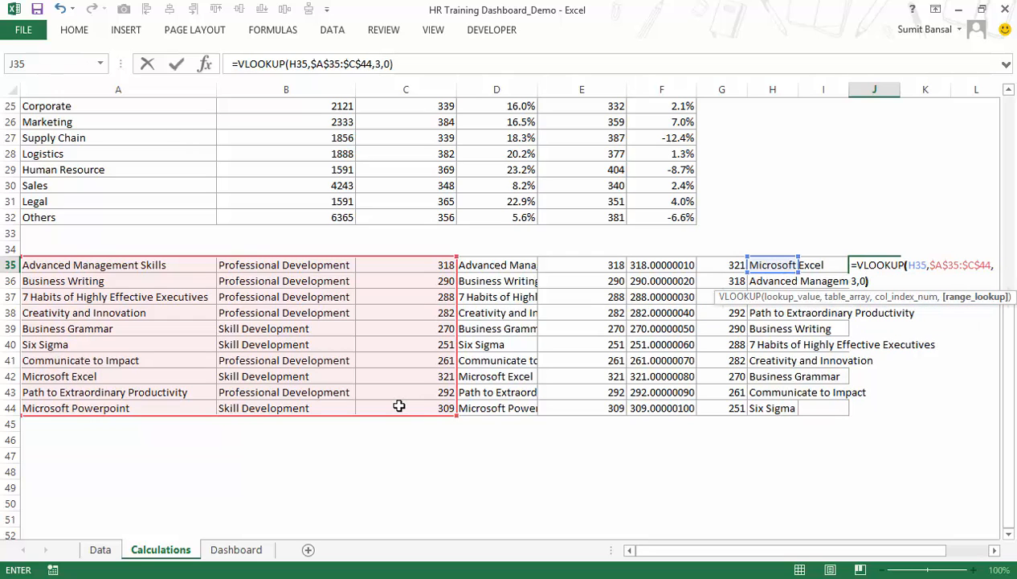
{"action": "key", "text": "ctrl+Return"}
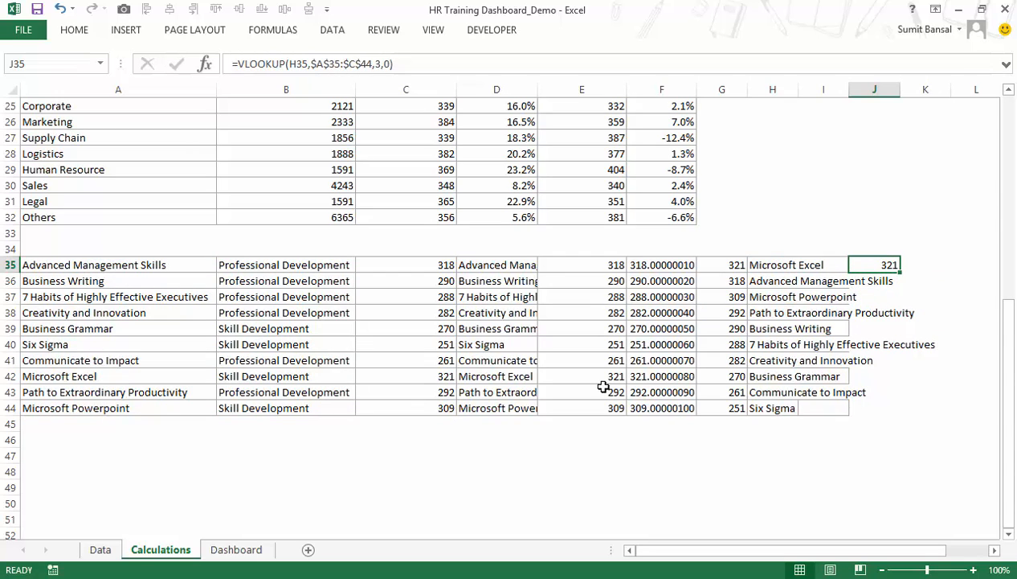
Move the lookup formula =VLOOKUP(H35,$A$35:$C$44,3,0) from J35 into I35, leaving J35 empty.
{"action": "double_click", "coordinate": [880, 266]}
{"action": "left_click_drag", "start_coordinate": [901, 272], "coordinate": [830, 264]}
{"action": "key", "text": "ctrl+c"}
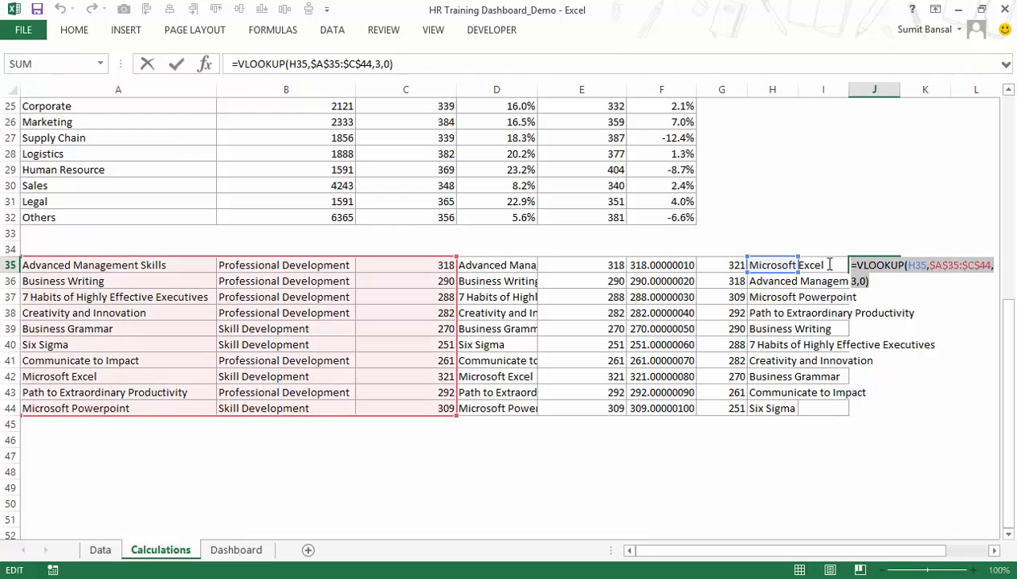
{"action": "left_click", "coordinate": [840, 266]}
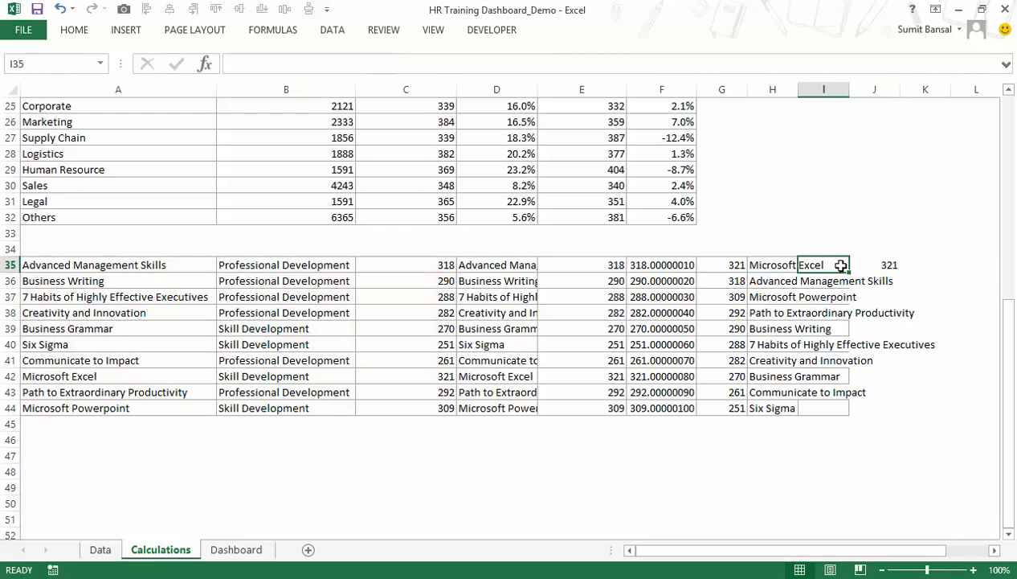
{"action": "key", "text": "BackSpace"}
{"action": "key", "text": "ctrl+v"}
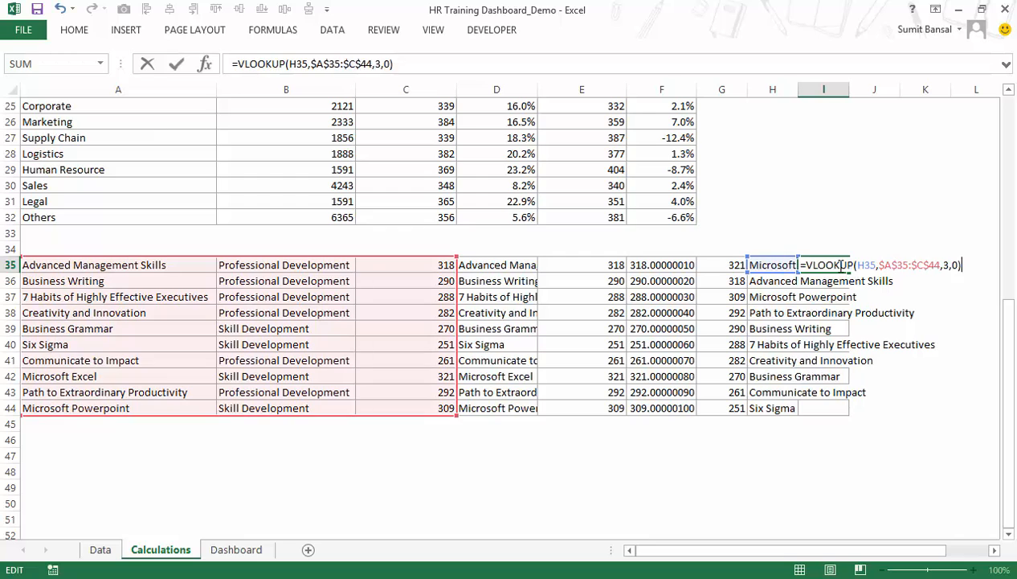
{"action": "key", "text": "ctrl+Return"}
{"action": "left_click", "coordinate": [871, 265]}
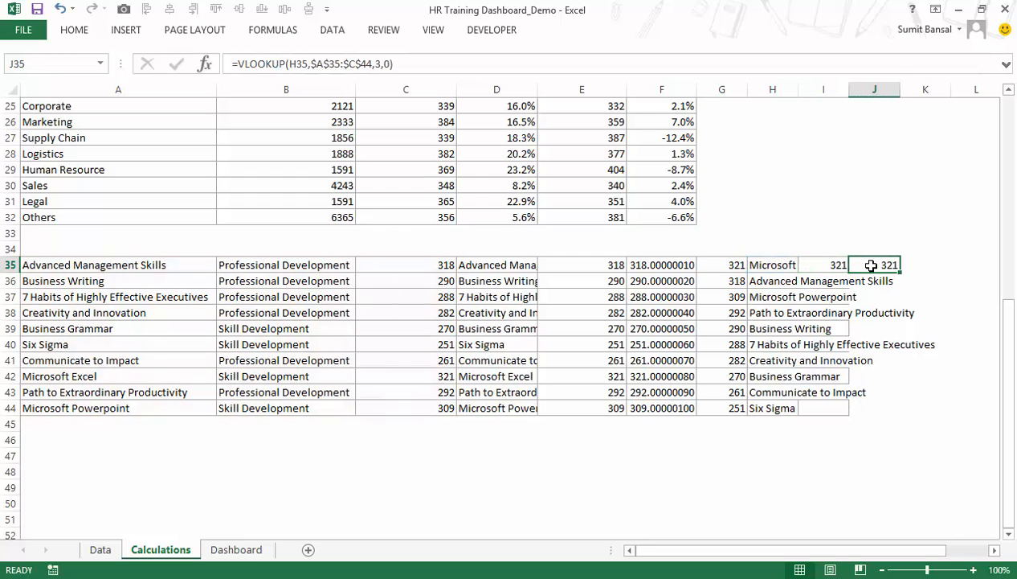
{"action": "key", "text": "ctrl+z"}
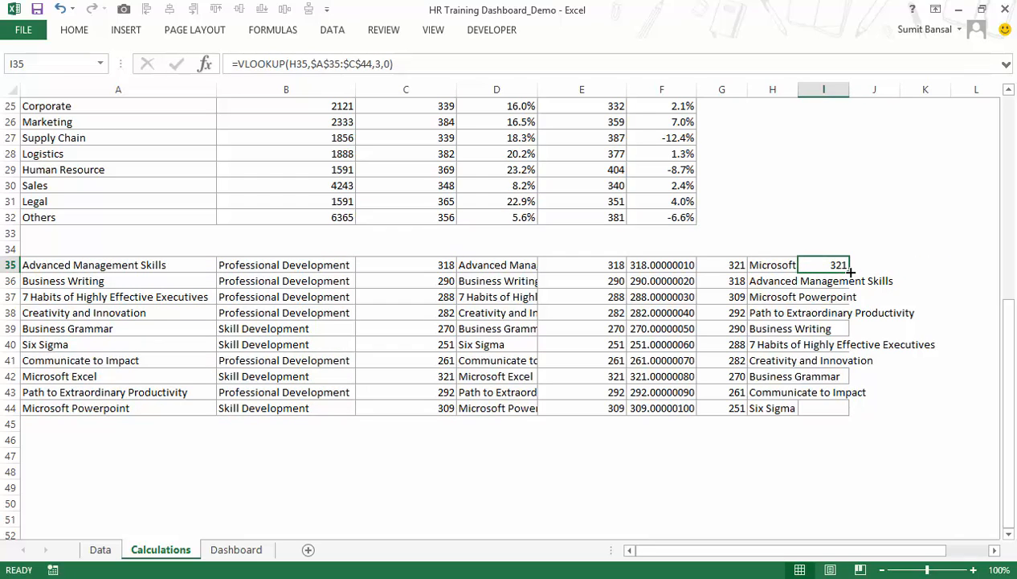
Fill the I35 lookup formula down to I44 and auto-fit column H to the course names.
{"action": "double_click", "coordinate": [849, 273]}
{"action": "double_click", "coordinate": [798, 89]}
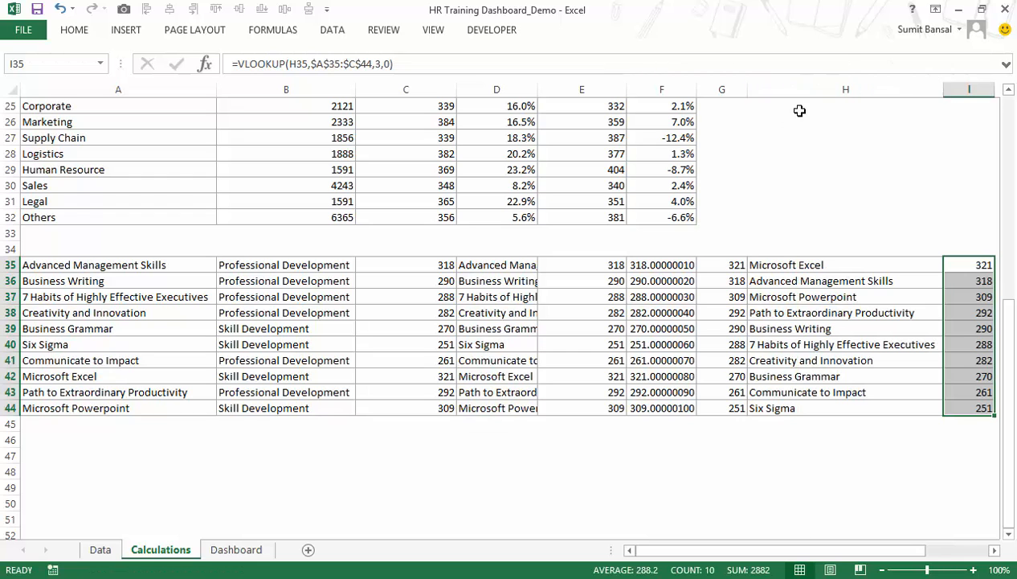
{"action": "left_click", "coordinate": [994, 549]}
{"action": "left_click", "coordinate": [994, 550]}
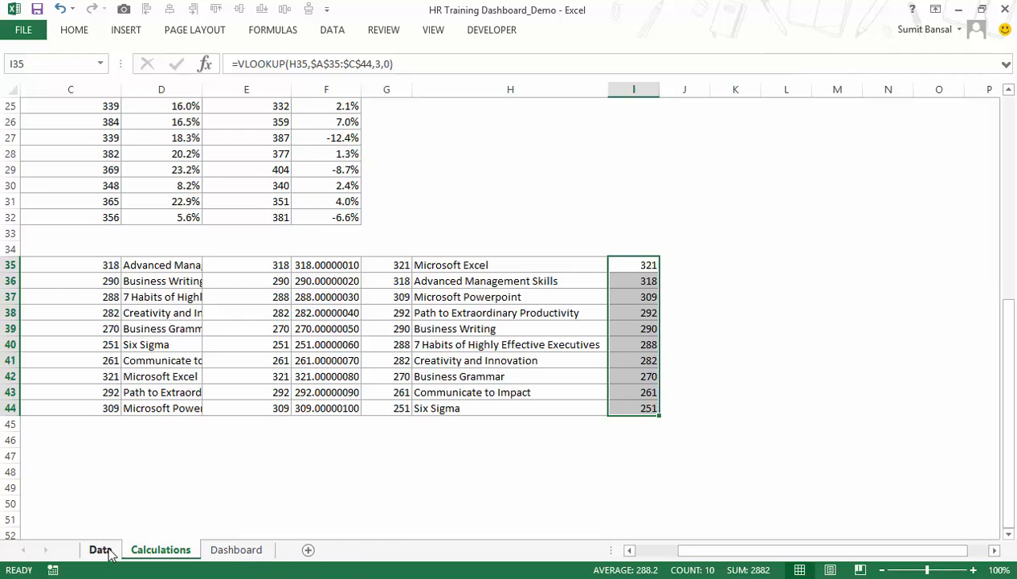
Set the Dashboard training type selector to Skill Dev and check the ranked courses and counts in H35:I38 on the Calculations sheet.
{"action": "left_click", "coordinate": [232, 550]}
{"action": "left_click", "coordinate": [670, 506]}
{"action": "left_click", "coordinate": [161, 550]}
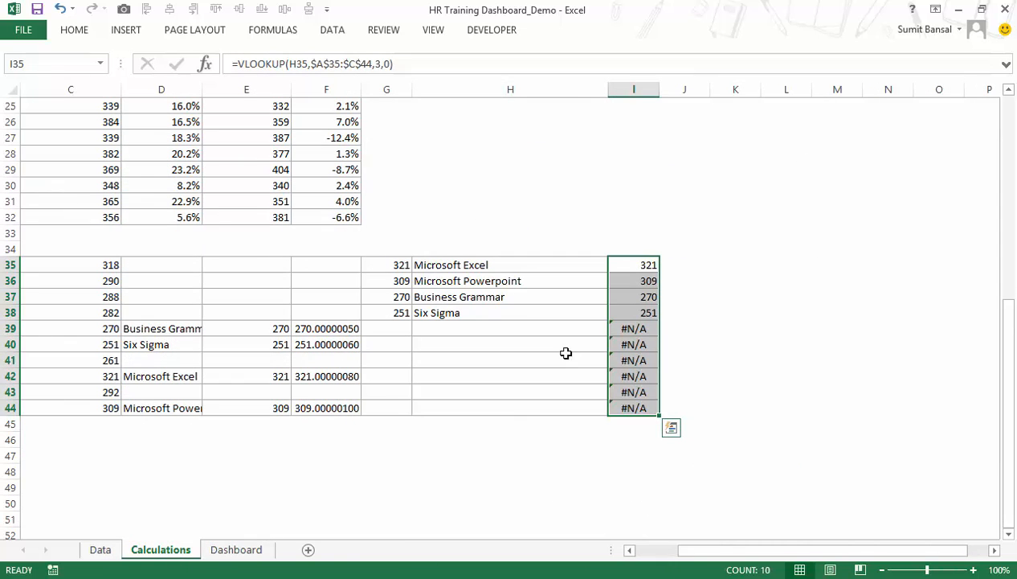
{"action": "left_click_drag", "start_coordinate": [505, 265], "coordinate": [503, 311]}
{"action": "left_click_drag", "start_coordinate": [577, 312], "coordinate": [636, 316]}
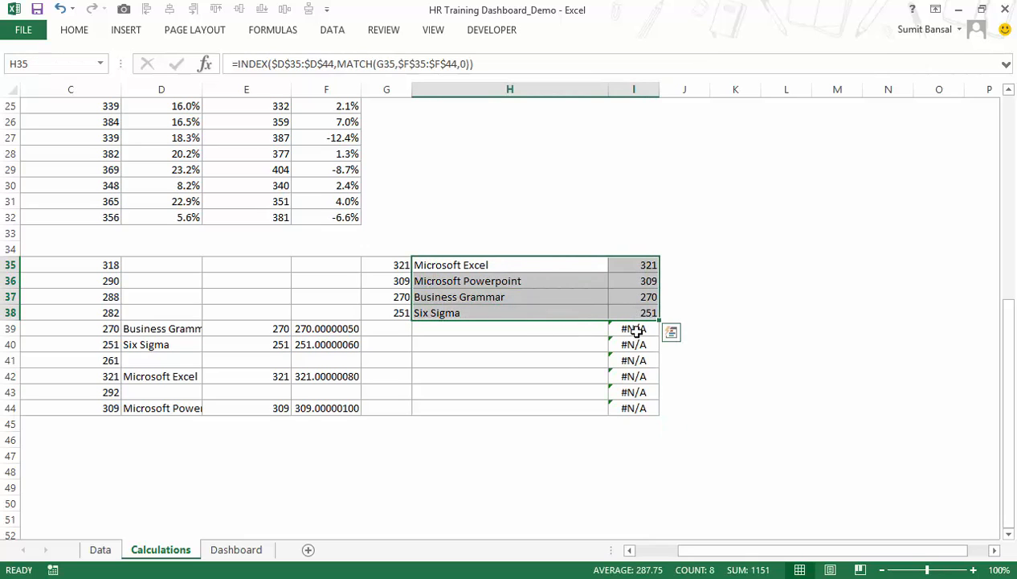
Change the I35 formula to =IFERROR(VLOOKUP(H35,$A$35:$C$44,3,0),"") and fill it down to I44.
{"action": "double_click", "coordinate": [634, 268]}
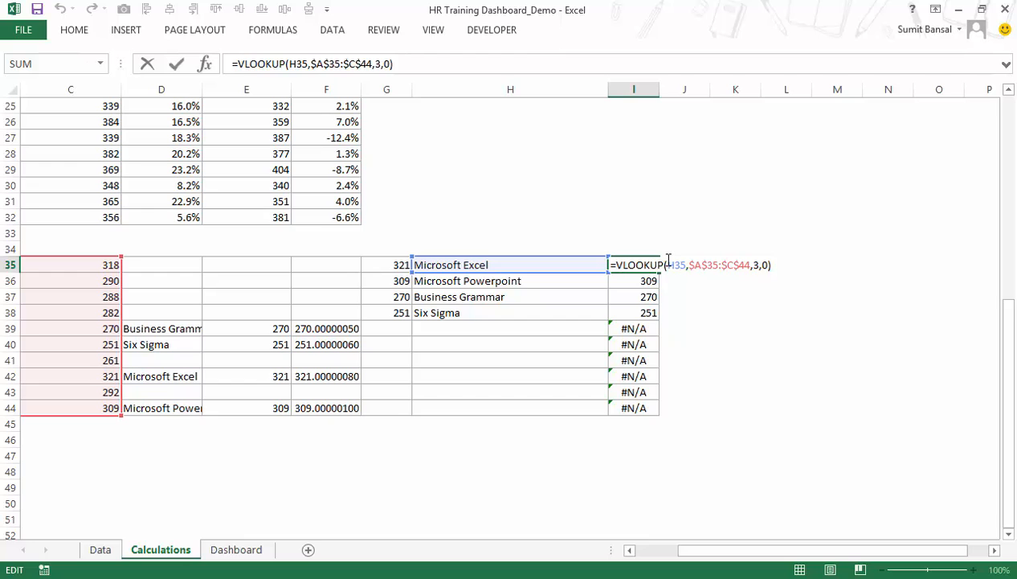
{"action": "type", "text": "IFERROR("}
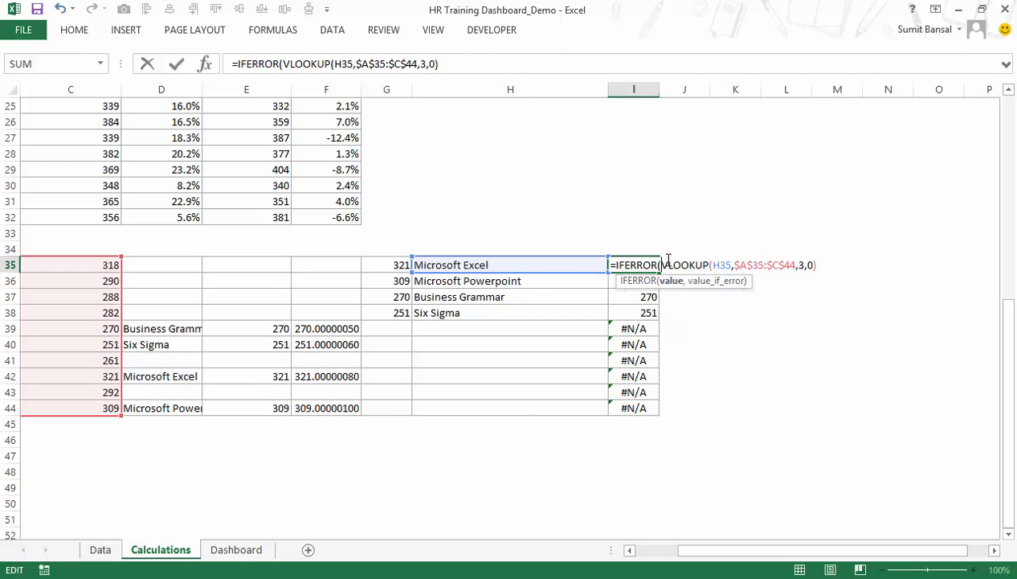
{"action": "key", "text": "Right"}
{"action": "key", "text": "Right"}
{"action": "key", "text": "Right"}
{"action": "key", "text": "Right"}
{"action": "key", "text": "Right"}
{"action": "key", "text": "Right"}
{"action": "key", "text": "Right"}
{"action": "key", "text": "Right"}
{"action": "key", "text": "Right"}
{"action": "key", "text": "Right"}
{"action": "key", "text": "Right"}
{"action": "key", "text": "Right"}
{"action": "key", "text": "Right"}
{"action": "key", "text": "Right"}
{"action": "key", "text": "Right"}
{"action": "key", "text": "Right"}
{"action": "key", "text": "Right"}
{"action": "key", "text": "Right"}
{"action": "key", "text": "Right"}
{"action": "key", "text": "Right"}
{"action": "type", "text": ","}
{"action": "key", "text": "Return"}
{"action": "key", "text": "Up"}
{"action": "double_click", "coordinate": [660, 272]}
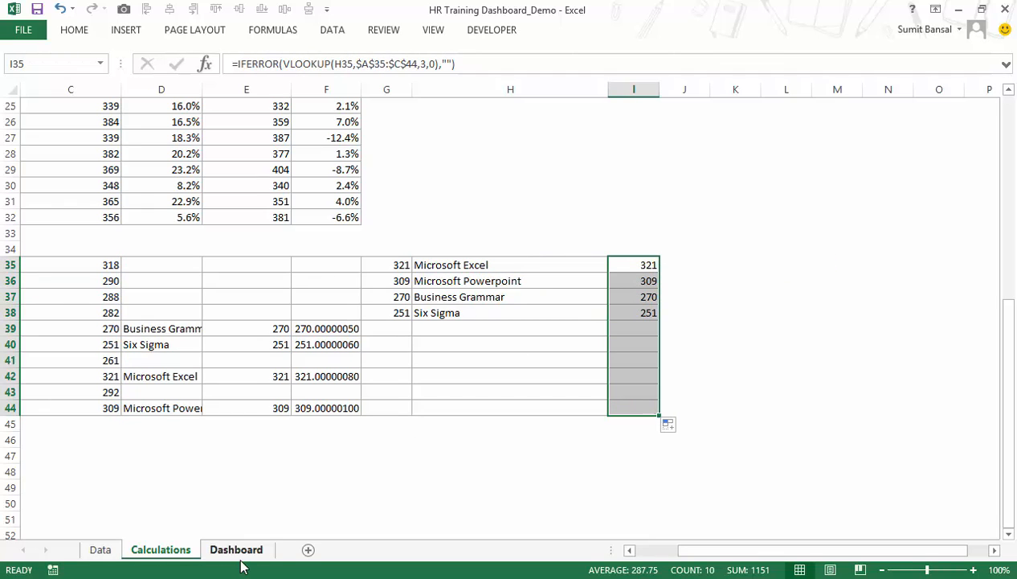
Compare the ranked Microsoft Excel and Microsoft Powerpoint entries in columns H and I with their source rows in A42:C42 and A44:C44.
{"action": "left_click_drag", "start_coordinate": [723, 551], "coordinate": [677, 555]}
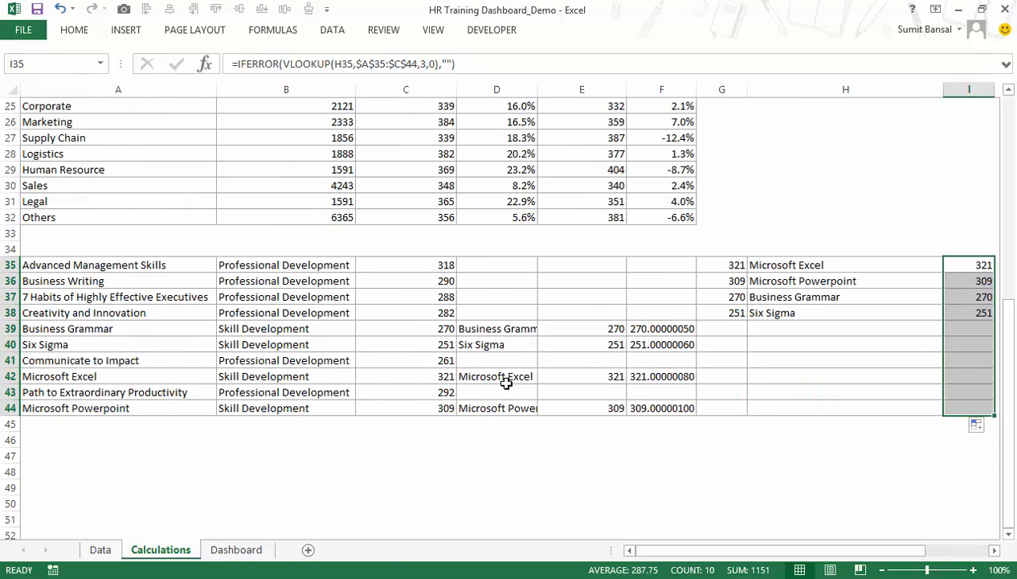
{"action": "left_click", "coordinate": [781, 269]}
{"action": "left_click", "coordinate": [977, 265]}
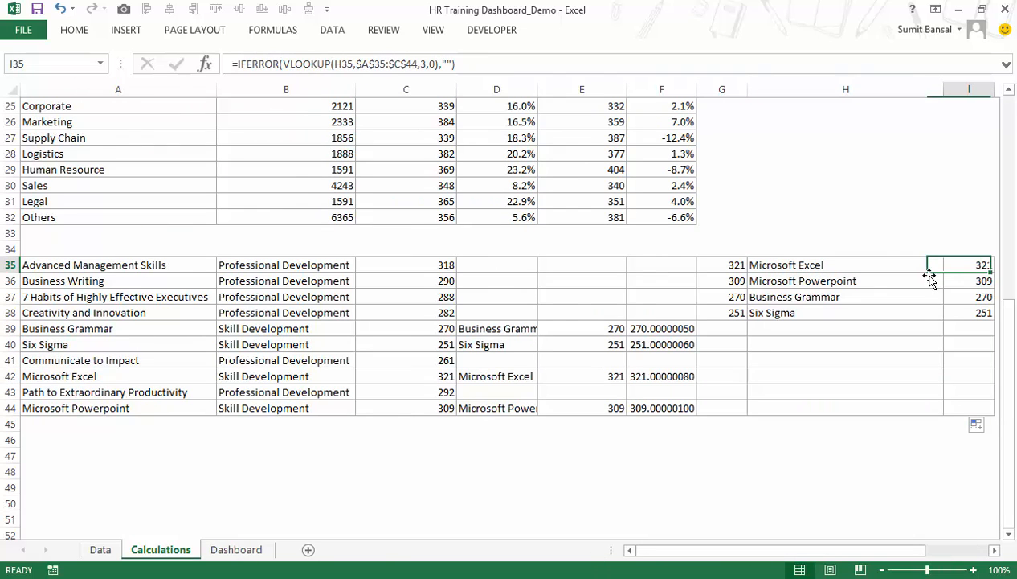
{"action": "left_click_drag", "start_coordinate": [155, 378], "coordinate": [386, 381]}
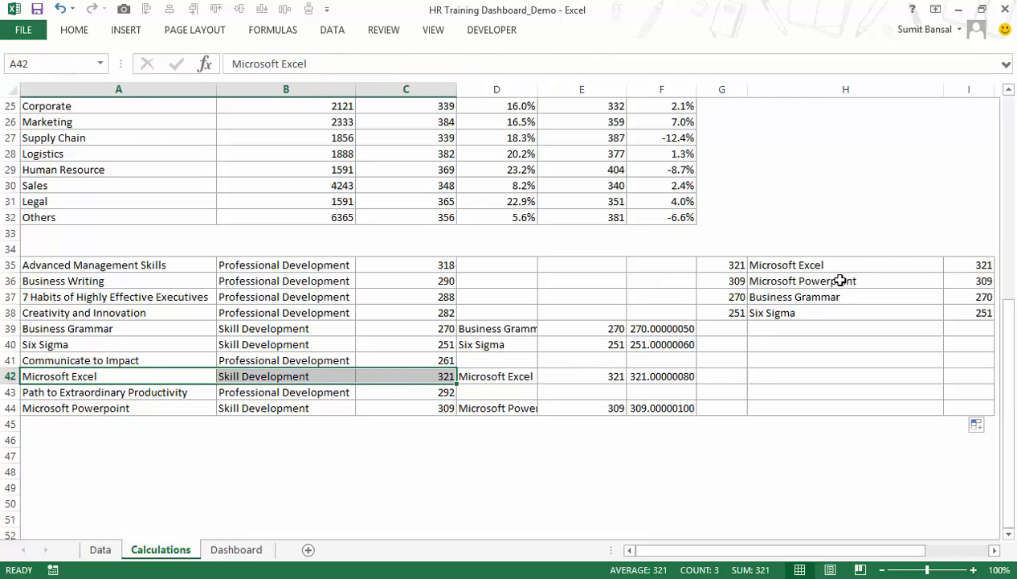
{"action": "left_click_drag", "start_coordinate": [840, 280], "coordinate": [971, 281]}
{"action": "left_click_drag", "start_coordinate": [161, 409], "coordinate": [407, 412]}
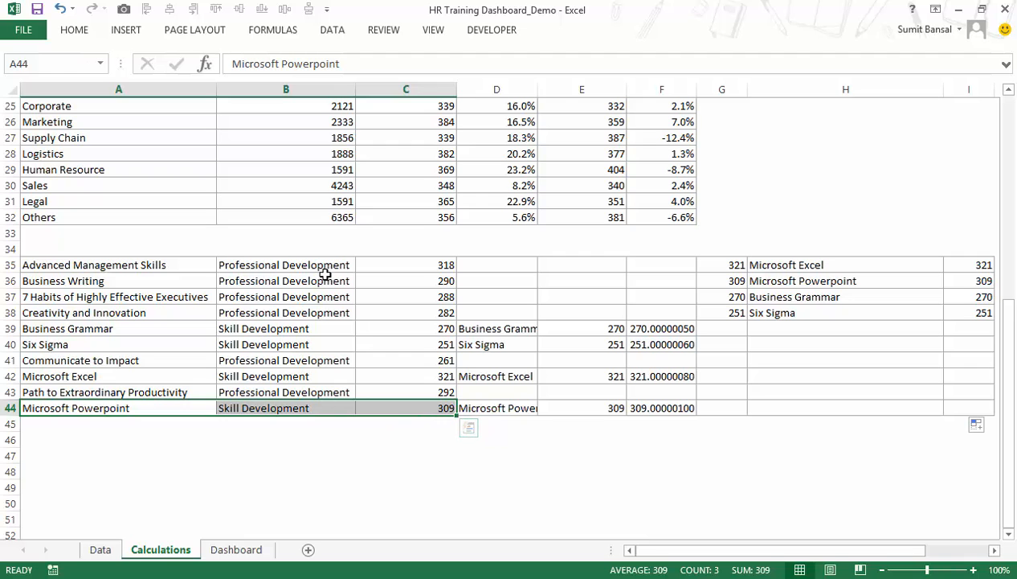
Set the Dashboard training type selector back to Both and check the ranked course names in H35:H44 on the Calculations sheet.
{"action": "left_click", "coordinate": [243, 552]}
{"action": "left_click", "coordinate": [713, 505]}
{"action": "left_click", "coordinate": [161, 549]}
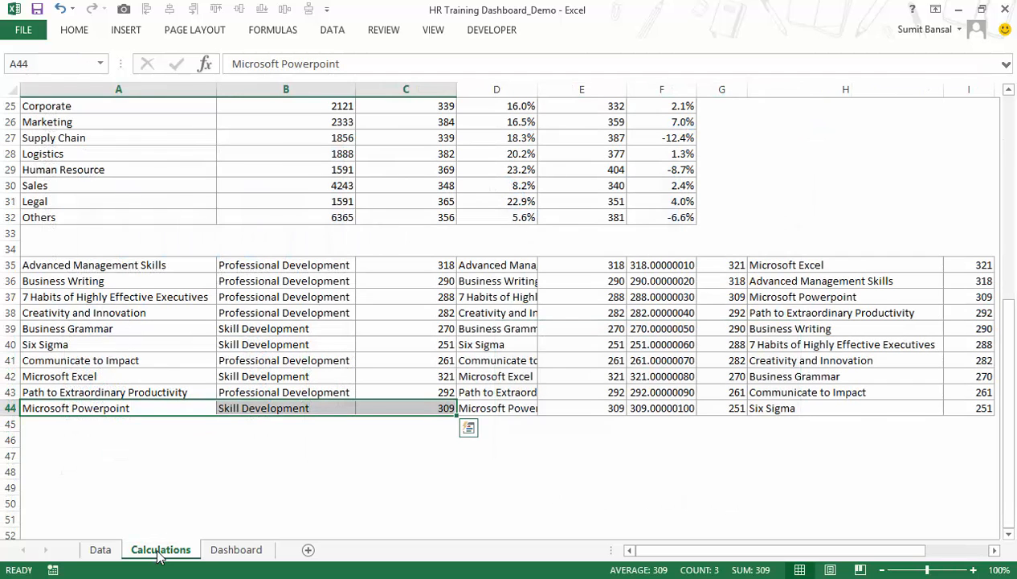
{"action": "left_click_drag", "start_coordinate": [816, 268], "coordinate": [803, 402]}
{"action": "left_click", "coordinate": [813, 265]}
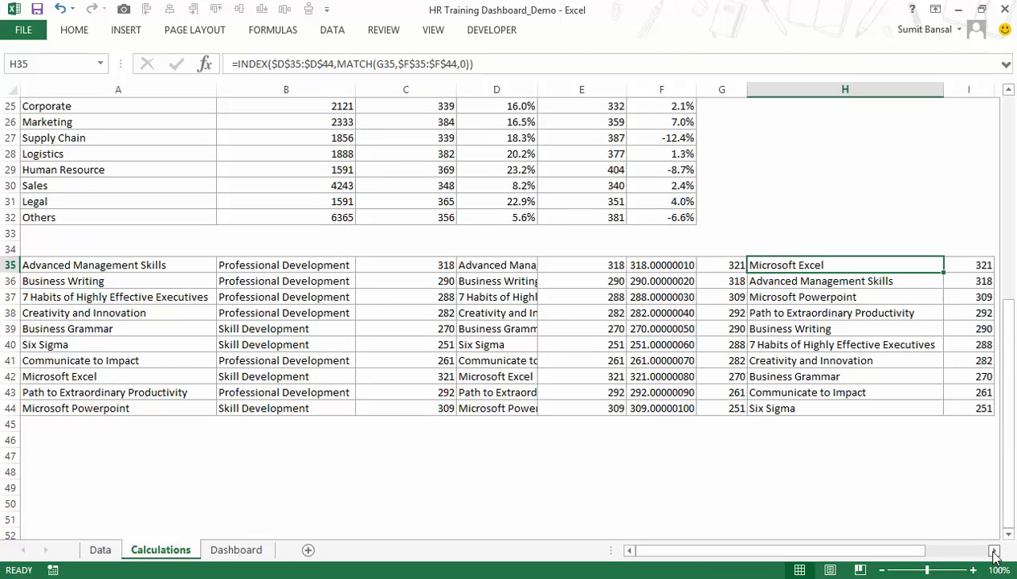
Copy the Top Trainings, Employees Covered and Trainer headers from the HR Training Dashboard_Final workbook to H18:J18 on the demo Dashboard and widen columns H to J.
{"action": "left_click", "coordinate": [236, 550]}
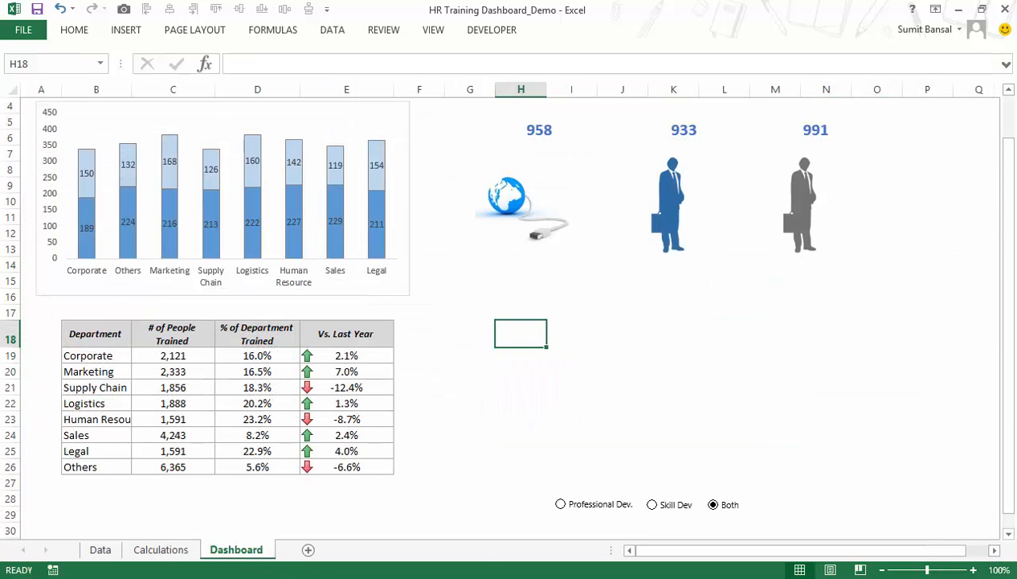
{"action": "left_click", "coordinate": [311, 577]}
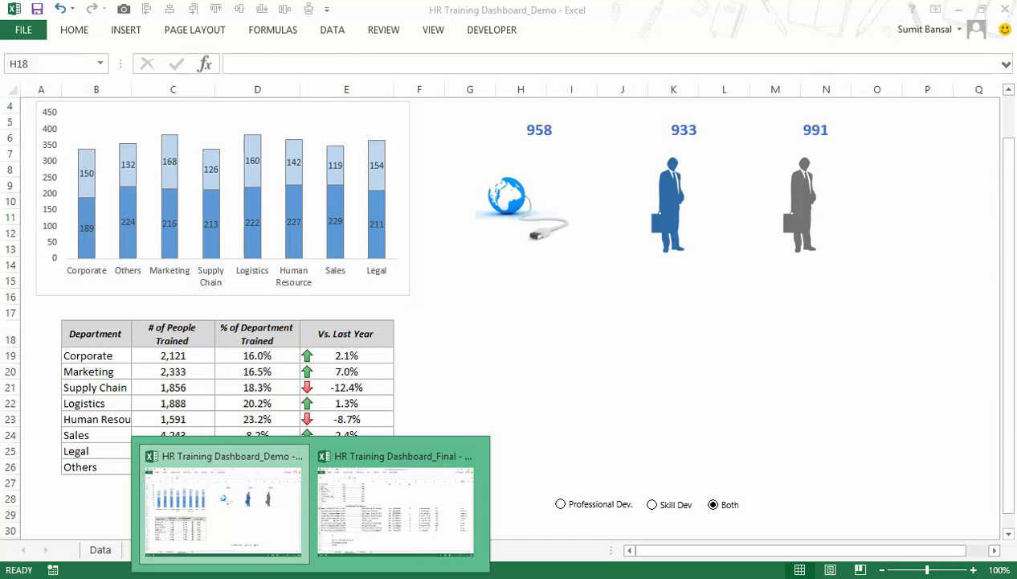
{"action": "left_click", "coordinate": [329, 531]}
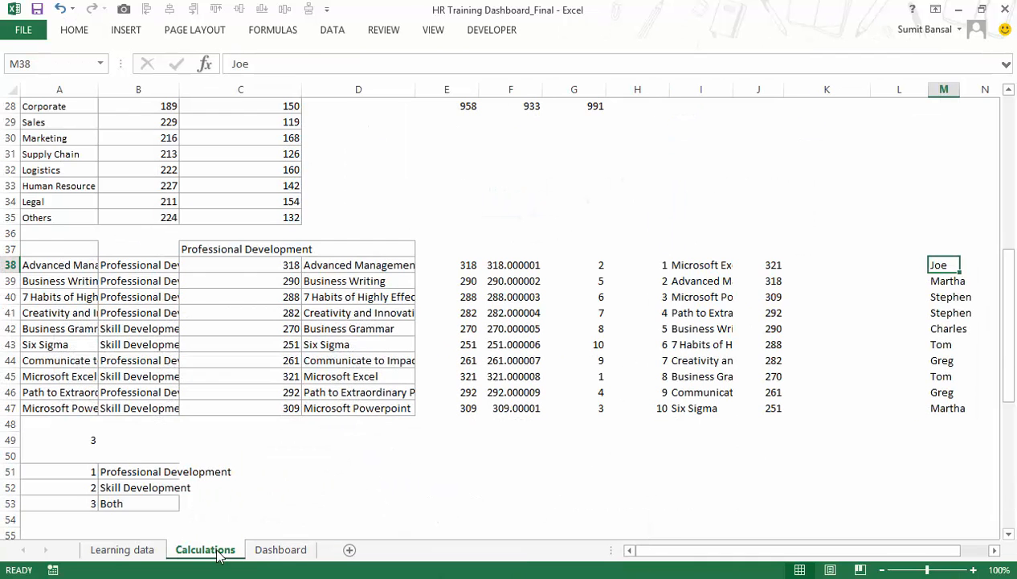
{"action": "left_click", "coordinate": [281, 548]}
{"action": "left_click_drag", "start_coordinate": [524, 377], "coordinate": [747, 376]}
{"action": "key", "text": "ctrl+c"}
{"action": "key", "text": "ctrl+Tab"}
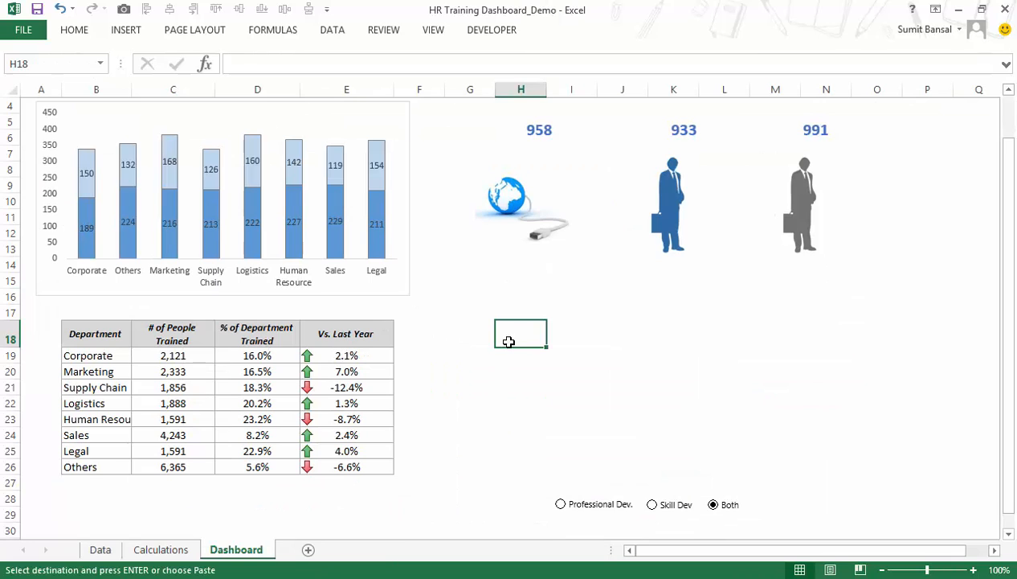
{"action": "key", "text": "ctrl+v"}
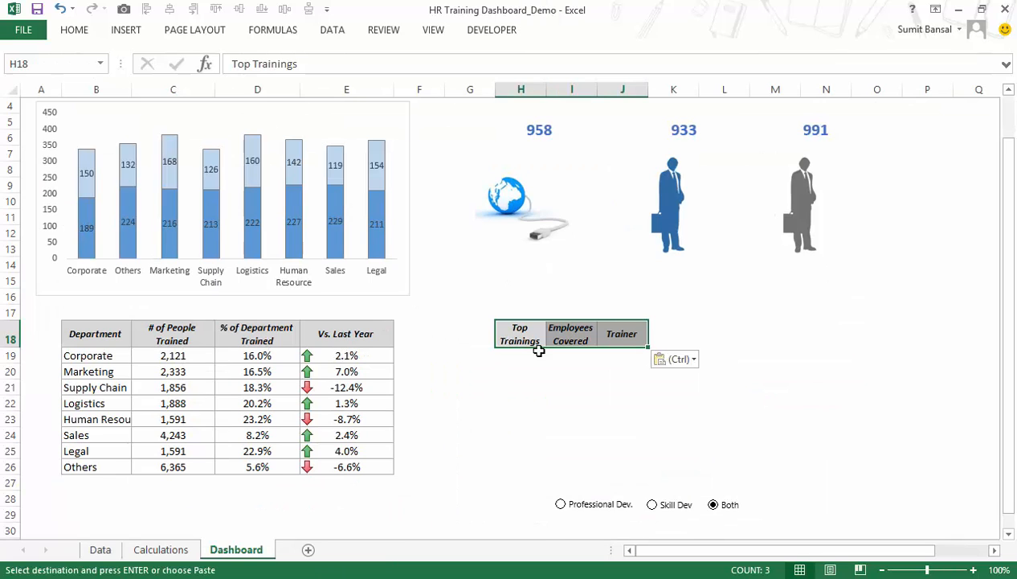
{"action": "left_click_drag", "start_coordinate": [546, 89], "coordinate": [769, 89]}
Link Dashboard cell H19 to the ranked course name with =Calculations!H35 and fill it down to H26.
{"action": "left_click", "coordinate": [539, 358]}
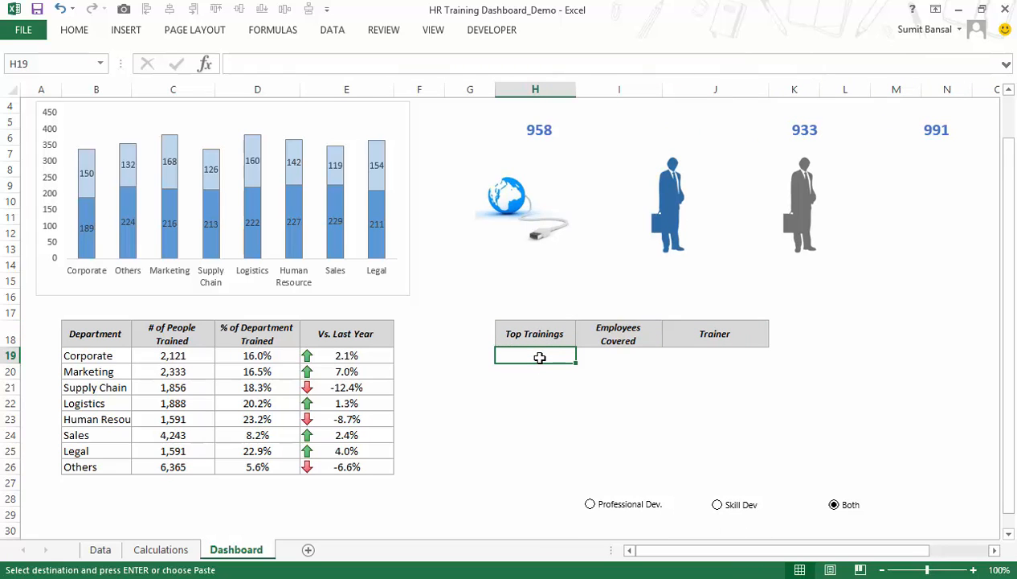
{"action": "type", "text": "="}
{"action": "left_click", "coordinate": [171, 550]}
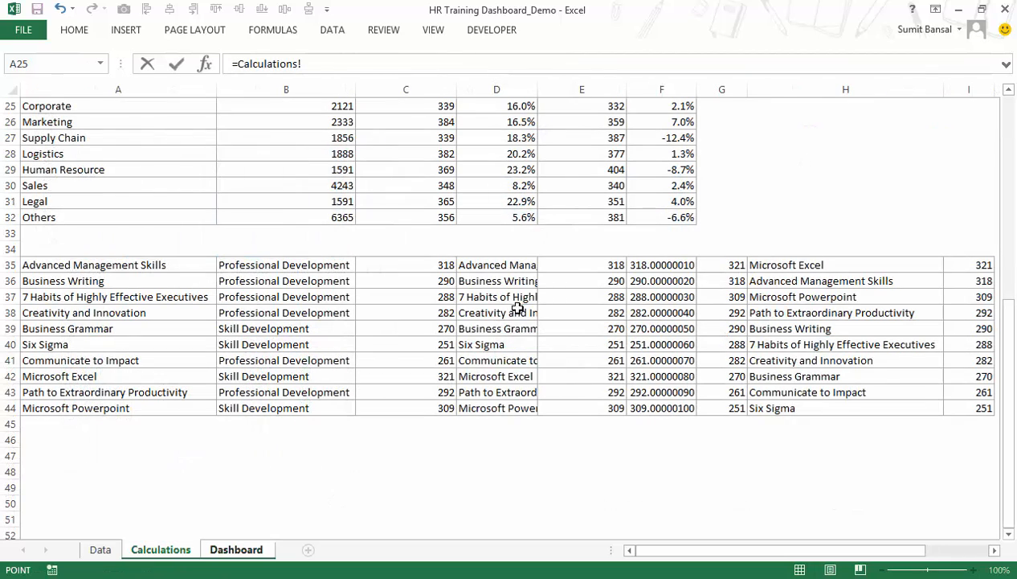
{"action": "left_click", "coordinate": [783, 267]}
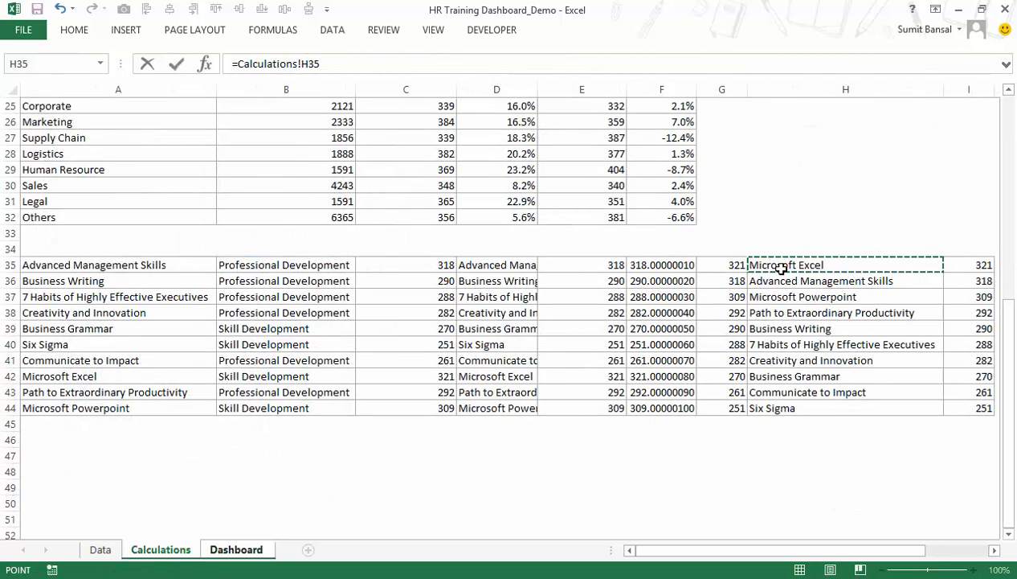
{"action": "key", "text": "Return"}
{"action": "left_click_drag", "start_coordinate": [576, 363], "coordinate": [576, 473]}
{"action": "left_click_drag", "start_coordinate": [532, 363], "coordinate": [533, 468]}
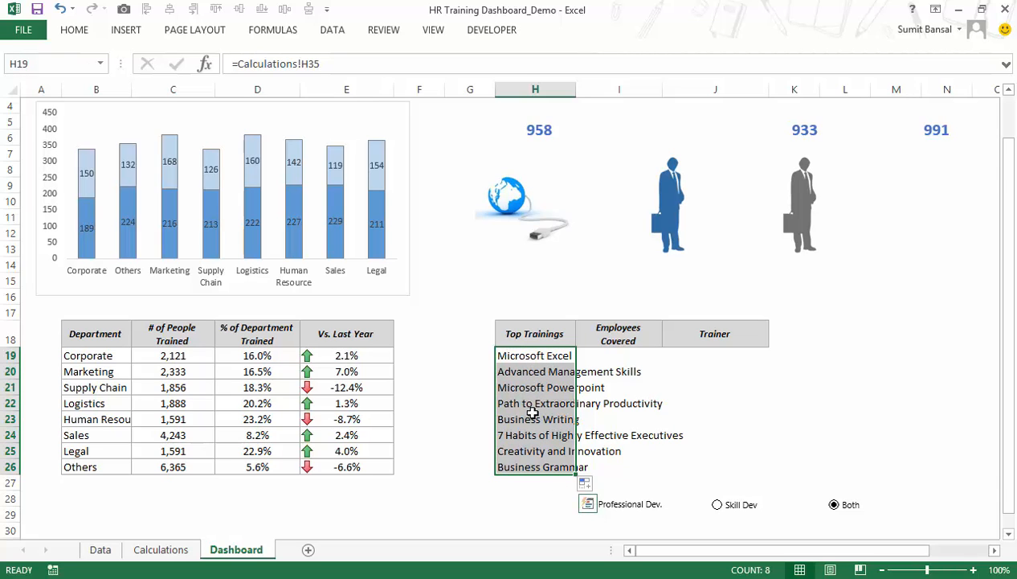
Test the Top Trainings list by switching the selector to Skill Dev, Professional Dev. and back to Both.
{"action": "left_click", "coordinate": [719, 511]}
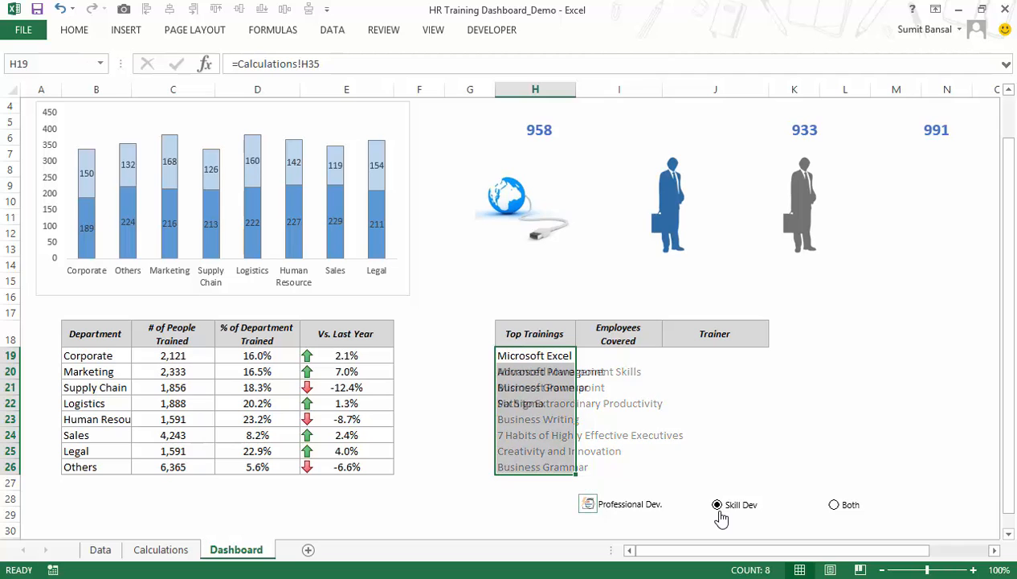
{"action": "left_click", "coordinate": [615, 511]}
{"action": "left_click", "coordinate": [834, 508]}
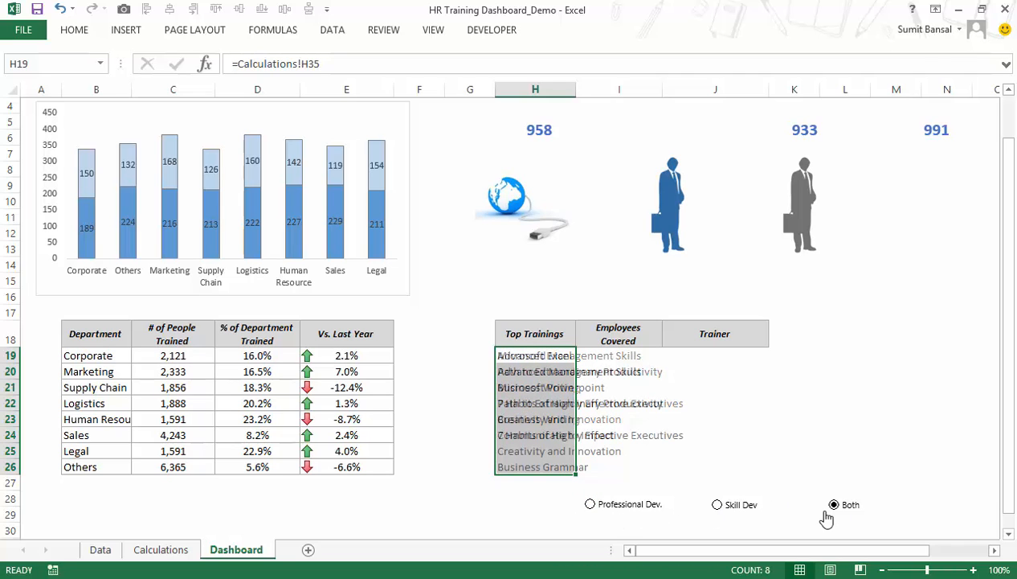
Set the Professional Dev. option button's object positioning to Don't move or size with cells.
{"action": "right_click", "coordinate": [641, 503]}
{"action": "left_click", "coordinate": [693, 493]}
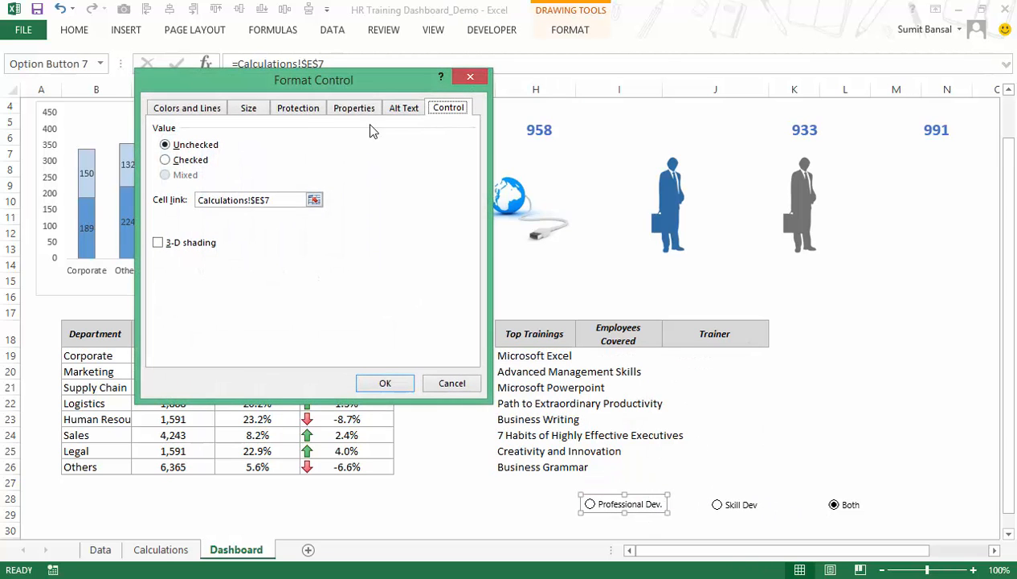
{"action": "left_click", "coordinate": [354, 108]}
{"action": "left_click", "coordinate": [207, 177]}
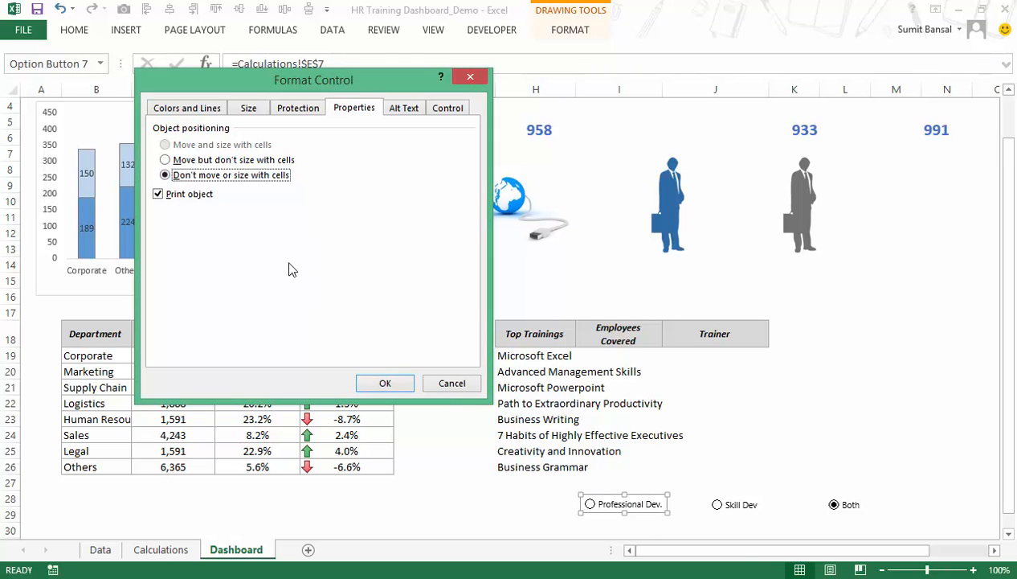
{"action": "left_click", "coordinate": [385, 383]}
Set the Skill Dev option button's object positioning to Don't move or size with cells.
{"action": "right_click", "coordinate": [733, 508]}
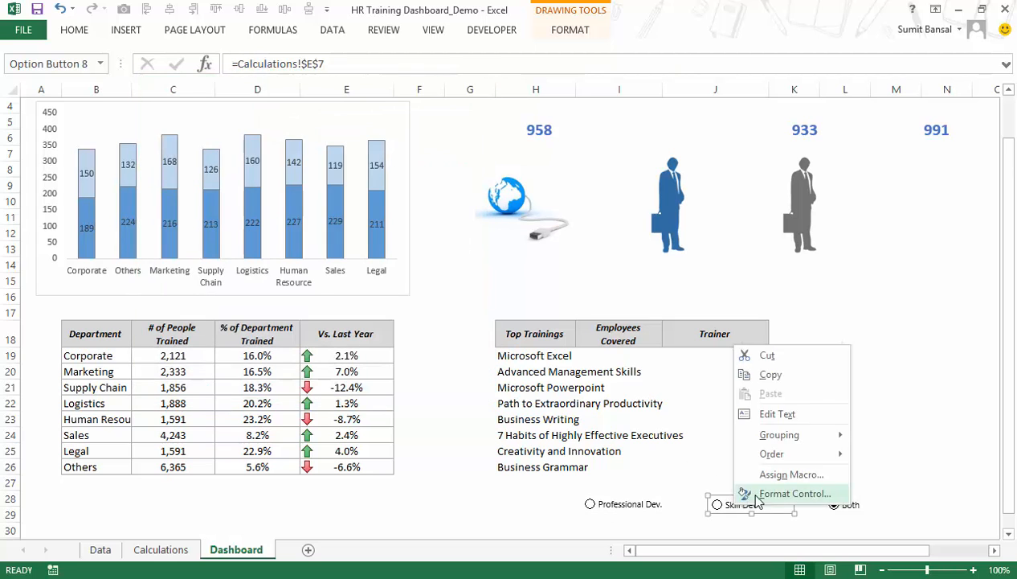
{"action": "left_click", "coordinate": [771, 493]}
{"action": "left_click", "coordinate": [213, 176]}
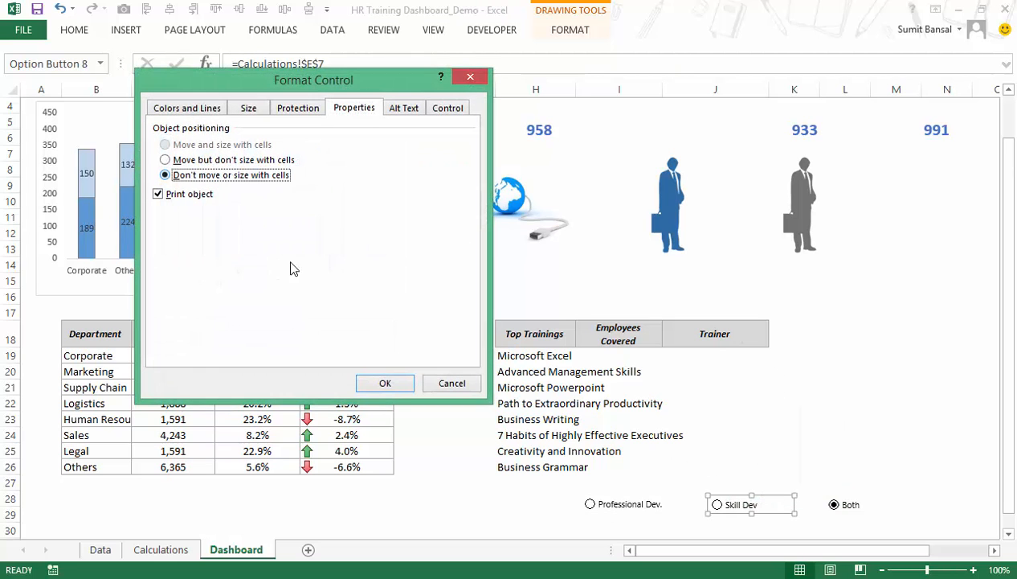
{"action": "left_click", "coordinate": [383, 378]}
Set the Both option button's object positioning to Don't move or size with cells.
{"action": "right_click", "coordinate": [842, 514]}
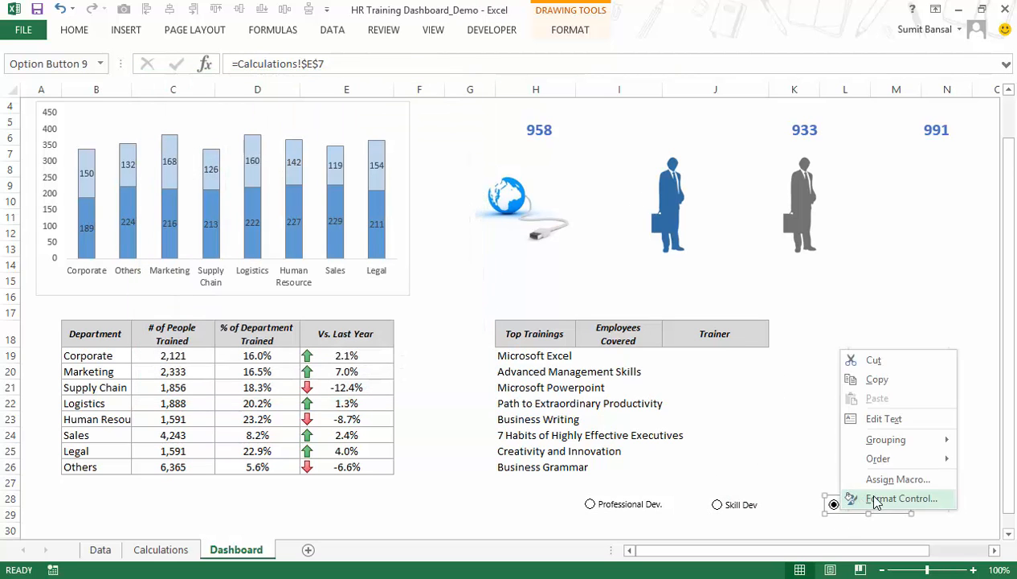
{"action": "left_click", "coordinate": [884, 497]}
{"action": "left_click", "coordinate": [220, 175]}
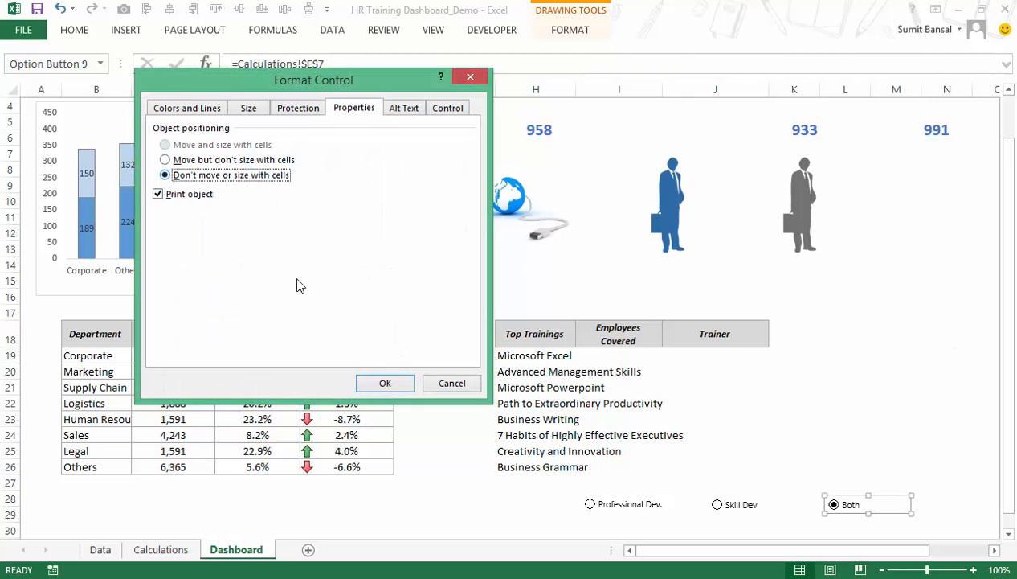
{"action": "left_click", "coordinate": [369, 385]}
Move the Skill Dev option button left until it sits directly beside the Professional Dev. button.
{"action": "right_click", "coordinate": [722, 507]}
{"action": "left_click", "coordinate": [693, 508]}
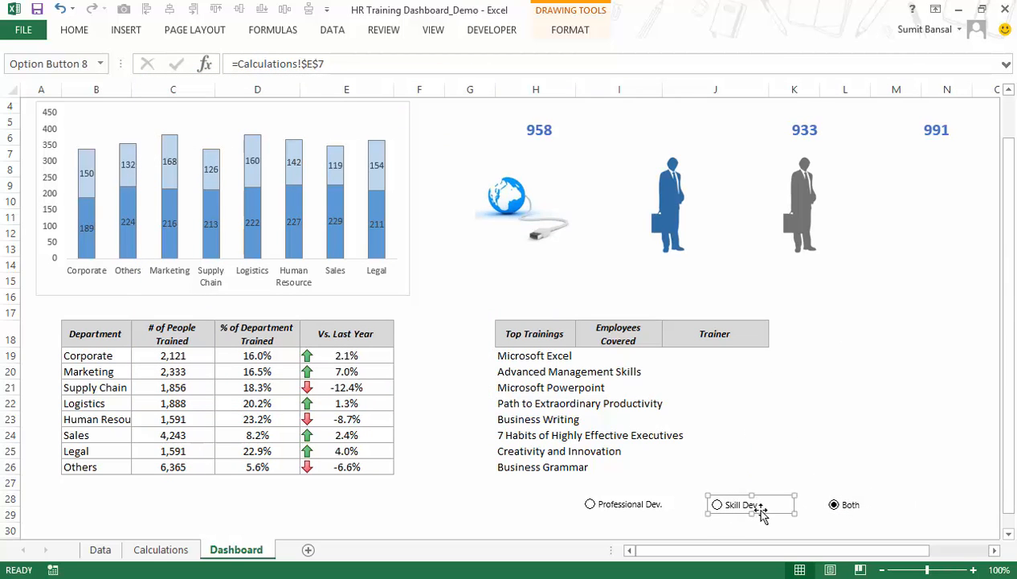
{"action": "key", "text": "Left"}
{"action": "key", "text": "Left"}
{"action": "key", "text": "Left"}
{"action": "key", "text": "Left"}
{"action": "key", "text": "Left"}
{"action": "key", "text": "Left"}
{"action": "key", "text": "Left"}
{"action": "key", "text": "Left"}
{"action": "key", "text": "Left"}
{"action": "key", "text": "Left"}
{"action": "key", "text": "Left"}
{"action": "key", "text": "Left"}
{"action": "key", "text": "Left"}
{"action": "key", "text": "Left"}
{"action": "key", "text": "Left"}
{"action": "key", "text": "Left"}
{"action": "key", "text": "Left"}
{"action": "key", "text": "Left"}
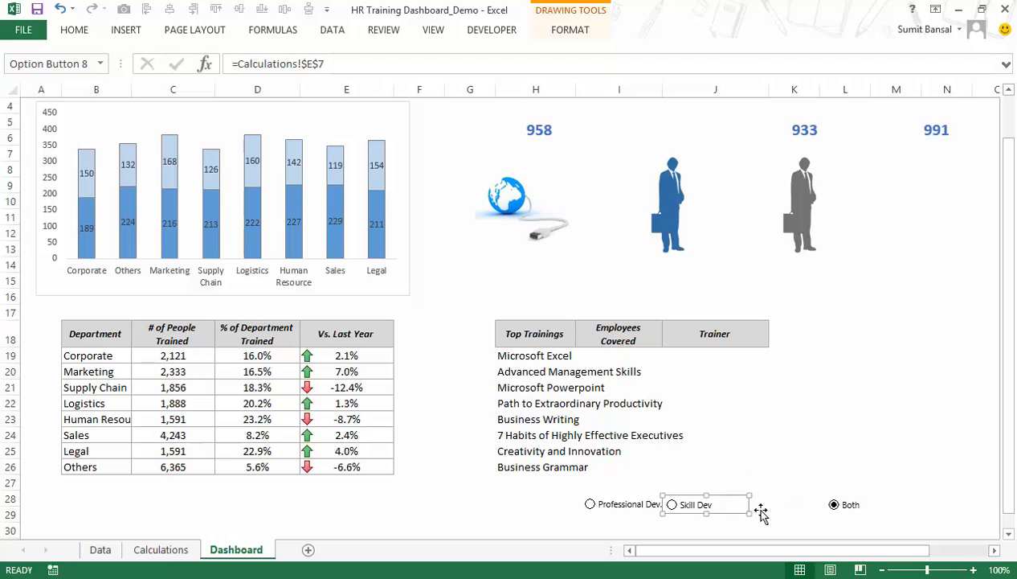
Move the Both option button left until it sits directly beside the Skill Dev button.
{"action": "right_click", "coordinate": [831, 510]}
{"action": "left_click", "coordinate": [836, 508]}
{"action": "key", "text": "Left"}
{"action": "key", "text": "Left"}
{"action": "key", "text": "Left"}
{"action": "key", "text": "Left"}
{"action": "key", "text": "Left"}
Select all three option buttons together and shift them left beneath the Top Trainings column.
{"action": "key", "text": "Left"}
{"action": "key", "text": "Left"}
{"action": "key", "text": "Left"}
{"action": "key", "text": "Left"}
{"action": "key", "text": "Left"}
{"action": "key", "text": "Left"}
{"action": "key", "text": "Left"}
{"action": "key", "text": "Left"}
{"action": "key", "text": "Left"}
{"action": "key", "text": "Left"}
{"action": "key", "text": "Left"}
{"action": "key", "text": "Left"}
{"action": "key", "text": "Left"}
{"action": "key", "text": "Left"}
{"action": "key", "text": "Left"}
{"action": "key", "text": "Left"}
{"action": "key", "text": "Left"}
{"action": "key", "text": "Left"}
{"action": "key", "text": "Left"}
{"action": "key", "text": "Left"}
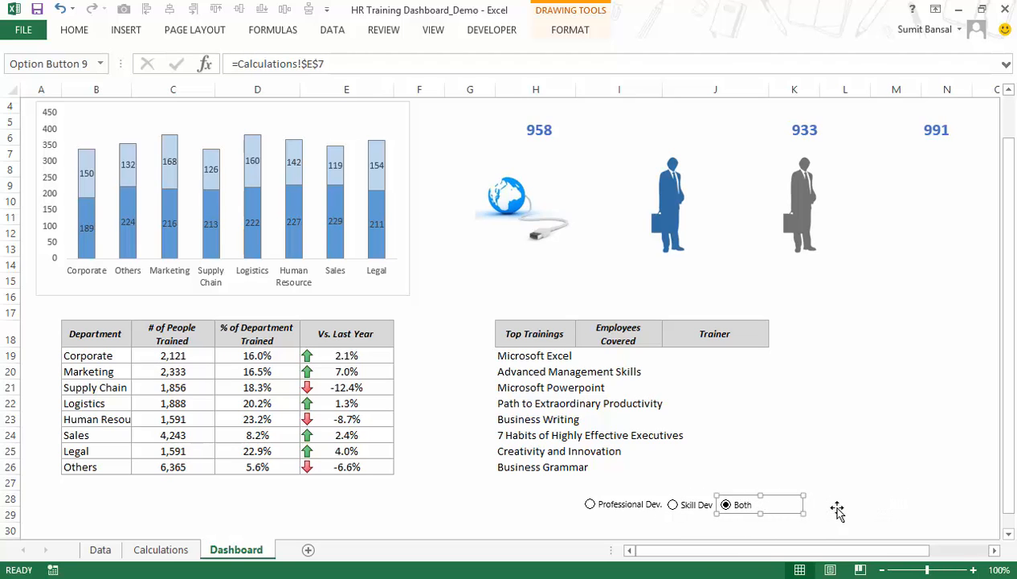
{"action": "left_click", "coordinate": [635, 504], "text": "ctrl"}
{"action": "left_click", "coordinate": [683, 504], "text": "ctrl"}
{"action": "key", "text": "Left"}
{"action": "key", "text": "Left"}
{"action": "key", "text": "Left"}
{"action": "key", "text": "Left"}
{"action": "key", "text": "Left"}
{"action": "key", "text": "Left"}
{"action": "key", "text": "Left"}
{"action": "key", "text": "Left"}
{"action": "key", "text": "Left"}
{"action": "key", "text": "Left"}
{"action": "key", "text": "Left"}
{"action": "key", "text": "Left"}
{"action": "key", "text": "Left"}
{"action": "key", "text": "Left"}
{"action": "key", "text": "Left"}
{"action": "key", "text": "Left"}
{"action": "key", "text": "Left"}
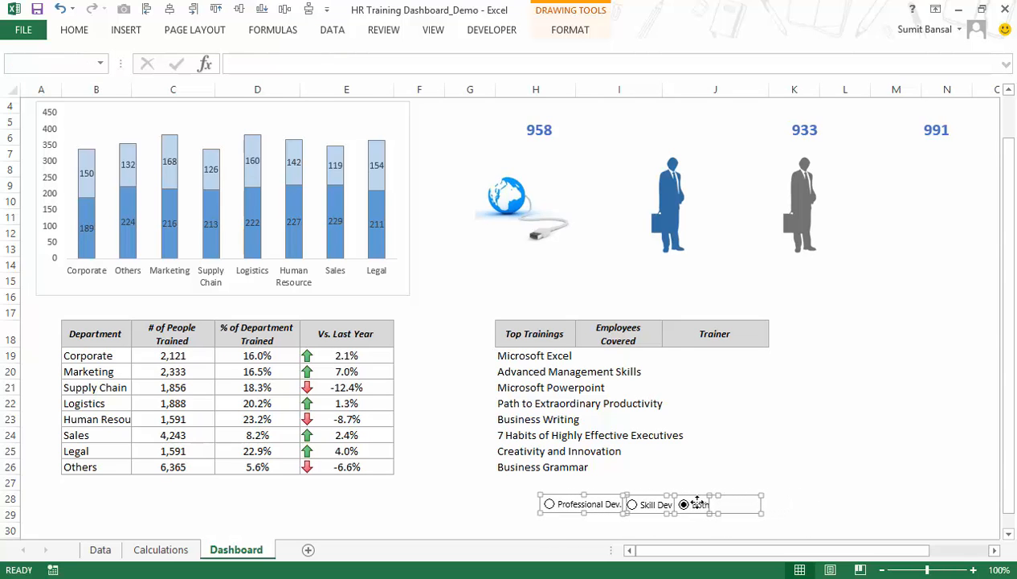
{"action": "key", "text": "Escape"}
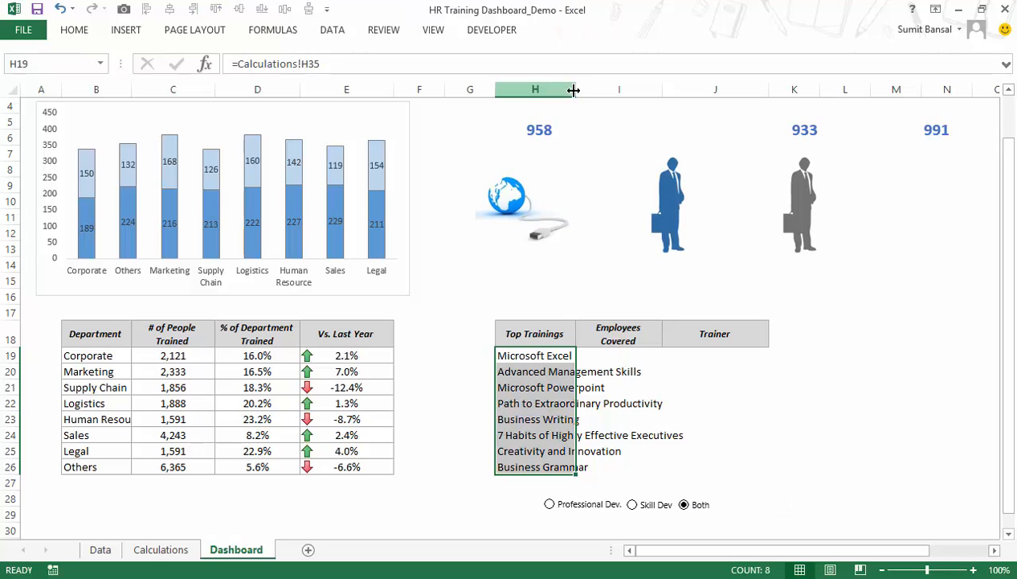
Autofit column H to the course names, and link I19 with =Calculations!I35 filled down to I26.
{"action": "double_click", "coordinate": [575, 89]}
{"action": "left_click", "coordinate": [730, 358]}
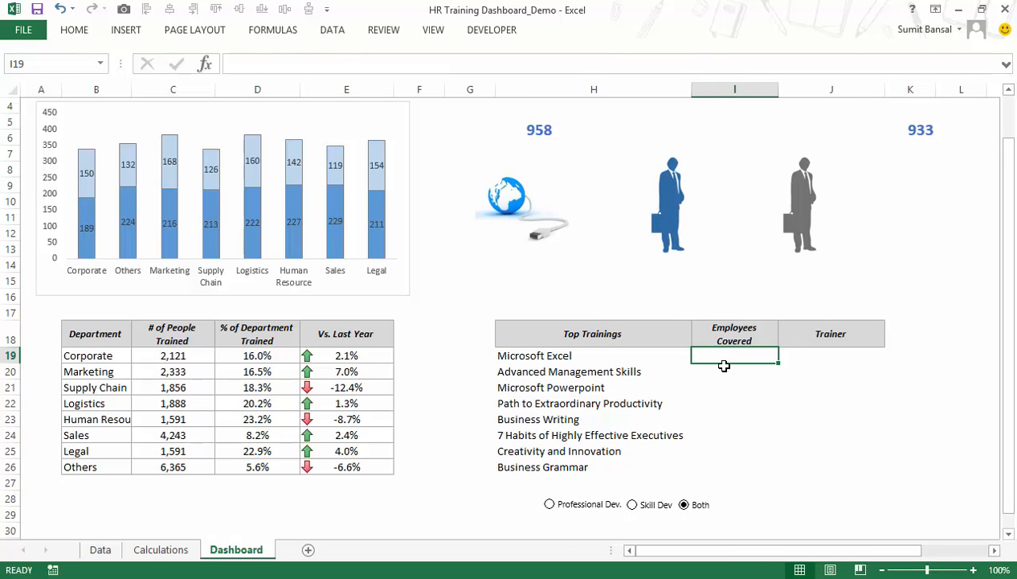
{"action": "type", "text": "="}
{"action": "left_click", "coordinate": [160, 549]}
{"action": "left_click", "coordinate": [953, 261]}
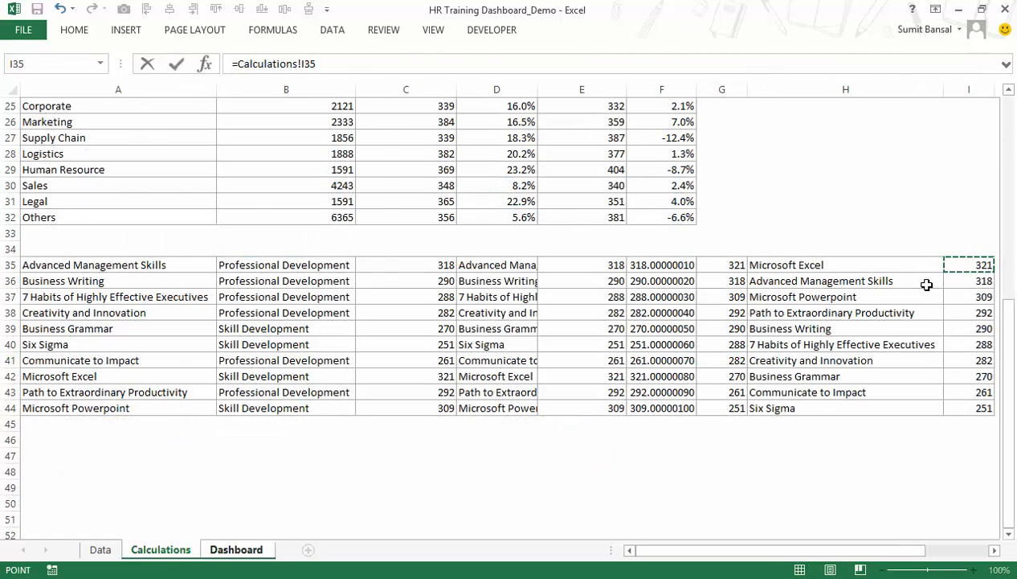
{"action": "key", "text": "Return"}
{"action": "key", "text": "Up"}
{"action": "double_click", "coordinate": [777, 363]}
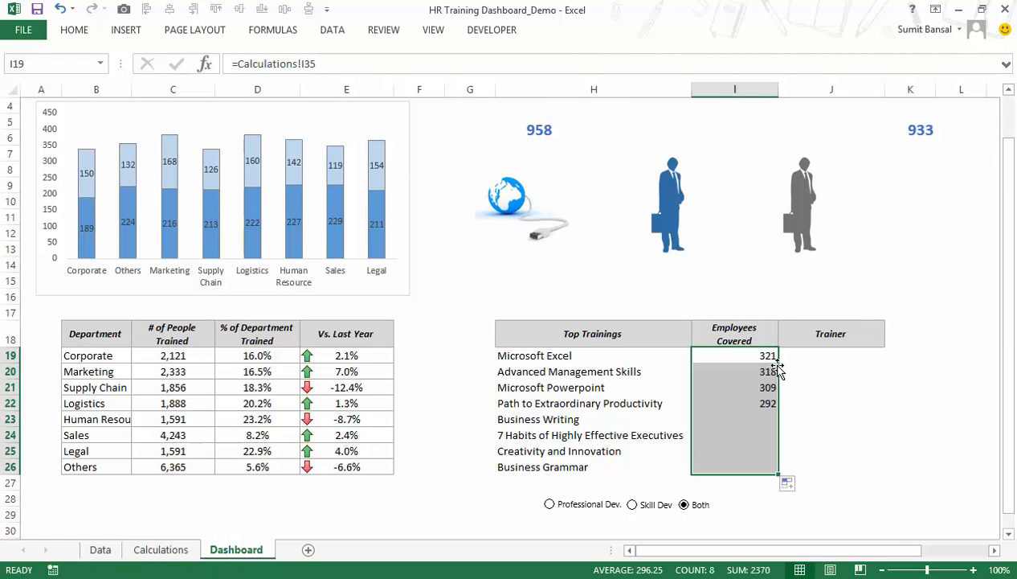
Test the Employees Covered values by switching the selector to Professional Dev., Skill Dev, Both and back to Professional Dev.
{"action": "left_click", "coordinate": [593, 507]}
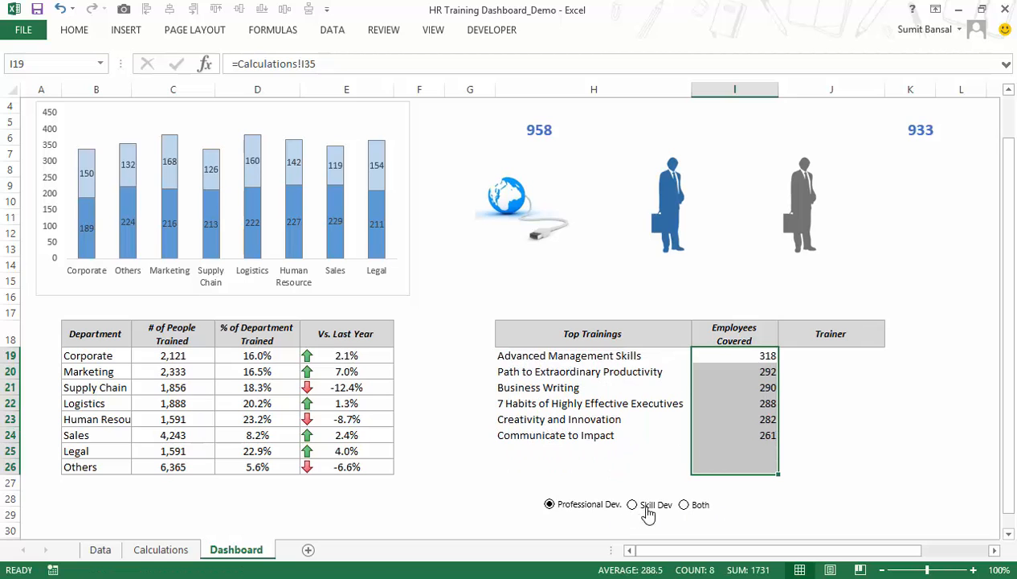
{"action": "left_click", "coordinate": [640, 508]}
{"action": "left_click", "coordinate": [687, 508]}
{"action": "left_click", "coordinate": [580, 506]}
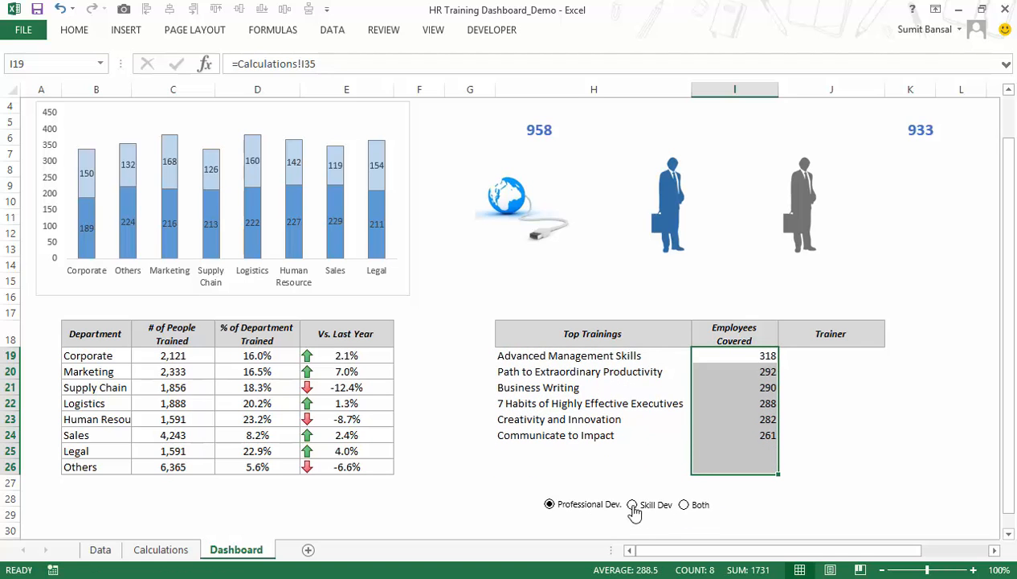
Look up each trainer in J19 with =VLOOKUP(H19,HRData[[Training Name]:[Trainer Name]],4,0) and fill it down to J26.
{"action": "left_click", "coordinate": [786, 355]}
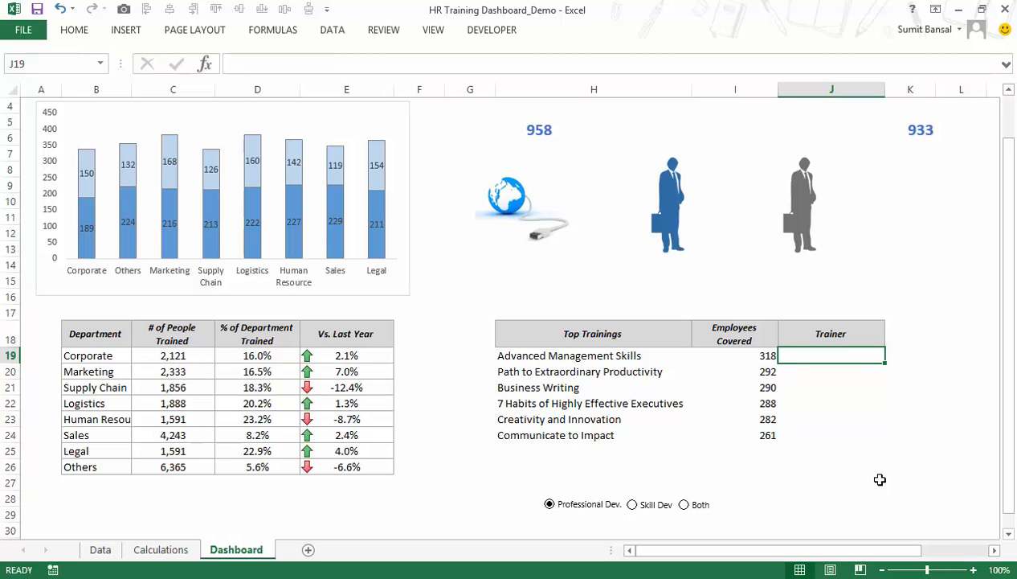
{"action": "left_click", "coordinate": [101, 549]}
{"action": "left_click", "coordinate": [221, 555]}
{"action": "type", "text": "="}
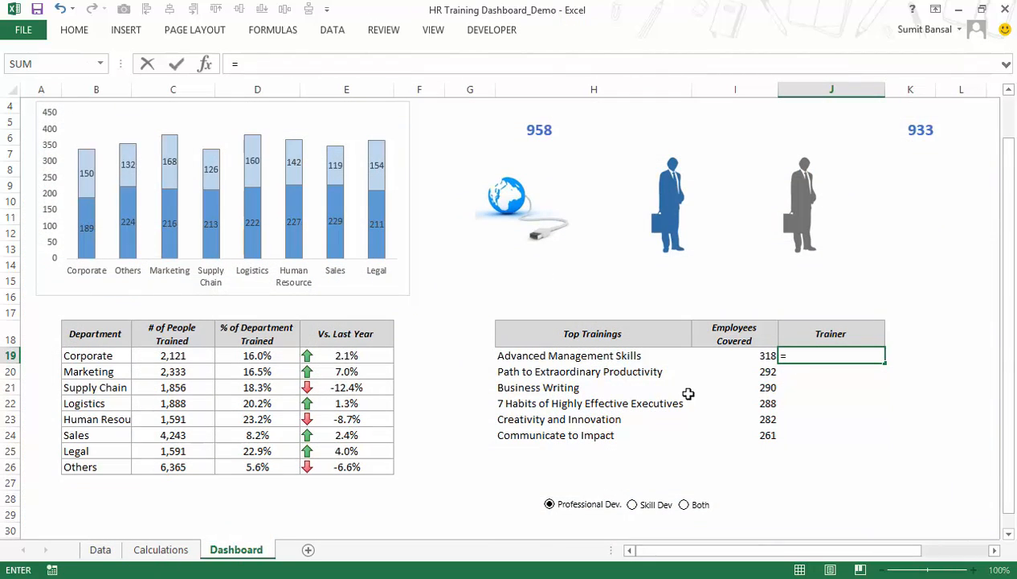
{"action": "type", "text": "VLOOKUP("}
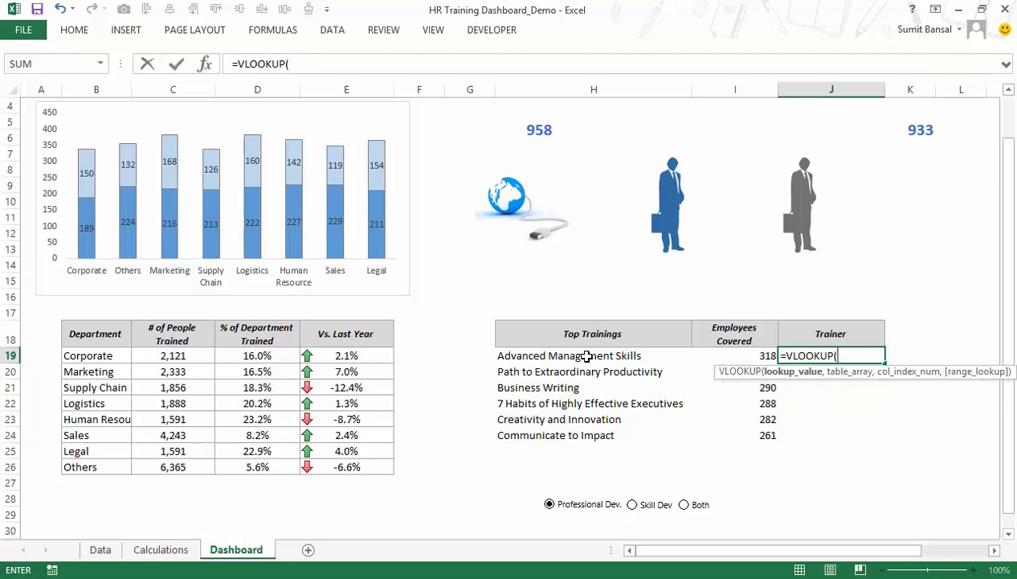
{"action": "left_click", "coordinate": [588, 356]}
{"action": "type", "text": ","}
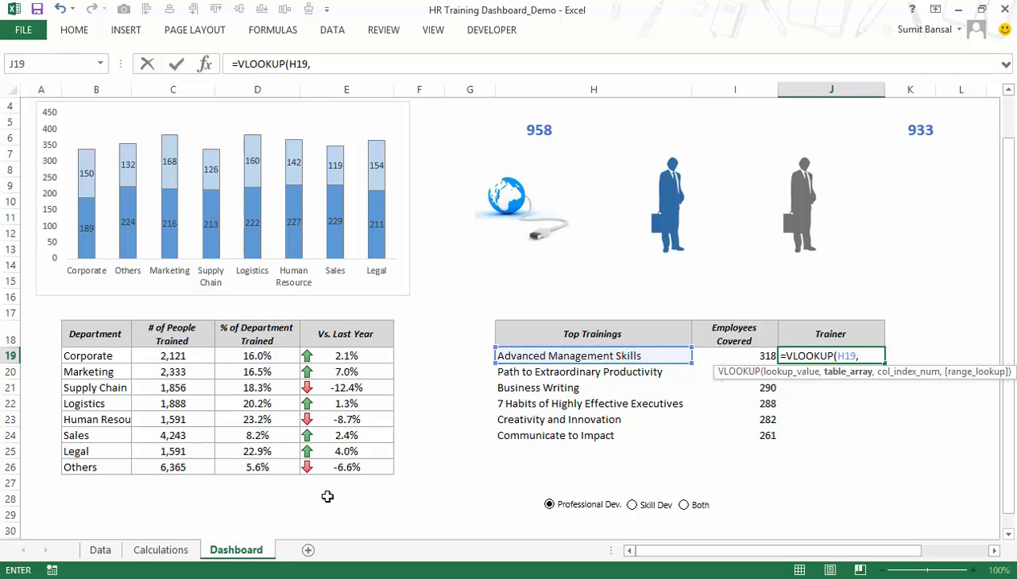
{"action": "left_click", "coordinate": [100, 550]}
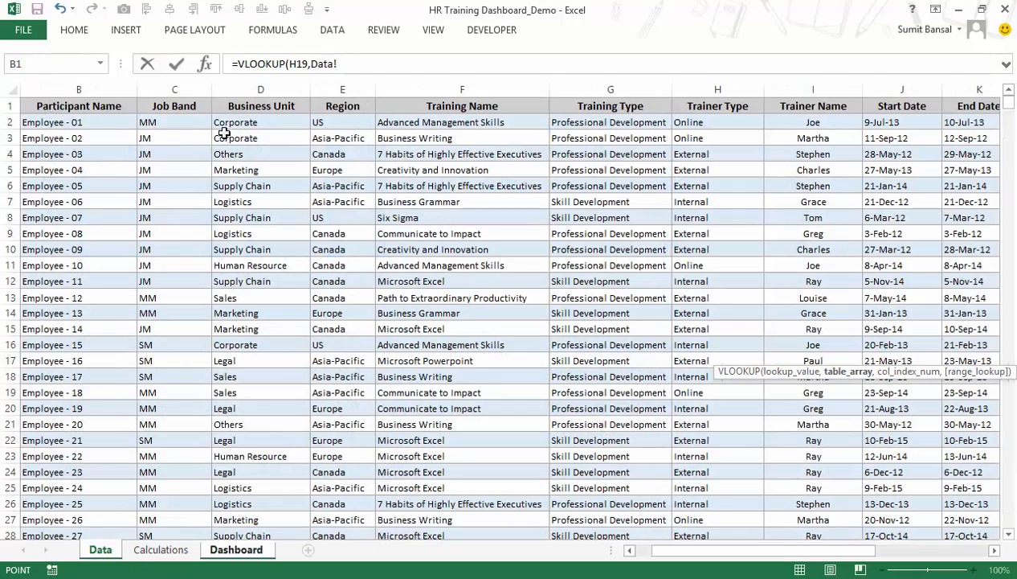
{"action": "left_click_drag", "start_coordinate": [429, 123], "coordinate": [872, 506]}
{"action": "key", "text": "ctrl+shift+Down"}
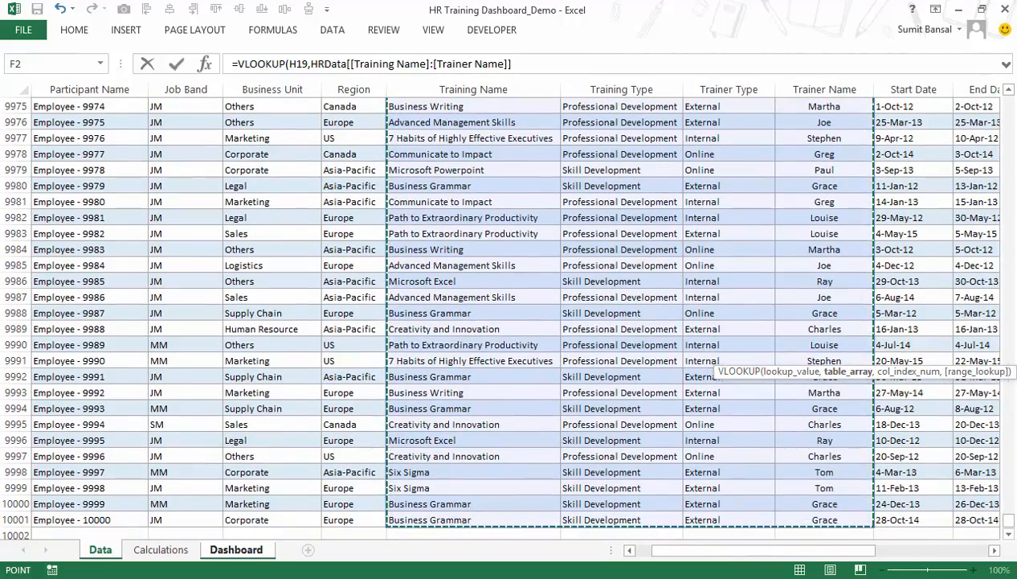
{"action": "type", "text": ","}
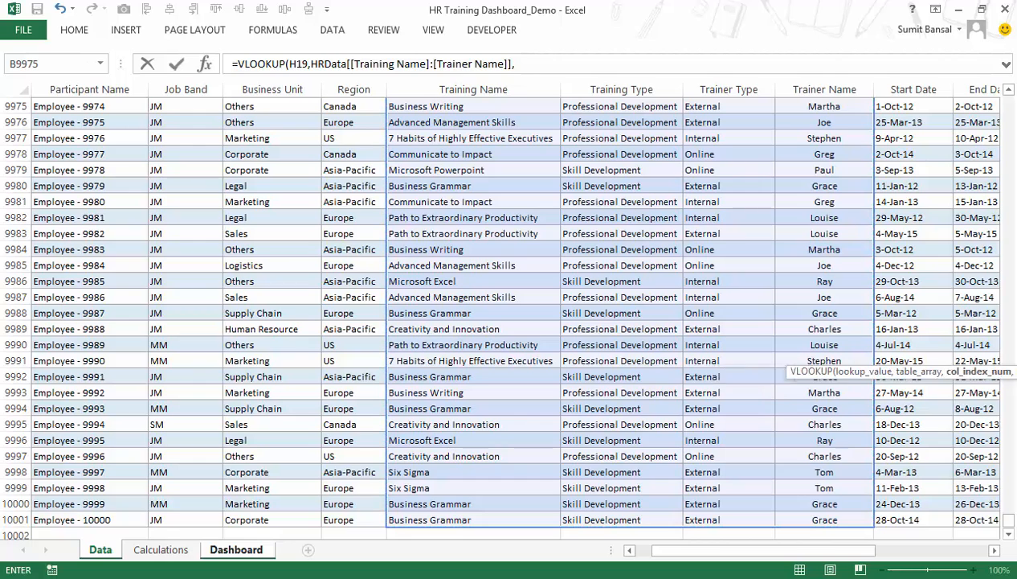
{"action": "type", "text": "4,0)"}
{"action": "key", "text": "Return"}
{"action": "key", "text": "Up"}
{"action": "left_click_drag", "start_coordinate": [887, 363], "coordinate": [887, 469]}
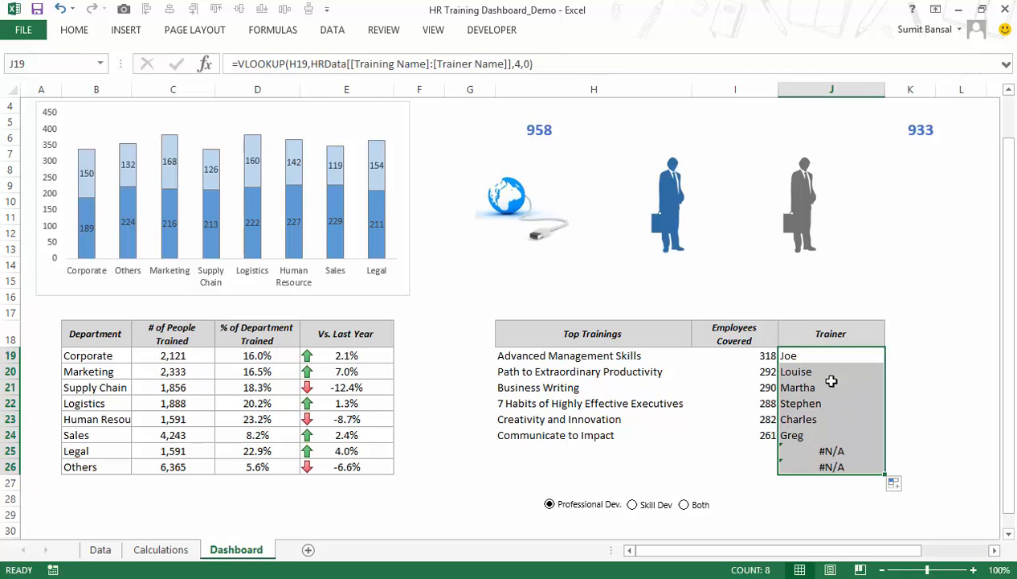
Wrap the J19 trainer lookup in IFERROR with "" as the error value and refill it down to J26.
{"action": "left_click", "coordinate": [831, 357]}
{"action": "key", "text": "F2"}
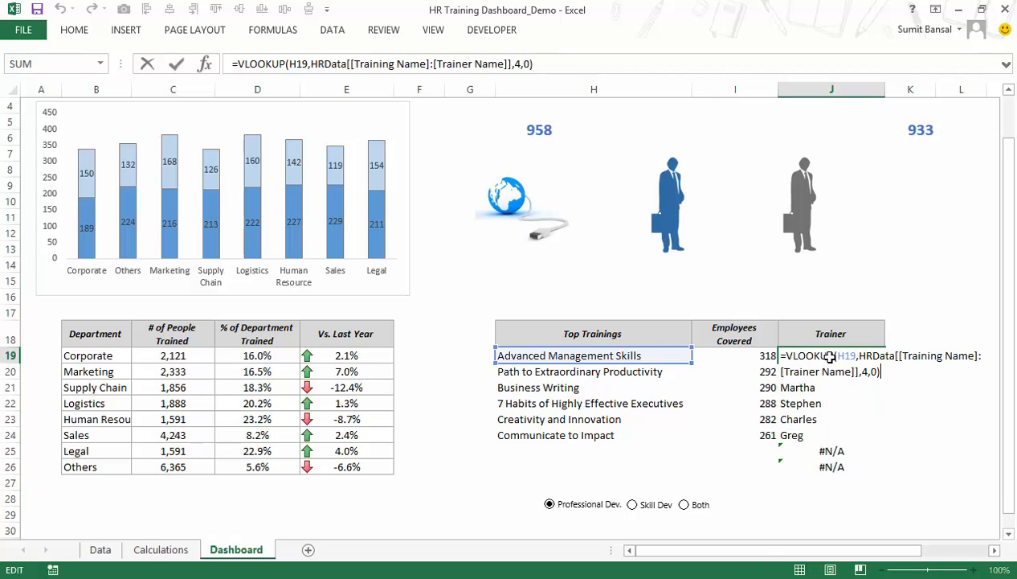
{"action": "type", "text": "IFERROR("}
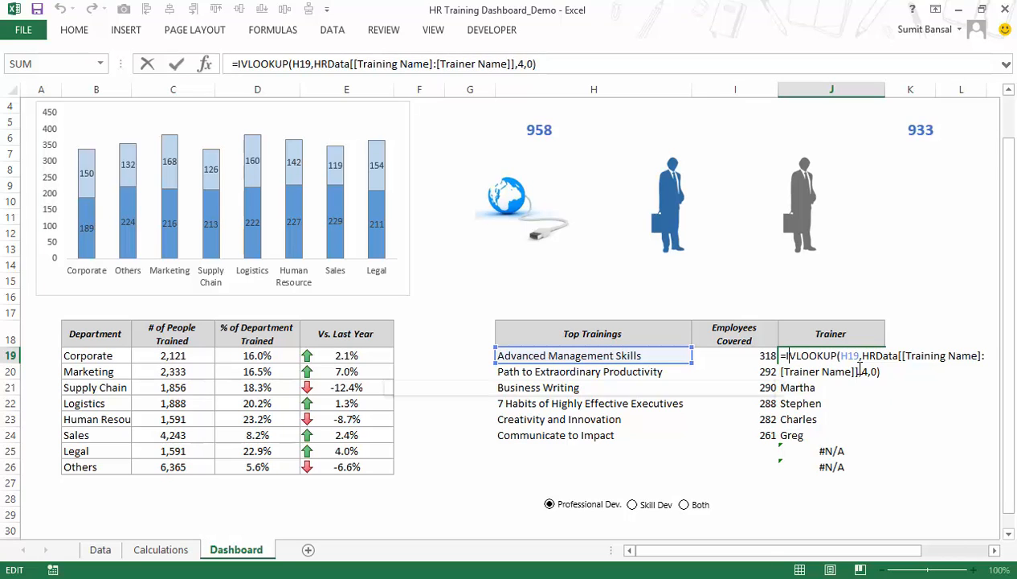
{"action": "key", "text": "Right"}
{"action": "key", "text": "Right"}
{"action": "key", "text": "Right"}
{"action": "key", "text": "Right"}
{"action": "key", "text": "Right"}
{"action": "key", "text": "Right"}
{"action": "key", "text": "Right"}
{"action": "key", "text": "Right"}
{"action": "key", "text": "Right"}
{"action": "key", "text": "Right"}
{"action": "key", "text": "Right"}
{"action": "key", "text": "Right"}
{"action": "key", "text": "Right"}
{"action": "key", "text": "Right"}
{"action": "key", "text": "Right"}
{"action": "key", "text": "Right"}
{"action": "key", "text": "Right"}
{"action": "key", "text": "Right"}
{"action": "key", "text": "Right"}
{"action": "key", "text": "Right"}
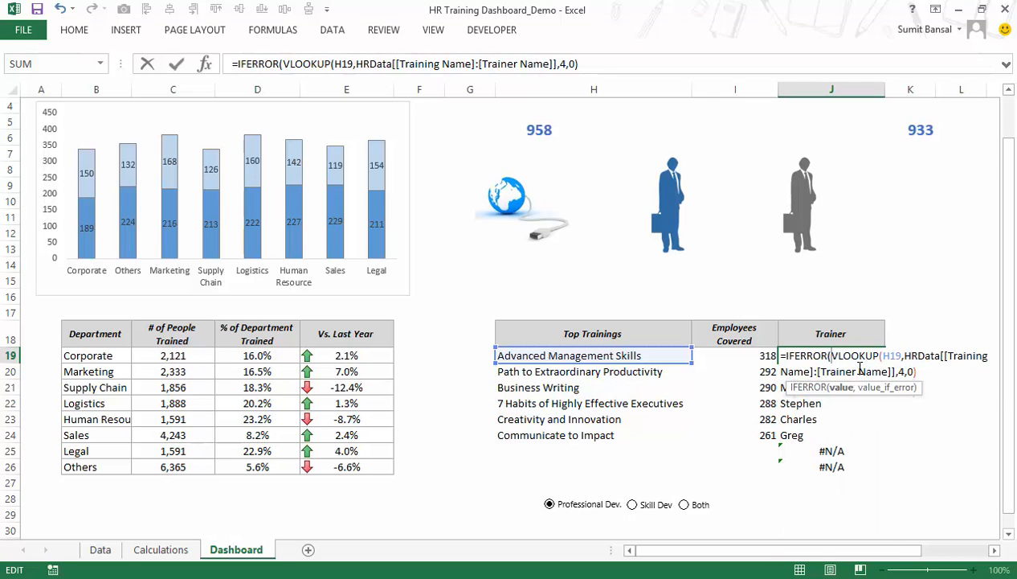
{"action": "key", "text": "Right"}
{"action": "type", "text": ",\"\")"}
{"action": "key", "text": "Return"}
{"action": "key", "text": "Up"}
{"action": "left_click_drag", "start_coordinate": [889, 358], "coordinate": [887, 474]}
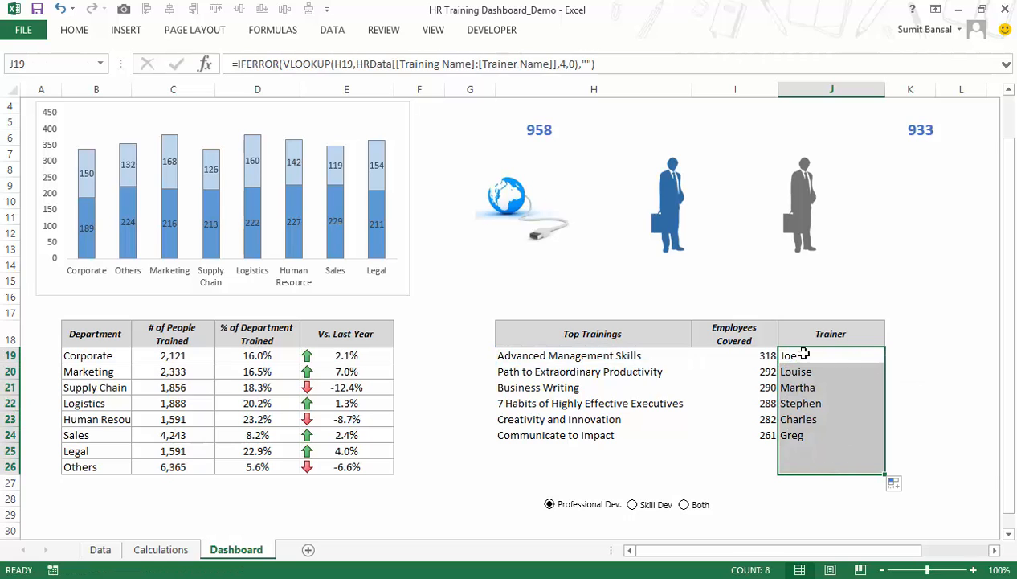
Test the Trainer column by switching the selector to Skill Dev, Both and back to Professional Dev.
{"action": "left_click", "coordinate": [659, 508]}
{"action": "left_click", "coordinate": [688, 508]}
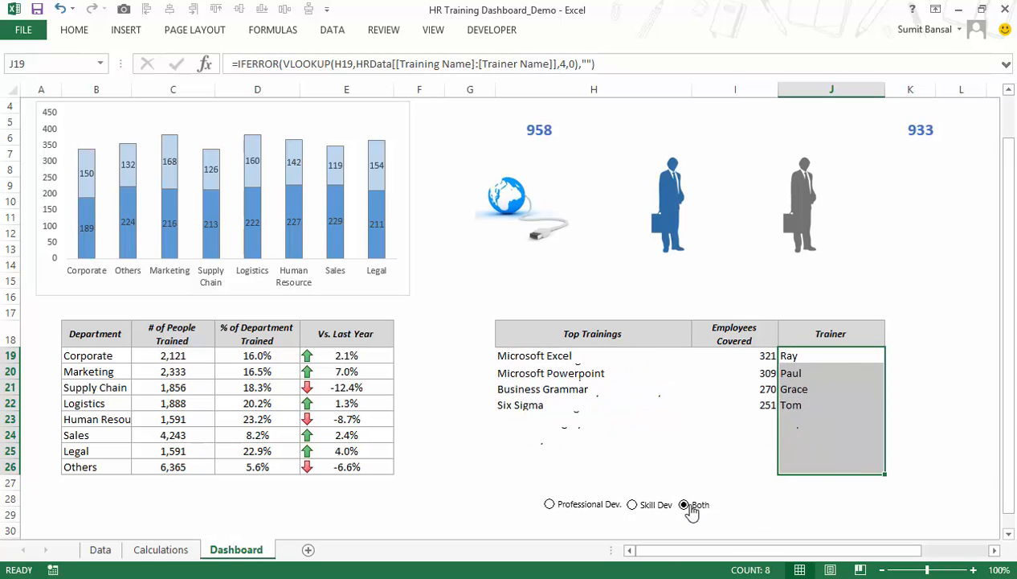
{"action": "left_click", "coordinate": [577, 511]}
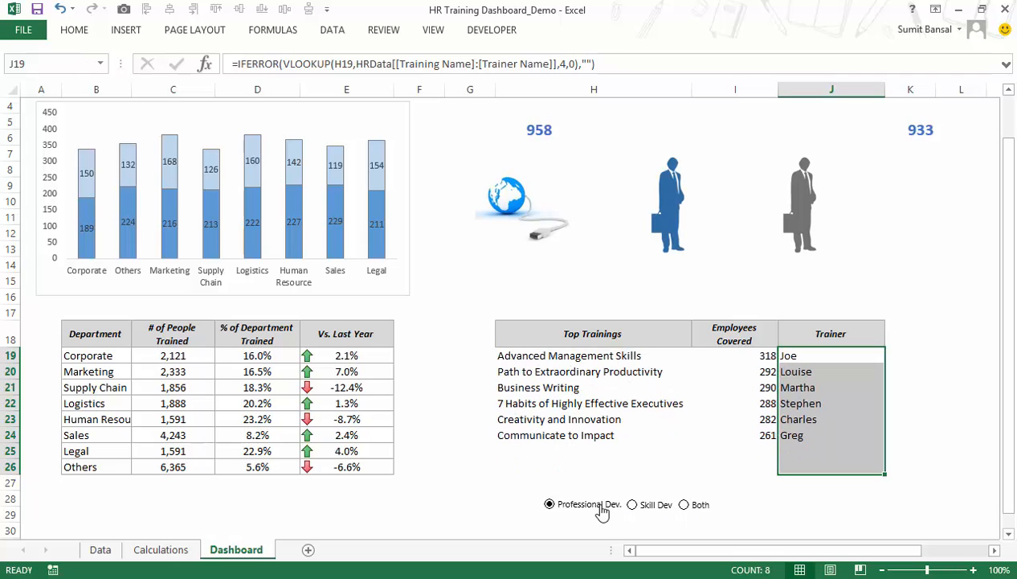
Apply all borders to the Top Trainings table body, H19:J26.
{"action": "left_click_drag", "start_coordinate": [582, 358], "coordinate": [813, 464]}
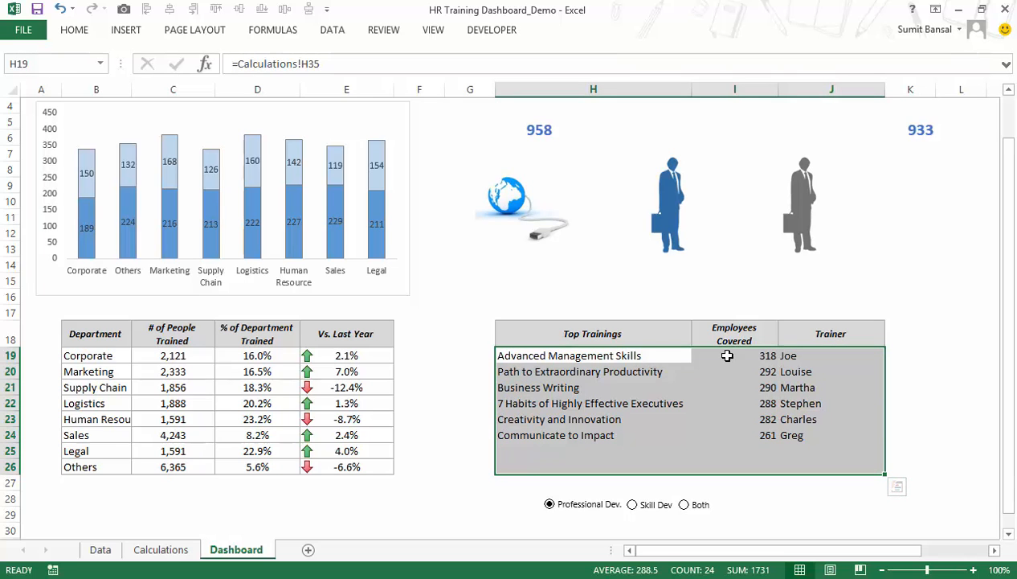
{"action": "left_click", "coordinate": [72, 32]}
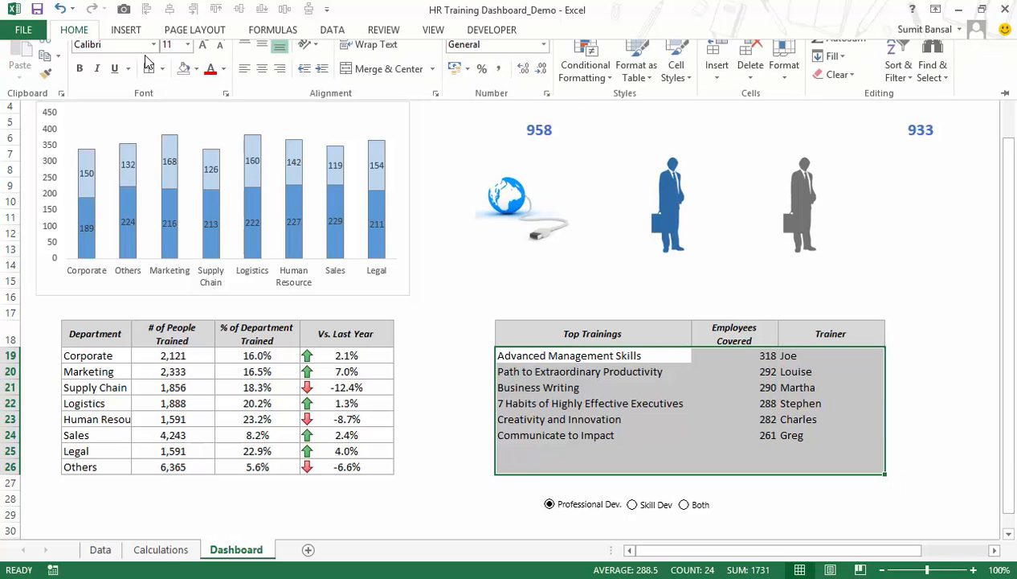
{"action": "left_click", "coordinate": [149, 82]}
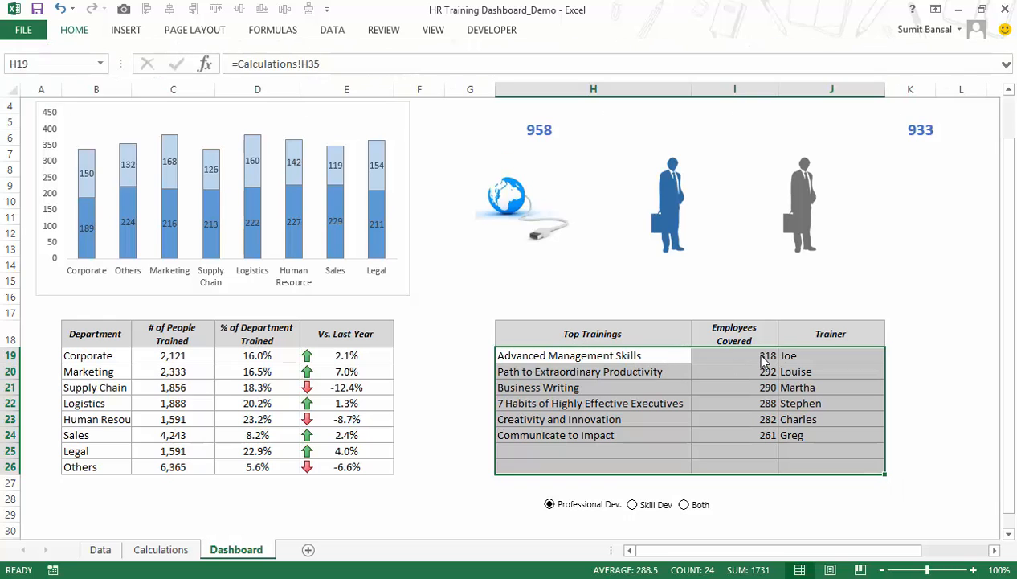
Center the Employees Covered values in I19:I26.
{"action": "left_click_drag", "start_coordinate": [744, 355], "coordinate": [731, 463]}
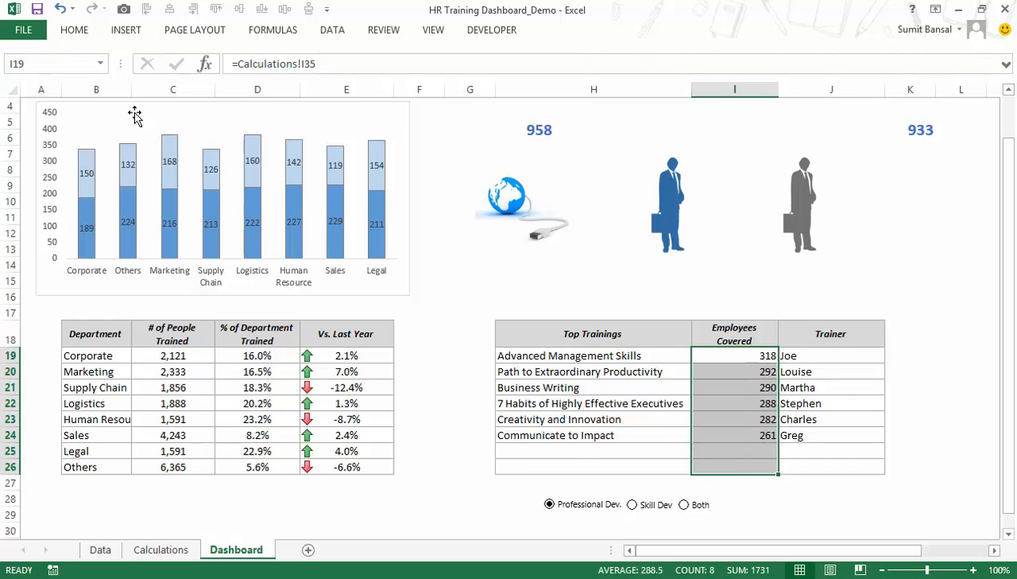
{"action": "left_click", "coordinate": [81, 32]}
{"action": "left_click", "coordinate": [262, 82]}
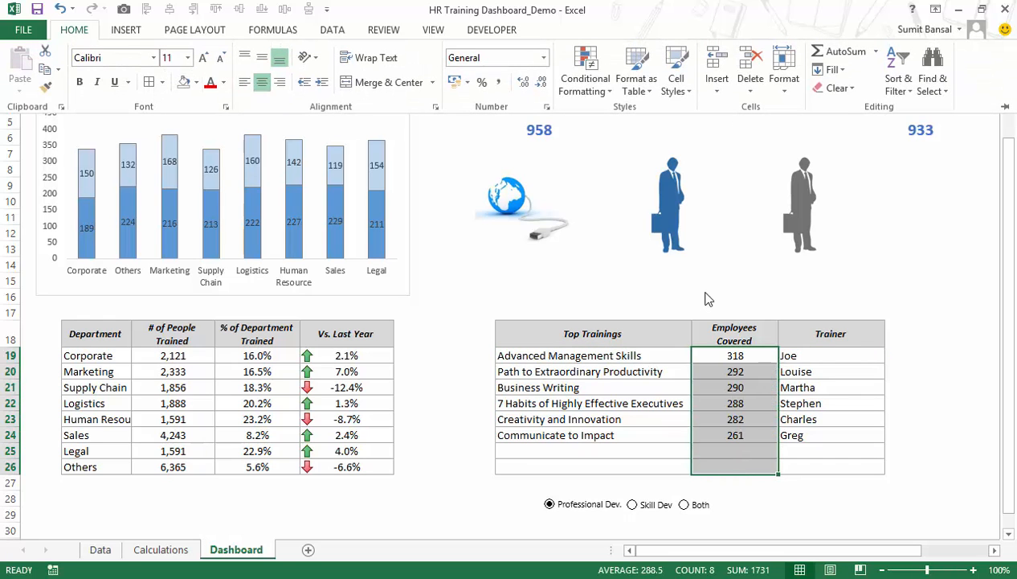
Add blue gradient-fill data bars to the Employees Covered values in I19:I26 with conditional formatting.
{"action": "left_click", "coordinate": [739, 358]}
{"action": "left_click_drag", "start_coordinate": [738, 354], "coordinate": [738, 464]}
{"action": "left_click", "coordinate": [74, 30]}
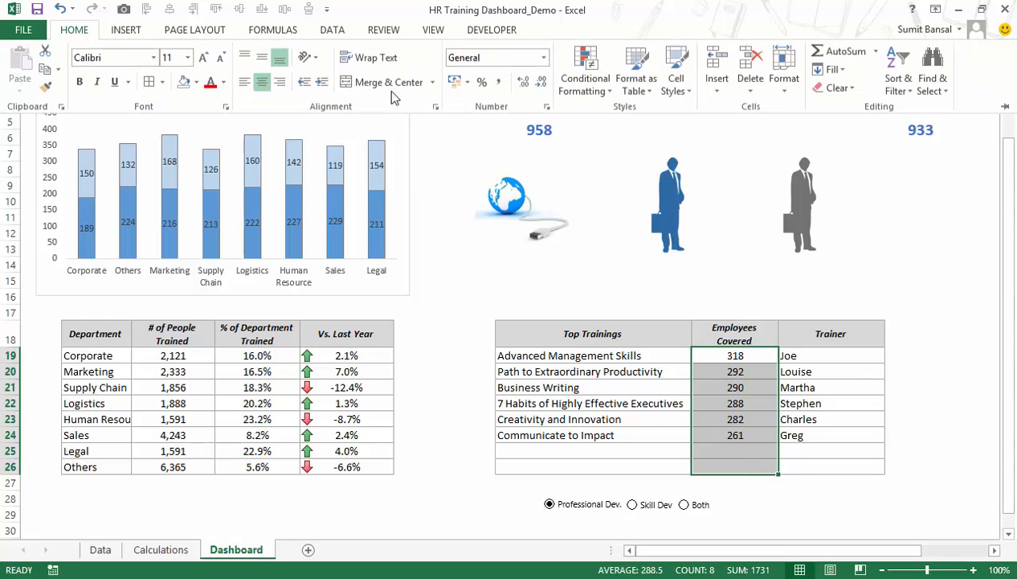
{"action": "left_click", "coordinate": [585, 77]}
{"action": "mouse_move", "coordinate": [644, 189]}
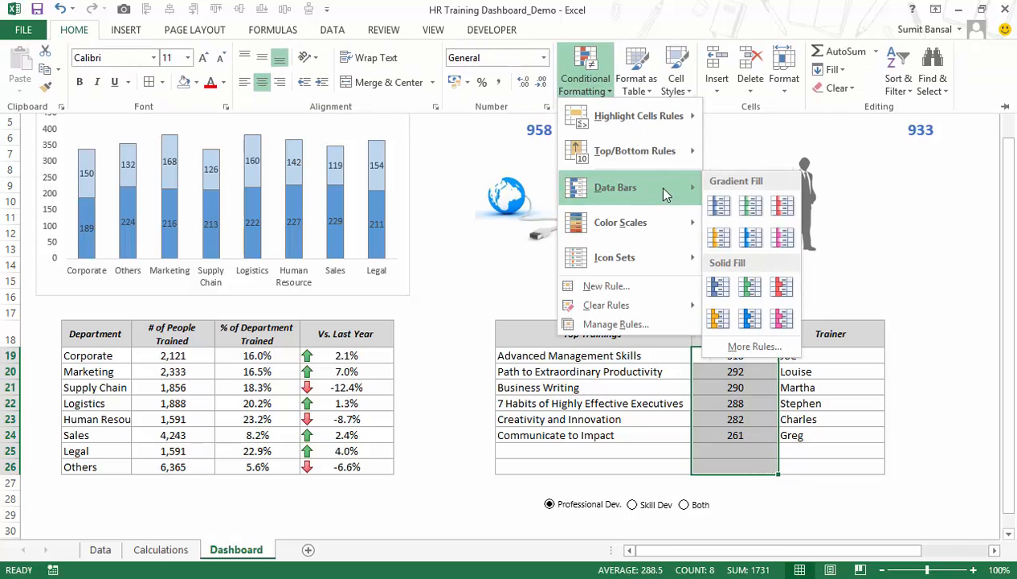
{"action": "left_click", "coordinate": [717, 209]}
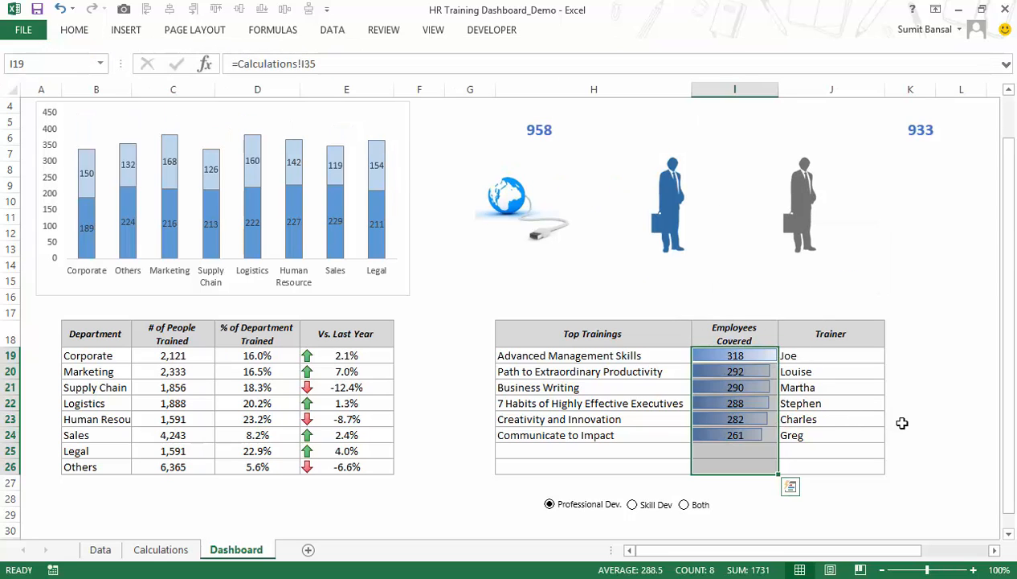
{"action": "left_click", "coordinate": [948, 396]}
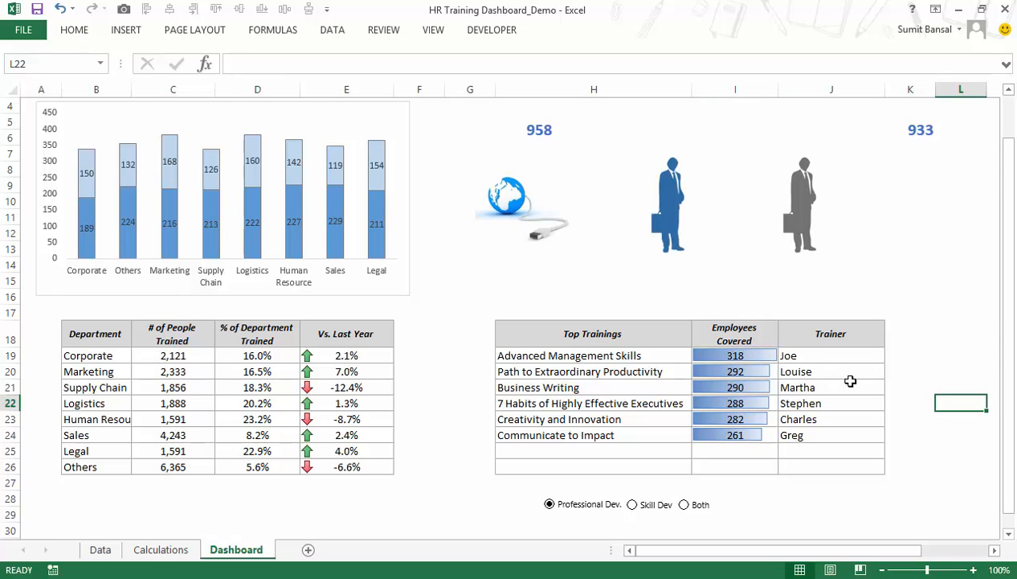
{"action": "scroll", "coordinate": [844, 378], "scroll_direction": "up", "scroll_amount": 1}
{"action": "scroll", "coordinate": [839, 426], "scroll_direction": "down", "scroll_amount": 2}
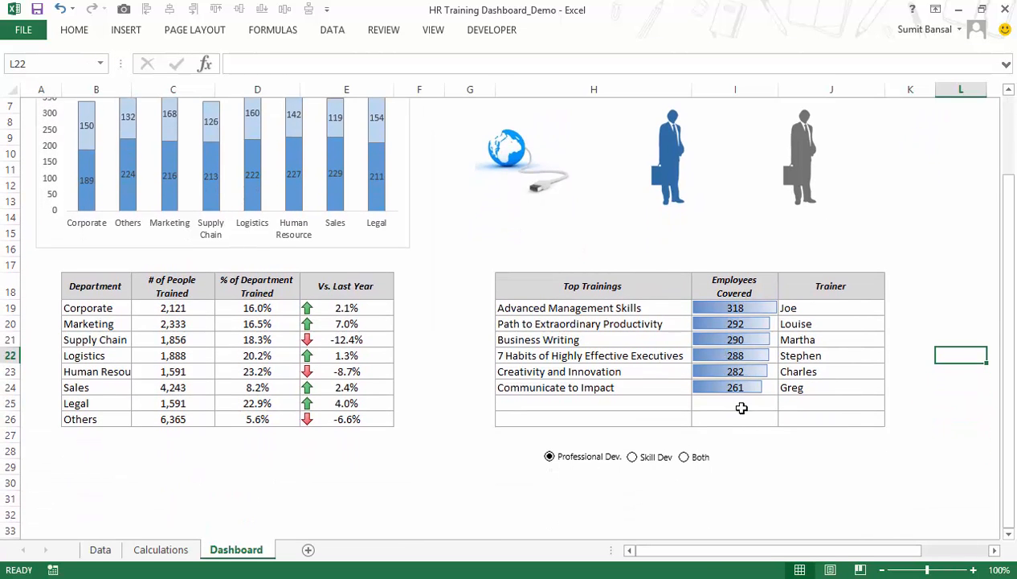
Move the 933 and 991 count text boxes together above the blue and grey businessman pictures.
{"action": "left_click_drag", "start_coordinate": [767, 552], "coordinate": [803, 553]}
{"action": "scroll", "coordinate": [811, 501], "scroll_direction": "up", "scroll_amount": 2}
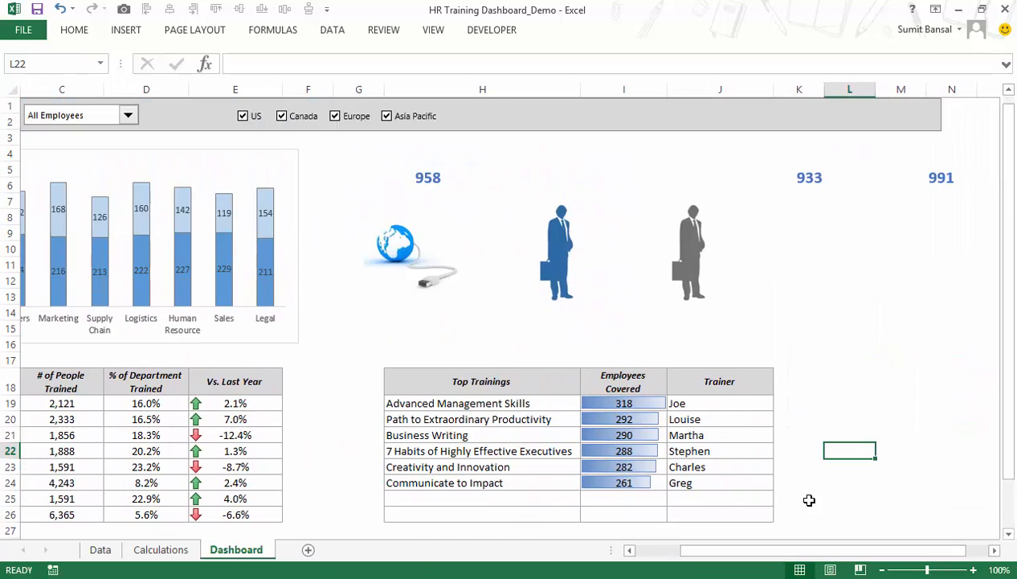
{"action": "right_click", "coordinate": [813, 179]}
{"action": "key", "text": "Escape"}
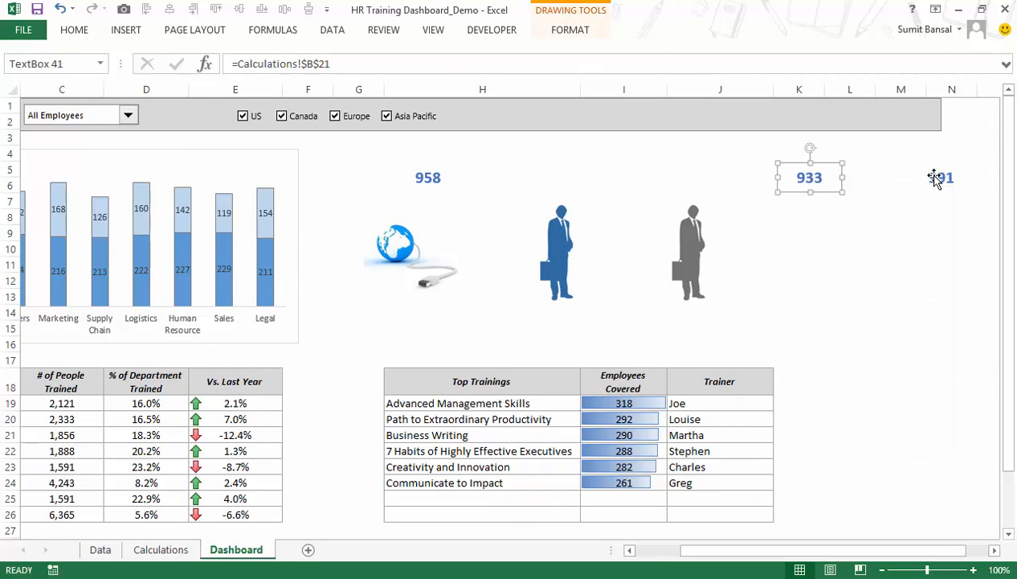
{"action": "left_click", "coordinate": [942, 179], "text": "shift"}
{"action": "left_click_drag", "start_coordinate": [943, 193], "coordinate": [691, 186]}
{"action": "right_click", "coordinate": [566, 191]}
{"action": "key", "text": "Escape"}
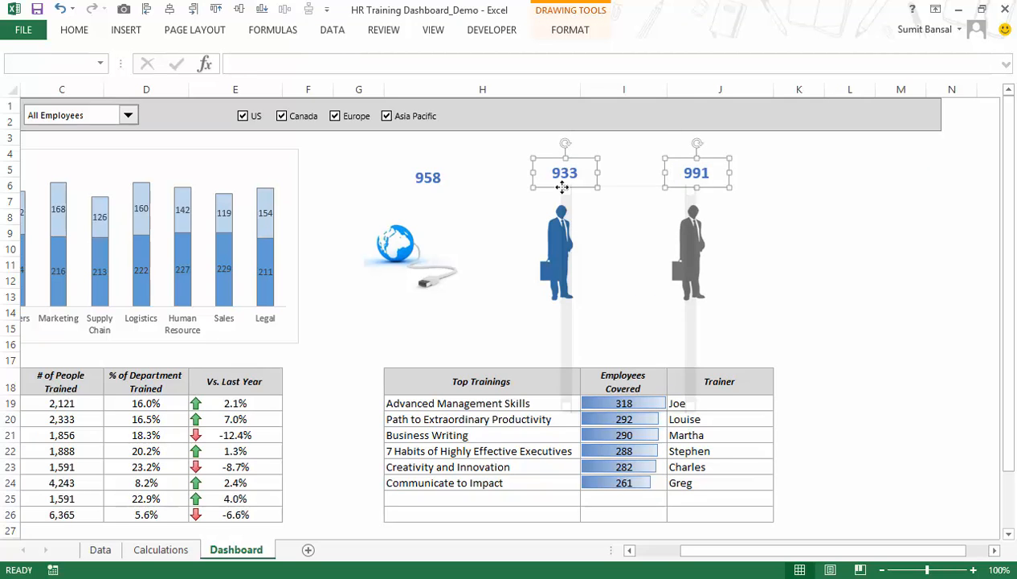
Set the 933 and 991 text boxes to the property Don't move or size with cells.
{"action": "right_click", "coordinate": [563, 186]}
{"action": "left_click", "coordinate": [660, 379]}
{"action": "left_click", "coordinate": [878, 155]}
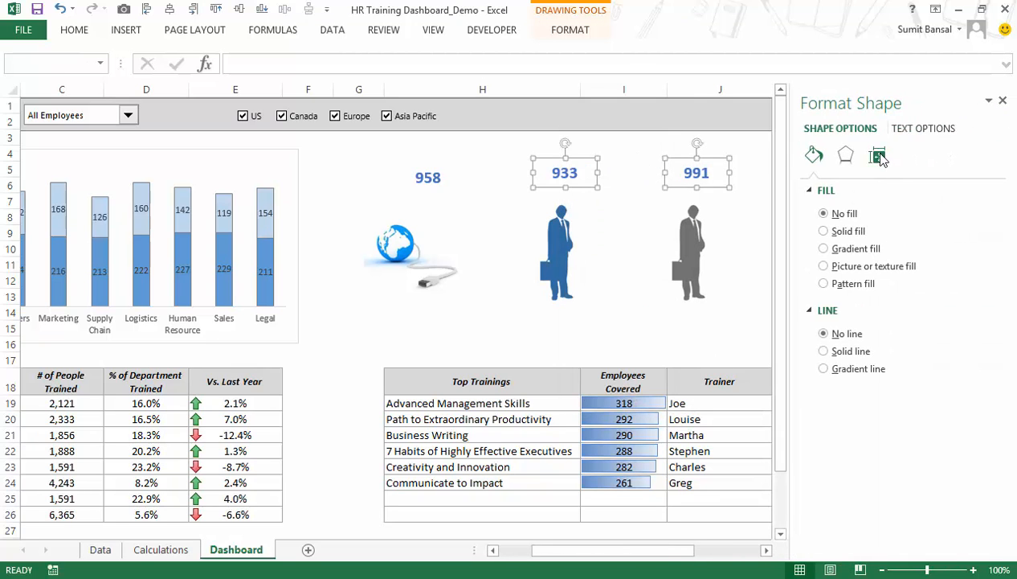
{"action": "left_click", "coordinate": [864, 269]}
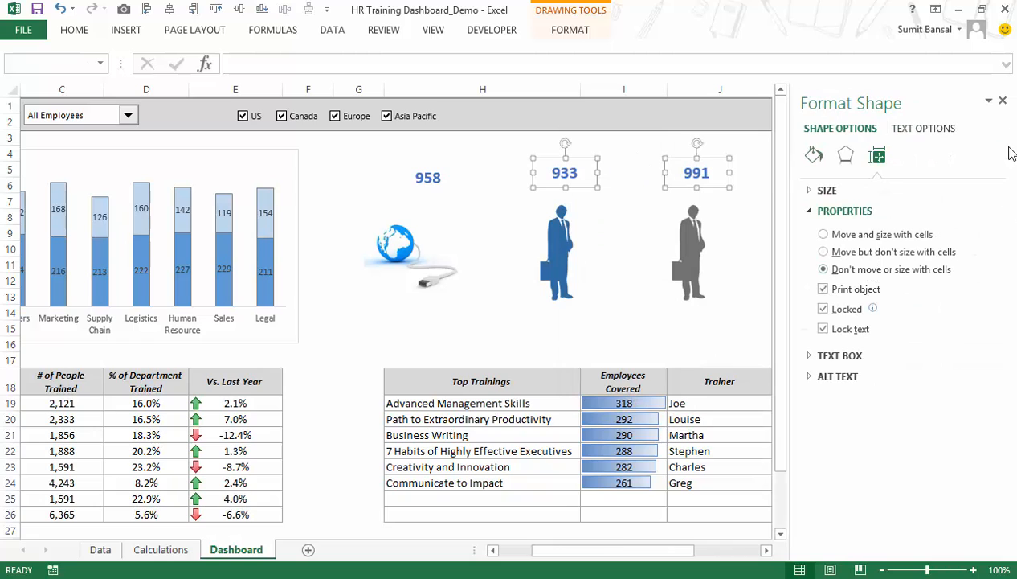
{"action": "left_click", "coordinate": [1003, 100]}
{"action": "key", "text": "Escape"}
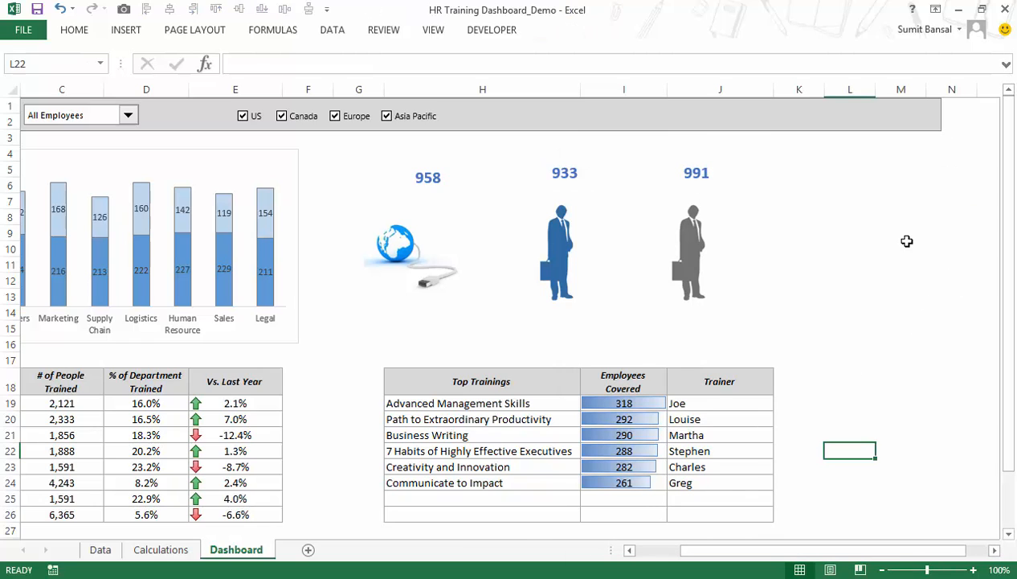
Shorten the grey header rectangle so it ends at the outer edge of column J.
{"action": "left_click", "coordinate": [939, 114]}
{"action": "left_click_drag", "start_coordinate": [938, 119], "coordinate": [780, 113]}
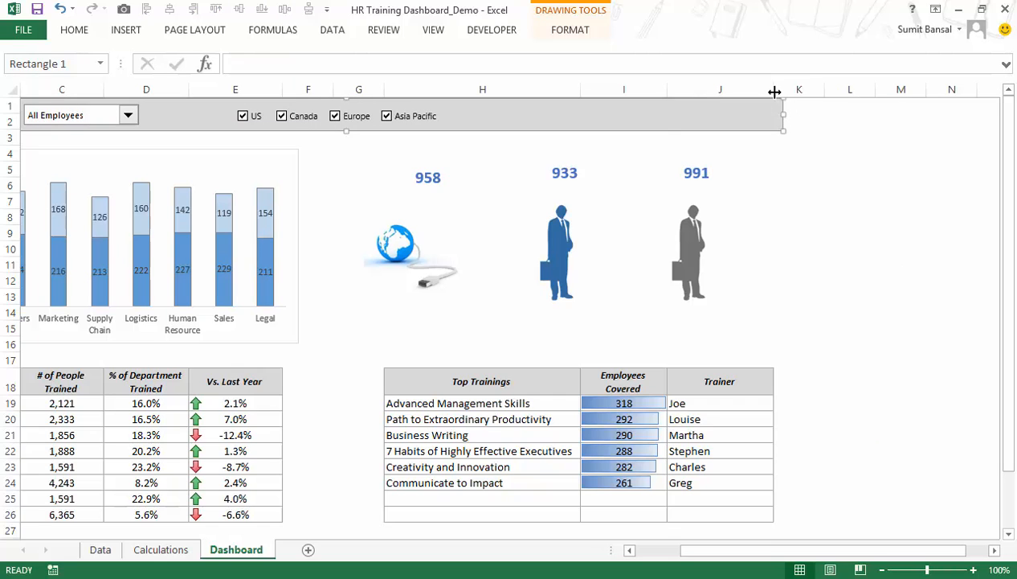
{"action": "left_click", "coordinate": [767, 88]}
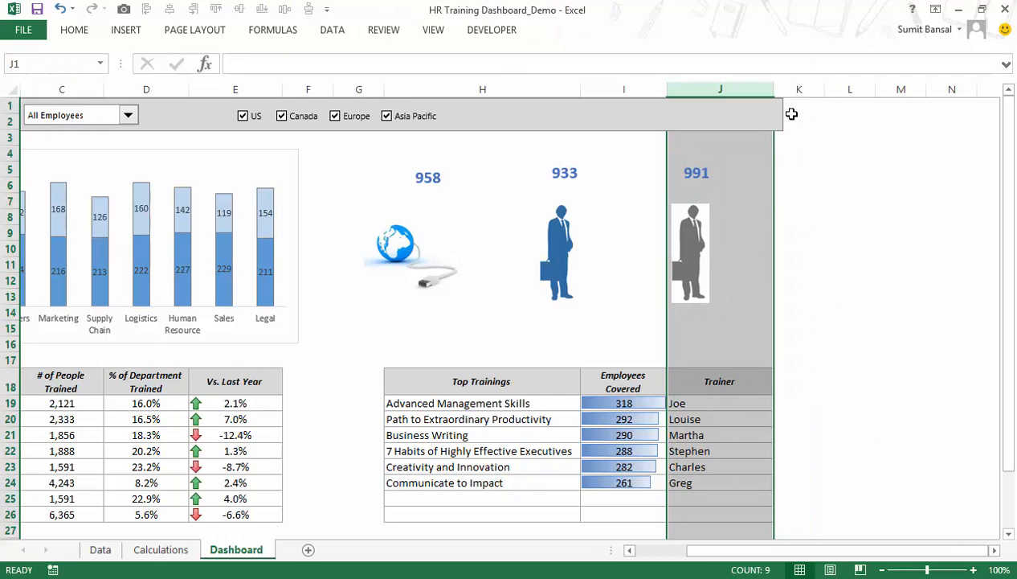
{"action": "left_click", "coordinate": [783, 114]}
{"action": "left_click_drag", "start_coordinate": [783, 113], "coordinate": [773, 111]}
Hide all Dashboard columns from K to the end of the sheet.
{"action": "left_click", "coordinate": [791, 91]}
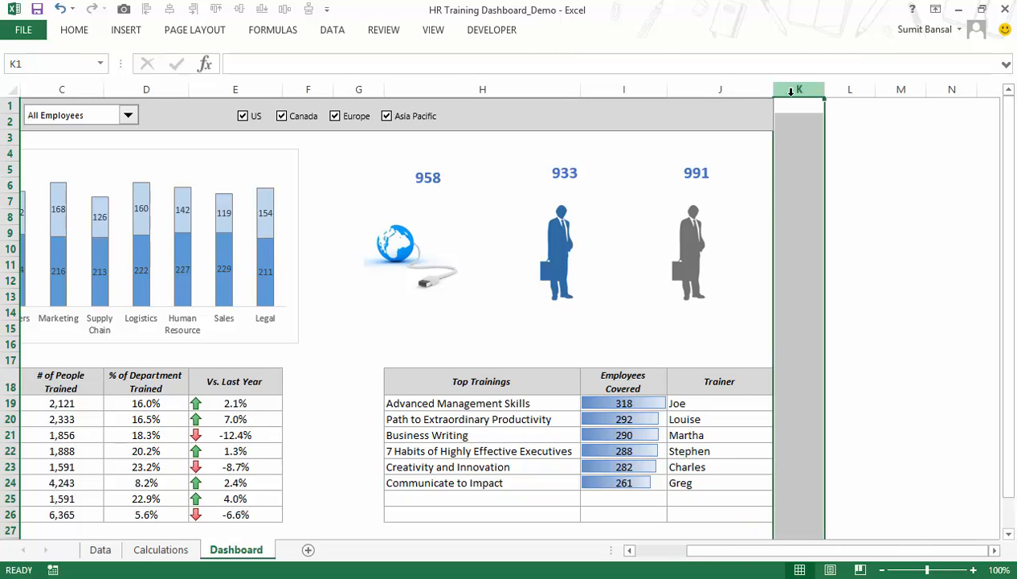
{"action": "key", "text": "ctrl+shift+Right"}
{"action": "right_click", "coordinate": [804, 85]}
{"action": "left_click", "coordinate": [844, 295]}
{"action": "left_click_drag", "start_coordinate": [853, 553], "coordinate": [654, 554]}
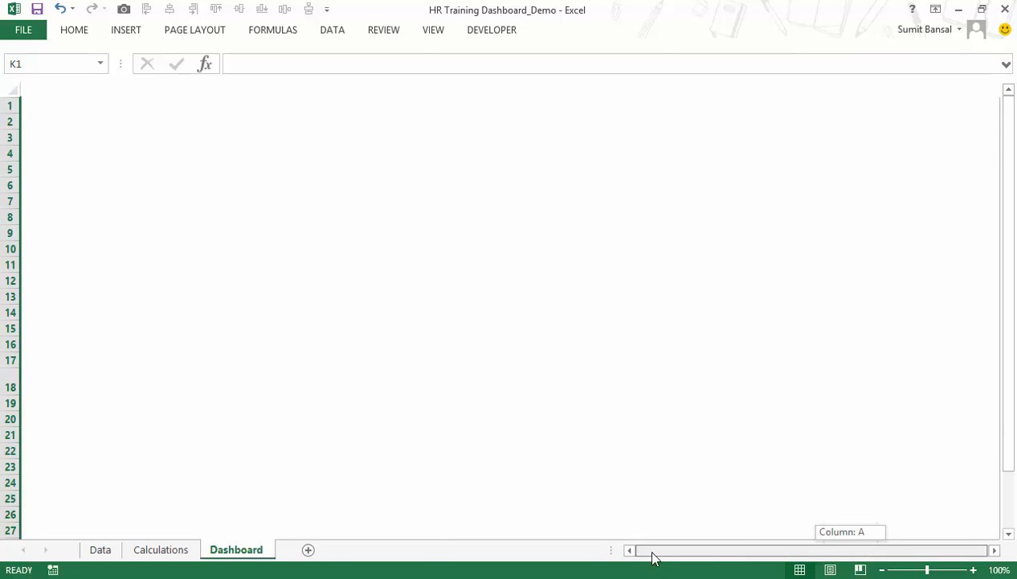
{"action": "left_click_drag", "start_coordinate": [752, 549], "coordinate": [602, 549]}
Try to hide all Dashboard rows from row 29 to the end of the sheet.
{"action": "scroll", "coordinate": [504, 313], "scroll_direction": "down", "scroll_amount": 1}
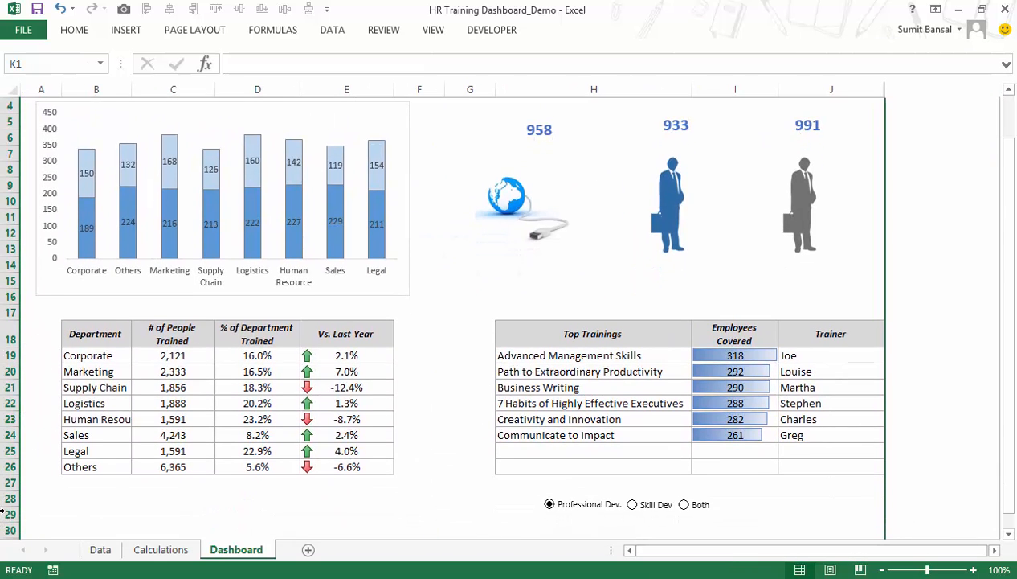
{"action": "left_click", "coordinate": [8, 498]}
{"action": "left_click", "coordinate": [10, 515]}
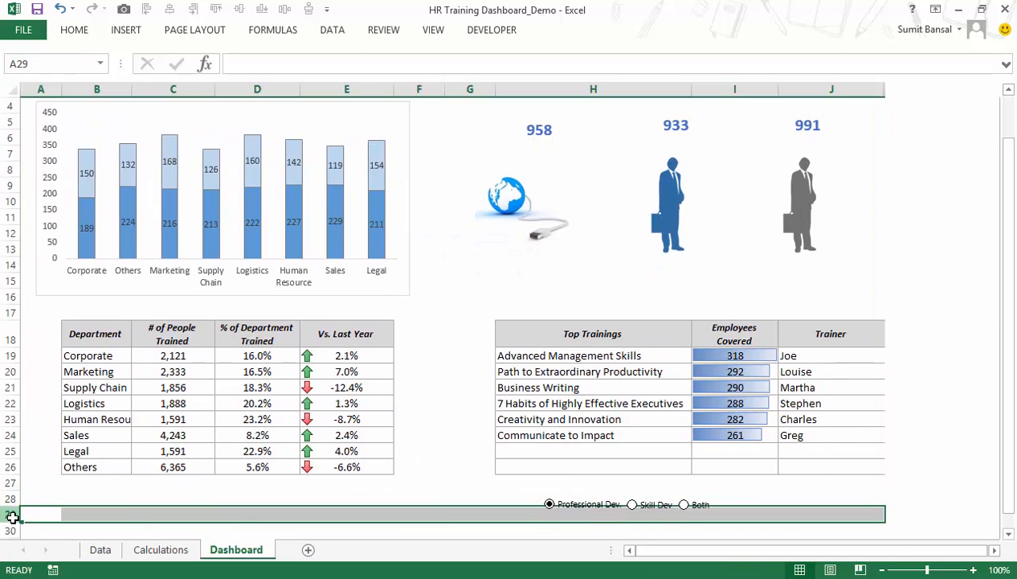
{"action": "key", "text": "ctrl+shift+Down"}
{"action": "right_click", "coordinate": [35, 464]}
{"action": "right_click", "coordinate": [23, 463]}
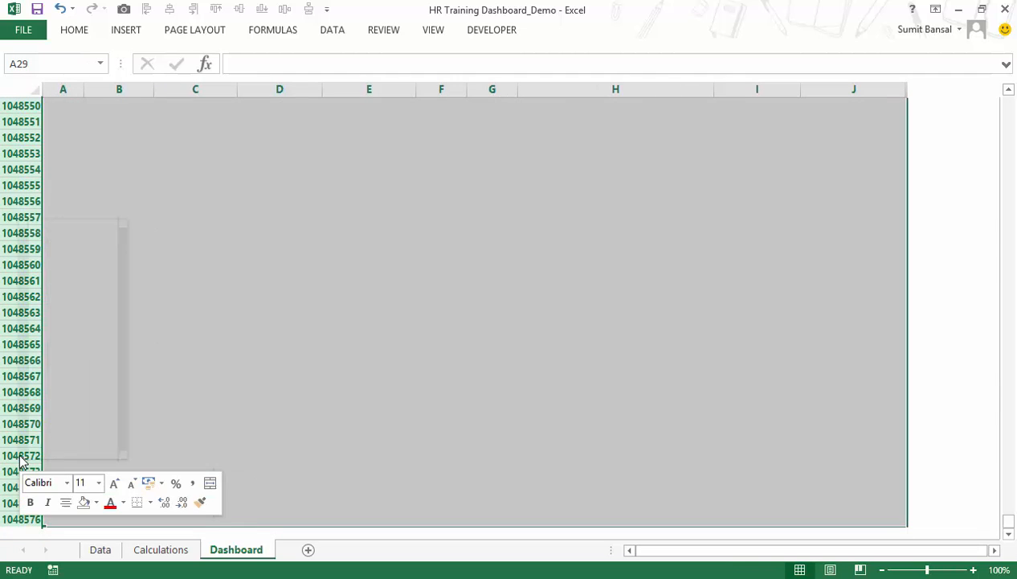
{"action": "left_click", "coordinate": [42, 428]}
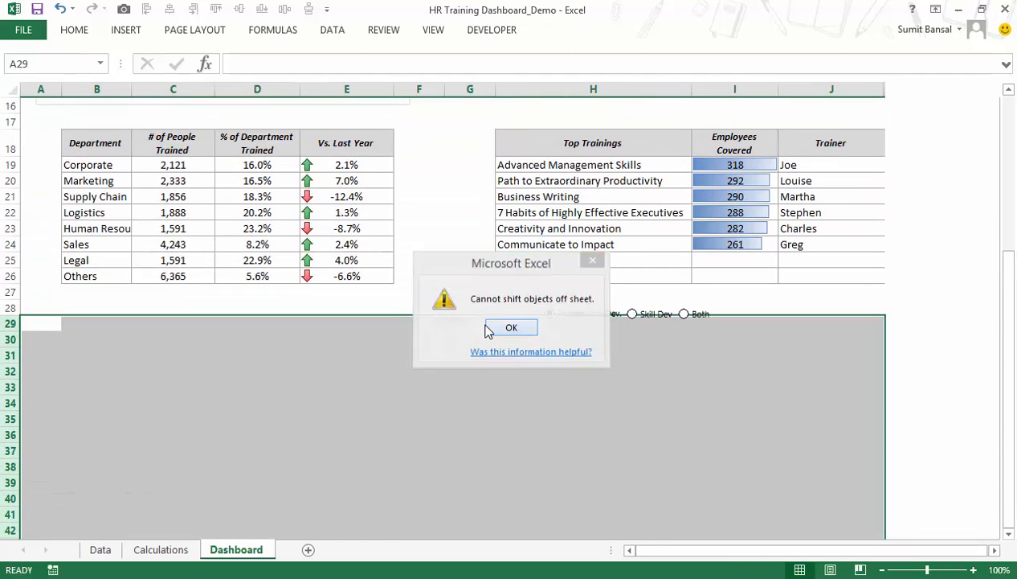
{"action": "left_click", "coordinate": [482, 328]}
Hide all Dashboard rows from row 30 to the end of the sheet.
{"action": "left_click", "coordinate": [15, 343]}
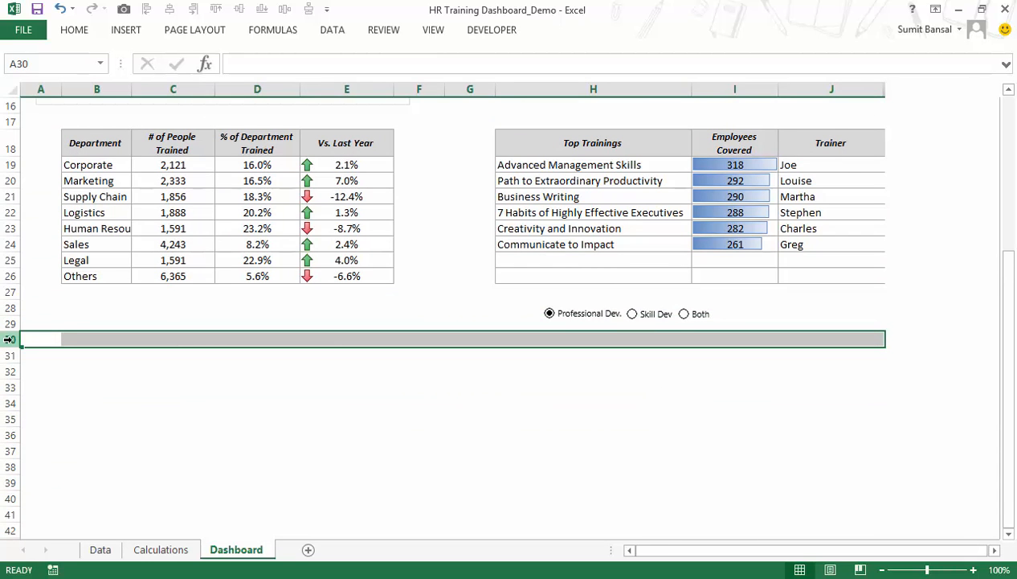
{"action": "key", "text": "ctrl+shift+Down"}
{"action": "right_click", "coordinate": [6, 341]}
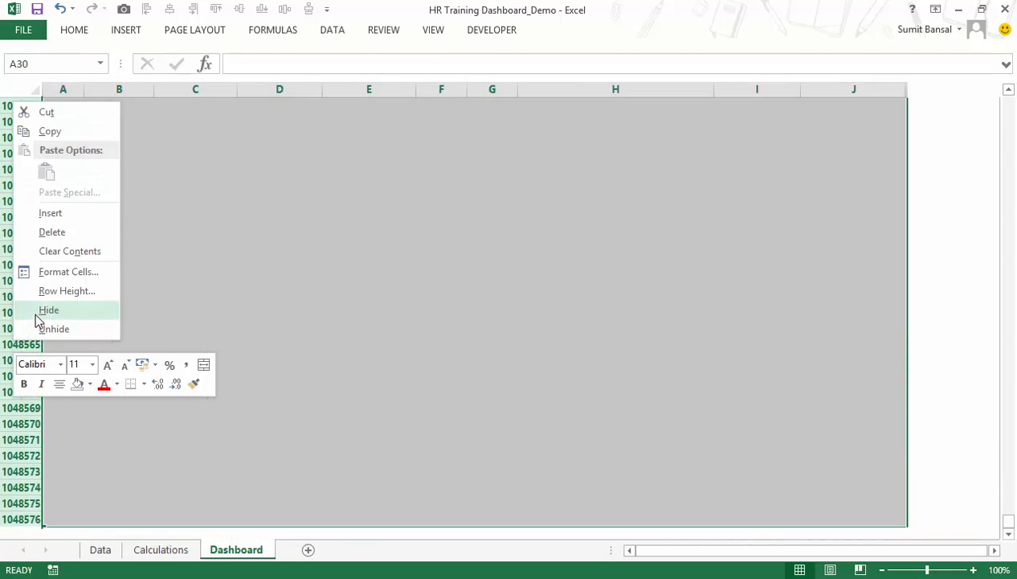
{"action": "left_click", "coordinate": [35, 311]}
{"action": "scroll", "coordinate": [319, 366], "scroll_direction": "up", "scroll_amount": 5}
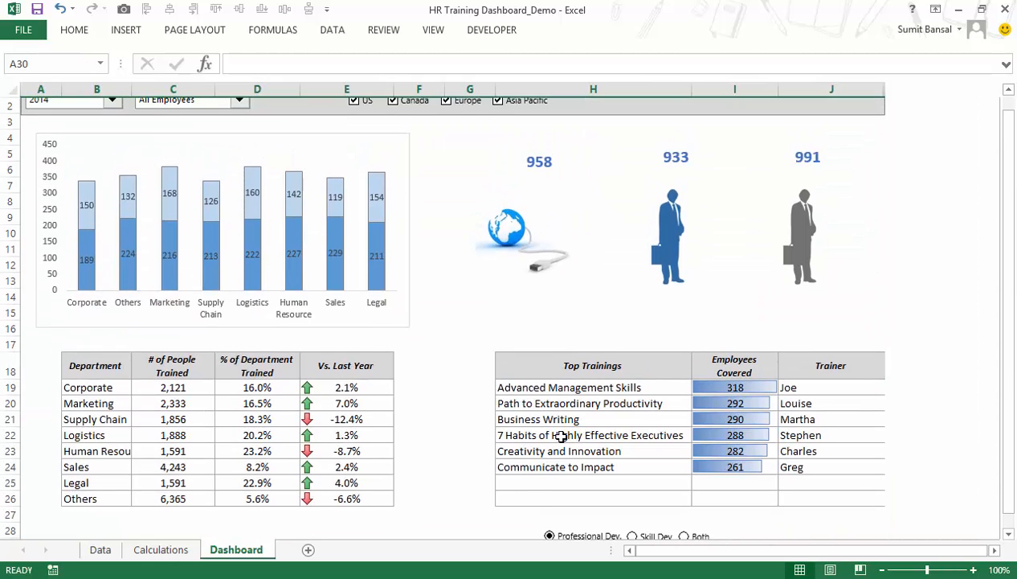
{"action": "left_click", "coordinate": [209, 159]}
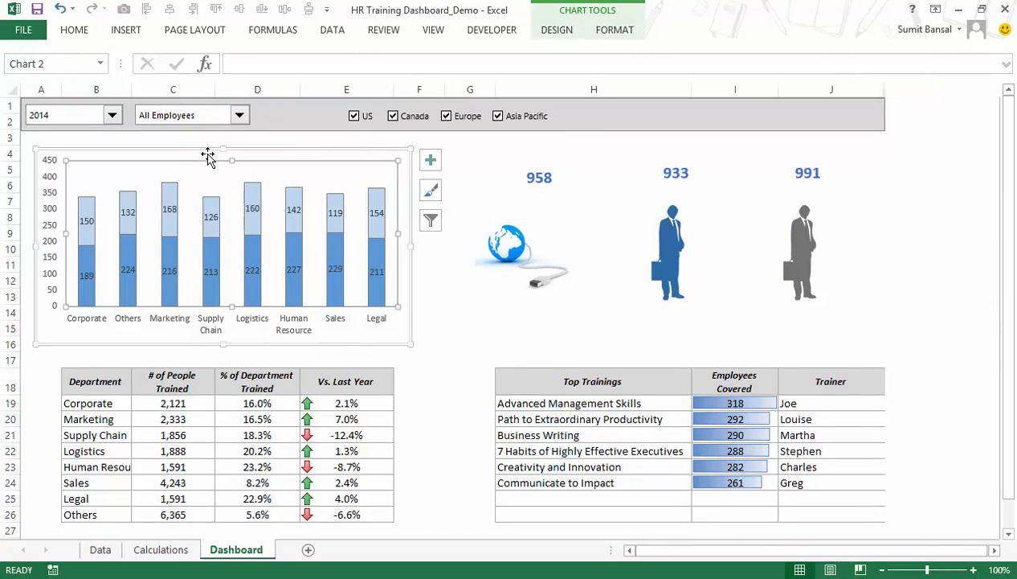
{"action": "left_click", "coordinate": [539, 198]}
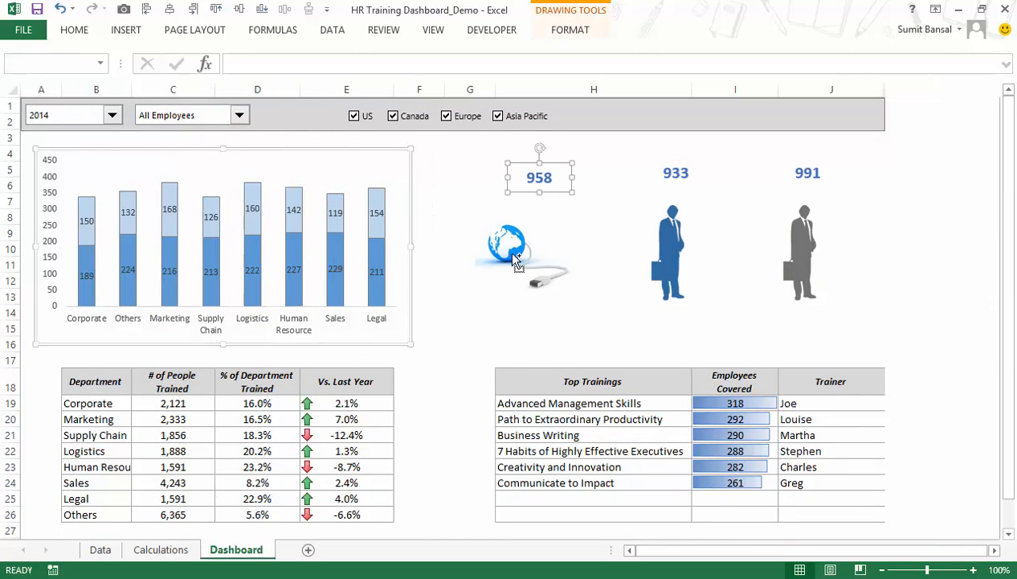
{"action": "left_click", "coordinate": [563, 251], "text": "ctrl"}
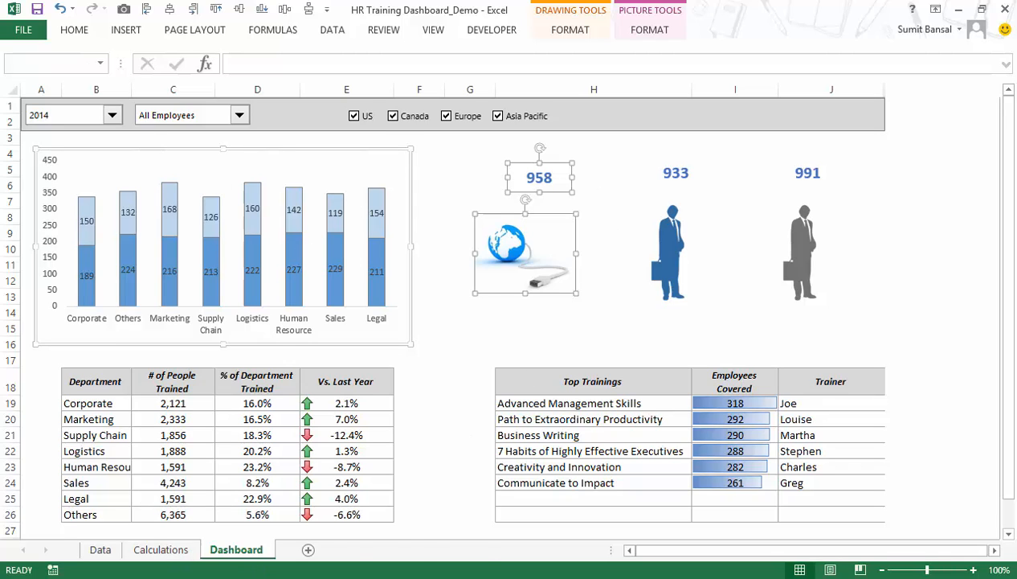
Switch to the HR Training Dashboard_Final workbook and examine its Dashboard and Calculations sheets.
{"action": "left_click", "coordinate": [310, 578]}
{"action": "left_click", "coordinate": [395, 506]}
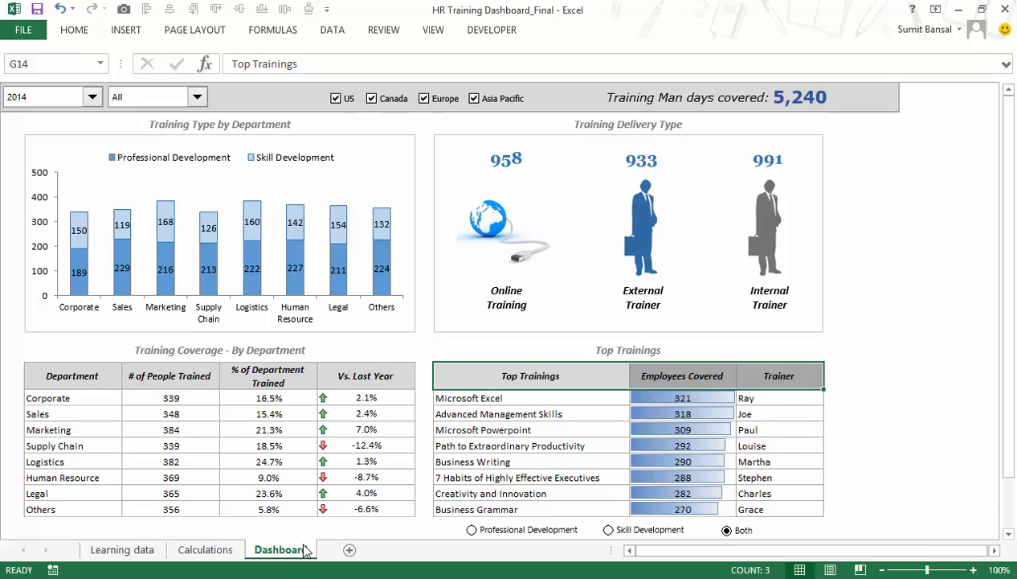
{"action": "left_click", "coordinate": [229, 551]}
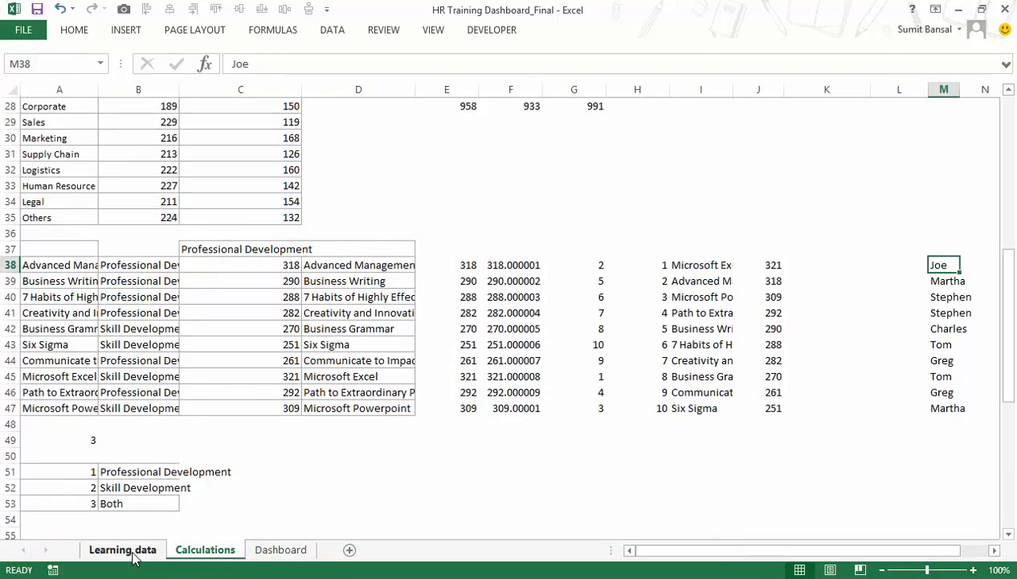
{"action": "left_click", "coordinate": [277, 549]}
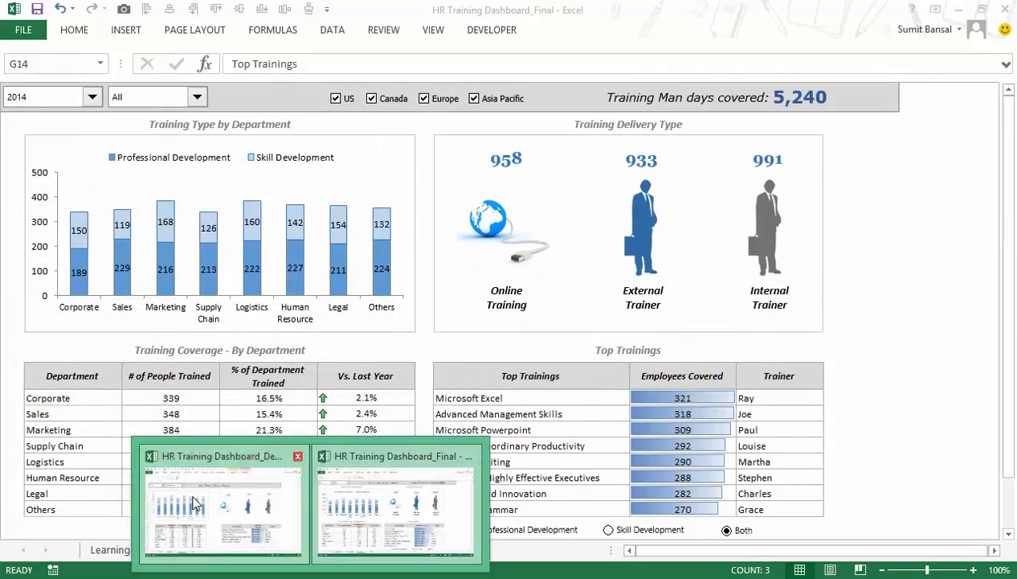
Return to the HR Training Dashboard_Demo workbook and copy the SUMPRODUCT formula text from cell B11 of the Calculations sheet.
{"action": "left_click", "coordinate": [253, 536]}
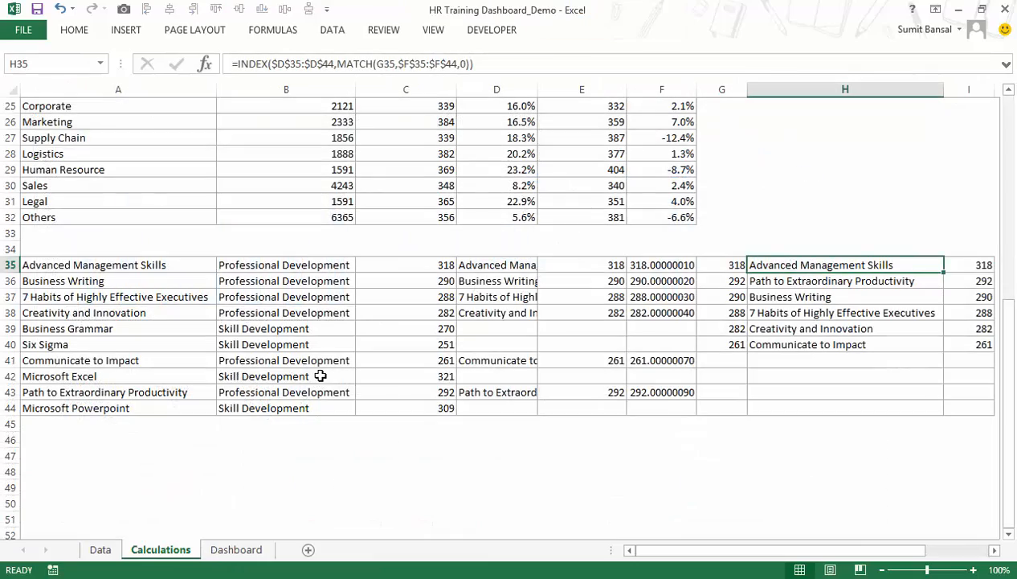
{"action": "scroll", "coordinate": [316, 376], "scroll_direction": "up", "scroll_amount": 7}
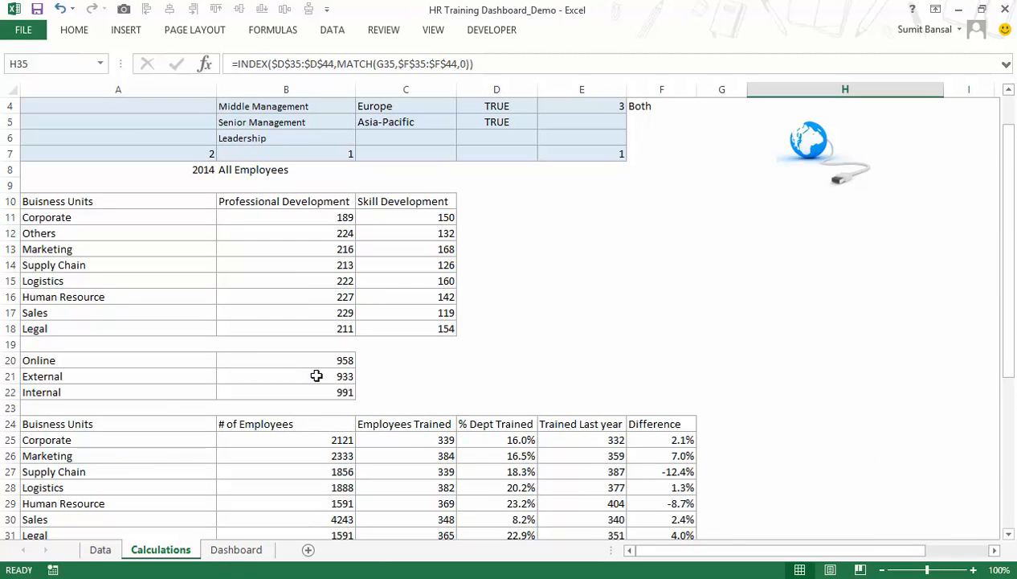
{"action": "scroll", "coordinate": [317, 376], "scroll_direction": "down", "scroll_amount": 7}
{"action": "left_click", "coordinate": [192, 447]}
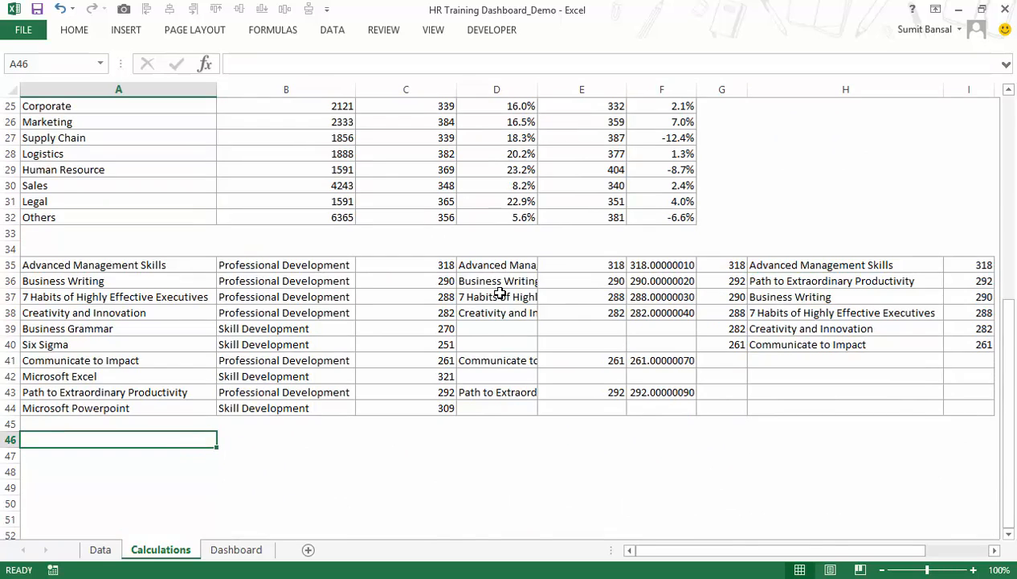
{"action": "scroll", "coordinate": [499, 292], "scroll_direction": "up", "scroll_amount": 5}
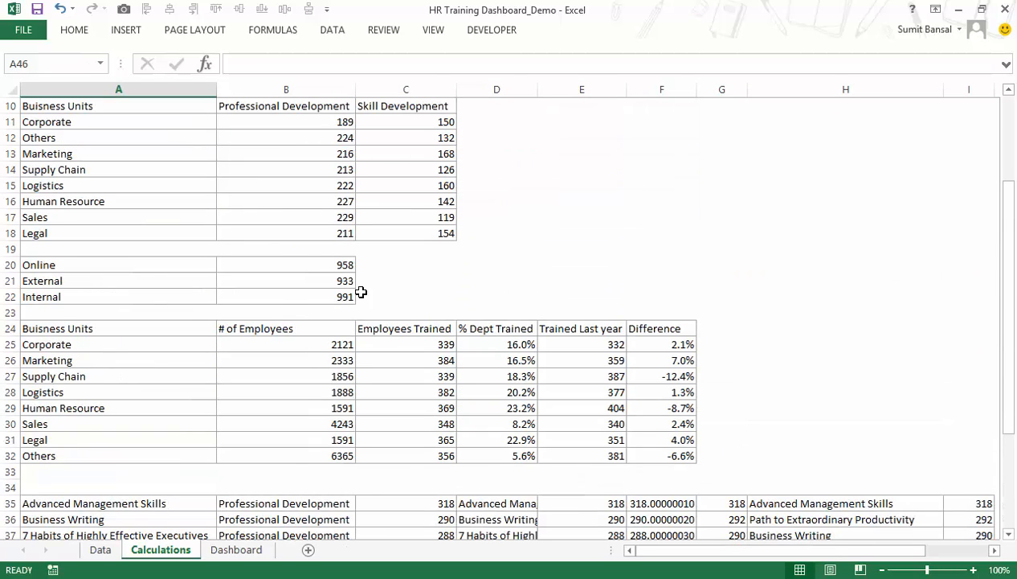
{"action": "scroll", "coordinate": [361, 292], "scroll_direction": "up", "scroll_amount": 3}
{"action": "left_click", "coordinate": [336, 266]}
{"action": "key", "text": "F2"}
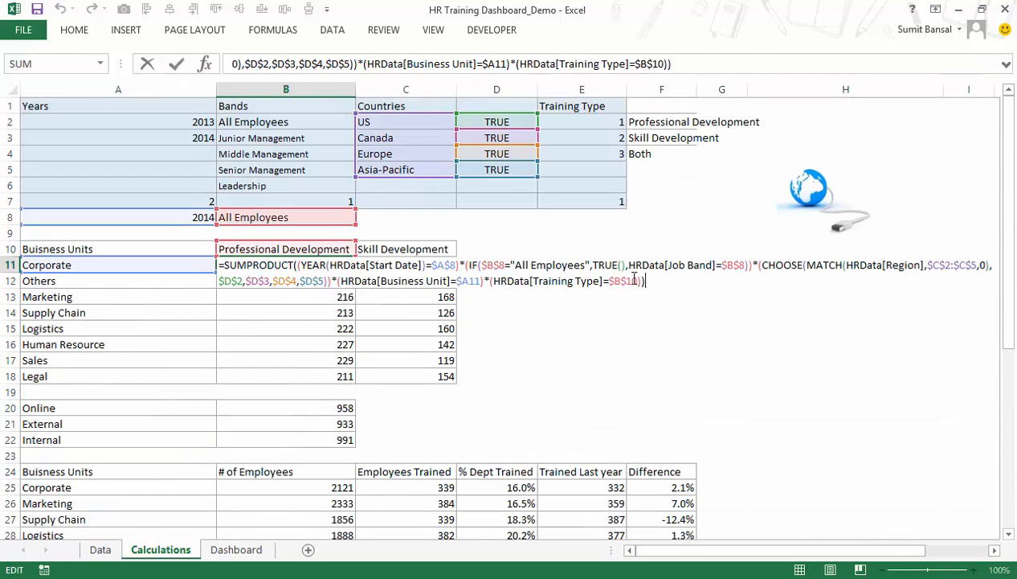
{"action": "left_click_drag", "start_coordinate": [625, 280], "coordinate": [199, 255]}
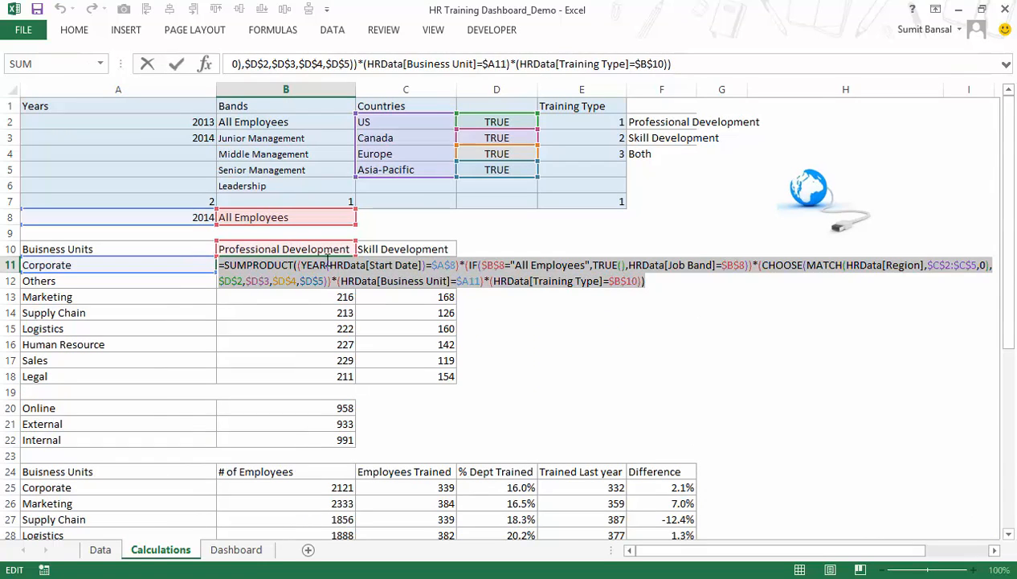
{"action": "key", "text": "Escape"}
Paste the SUMPRODUCT formula into E10 and remove its Business Unit and Training Type conditions.
{"action": "left_click", "coordinate": [594, 254]}
{"action": "key", "text": "F2"}
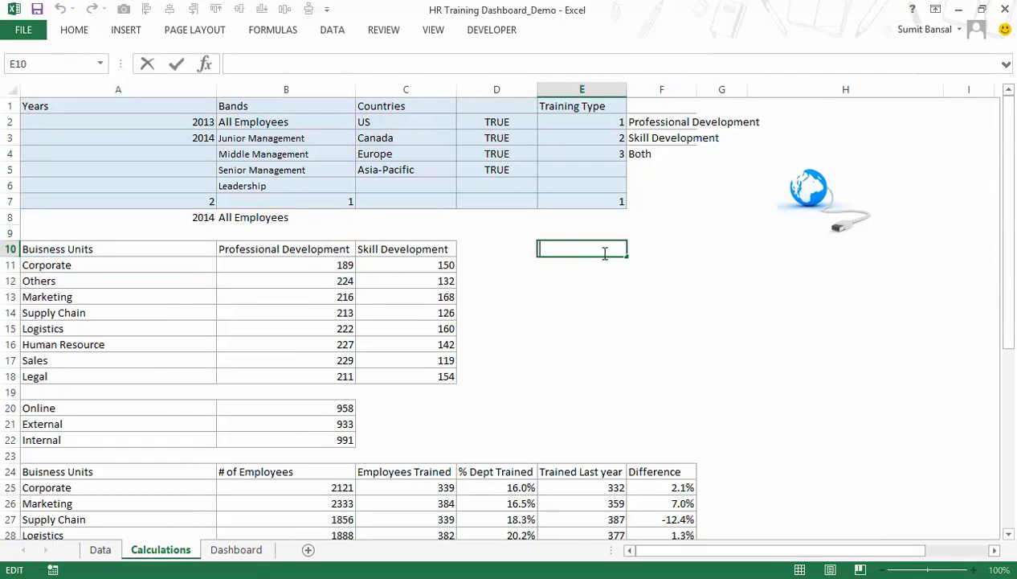
{"action": "key", "text": "ctrl+v"}
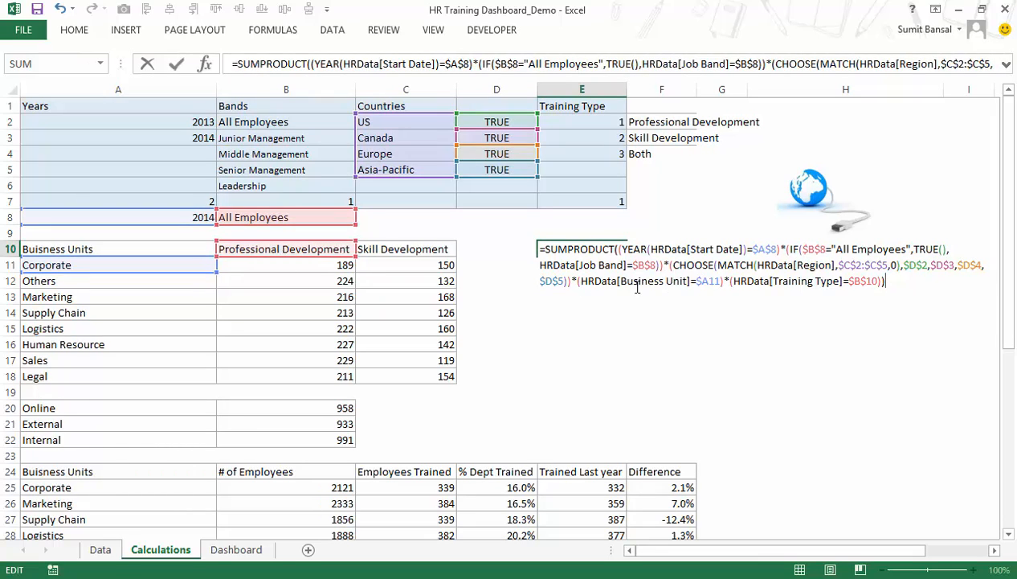
{"action": "type", "text": ")"}
{"action": "left_click_drag", "start_coordinate": [579, 283], "coordinate": [891, 279]}
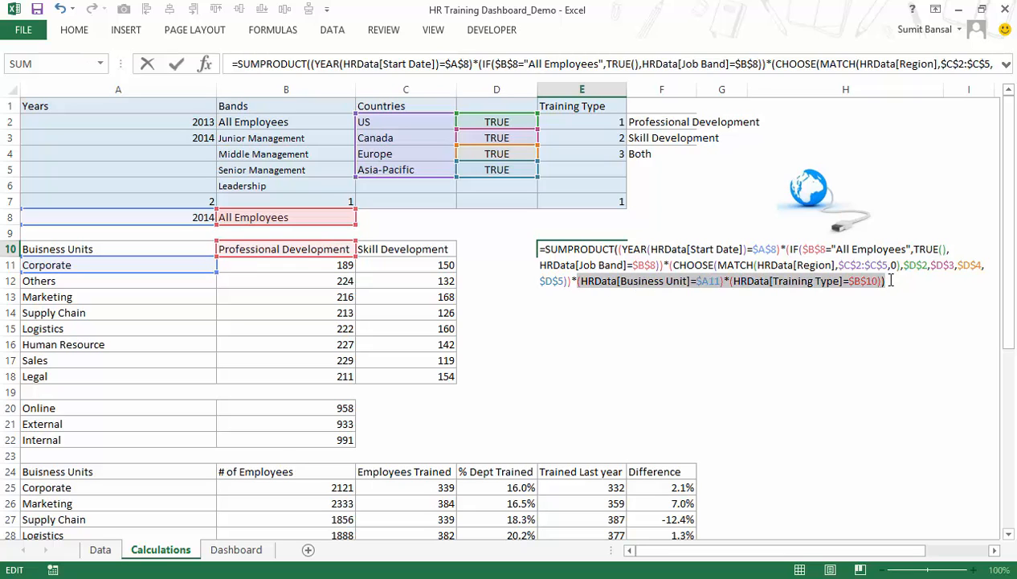
{"action": "key", "text": "ctrl+x"}
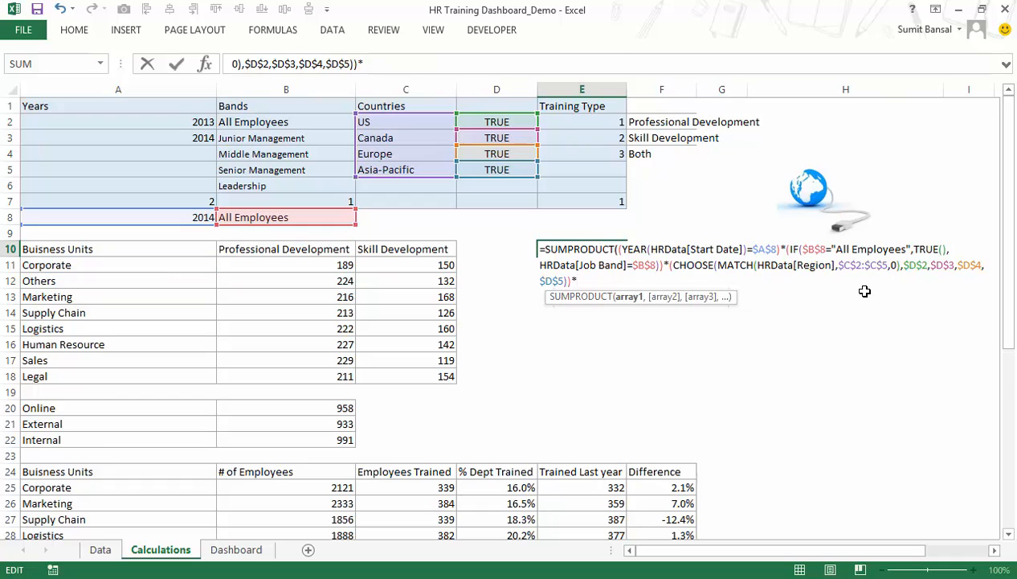
Complete the E10 SUMPRODUCT formula by multiplying with (HRData['# of Days]) and enter it as an array formula.
{"action": "type", "text": "(hrd"}
{"action": "key", "text": "Tab"}
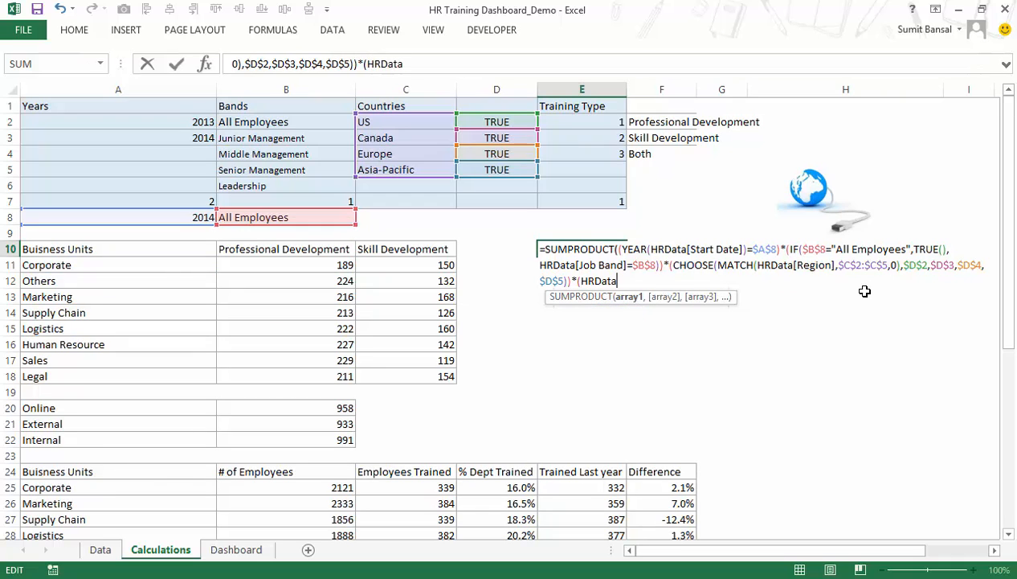
{"action": "type", "text": "["}
{"action": "key", "text": "Down"}
{"action": "key", "text": "Down"}
{"action": "key", "text": "Down"}
{"action": "key", "text": "Down"}
{"action": "key", "text": "Down"}
{"action": "key", "text": "Down"}
{"action": "key", "text": "Down"}
{"action": "key", "text": "Down"}
{"action": "key", "text": "Down"}
{"action": "key", "text": "Down"}
{"action": "key", "text": "Down"}
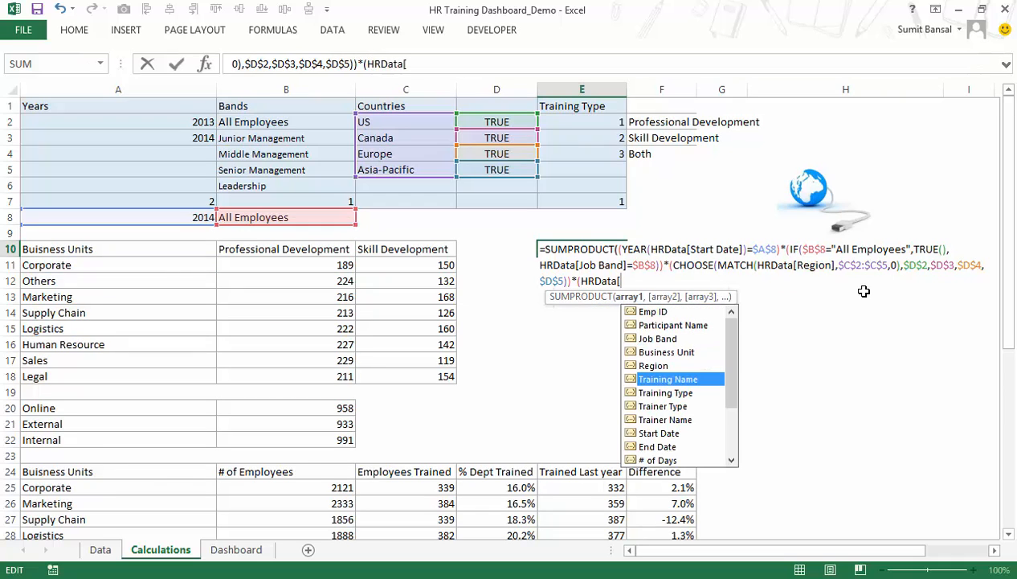
{"action": "key", "text": "Tab"}
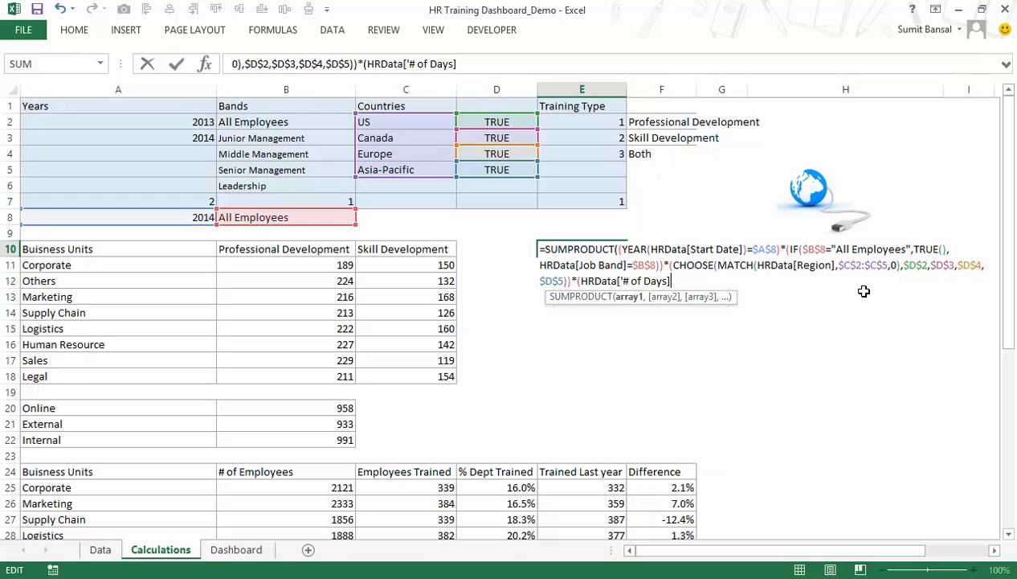
{"action": "type", "text": "]))"}
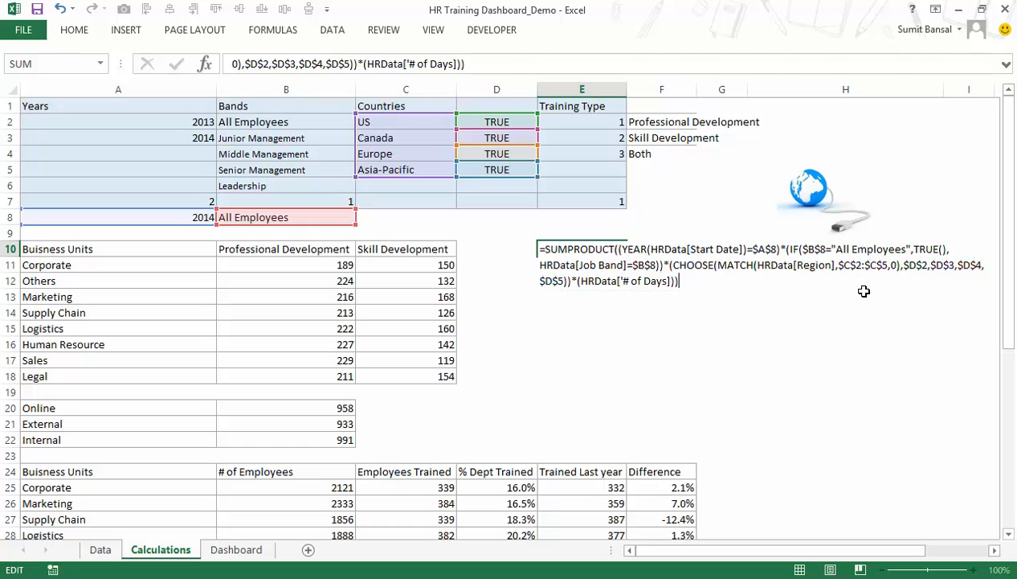
{"action": "key", "text": "ctrl+shift+Return"}
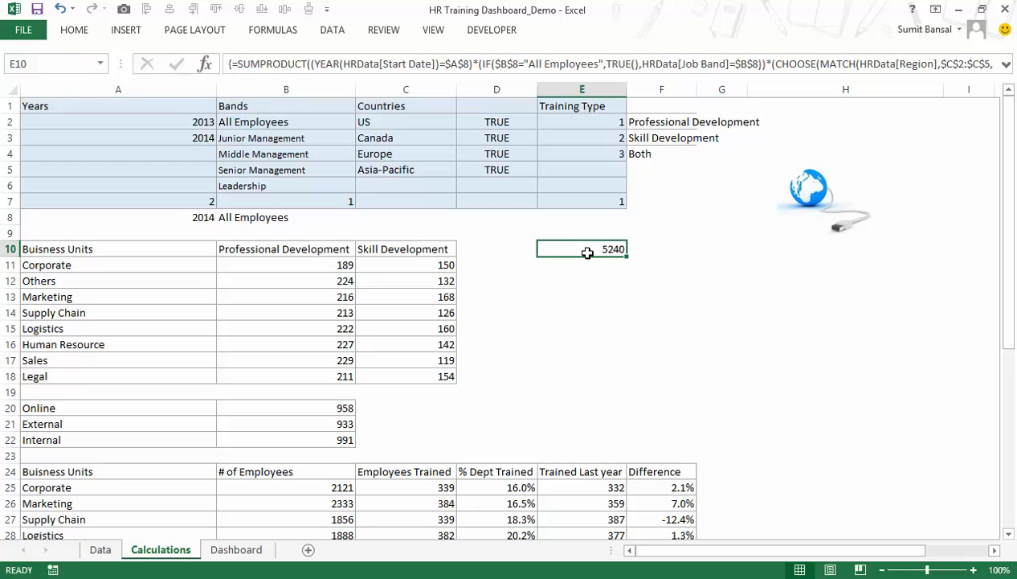
Set the selected year in A8 of the Calculations sheet to 2013 and check the E10 total.
{"action": "left_click", "coordinate": [180, 222]}
{"action": "type", "text": "201"}
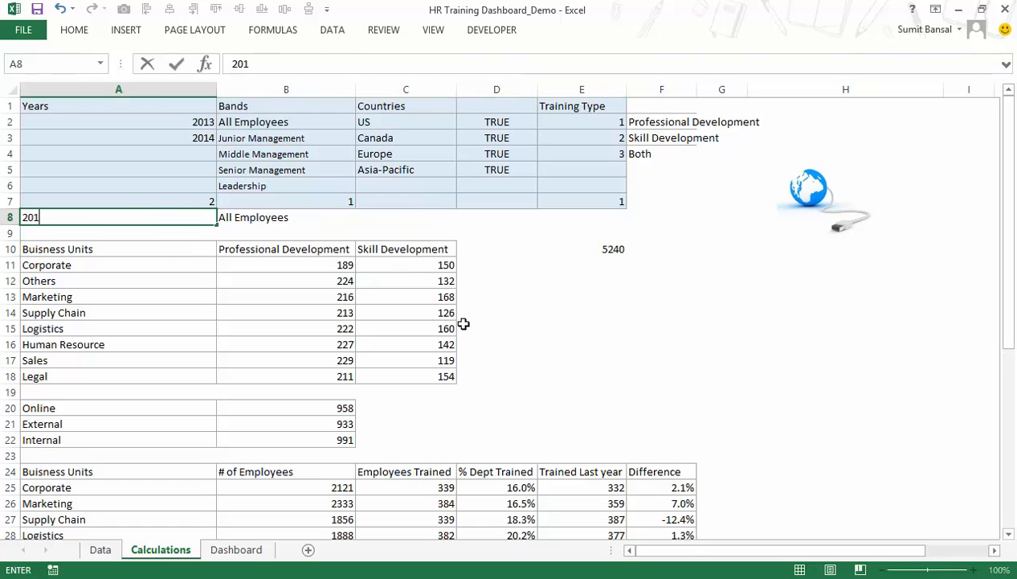
{"action": "key", "text": "Return"}
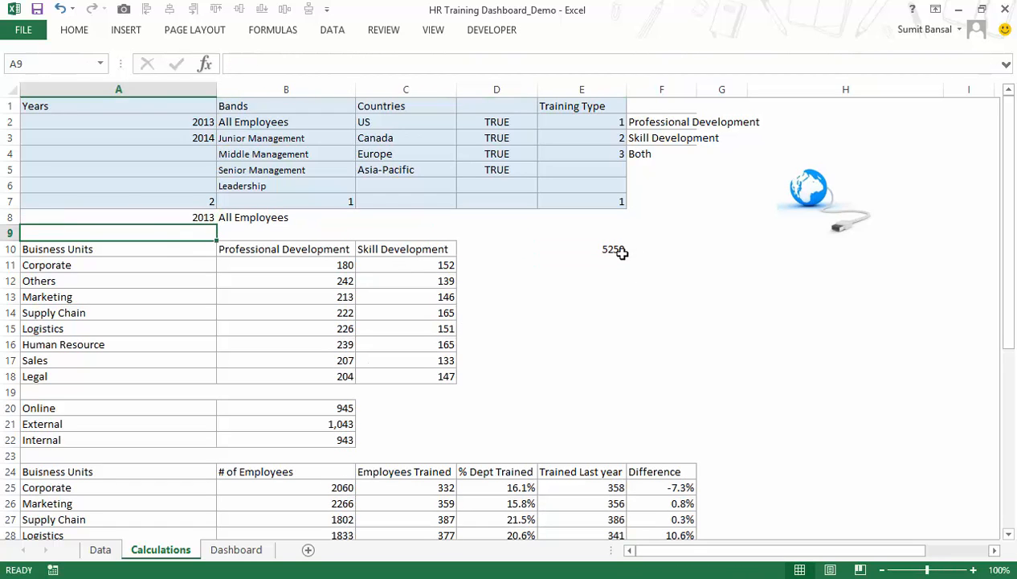
{"action": "left_click", "coordinate": [619, 250]}
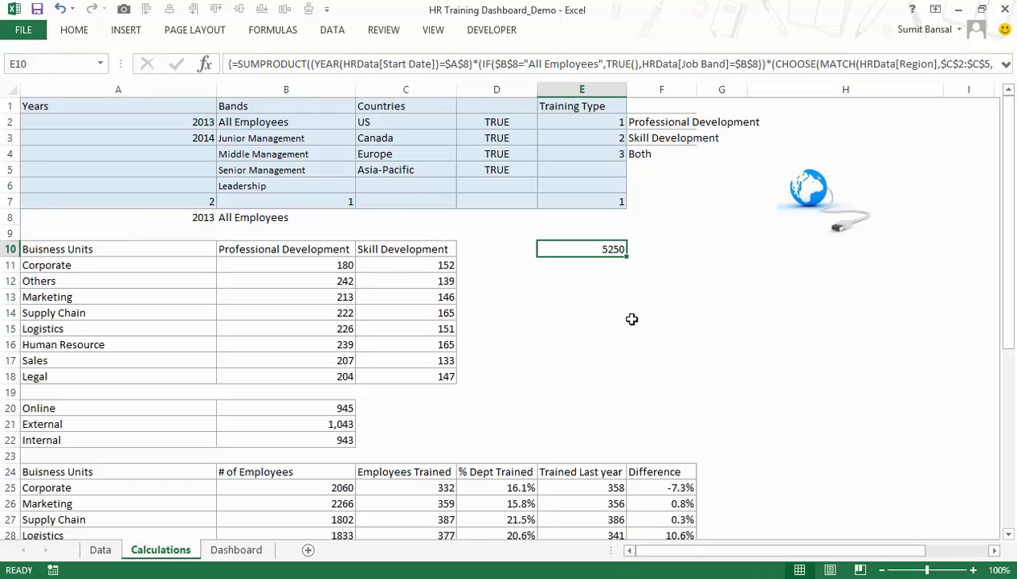
Duplicate the online training count text box on the Dashboard sheet and place the copy at the far end of the grey header band.
{"action": "left_click", "coordinate": [256, 551]}
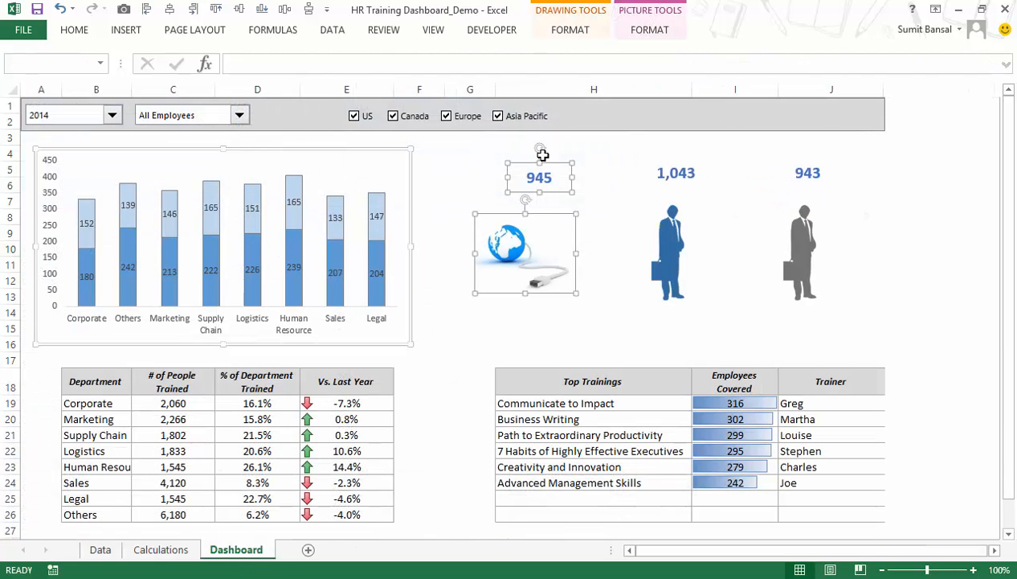
{"action": "left_click", "coordinate": [608, 171]}
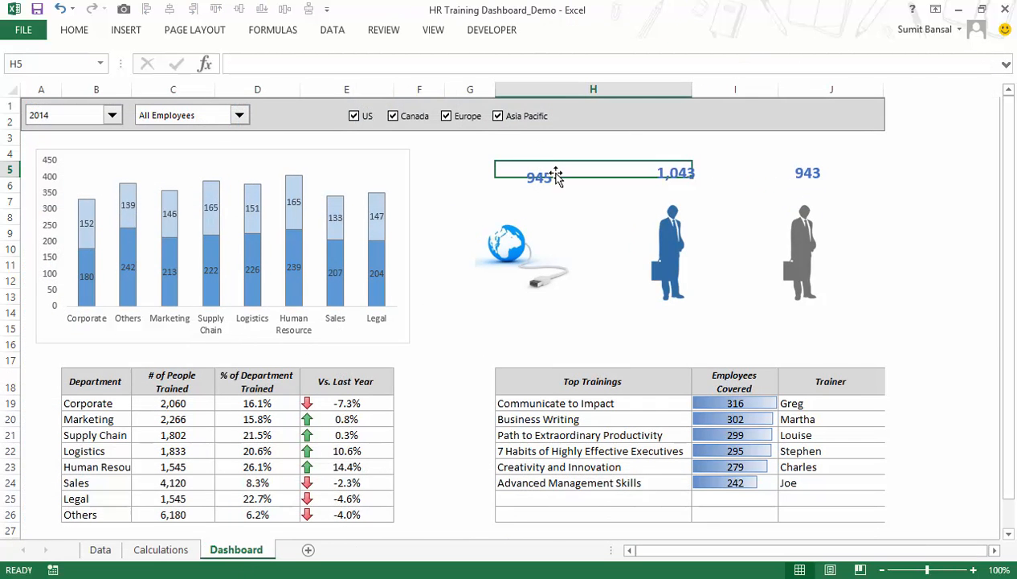
{"action": "left_click", "coordinate": [549, 167]}
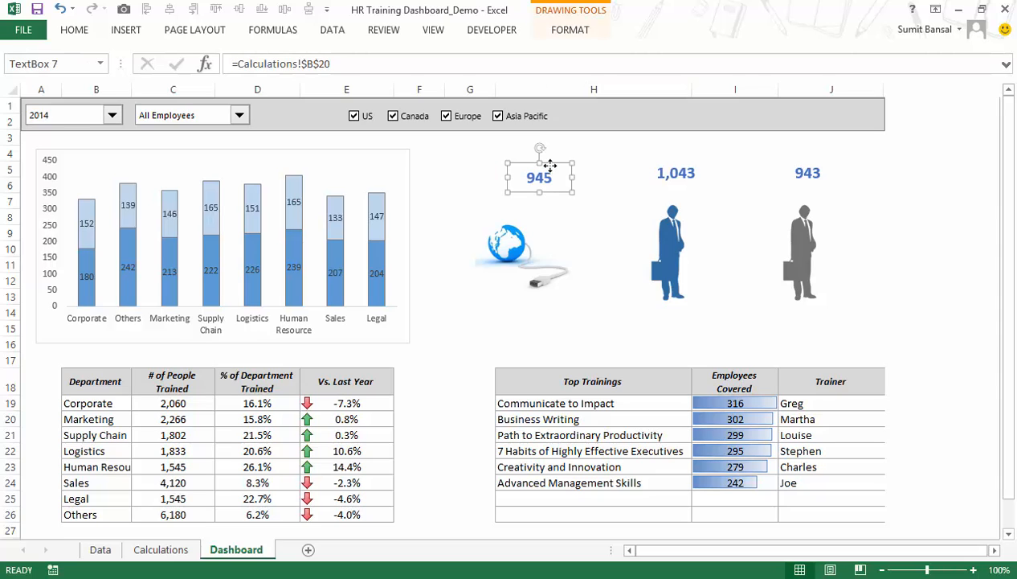
{"action": "key", "text": "ctrl+d"}
{"action": "left_click_drag", "start_coordinate": [673, 146], "coordinate": [827, 111]}
Link the duplicated text box in the header band to cell E10 of the Calculations sheet.
{"action": "left_click", "coordinate": [369, 65]}
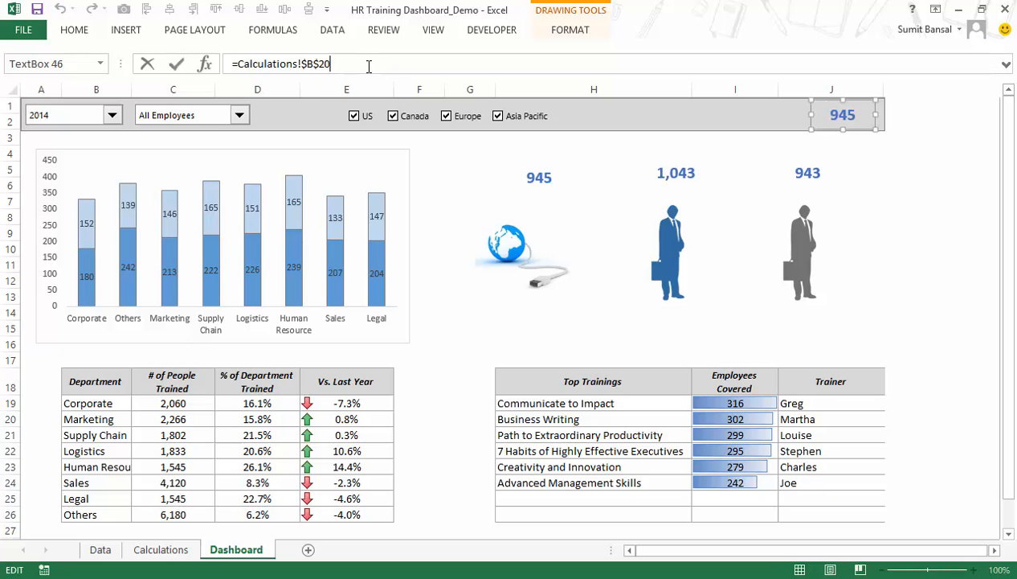
{"action": "key", "text": "shift+Home"}
{"action": "type", "text": "="}
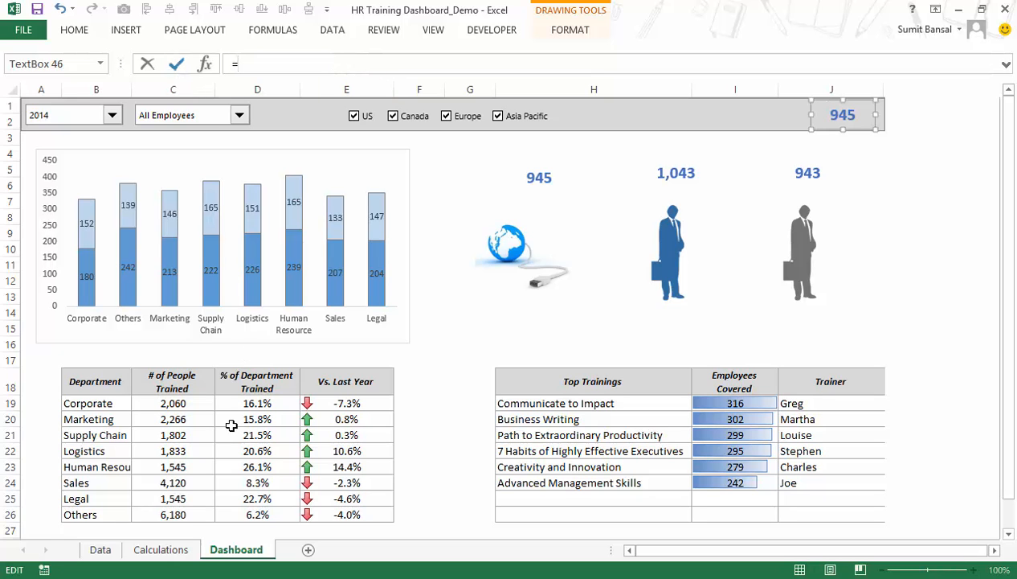
{"action": "left_click", "coordinate": [160, 548]}
{"action": "left_click", "coordinate": [611, 250]}
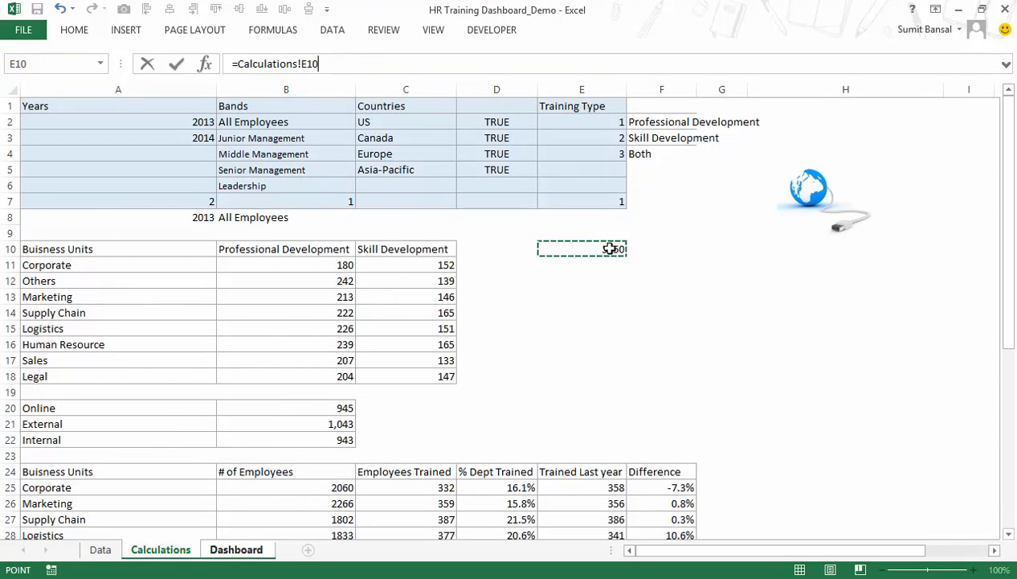
{"action": "key", "text": "Return"}
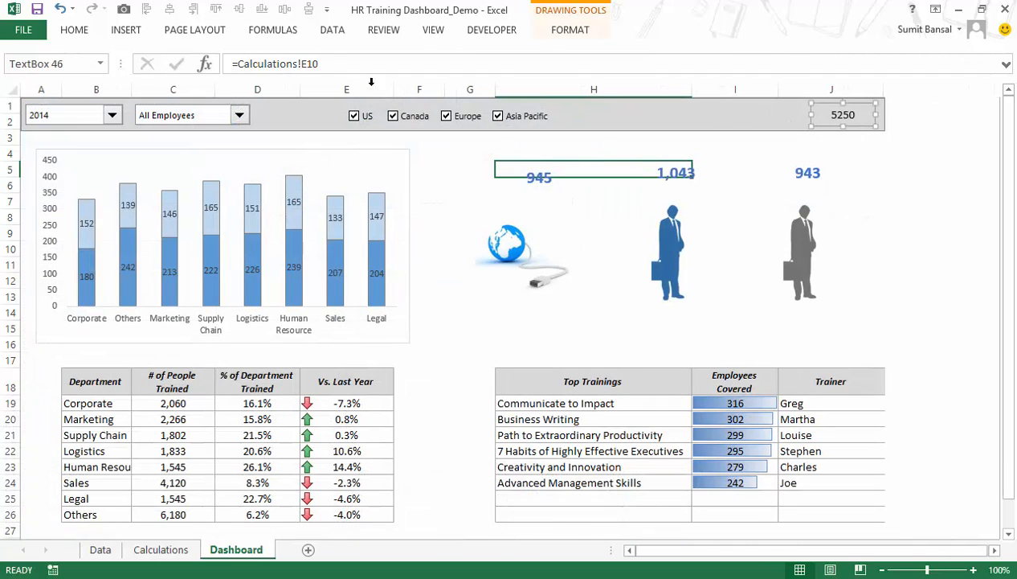
Add a text box reading "Number of Mandays Covered" in the grey header band, just before the linked total.
{"action": "left_click", "coordinate": [77, 30]}
{"action": "left_click", "coordinate": [127, 30]}
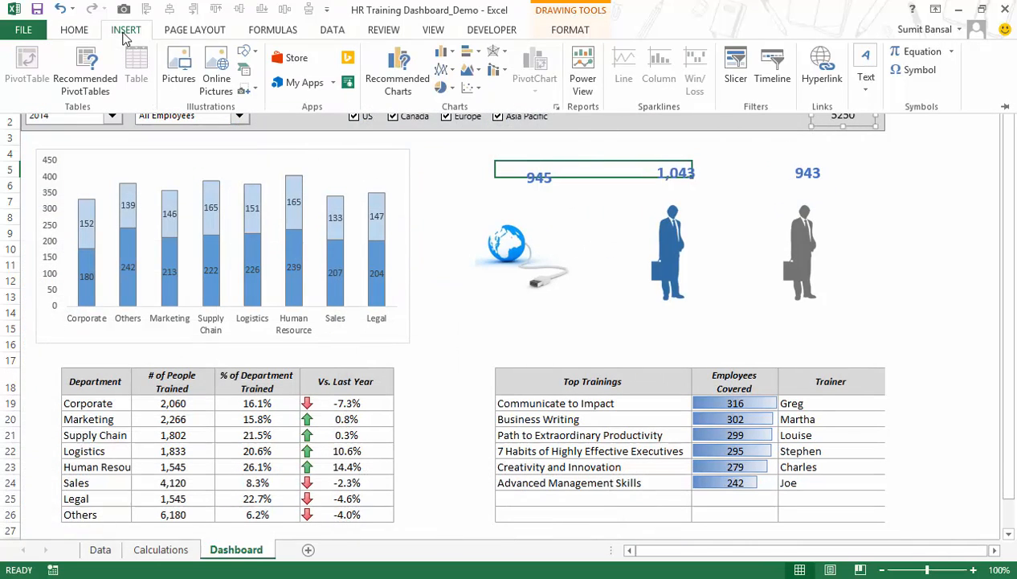
{"action": "left_click", "coordinate": [868, 68]}
{"action": "left_click", "coordinate": [834, 151]}
{"action": "left_click_drag", "start_coordinate": [723, 117], "coordinate": [799, 126]}
{"action": "type", "text": "# of Mand"}
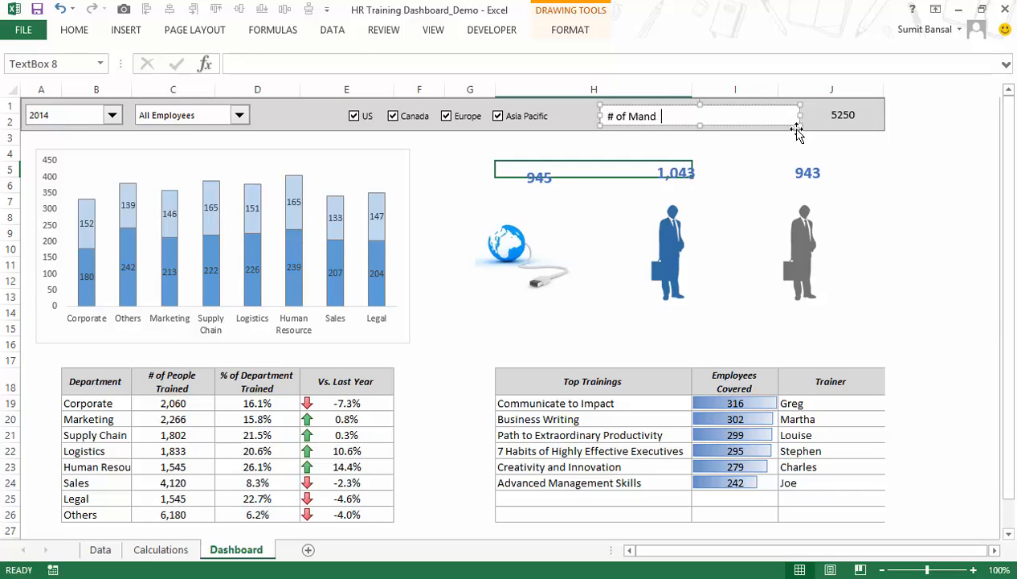
{"action": "key", "text": "BackSpace"}
{"action": "key", "text": "BackSpace"}
{"action": "key", "text": "BackSpace"}
{"action": "key", "text": "BackSpace"}
{"action": "key", "text": "BackSpace"}
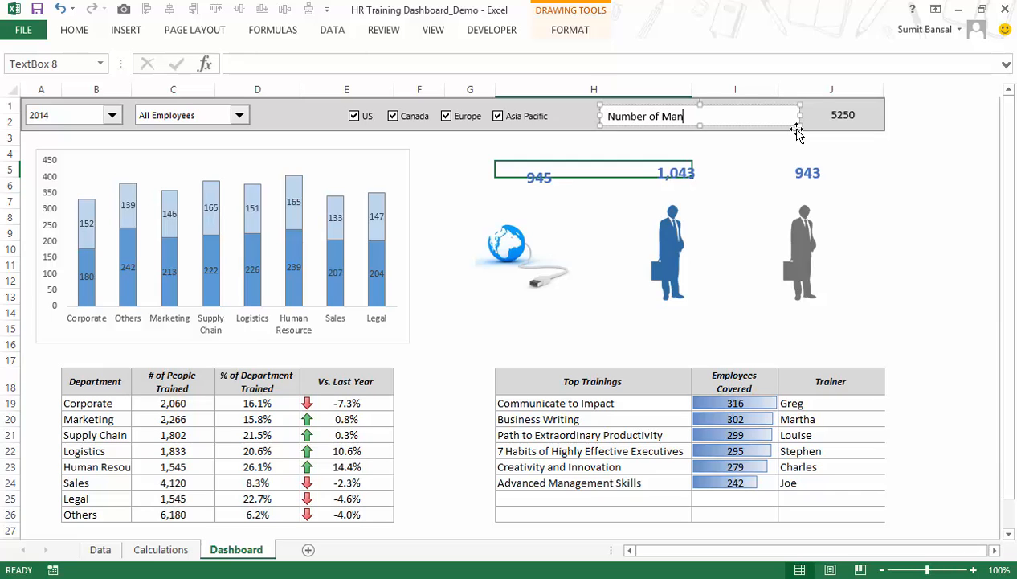
{"action": "type", "text": "overed"}
{"action": "left_click_drag", "start_coordinate": [780, 111], "coordinate": [801, 105]}
Format the "Number of Mandays Covered" text box with no fill and no line.
{"action": "right_click", "coordinate": [801, 105]}
{"action": "left_click", "coordinate": [839, 362]}
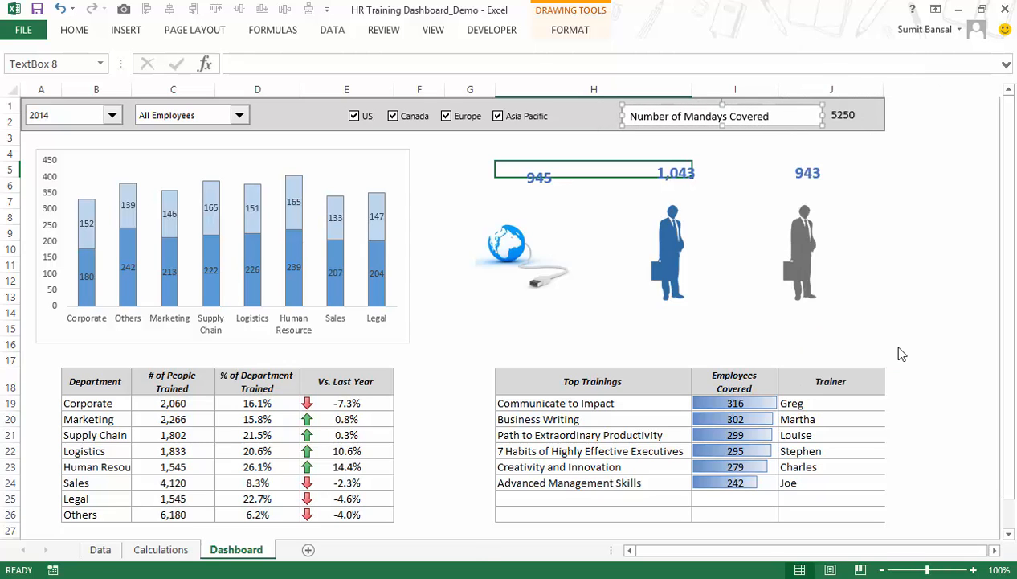
{"action": "left_click", "coordinate": [815, 157]}
{"action": "left_click", "coordinate": [838, 217]}
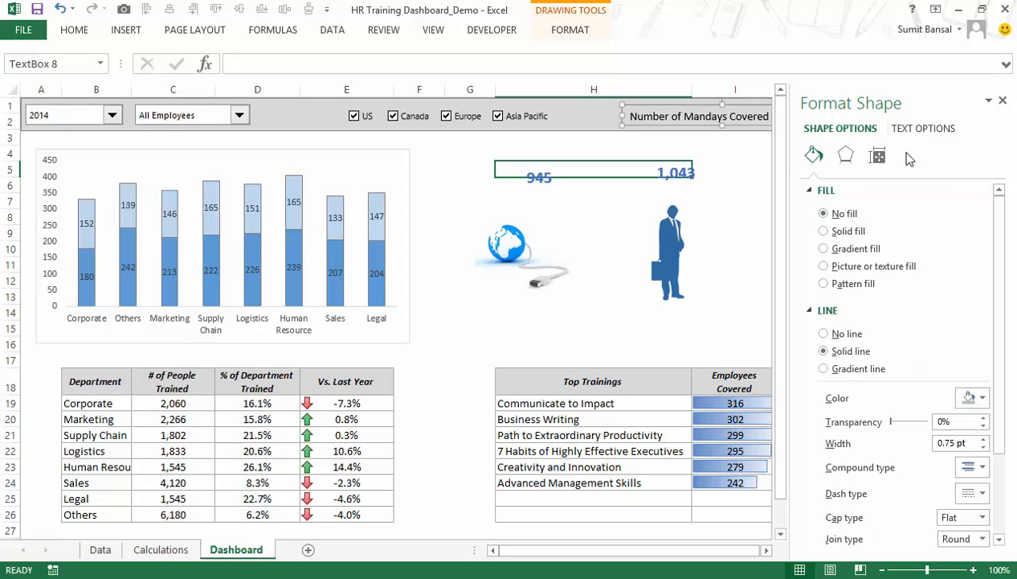
{"action": "left_click", "coordinate": [832, 333]}
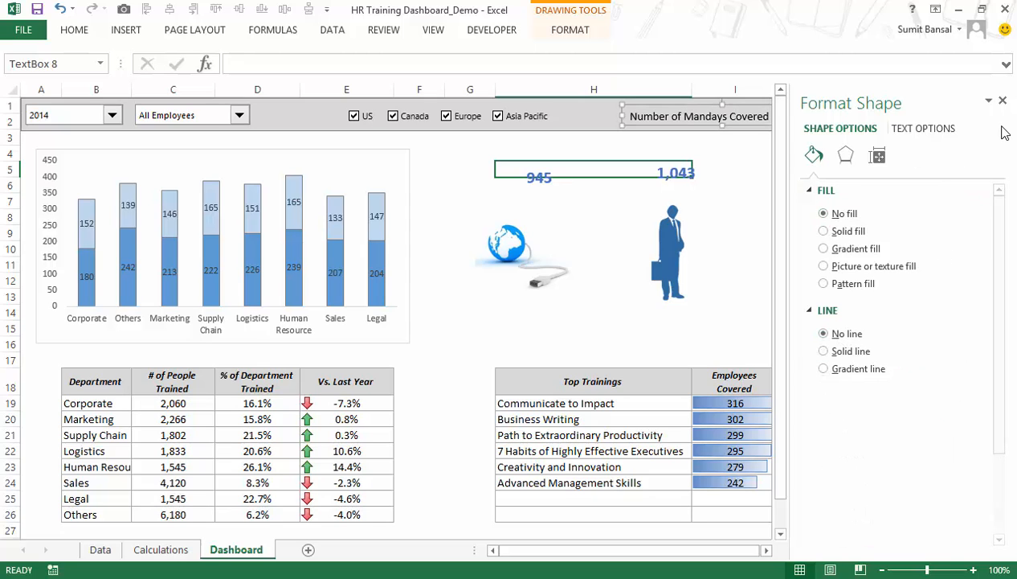
{"action": "left_click", "coordinate": [1002, 101]}
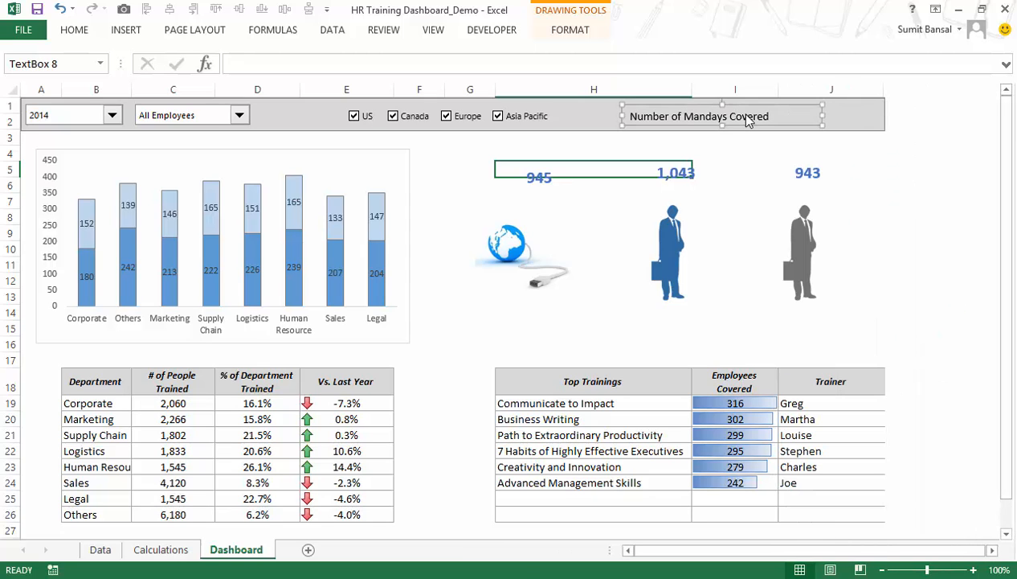
Make the "Number of Mandays Covered" label blue with font size 12.
{"action": "left_click", "coordinate": [80, 30]}
{"action": "left_click", "coordinate": [225, 84]}
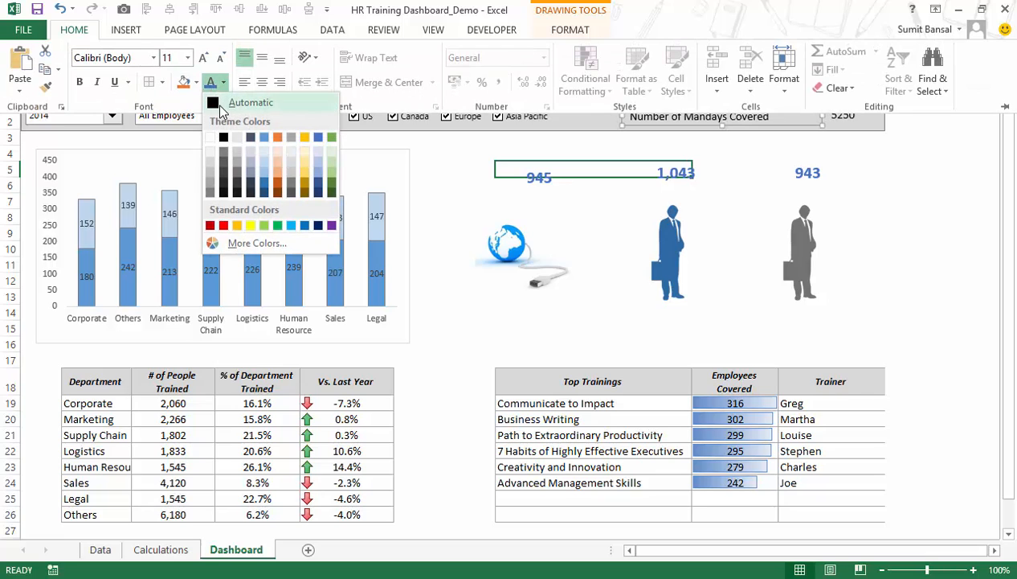
{"action": "left_click", "coordinate": [213, 85]}
{"action": "left_click", "coordinate": [187, 59]}
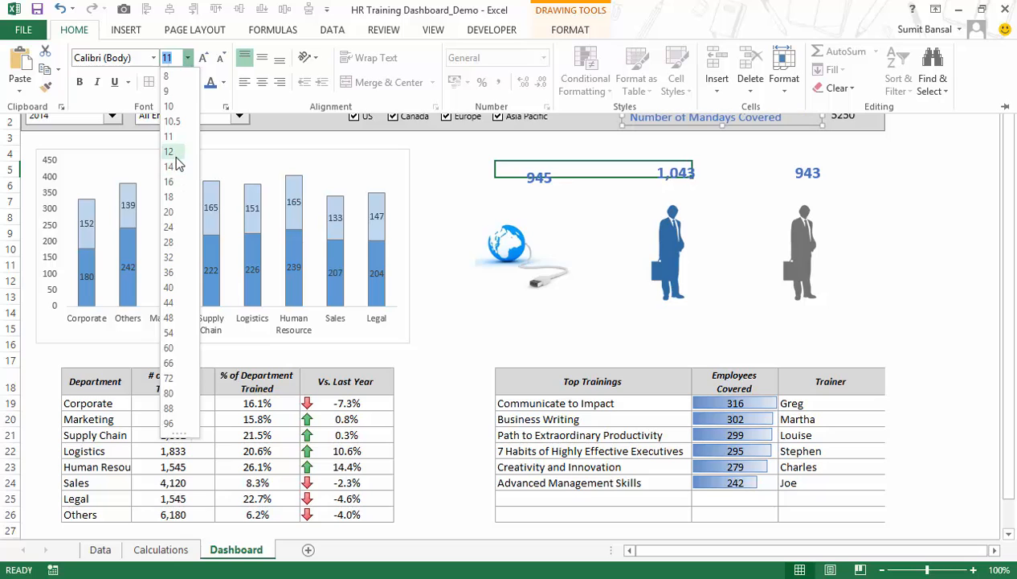
{"action": "left_click", "coordinate": [174, 151]}
{"action": "left_click_drag", "start_coordinate": [1004, 169], "coordinate": [1006, 128]}
Make the linked mandays total bold at size 12 and move its label right next to it.
{"action": "left_click", "coordinate": [850, 117]}
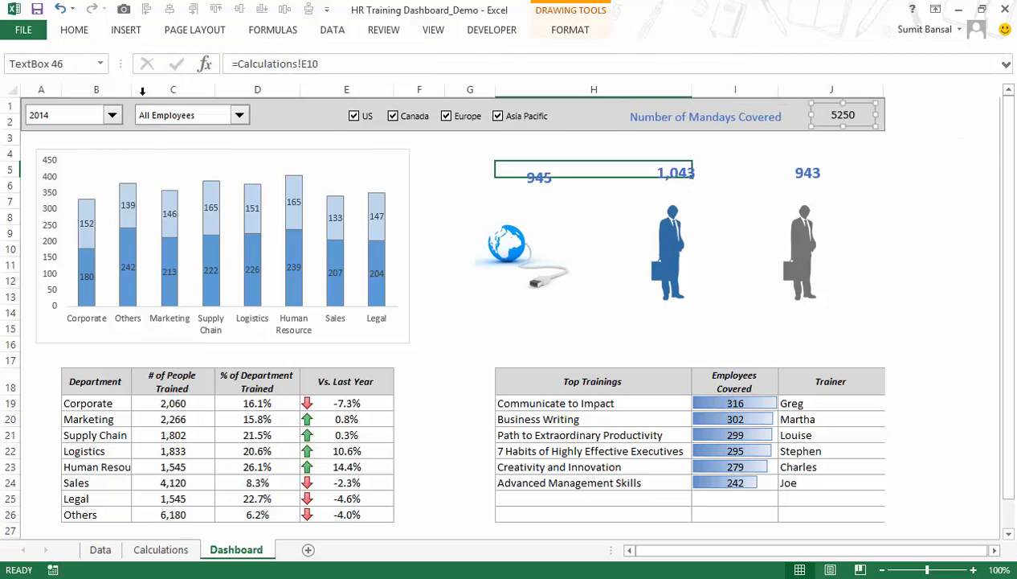
{"action": "left_click", "coordinate": [75, 32]}
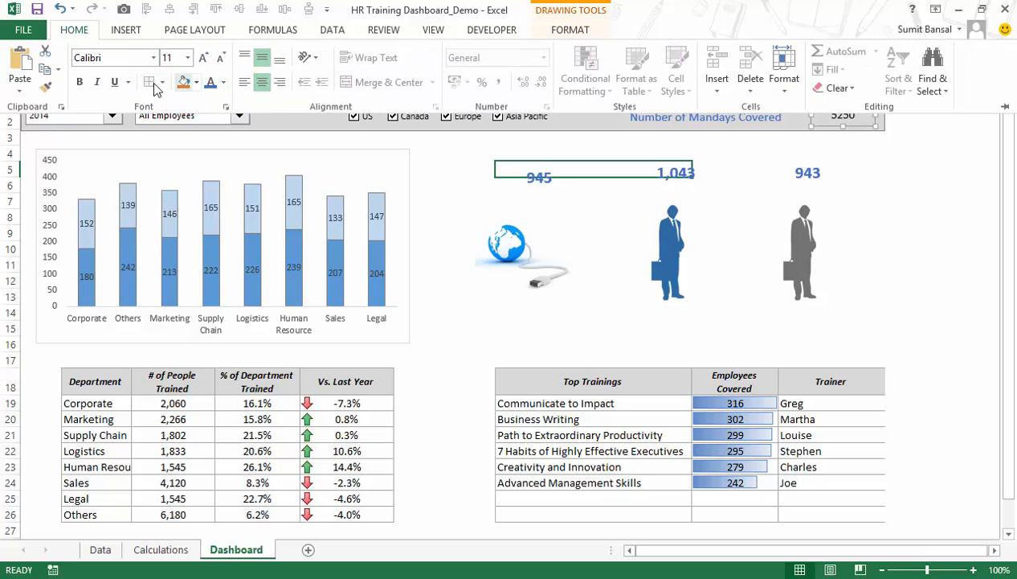
{"action": "left_click", "coordinate": [187, 58]}
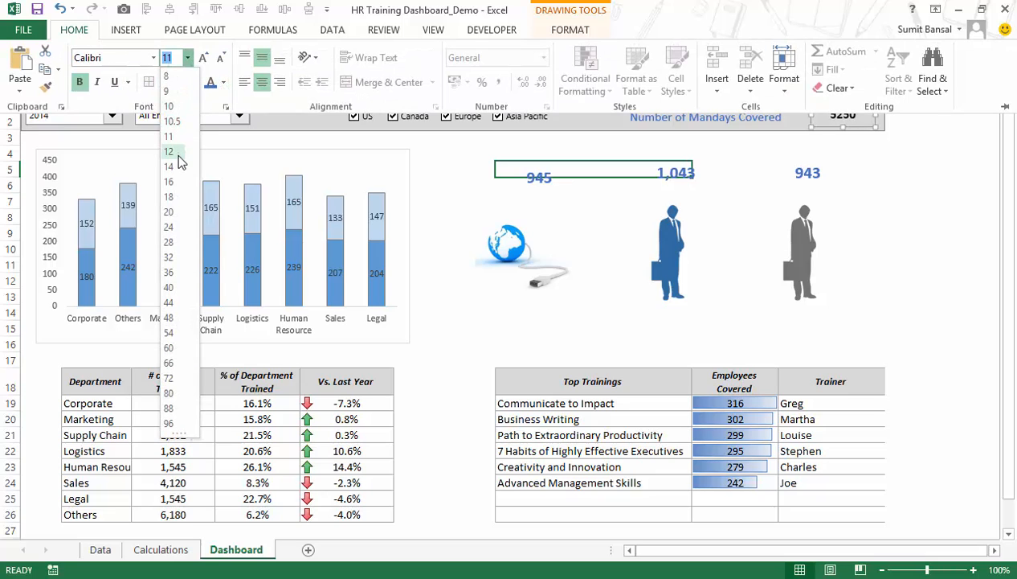
{"action": "left_click", "coordinate": [179, 155]}
{"action": "left_click", "coordinate": [1010, 132]}
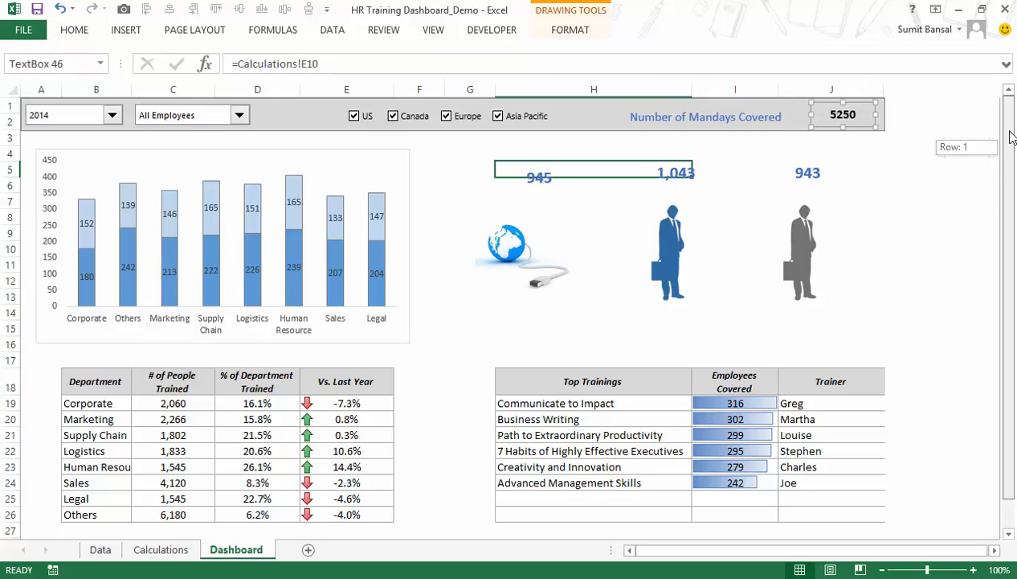
{"action": "left_click", "coordinate": [736, 116]}
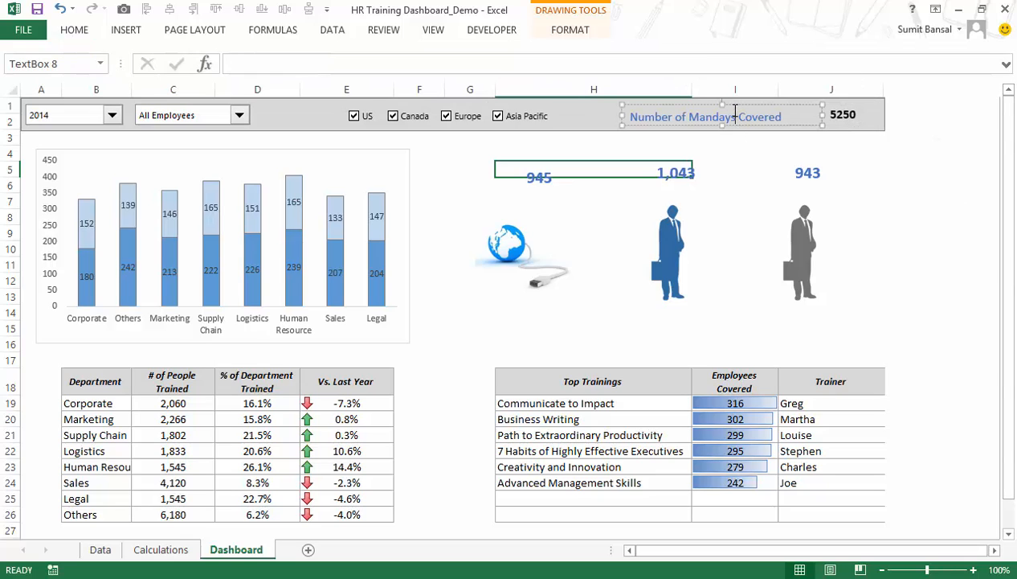
{"action": "mouse_move", "coordinate": [820, 115]}
{"action": "left_mouse_down"}
{"action": "mouse_move", "coordinate": [785, 113]}
{"action": "mouse_move", "coordinate": [830, 104]}
{"action": "left_mouse_up"}
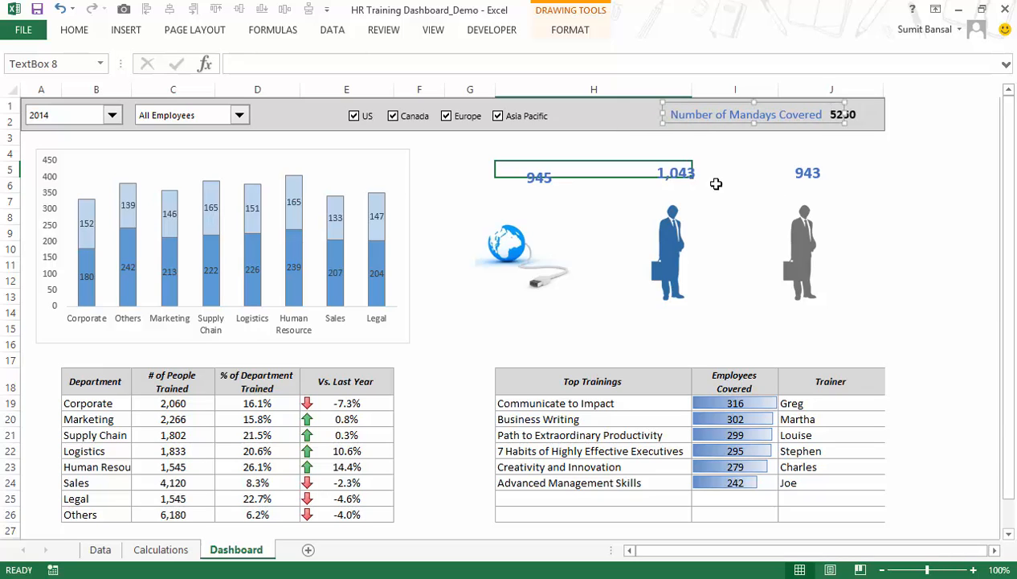
Test the mandays total by turning the US country filter off and back on.
{"action": "left_click", "coordinate": [601, 167]}
{"action": "left_click", "coordinate": [365, 118]}
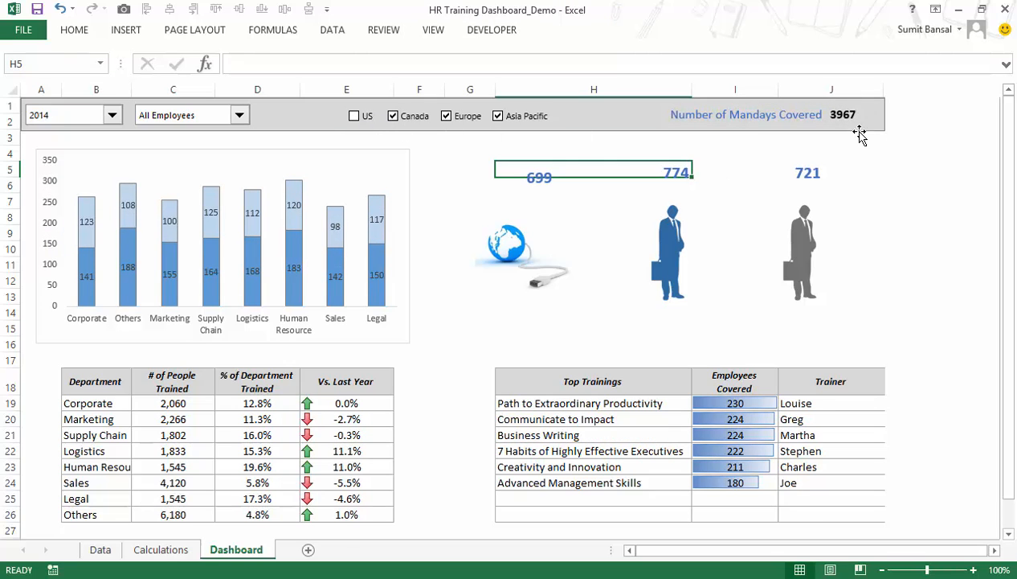
{"action": "left_click", "coordinate": [365, 118]}
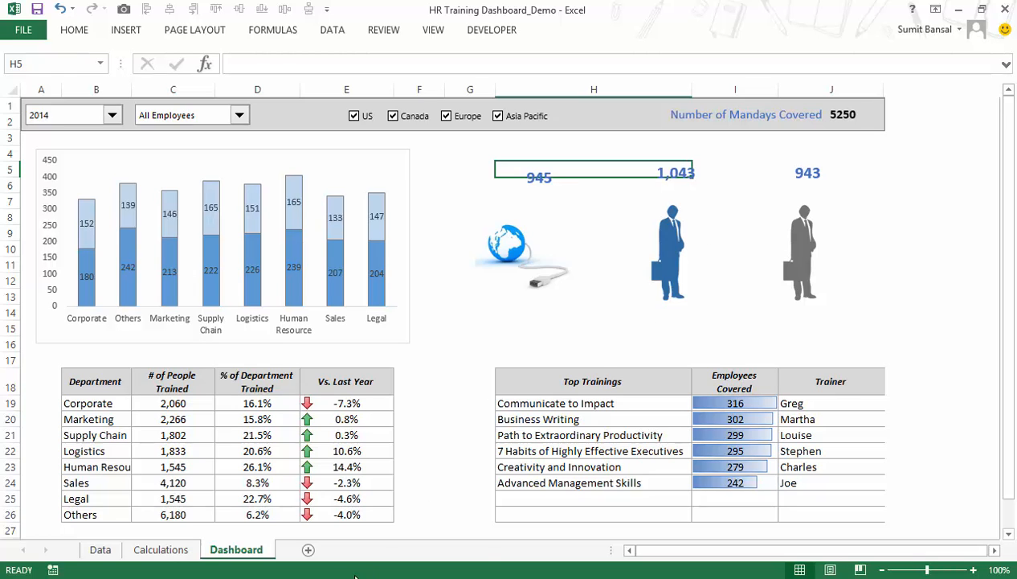
Switch to the HR Training Dashboard_Final workbook to compare its Dashboard sheet.
{"action": "left_click", "coordinate": [310, 577]}
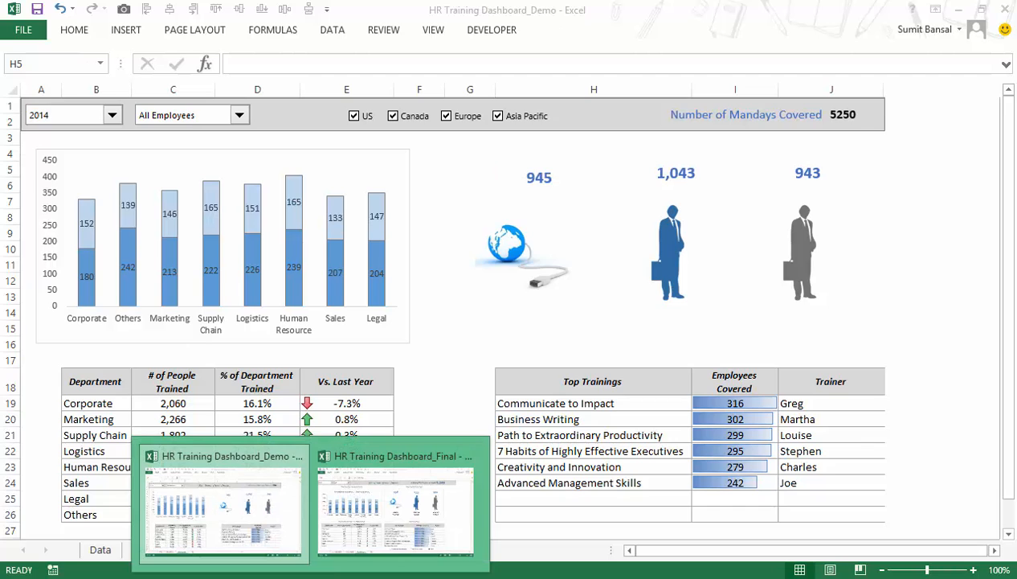
{"action": "left_click", "coordinate": [377, 499]}
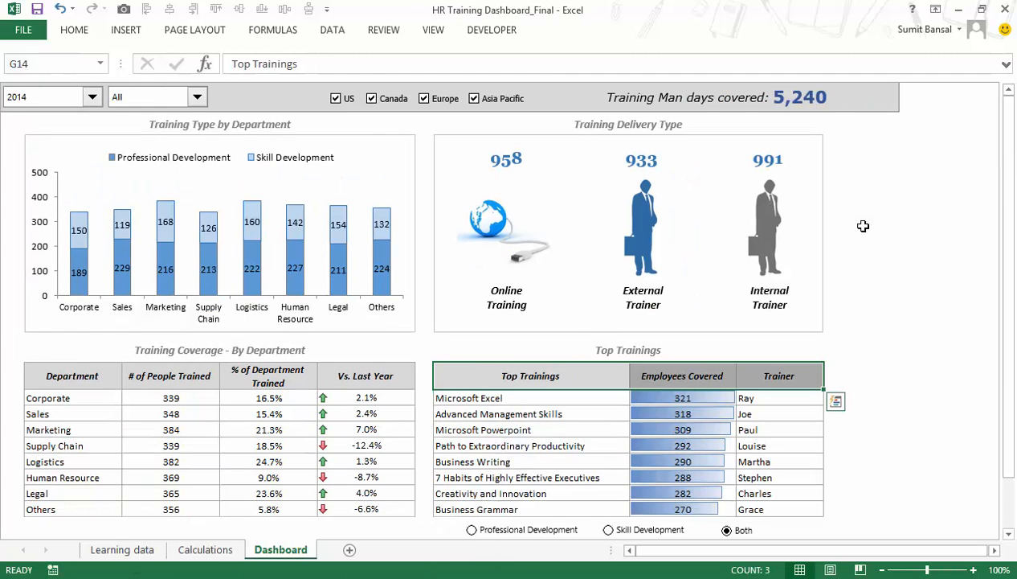